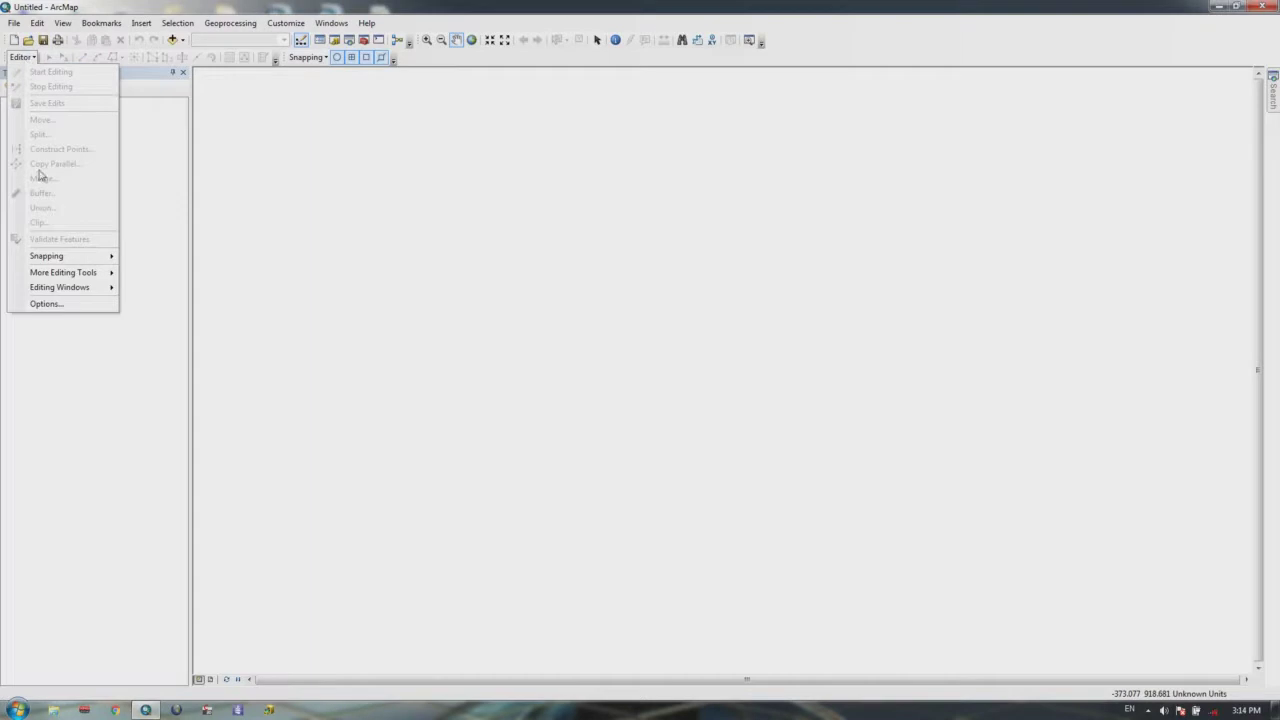
Step: Add all four feature classes from New Folder (3) > kabul.gdb > kabul to the map
click(272, 129)
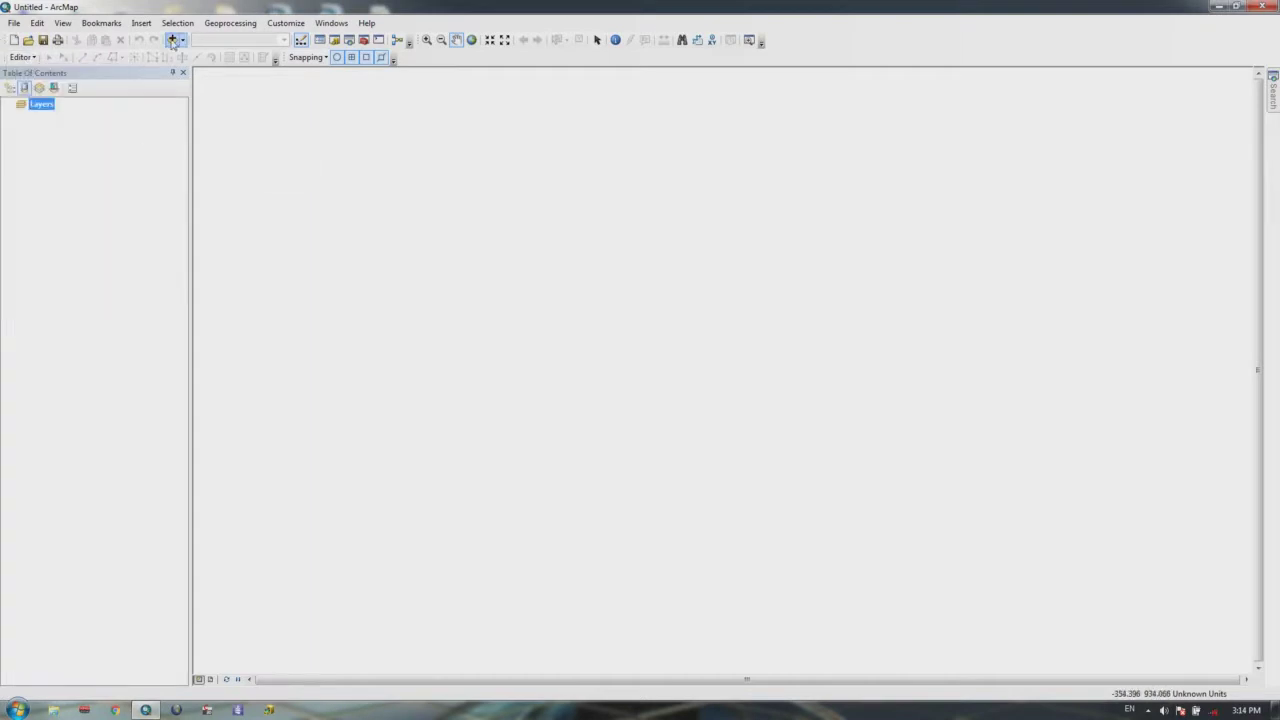
click(172, 41)
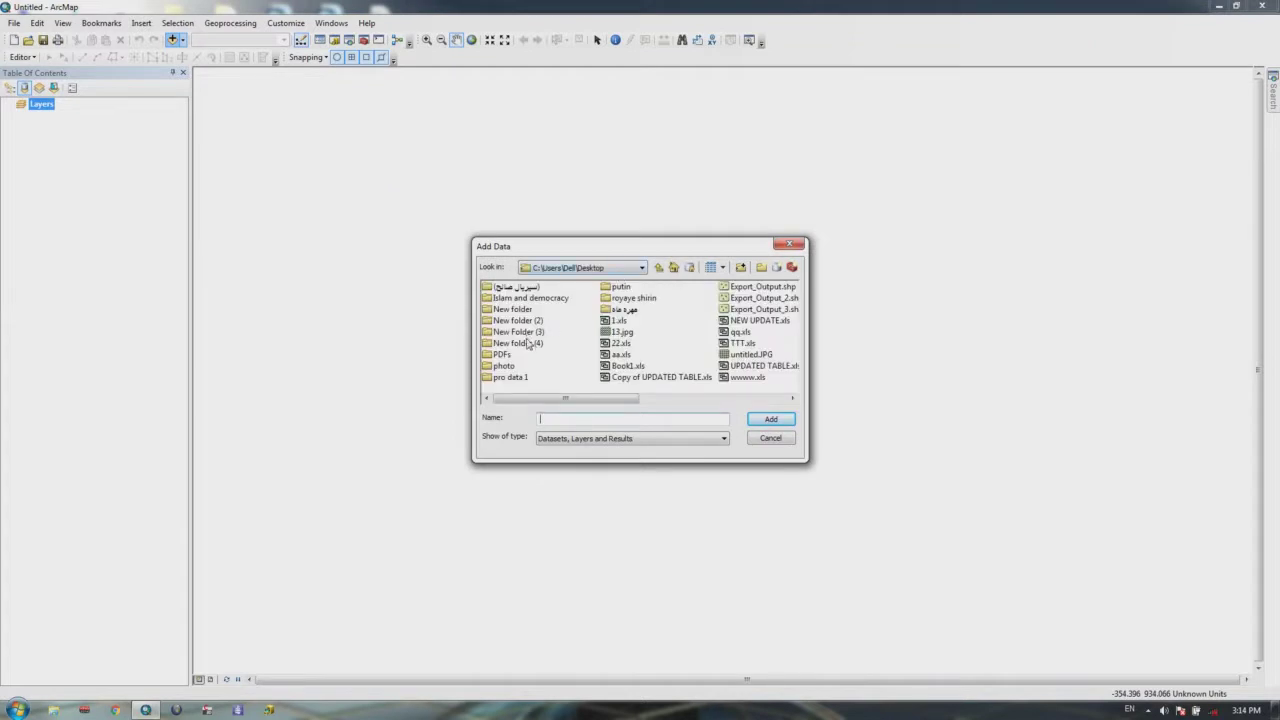
click(528, 335)
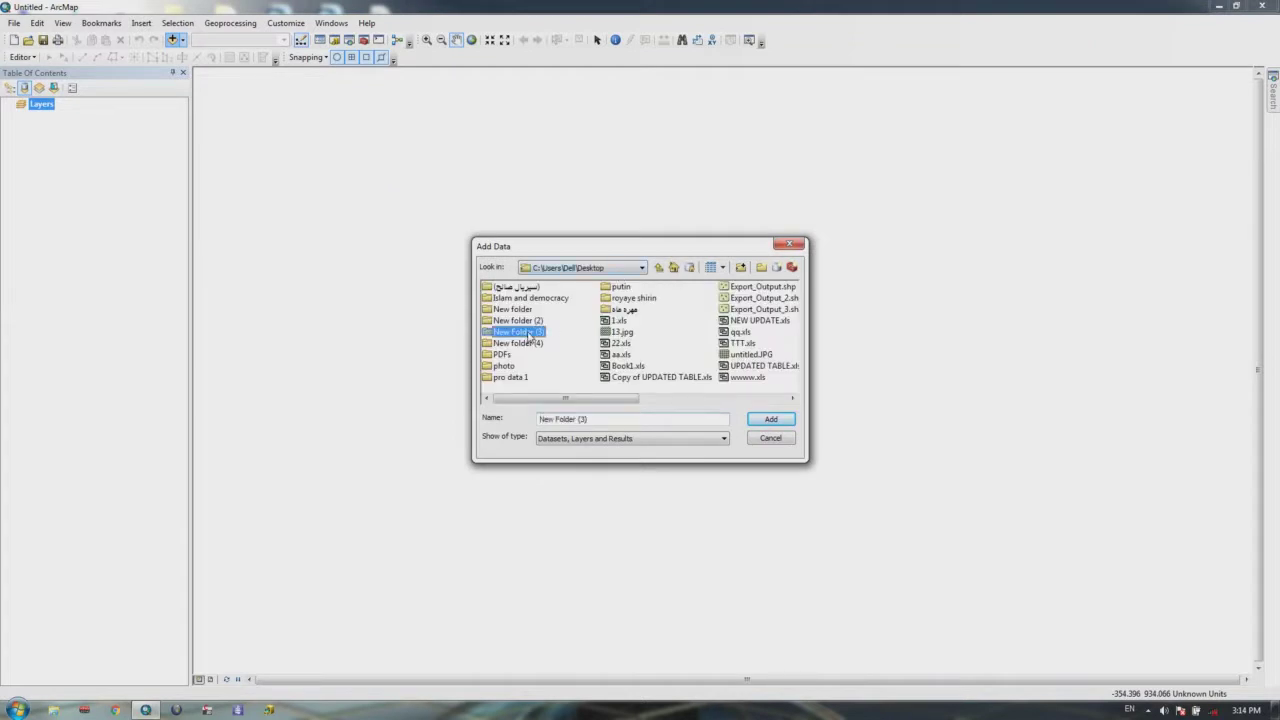
double_click(527, 333)
click(505, 290)
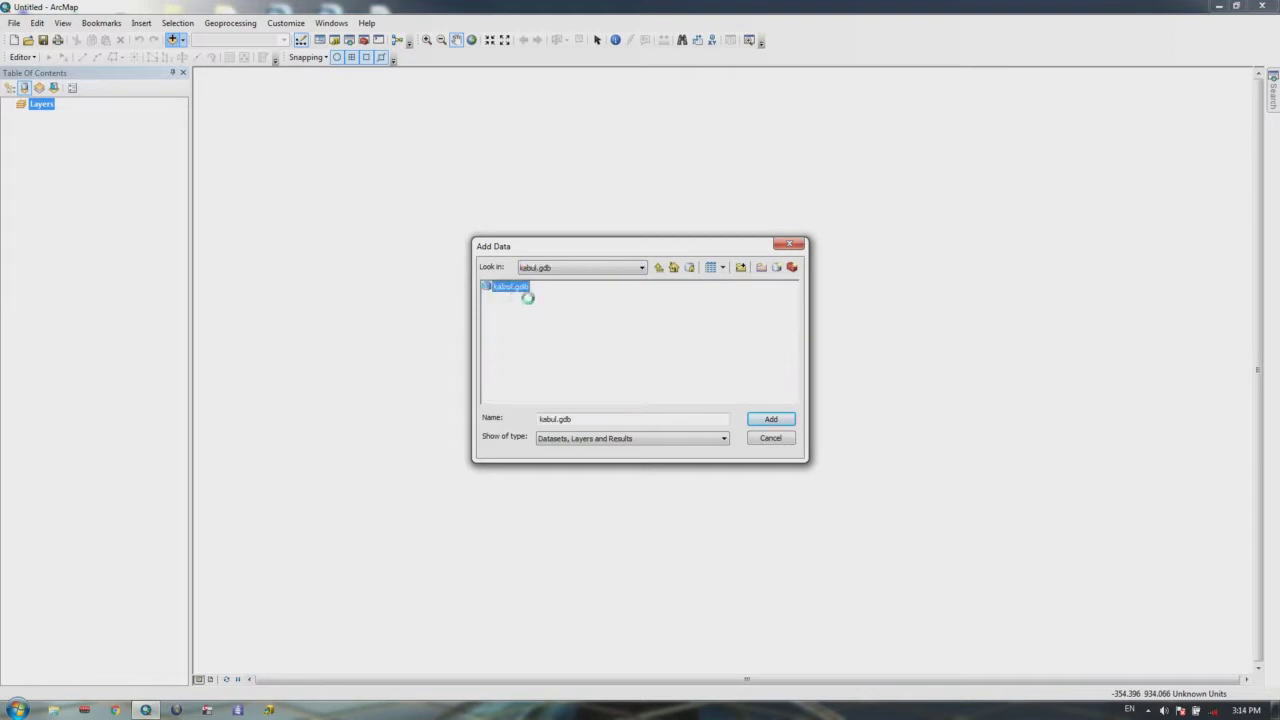
double_click(487, 297)
click(502, 287)
double_click(502, 287)
drag(506, 339, 490, 284)
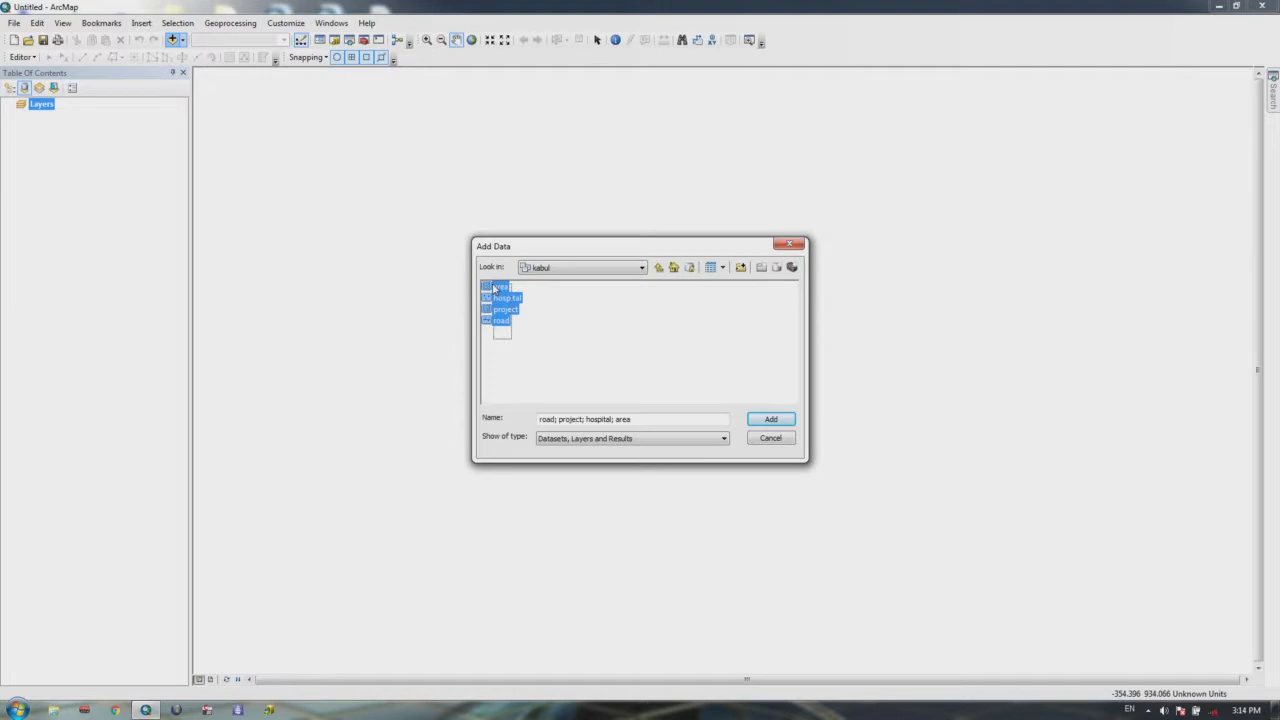
click(771, 419)
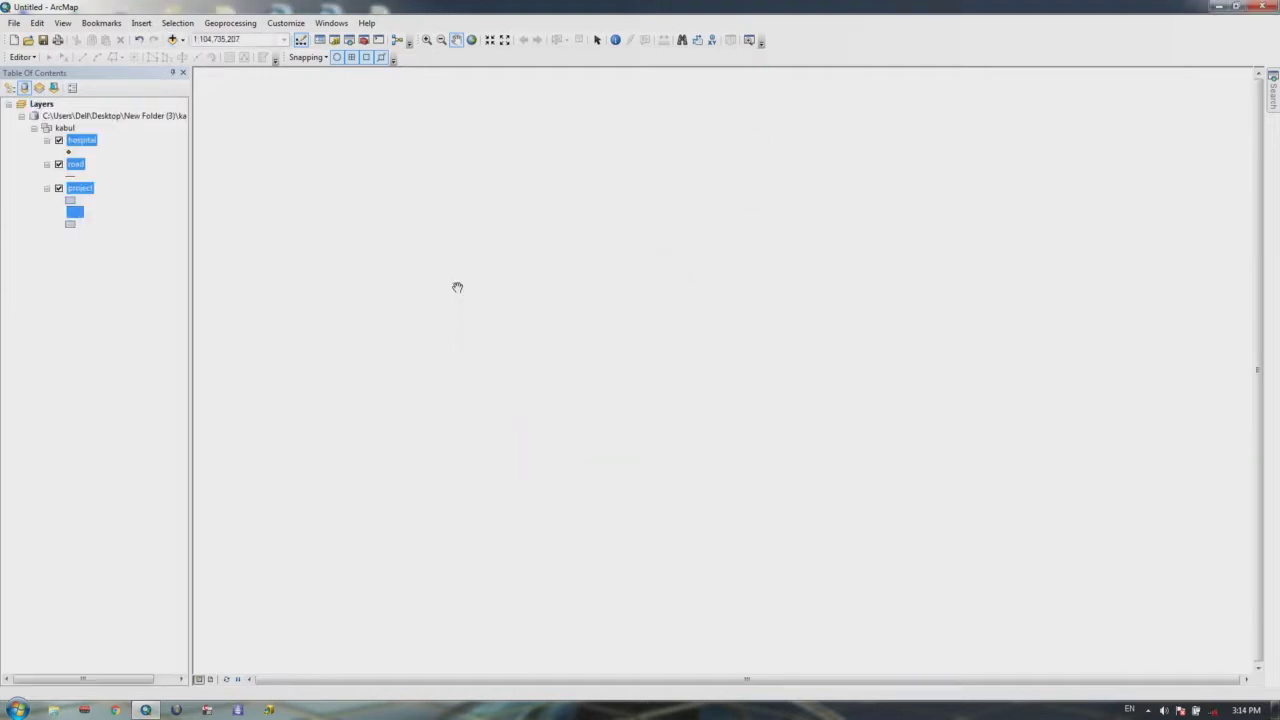
Step: Zoom to the project layer's three polygons and start an Editor editing session
drag(706, 263, 794, 357)
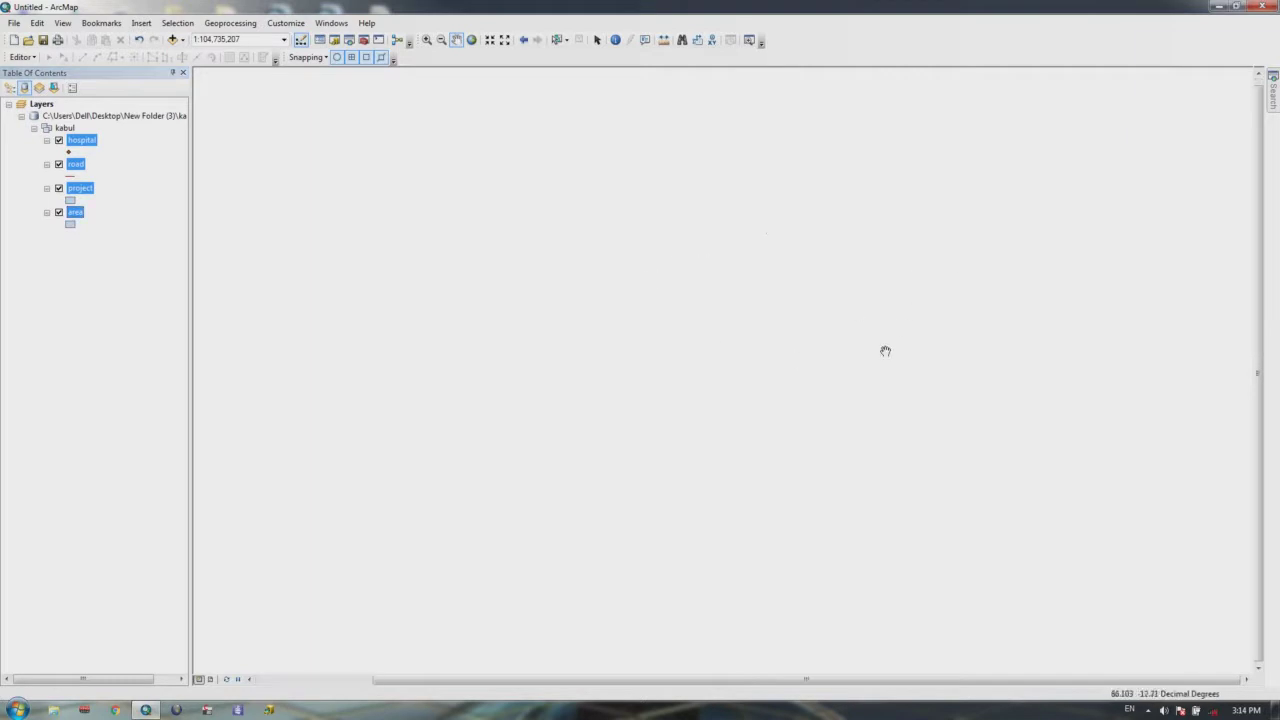
right_click(88, 192)
click(80, 188)
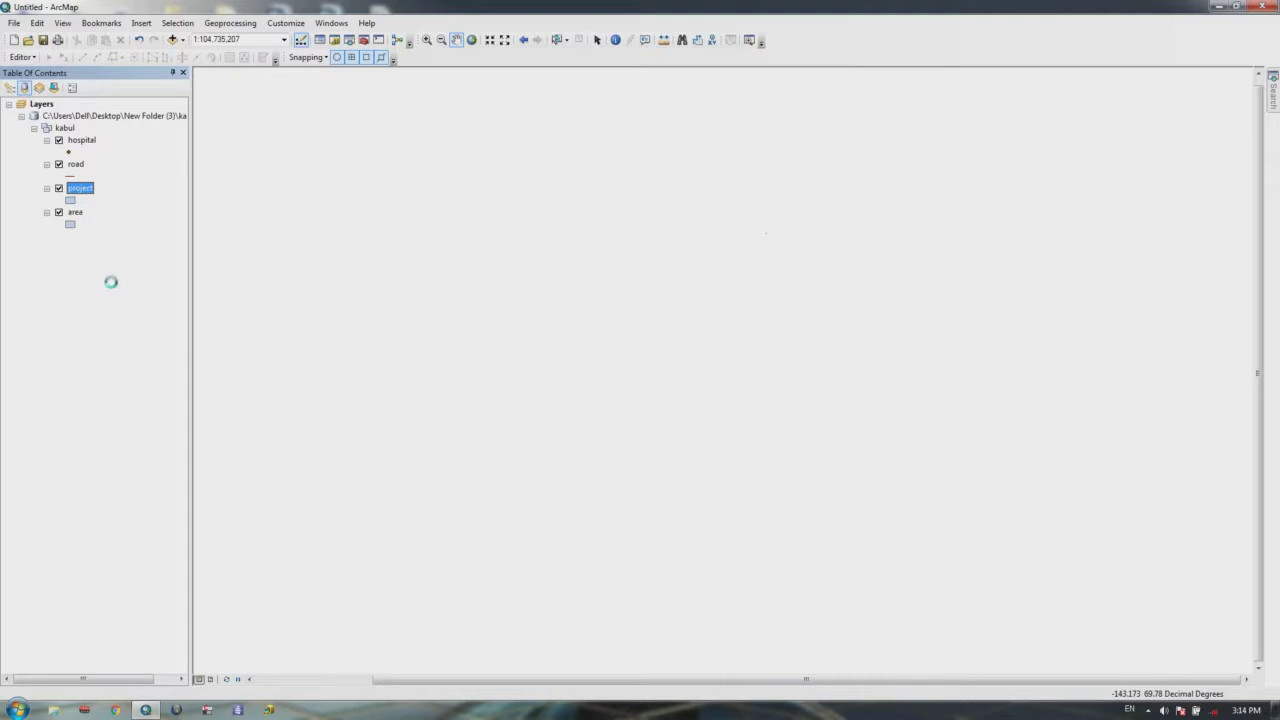
right_click(78, 189)
click(126, 258)
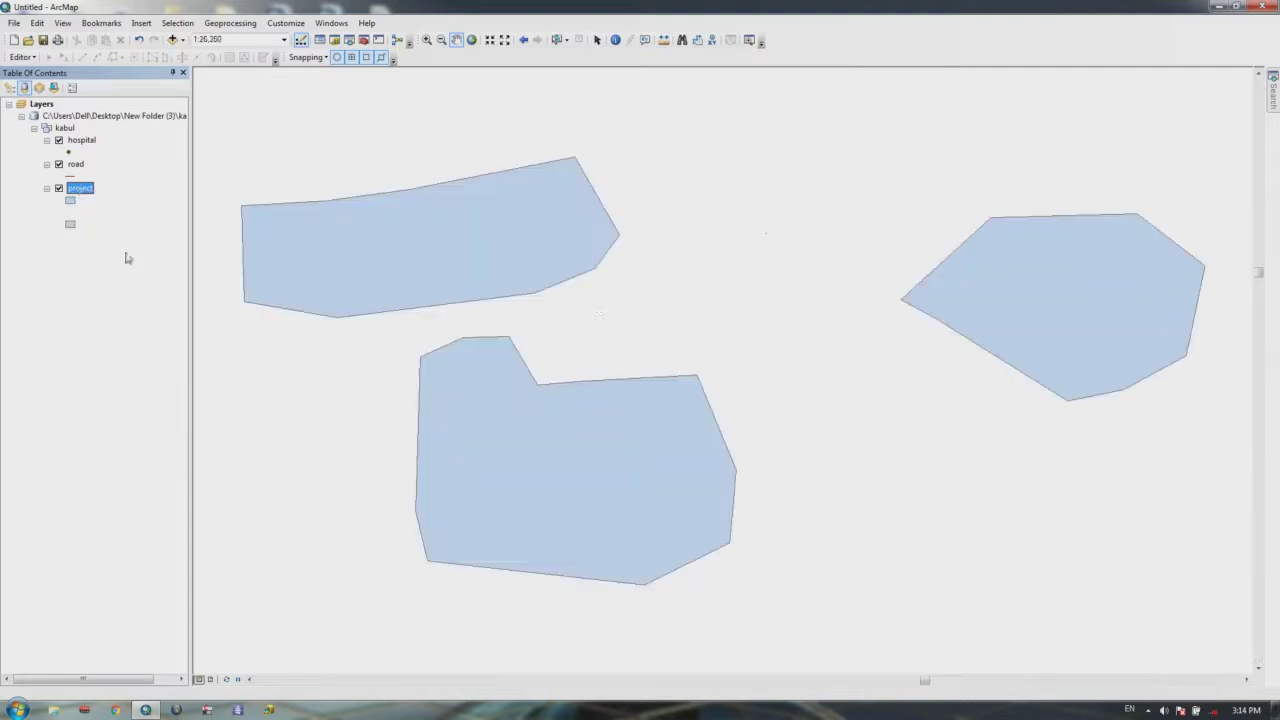
scroll(614, 274, up, 2)
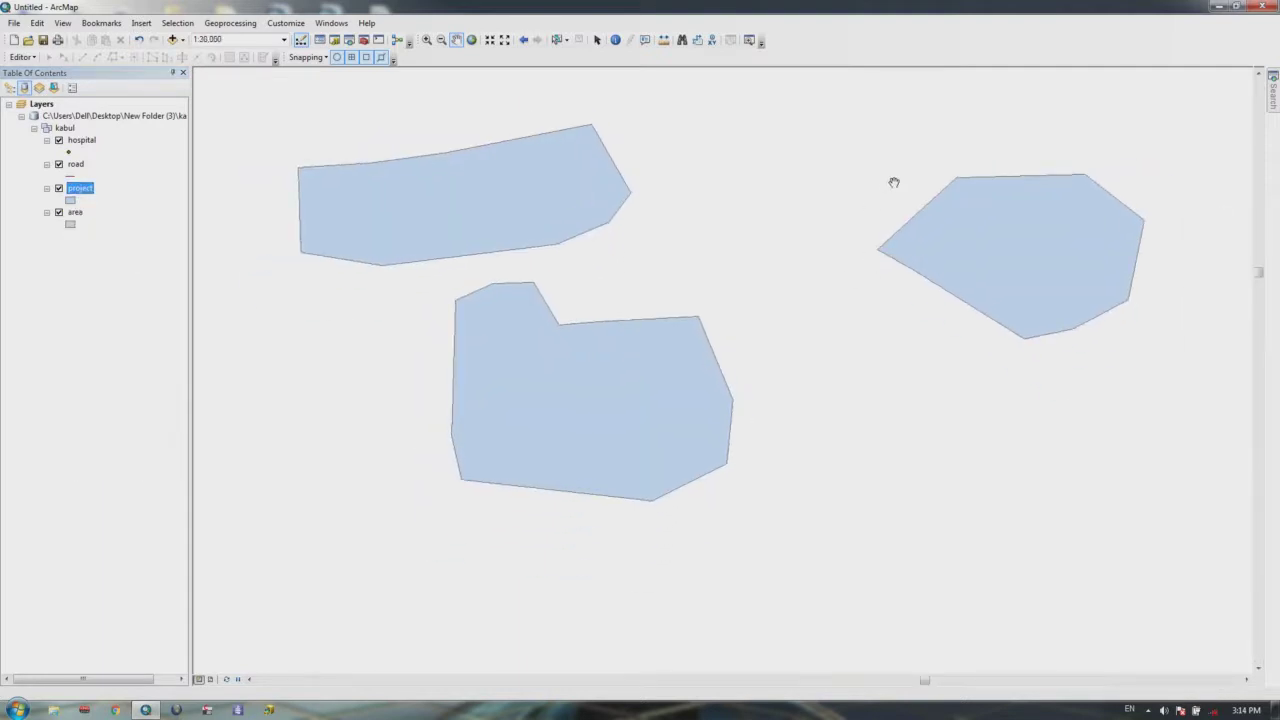
drag(563, 295, 548, 344)
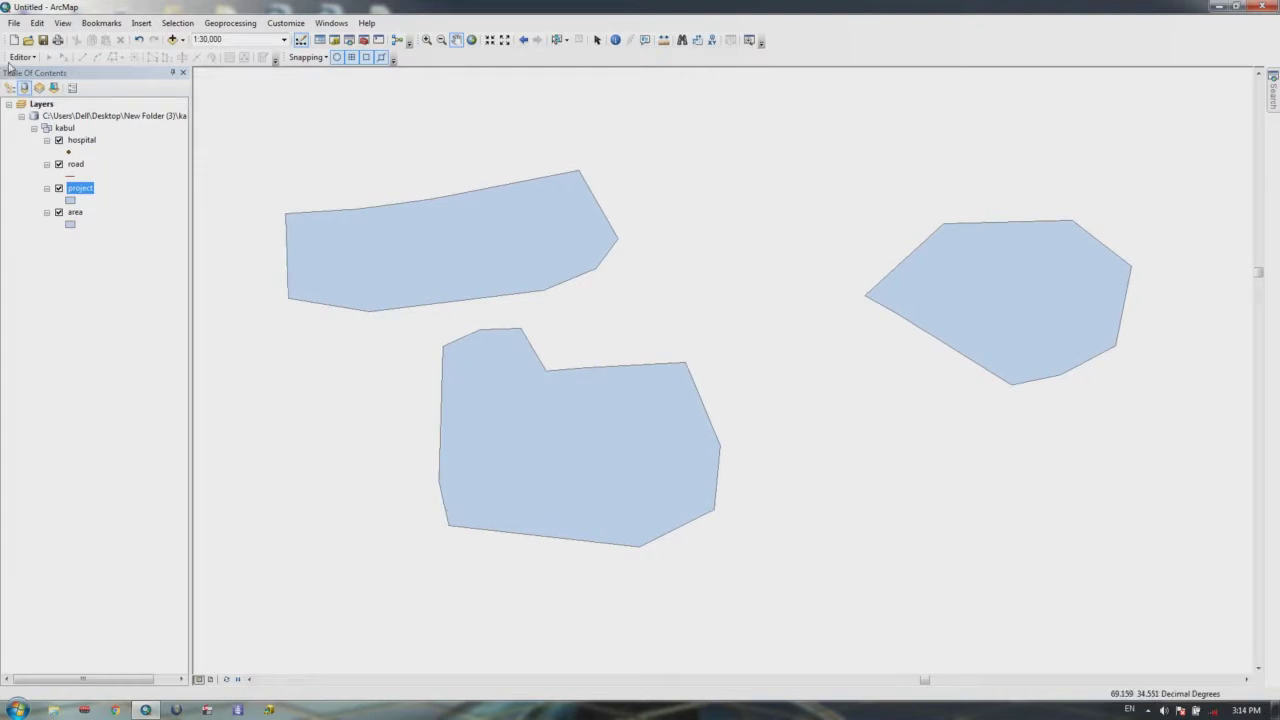
click(22, 57)
click(20, 74)
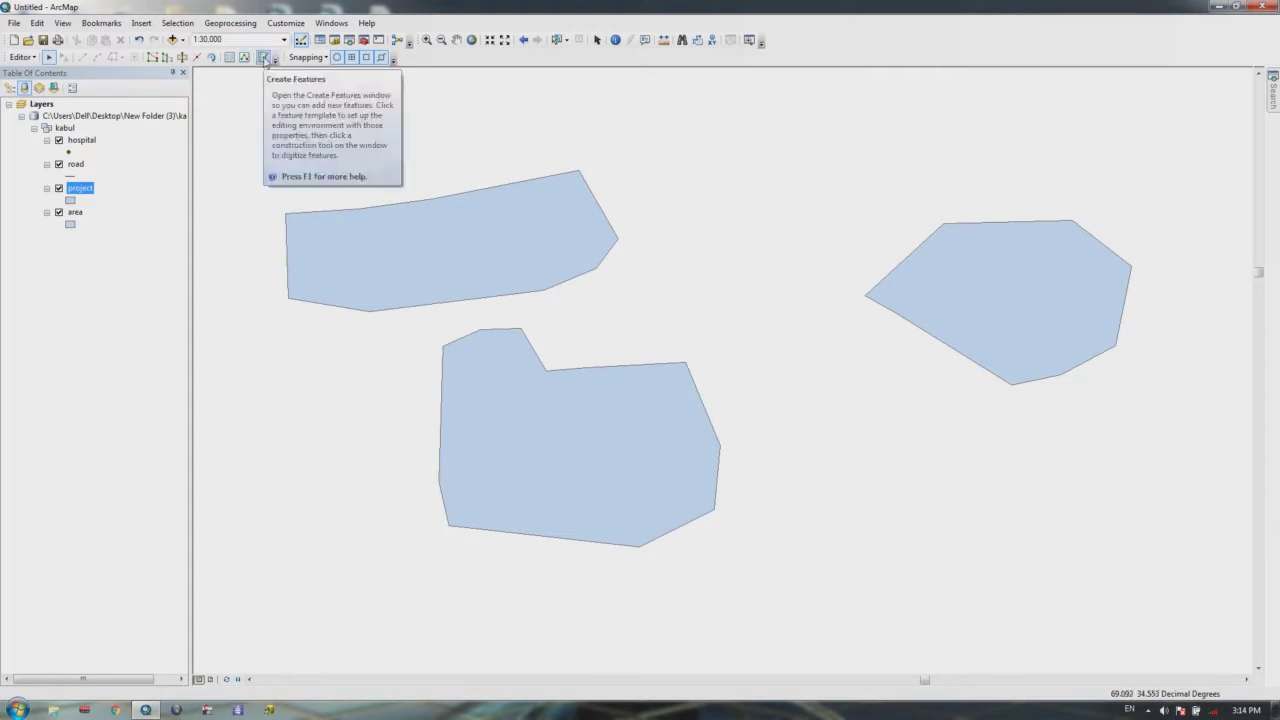
Step: Box-select and delete the three project polygons, then pick the road template in Create Features
click(263, 57)
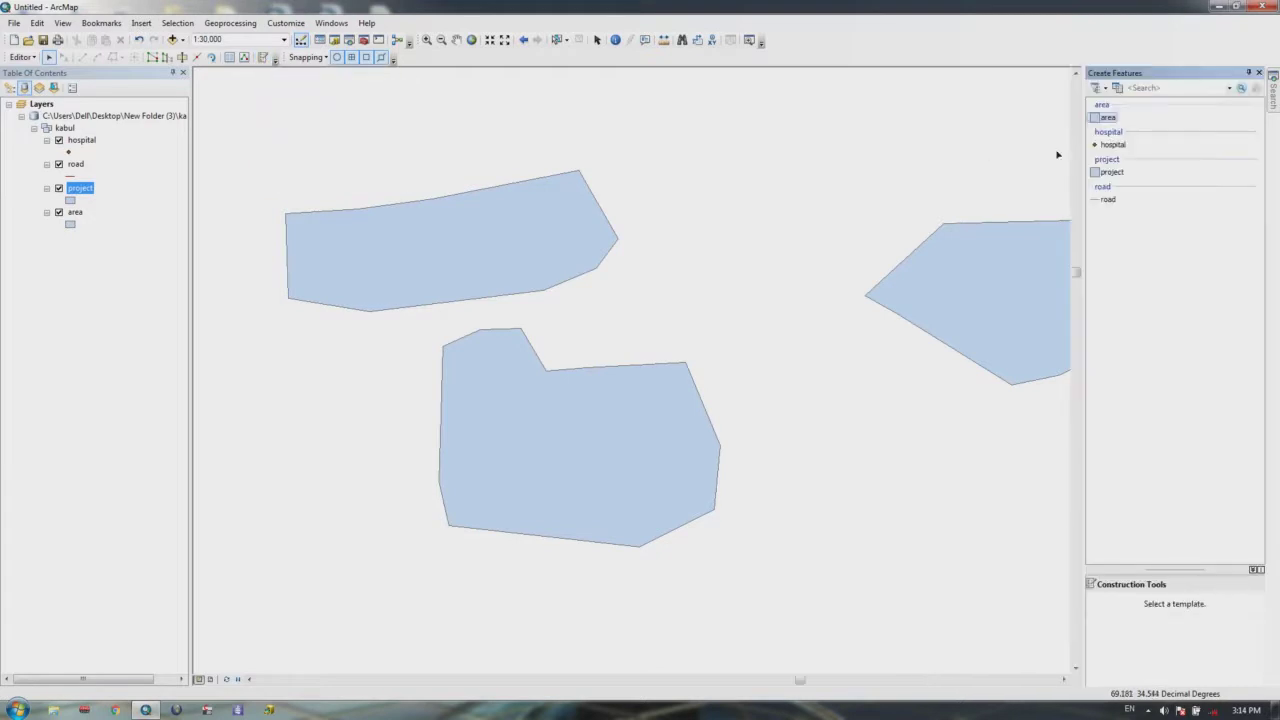
click(22, 57)
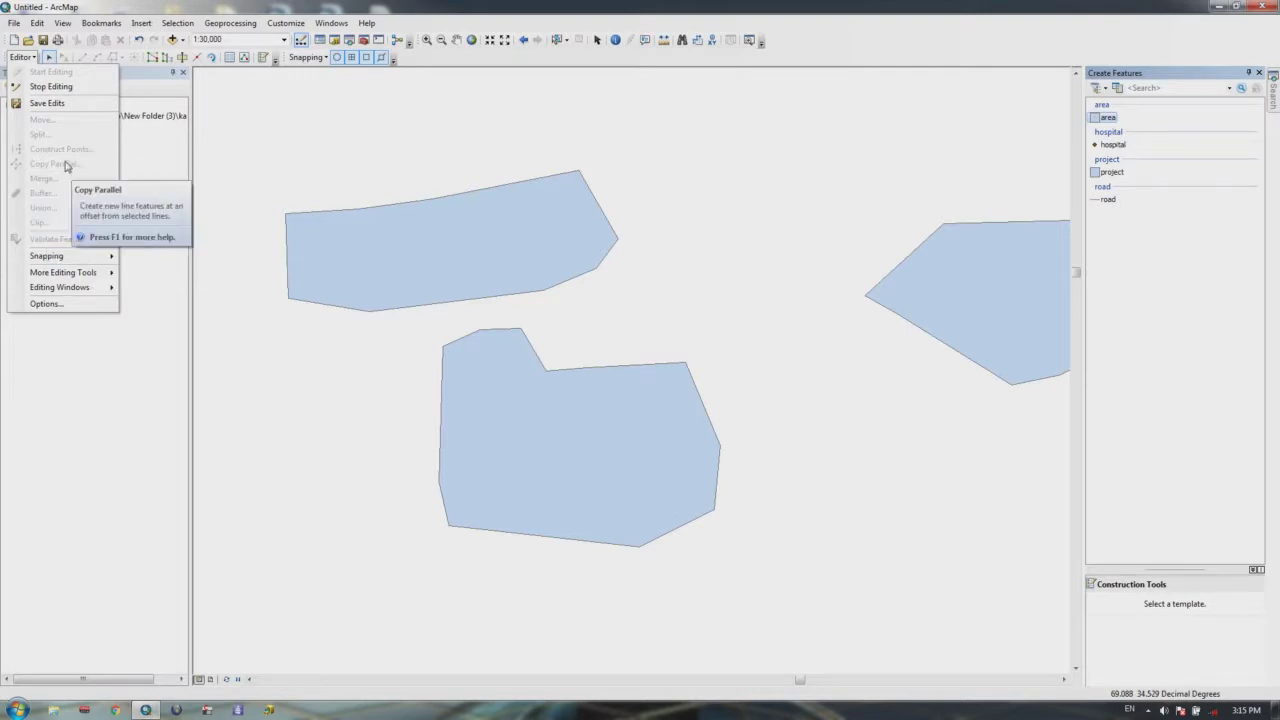
click(85, 369)
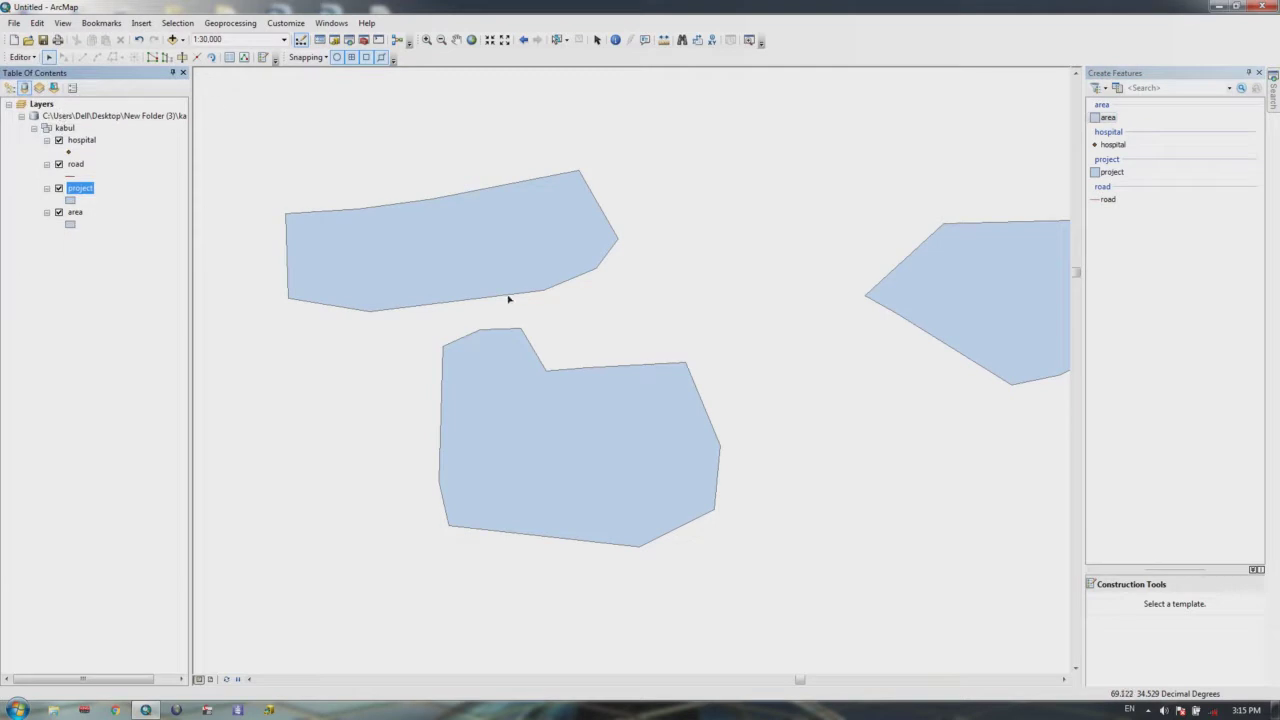
key(Right)
drag(940, 169, 306, 531)
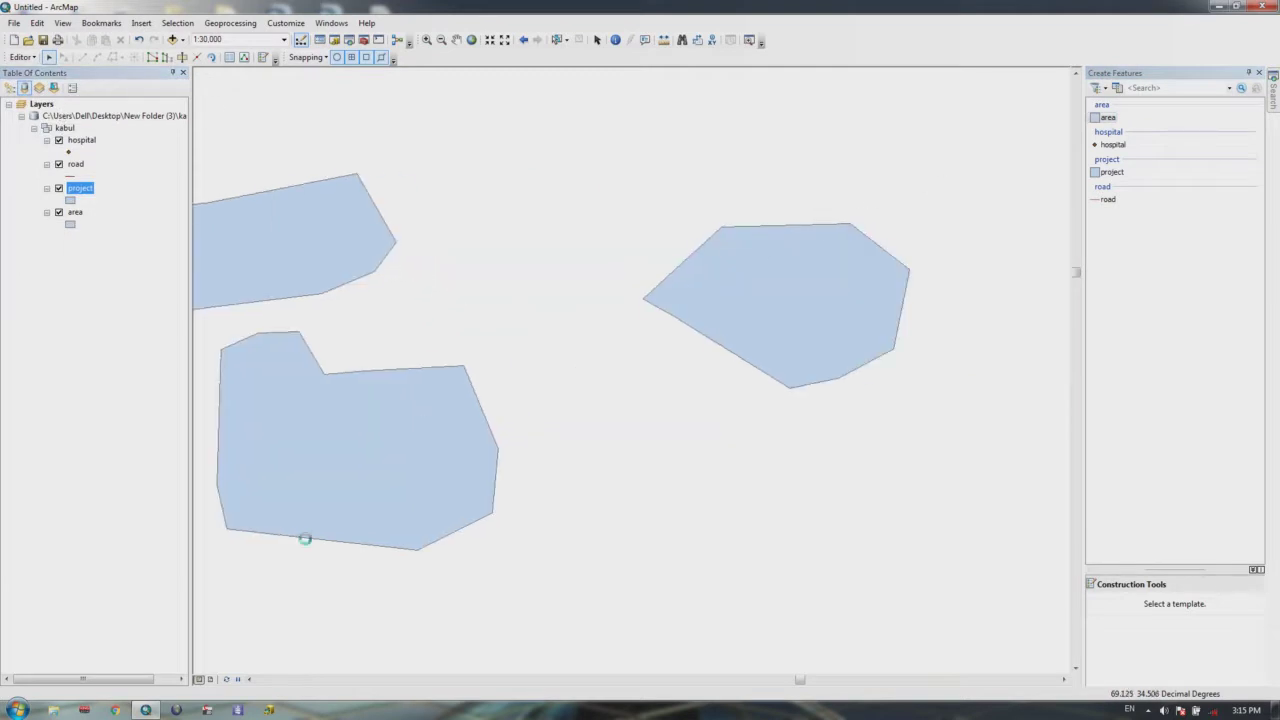
key(Delete)
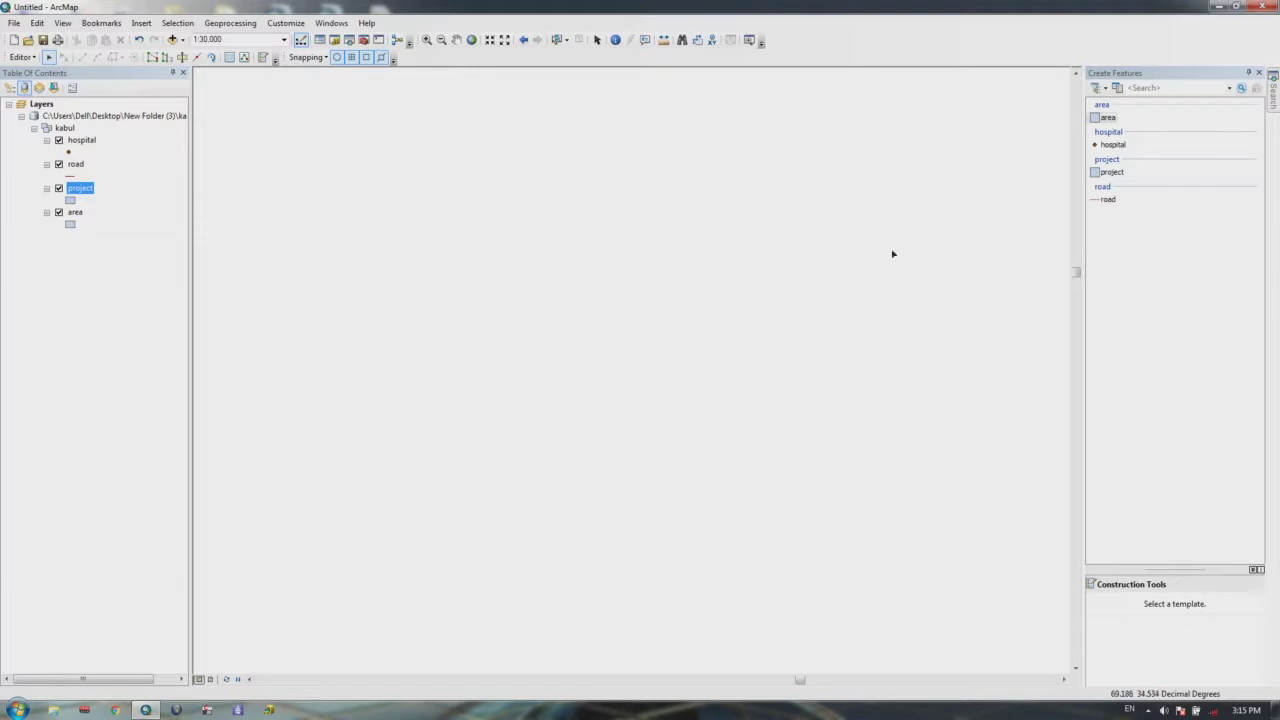
click(1106, 200)
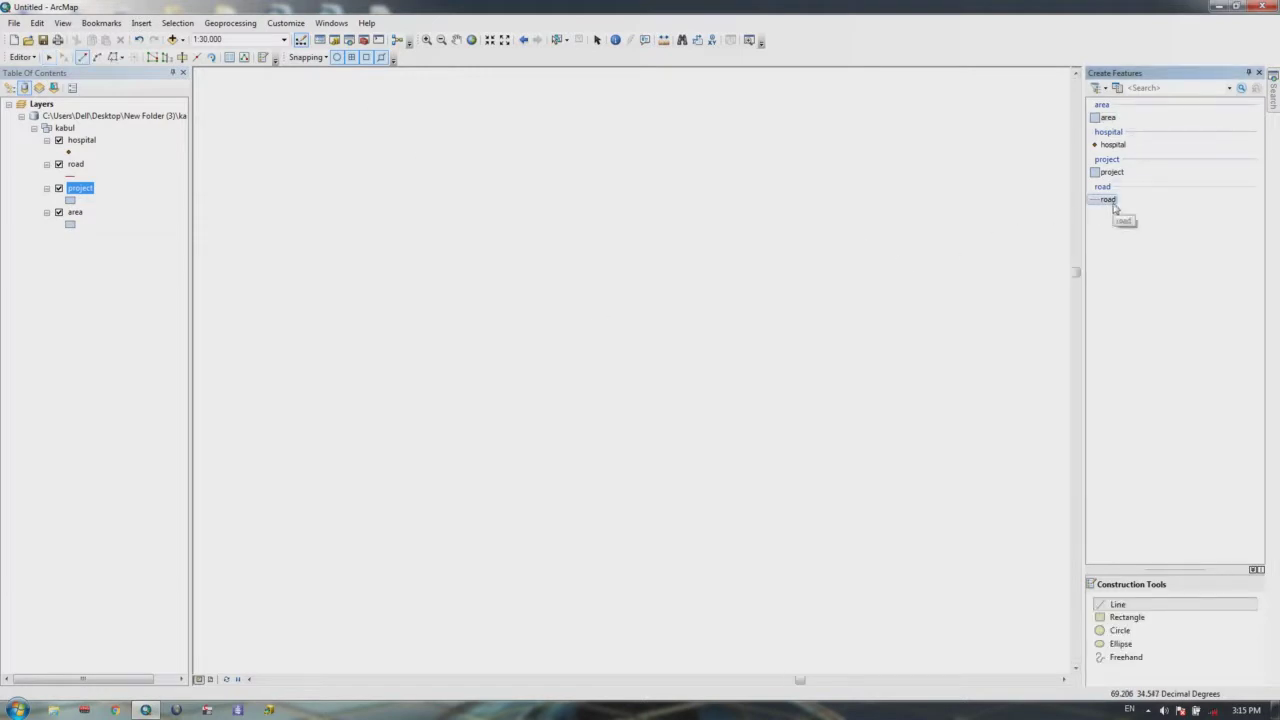
Step: Start a road line with a segment at direction 45 and length 100
click(424, 485)
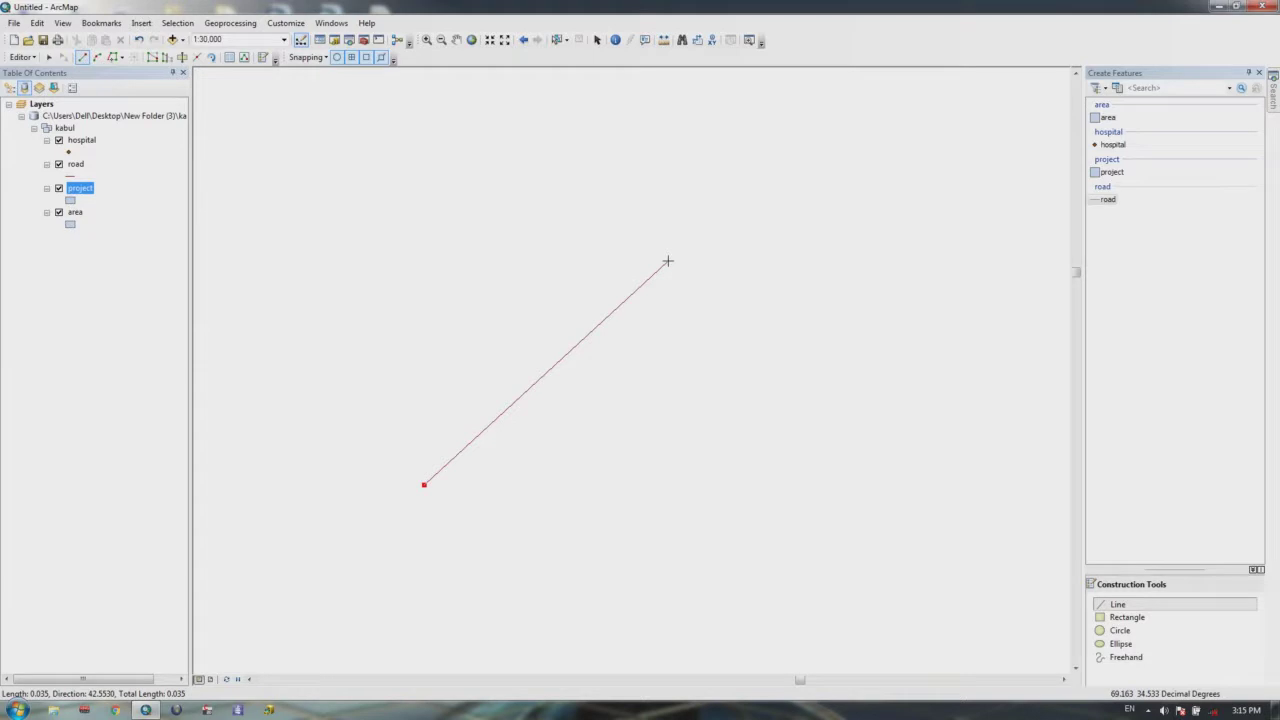
key(ctrl+g)
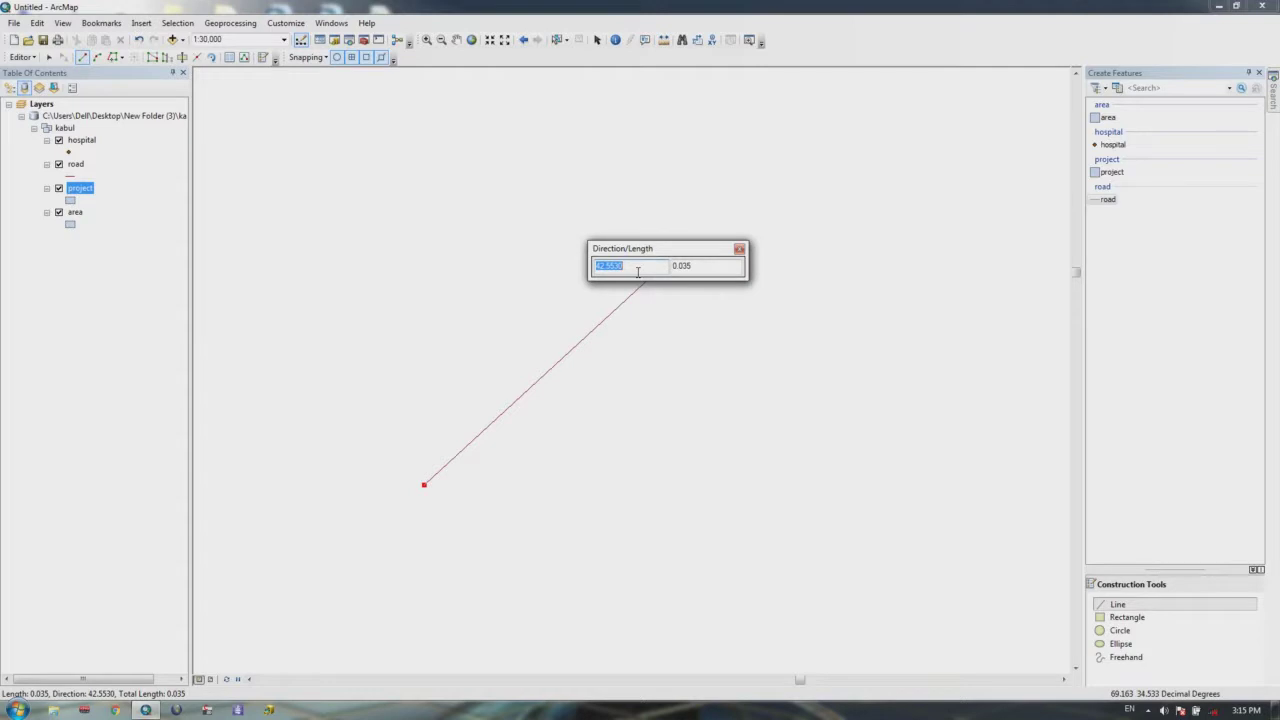
text(45)
key(Tab)
text(100)
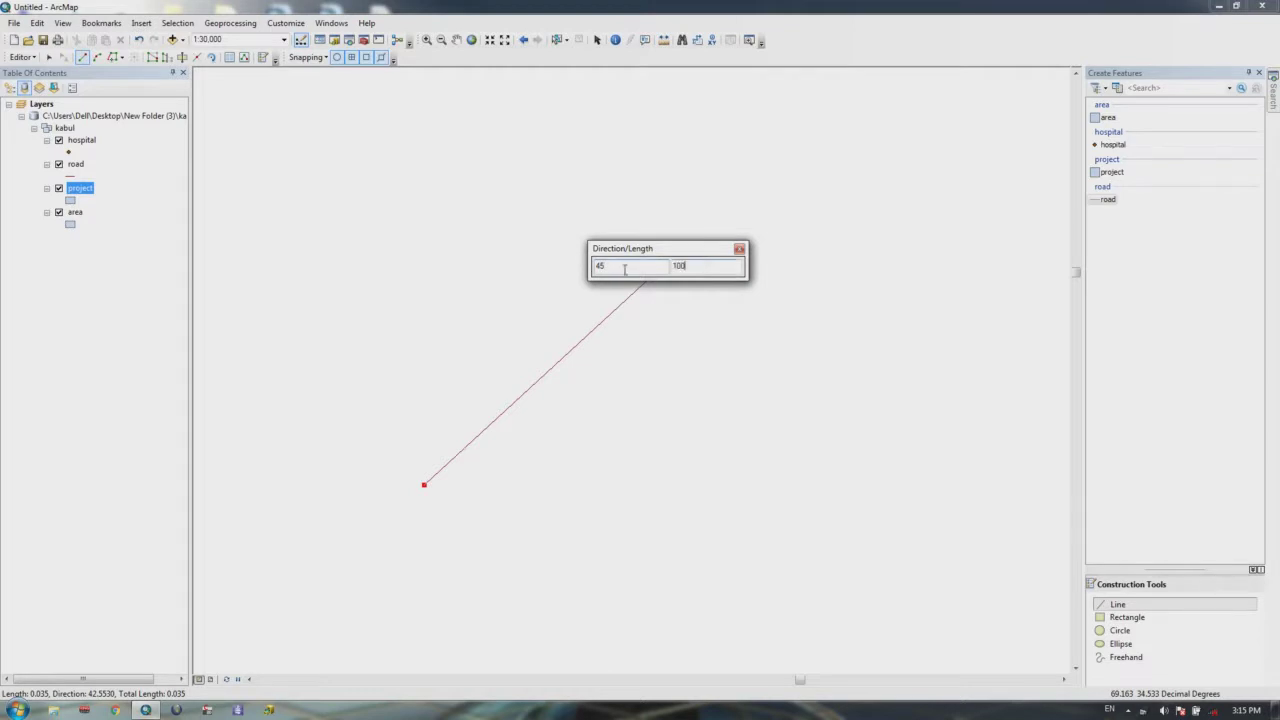
key(Return)
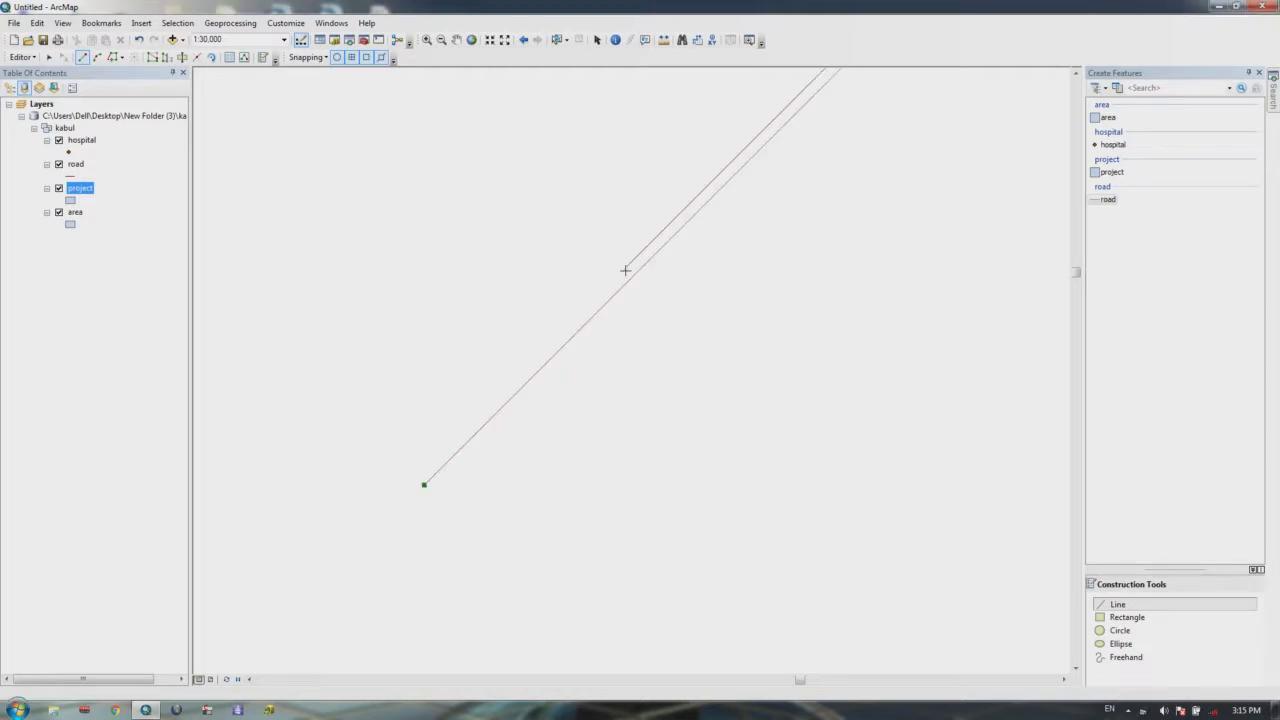
Step: Finish the road line sketch with F2 and zoom to the full extent
drag(735, 264, 591, 380)
scroll(684, 311, up, 3)
drag(803, 200, 637, 337)
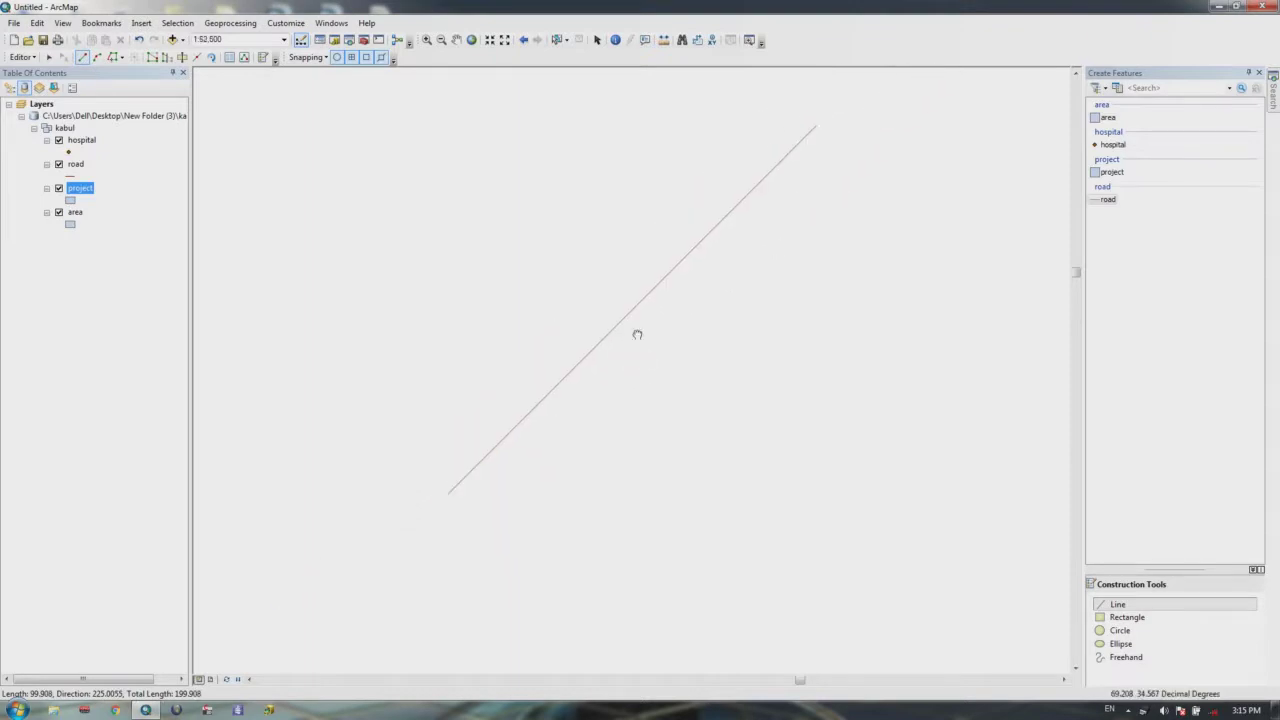
scroll(847, 152, up, 1)
click(763, 288)
key(ctrl+z)
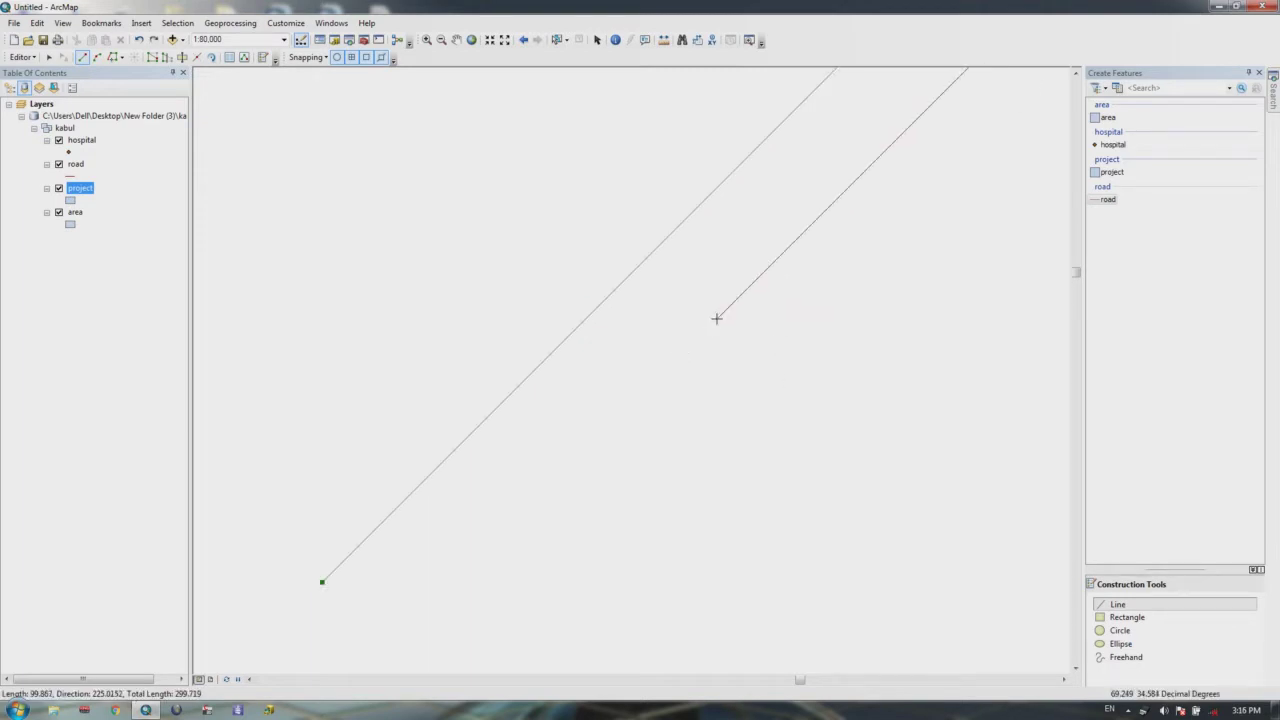
key(F2)
scroll(626, 449, down, 3)
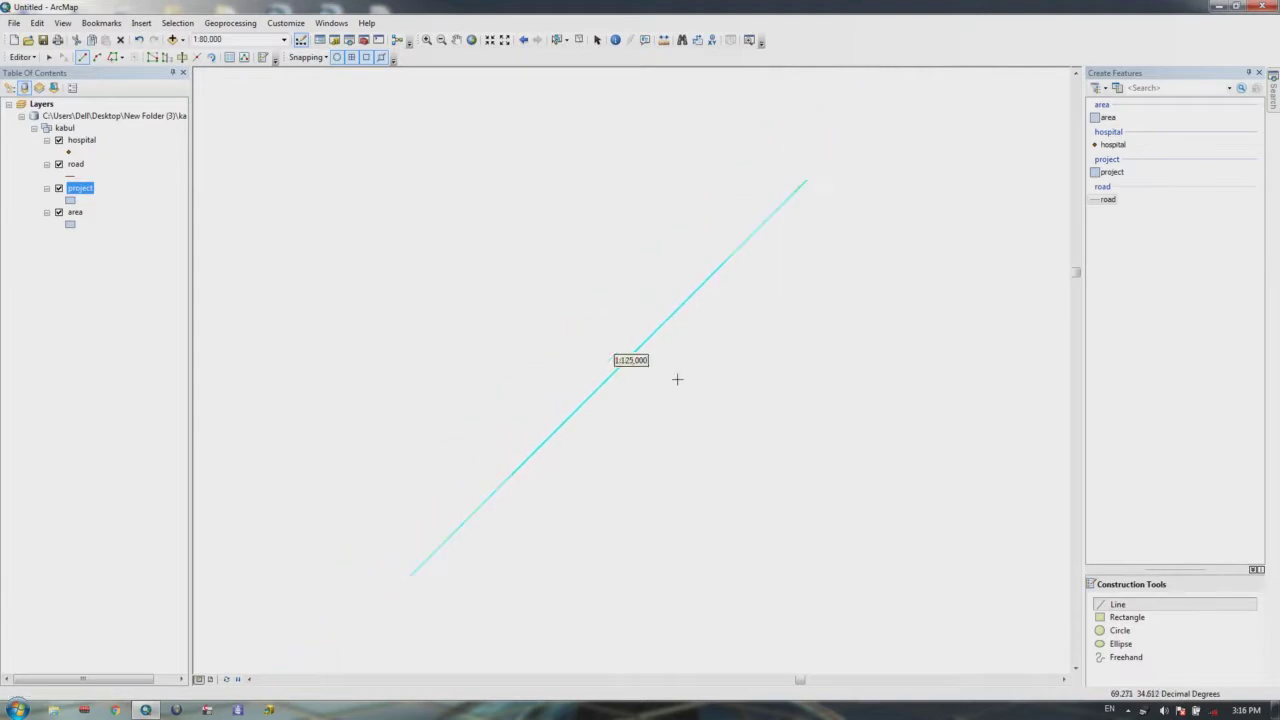
scroll(705, 350, down, 1)
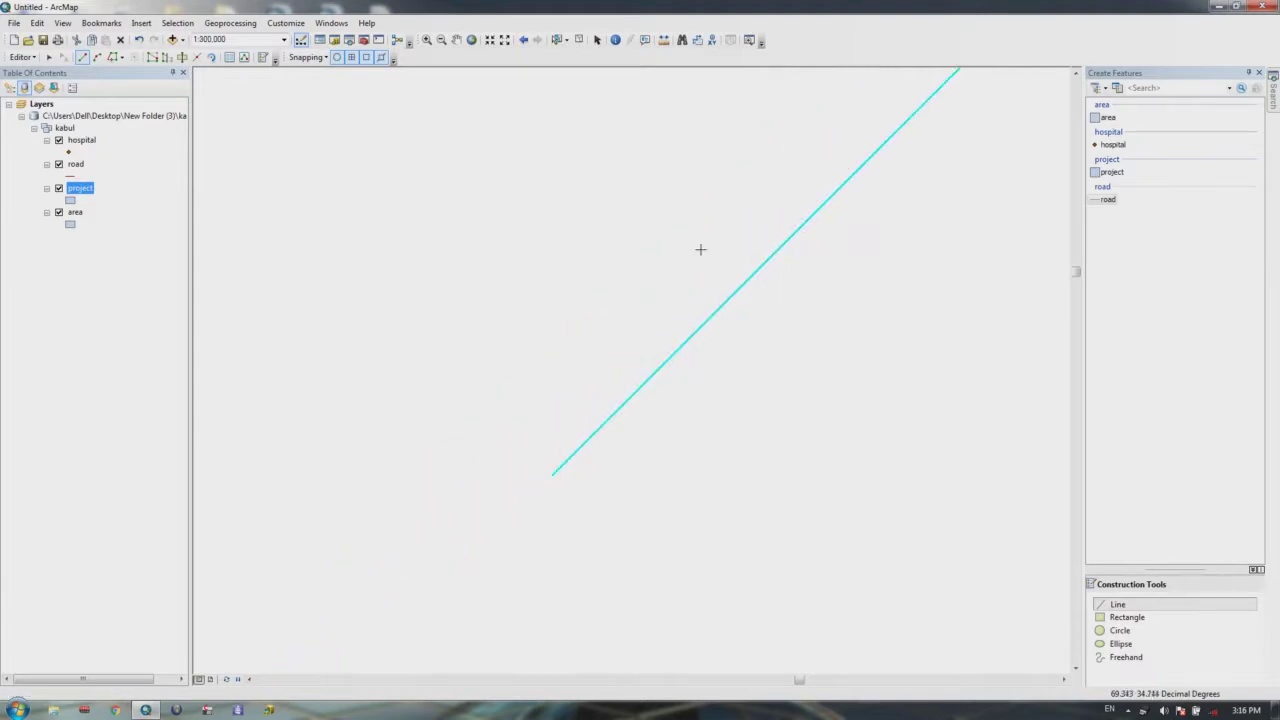
click(471, 39)
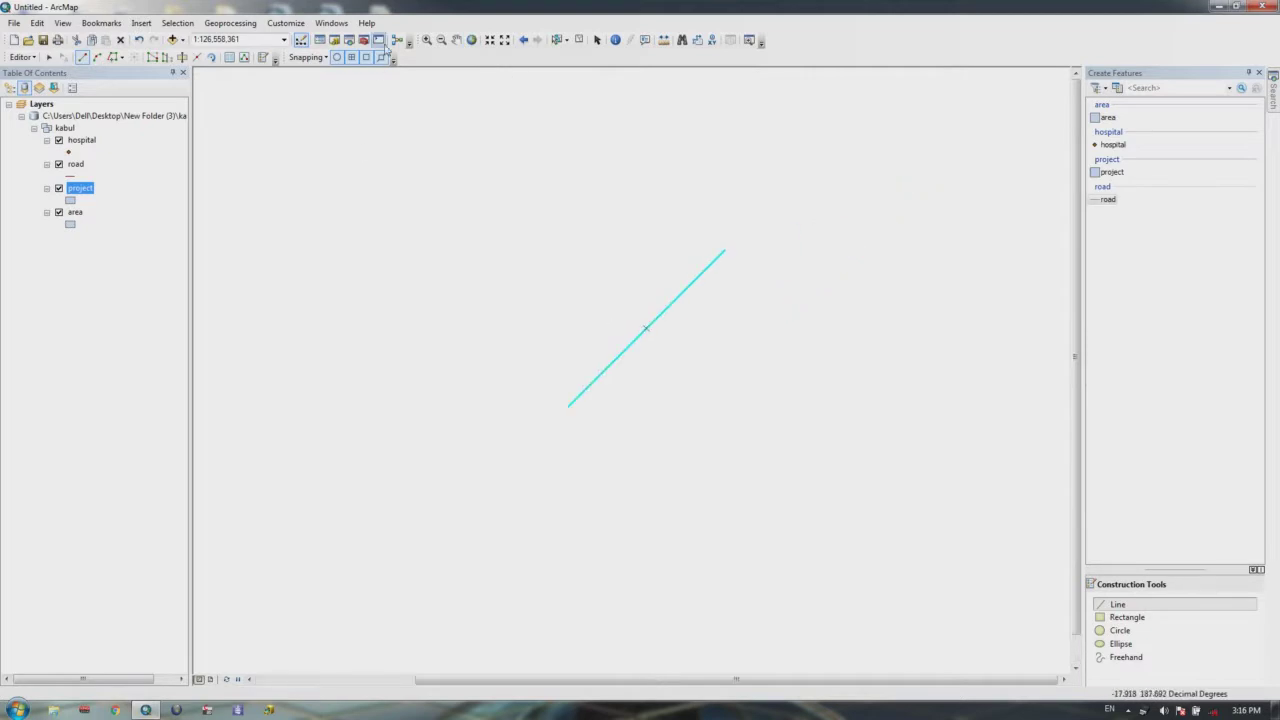
scroll(634, 186, up, 3)
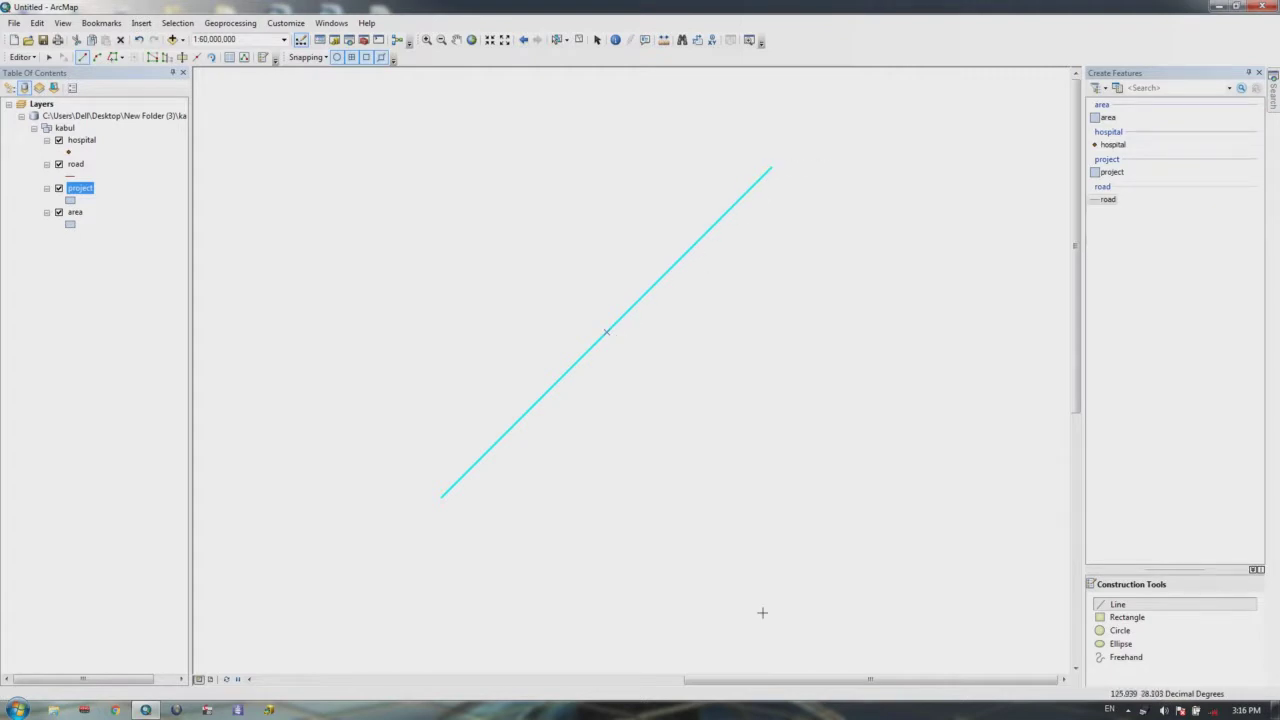
Step: Open the Split dialog for the road line and close it without splitting
click(14, 59)
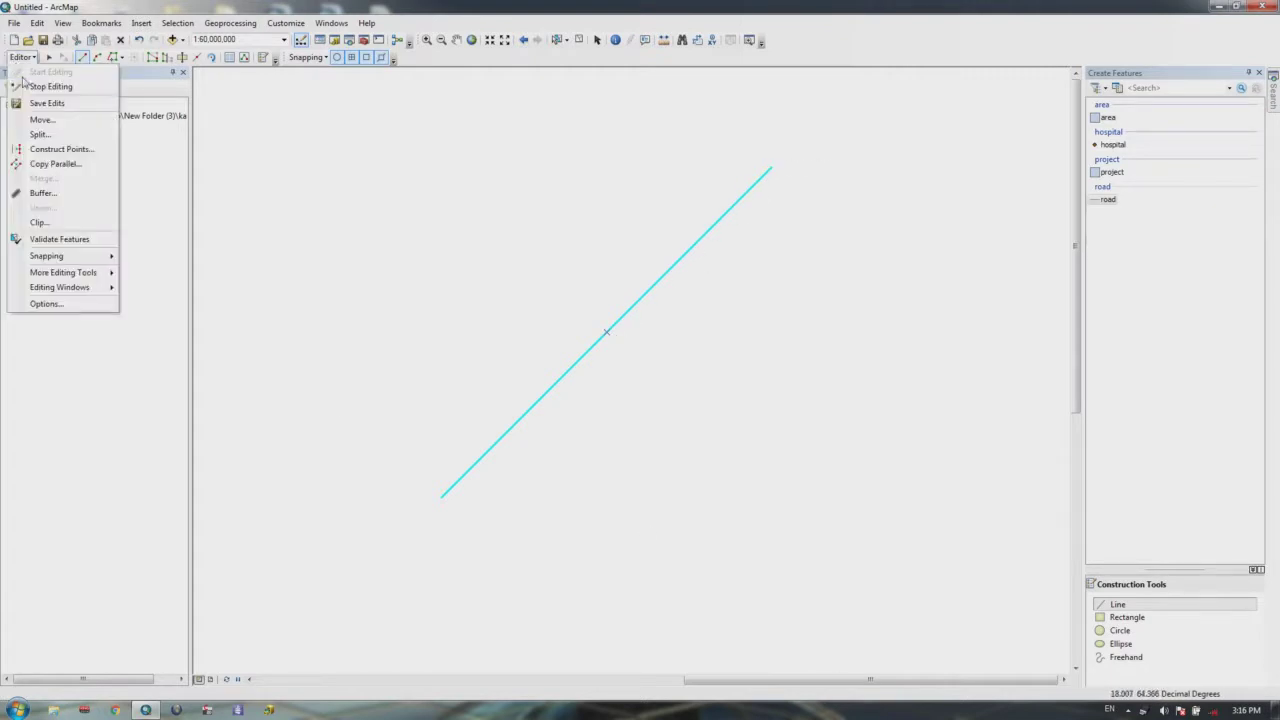
click(40, 134)
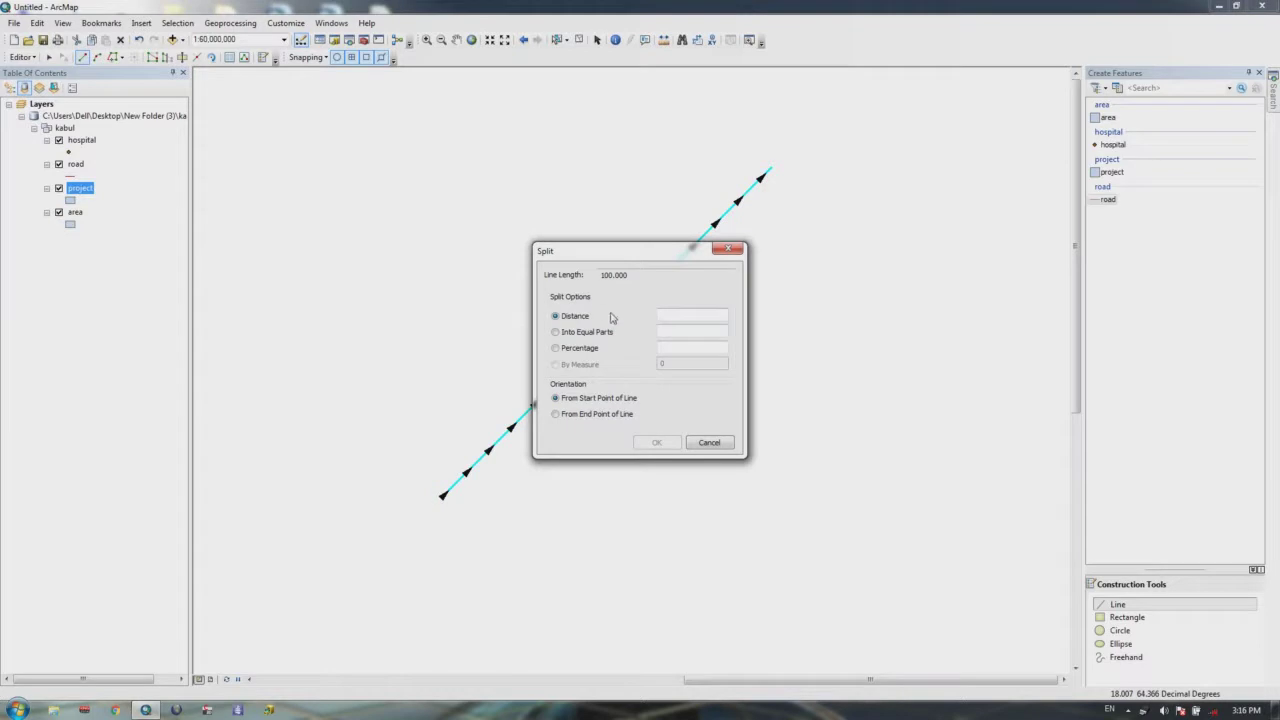
click(726, 252)
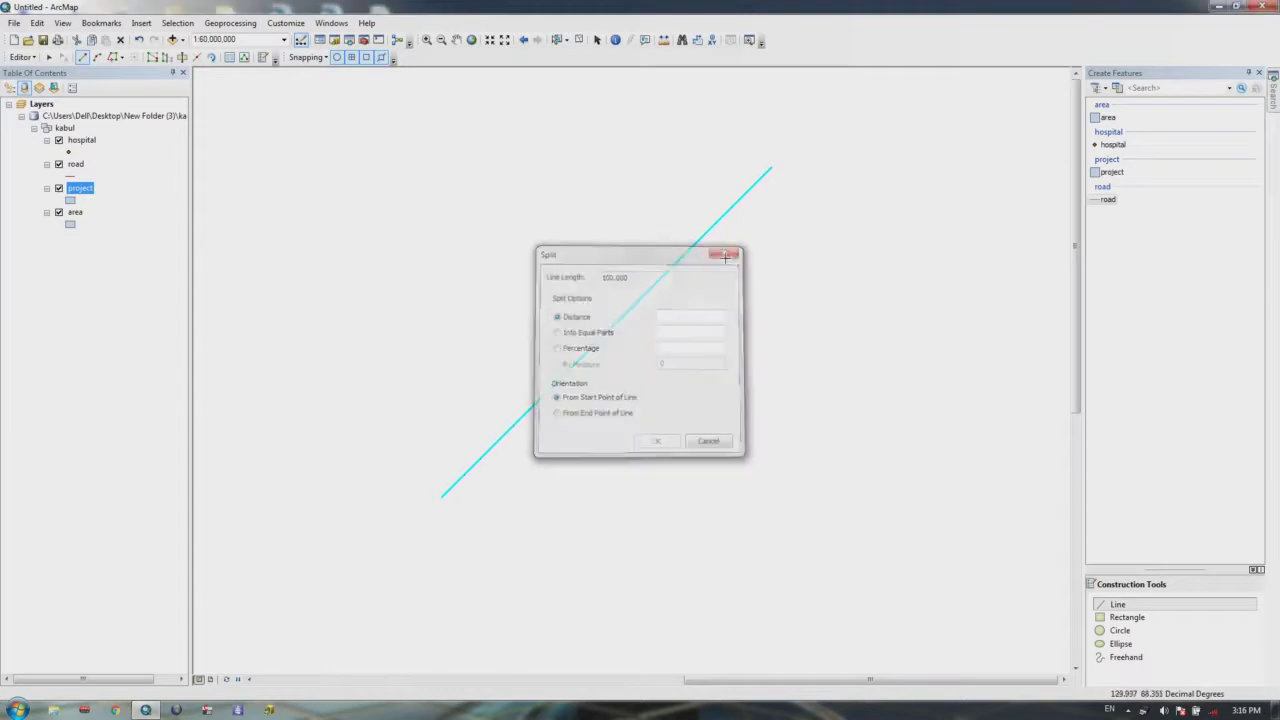
click(16, 57)
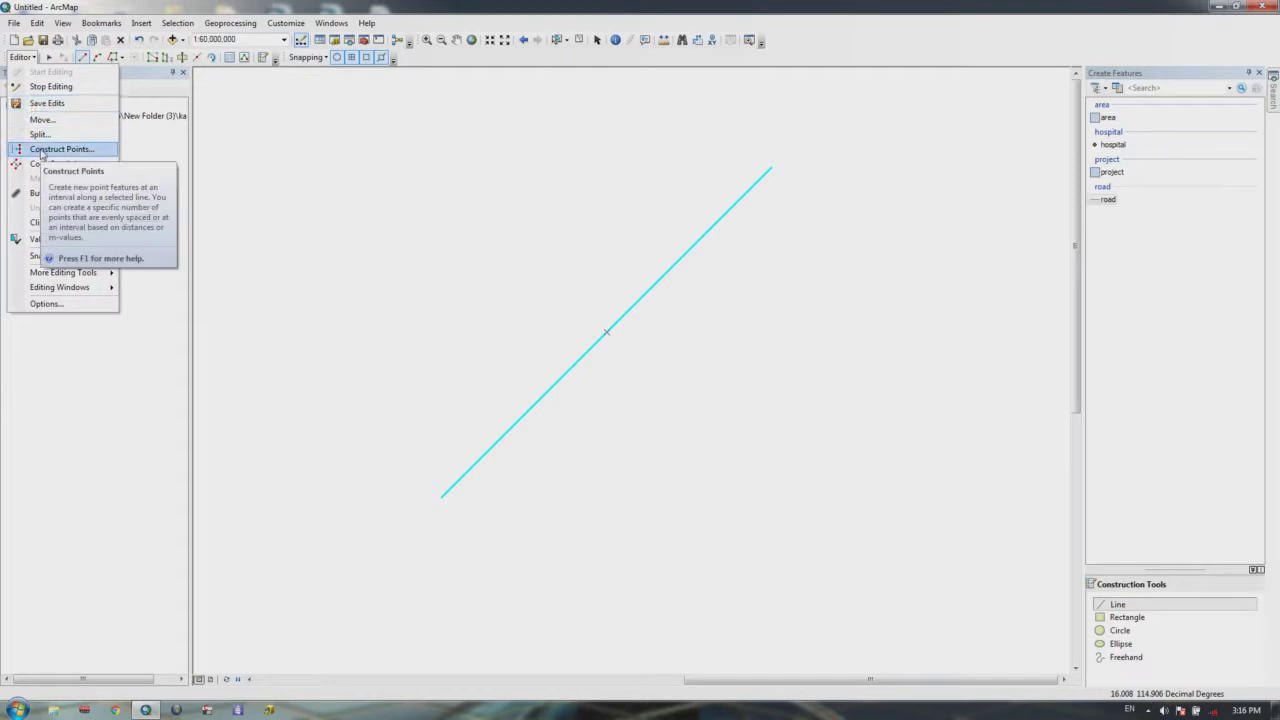
Step: In Construct Points, use the hospital template and set Number of Points to 50
click(42, 150)
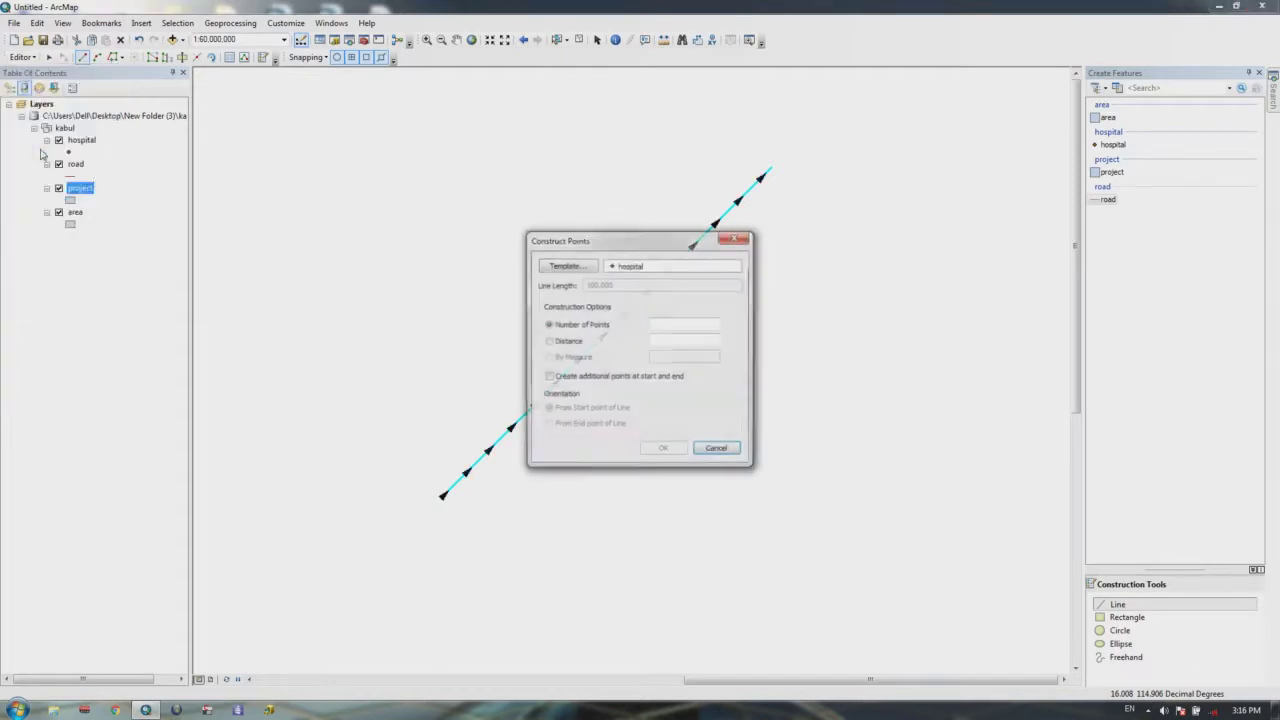
drag(664, 247, 686, 343)
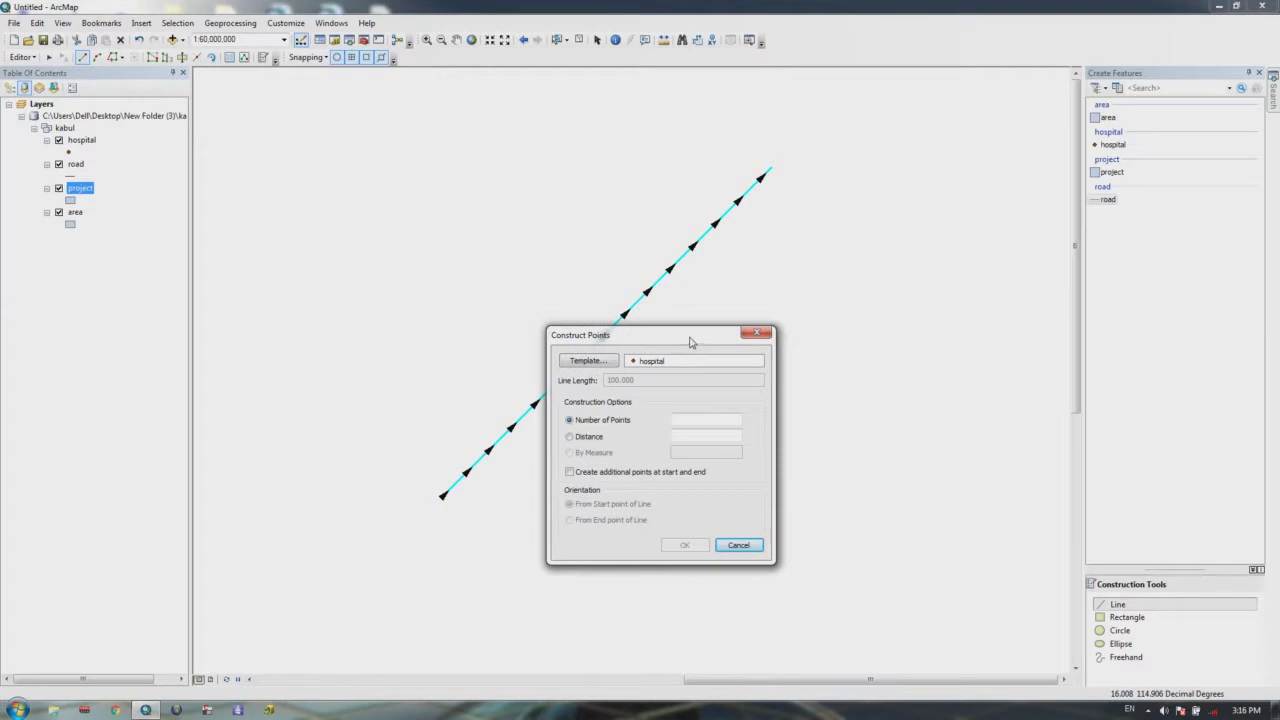
drag(689, 342, 838, 290)
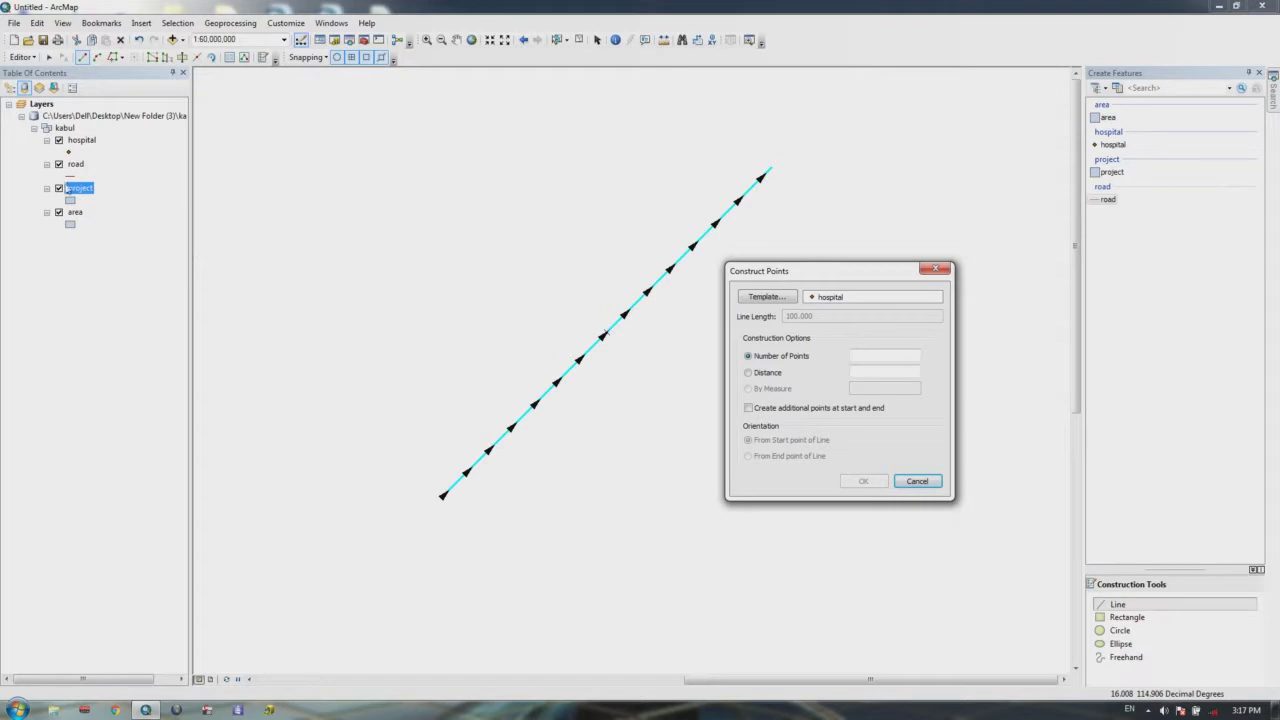
click(766, 298)
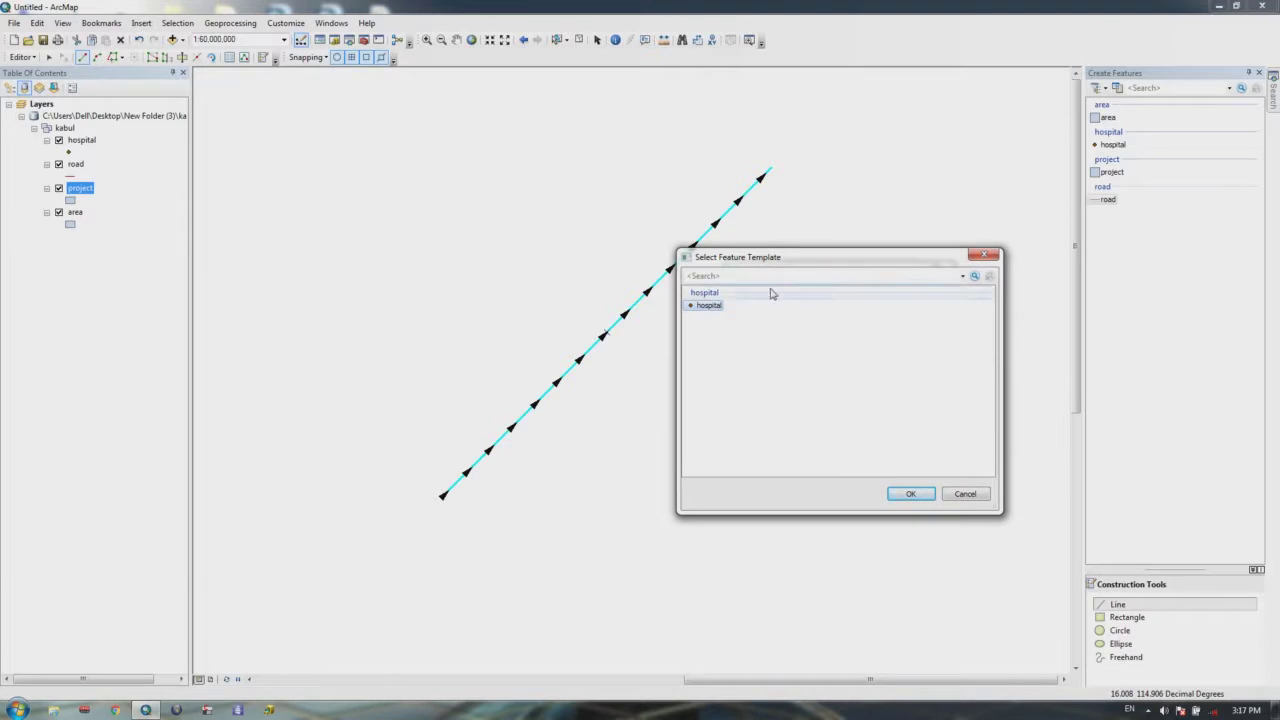
click(983, 257)
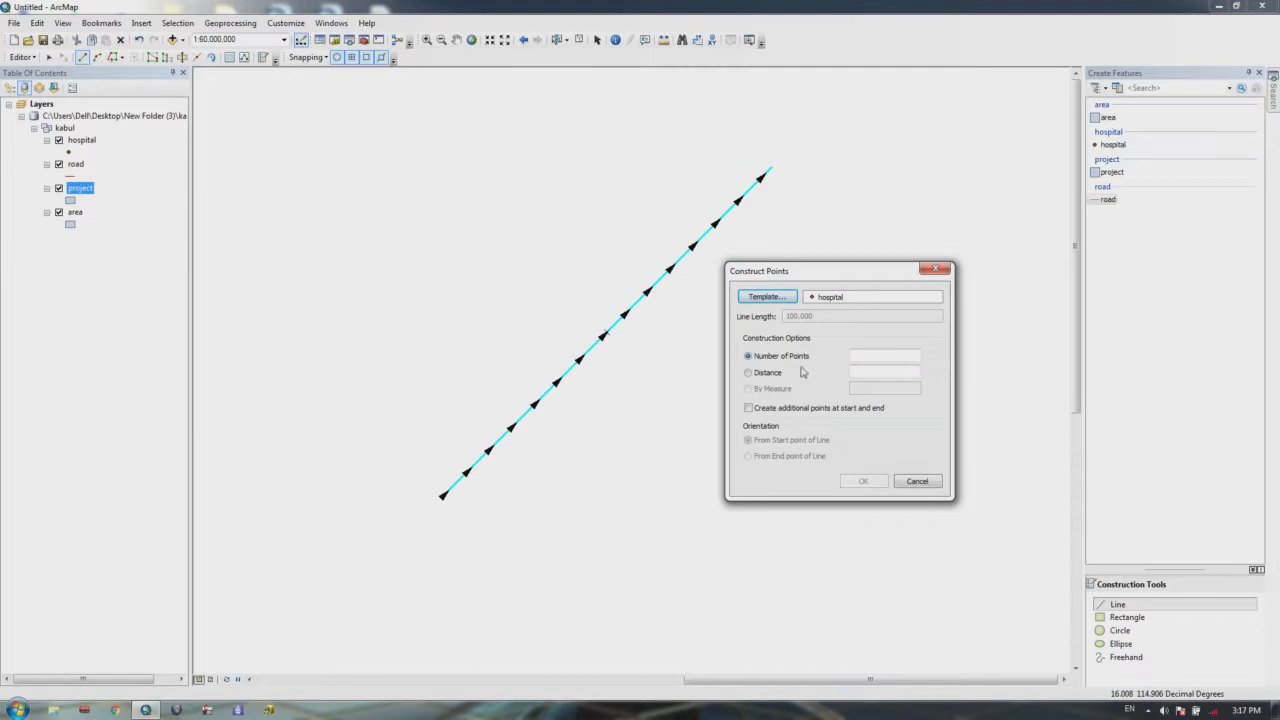
click(866, 358)
click(877, 356)
text(5)
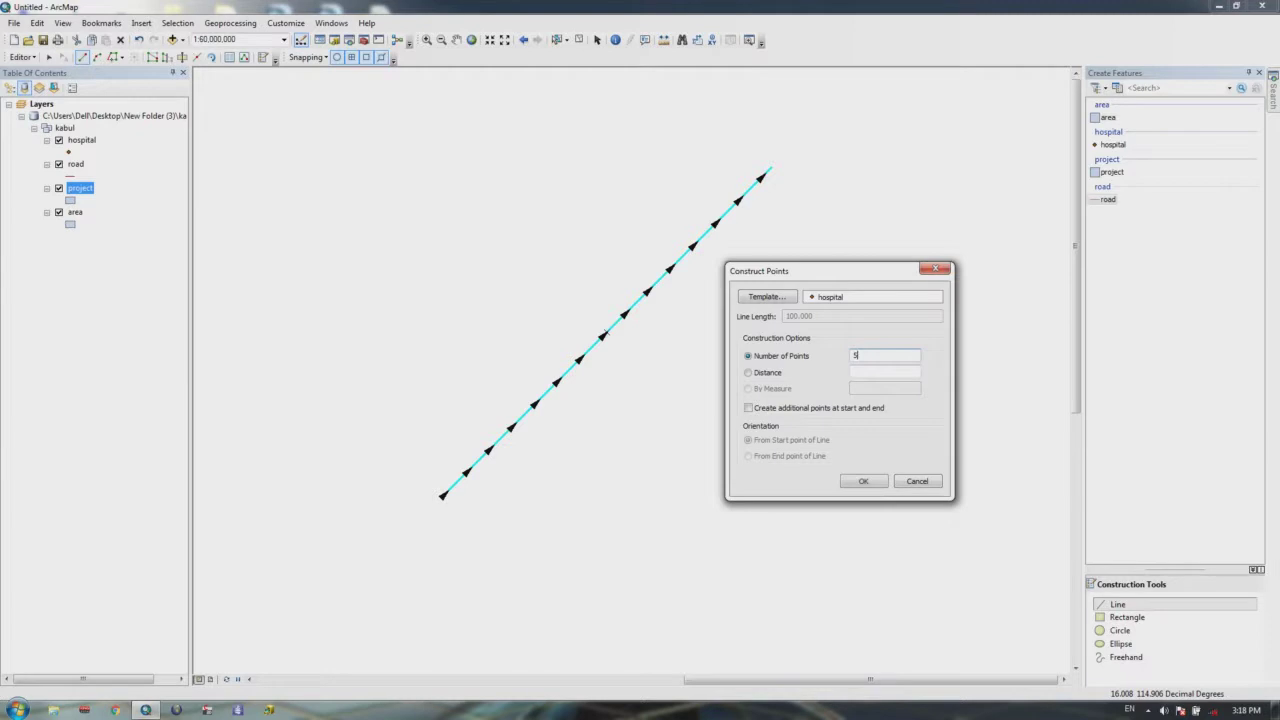
text(0)
Step: Confirm Construct Points to place 50 hospital points along the diagonal road
click(872, 484)
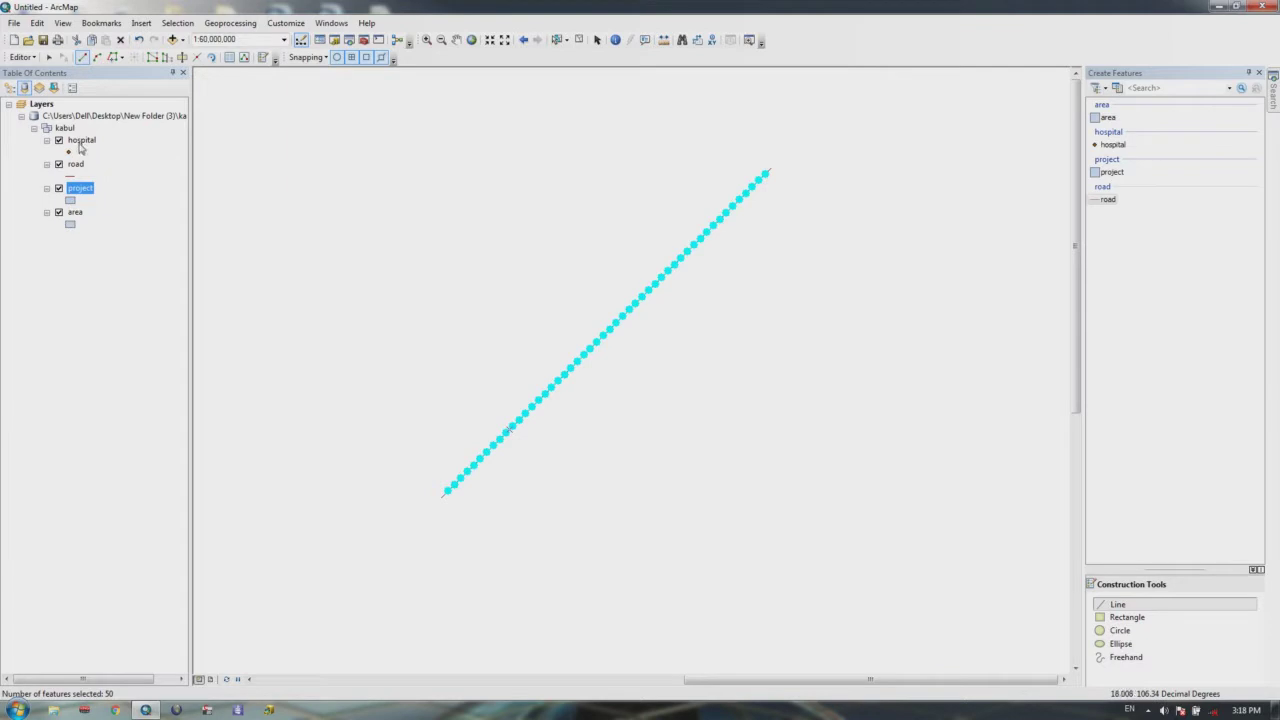
scroll(697, 200, down, 2)
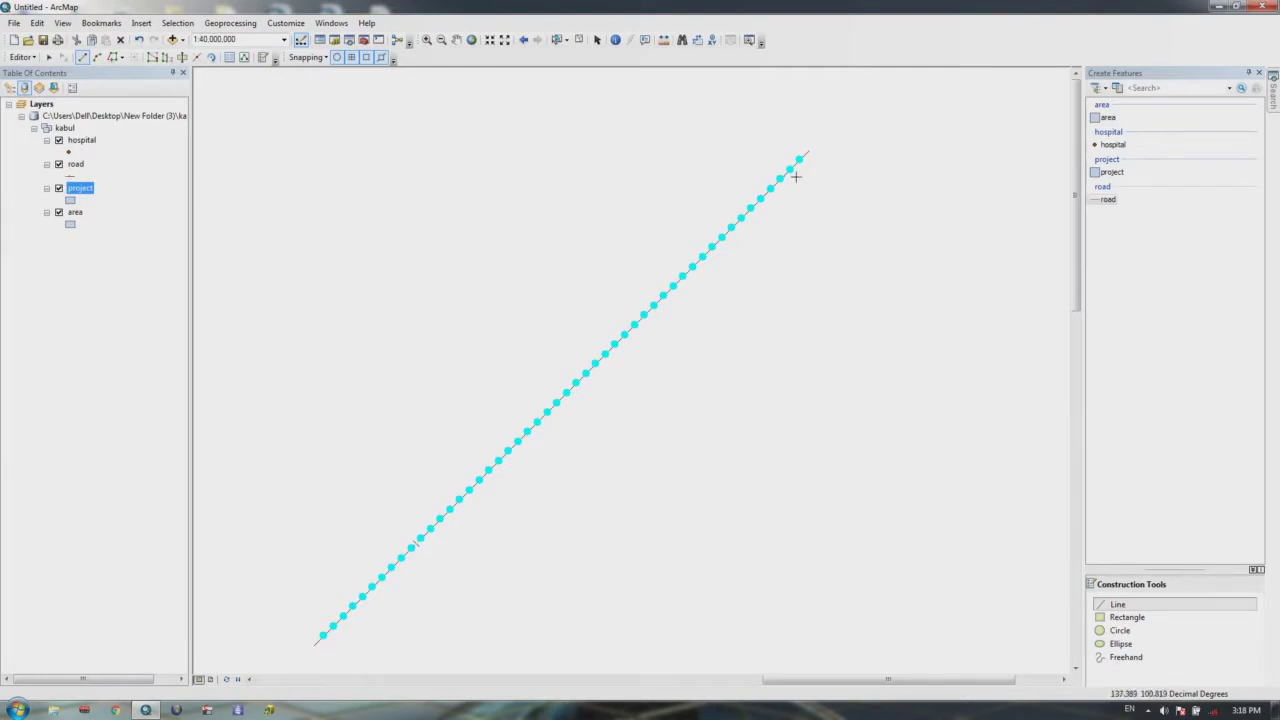
Step: Open the hospital attribute table, scroll to its last records, and close it
right_click(78, 141)
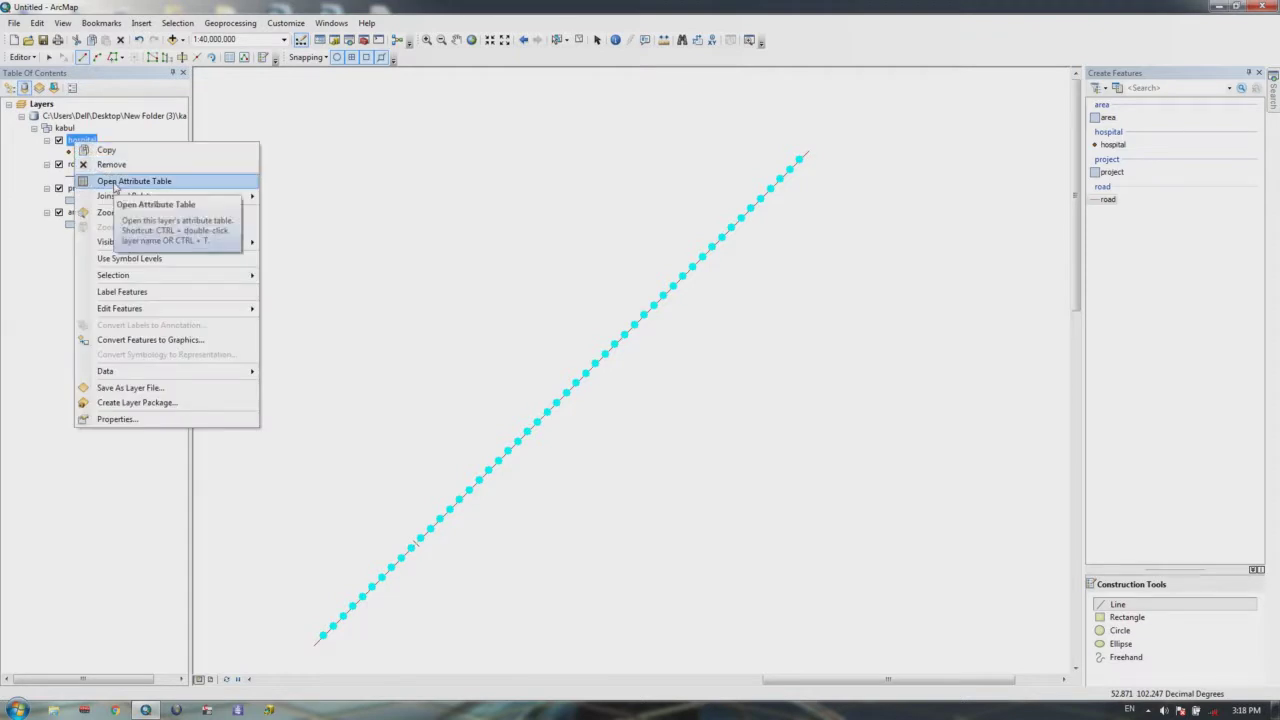
click(115, 181)
drag(995, 307, 916, 190)
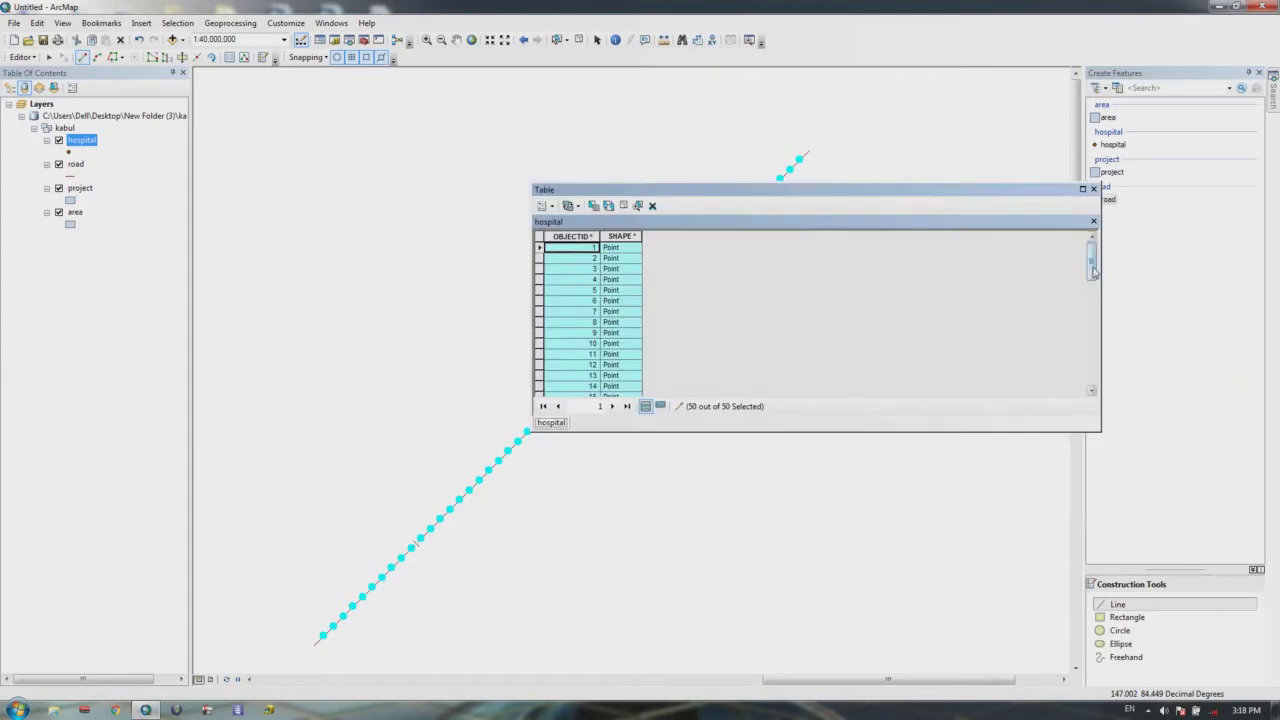
drag(1091, 262, 1100, 395)
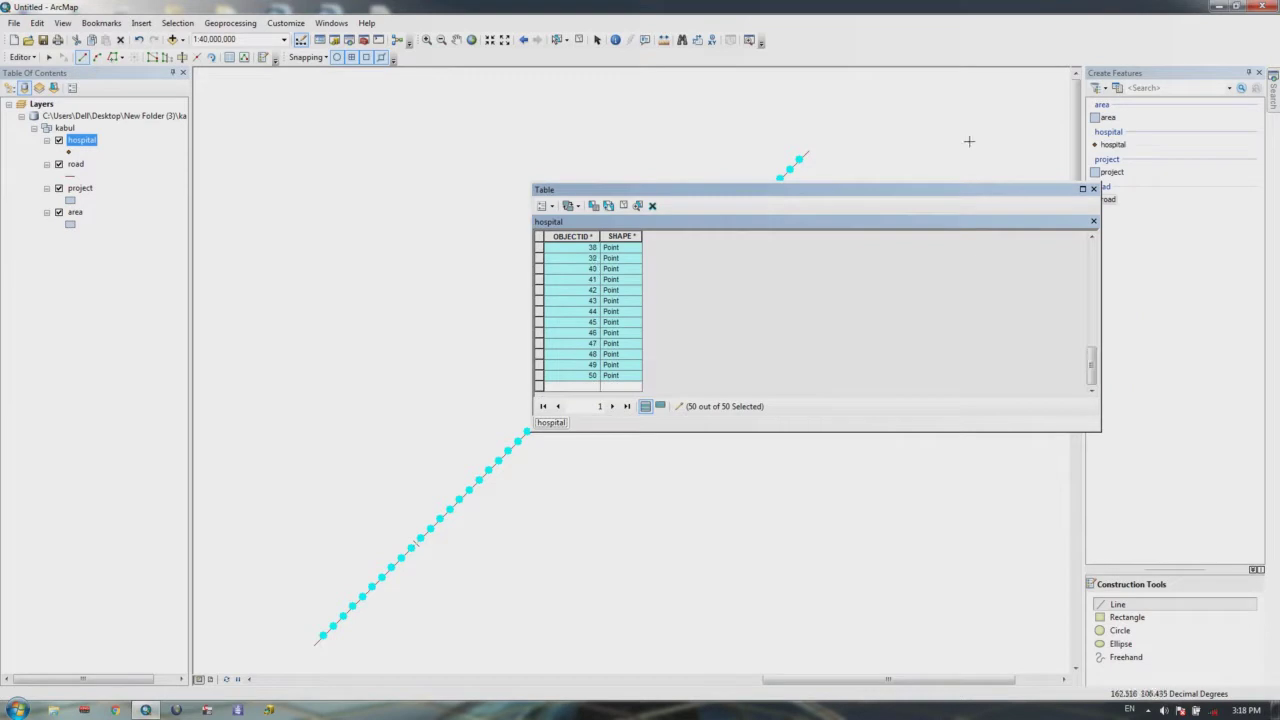
click(1093, 189)
scroll(791, 266, up, 2)
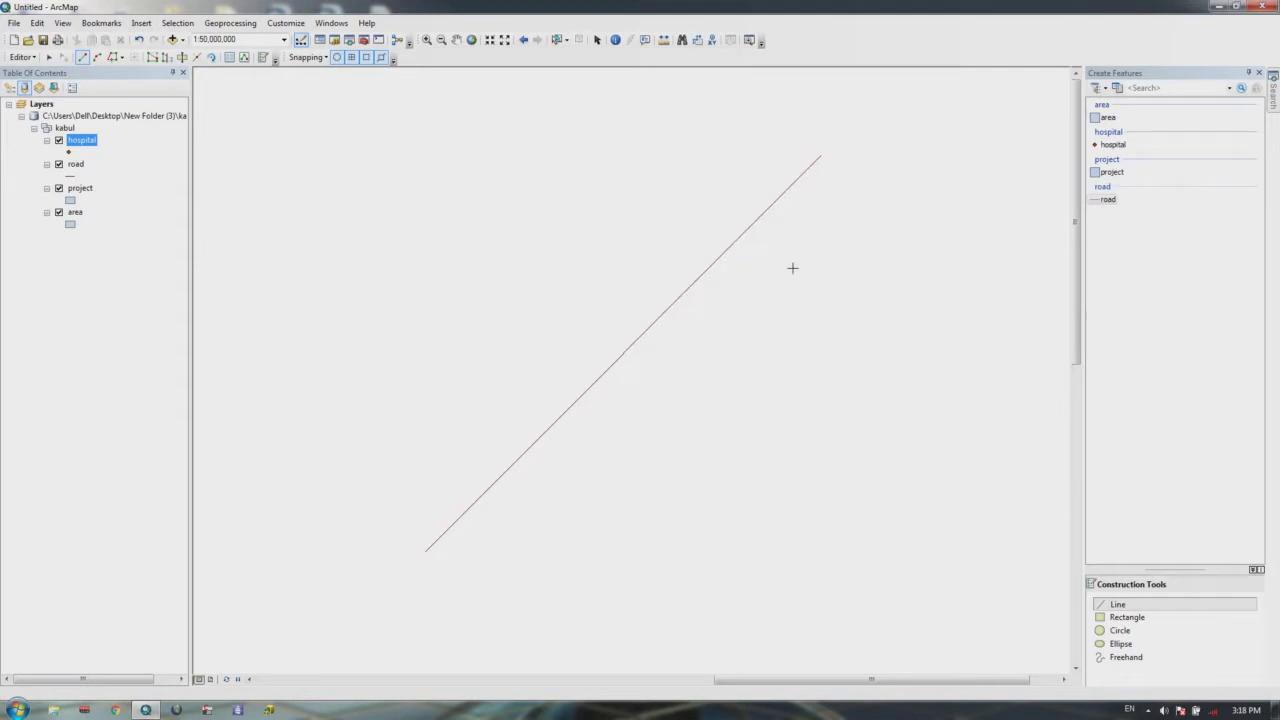
click(20, 58)
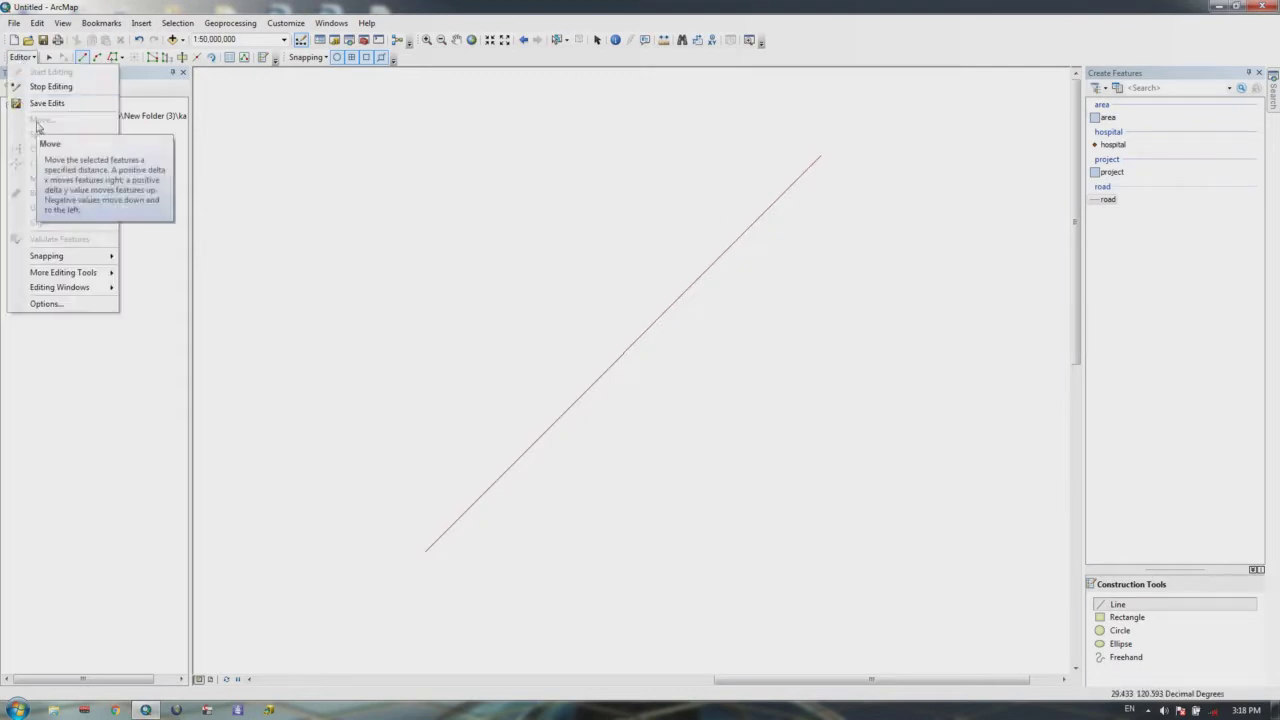
Step: Select the diagonal road line with the Select Features tool
key(Escape)
click(557, 40)
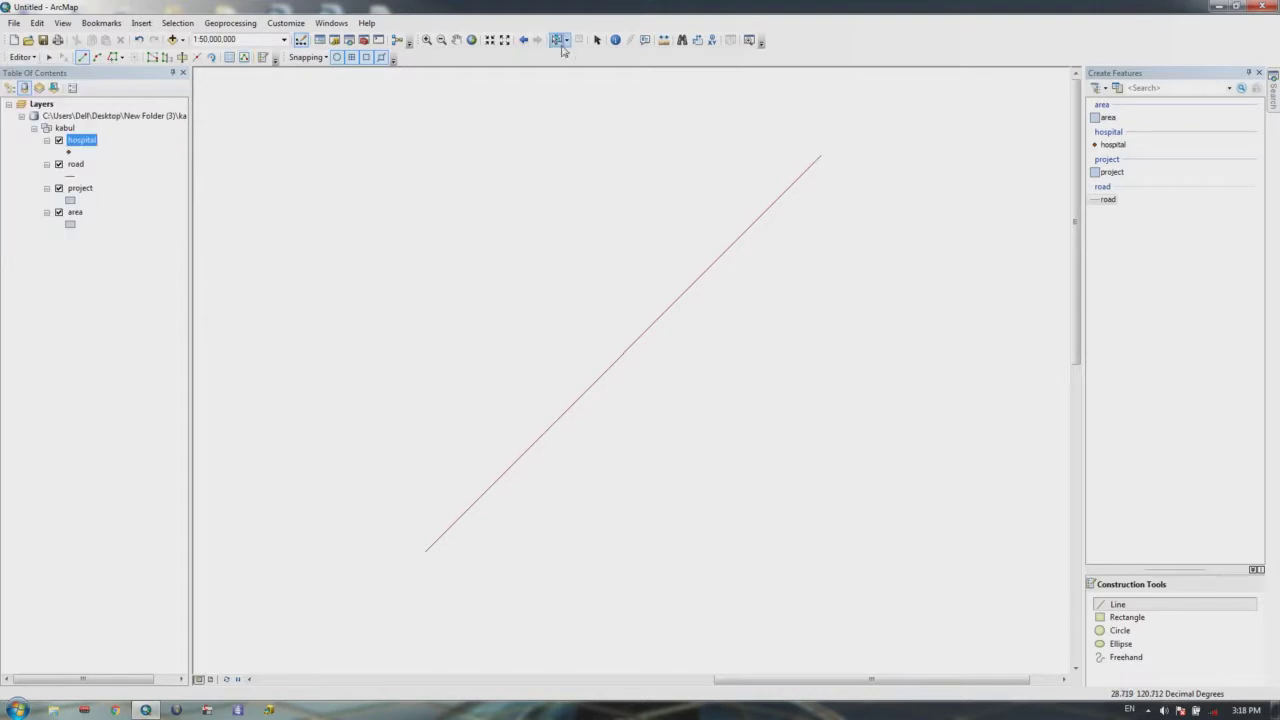
click(762, 208)
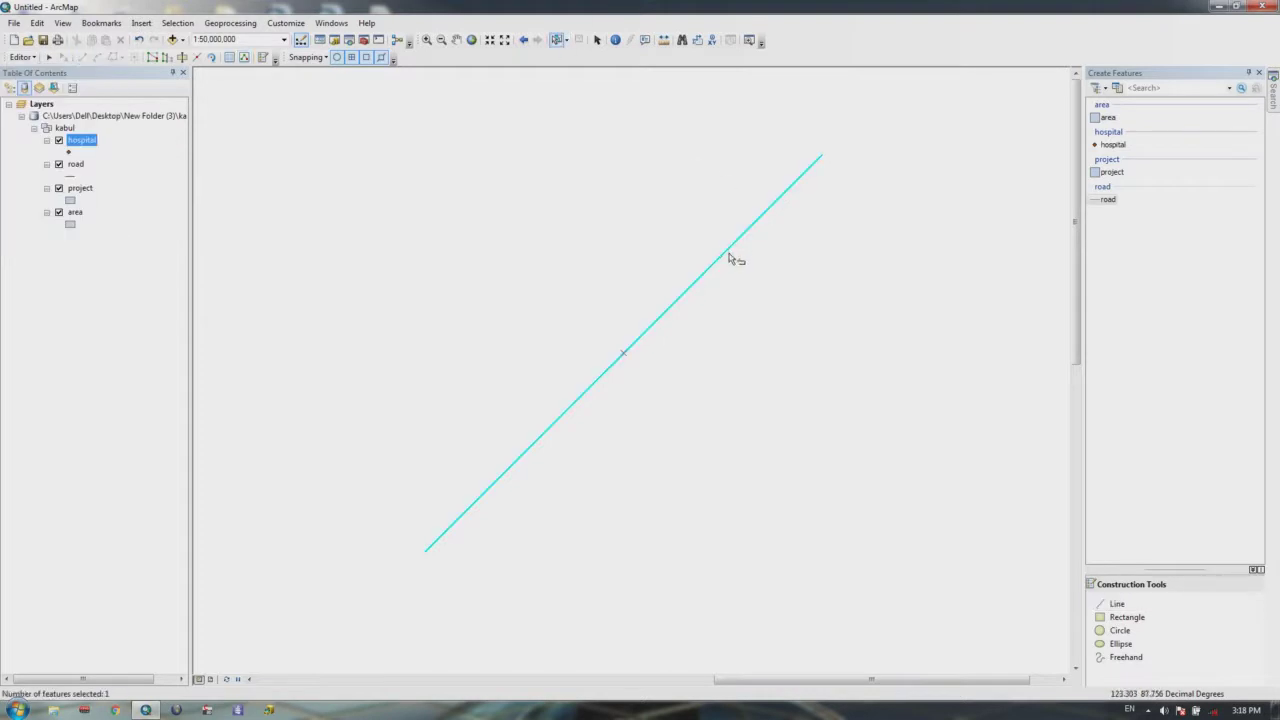
Step: Construct hospital points along the road every 5 units using the Distance option
click(20, 58)
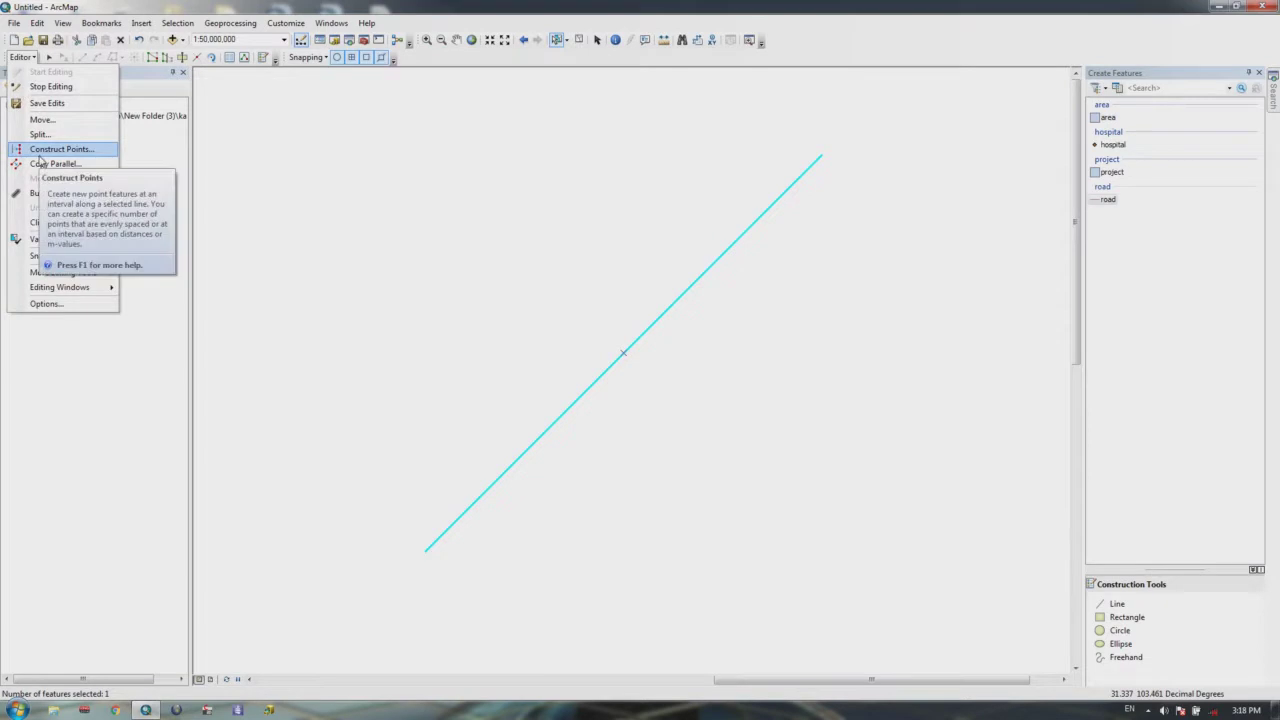
click(41, 150)
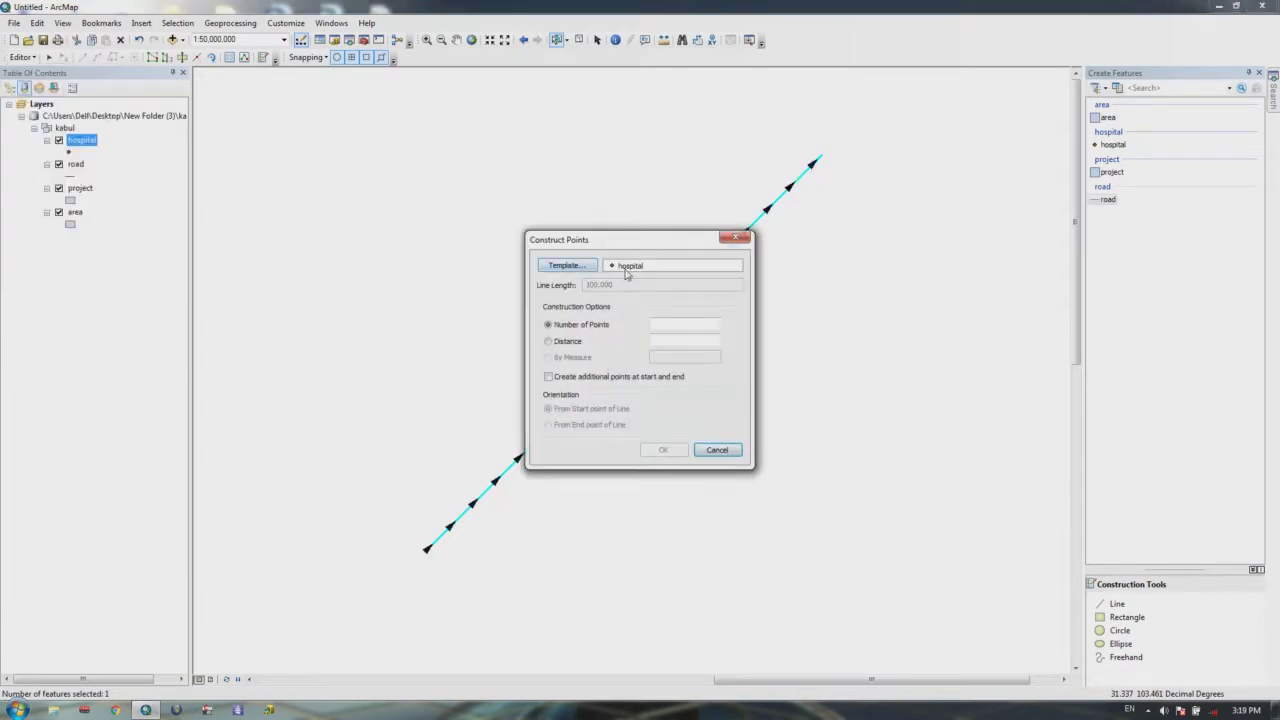
click(577, 270)
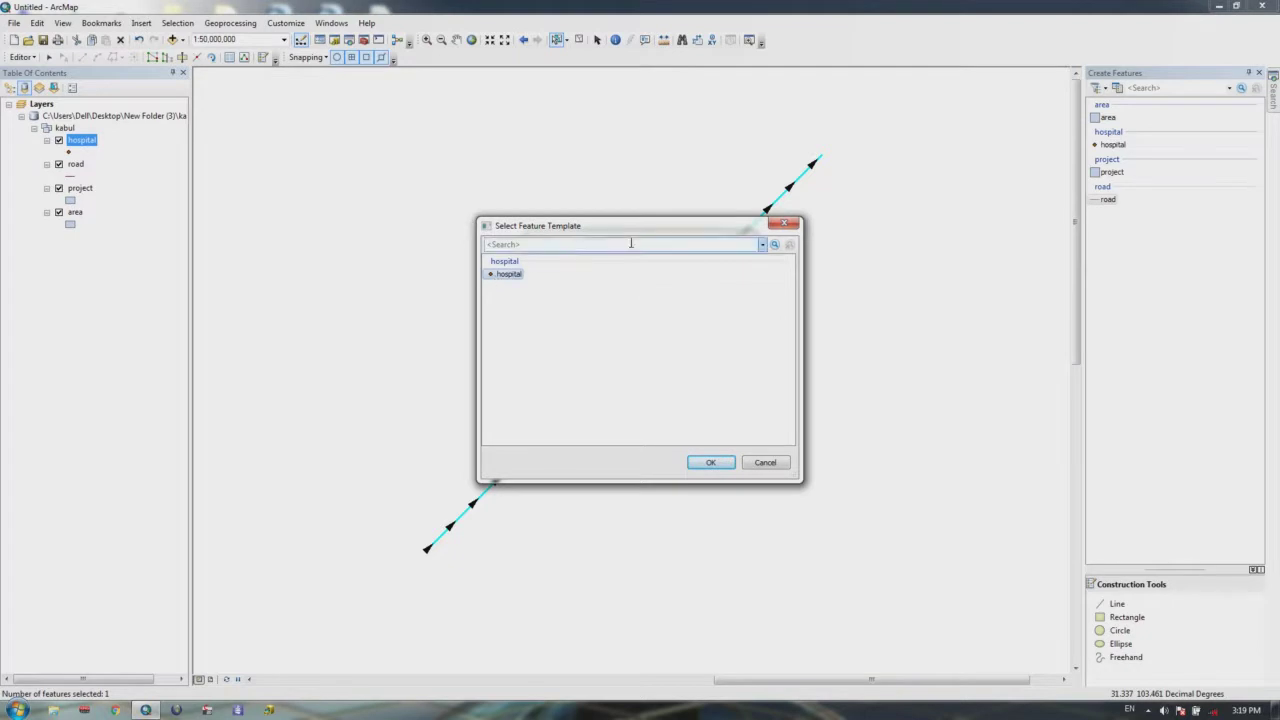
click(788, 228)
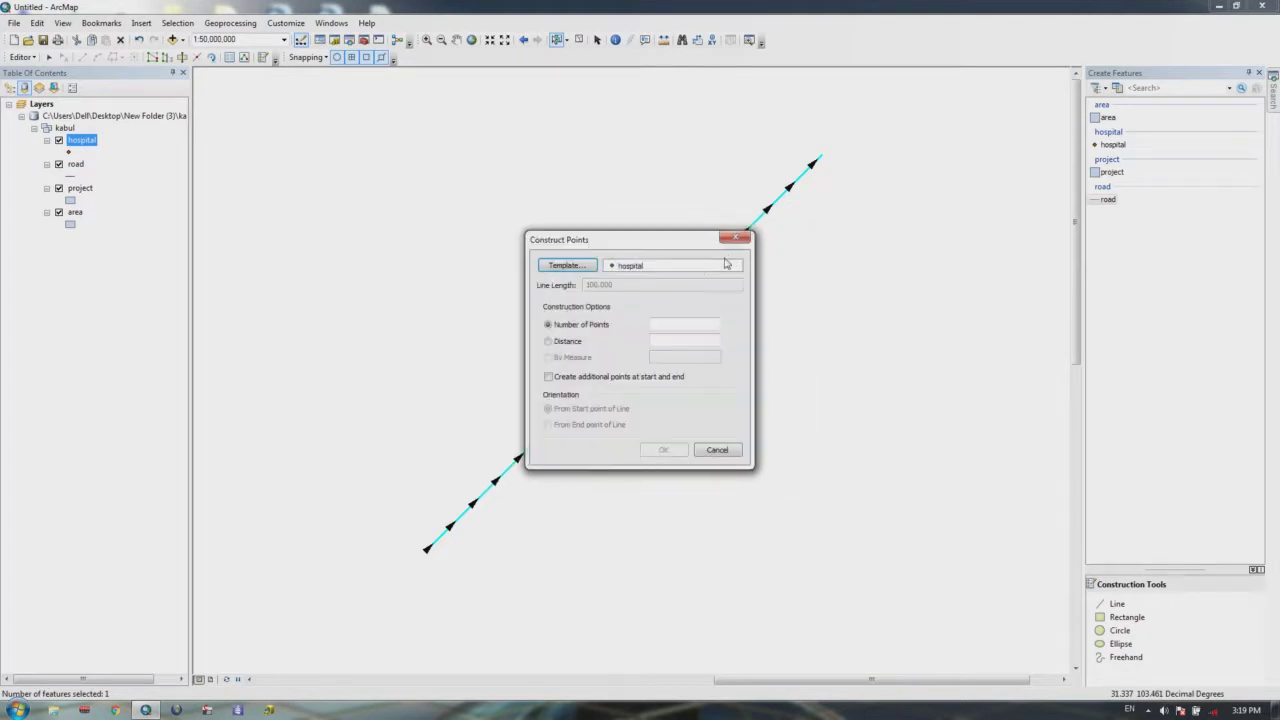
click(549, 342)
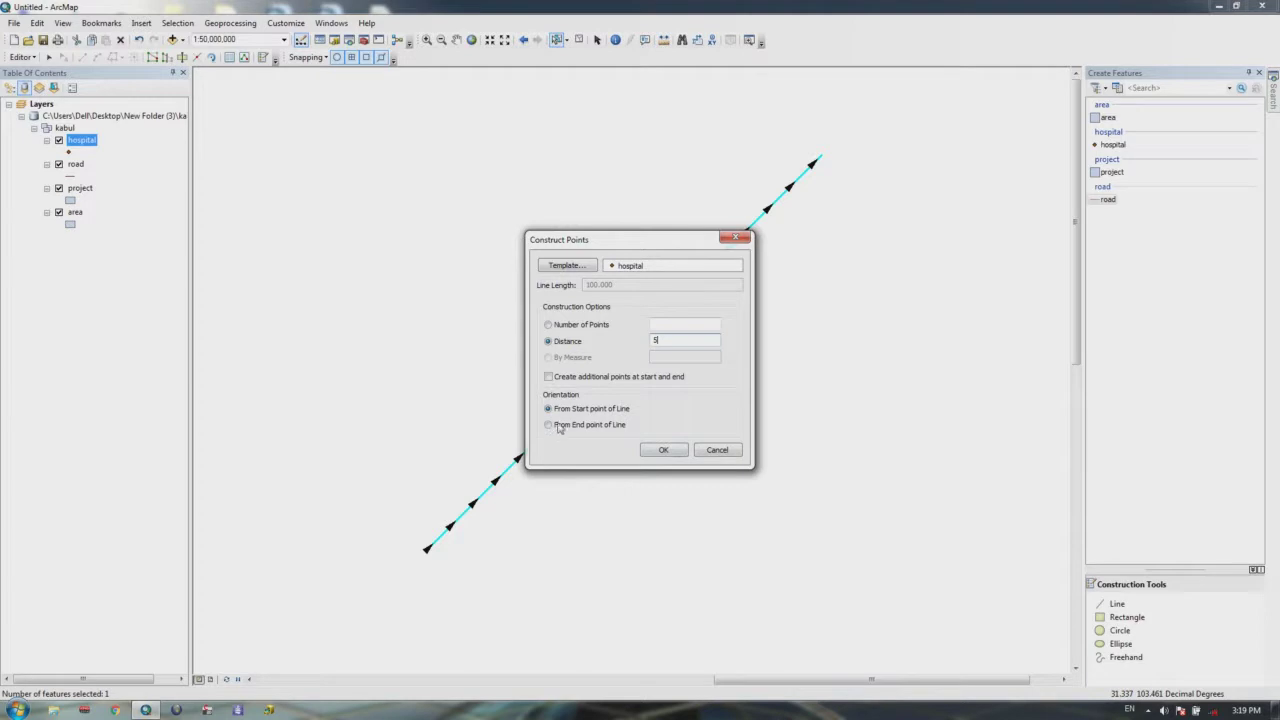
click(665, 451)
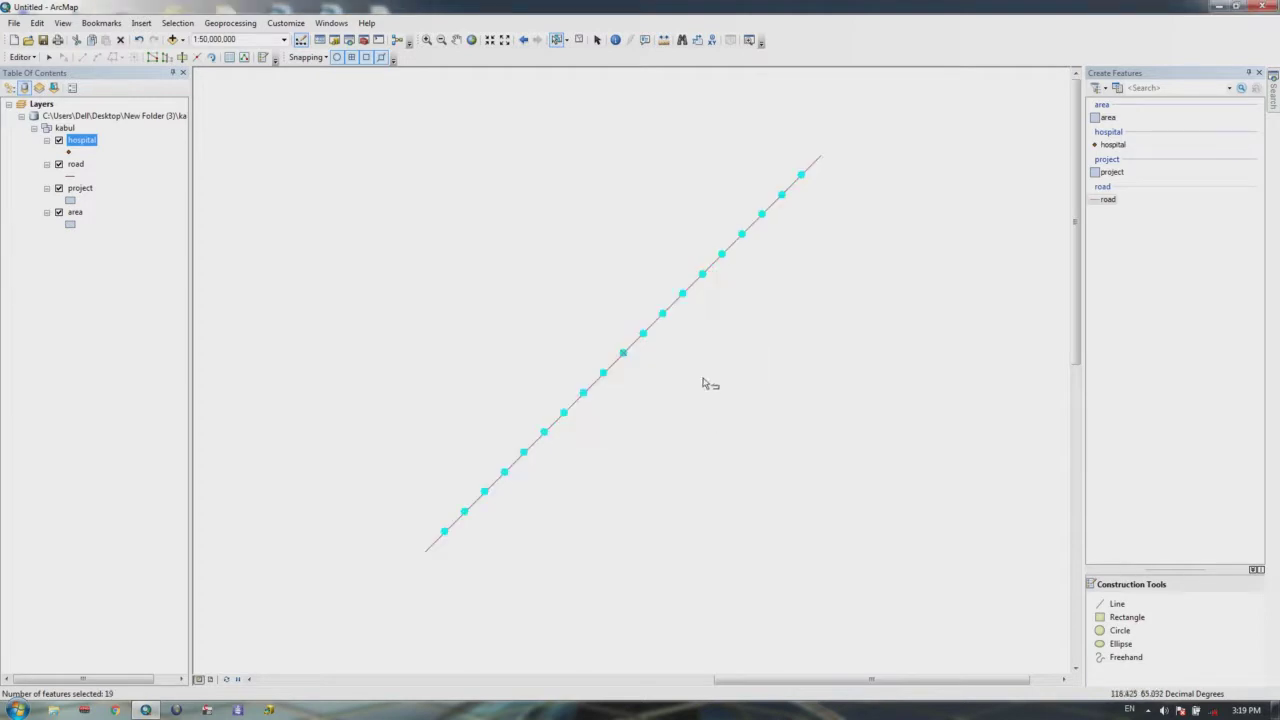
Step: Undo the hospital points constructed along the road
scroll(786, 274, down, 2)
scroll(786, 272, up, 1)
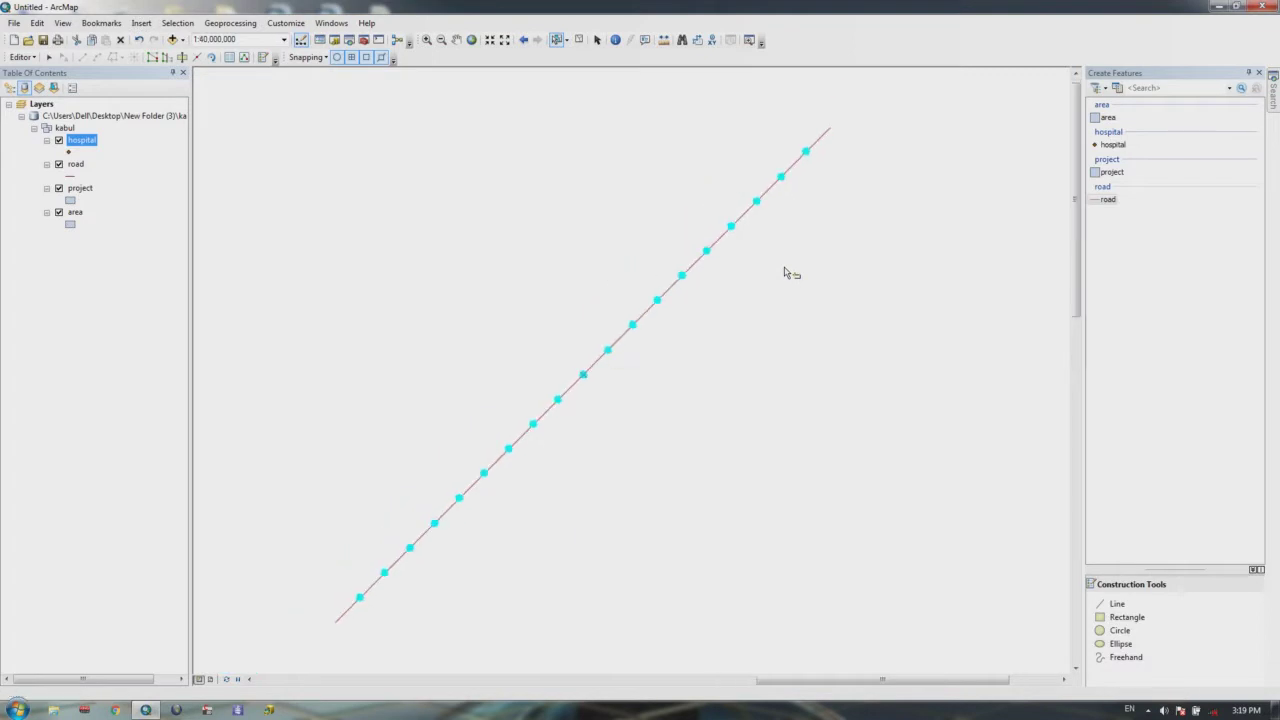
scroll(646, 366, up, 1)
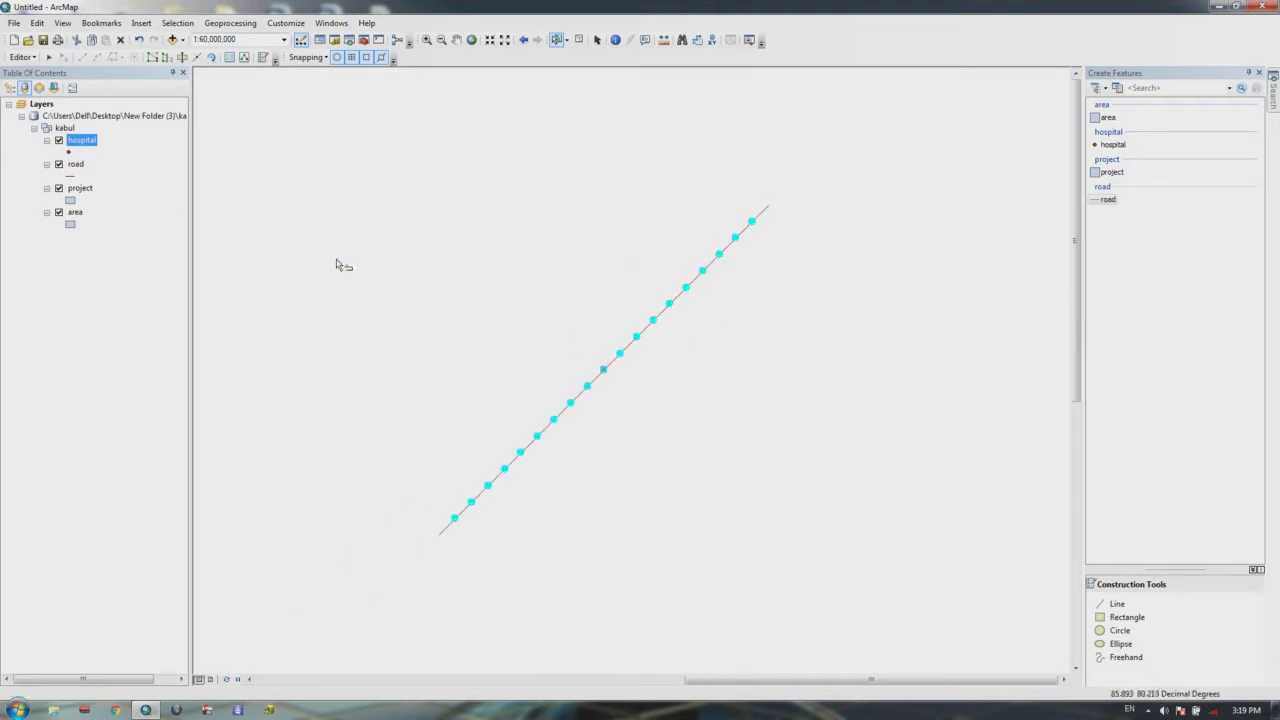
click(920, 96)
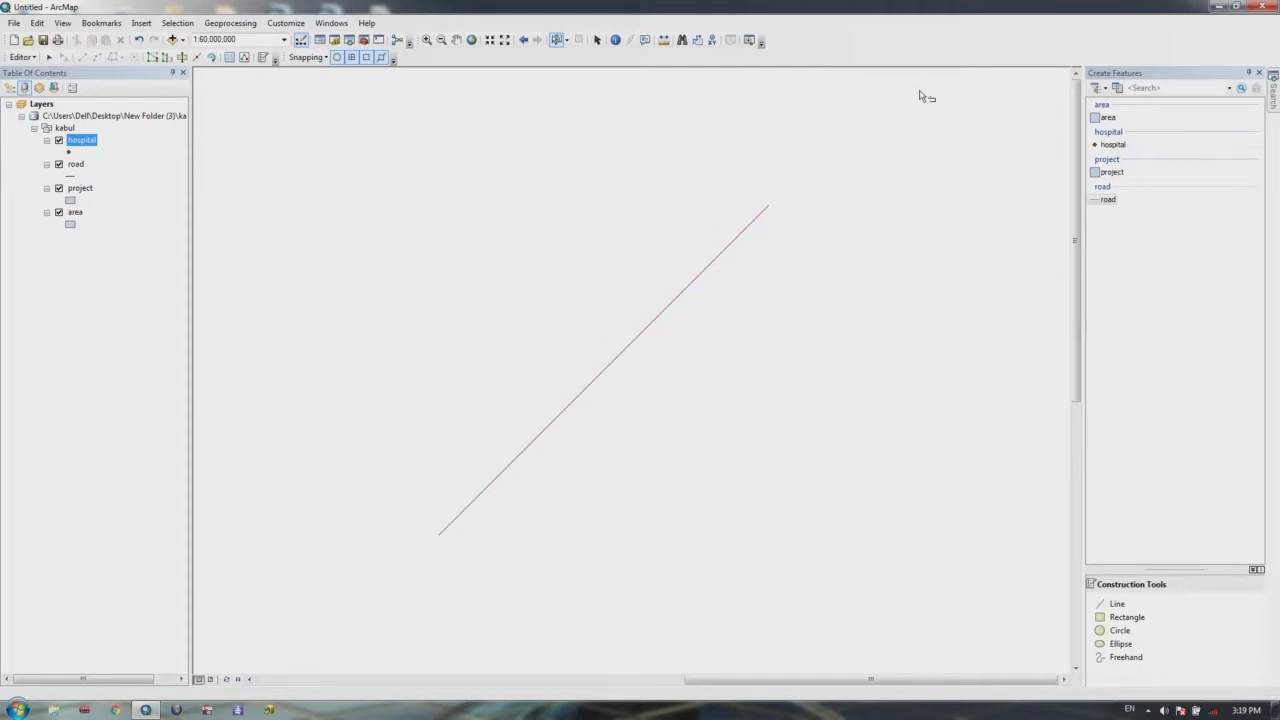
Step: Select, move and delete the old road line, then choose the road template
click(709, 259)
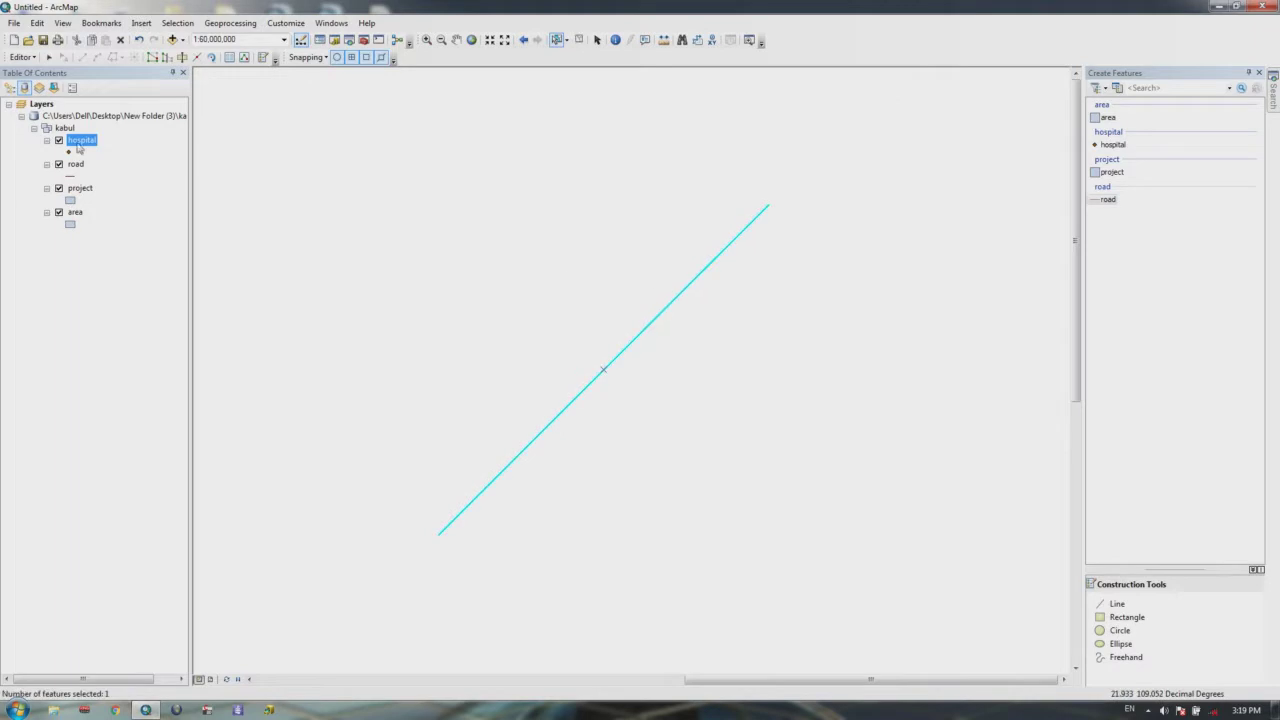
click(20, 57)
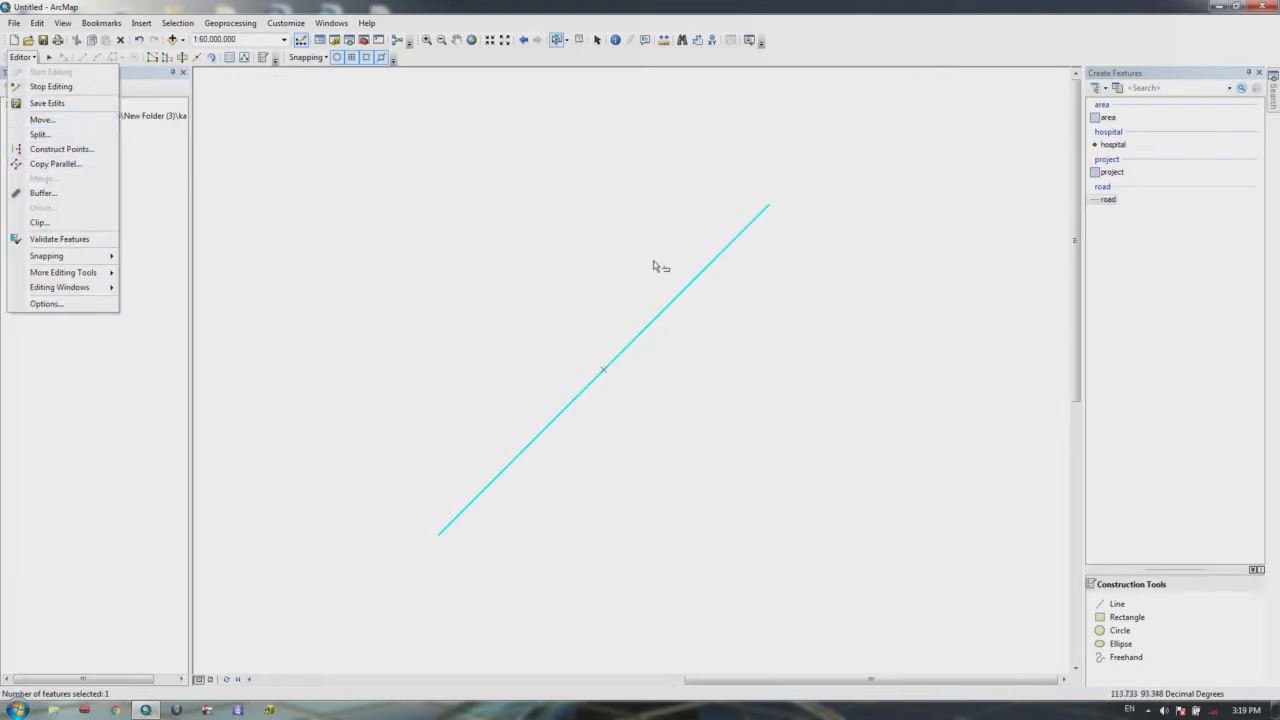
drag(715, 325, 615, 267)
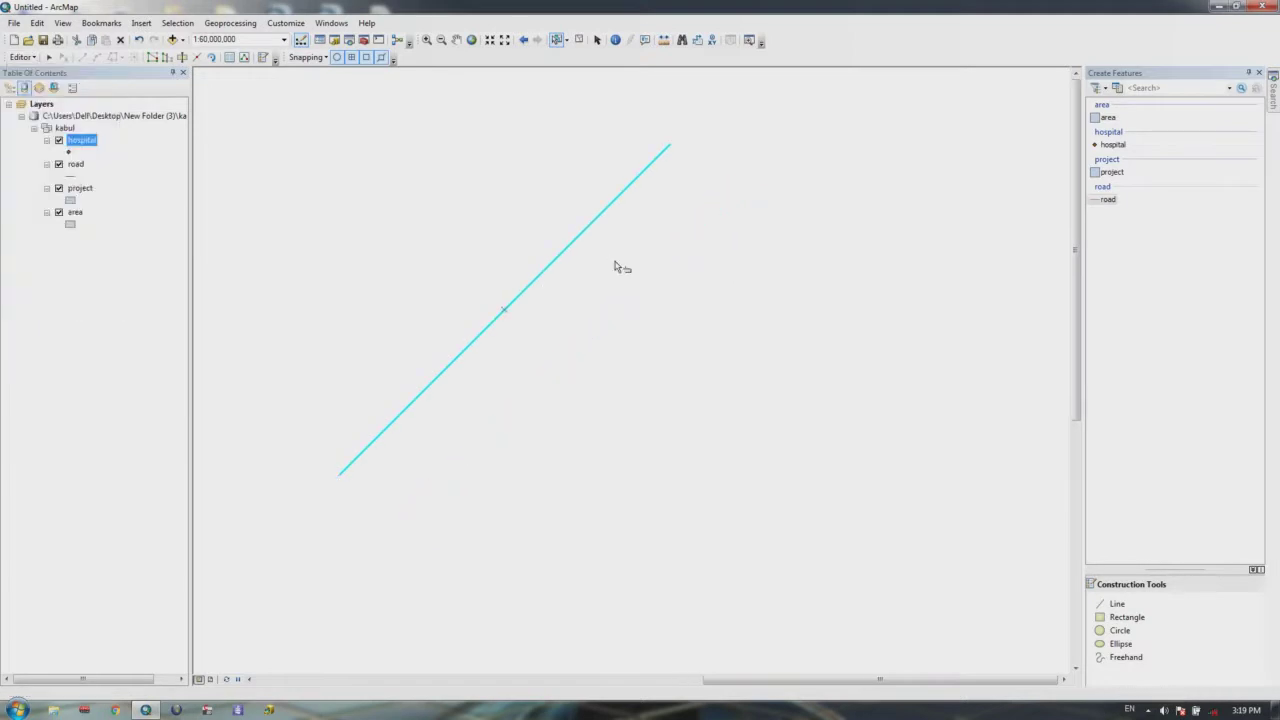
key(Delete)
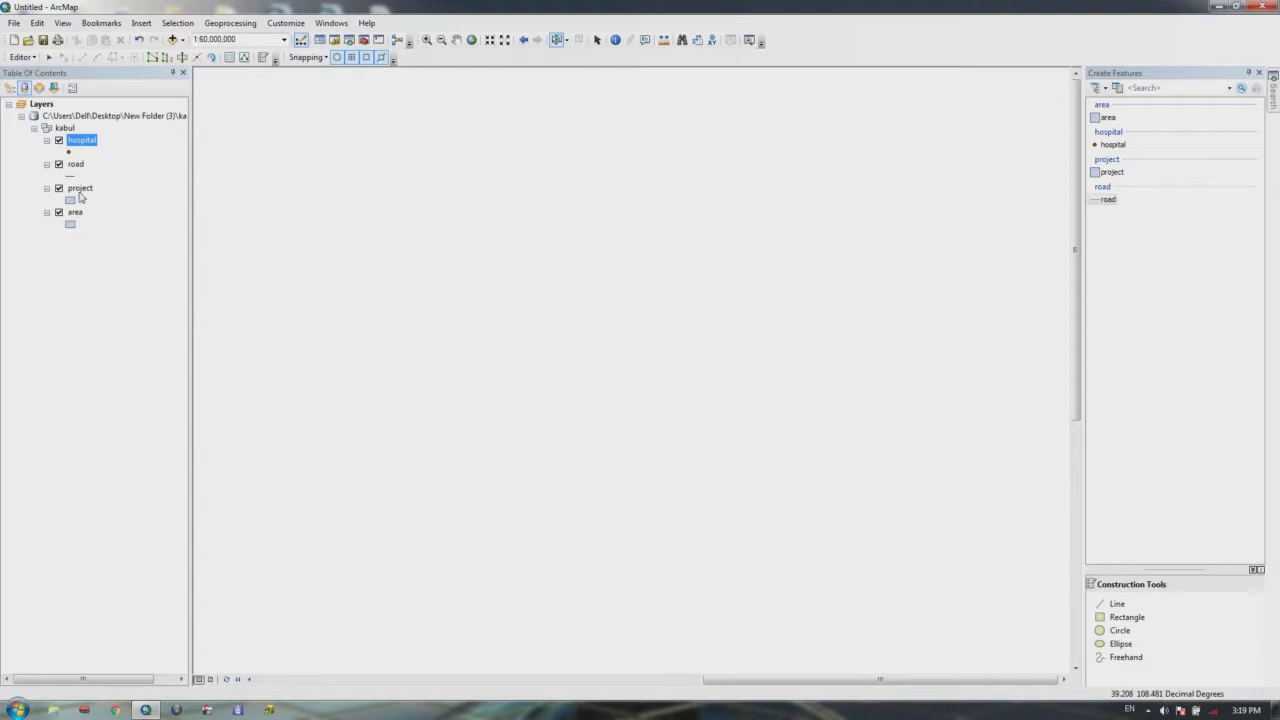
click(1108, 199)
click(440, 457)
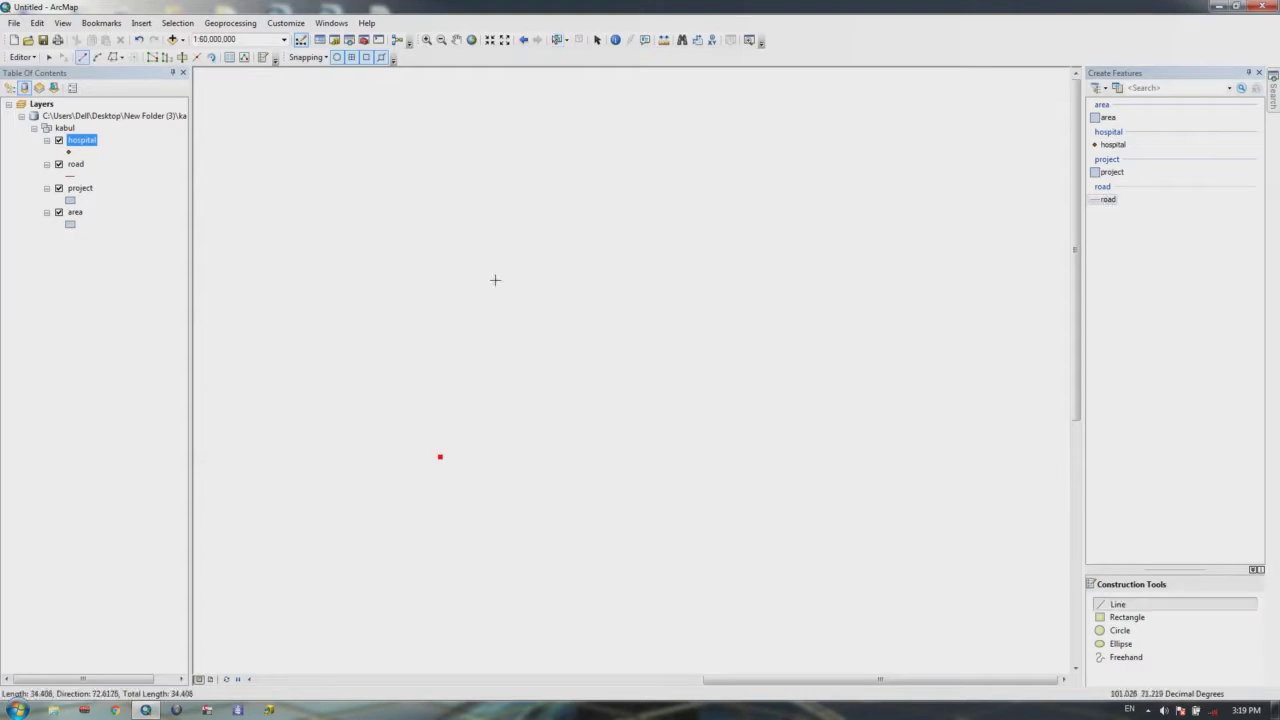
click(557, 177)
double_click(785, 439)
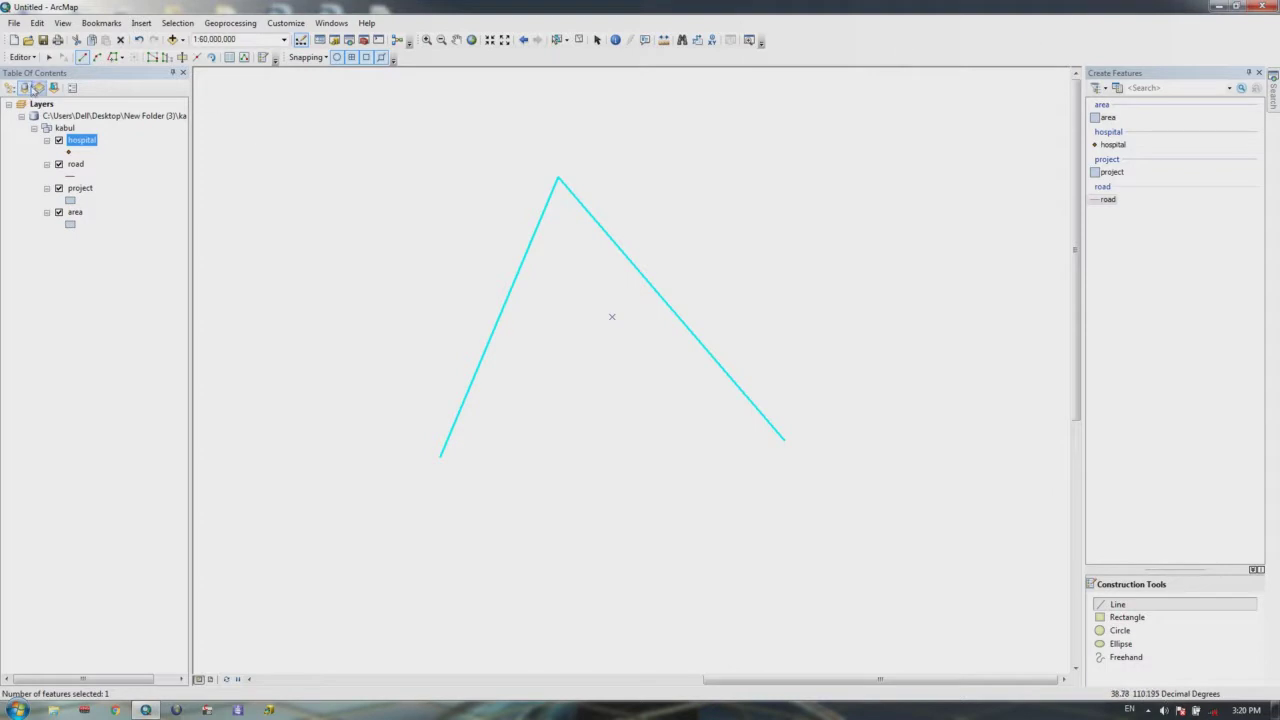
Step: Open Copy Parallel for the road line, keeping the road feature template
click(22, 57)
click(60, 163)
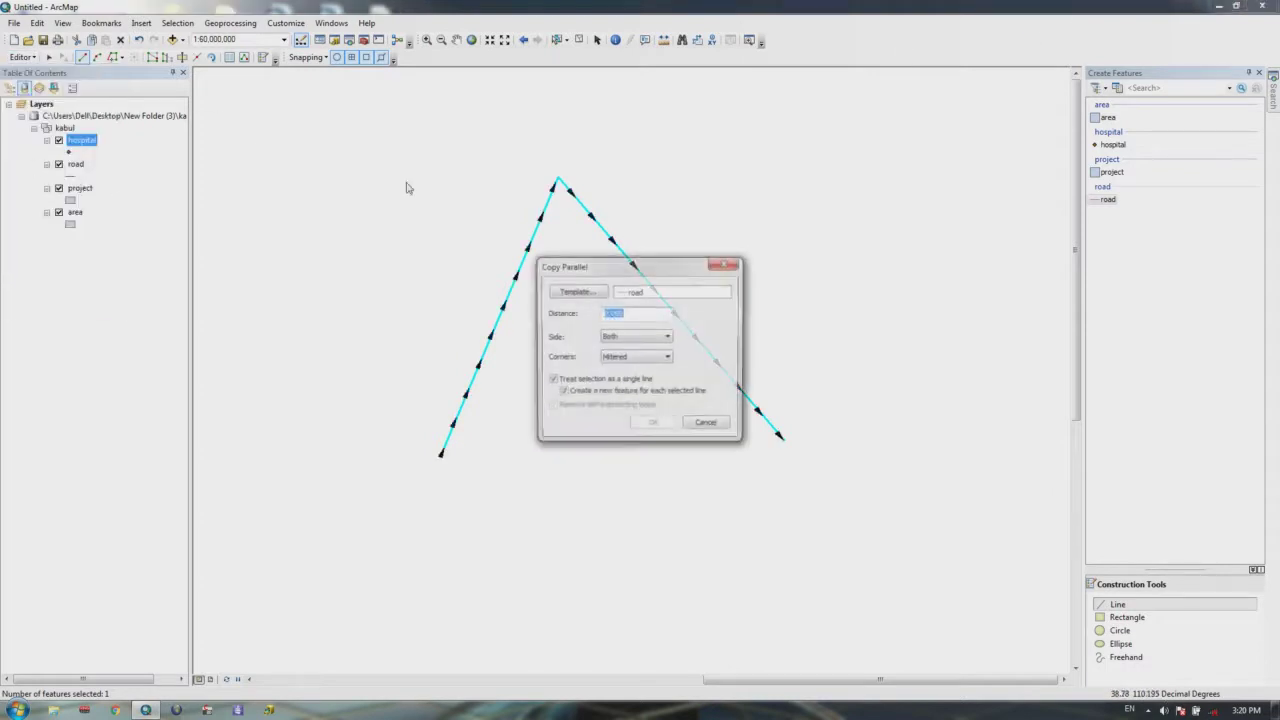
drag(638, 270, 836, 133)
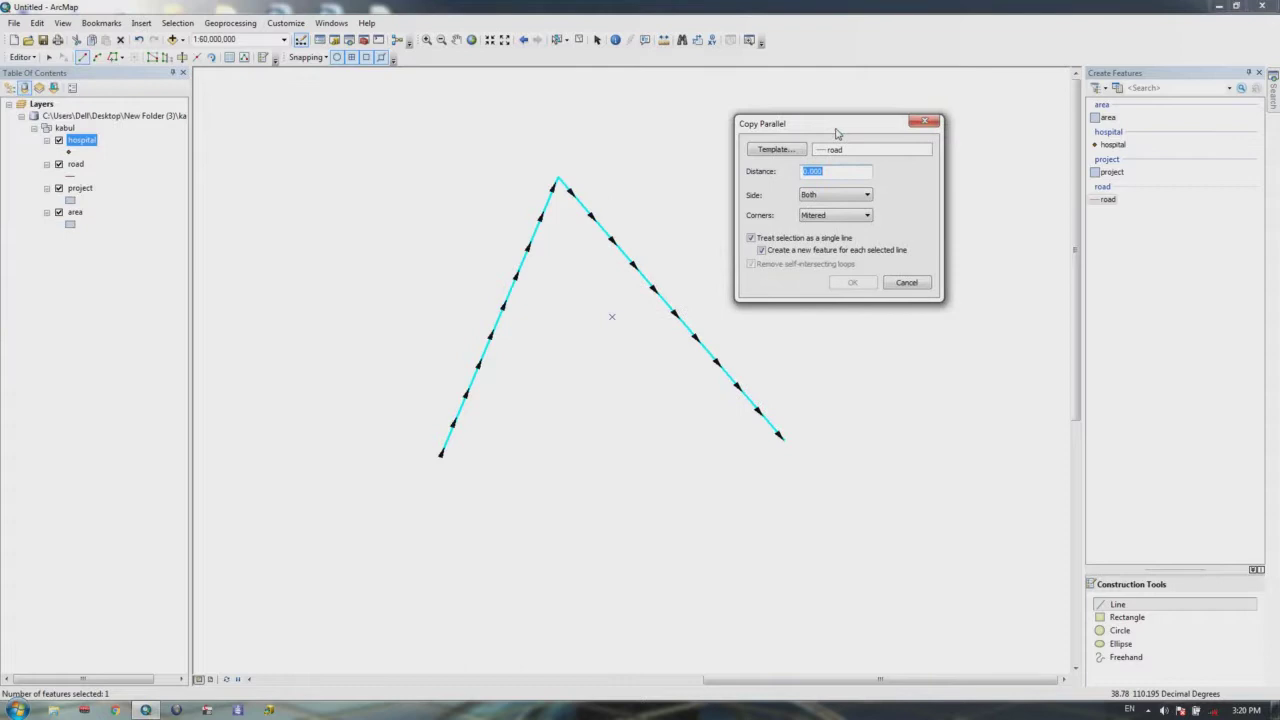
click(788, 153)
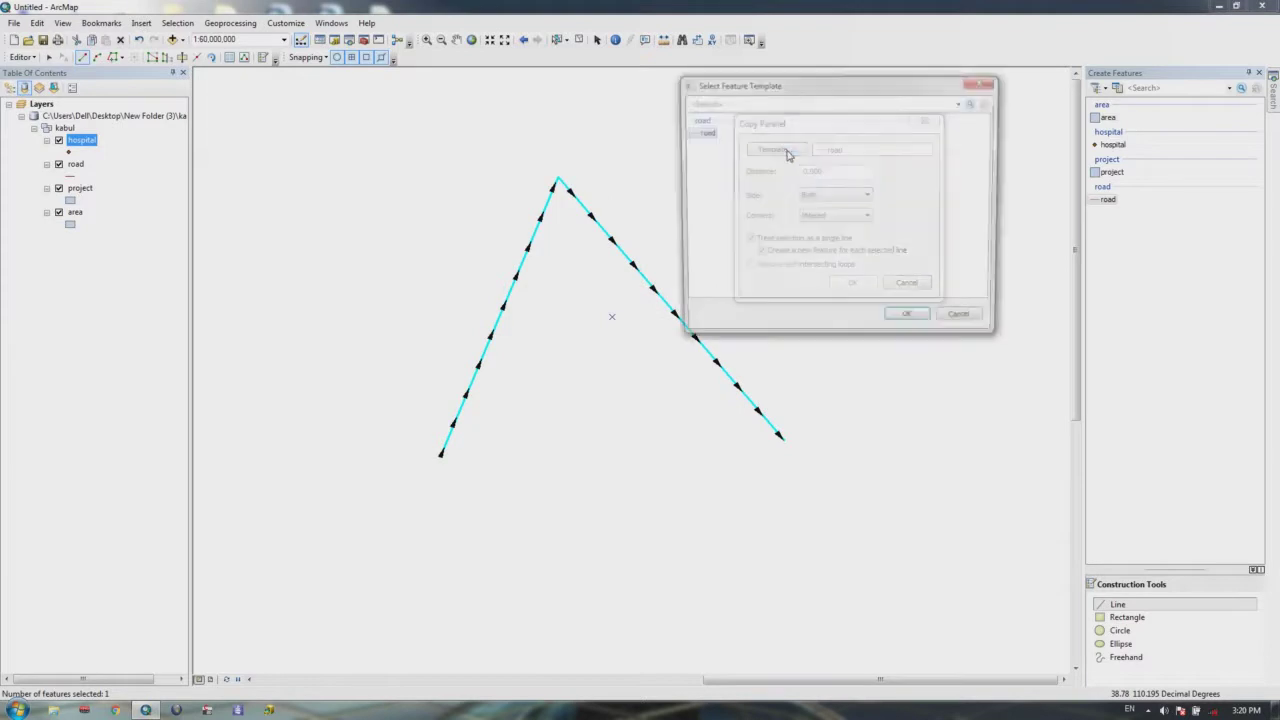
click(977, 82)
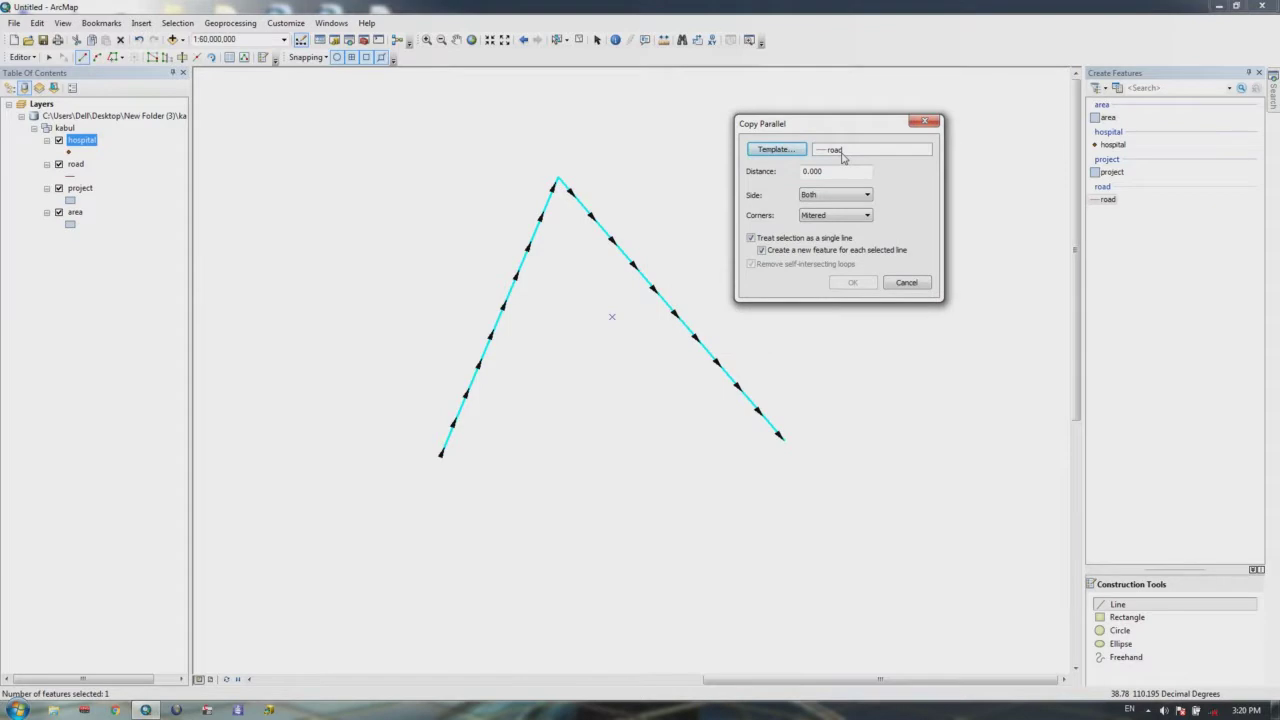
click(785, 155)
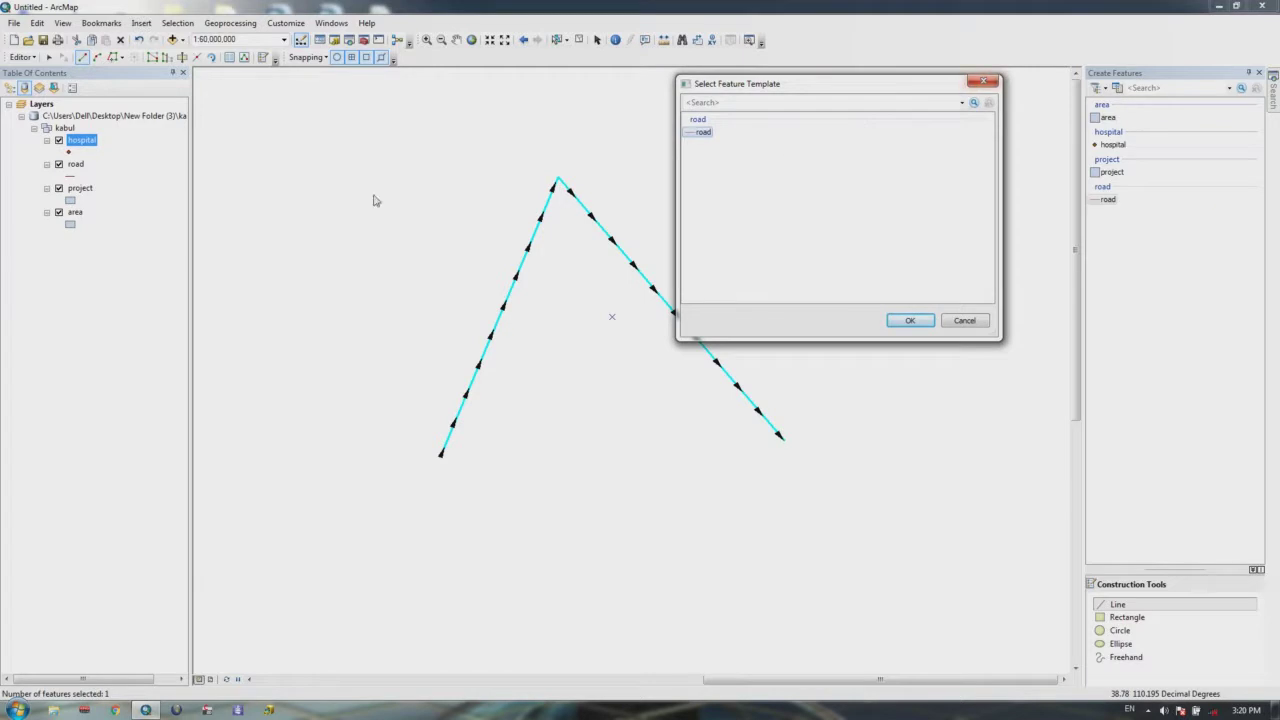
click(983, 81)
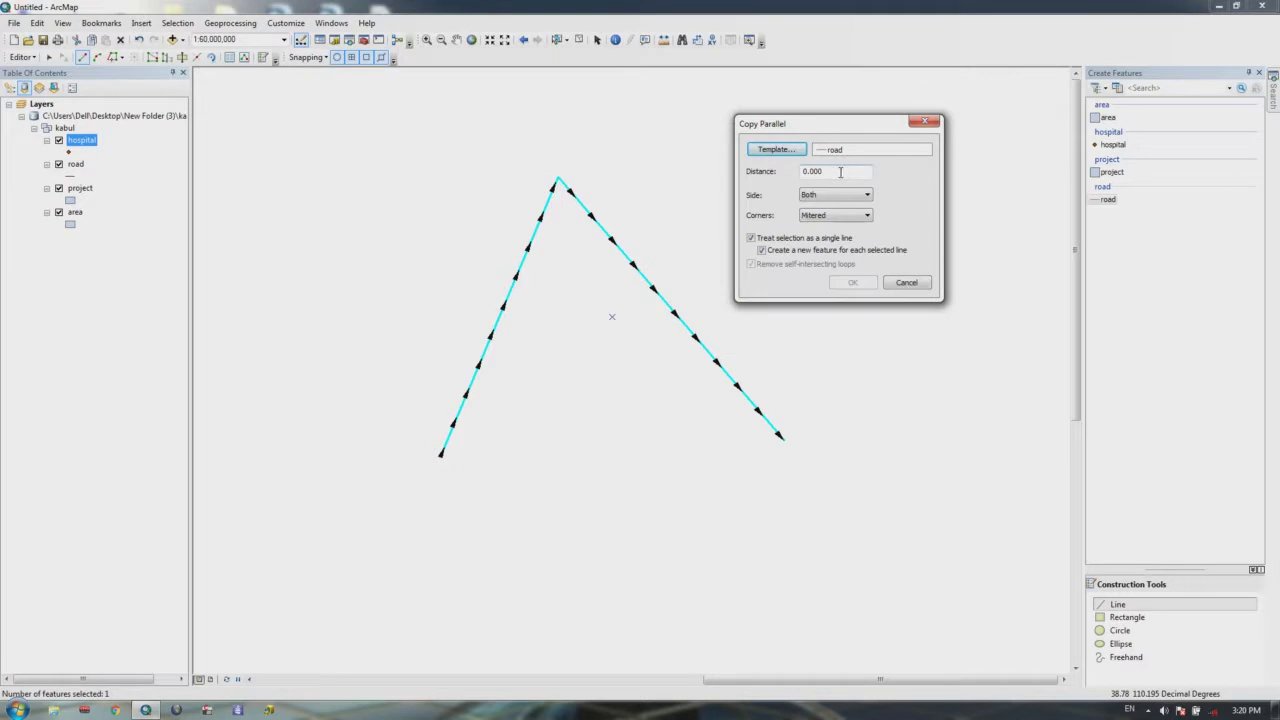
Step: Create road copies offset 10 units on both sides with rounded corners
drag(843, 171, 745, 175)
text(5)
key(BackSpace)
text(10)
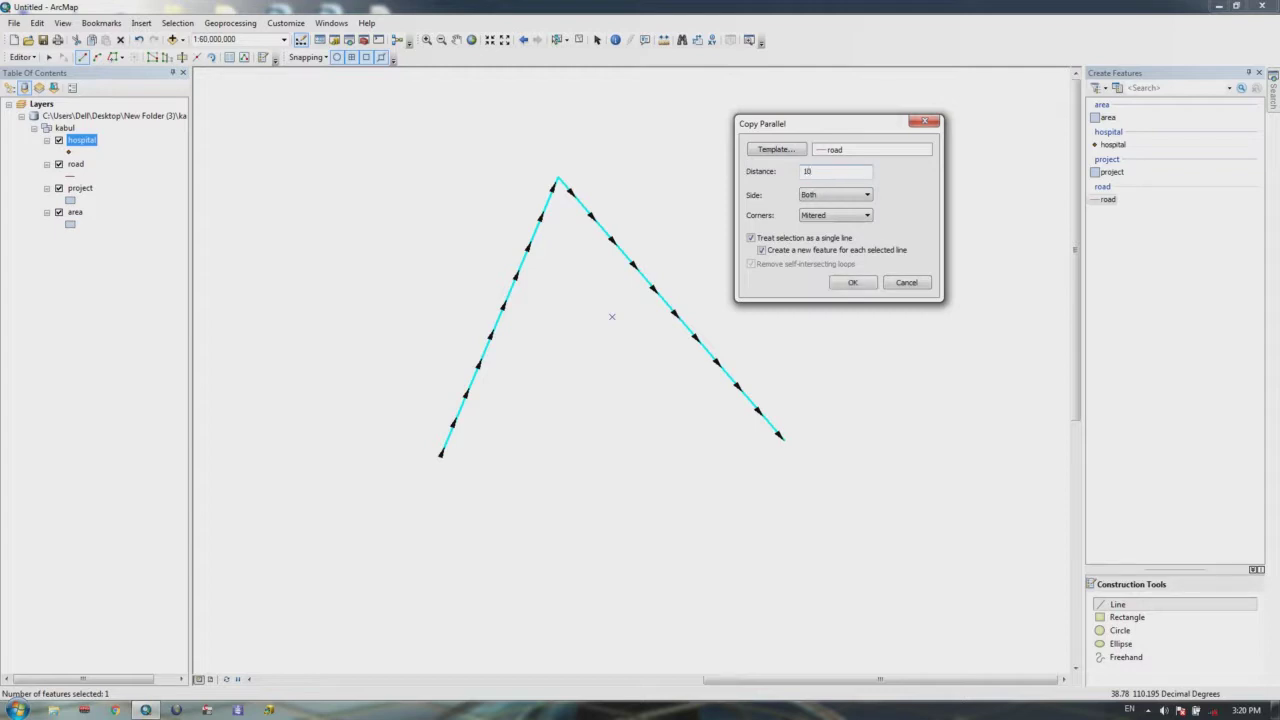
click(826, 203)
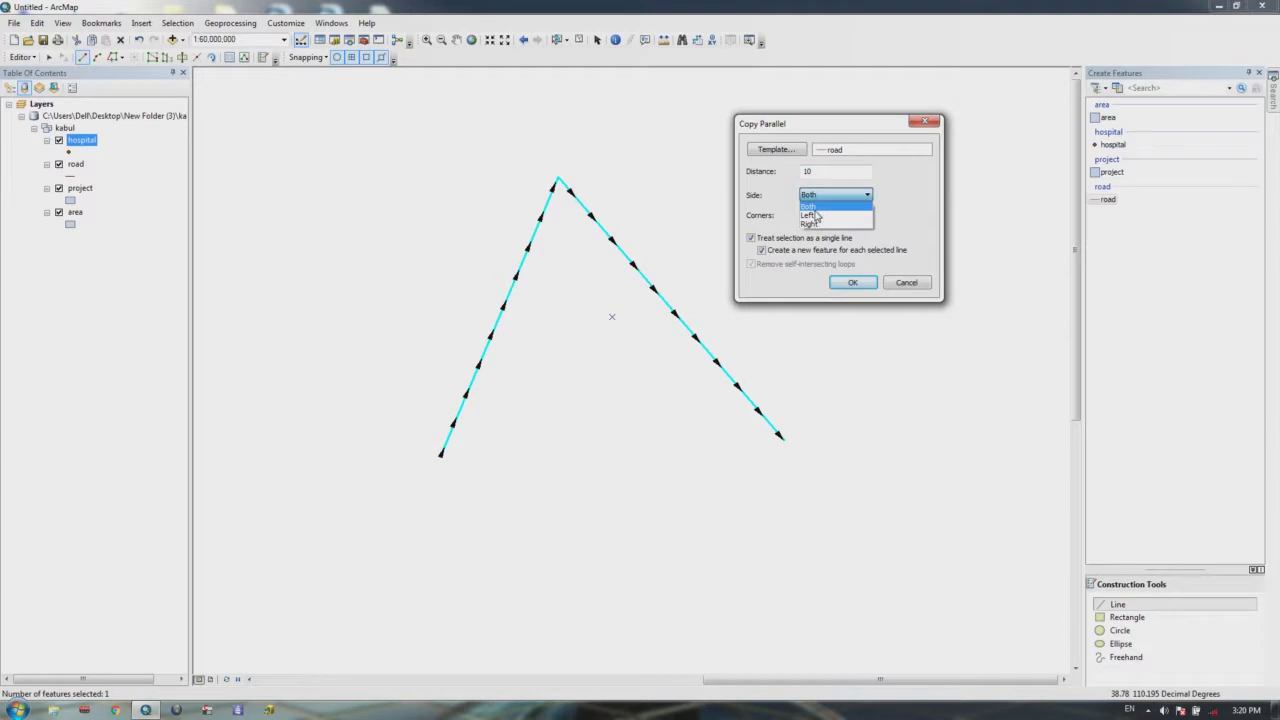
click(810, 206)
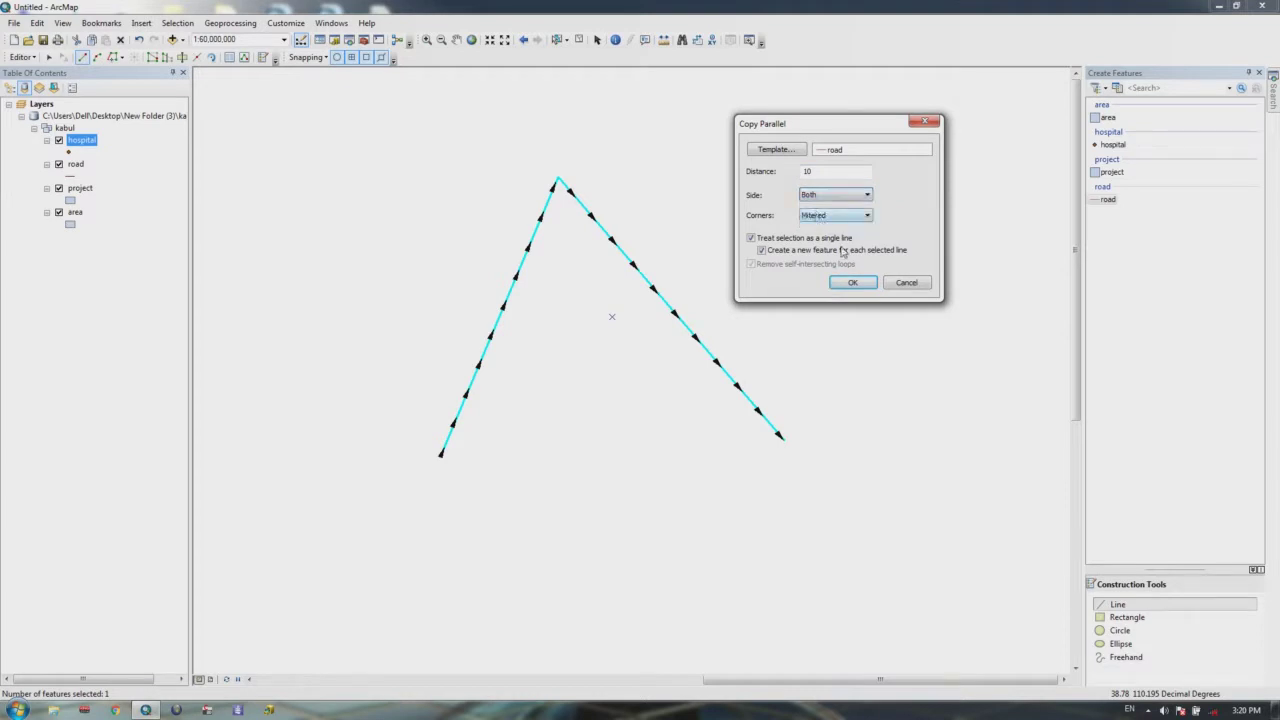
click(837, 216)
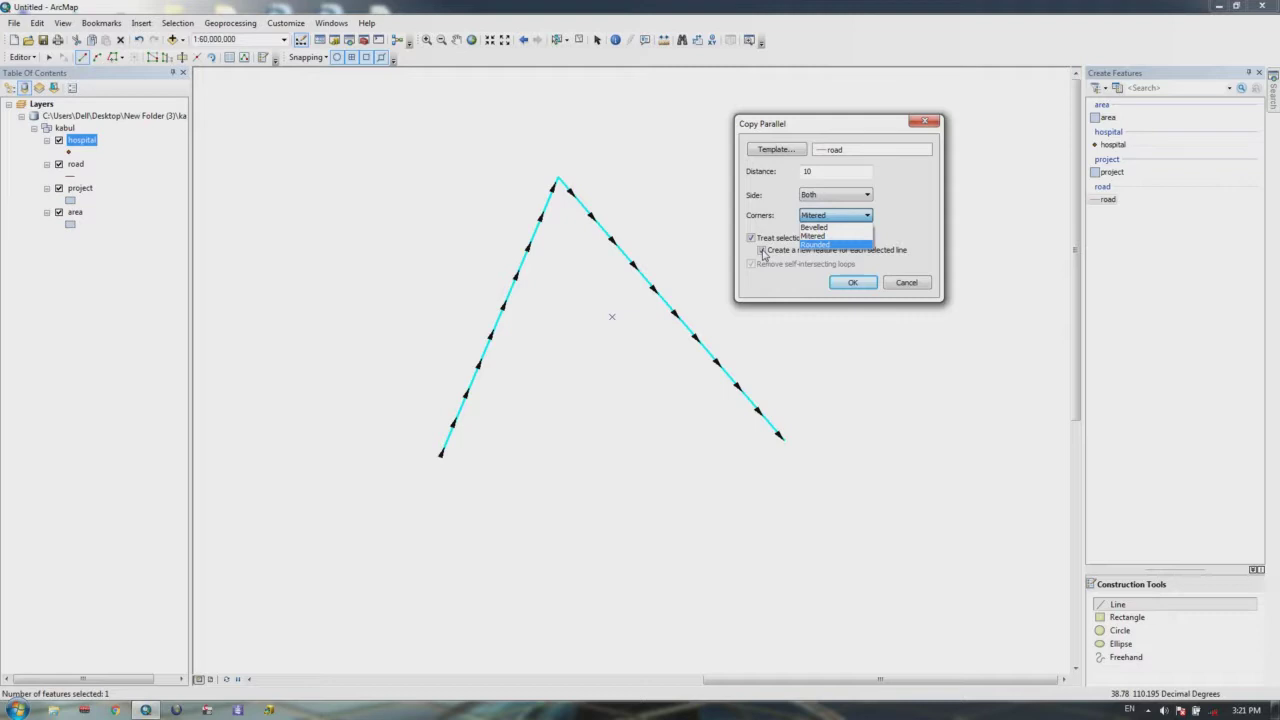
click(845, 244)
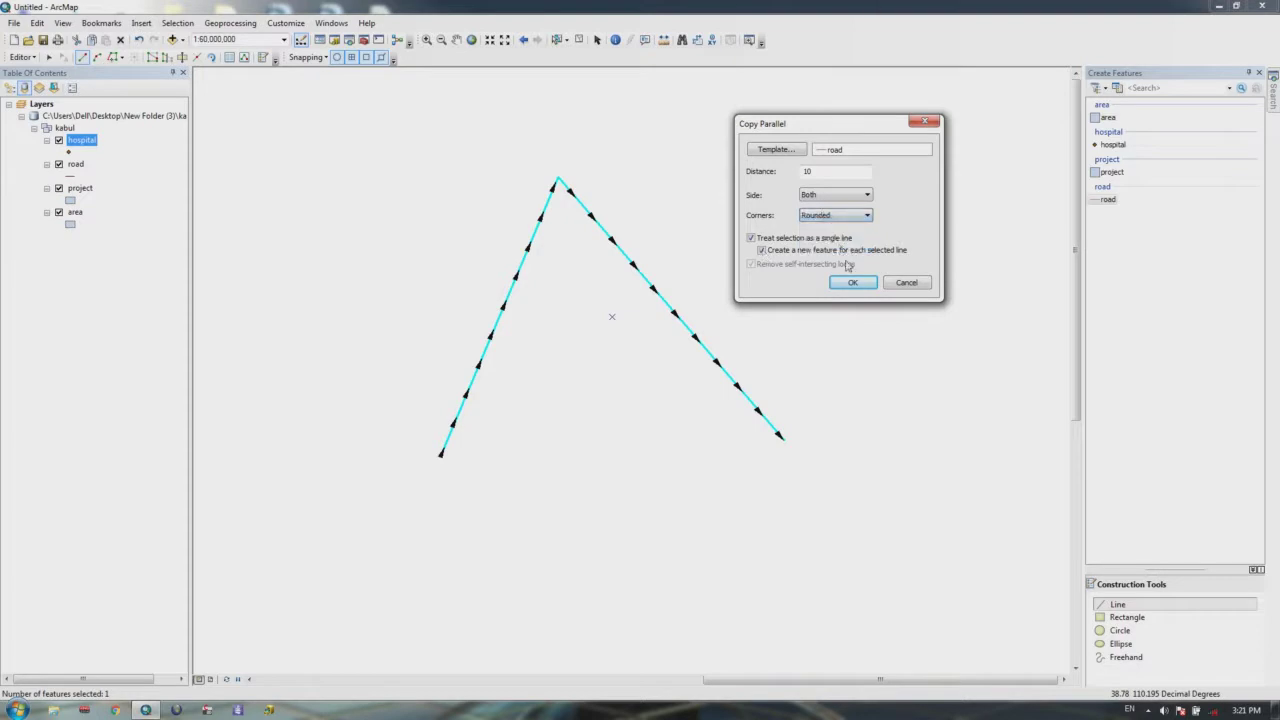
click(853, 285)
click(855, 286)
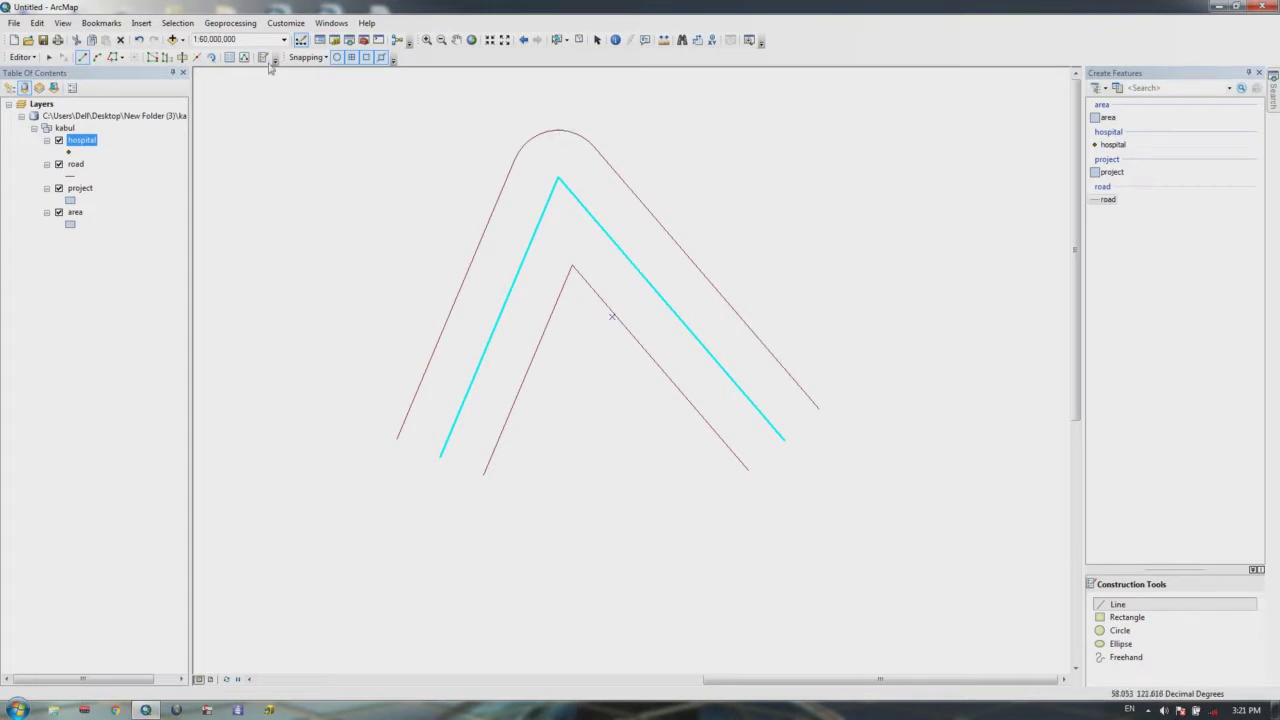
Step: Undo the rounded copies, redo them with bevelled corners at 10 units, then undo those
click(136, 40)
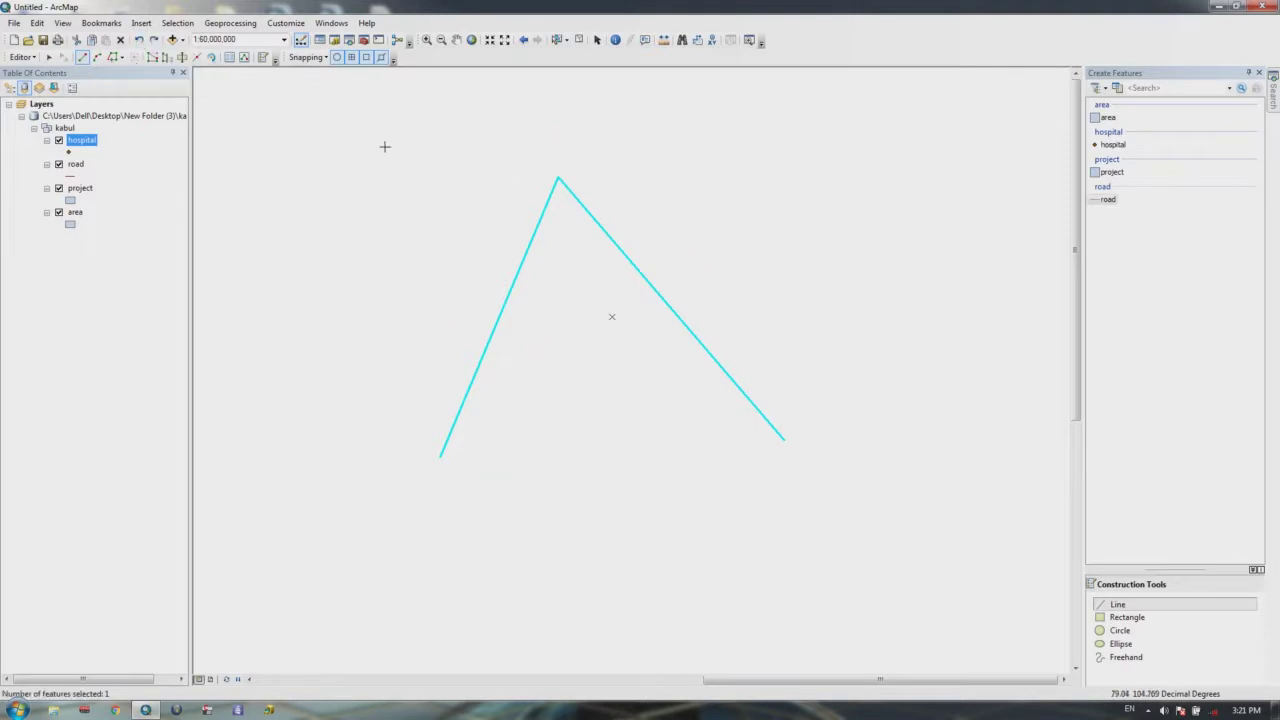
click(24, 57)
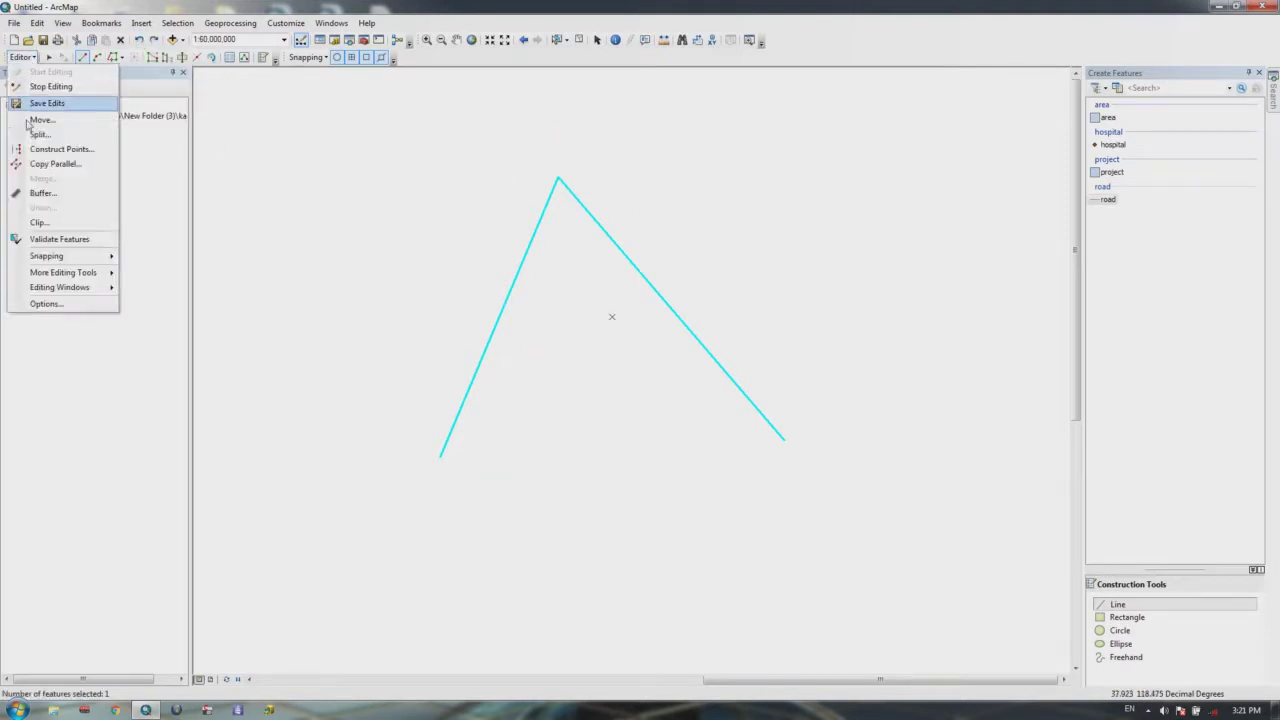
click(55, 165)
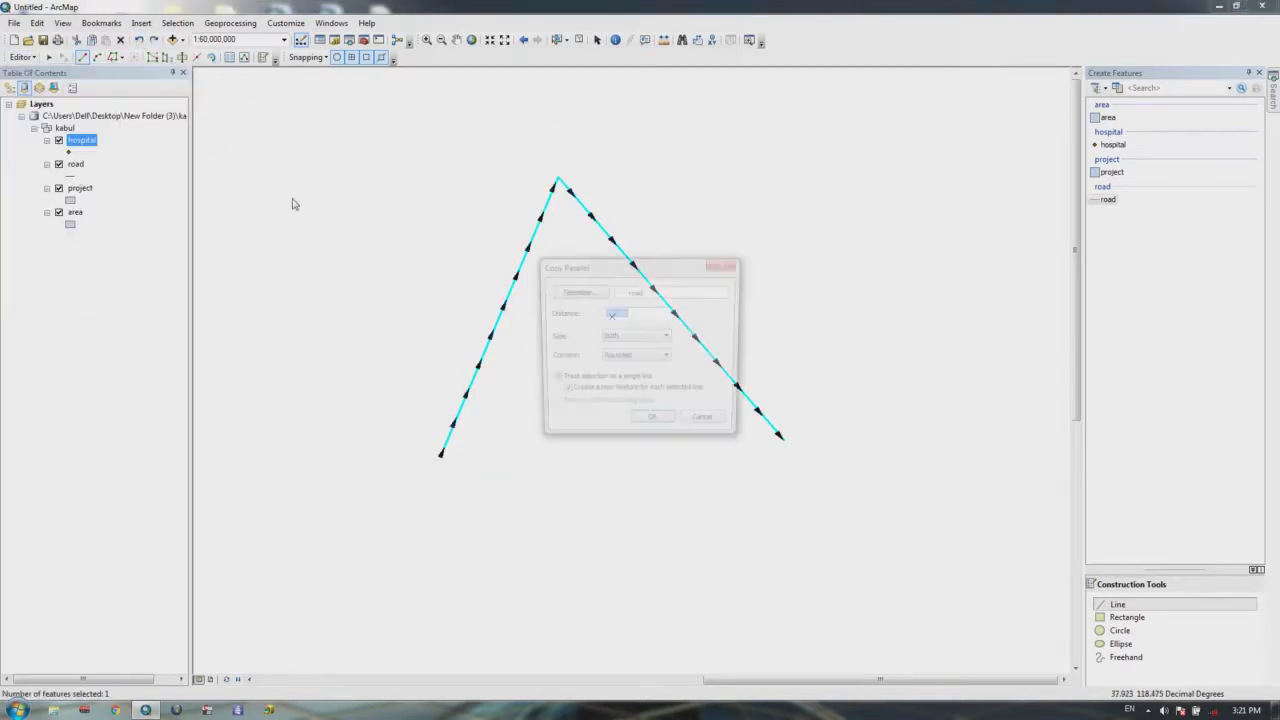
click(655, 358)
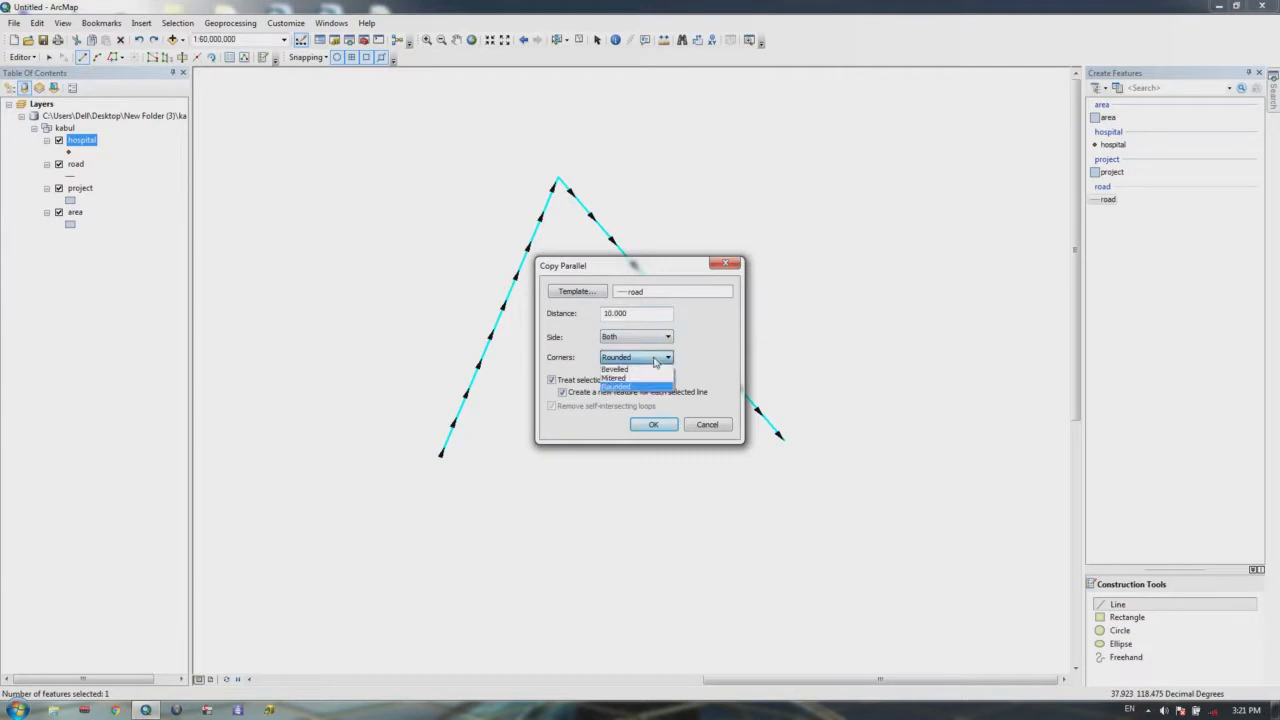
click(632, 370)
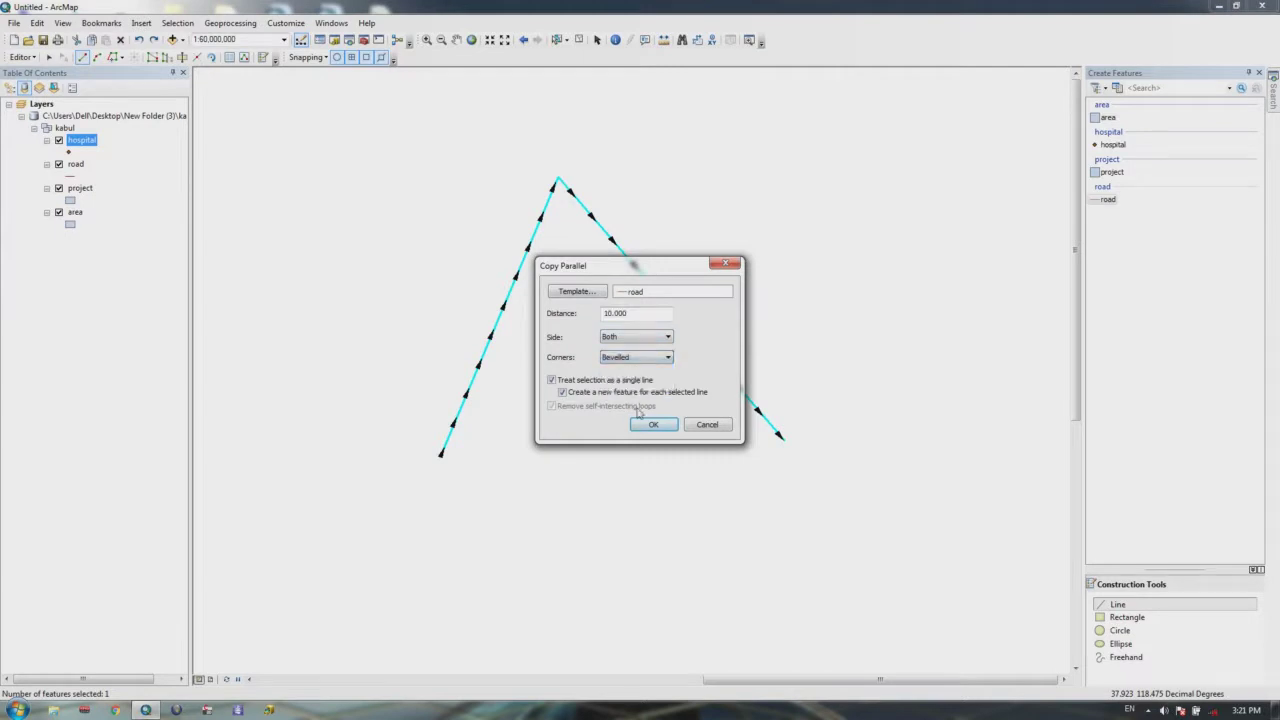
click(648, 424)
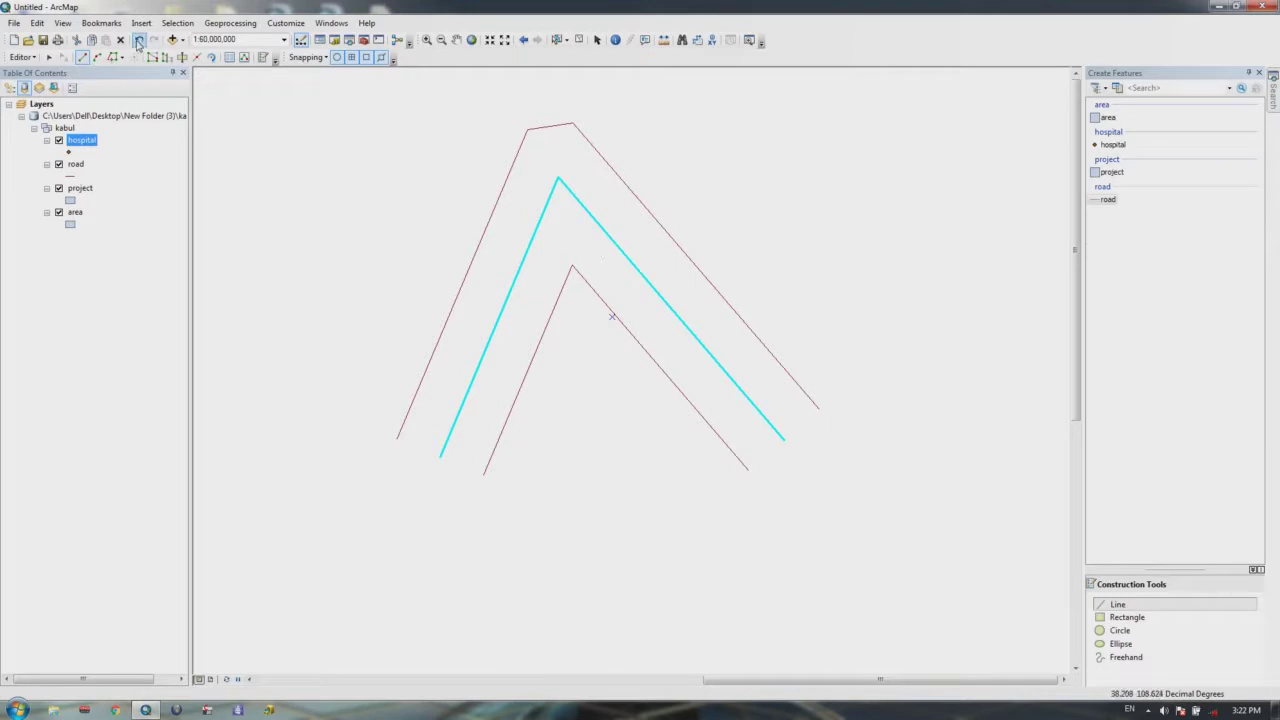
click(139, 39)
click(28, 60)
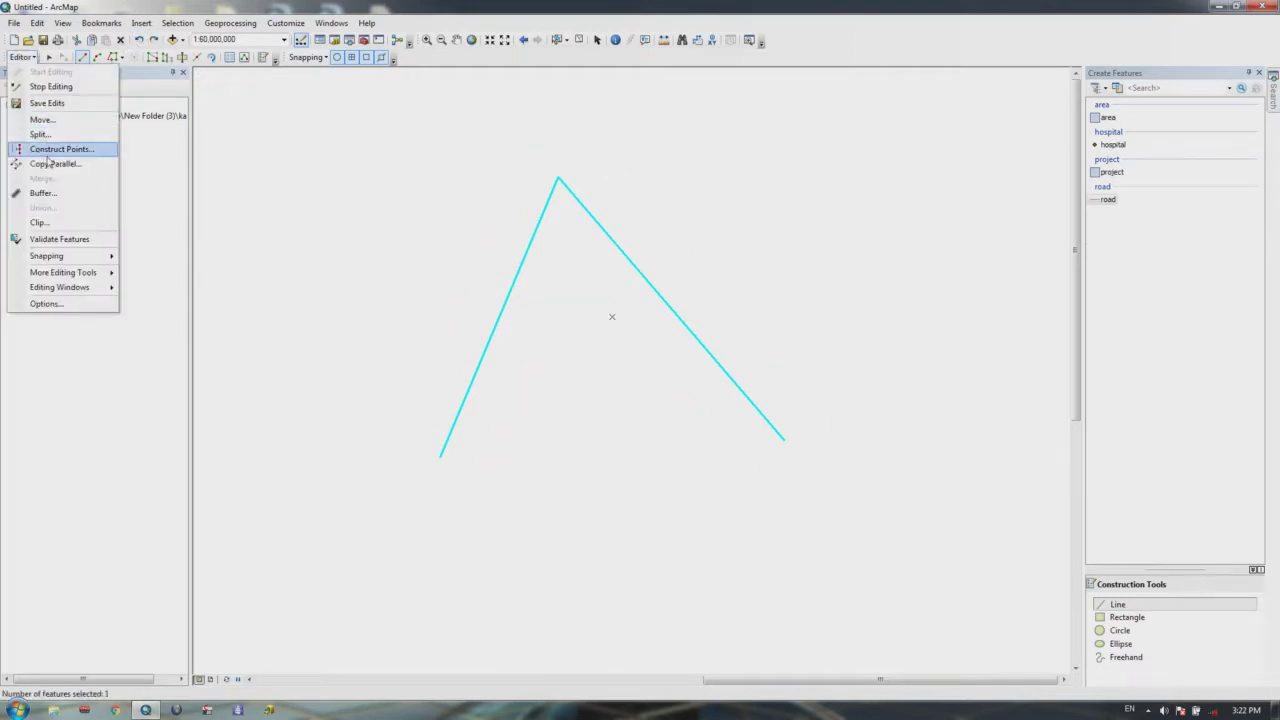
click(48, 166)
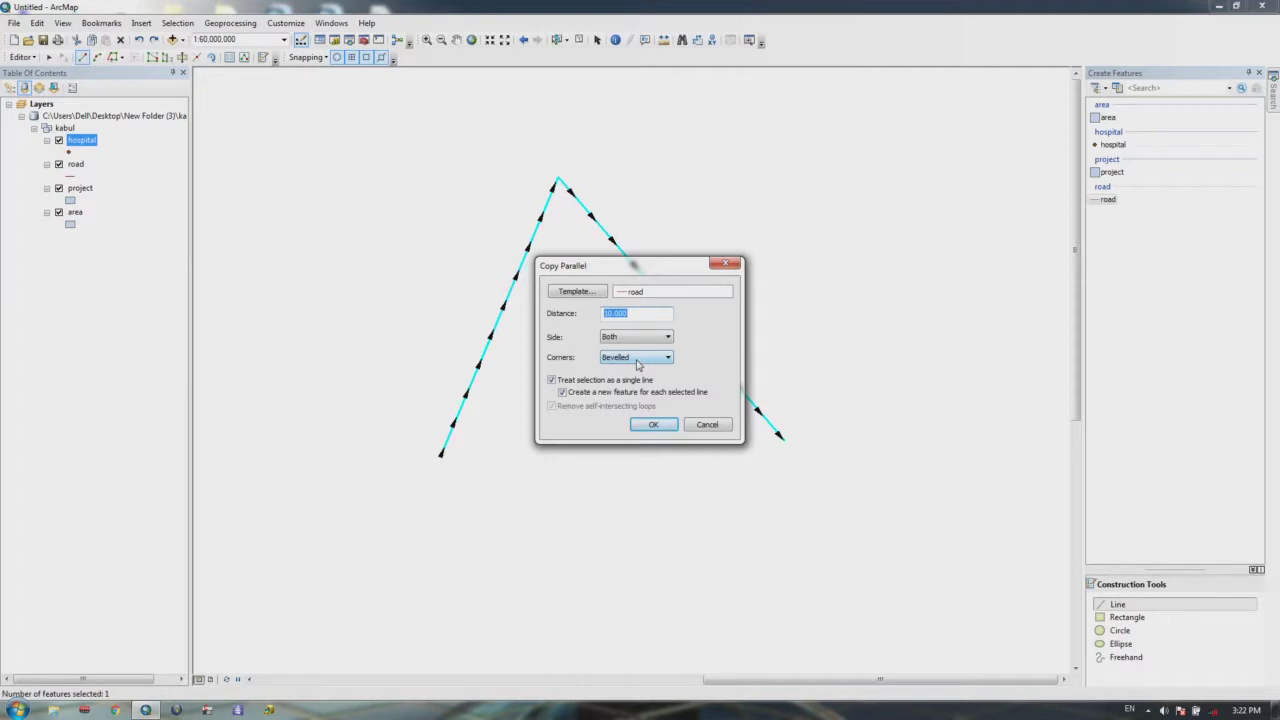
click(664, 357)
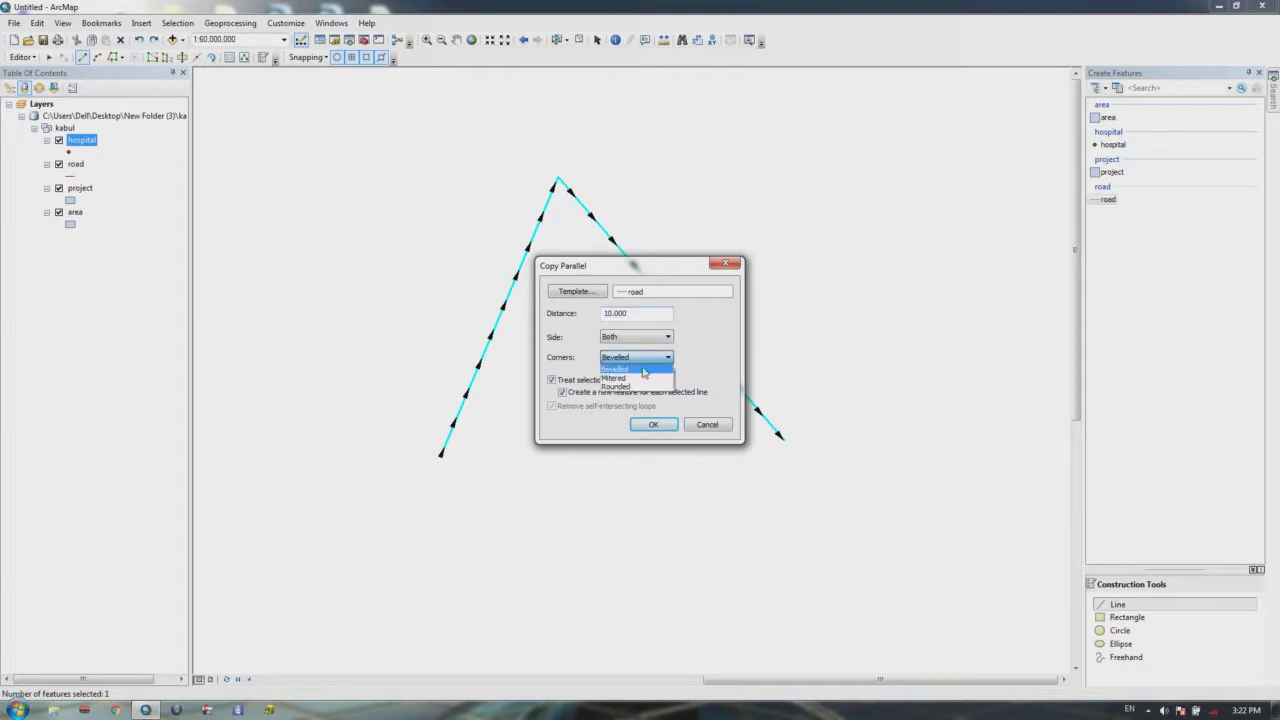
click(638, 378)
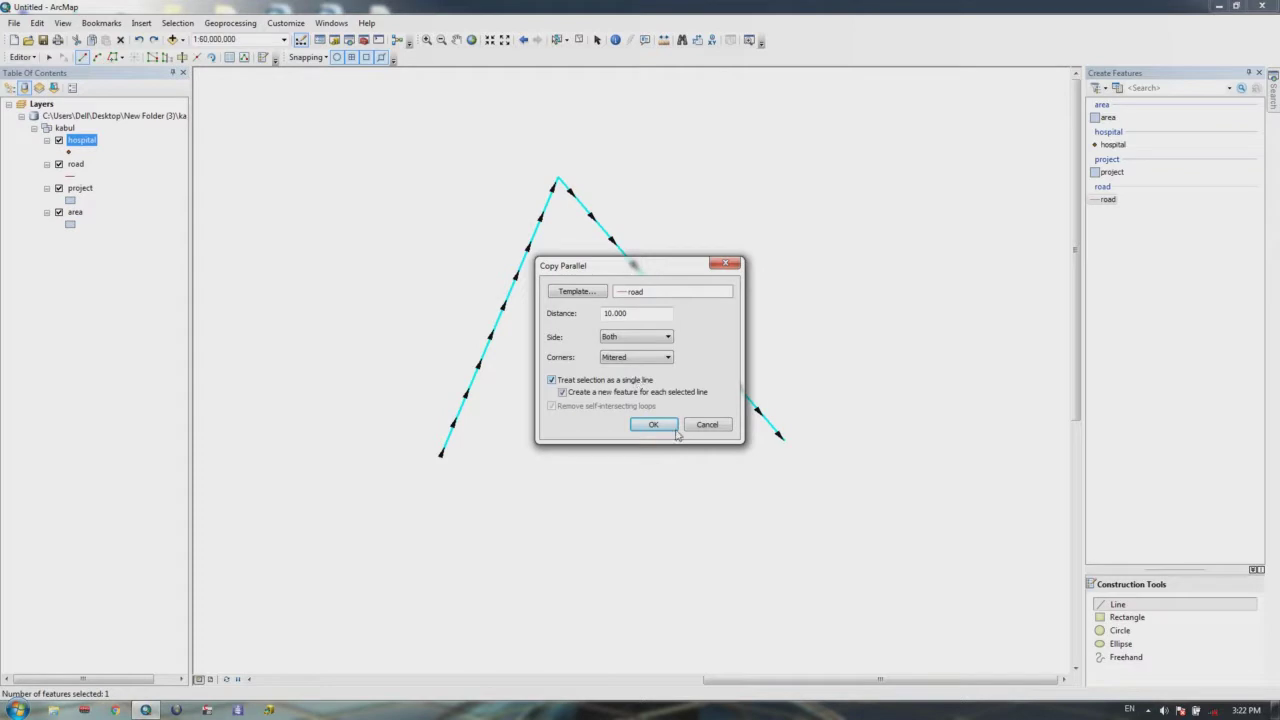
click(653, 424)
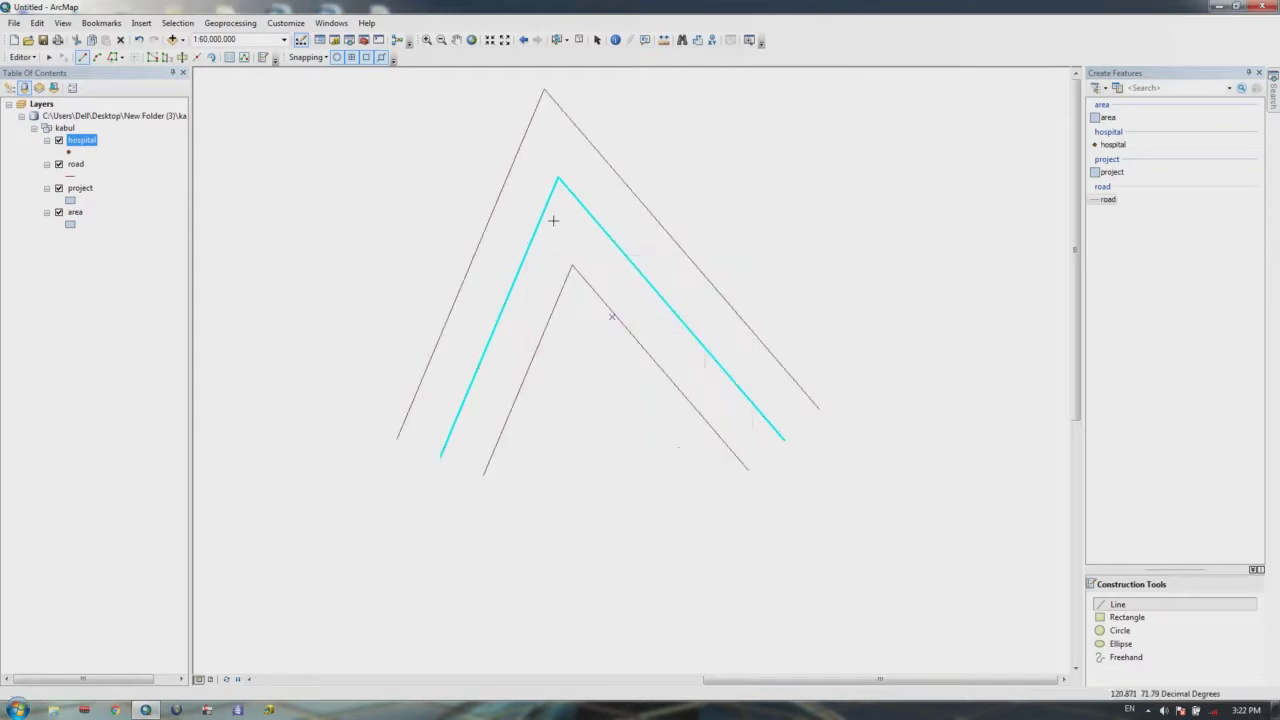
drag(591, 234, 602, 293)
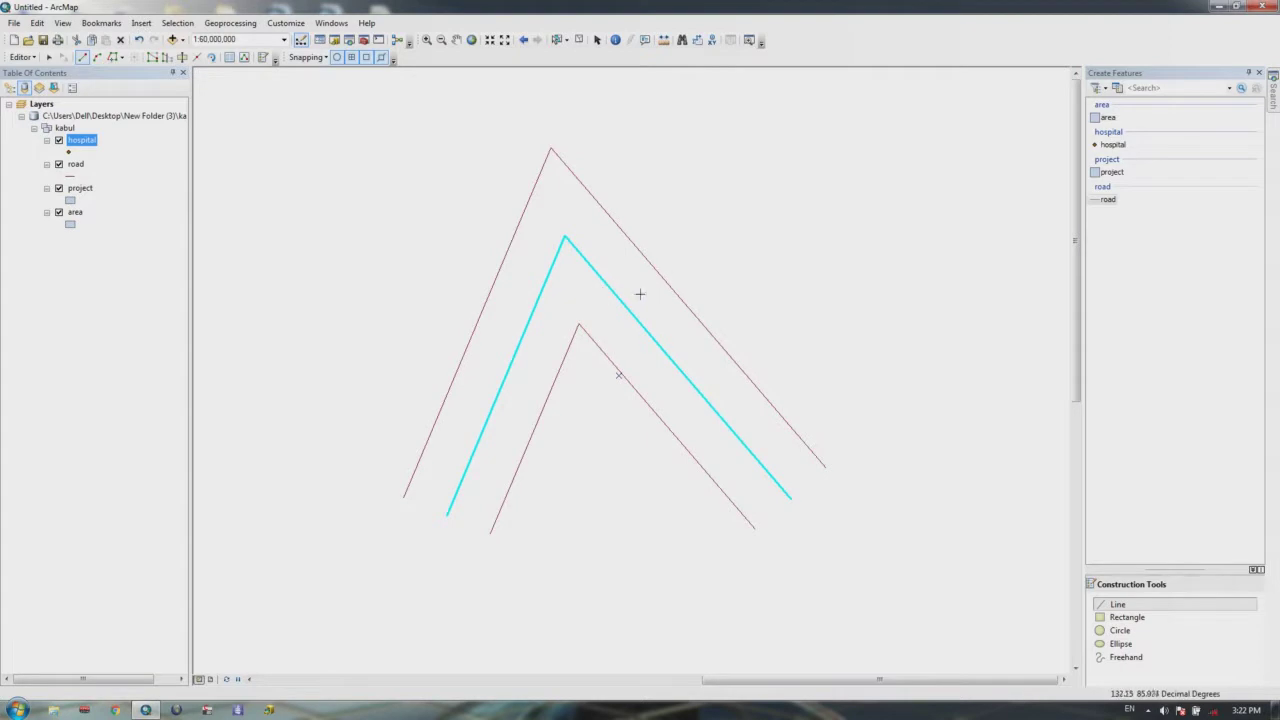
drag(688, 358, 678, 405)
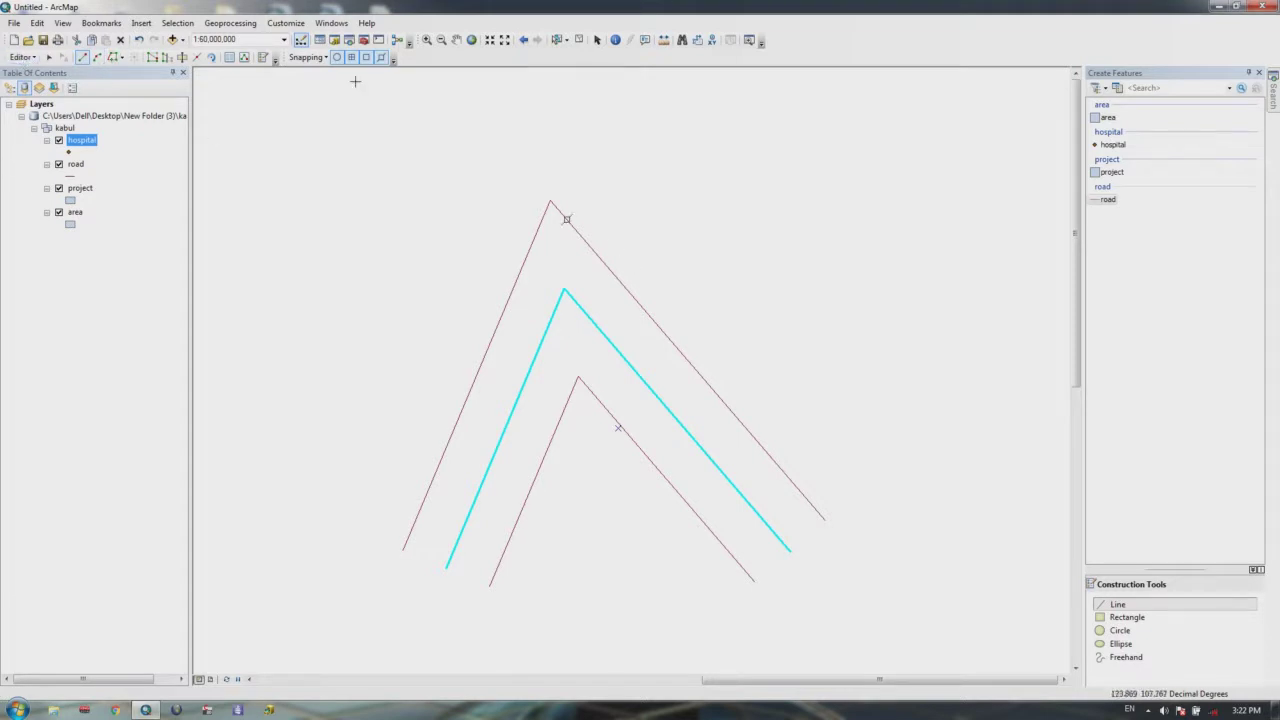
click(140, 40)
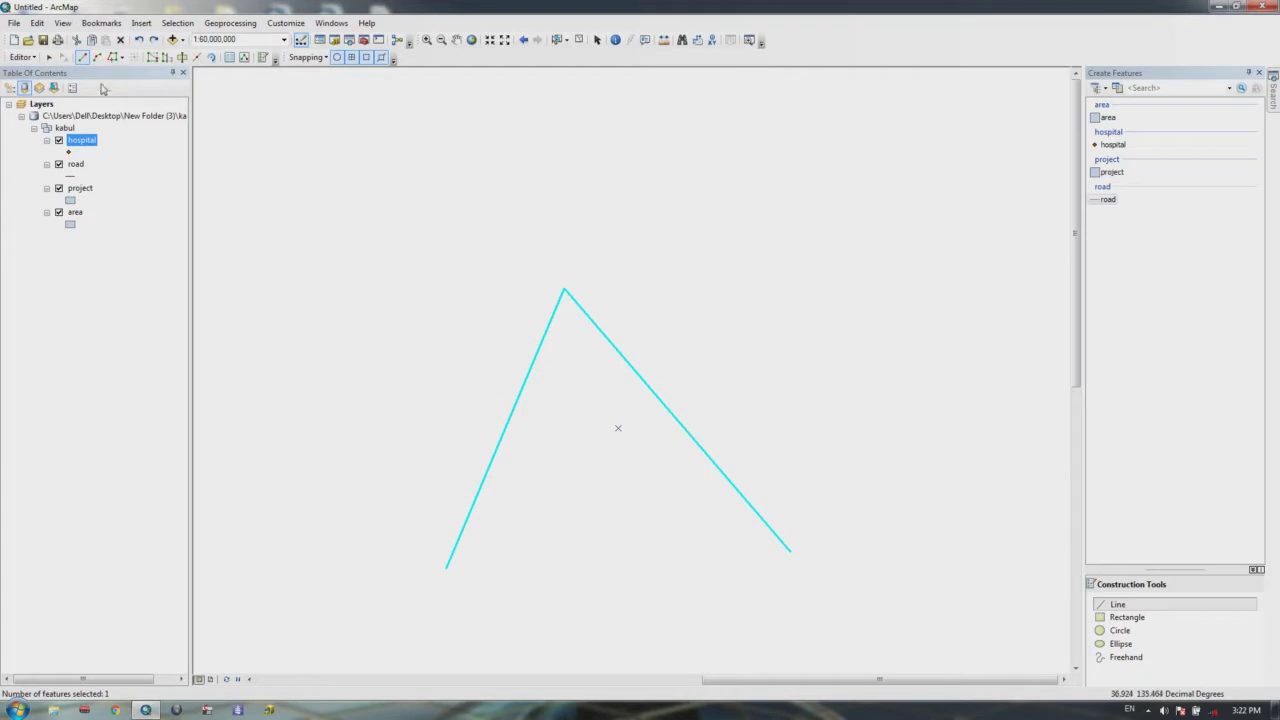
Step: Create rounded road copies 4 units out on both sides, then zoom out to see them
click(20, 57)
click(44, 167)
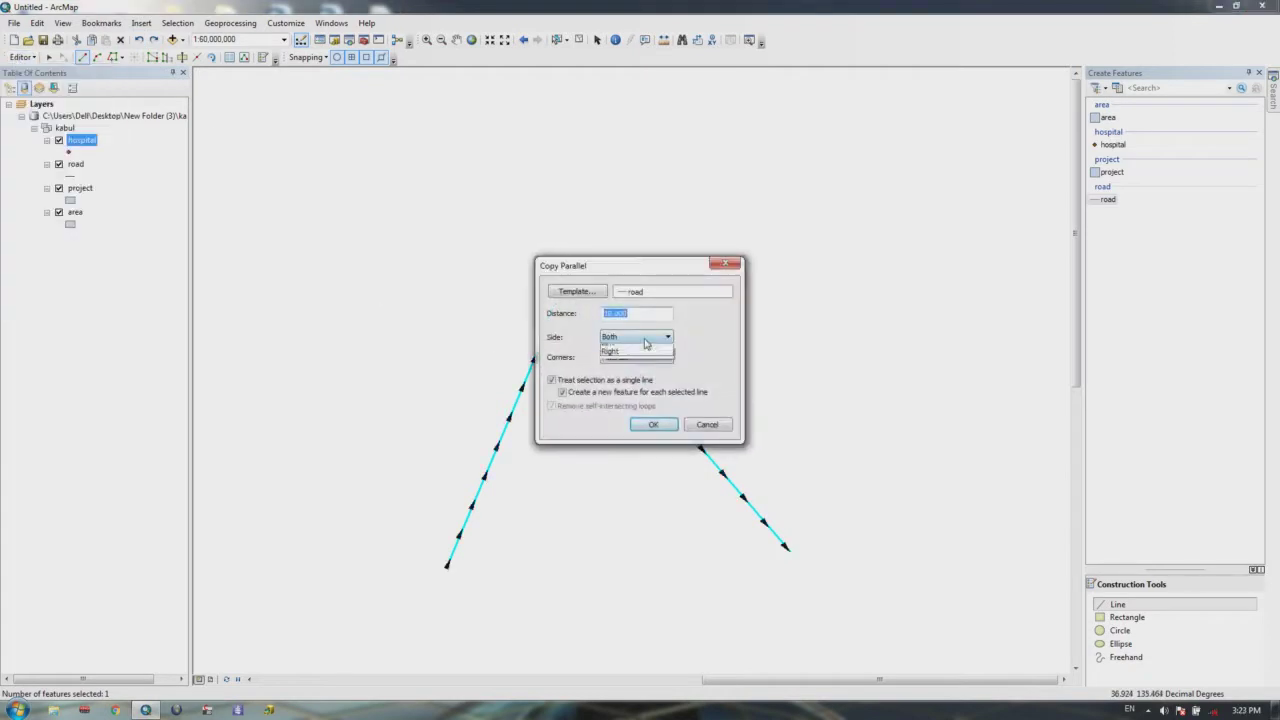
click(646, 339)
click(633, 349)
click(636, 358)
click(620, 386)
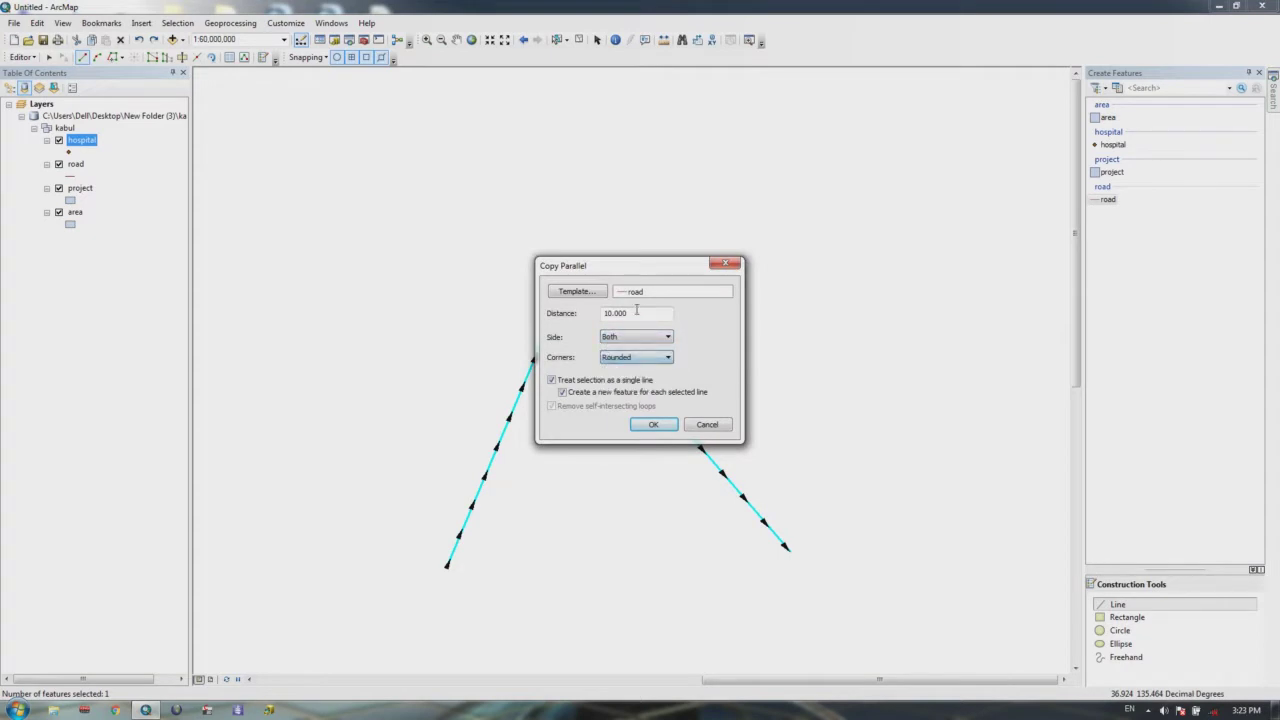
double_click(816, 136)
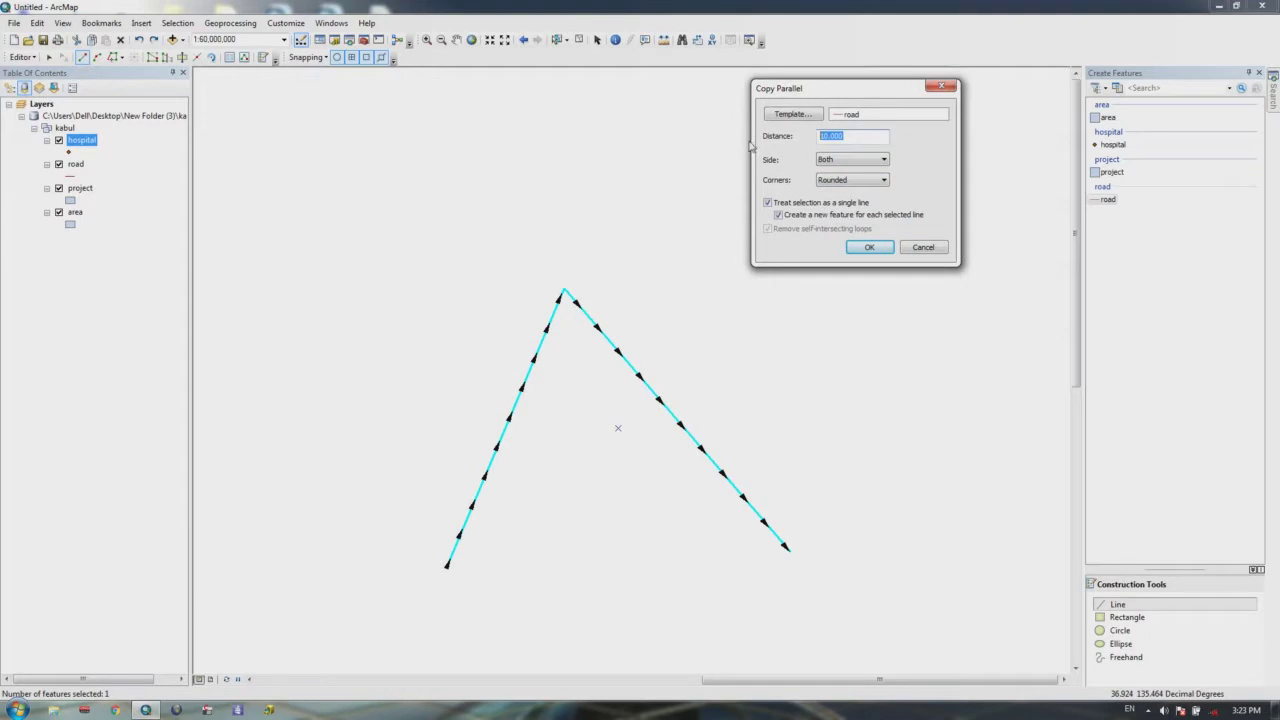
text(4)
click(887, 248)
scroll(557, 324, up, 5)
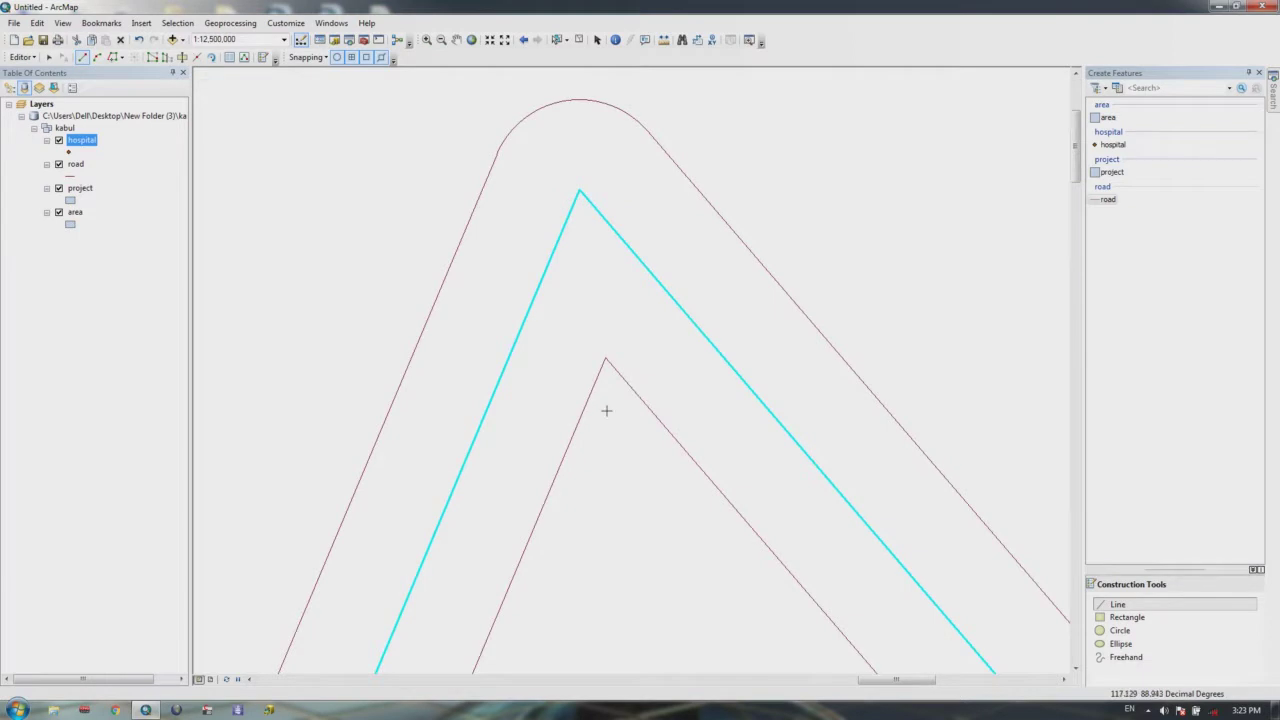
scroll(608, 340, down, 3)
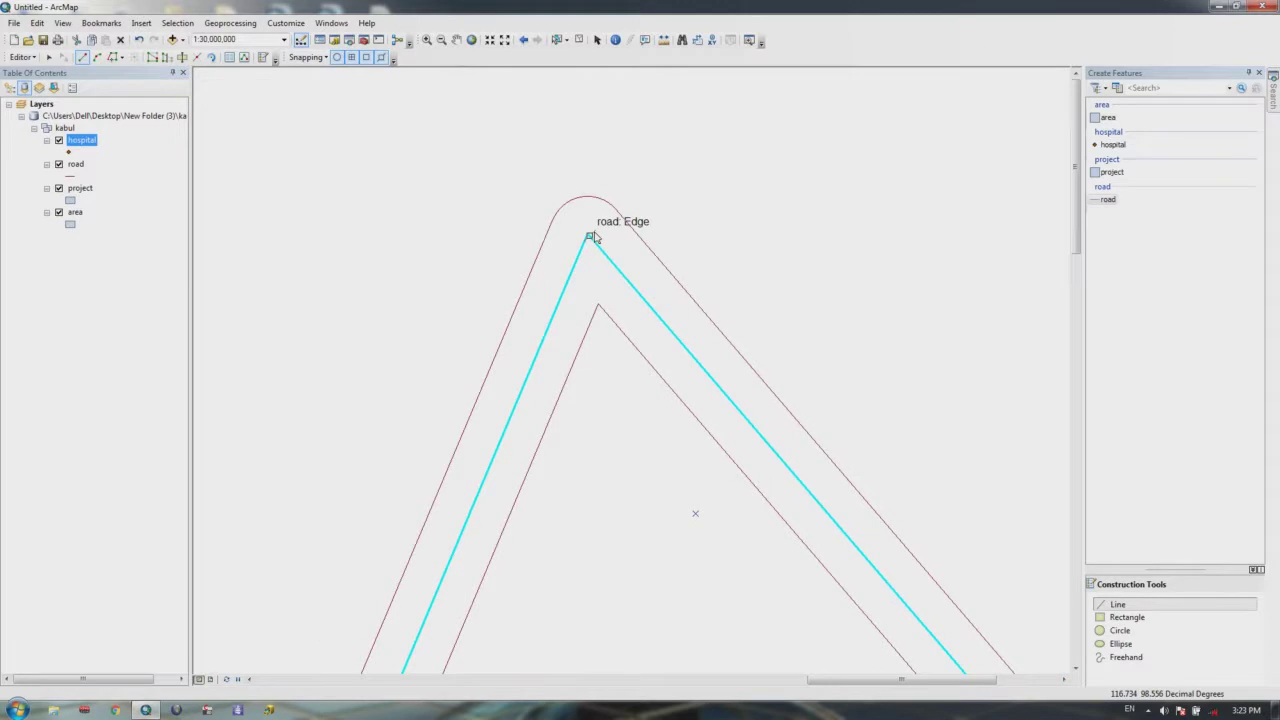
scroll(592, 237, down, 2)
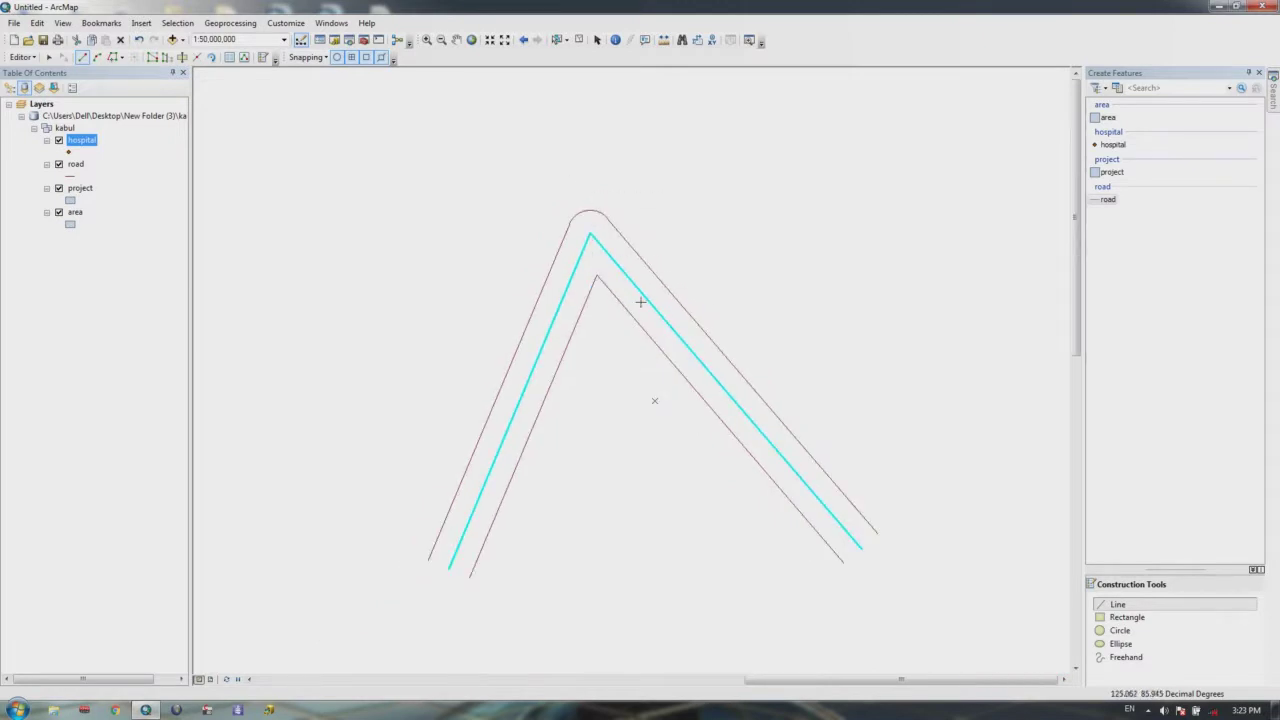
right_click(514, 26)
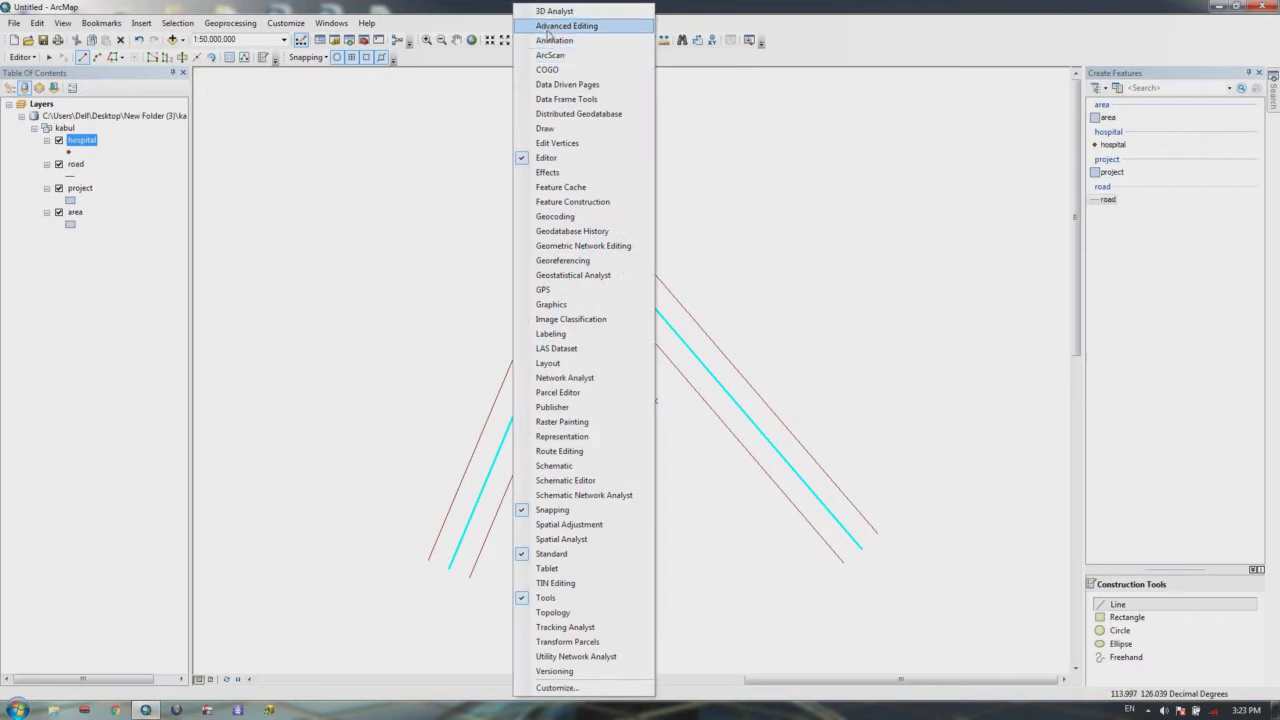
click(550, 33)
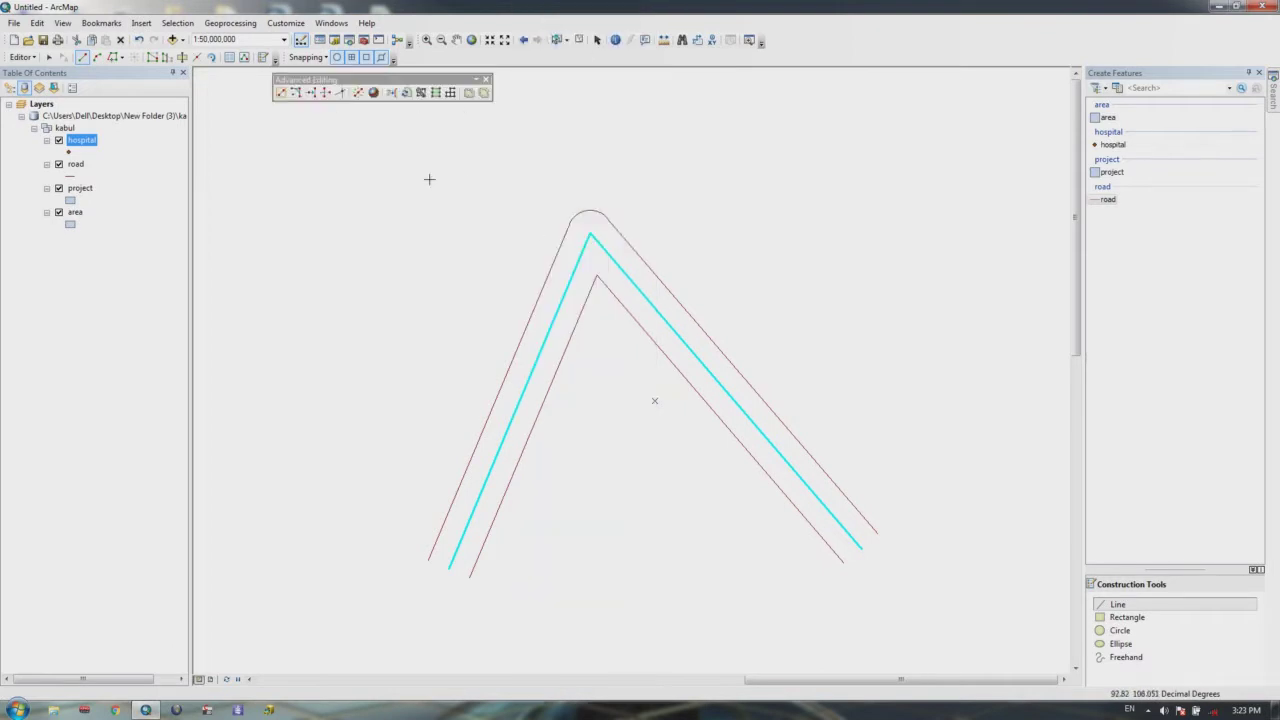
click(297, 93)
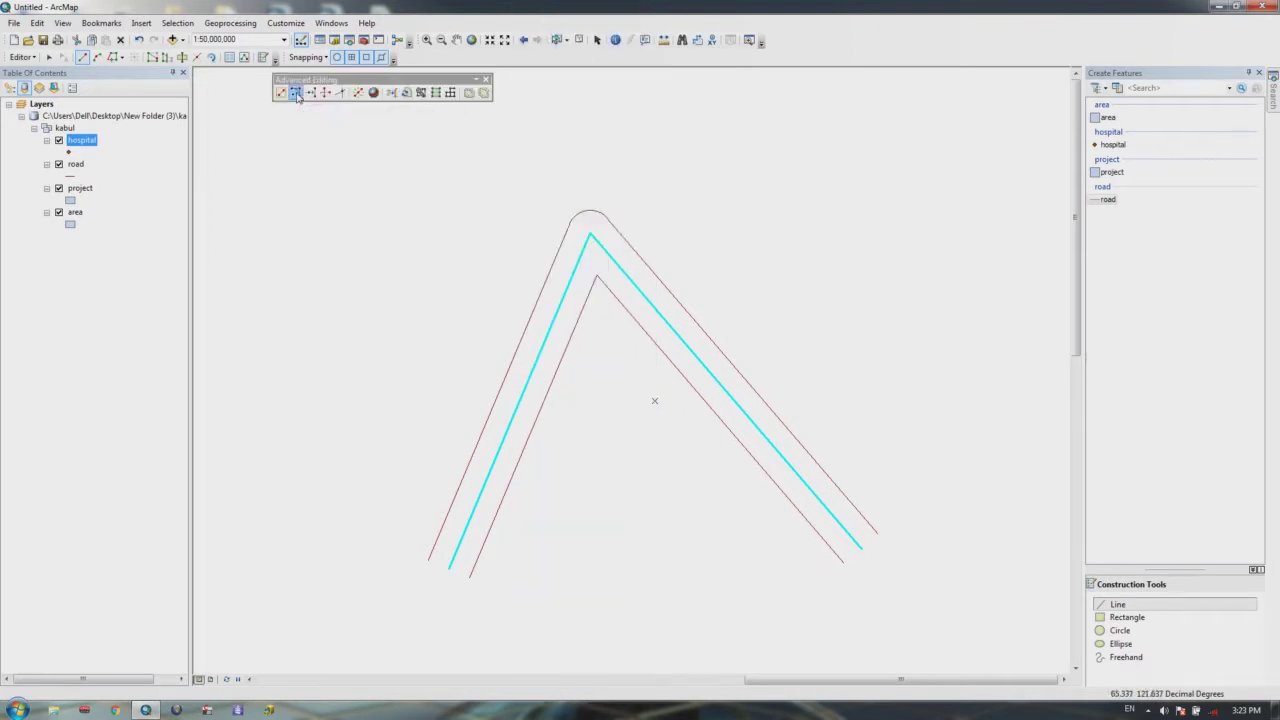
click(580, 314)
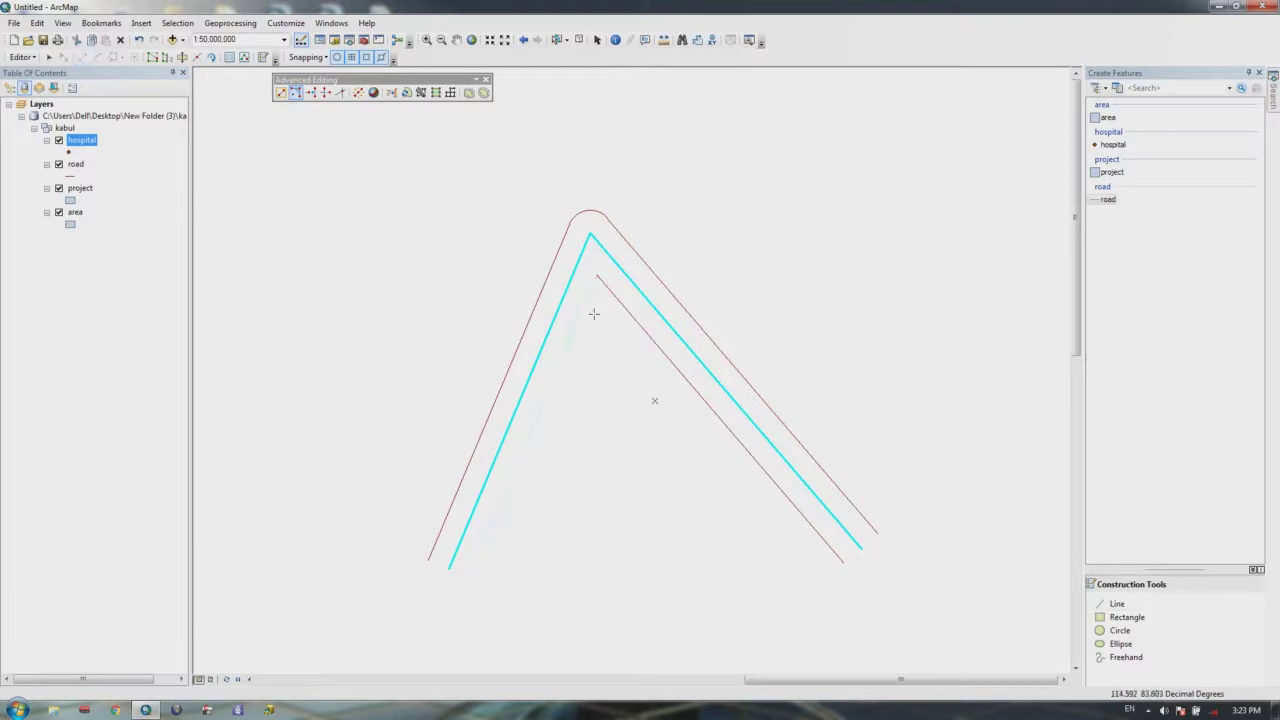
click(620, 310)
click(605, 316)
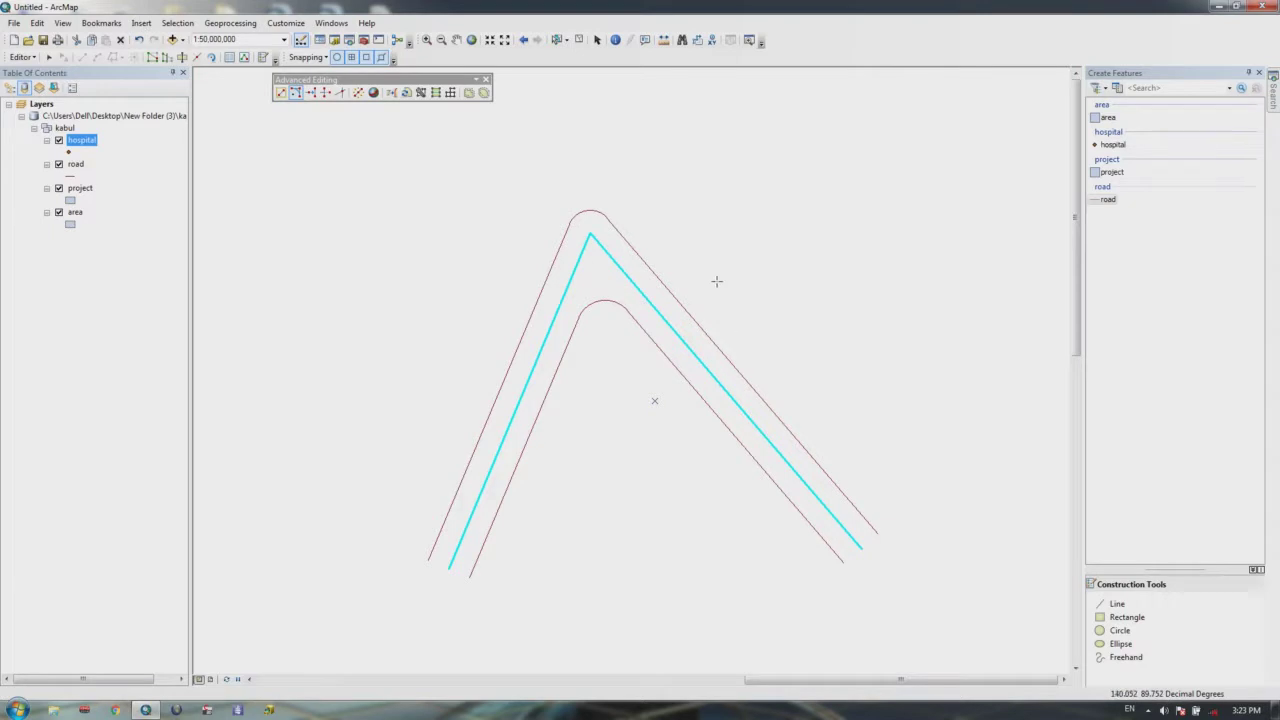
scroll(717, 281, down, 2)
key(ctrl+z)
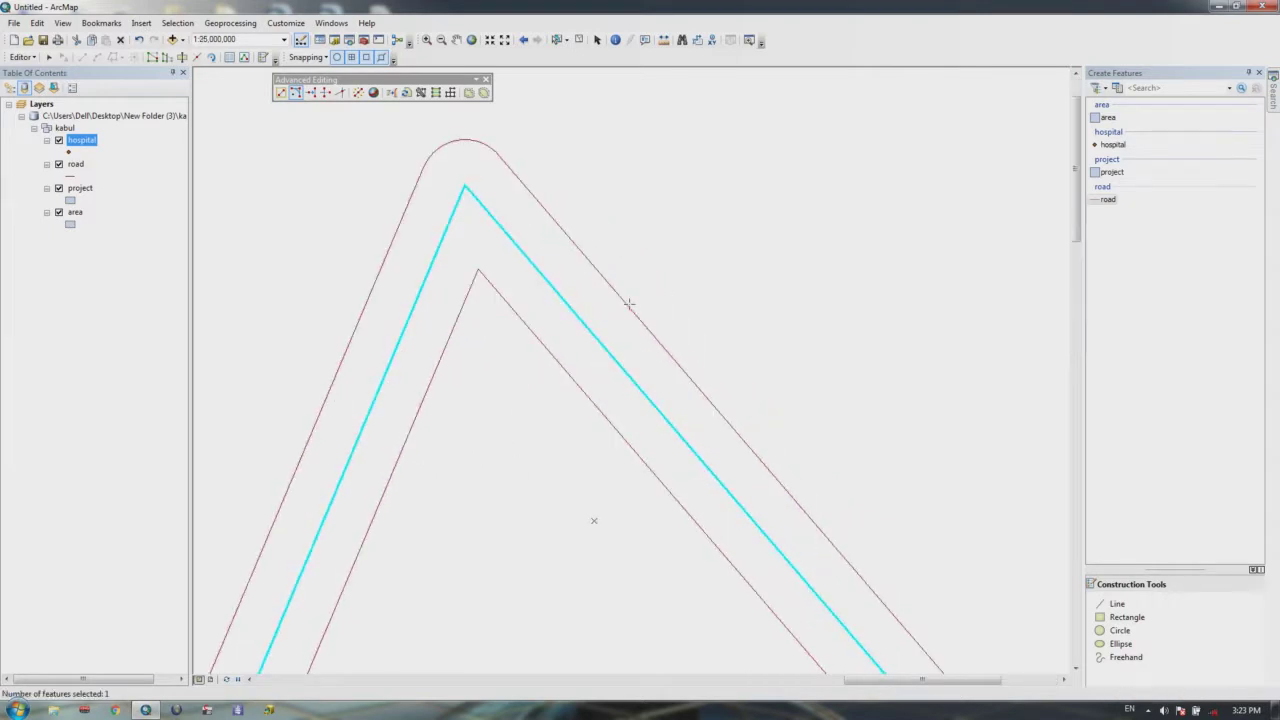
drag(666, 306, 786, 346)
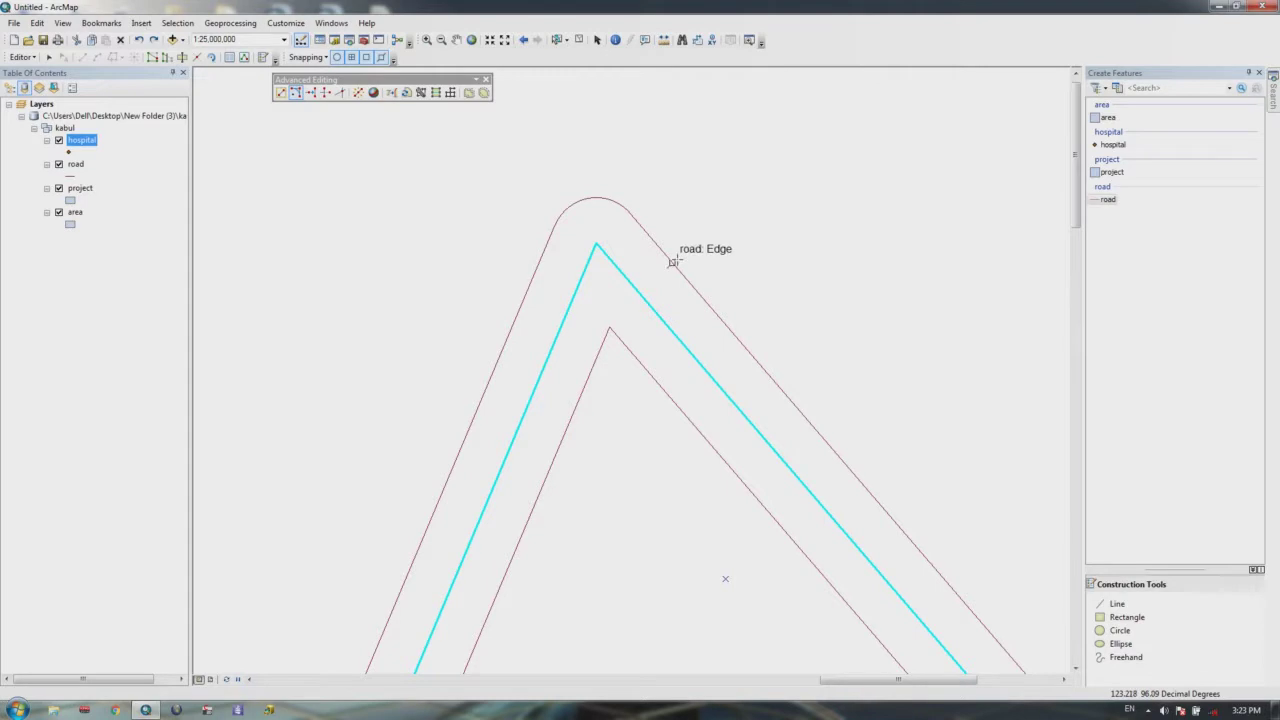
drag(670, 281, 802, 282)
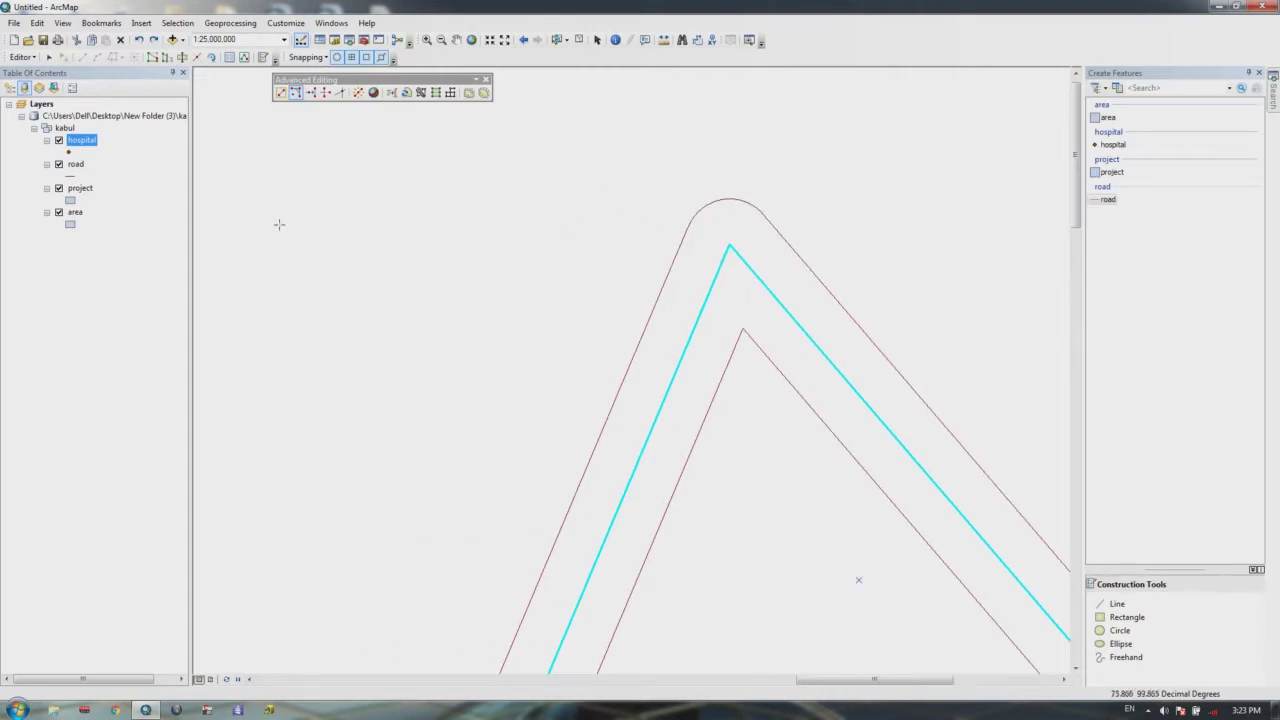
click(486, 80)
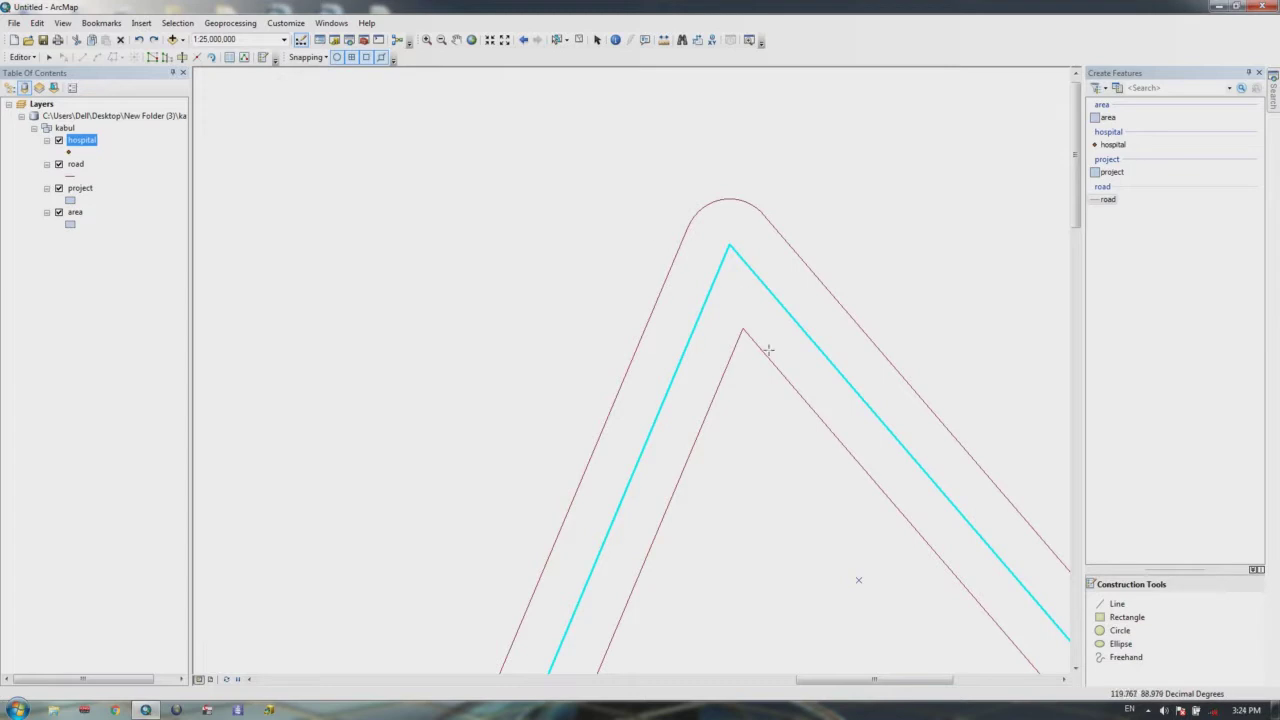
Step: Dismiss Copy Parallel without applying and undo the two 4-unit offset lines
click(21, 57)
click(100, 180)
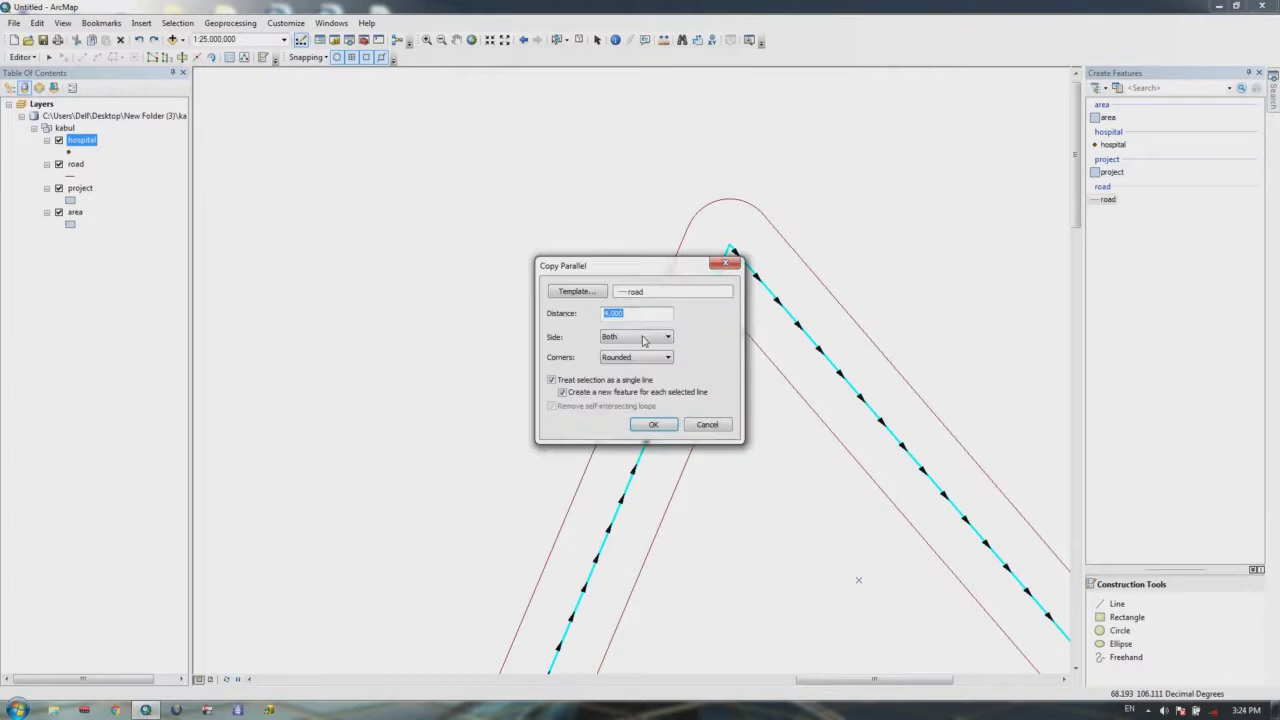
drag(630, 258, 418, 160)
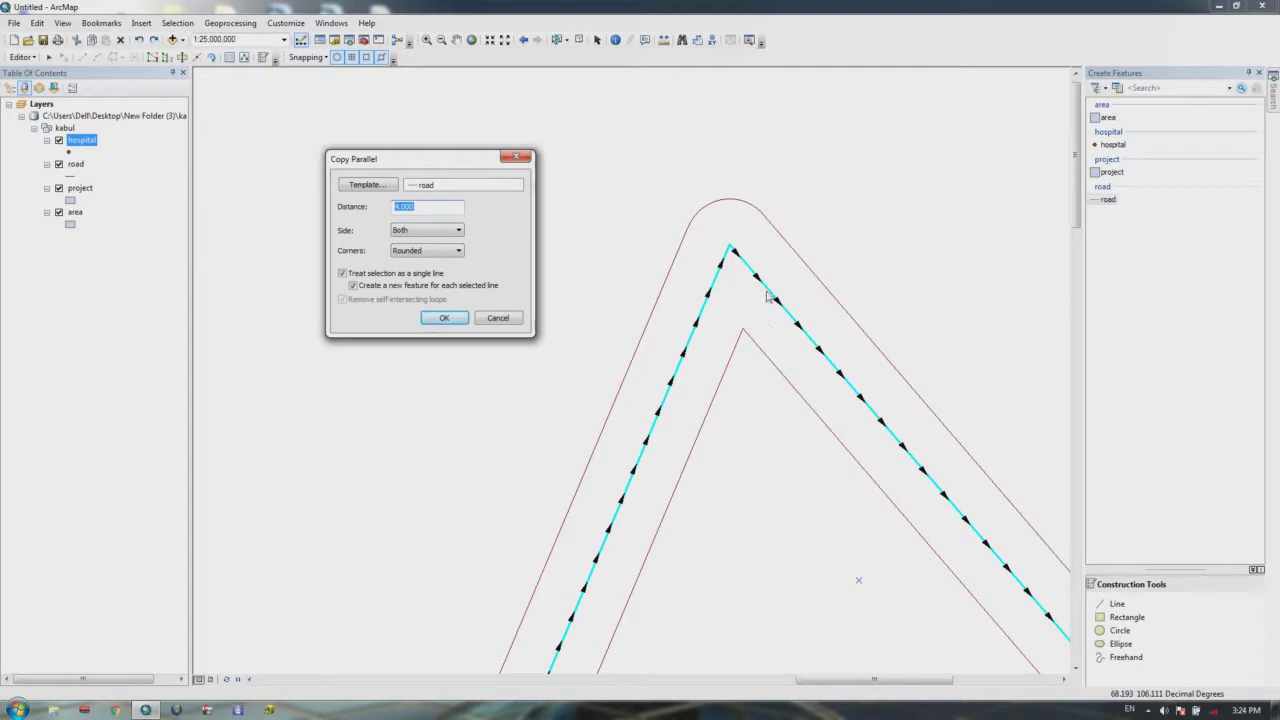
click(516, 157)
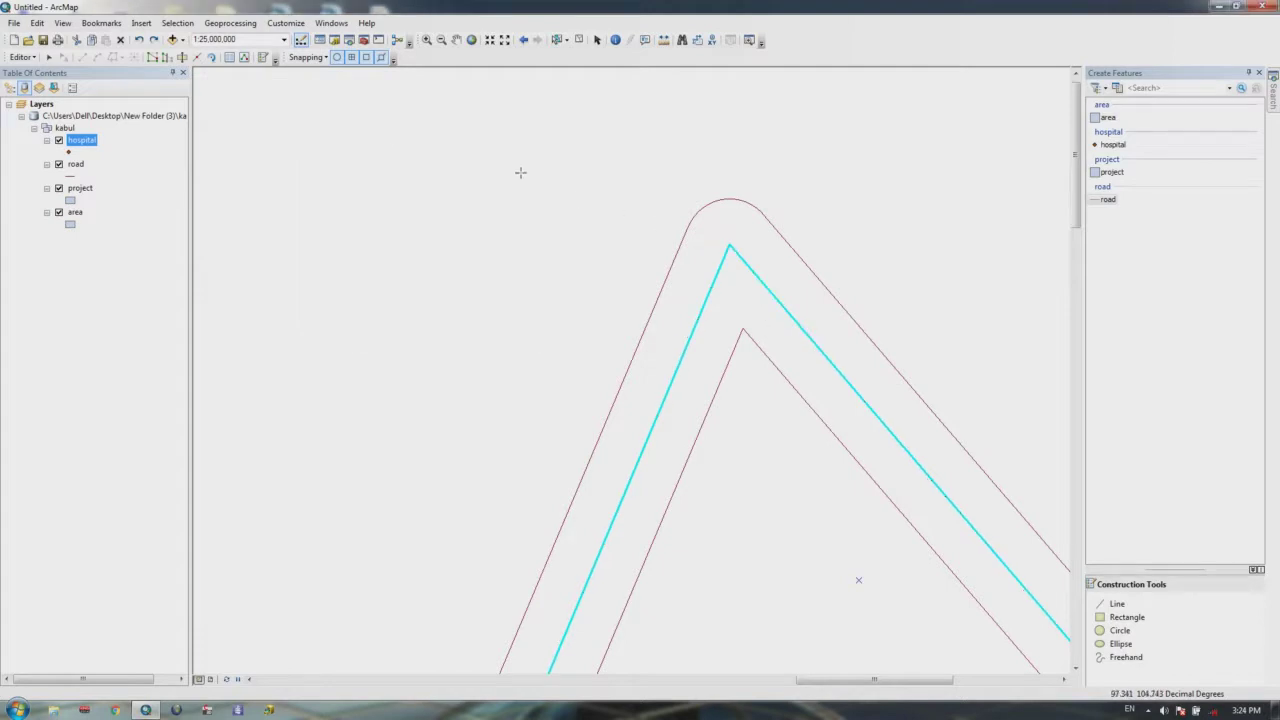
click(141, 40)
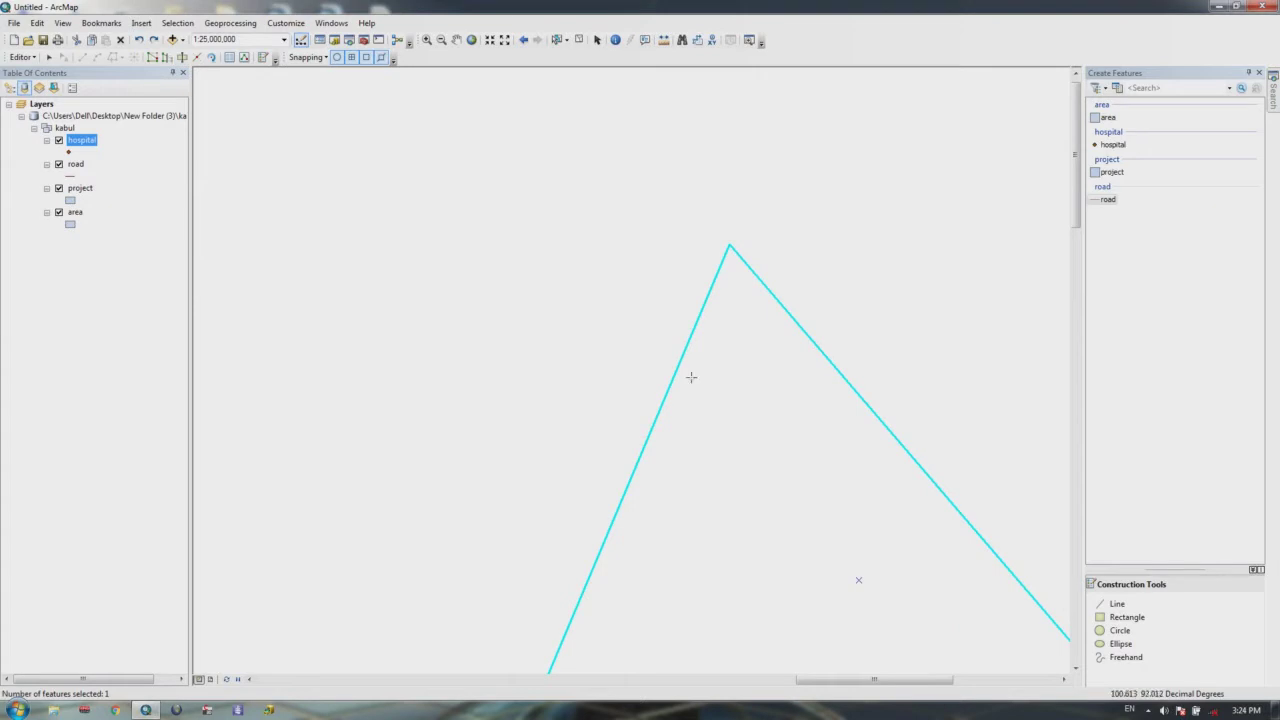
click(22, 57)
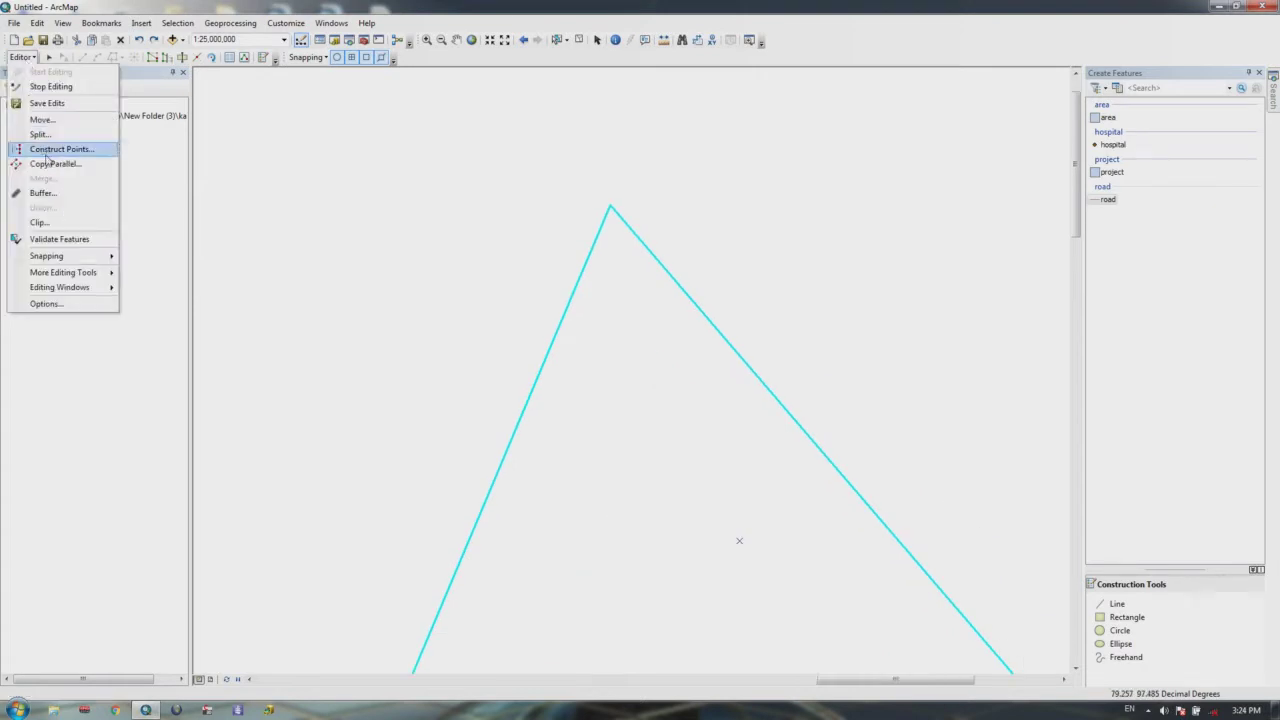
Step: Close the Editor menu and pan to empty map space with the arrow keys
click(154, 189)
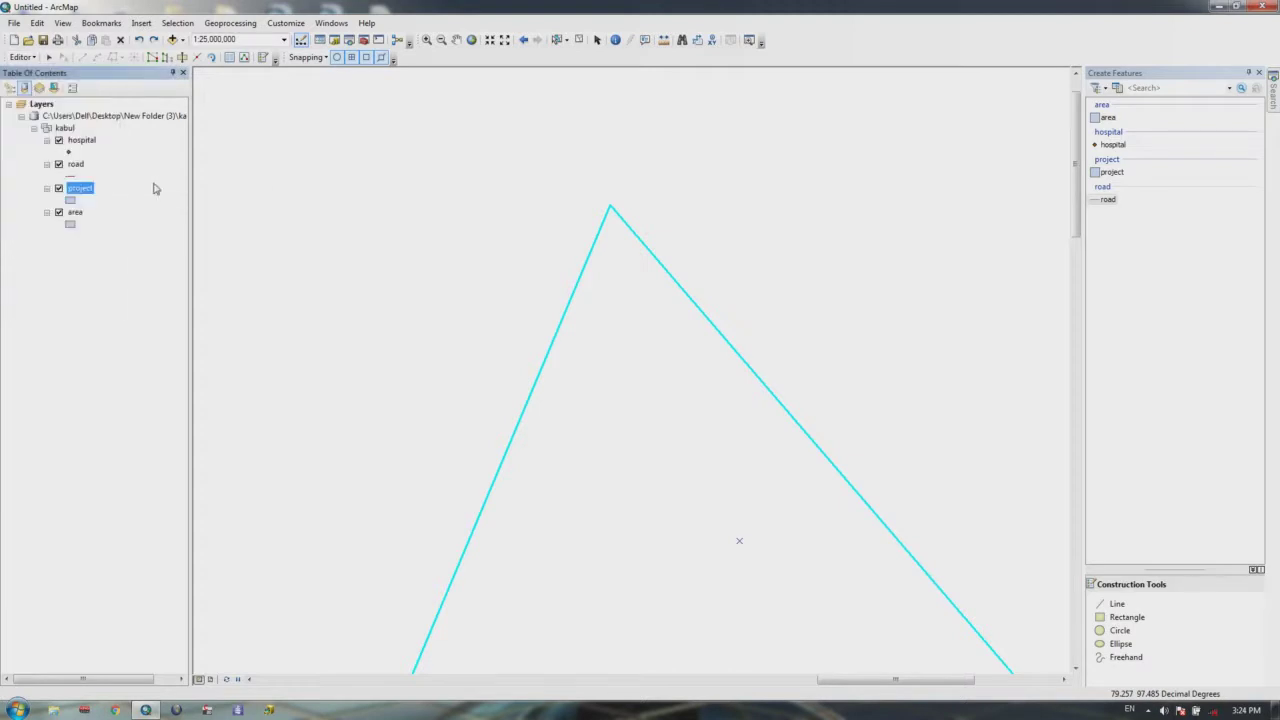
key(Right)
key(Down)
key(Right)
key(Down)
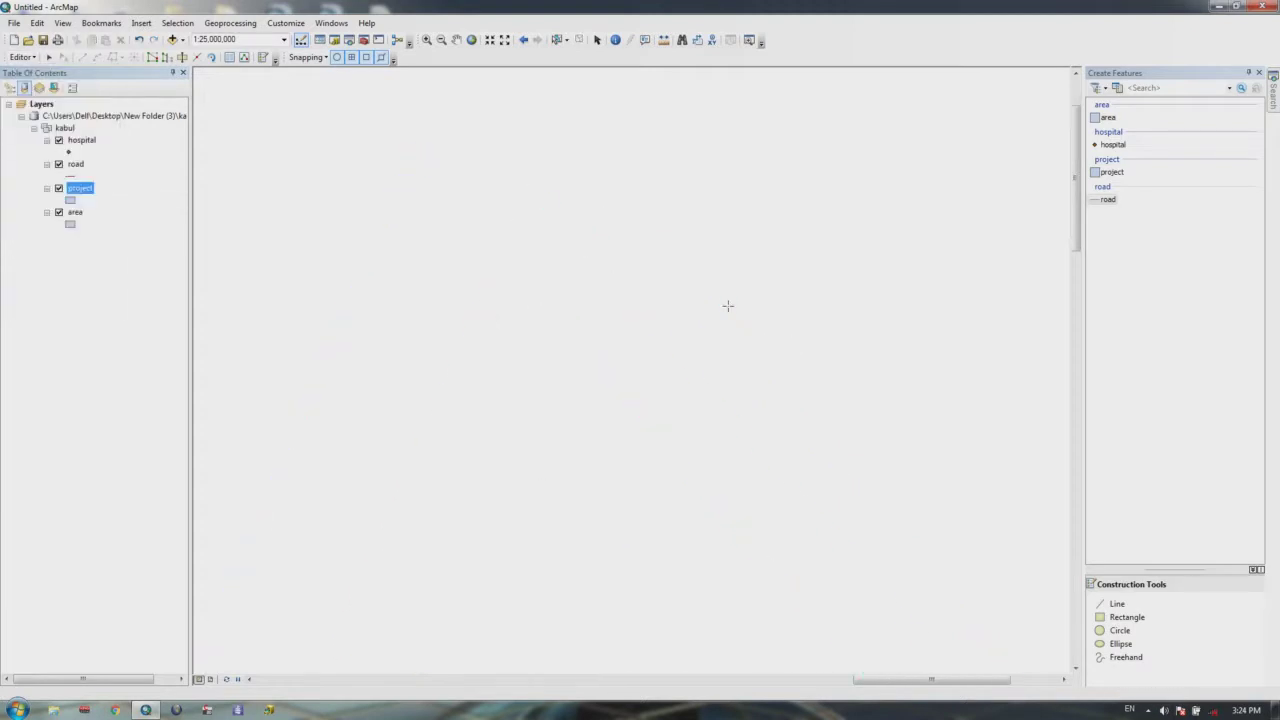
Step: Sketch a project polygon there and dismiss the invalid spatial index error
click(1110, 166)
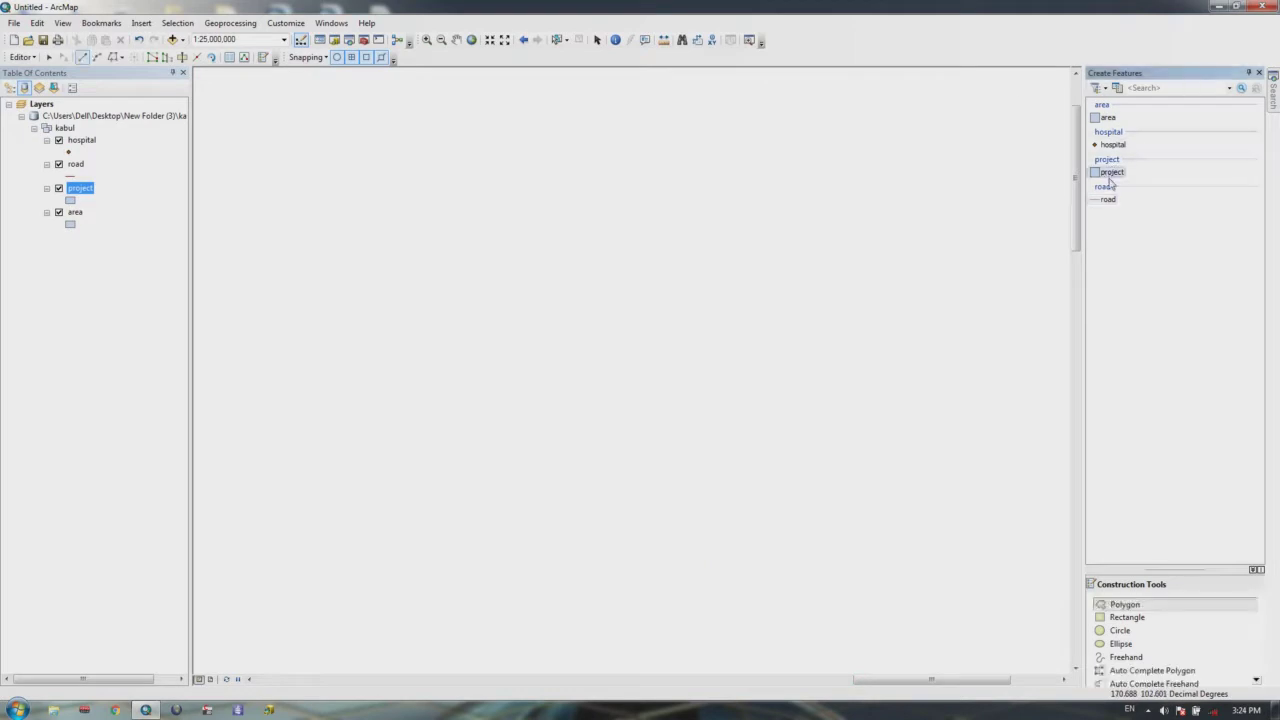
click(702, 270)
click(579, 233)
click(532, 269)
click(513, 329)
click(522, 371)
click(564, 397)
click(670, 367)
click(714, 340)
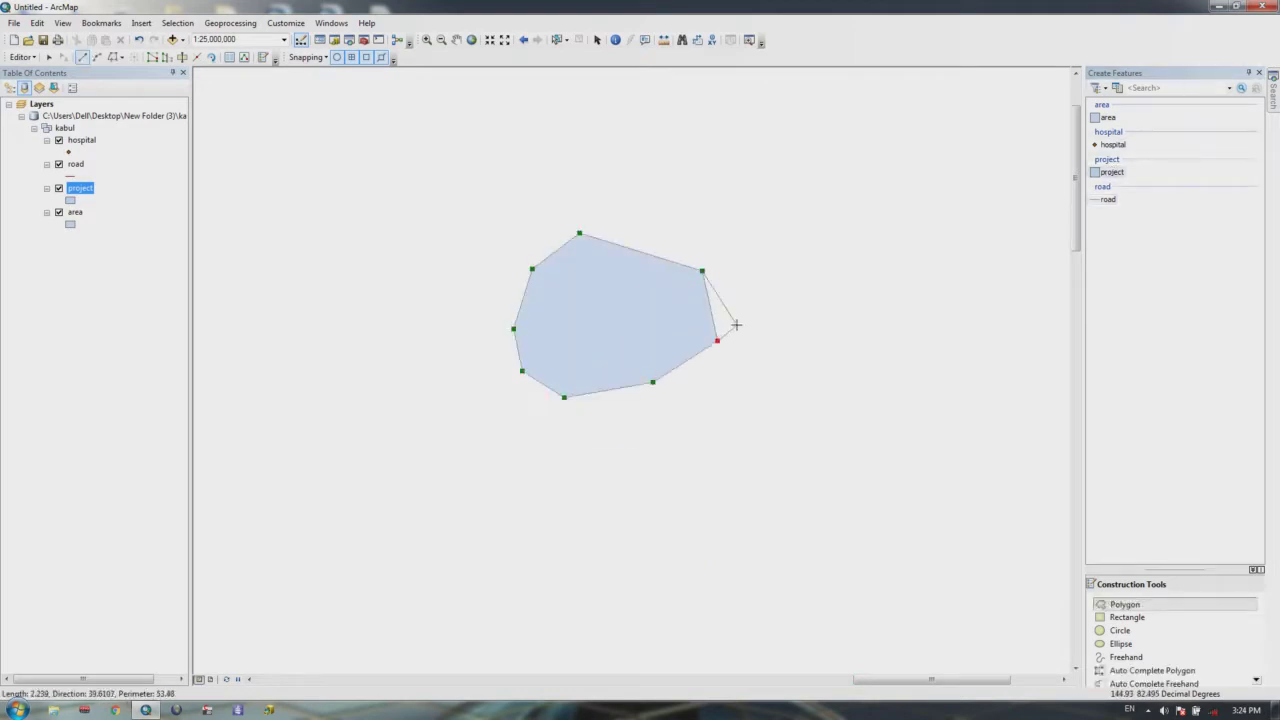
double_click(737, 323)
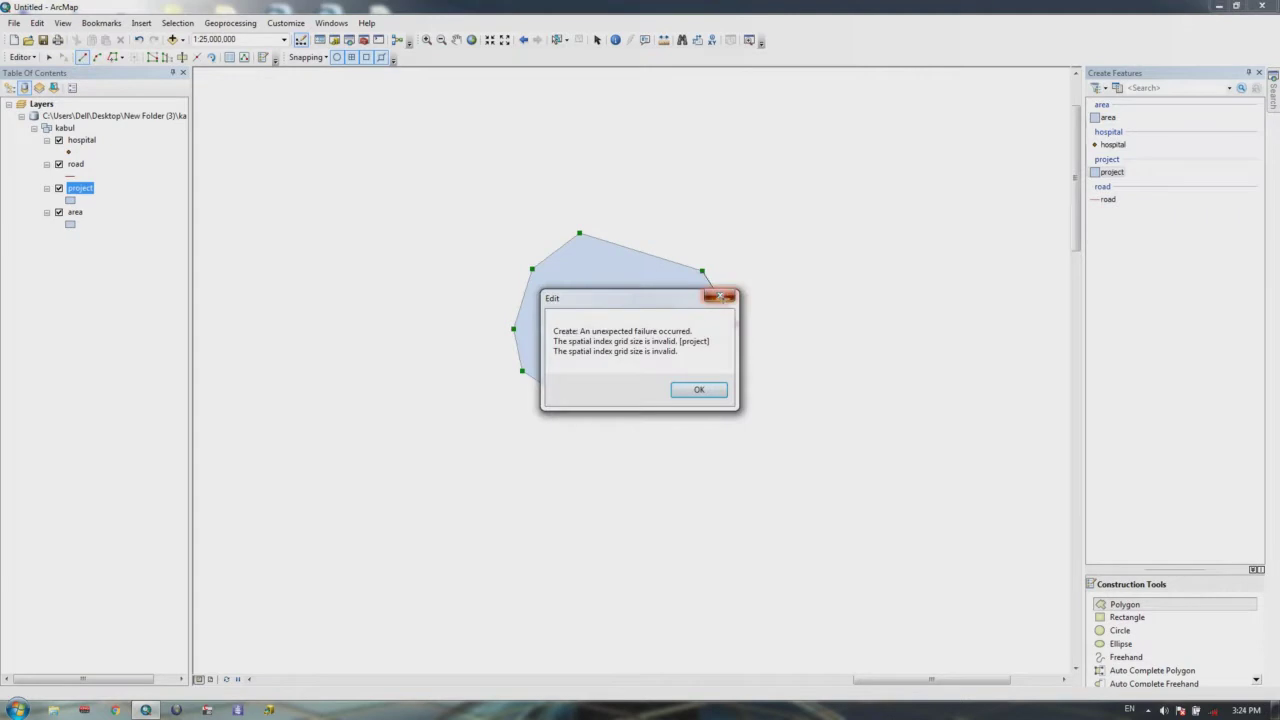
click(725, 298)
scroll(689, 374, up, 3)
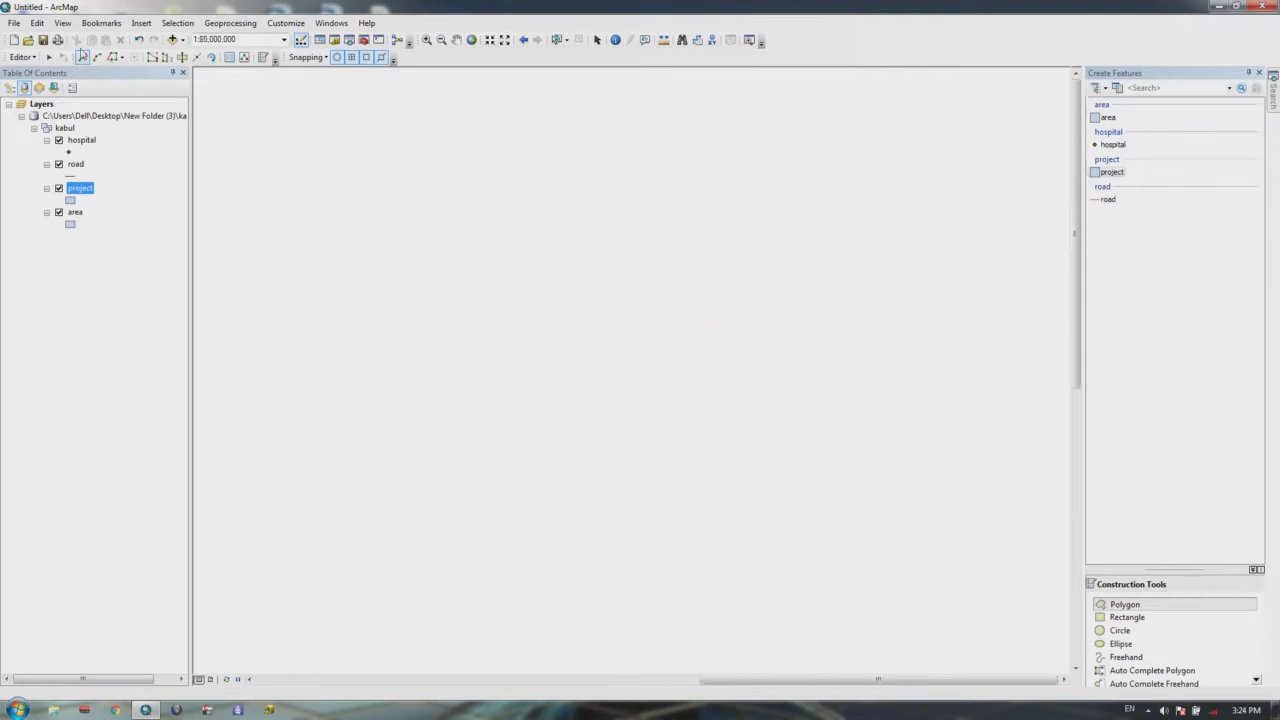
Step: Unlock the hidden folders in Hide Folders 2012 by entering its password
click(172, 39)
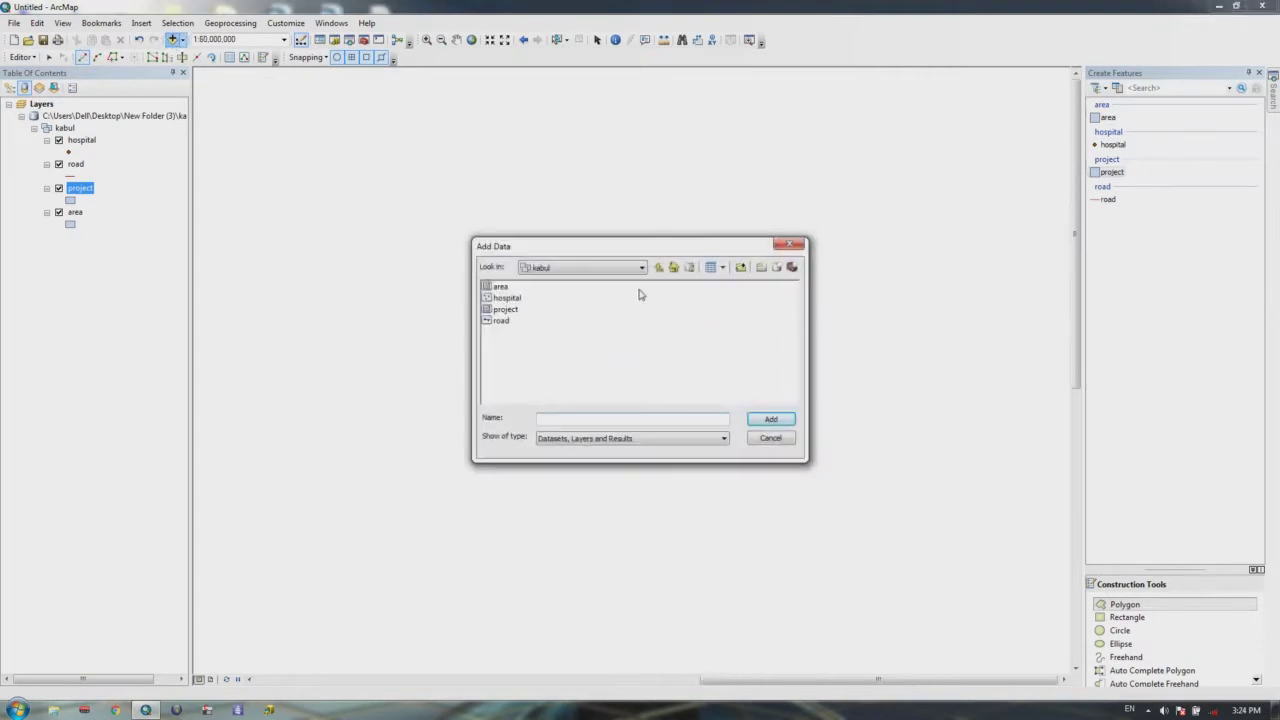
click(642, 268)
click(567, 411)
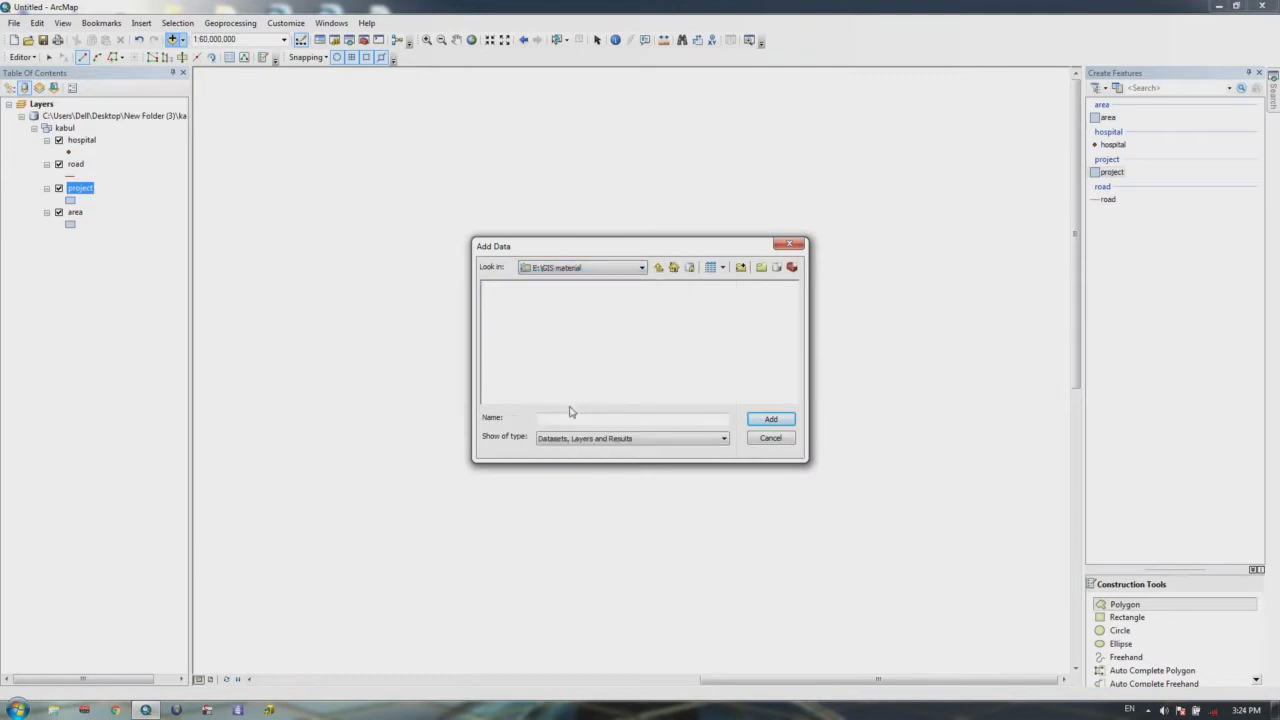
click(791, 244)
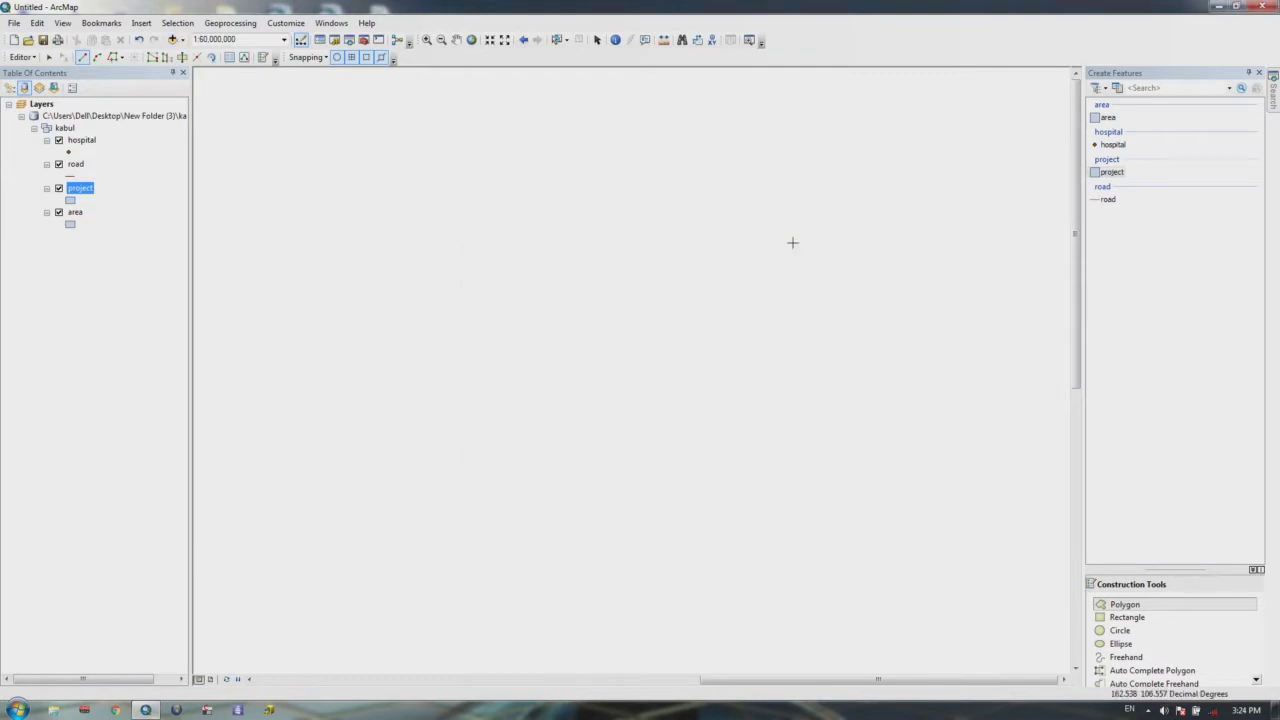
key(alt+h)
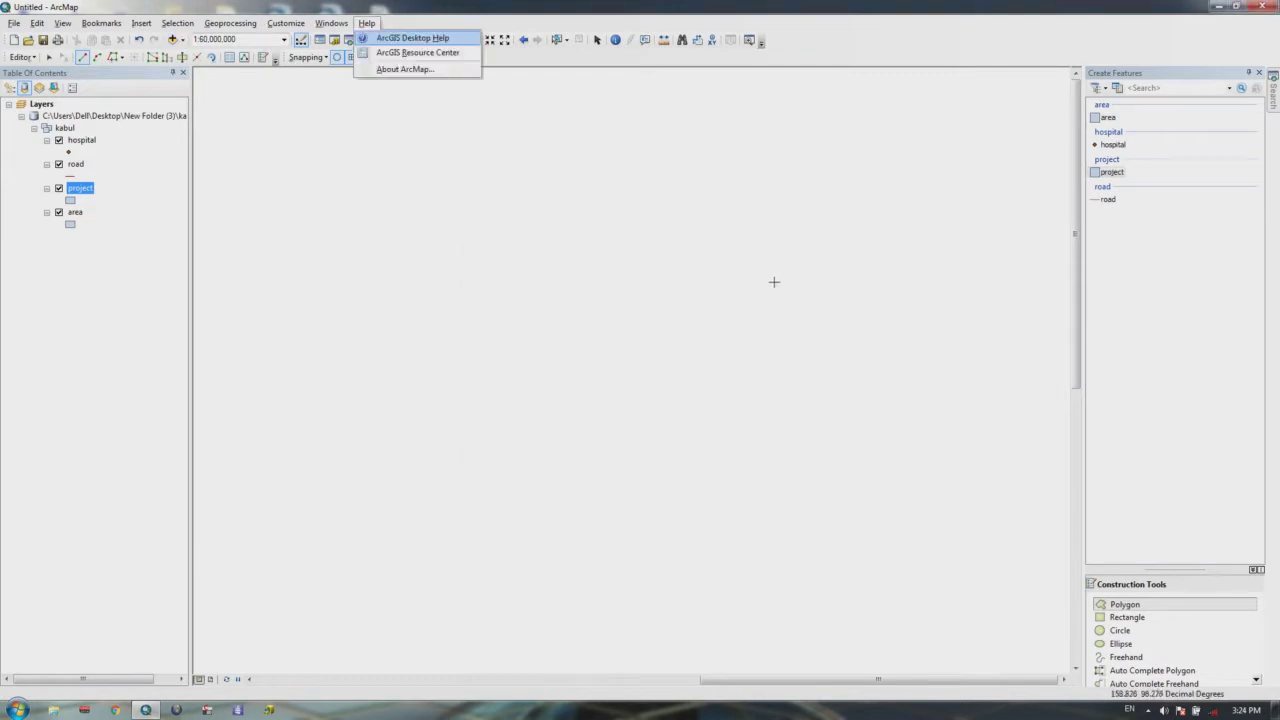
key(Escape)
key(Escape)
text(1)
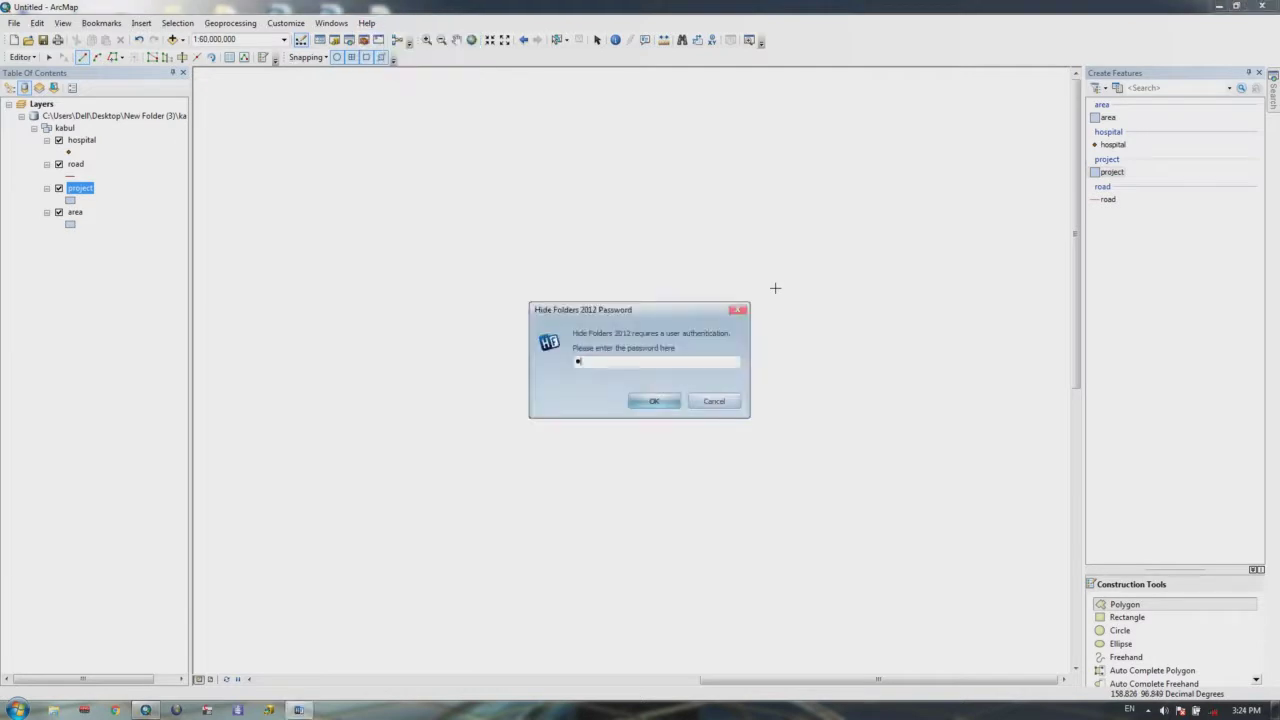
text(2345)
key(Return)
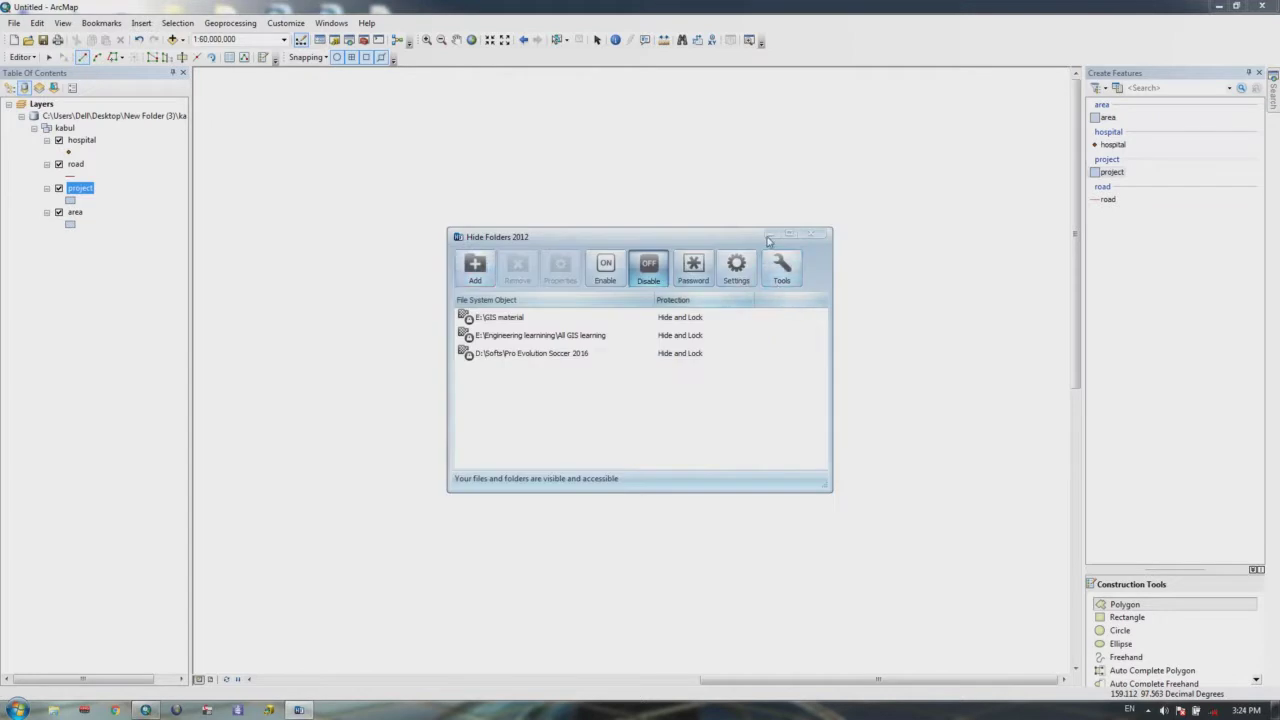
click(583, 154)
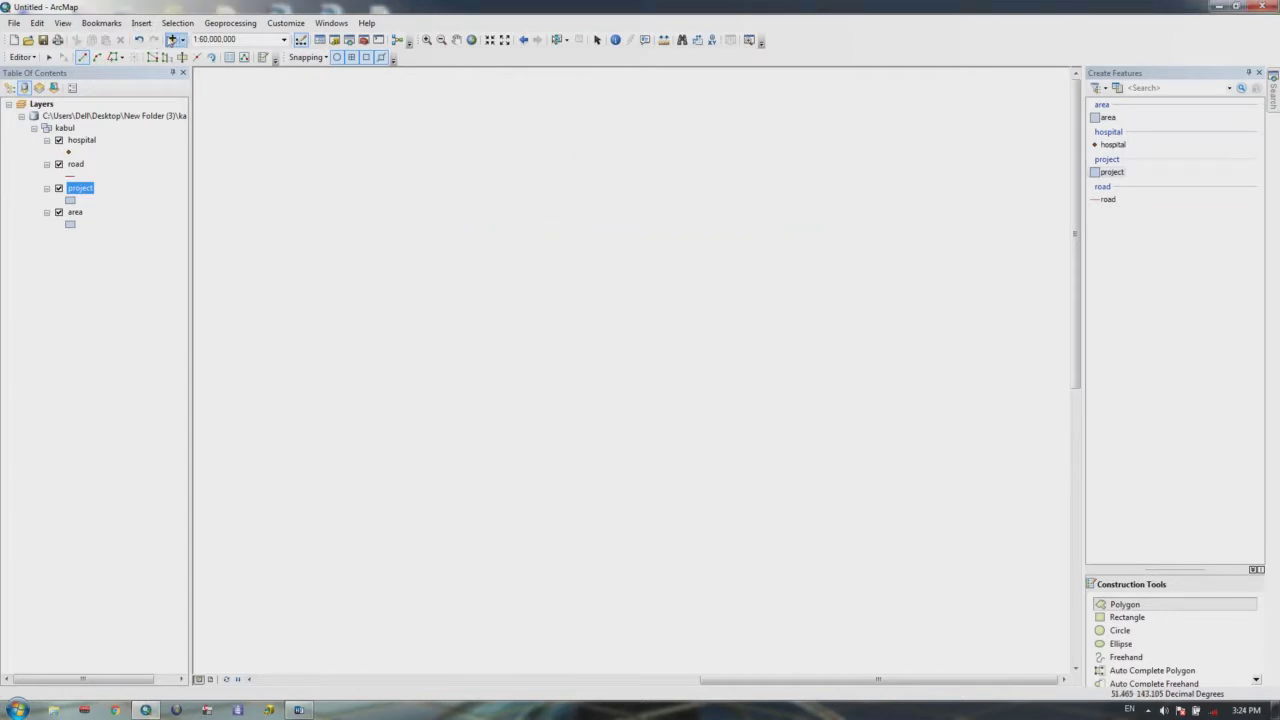
Step: Add kabul_wv2_orthomosaic.sid from E:\GIS material\Kabul Image11 to the map
click(172, 39)
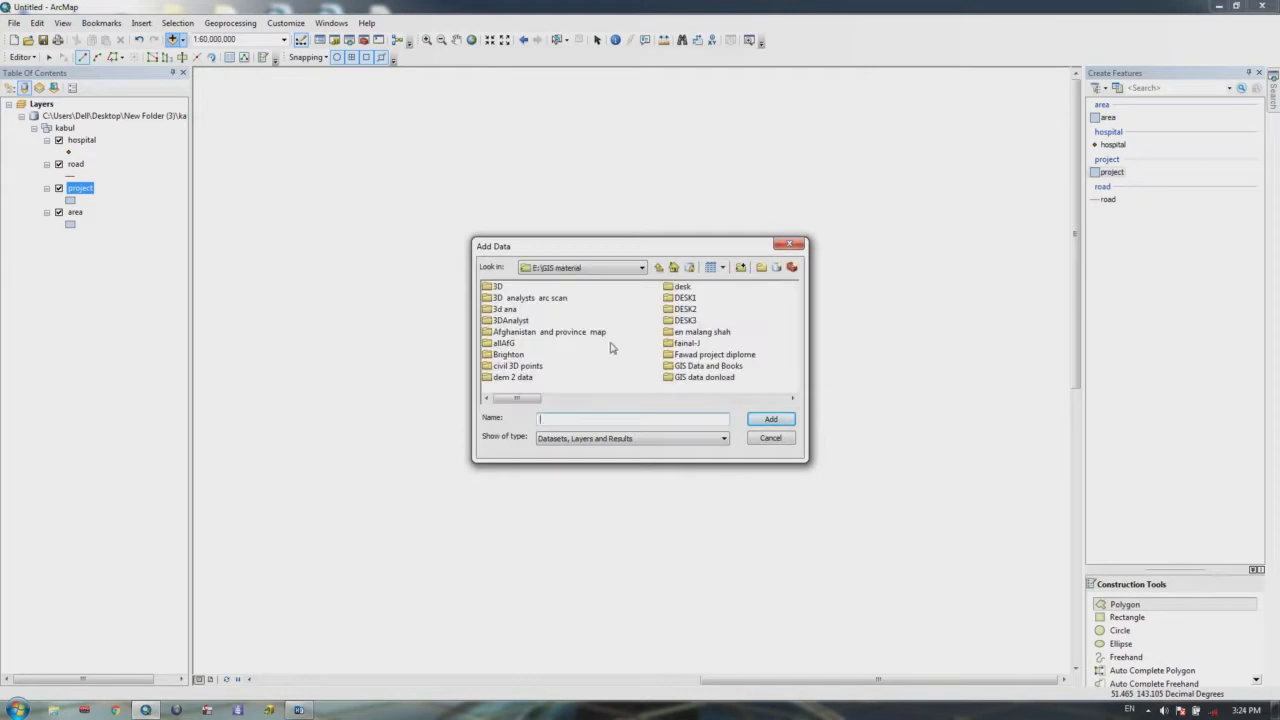
click(610, 398)
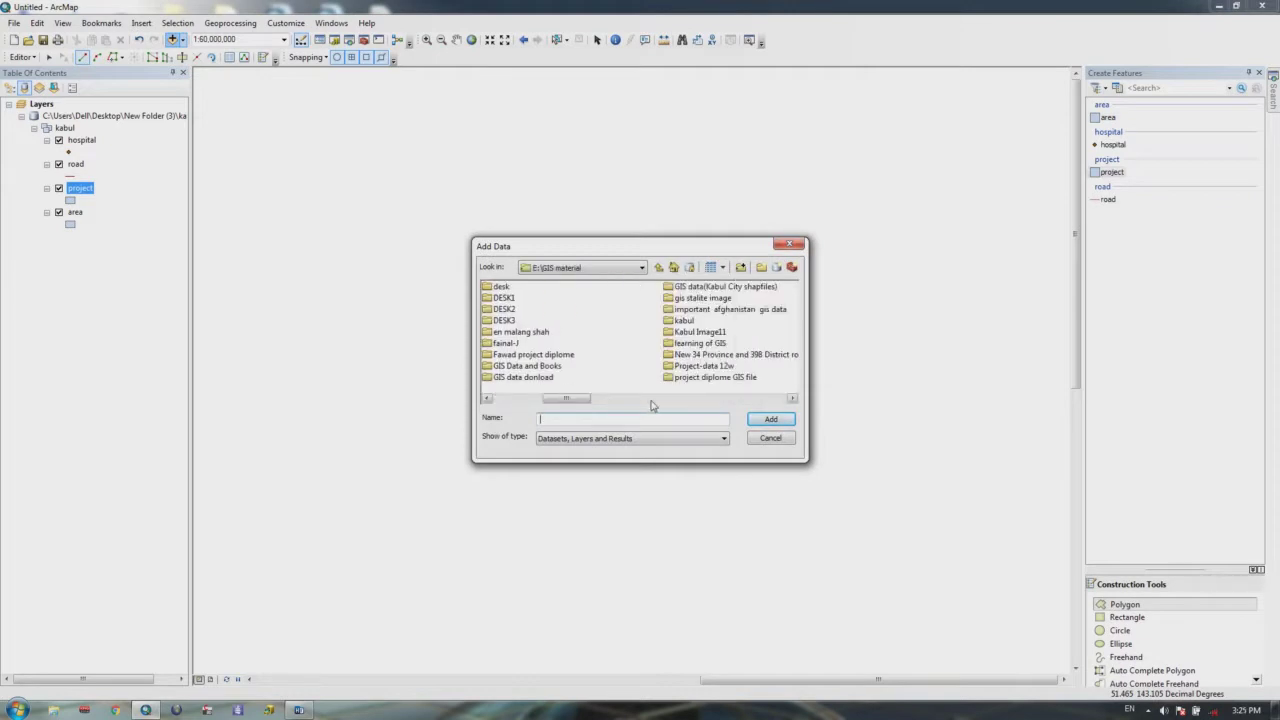
double_click(701, 331)
click(518, 286)
double_click(516, 286)
double_click(505, 287)
double_click(500, 288)
click(500, 288)
click(771, 420)
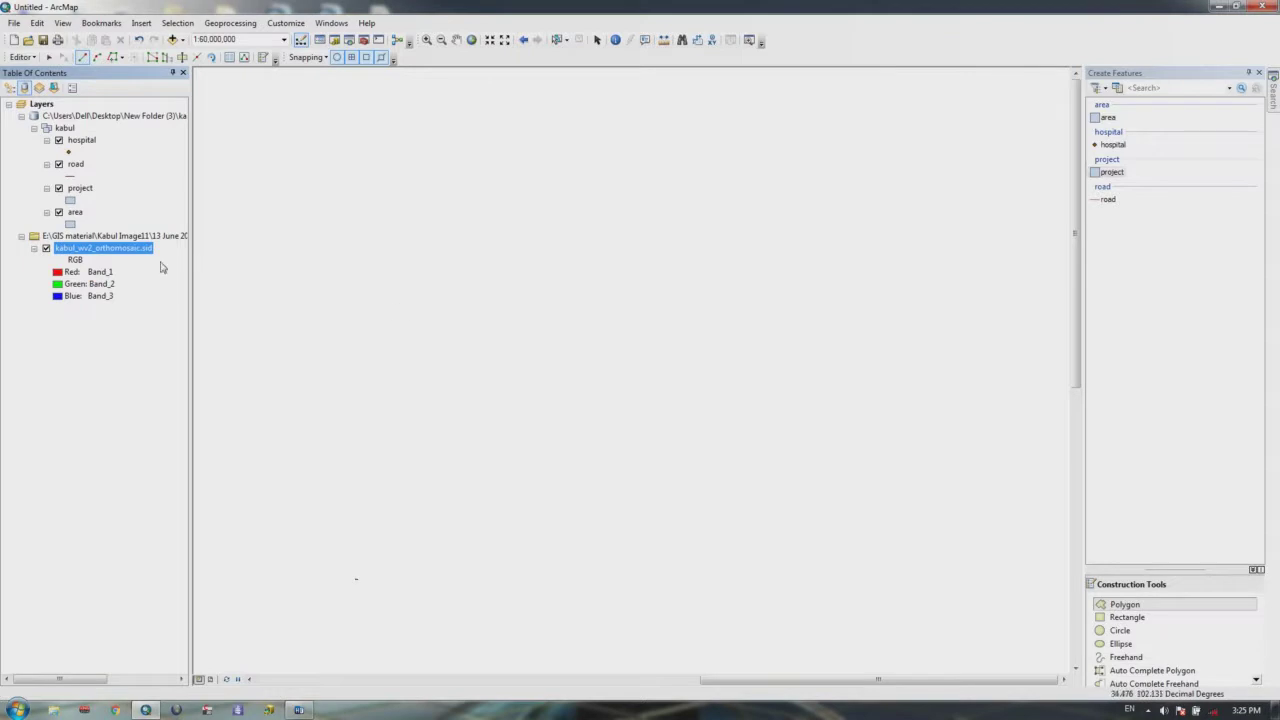
Step: Zoom to the orthomosaic layer's extent, then switch that layer off
right_click(116, 251)
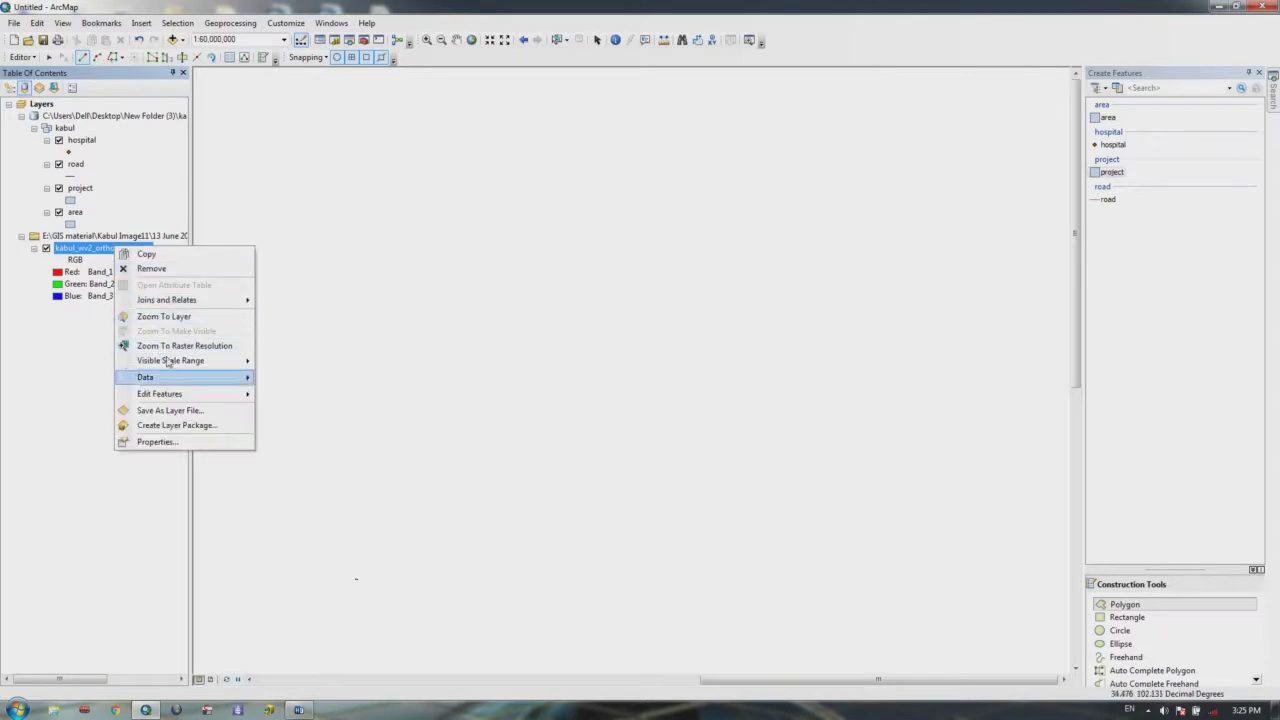
click(163, 316)
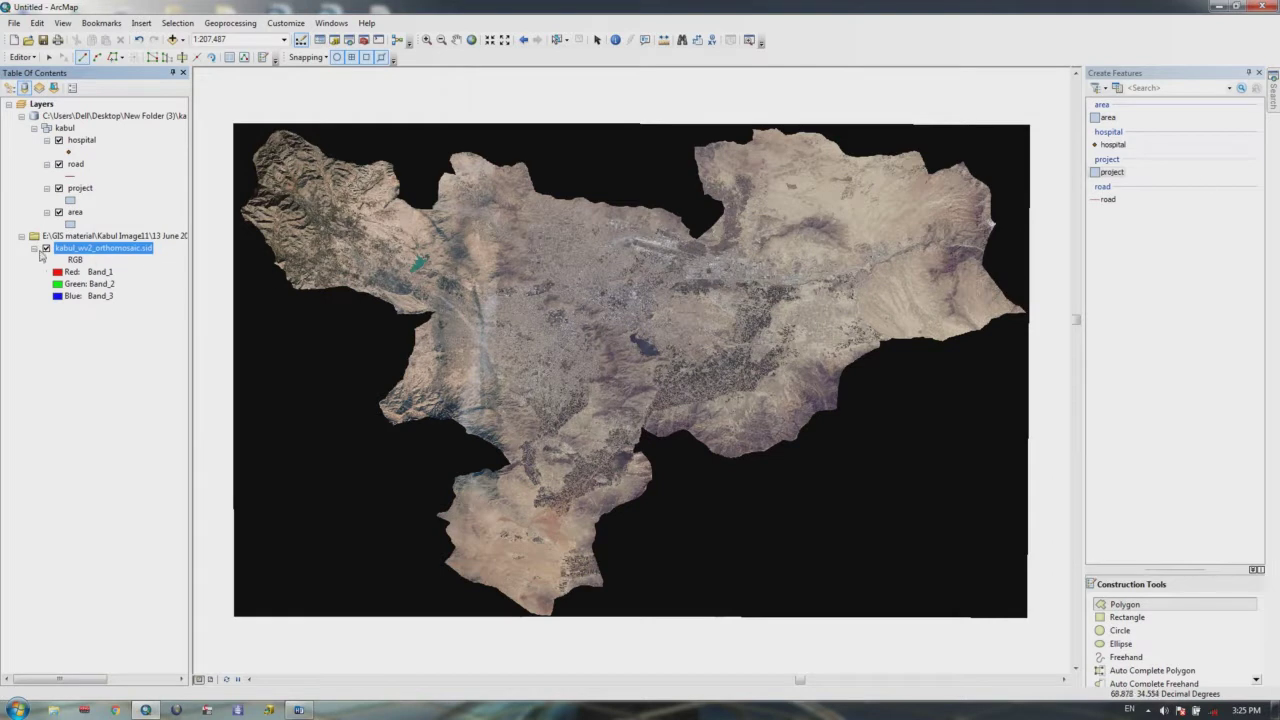
click(46, 248)
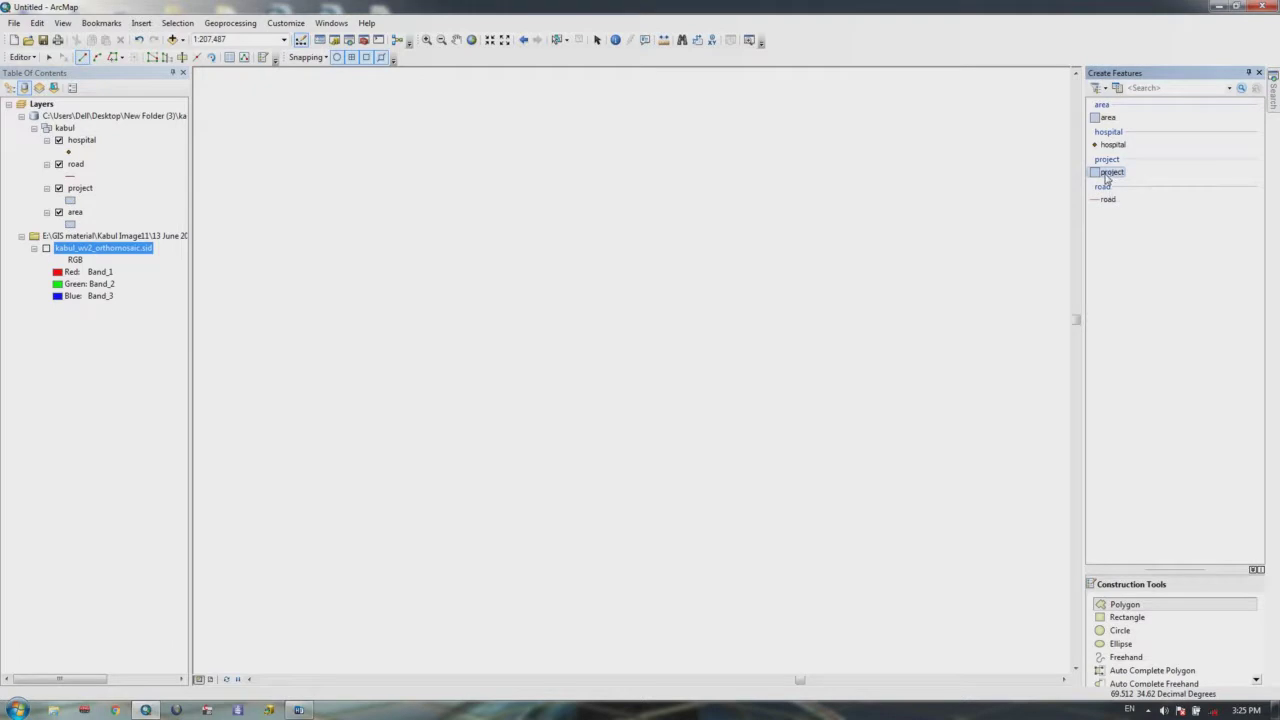
Step: Draw the smaller upper project polygon
click(751, 311)
click(686, 246)
click(670, 251)
click(641, 281)
click(630, 311)
click(647, 366)
click(682, 373)
double_click(774, 348)
Step: Draw the larger lower project polygon and box-select both polygons
click(679, 431)
click(571, 386)
click(519, 410)
click(511, 485)
click(515, 497)
click(549, 513)
click(640, 515)
click(730, 485)
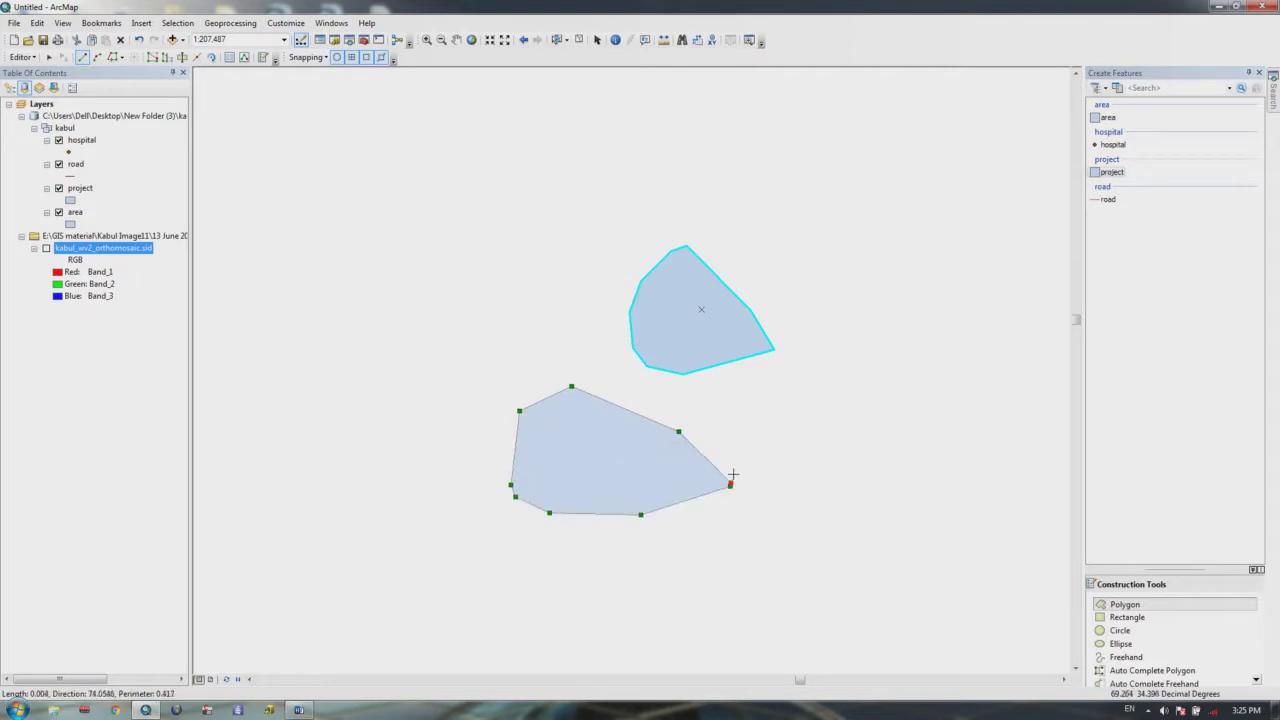
double_click(764, 445)
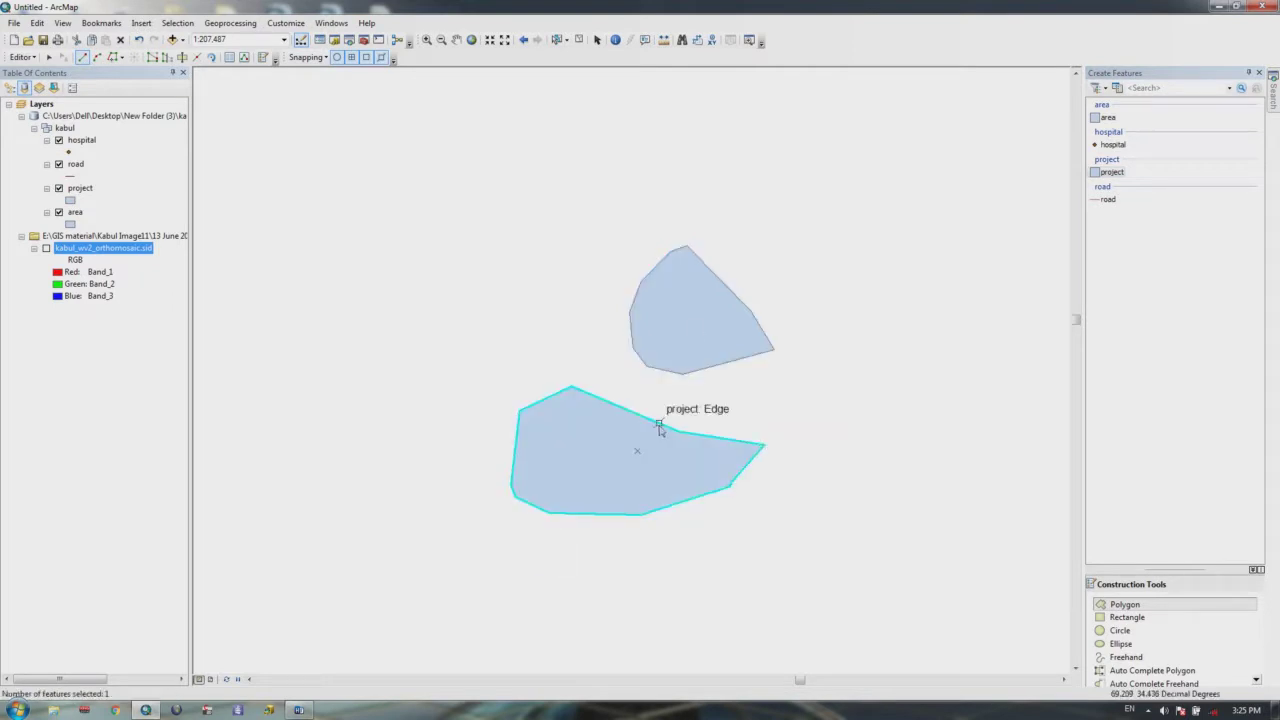
click(557, 39)
drag(571, 218, 541, 468)
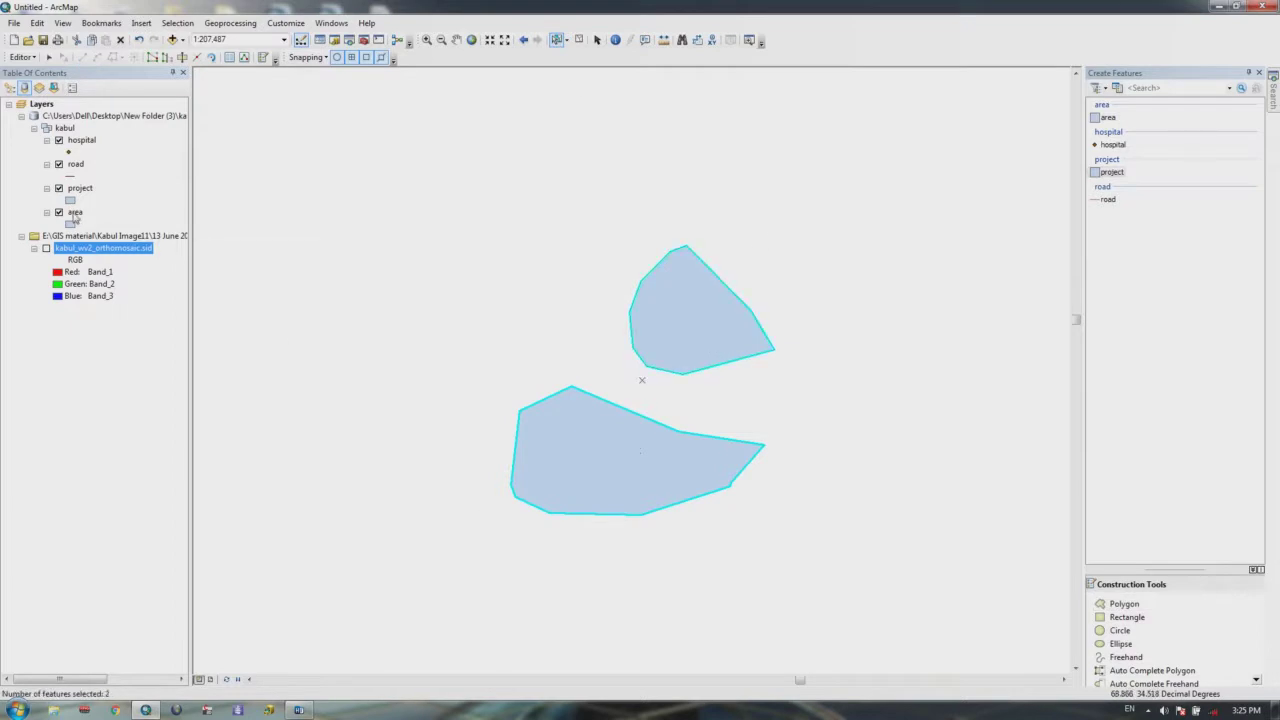
Step: Open the project attribute table, check records 5 and 6, and reselect both polygons
right_click(78, 189)
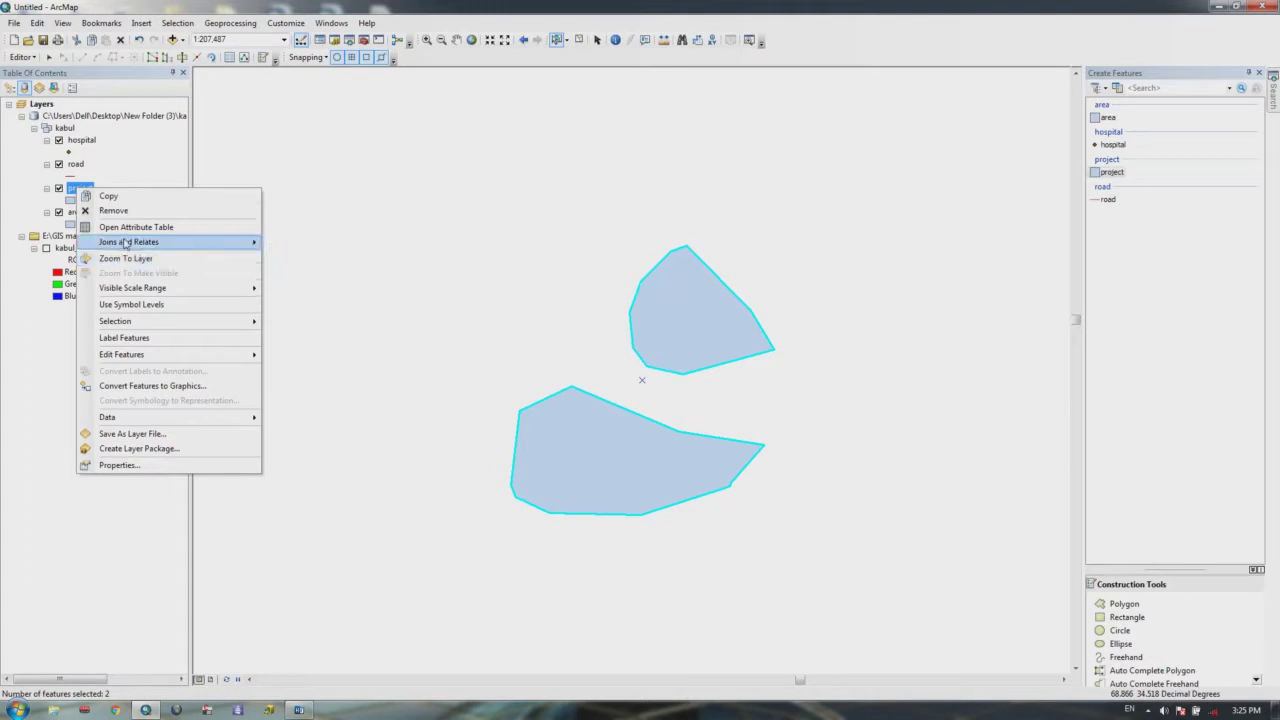
click(126, 227)
drag(782, 218, 671, 126)
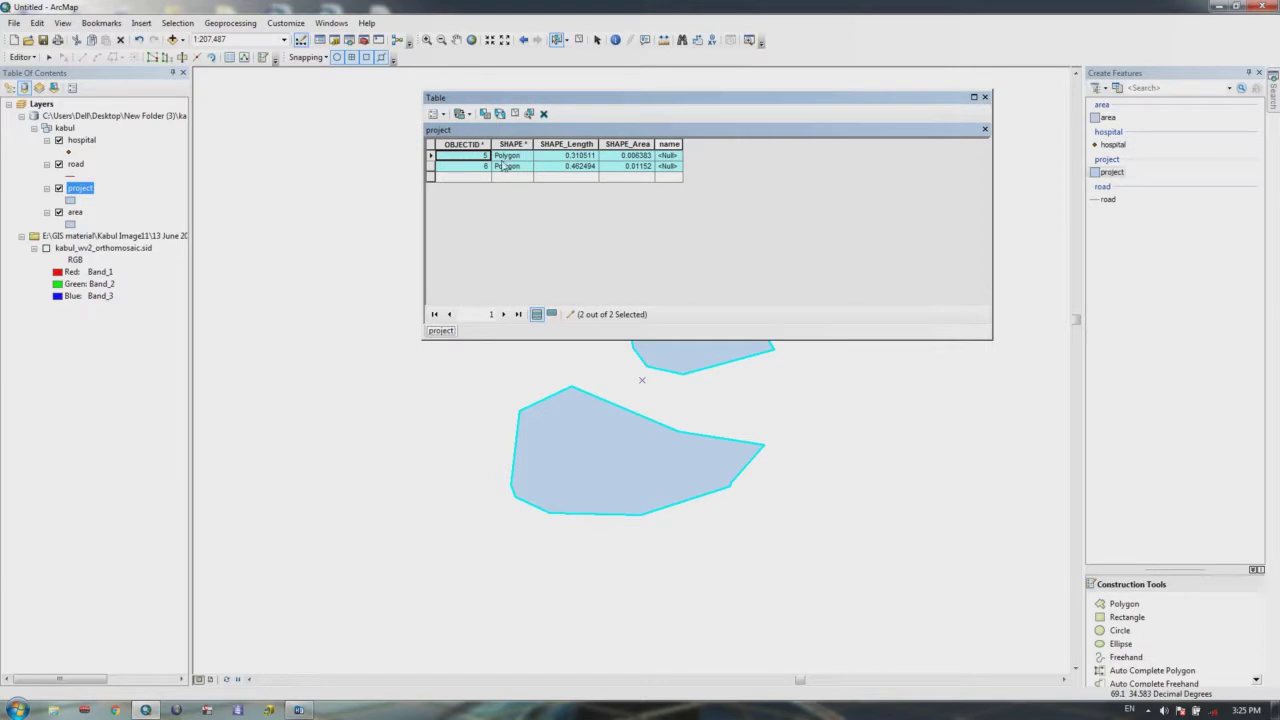
ctrl+click(432, 166)
click(433, 166)
drag(562, 97, 622, 70)
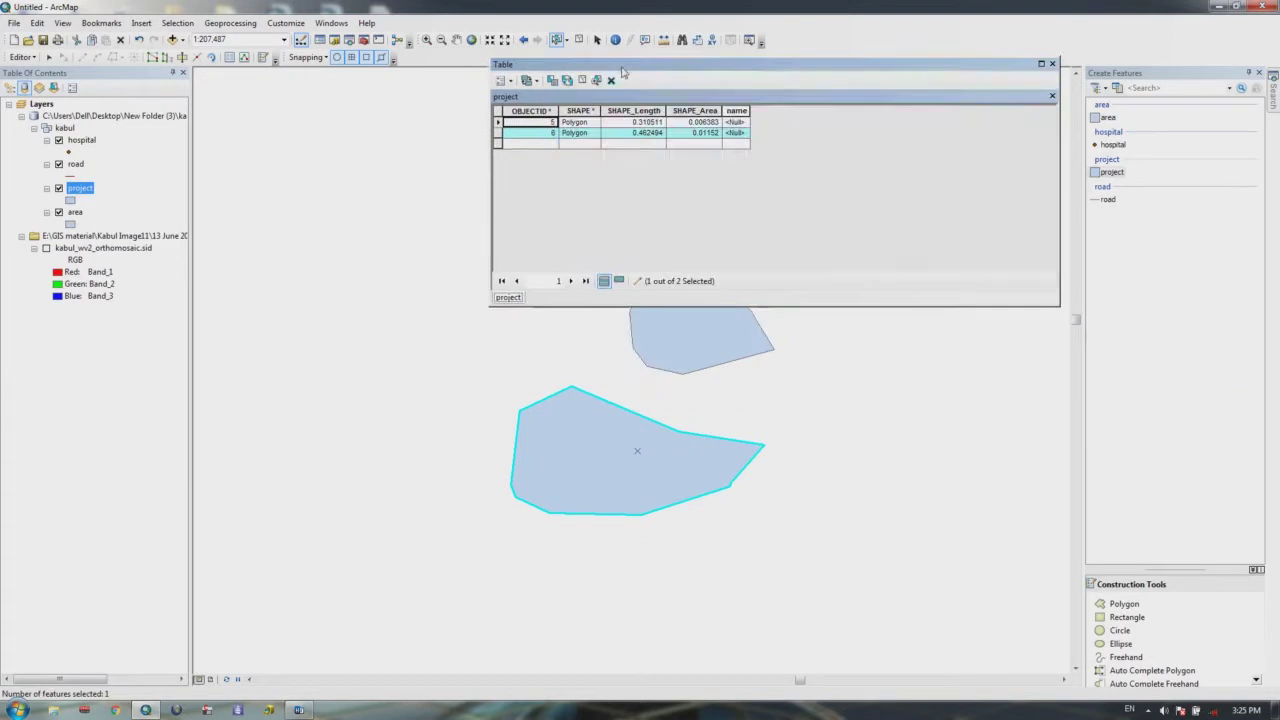
drag(771, 369, 742, 436)
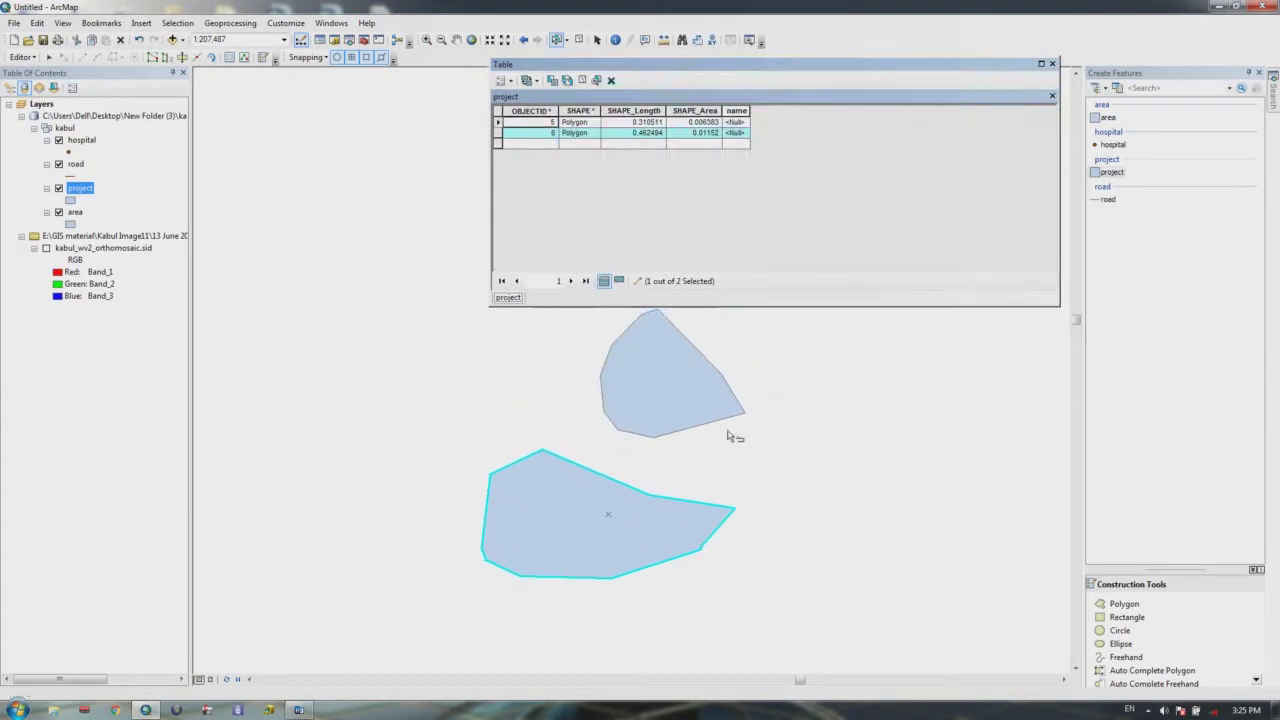
drag(750, 355, 605, 570)
click(21, 57)
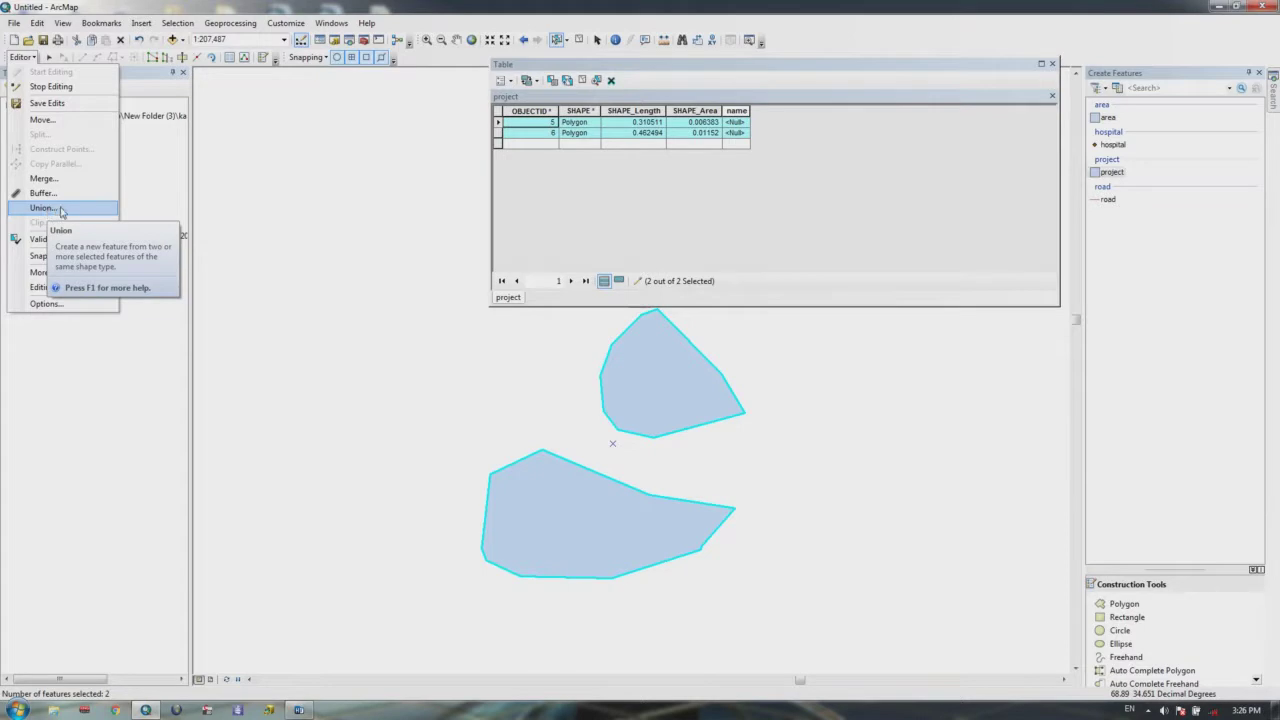
Step: Start a Merge and compare features 5 and 6 on the map
click(43, 178)
drag(620, 287, 913, 336)
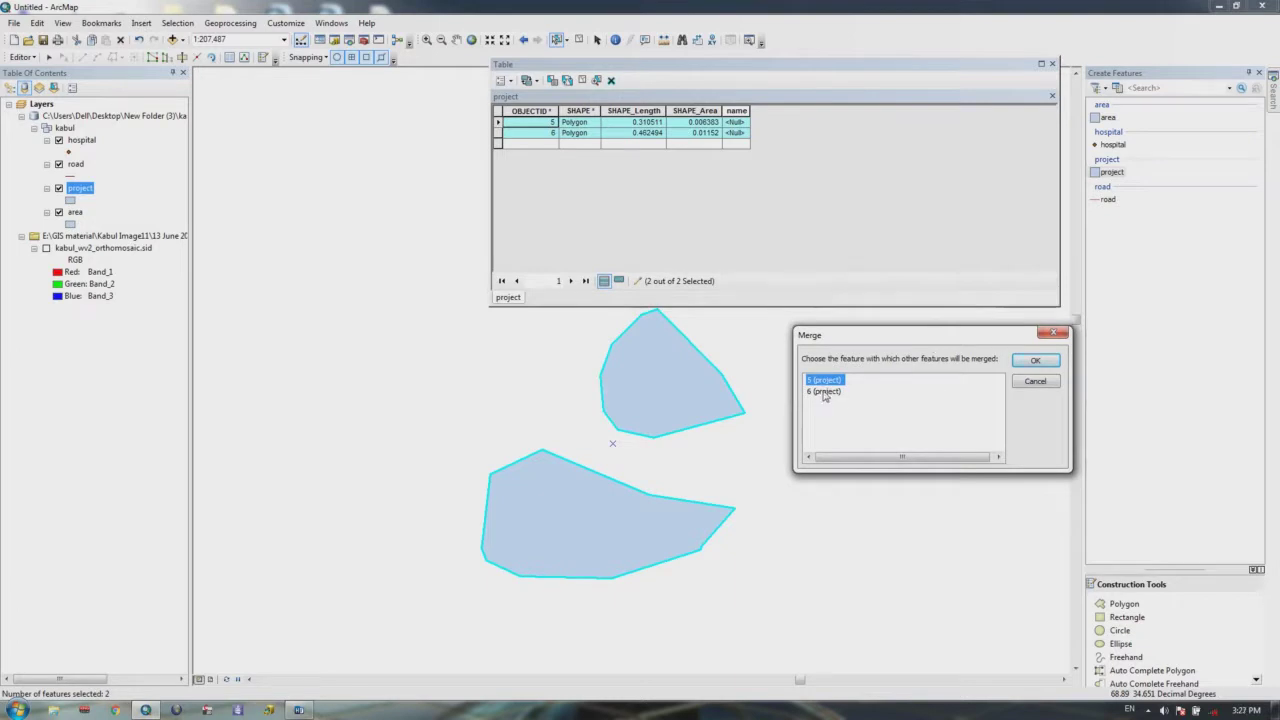
click(826, 392)
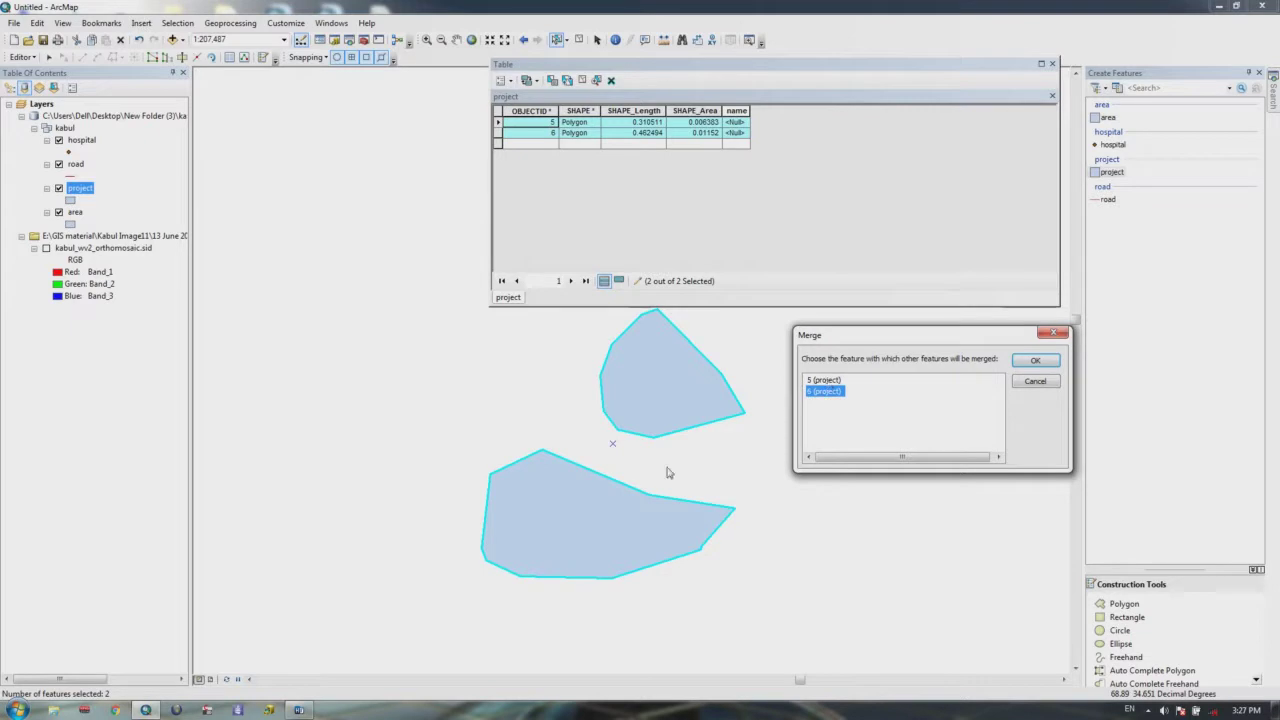
click(817, 382)
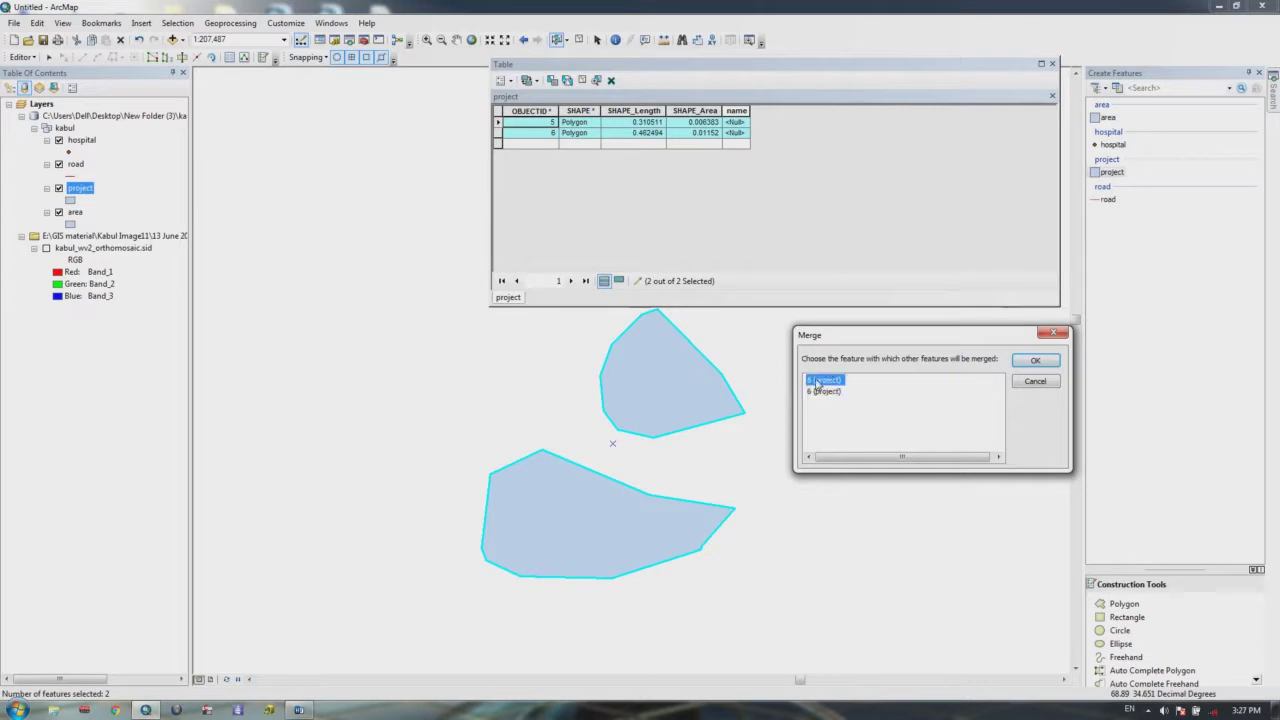
click(824, 391)
click(818, 381)
click(823, 392)
click(822, 381)
click(823, 391)
Step: Keep feature 5 as the target and merge both polygons into it
click(822, 381)
click(823, 392)
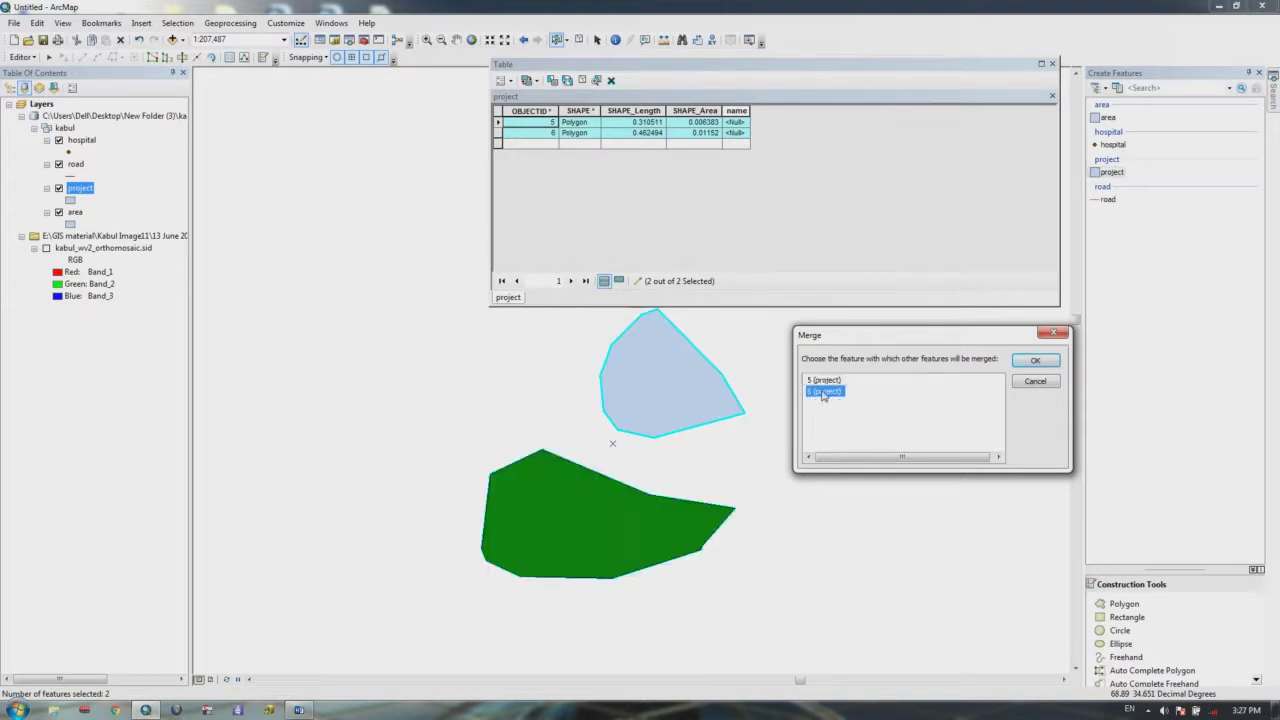
click(823, 381)
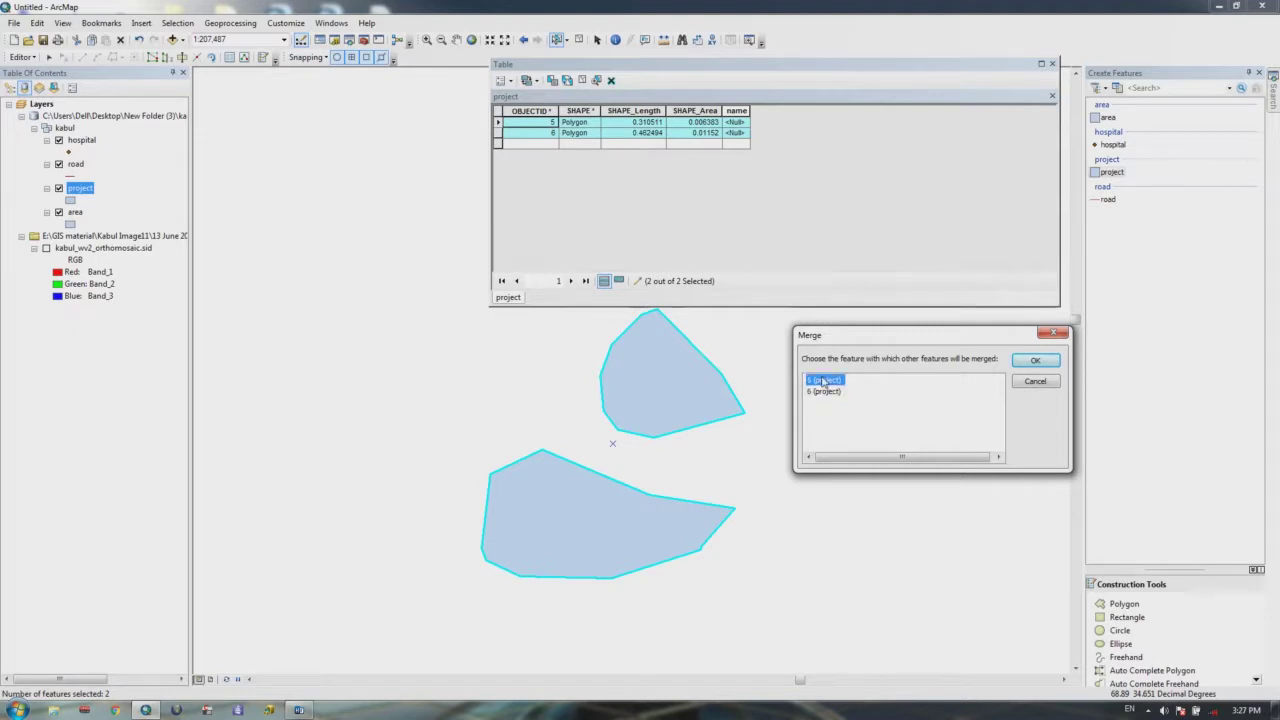
click(825, 393)
click(824, 381)
click(825, 381)
click(1036, 361)
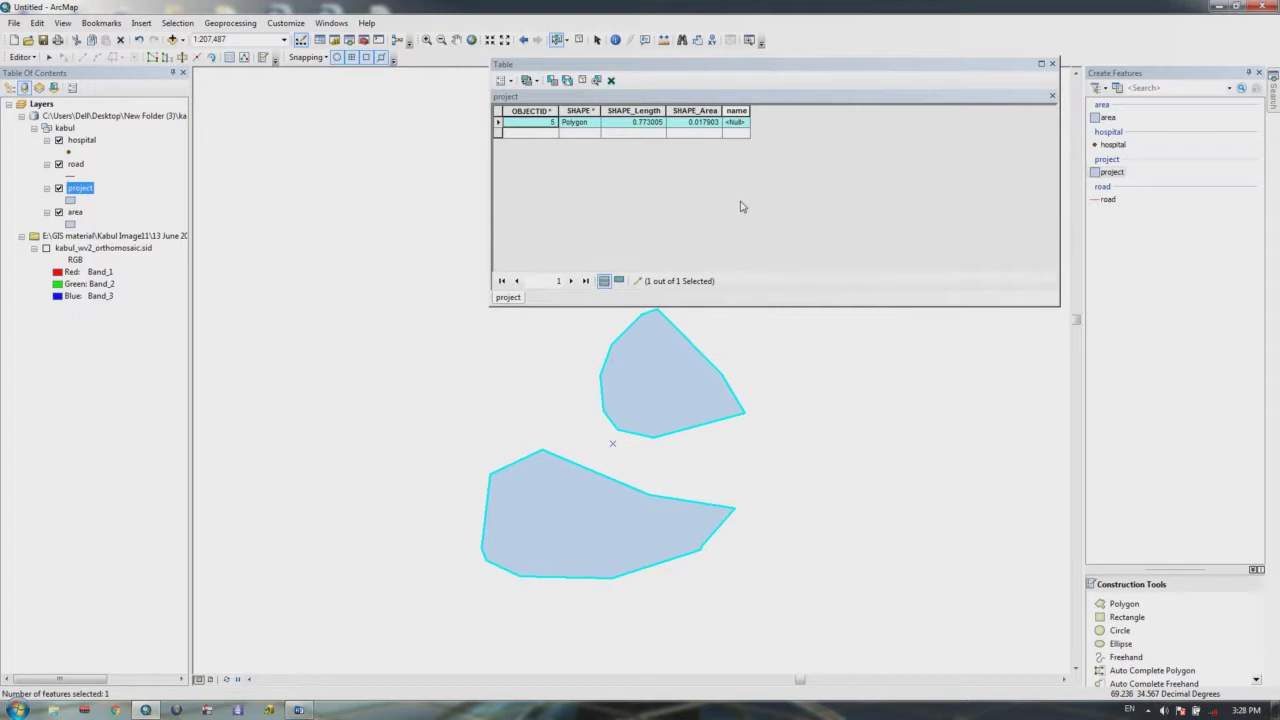
Step: Close the attribute table and display the merged project polygon's vertices with the Edit Tool
click(1052, 64)
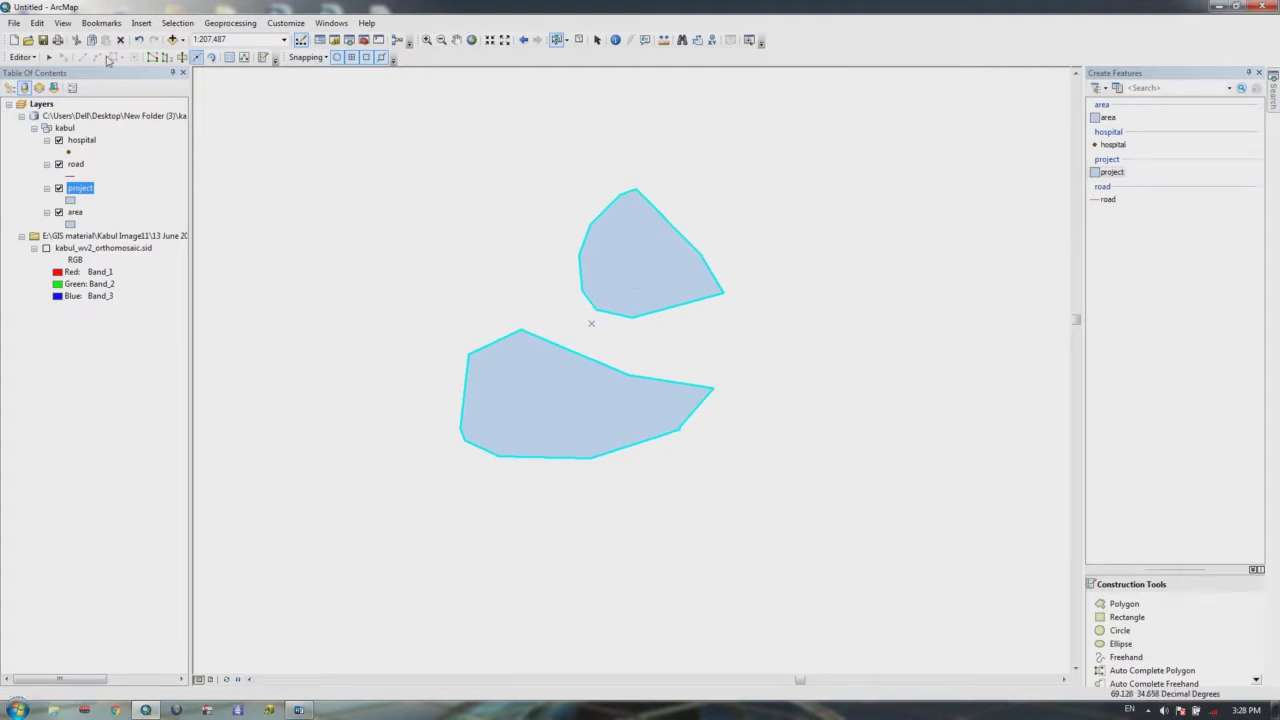
click(48, 57)
click(767, 236)
double_click(609, 262)
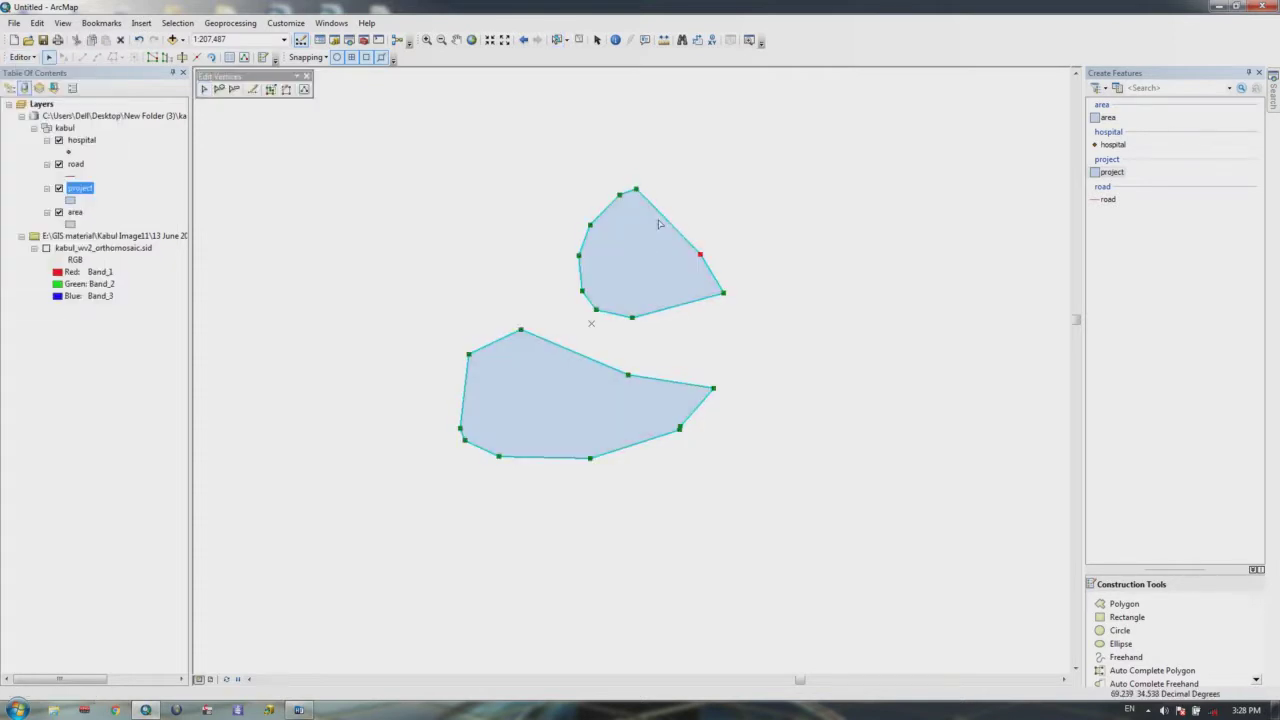
click(743, 289)
Step: Select the merged two-part polygon as one feature and nudge it slightly down-left
click(710, 290)
click(707, 291)
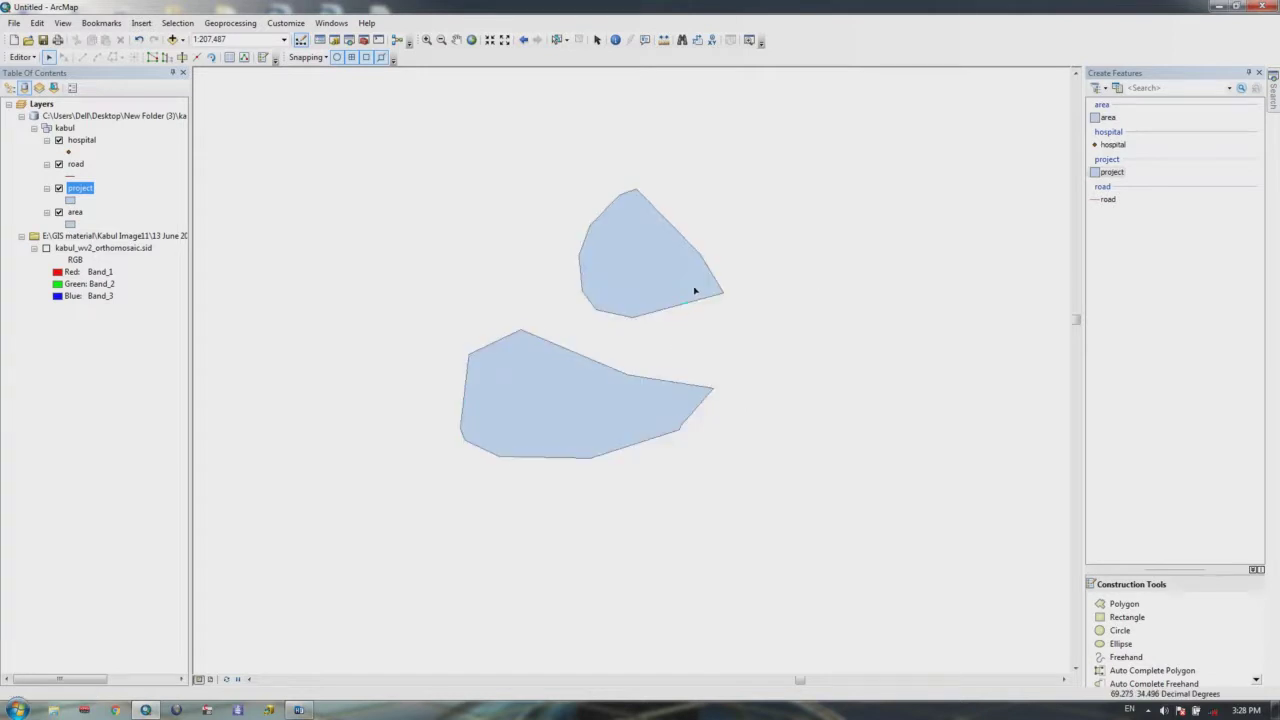
drag(694, 286, 666, 291)
click(647, 301)
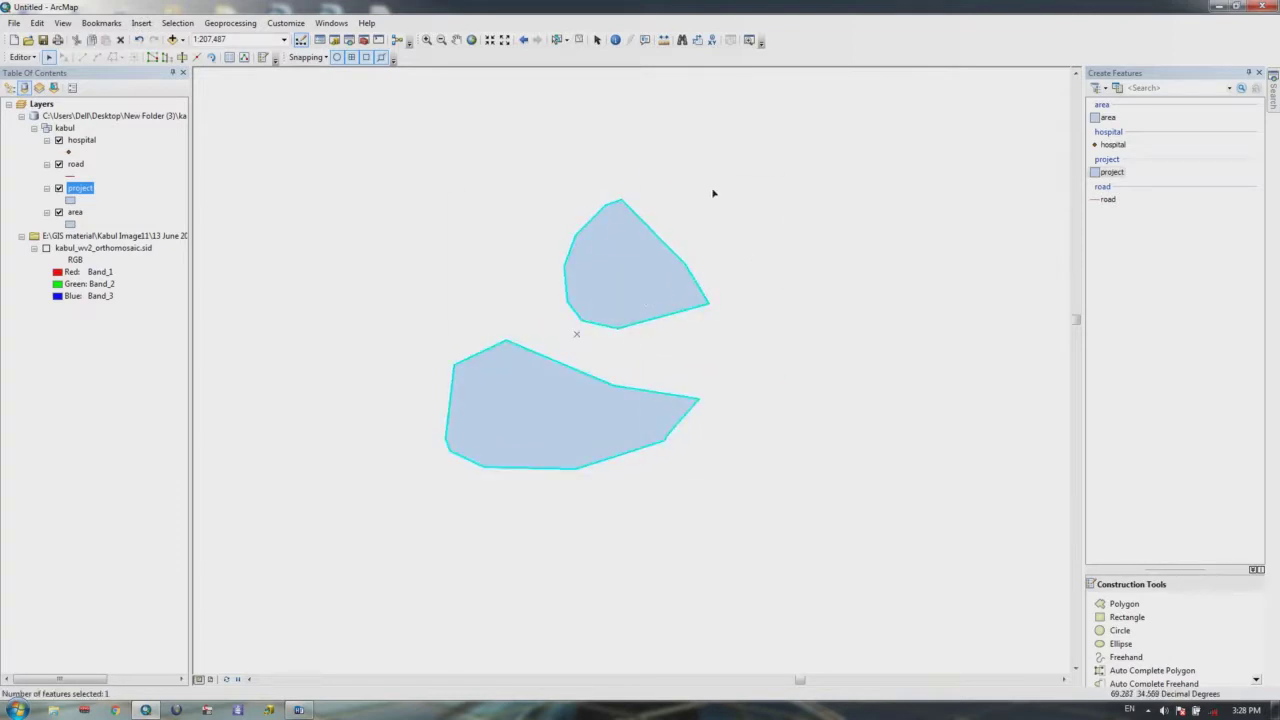
Step: Explode the merged project feature with Advanced Editing's Explode Multipart Feature
right_click(513, 30)
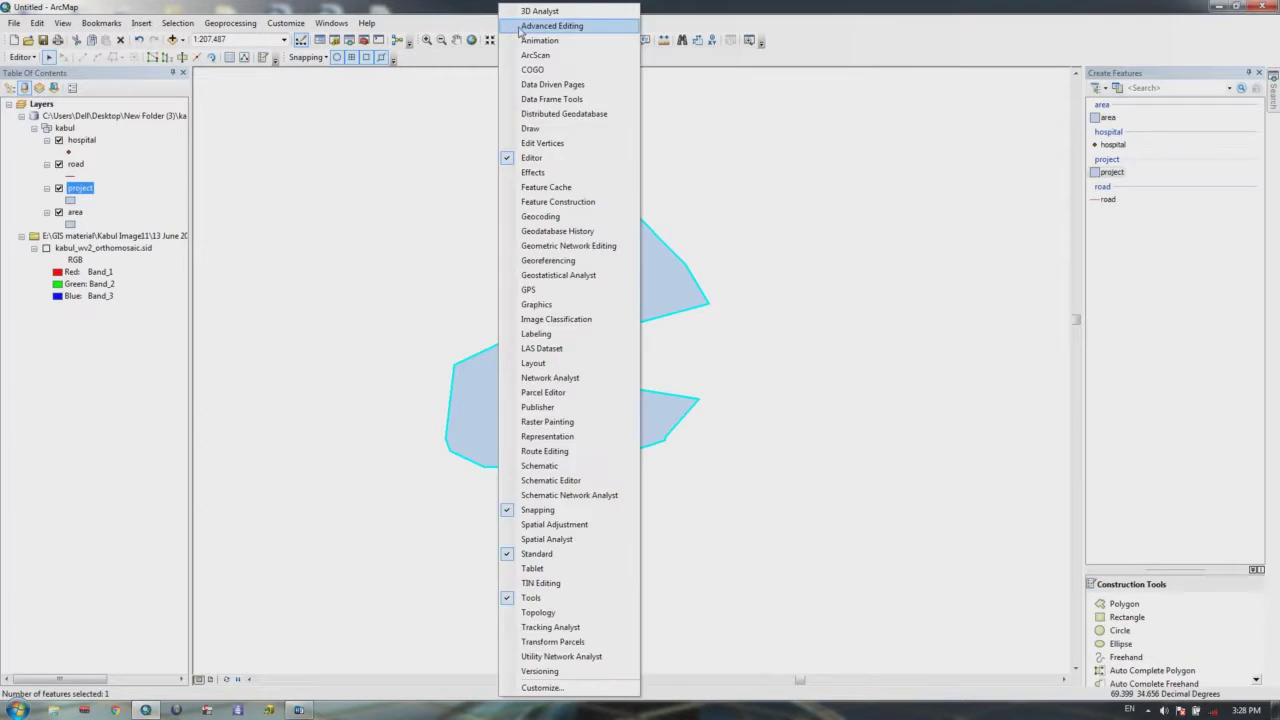
click(522, 27)
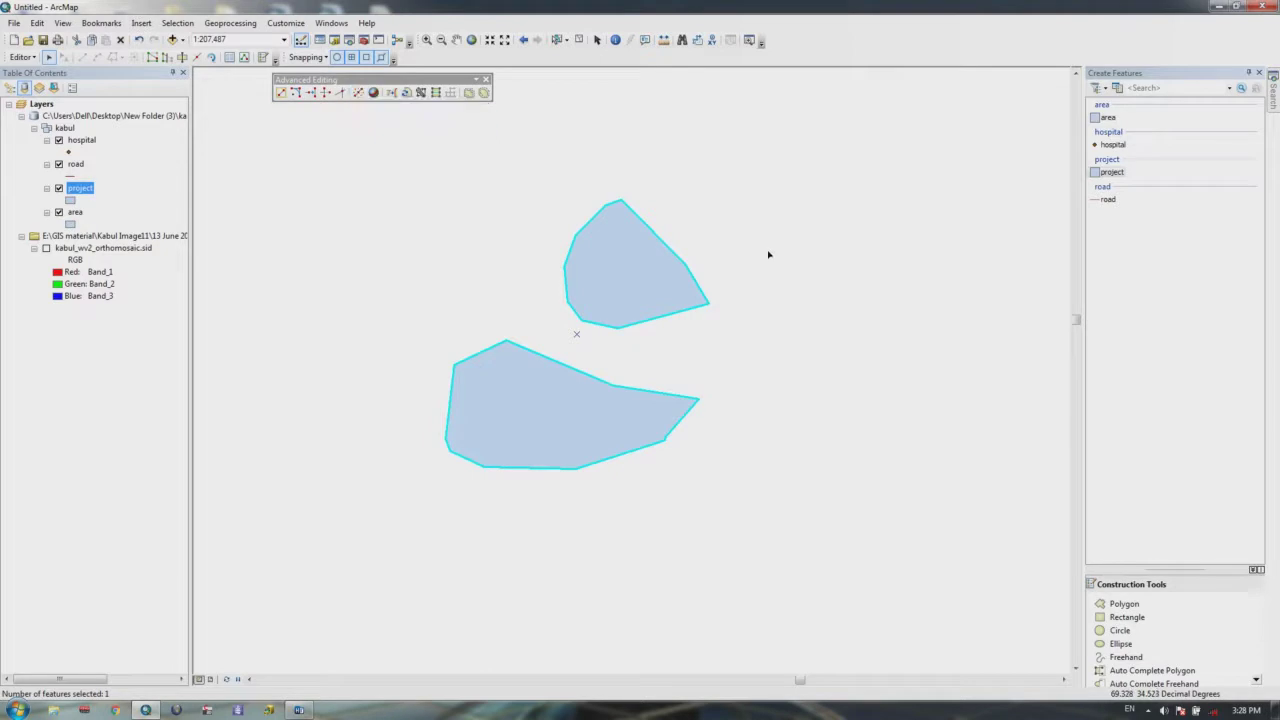
click(362, 96)
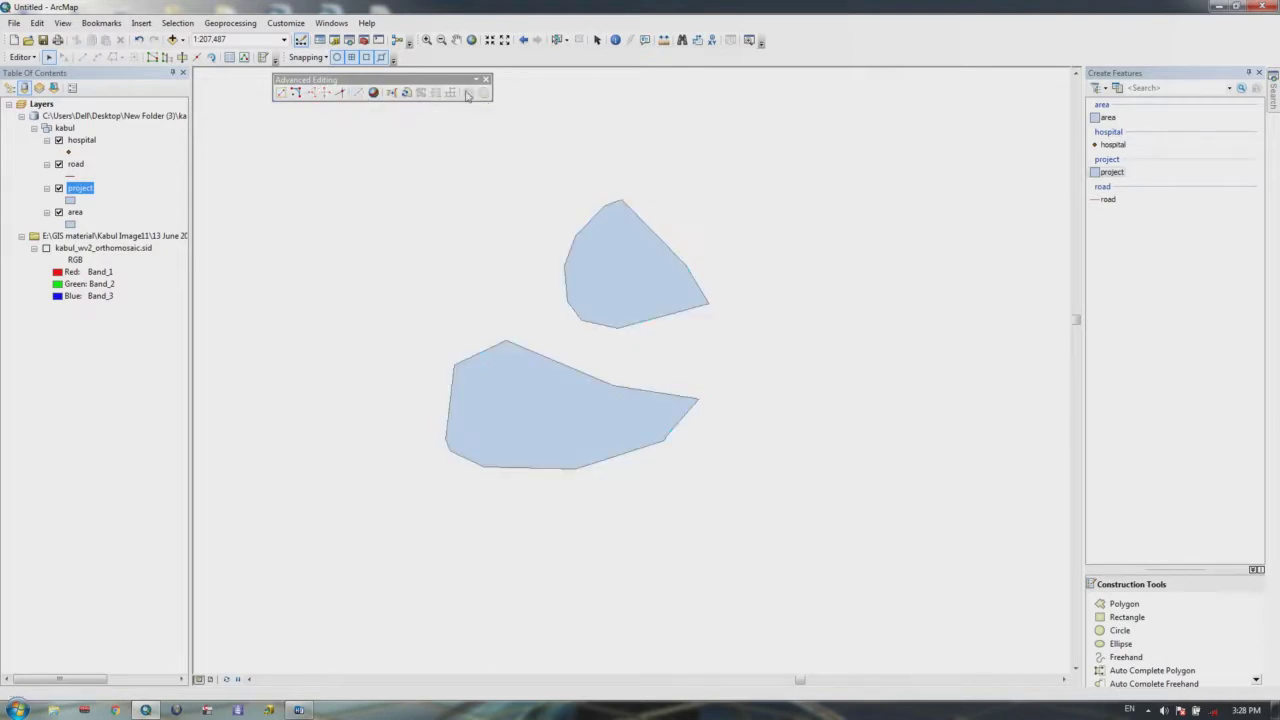
click(486, 80)
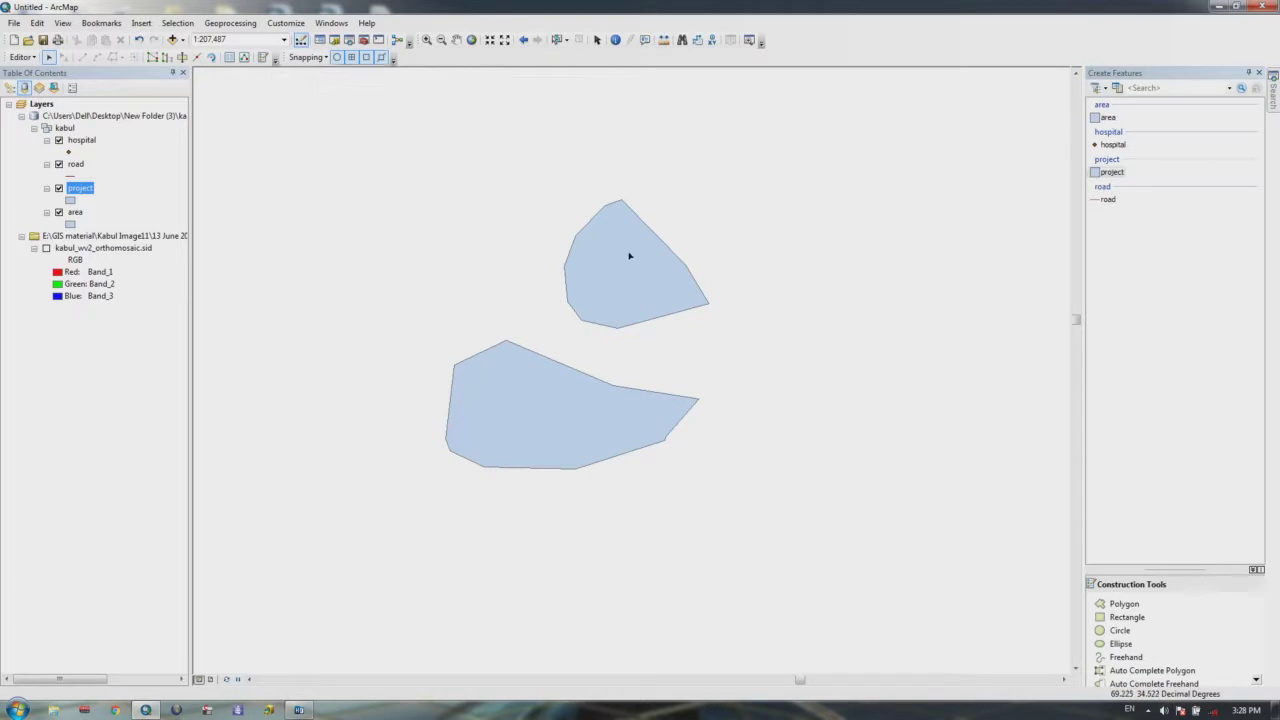
Step: Select the upper polygon alone to confirm separation, then box-select both project polygons
click(630, 257)
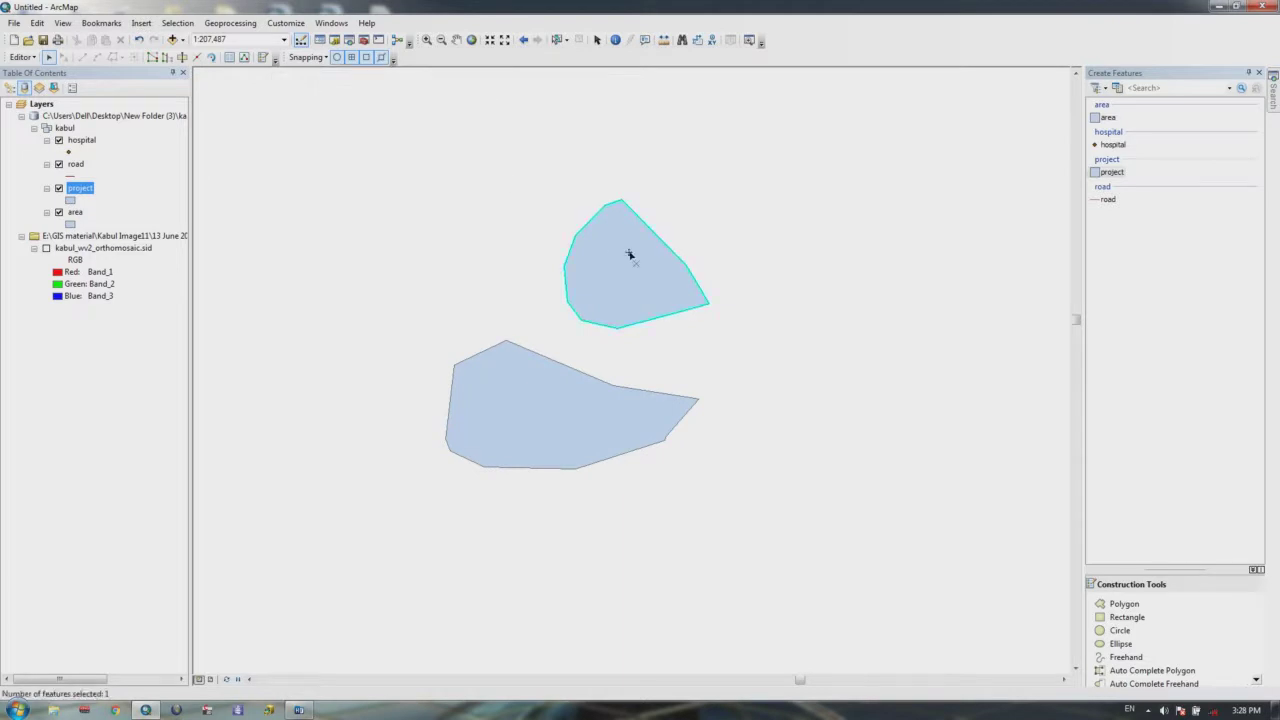
click(714, 223)
drag(731, 199, 443, 523)
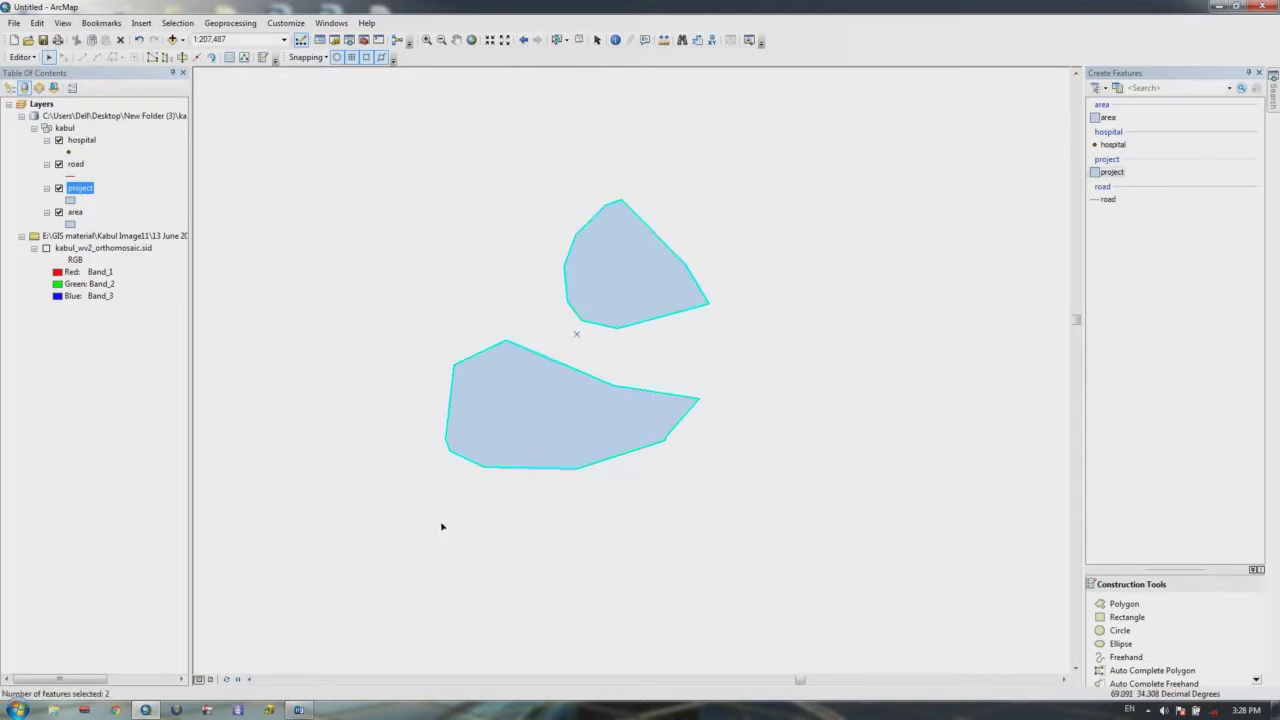
click(22, 57)
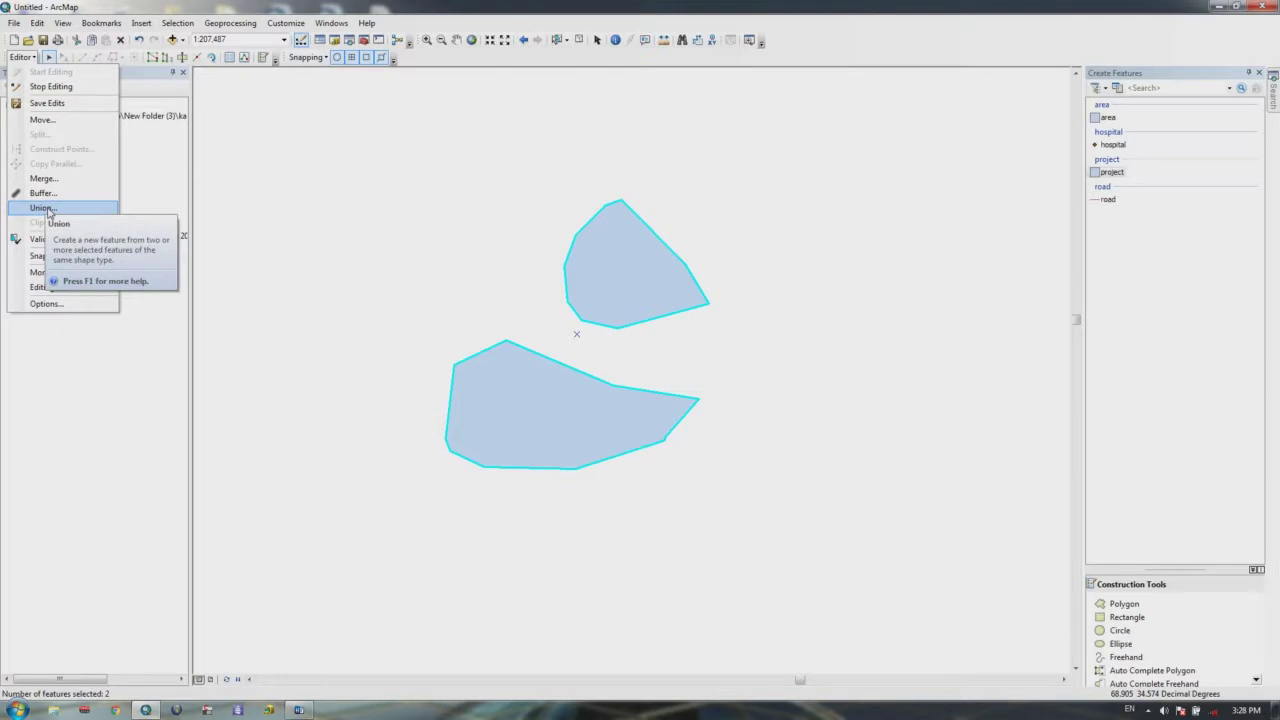
Step: Cancel the Union prompt and open the project layer's attribute table showing polygons 7 and 8
click(47, 210)
drag(681, 314, 895, 177)
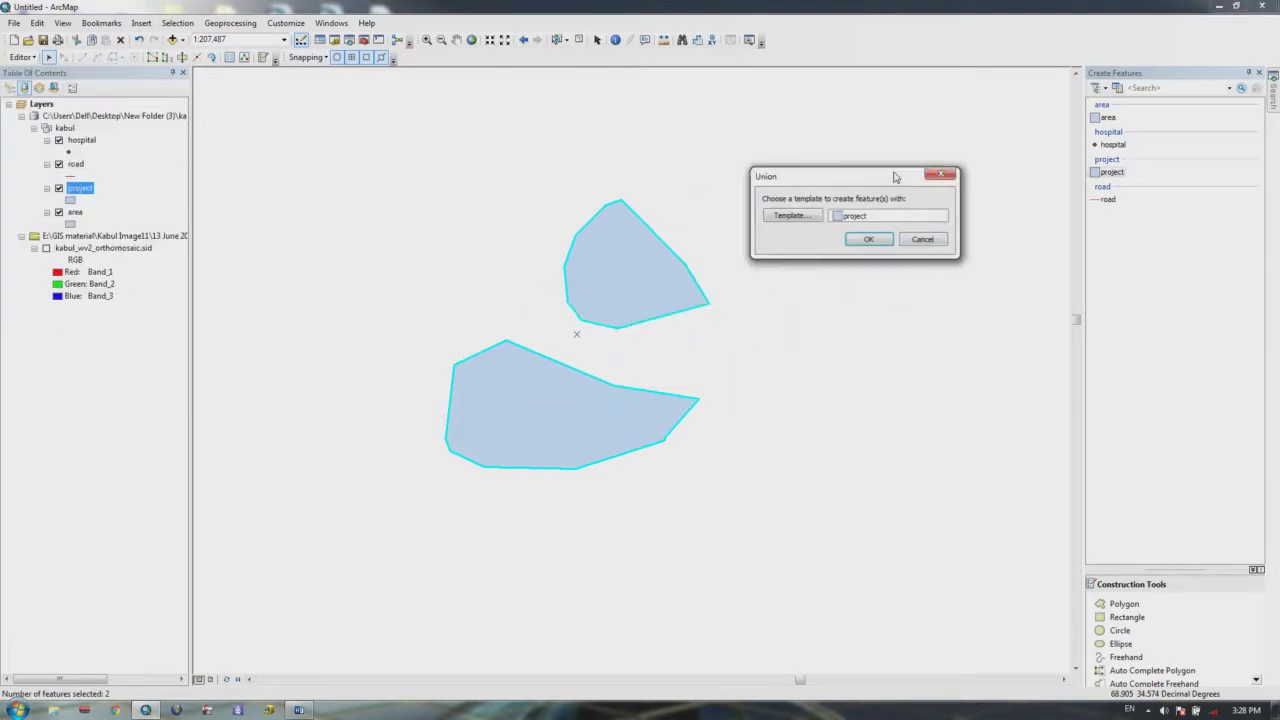
click(792, 215)
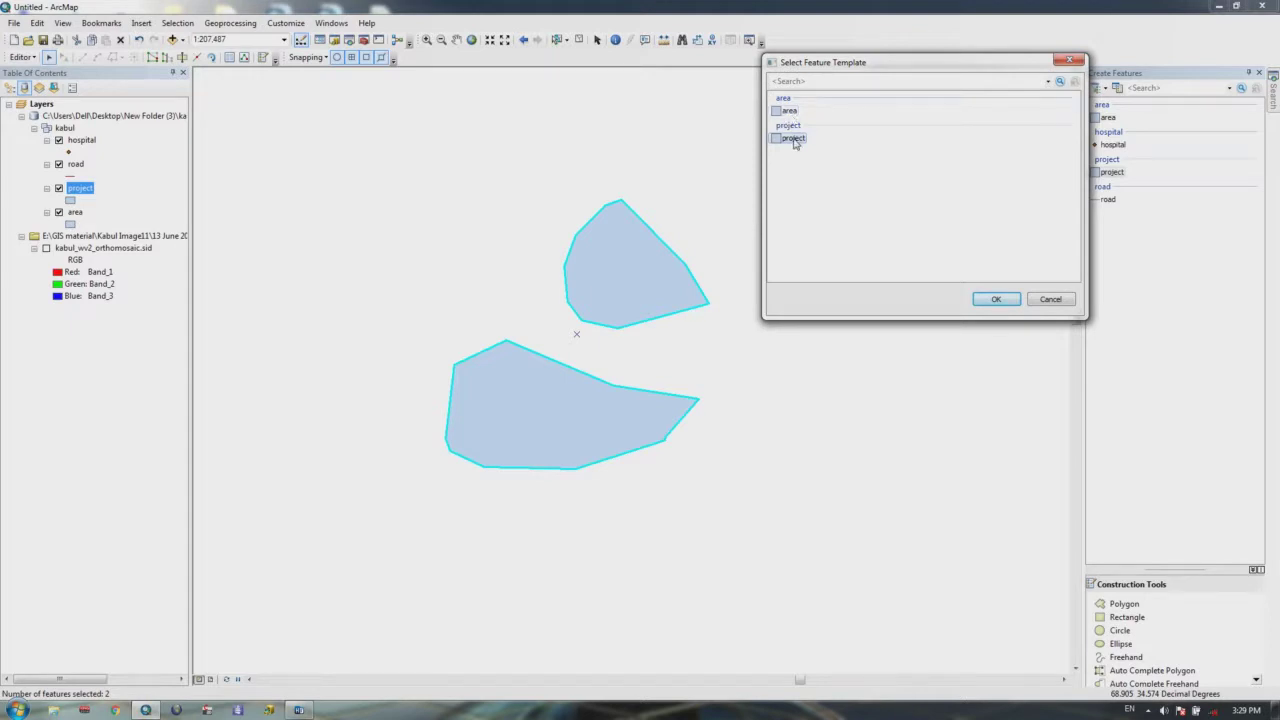
click(1069, 61)
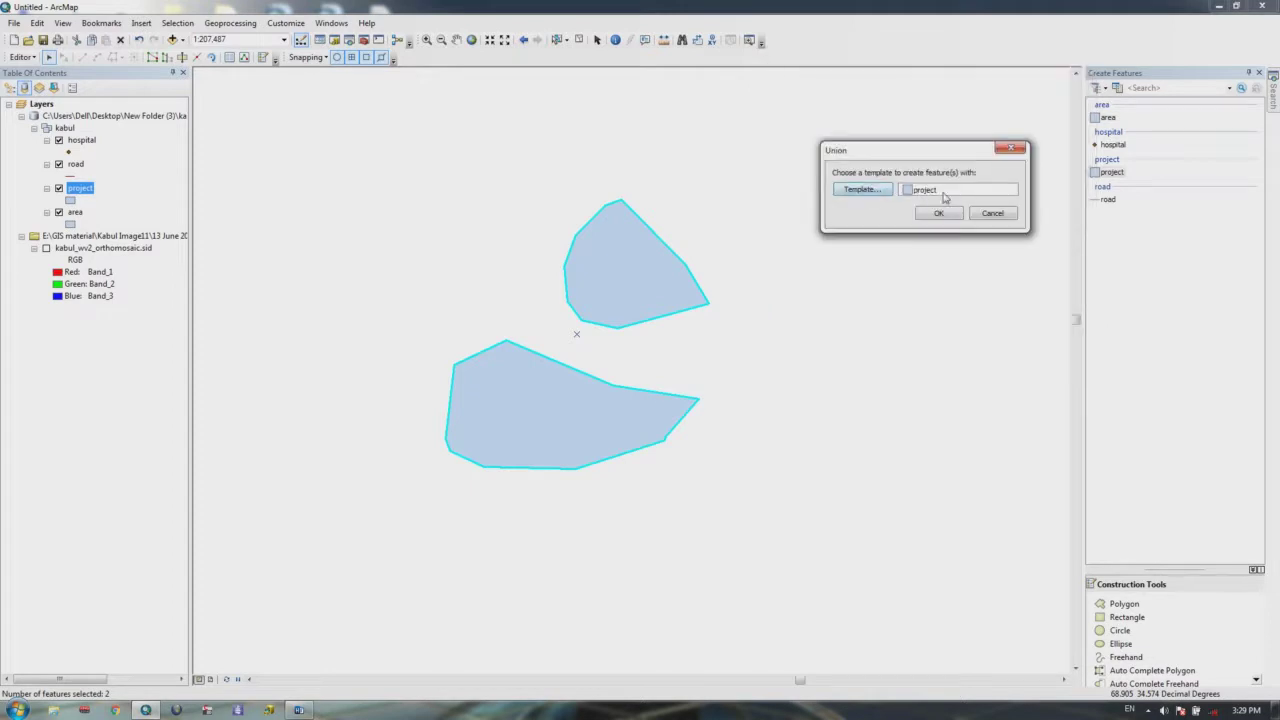
click(58, 189)
click(1015, 151)
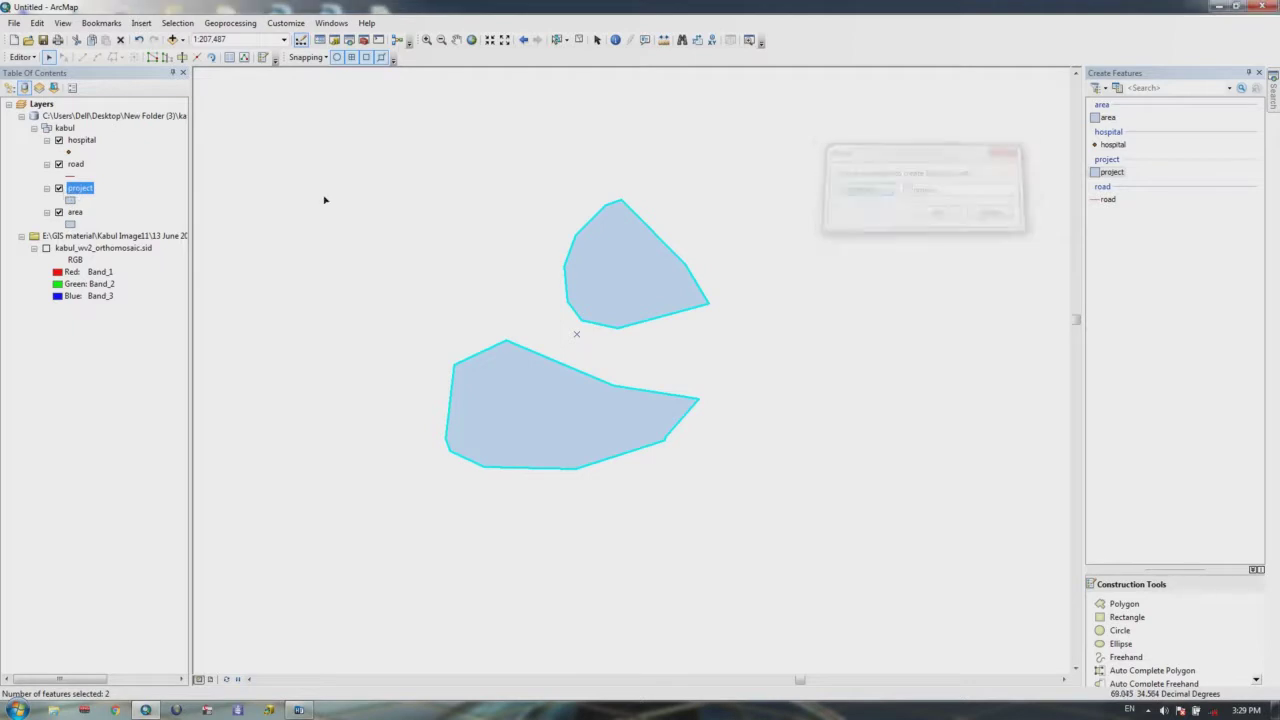
right_click(89, 188)
click(130, 225)
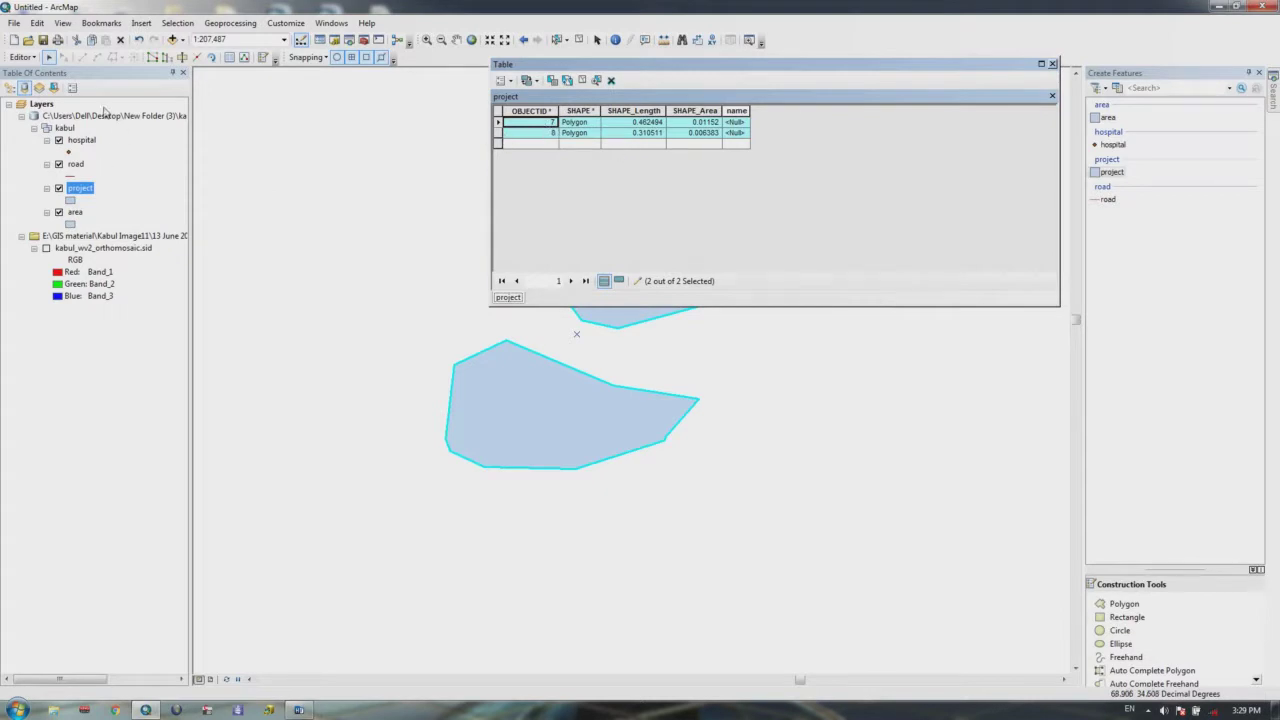
Step: Union polygons 7 and 8 with the project template, adding record 9 (Shape_Area 0.017903)
click(21, 57)
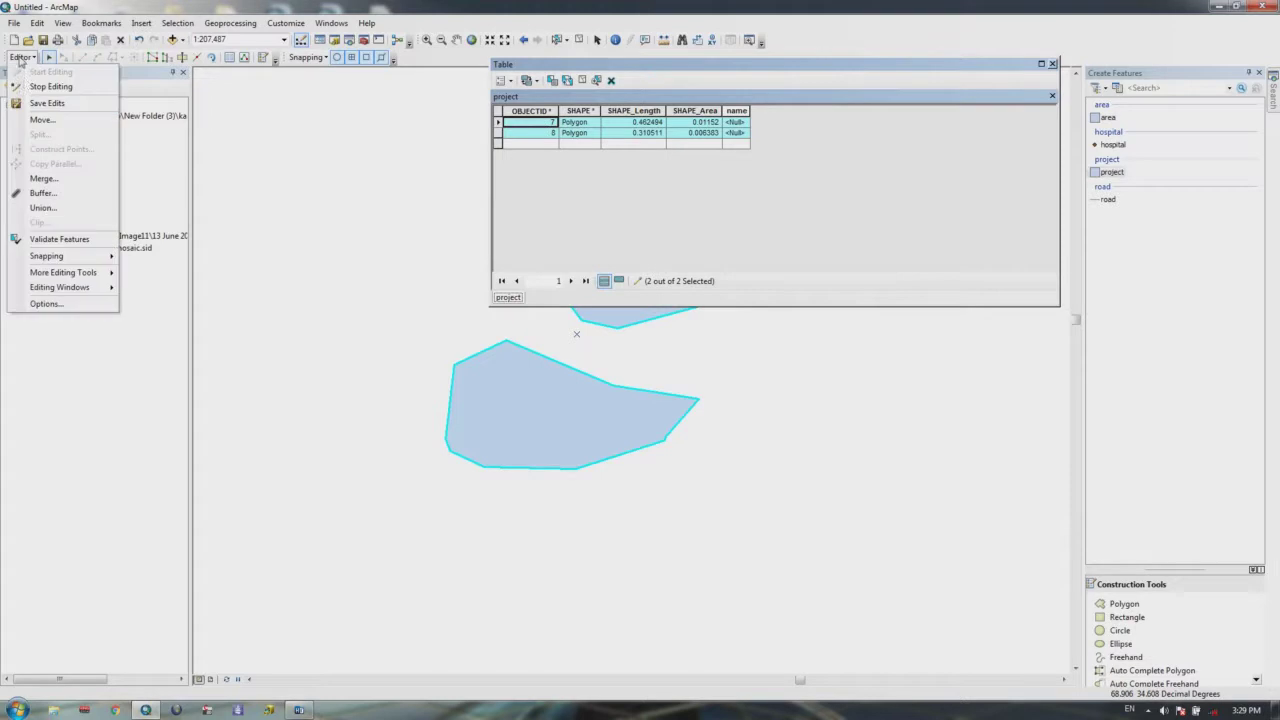
click(43, 207)
drag(612, 313, 947, 411)
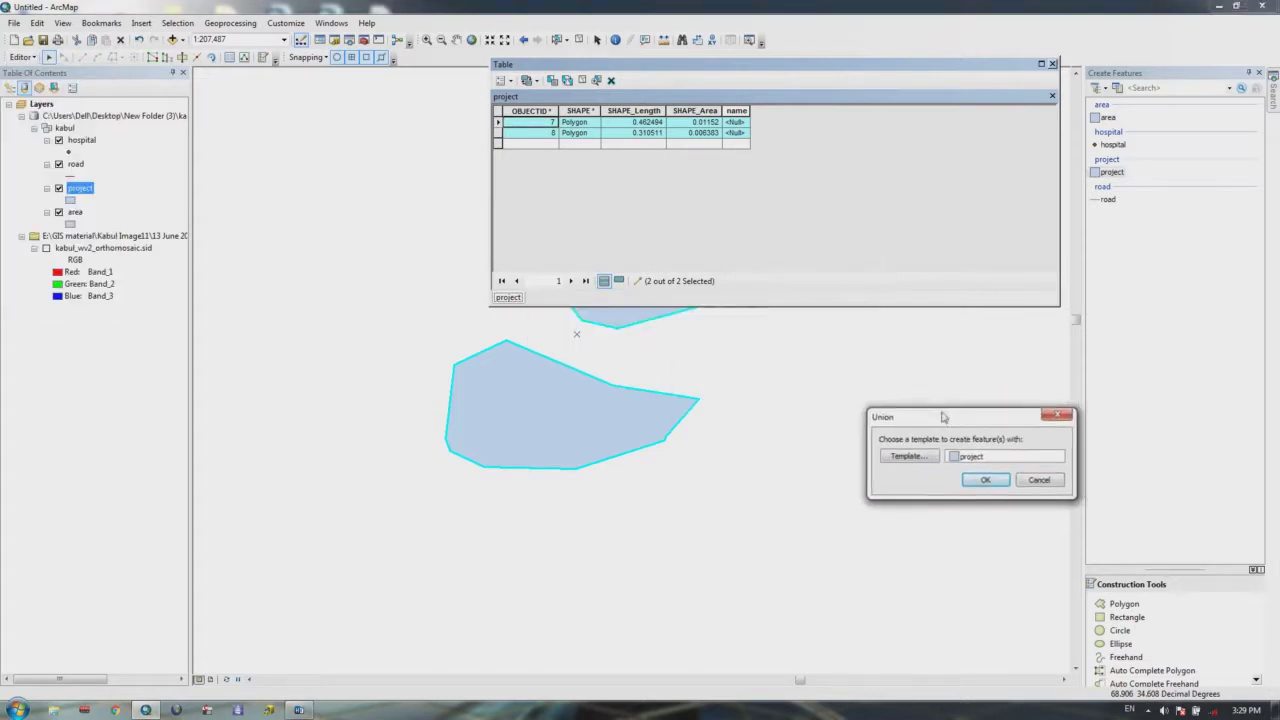
click(984, 476)
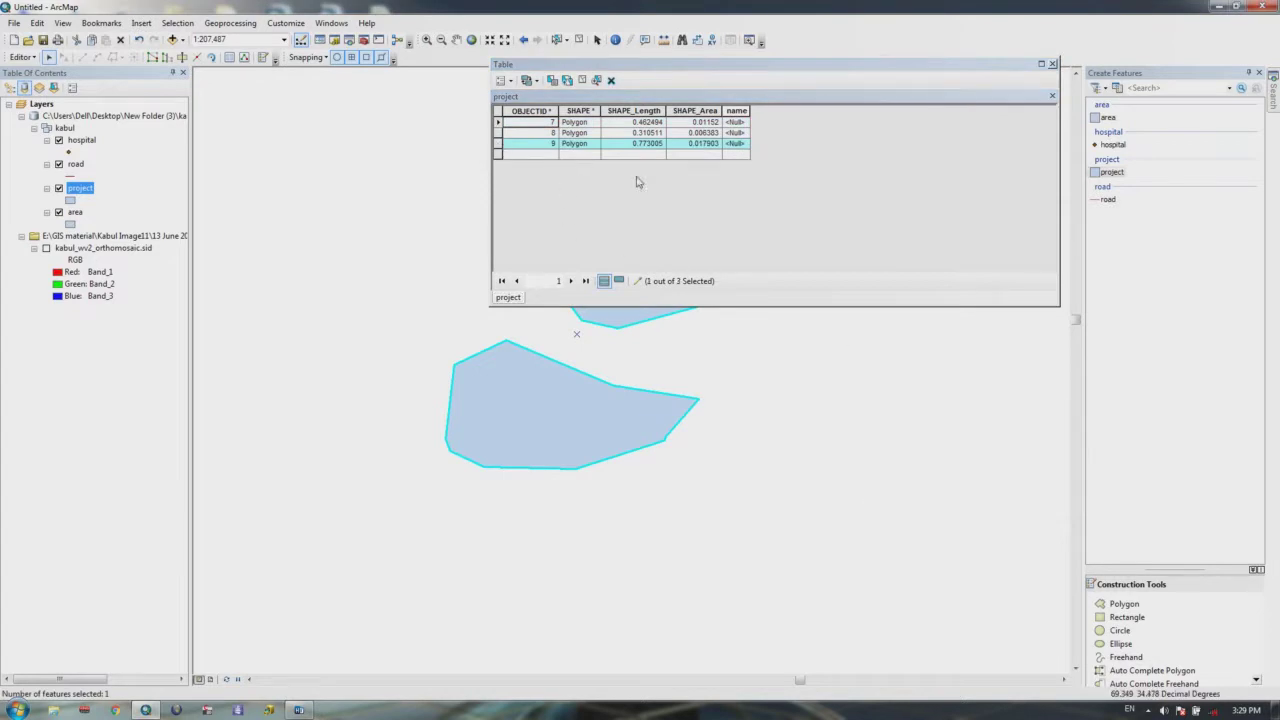
drag(718, 66, 728, 418)
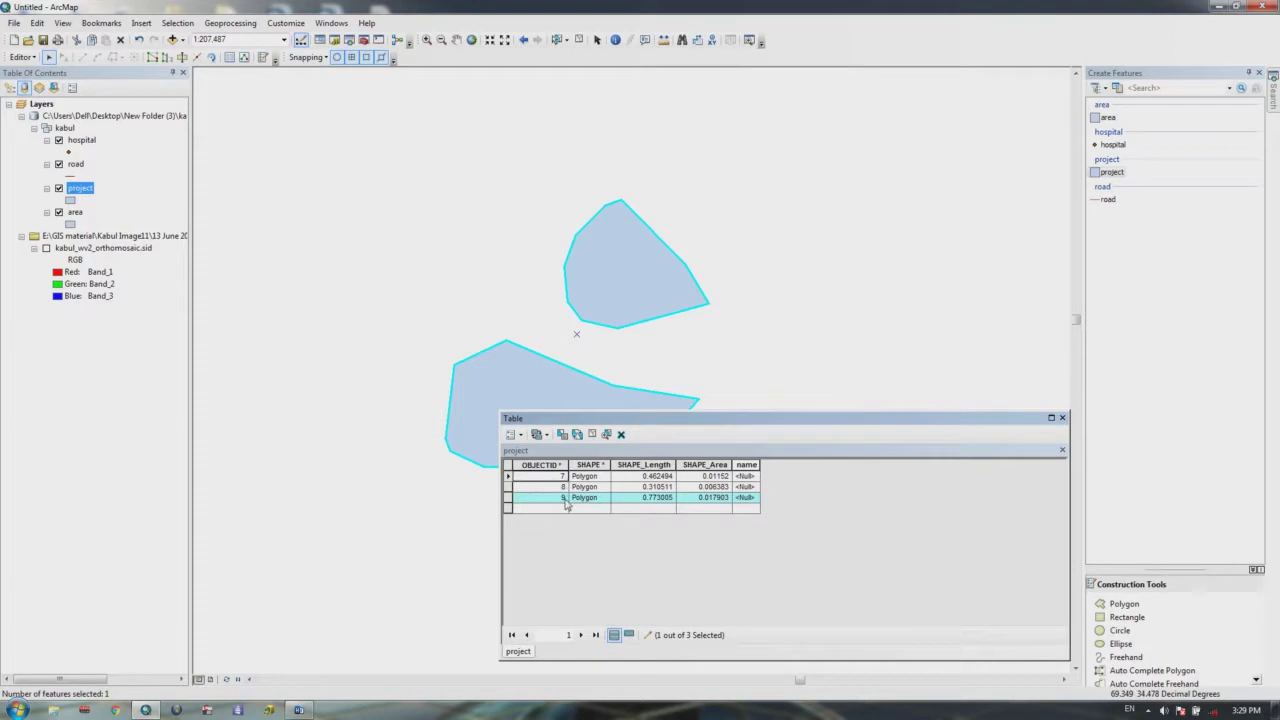
Step: Drag polygon 8 up-right and polygons 7 and 9 up-left, then undo that last move
click(786, 335)
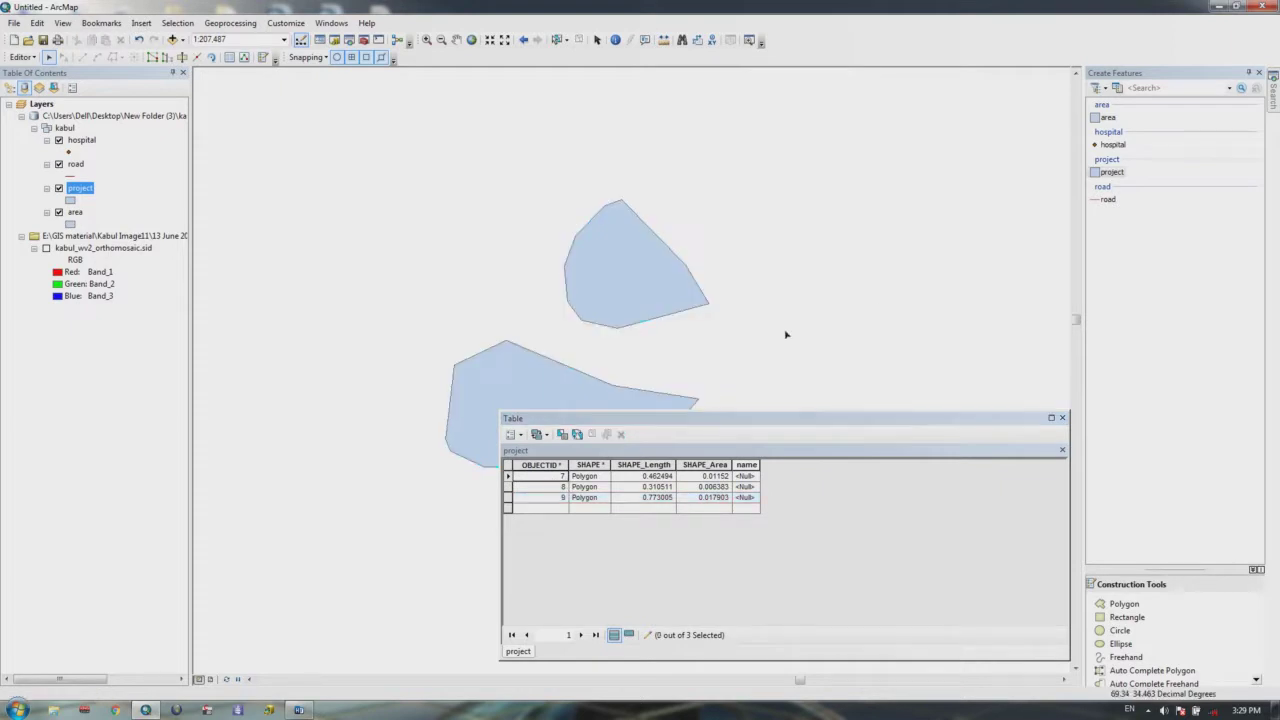
click(663, 280)
drag(663, 280, 763, 192)
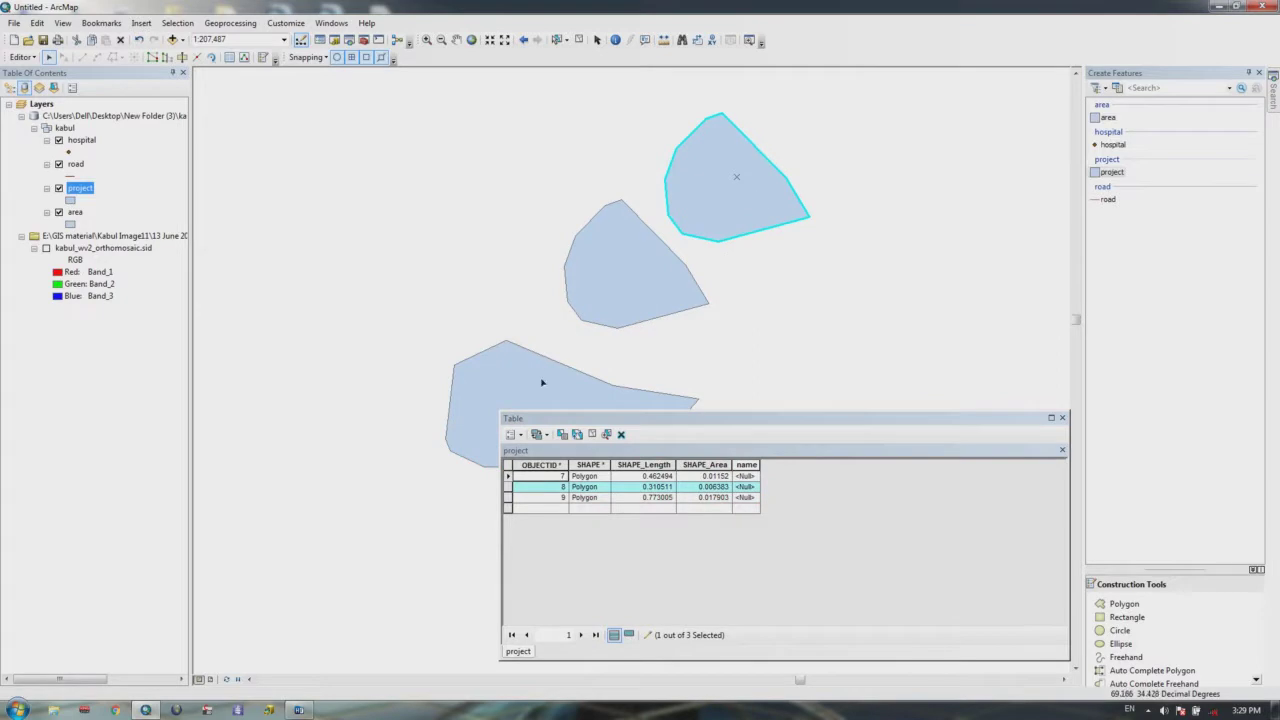
click(542, 382)
shift+click(600, 285)
drag(537, 379, 497, 323)
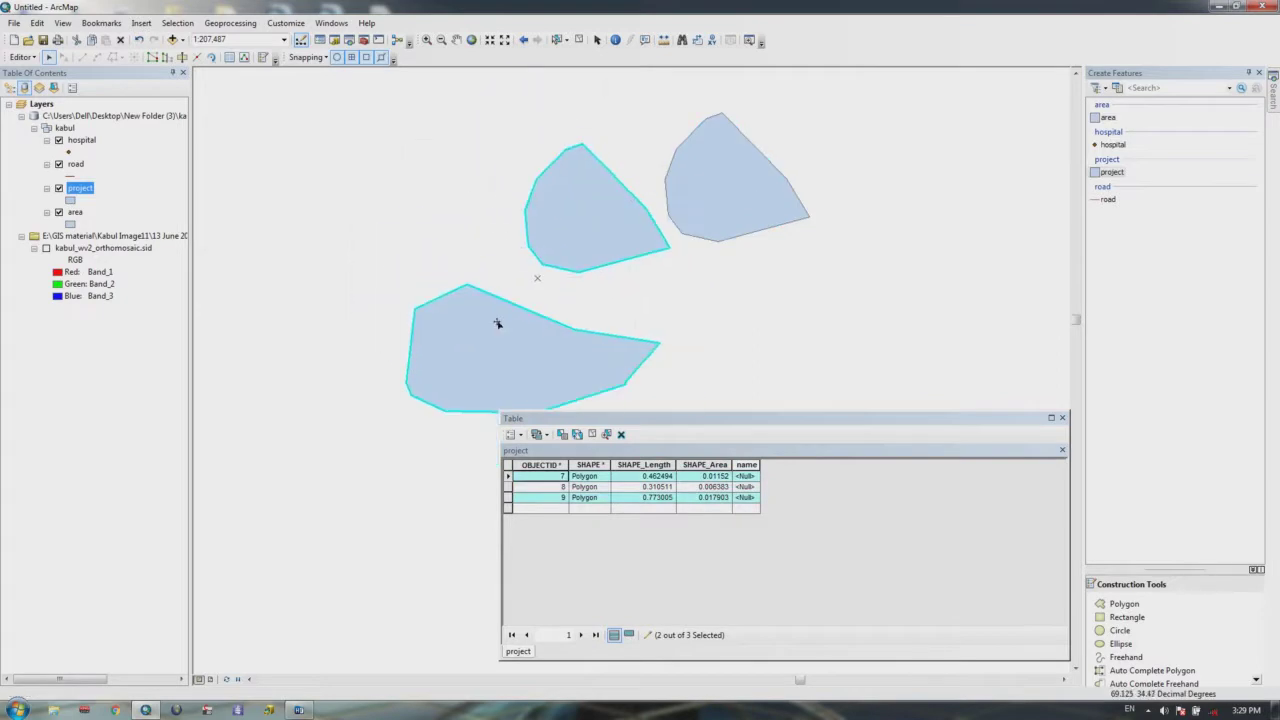
key(ctrl+z)
Step: Drag polygon 7 up-left to reveal merged polygon 9, then select each polygon in turn
drag(703, 428, 825, 500)
click(714, 428)
click(664, 433)
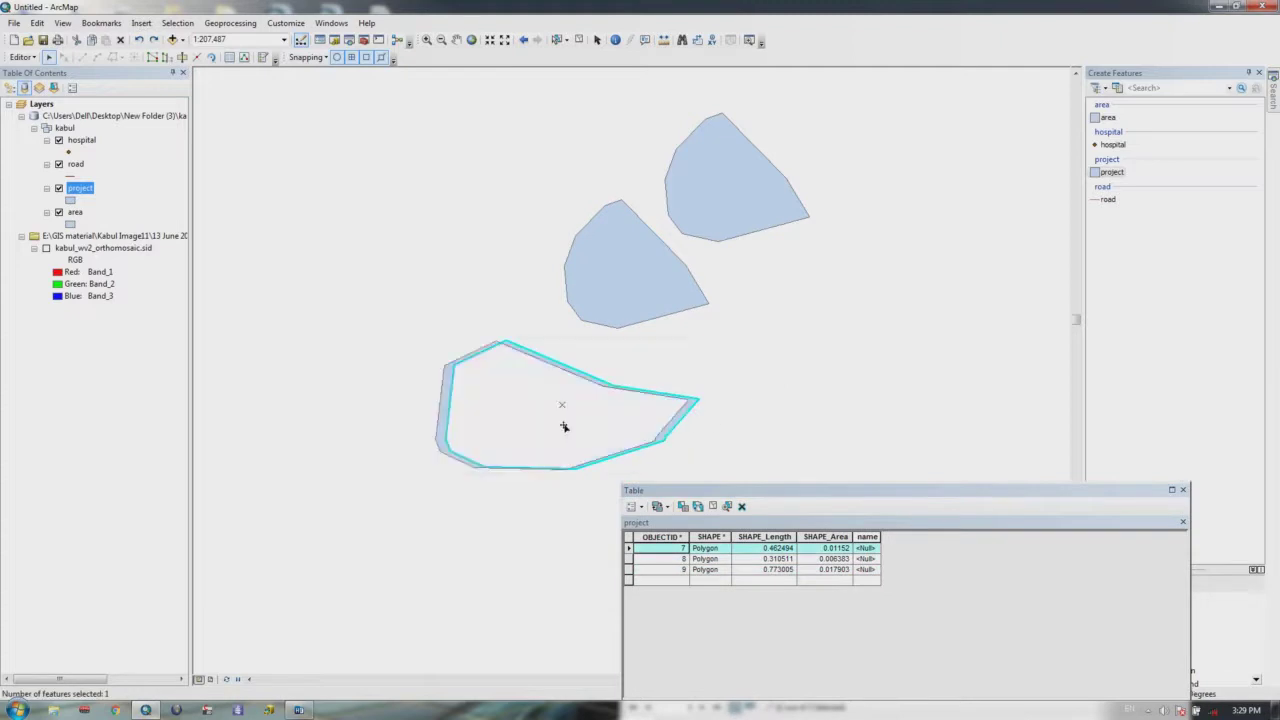
drag(598, 430, 403, 214)
click(828, 357)
click(608, 294)
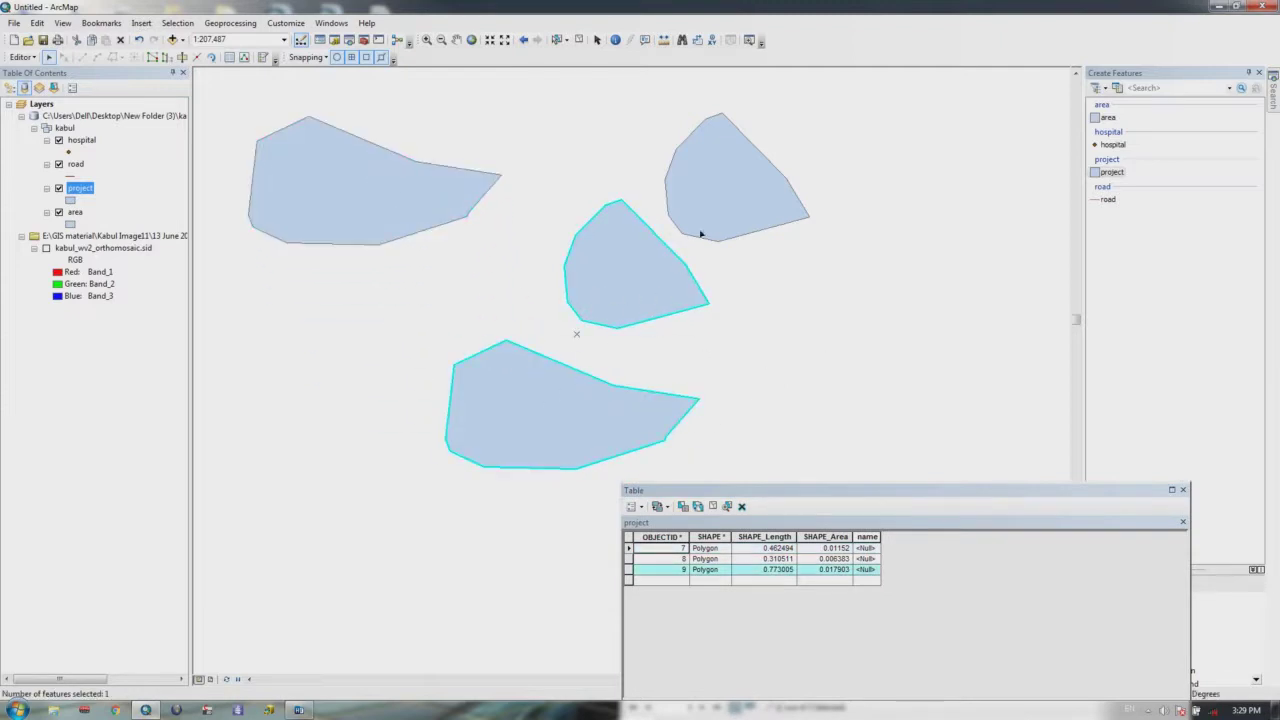
click(719, 201)
click(420, 191)
click(730, 183)
scroll(760, 287, up, 2)
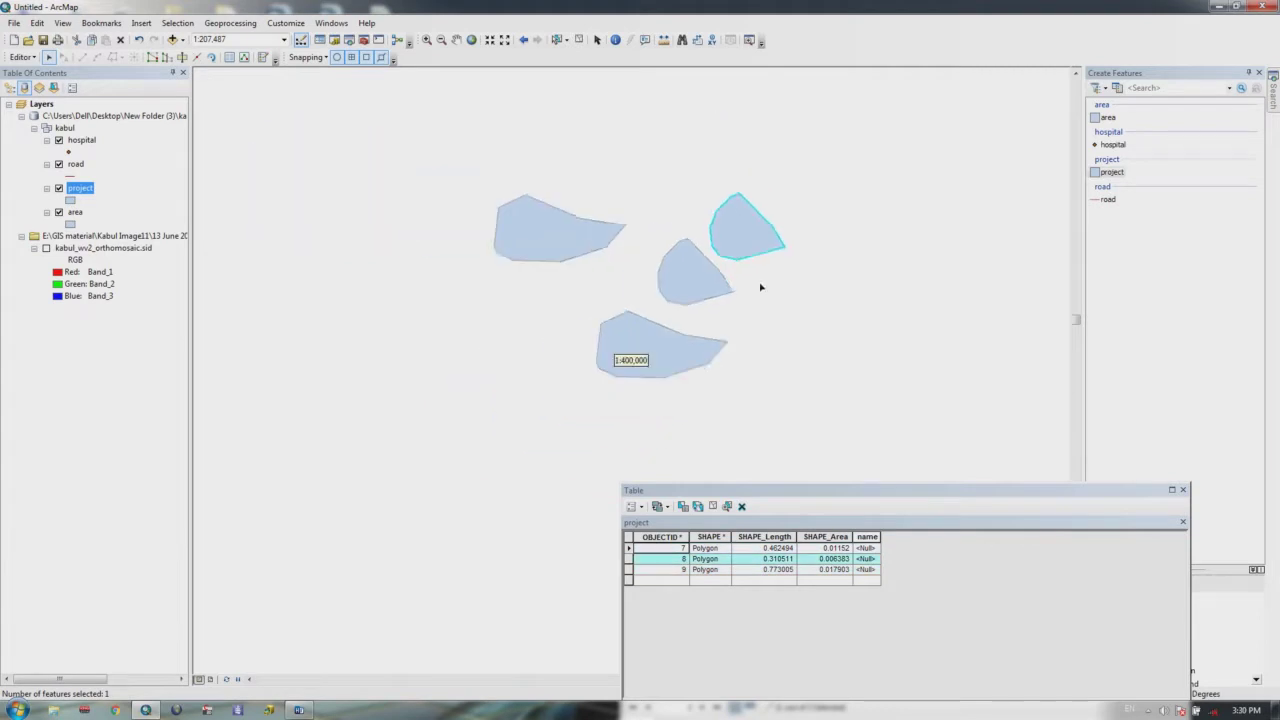
Step: Close the attribute table and delete all polygons with a box selection
click(1182, 489)
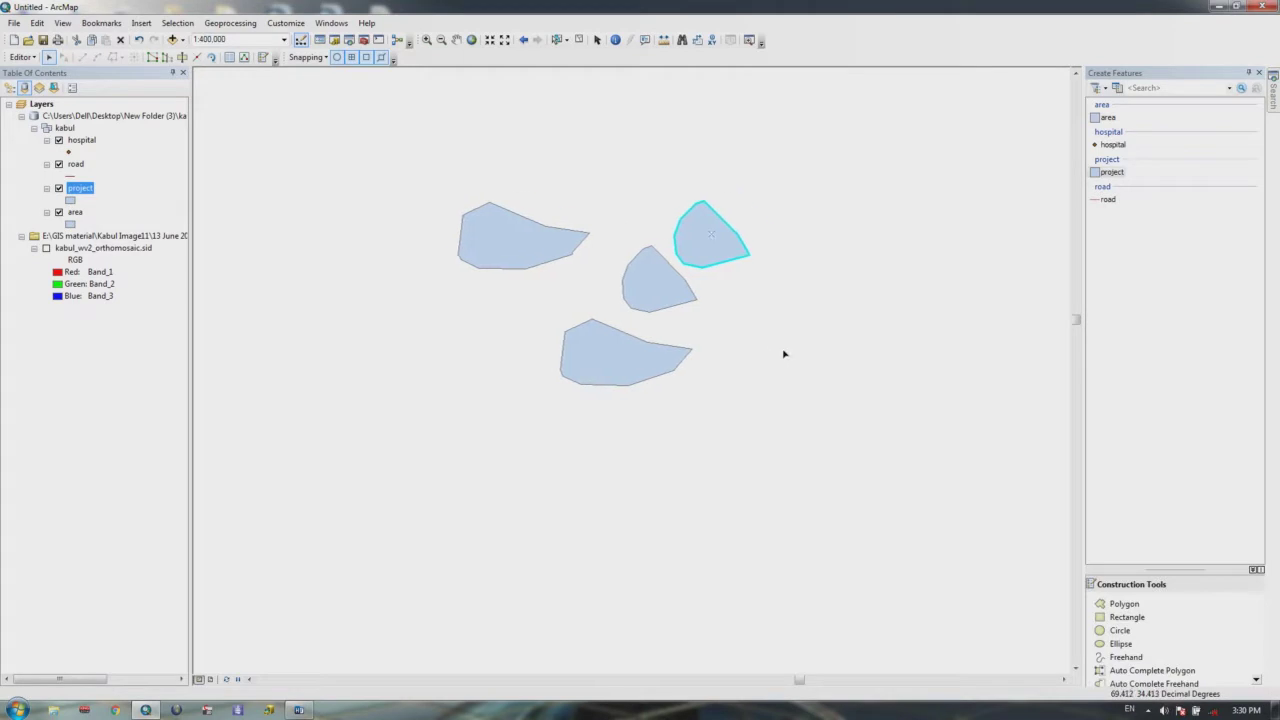
drag(826, 147, 418, 466)
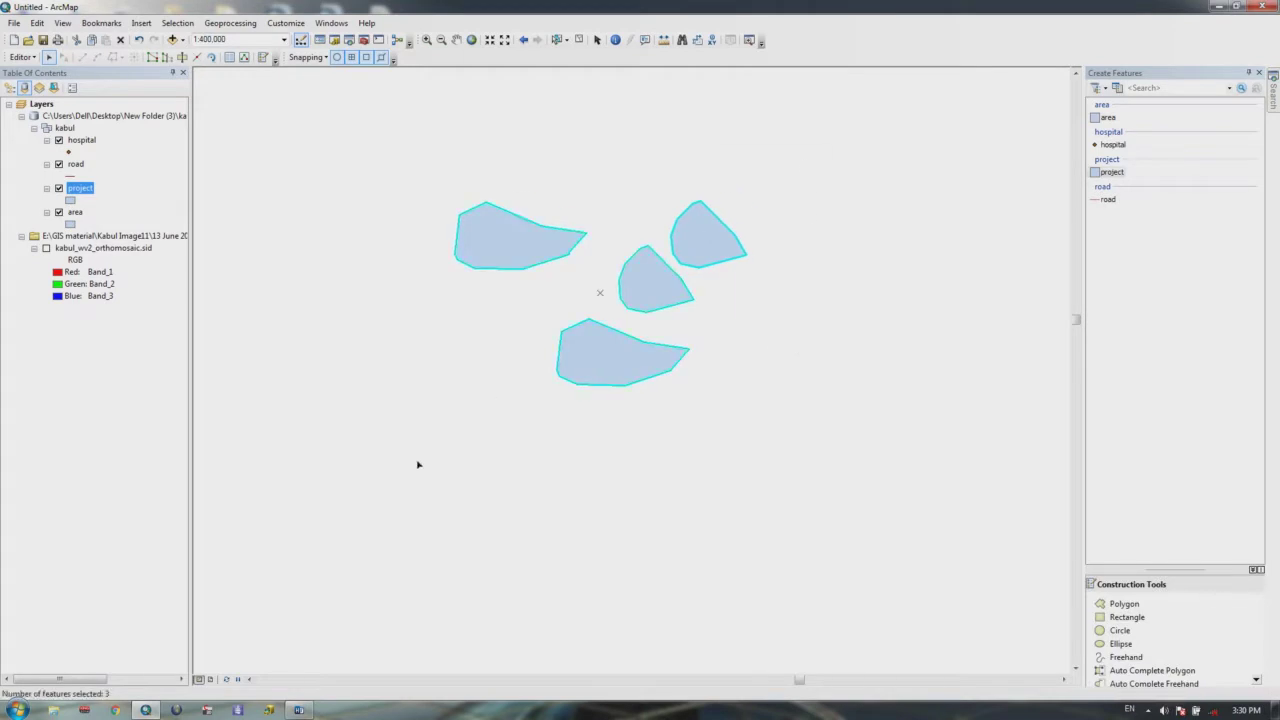
key(Delete)
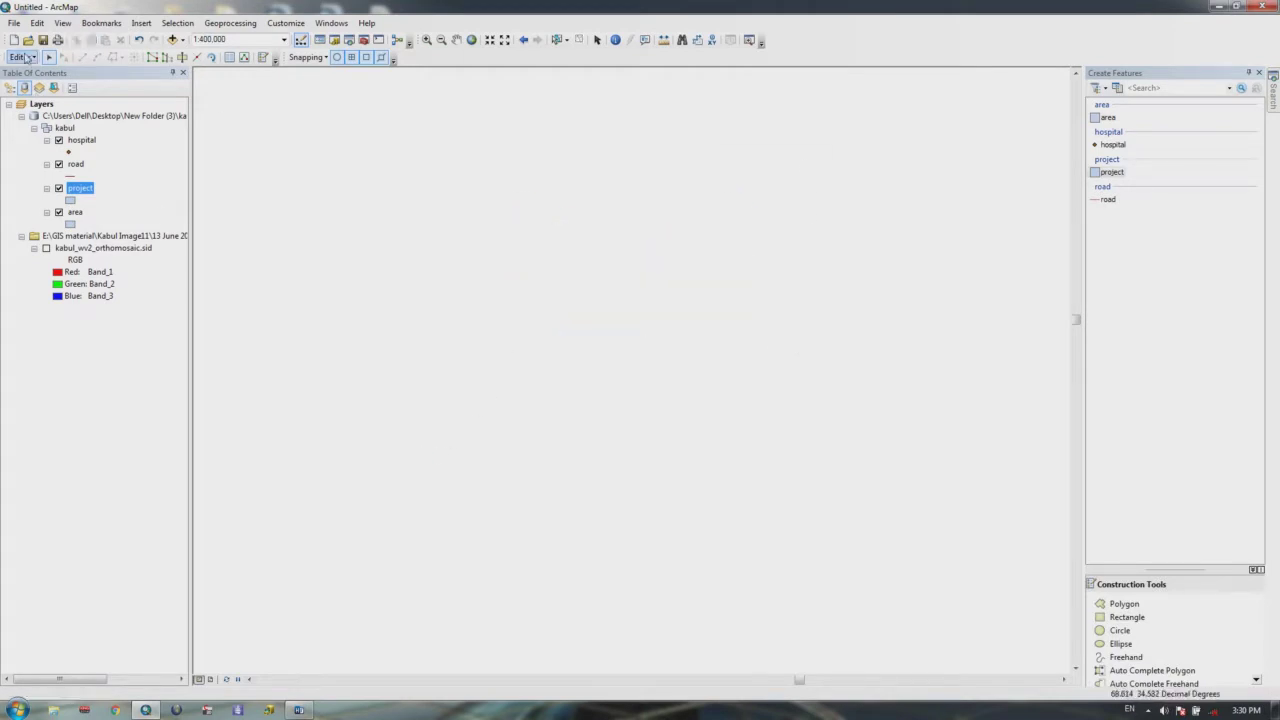
click(22, 57)
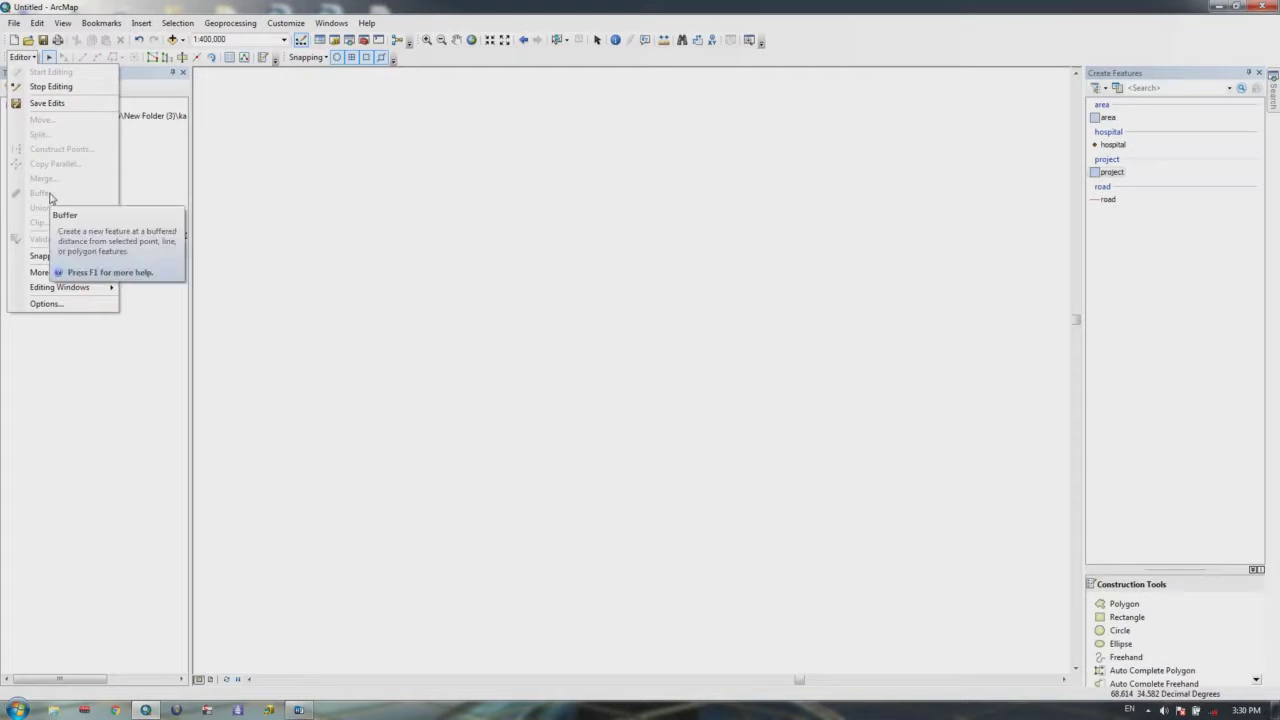
click(424, 228)
drag(1098, 174, 1100, 160)
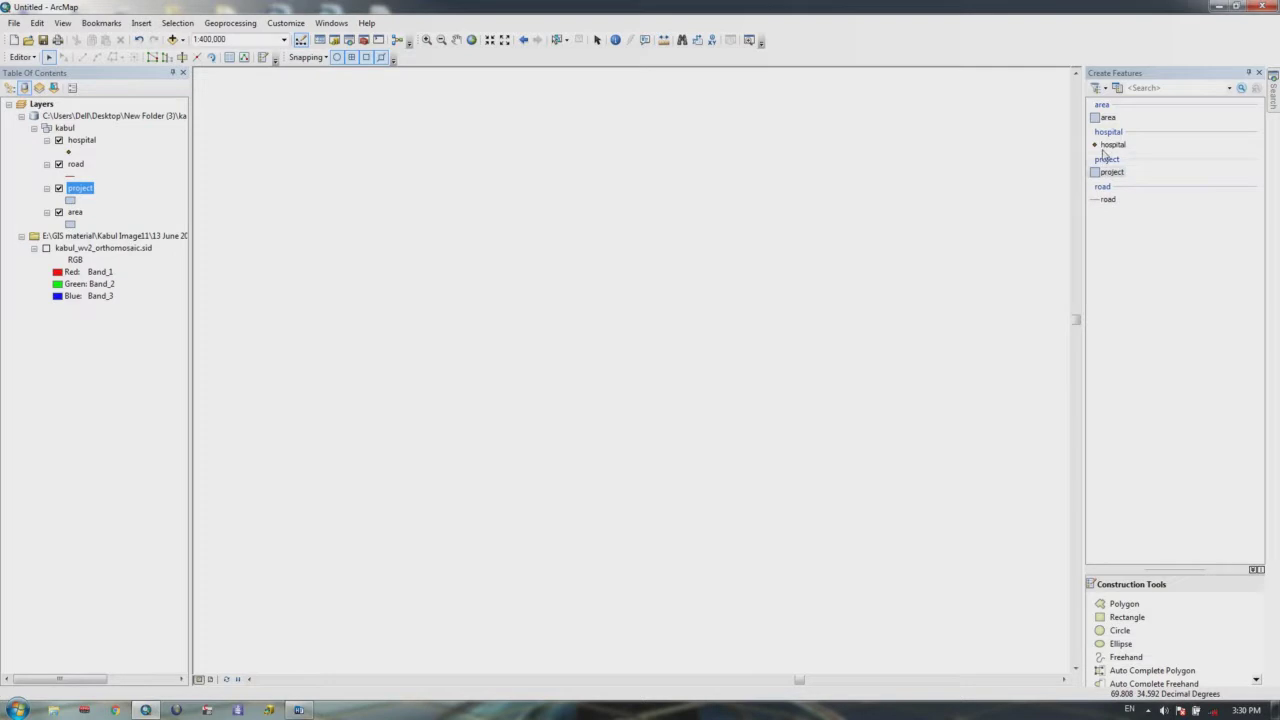
Step: Place a new hospital point on the map and select it
click(1112, 144)
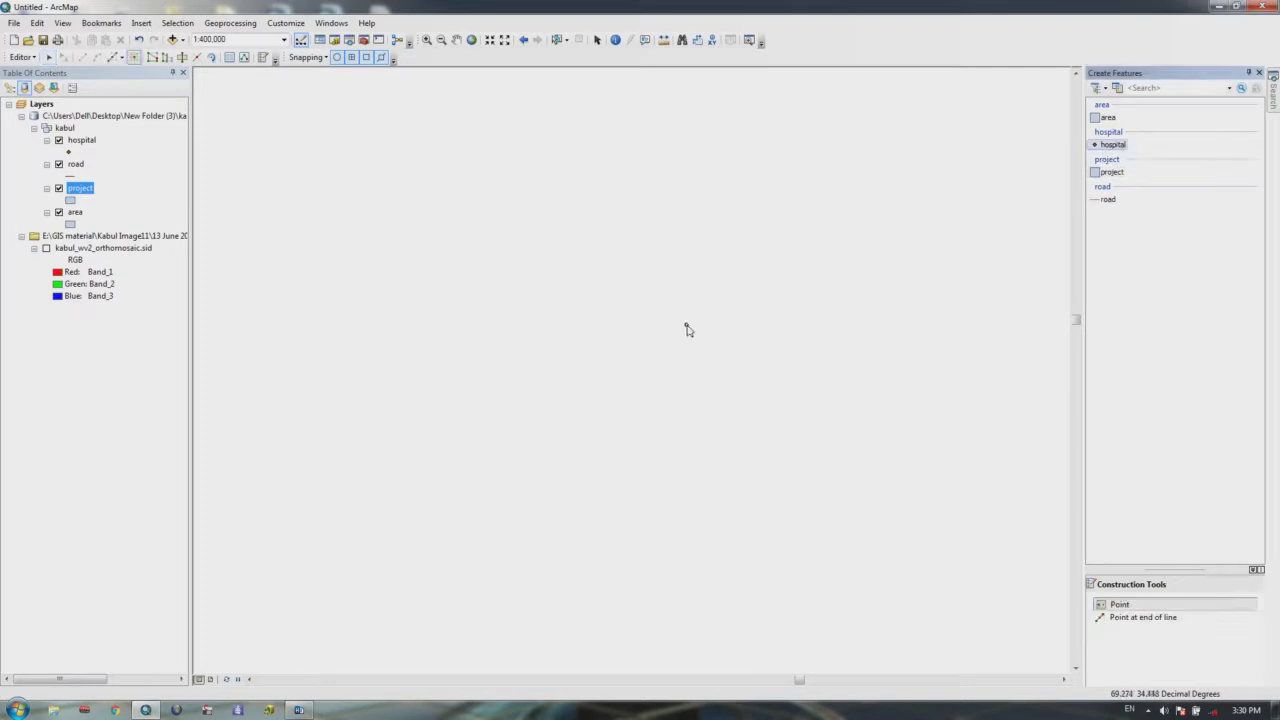
click(630, 363)
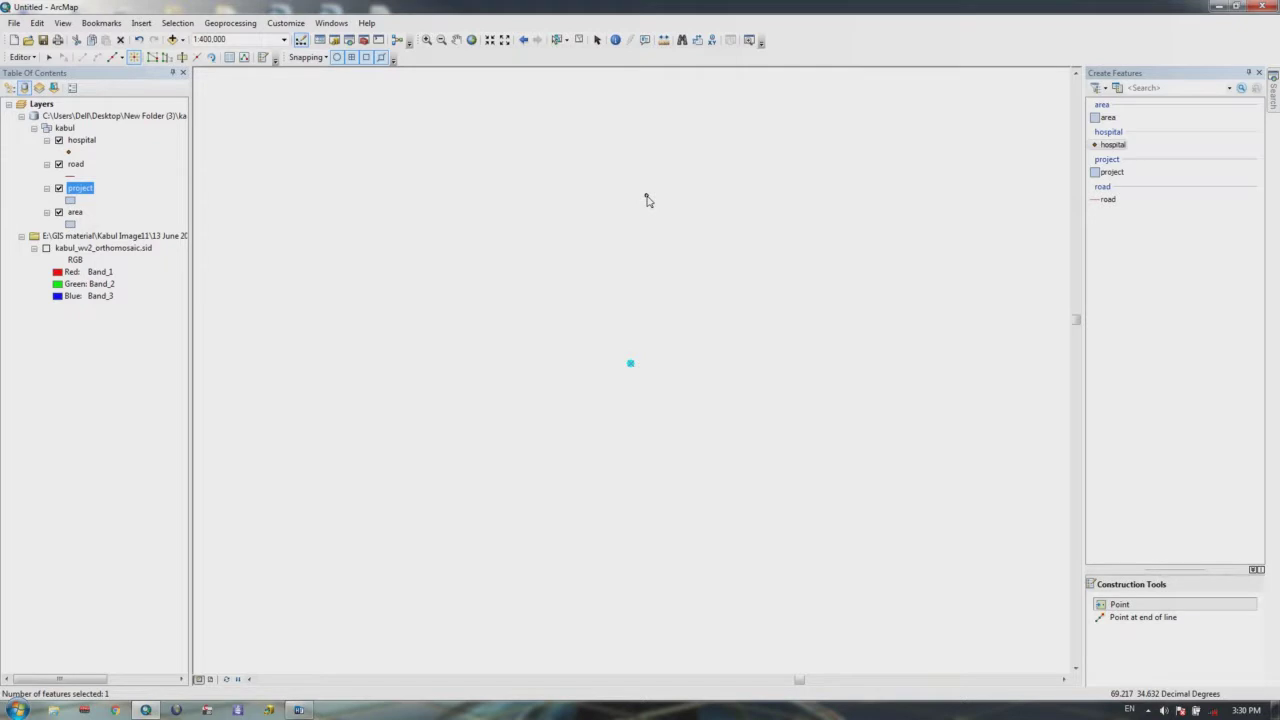
click(631, 365)
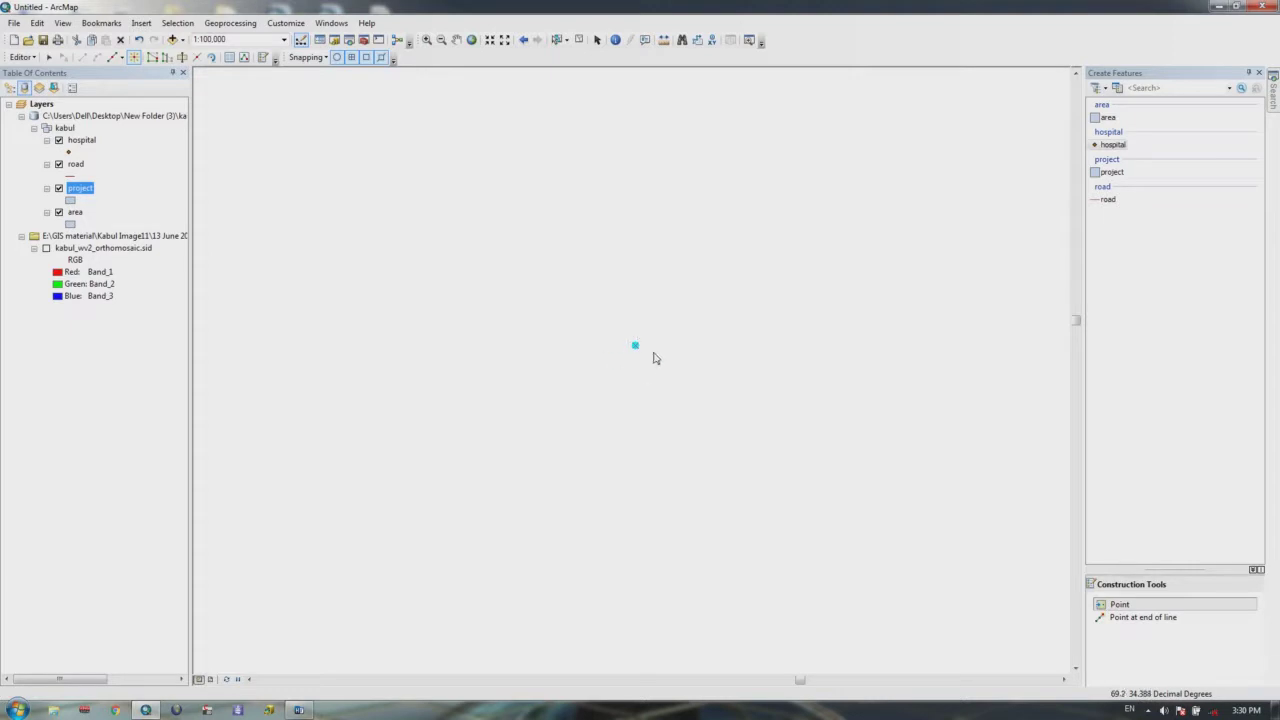
Step: Buffer the hospital point with a distance of 10
click(22, 57)
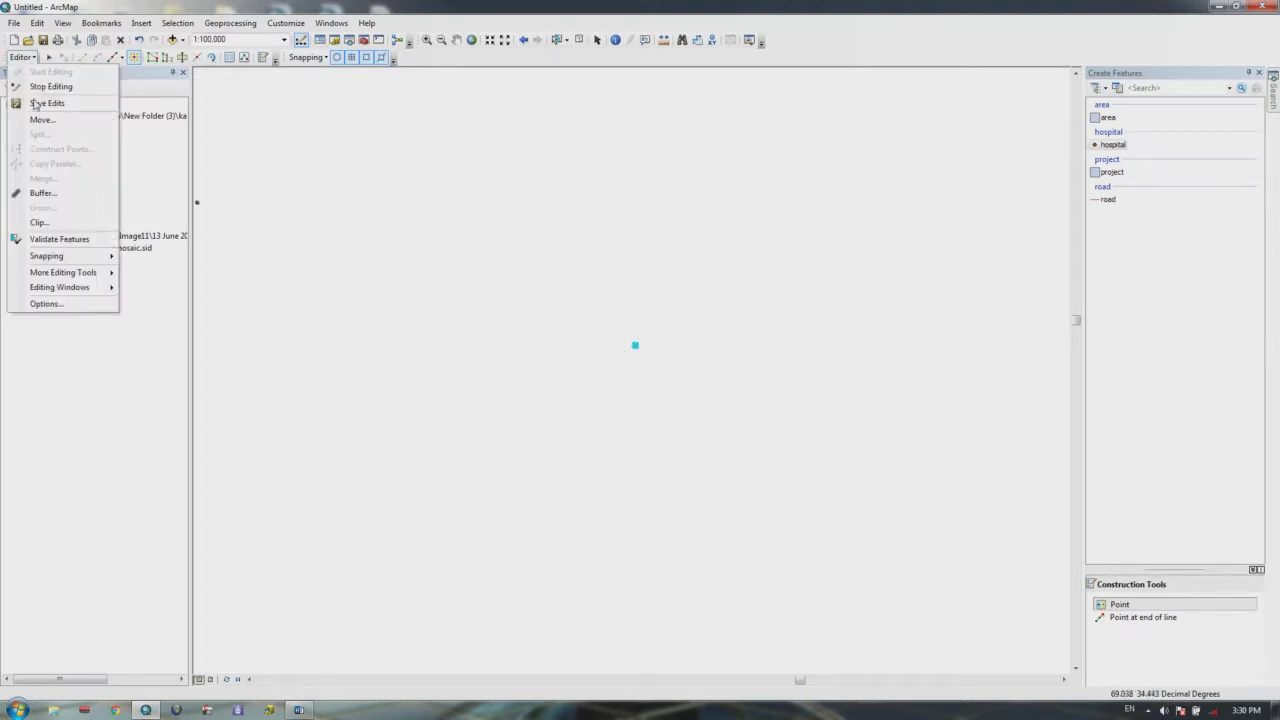
click(42, 195)
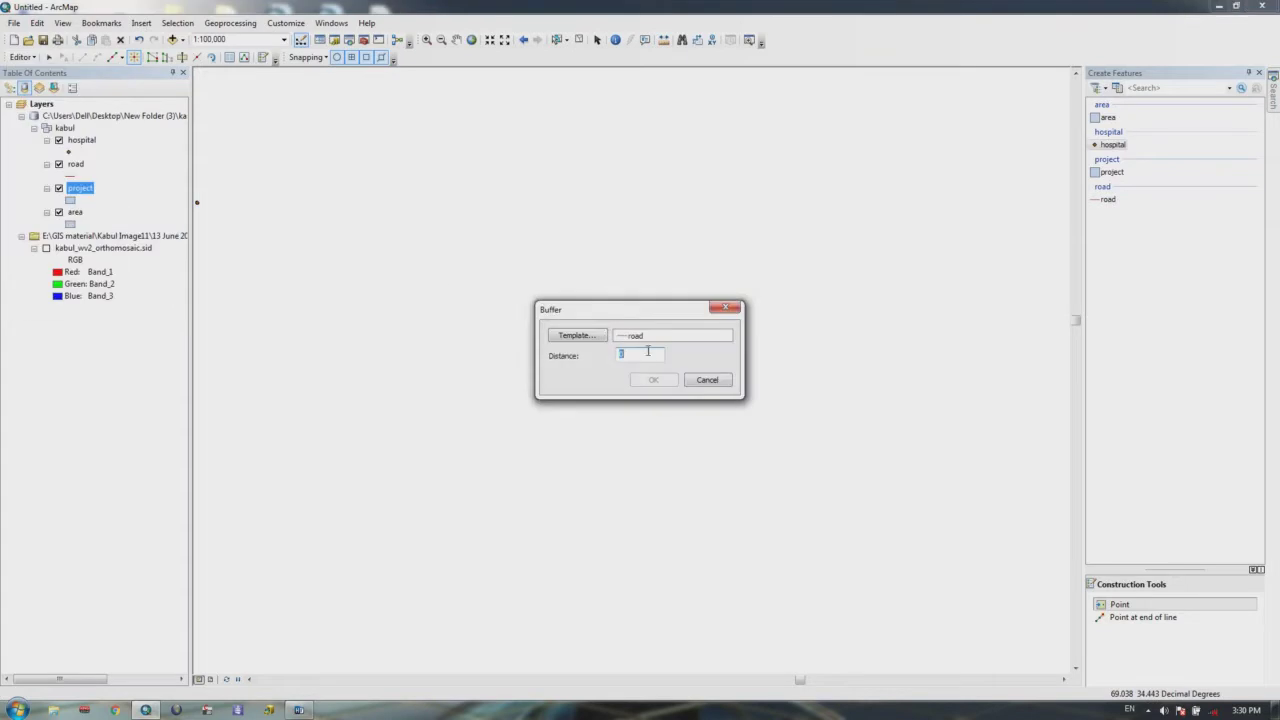
drag(635, 358, 545, 369)
text(10)
click(653, 380)
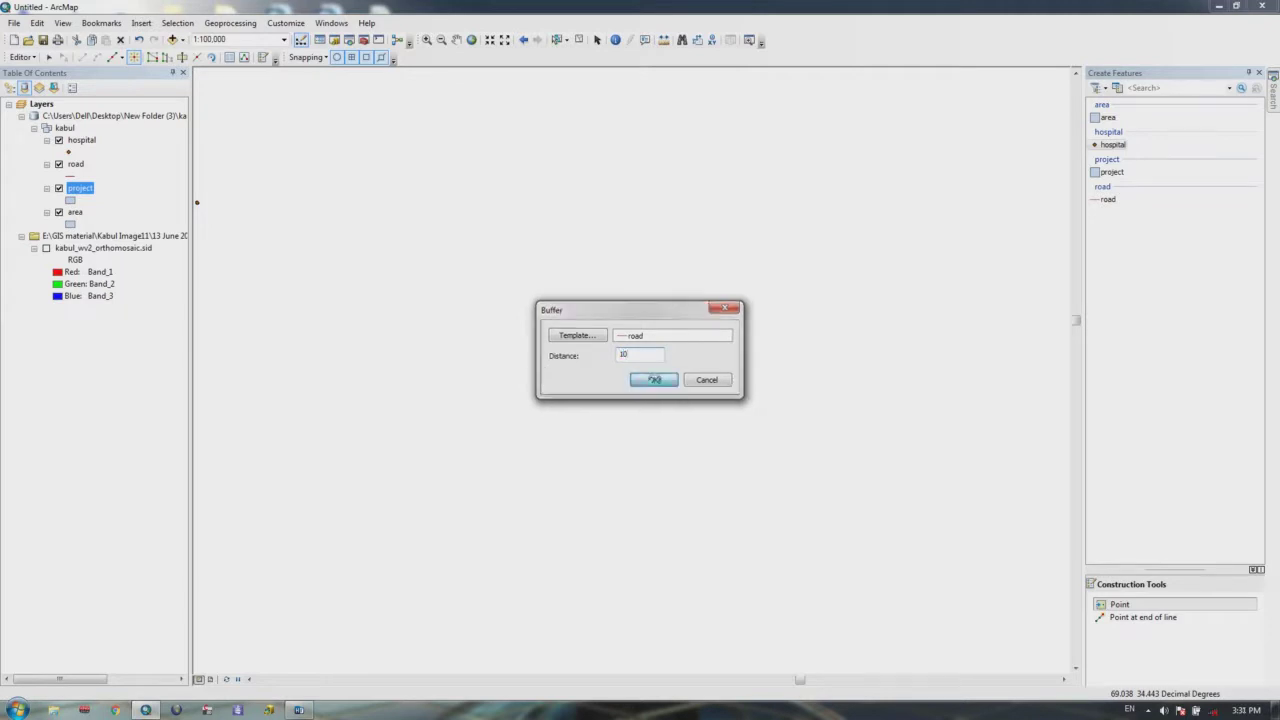
scroll(643, 352, down, 4)
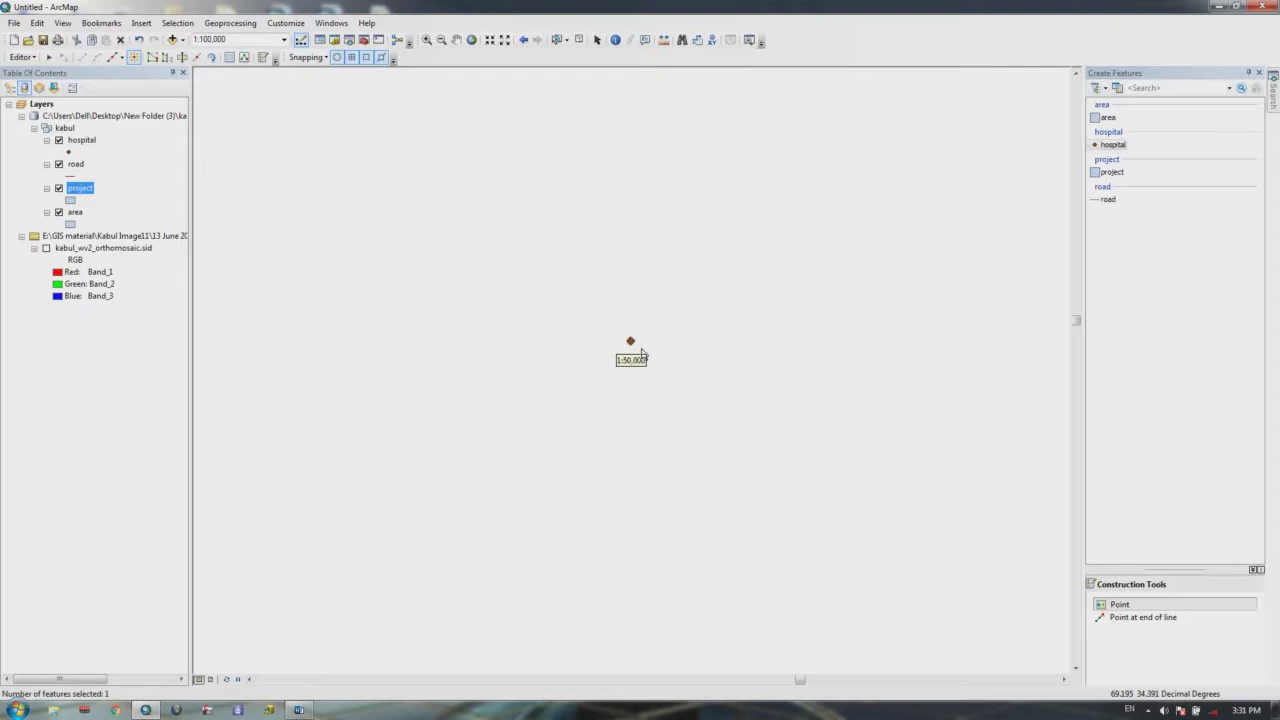
scroll(605, 324, up, 2)
Step: Zoom to full extent and draw a diagonal road line across the buffer circle
click(471, 40)
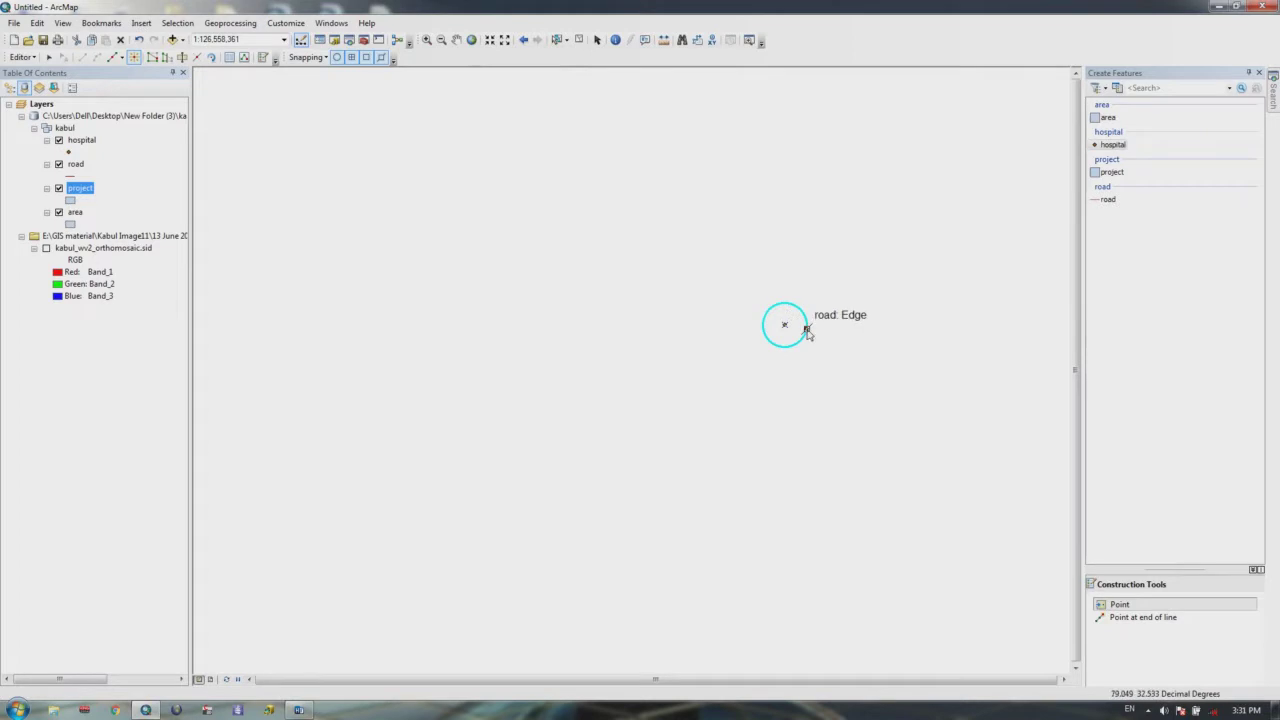
scroll(806, 331, down, 4)
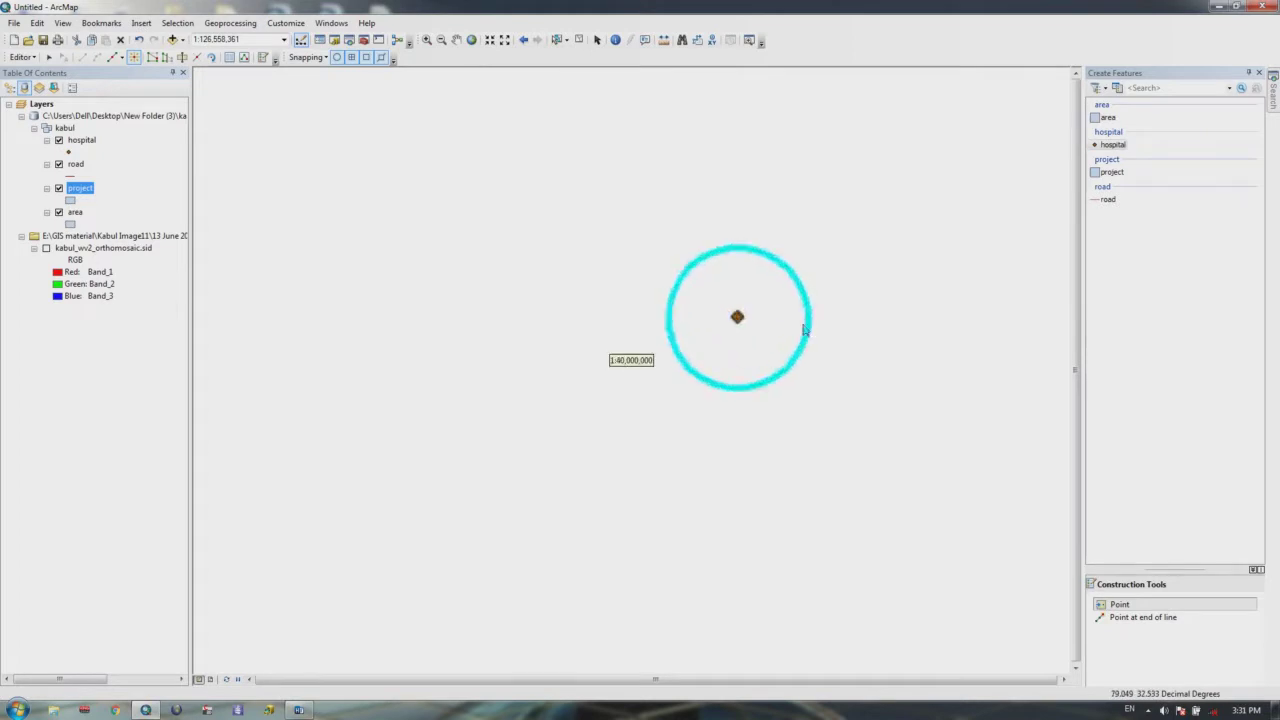
scroll(776, 325, down, 2)
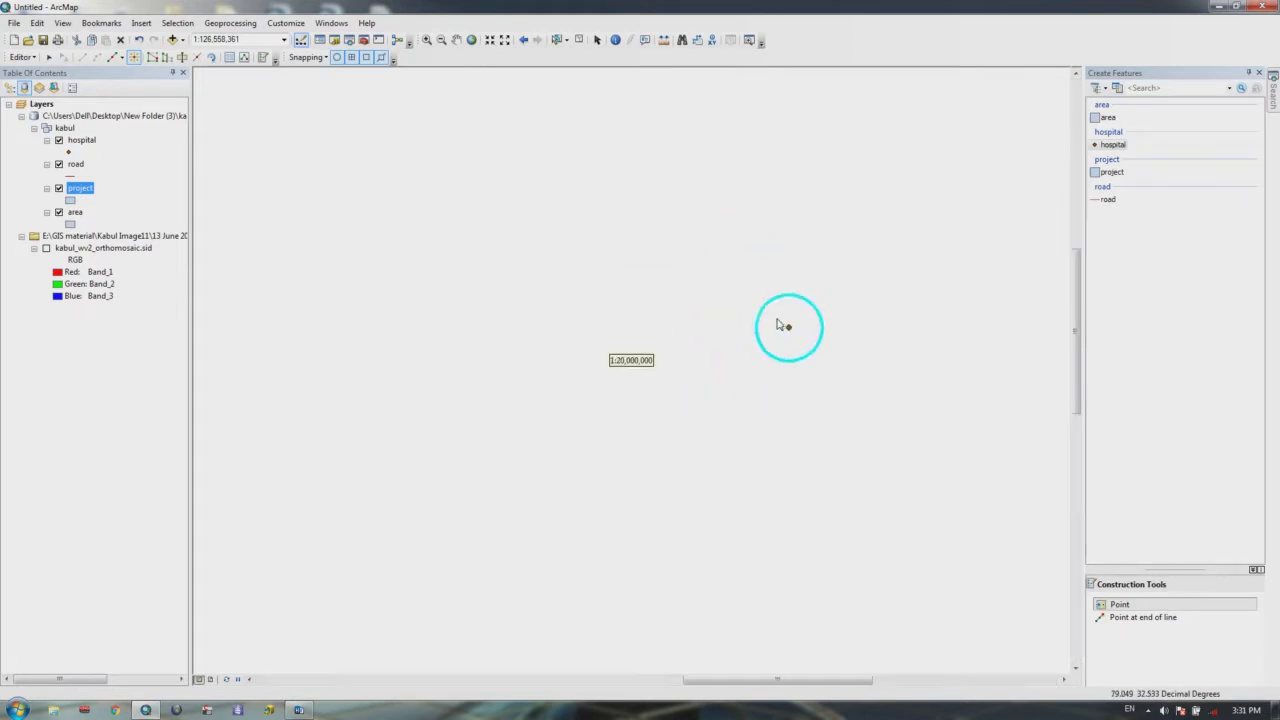
click(1108, 199)
click(911, 137)
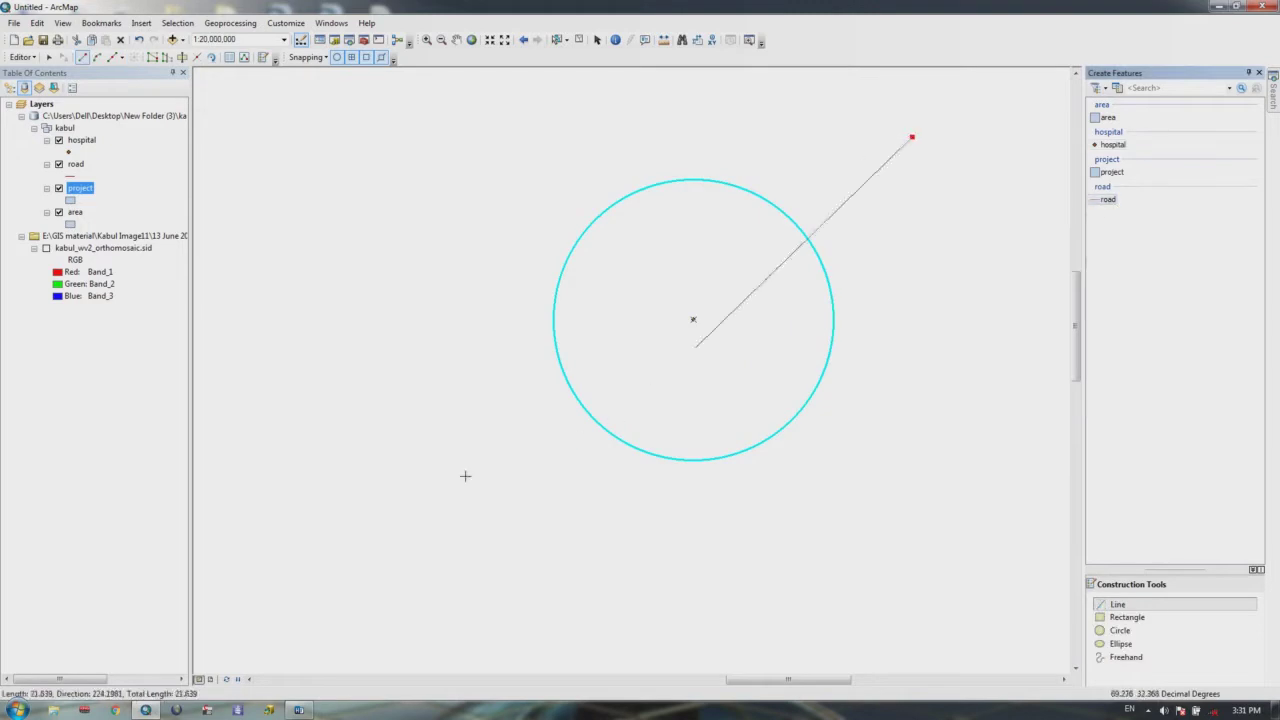
double_click(474, 340)
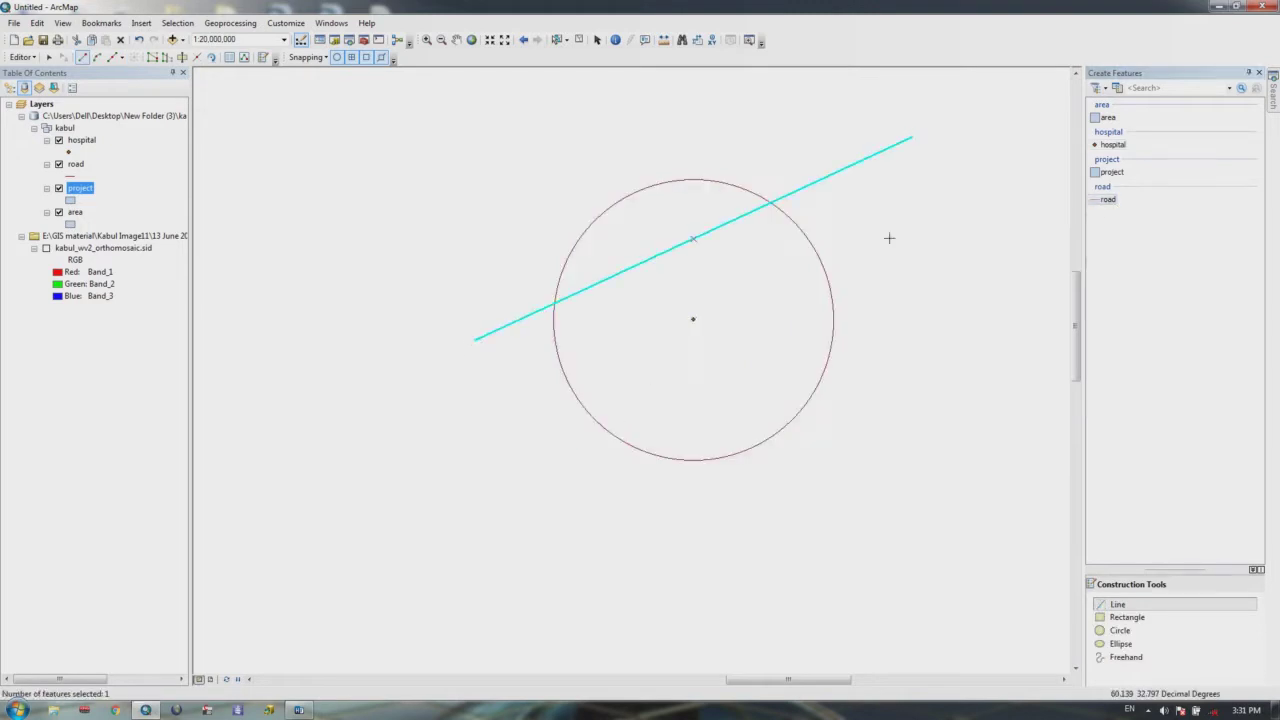
scroll(816, 231, down, 1)
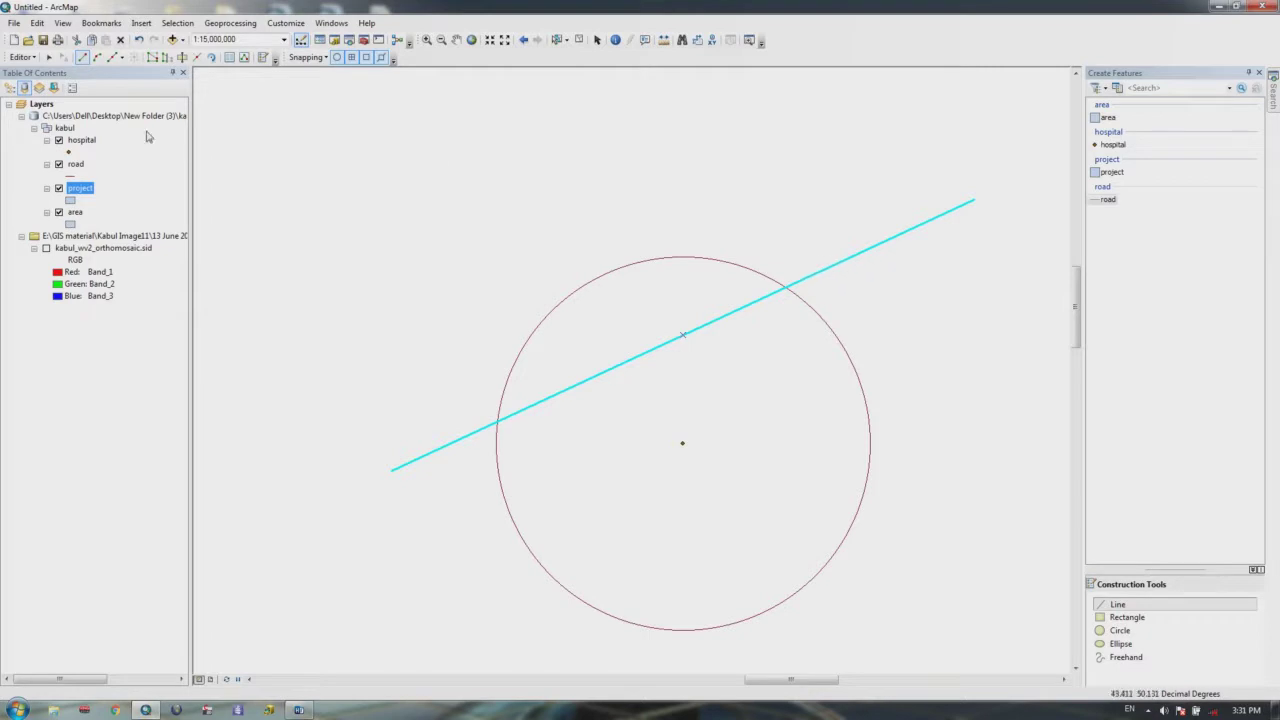
Step: Buffer the road line by 8 units and place a new hospital point above it
click(22, 57)
click(42, 193)
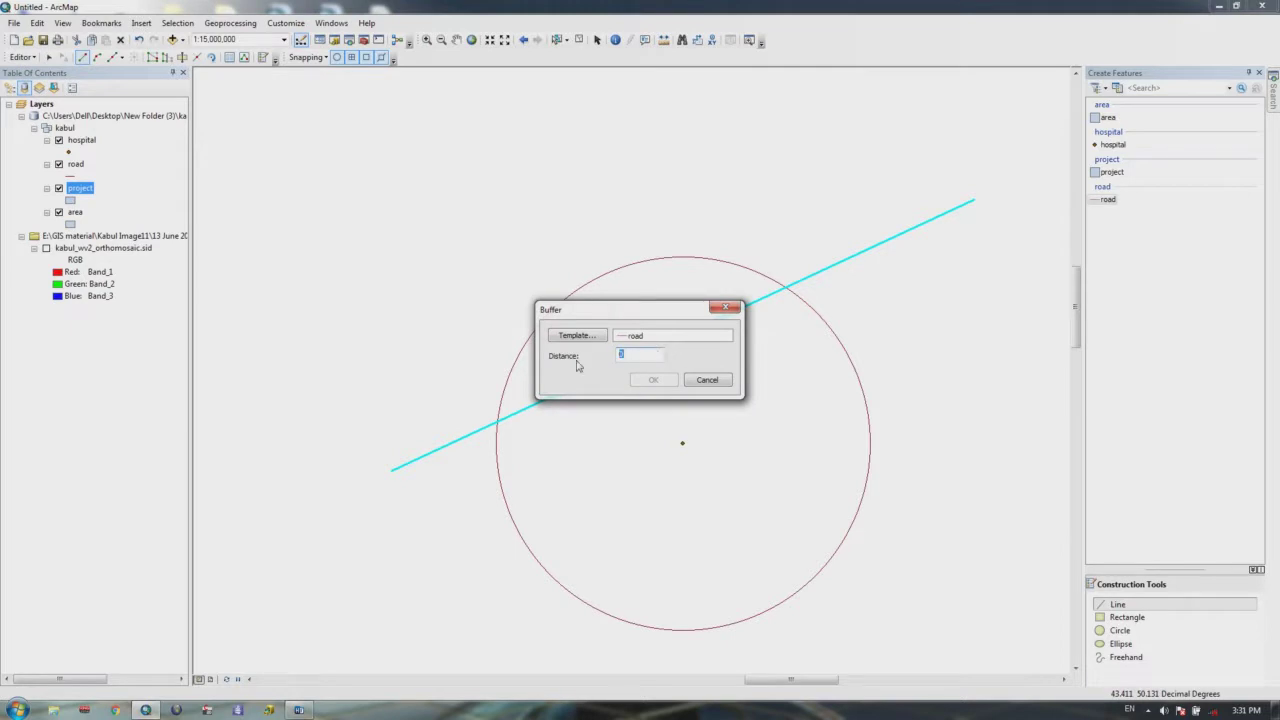
text(8)
key(BackSpace)
text(8)
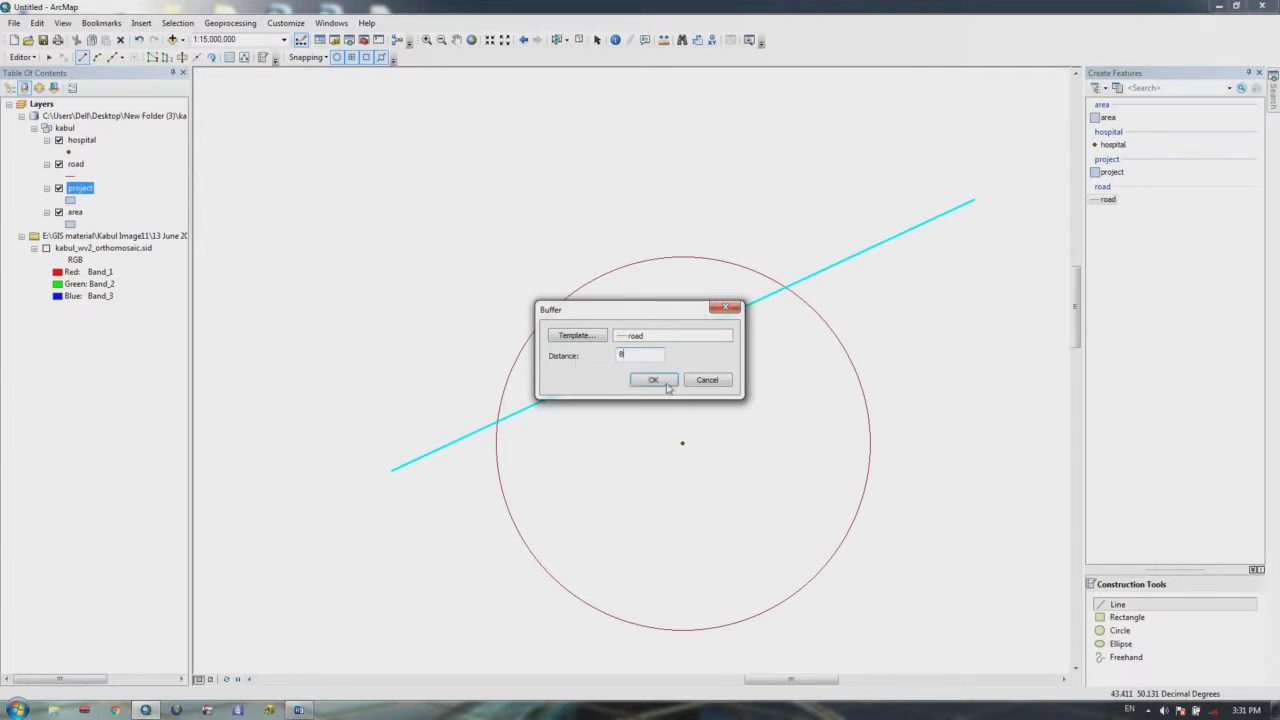
click(658, 381)
scroll(687, 396, up, 3)
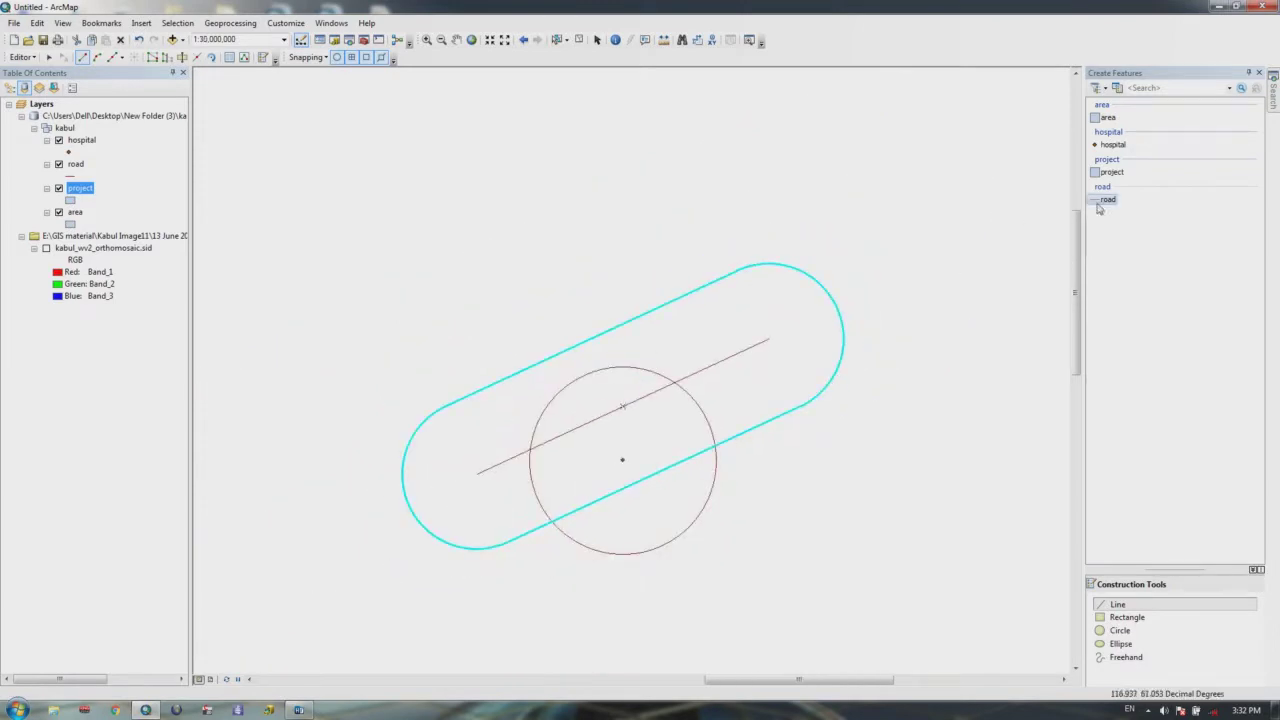
click(1112, 144)
click(550, 254)
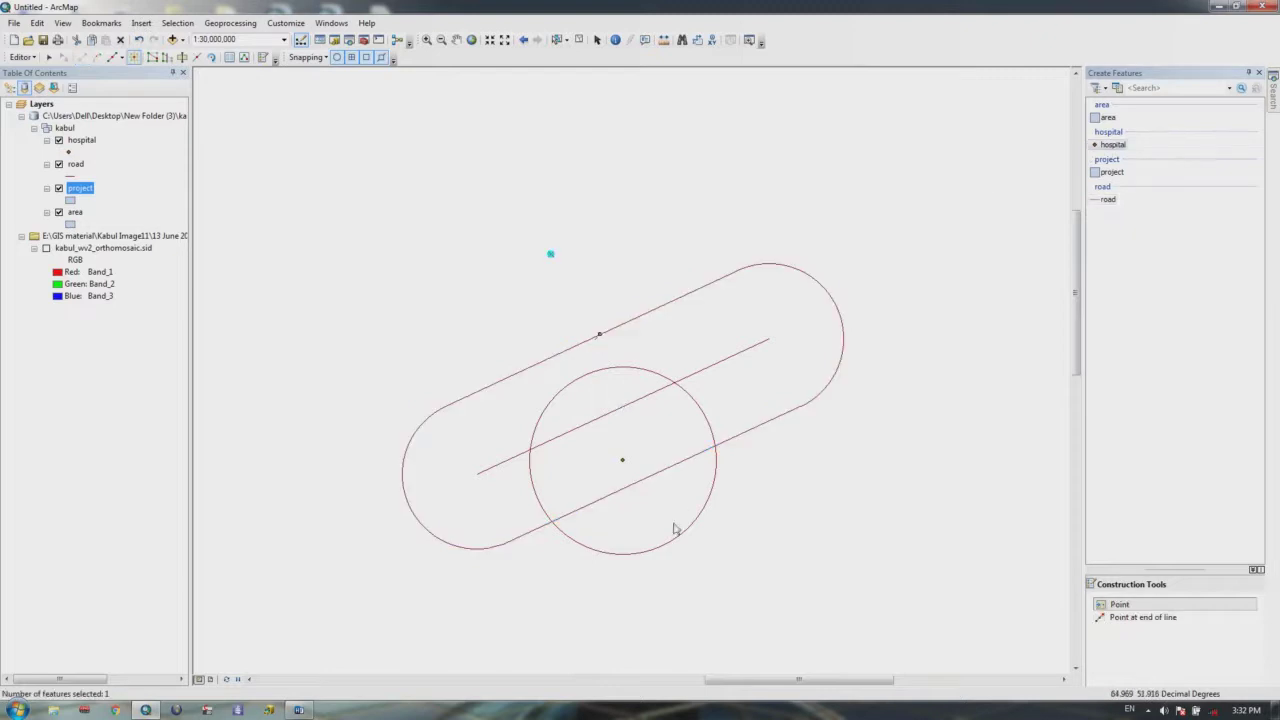
Step: Buffer the new hospital point with a distance of 2
click(22, 57)
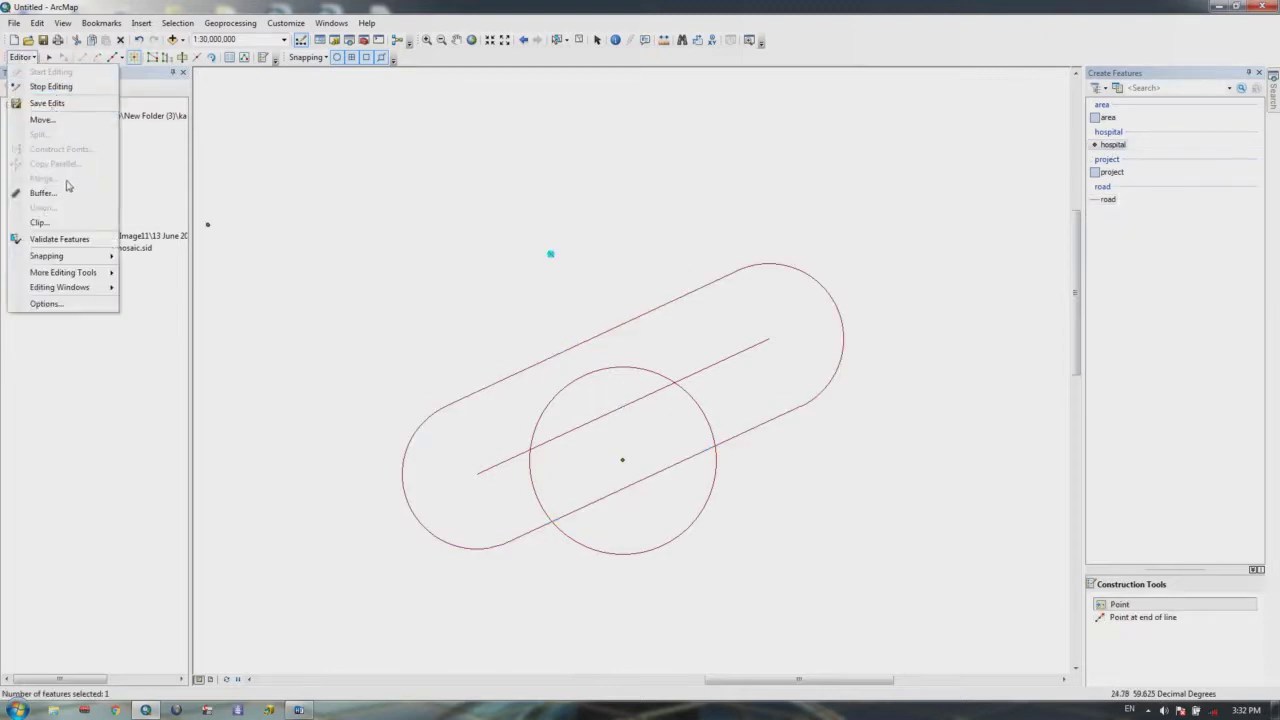
click(40, 187)
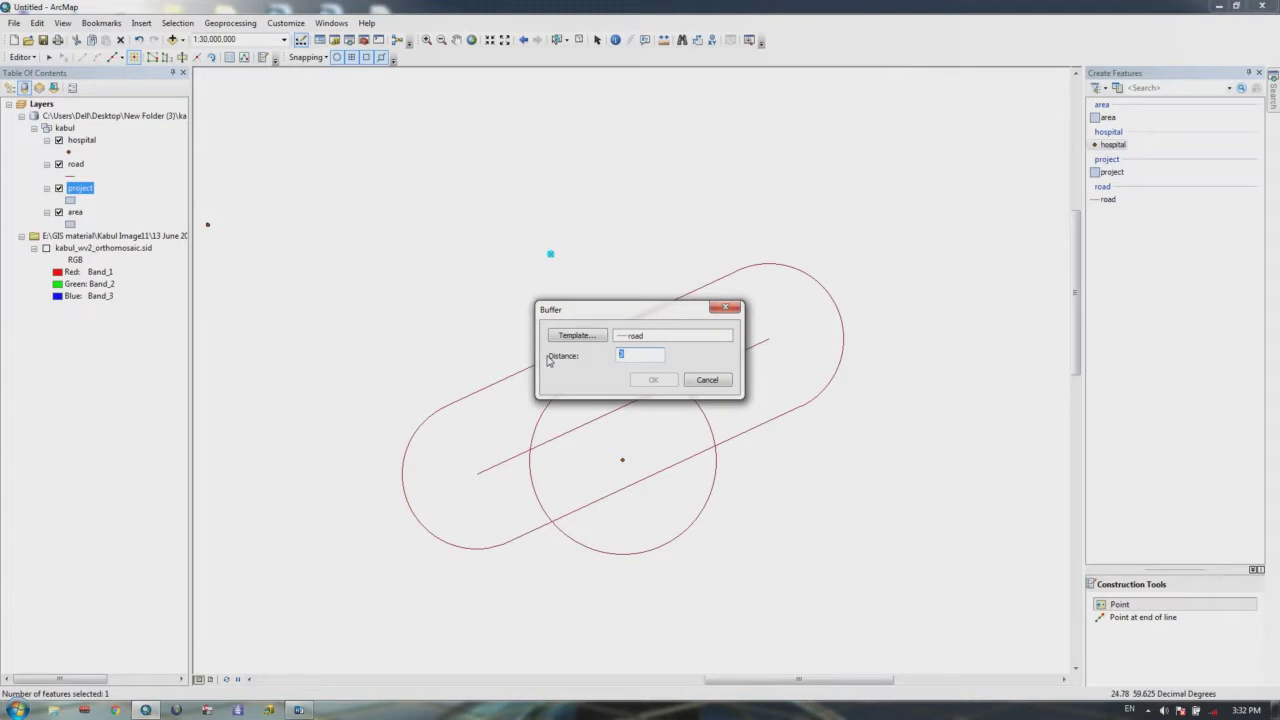
text(2)
click(653, 381)
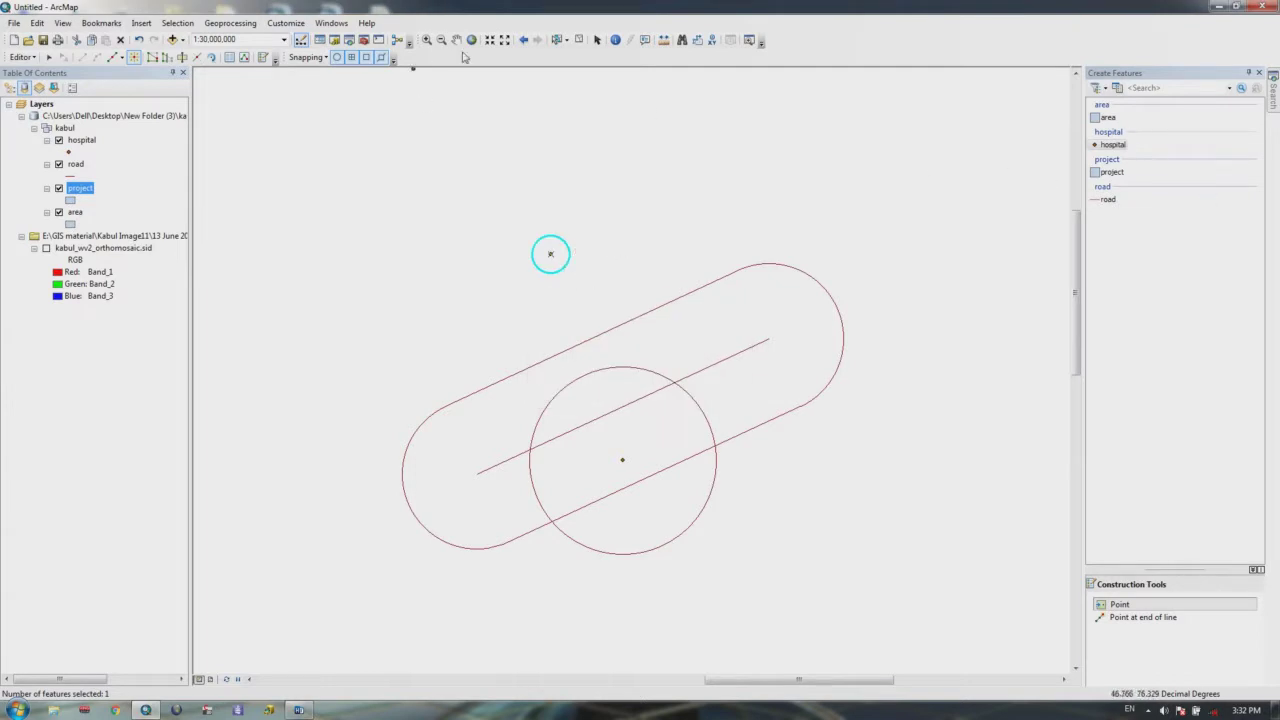
Step: Box-select every feature on the map and delete them all
click(557, 40)
drag(923, 175, 310, 604)
key(Delete)
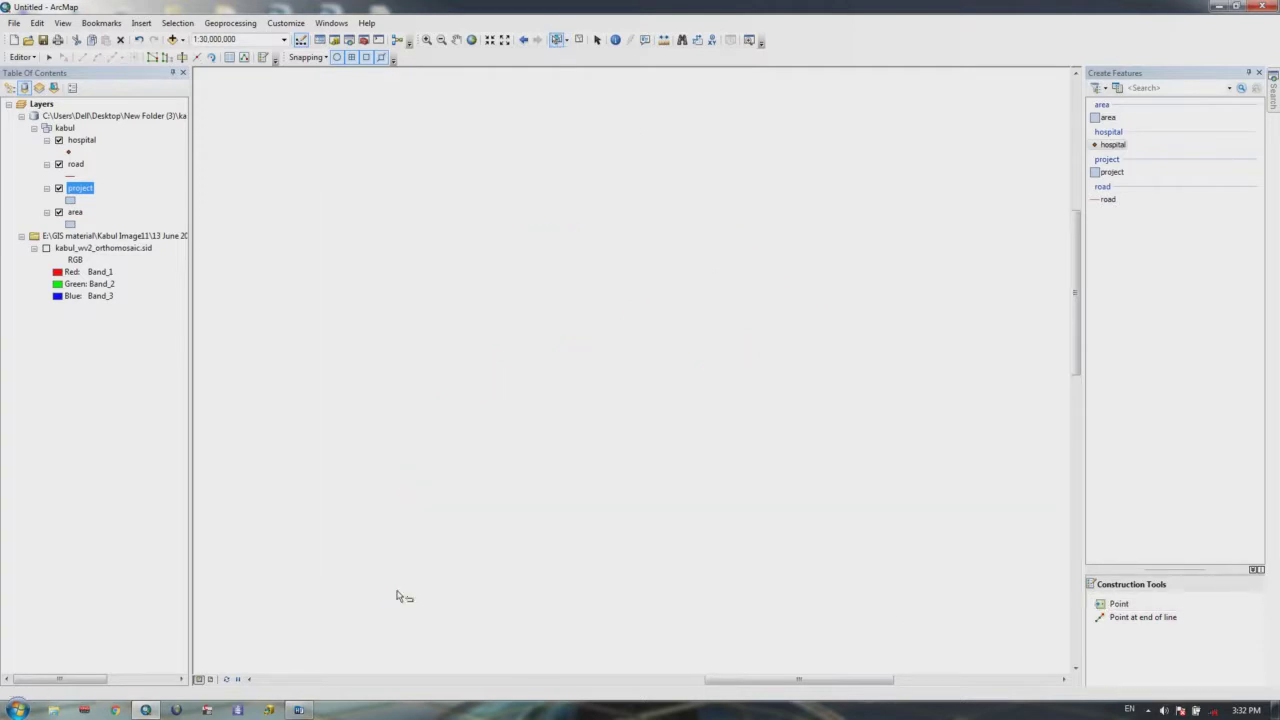
click(24, 58)
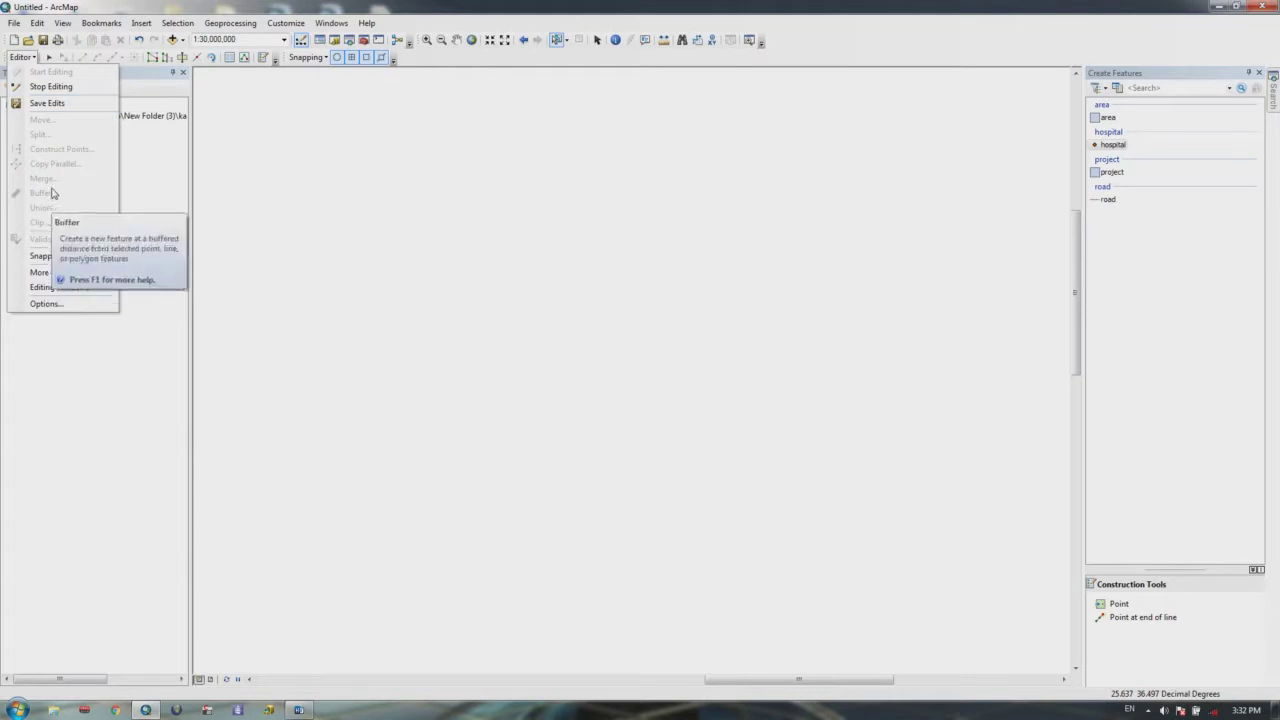
click(34, 383)
click(1108, 118)
Step: Sketch a project polygon and dismiss the spatial index error that follows
click(1116, 173)
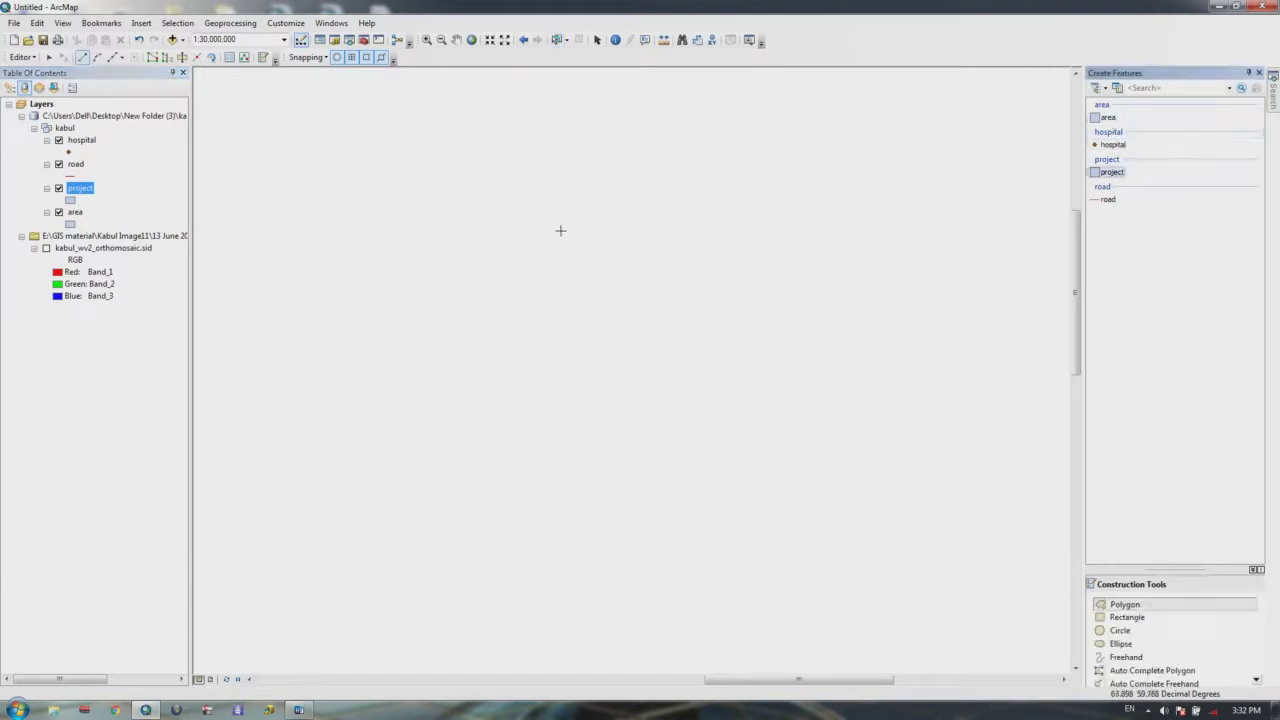
click(372, 298)
click(563, 189)
click(648, 186)
click(721, 206)
click(787, 248)
click(828, 306)
click(831, 380)
click(768, 489)
click(679, 547)
click(555, 554)
click(409, 533)
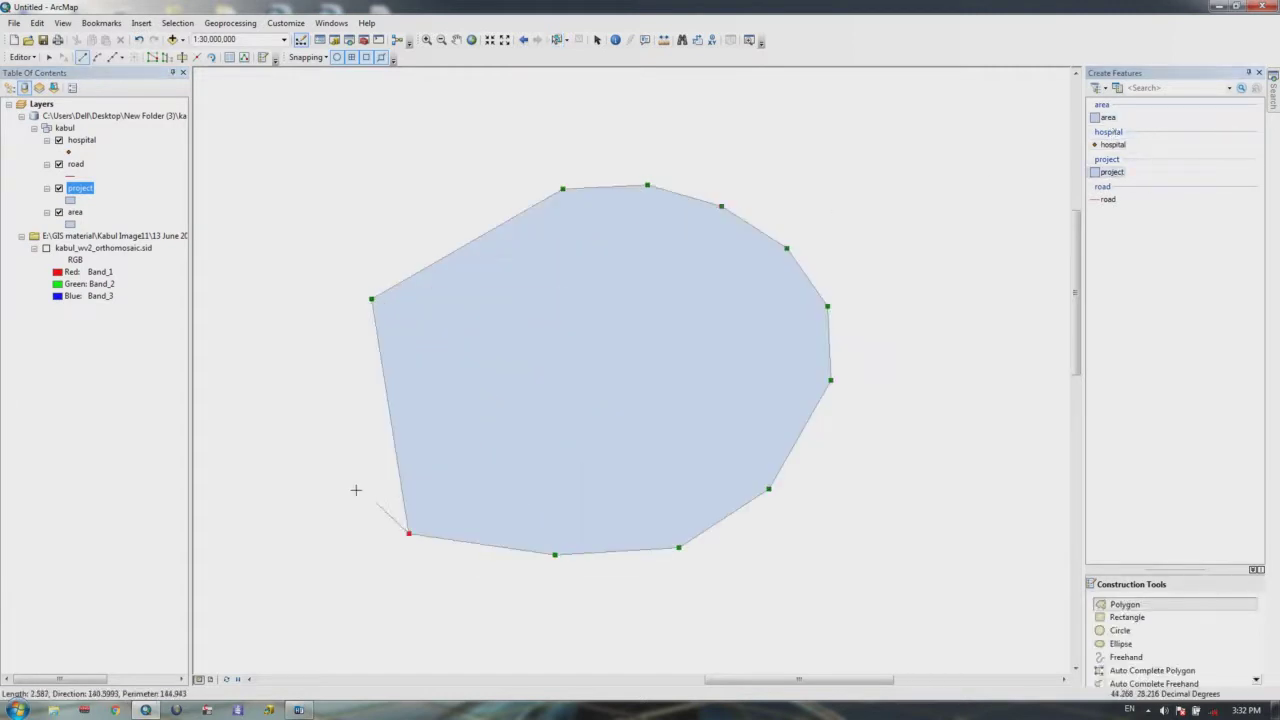
double_click(317, 407)
click(699, 389)
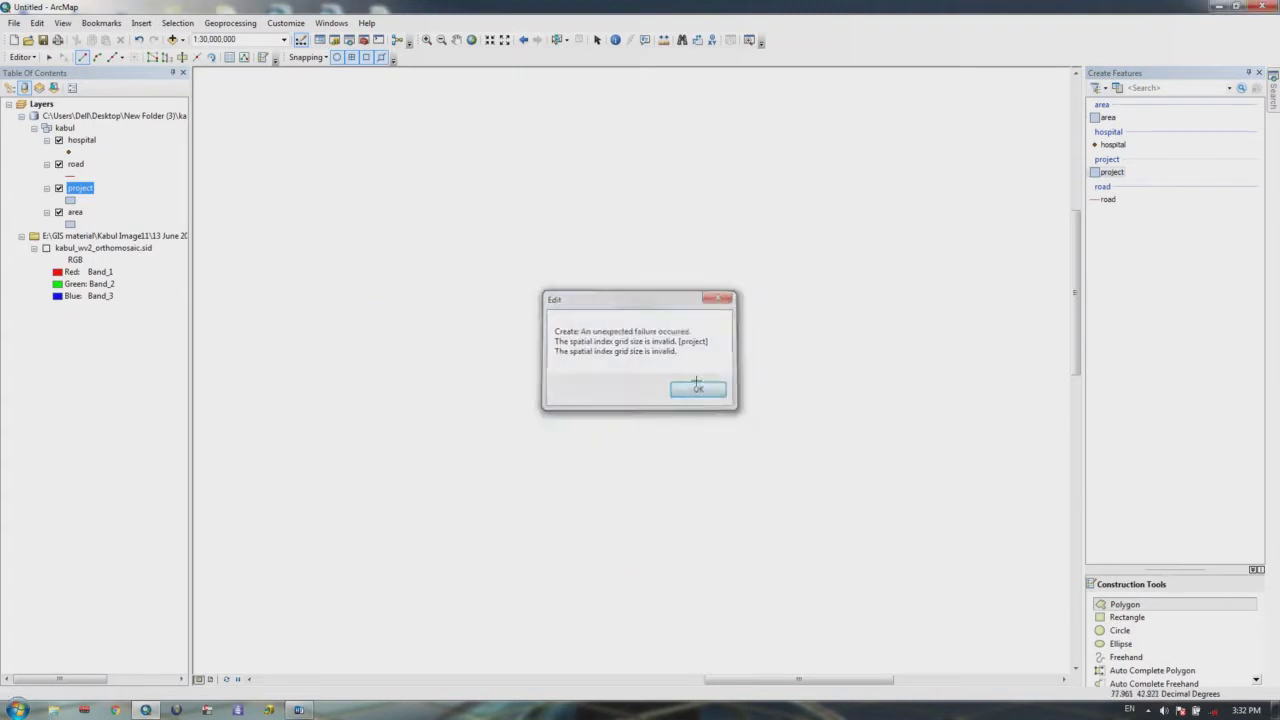
Step: Sketch another project polygon, again dismissing the invalid spatial index grid size error
click(534, 296)
click(573, 252)
click(682, 247)
click(764, 274)
click(821, 316)
click(835, 394)
click(802, 426)
click(527, 396)
double_click(509, 356)
click(698, 389)
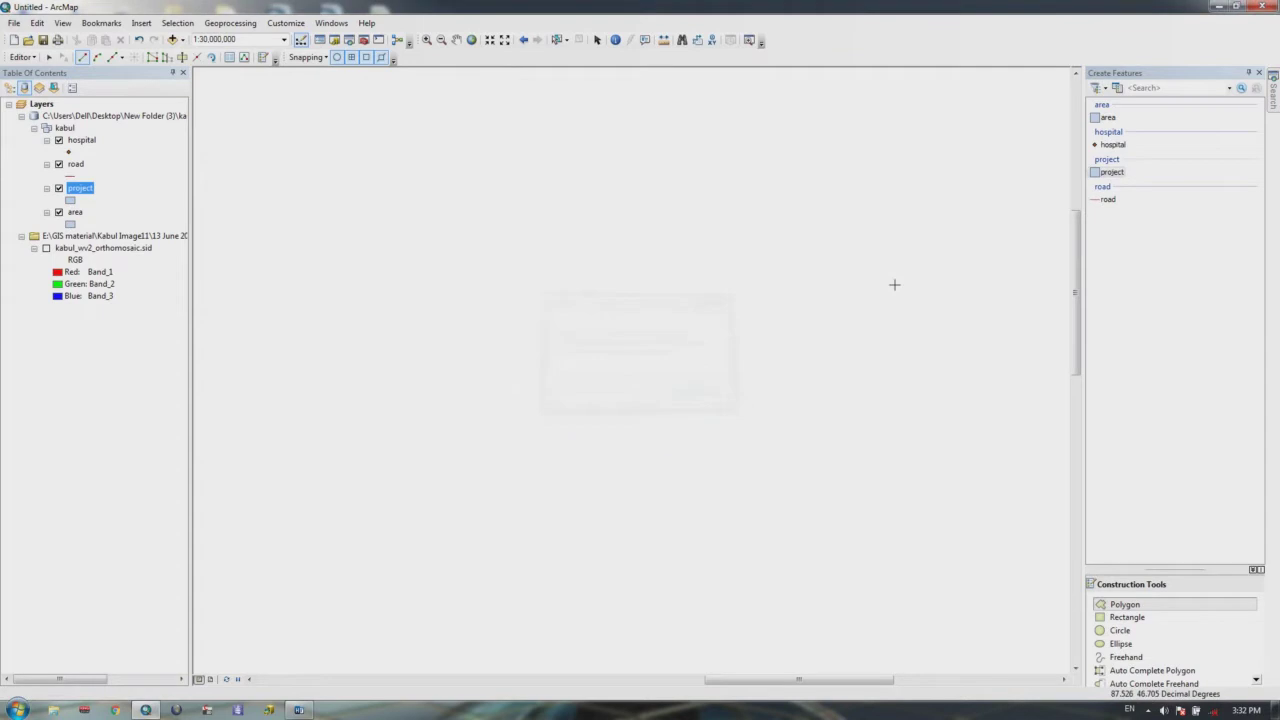
Step: Zoom the map to the Kabul orthomosaic layer's extent, then hide the orthomosaic again
click(56, 249)
click(46, 249)
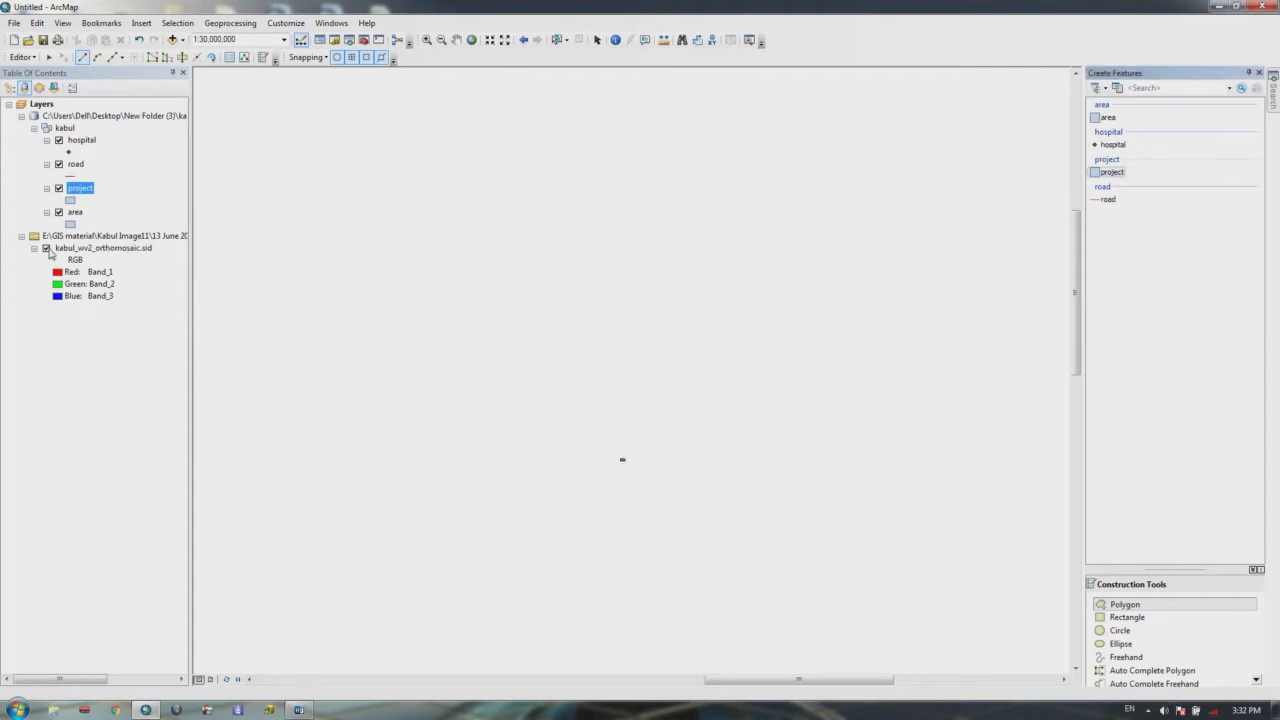
right_click(90, 250)
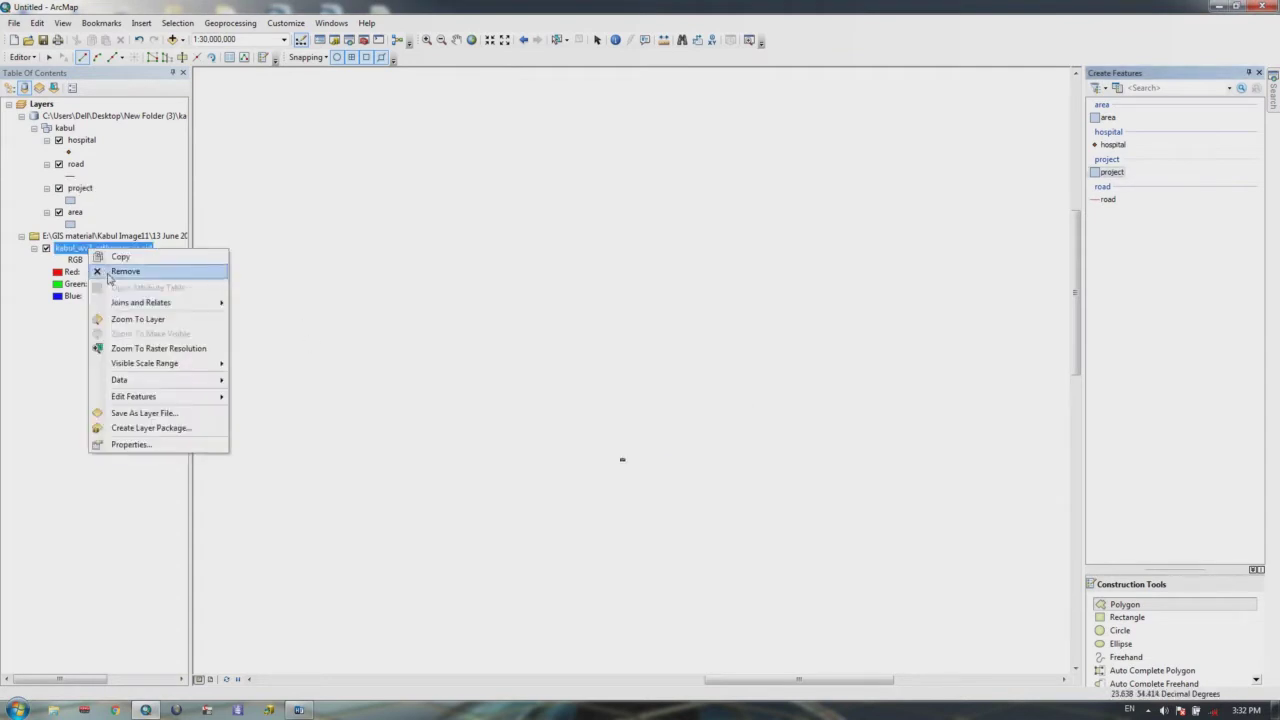
click(130, 317)
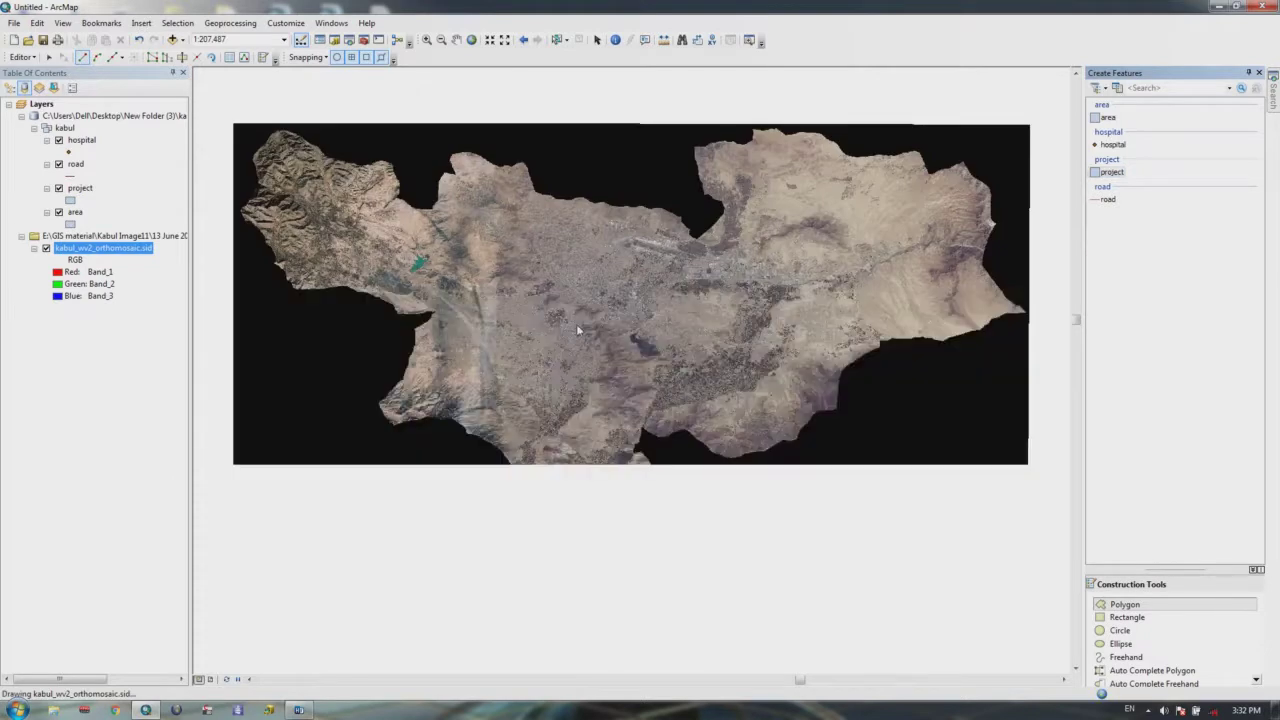
click(46, 248)
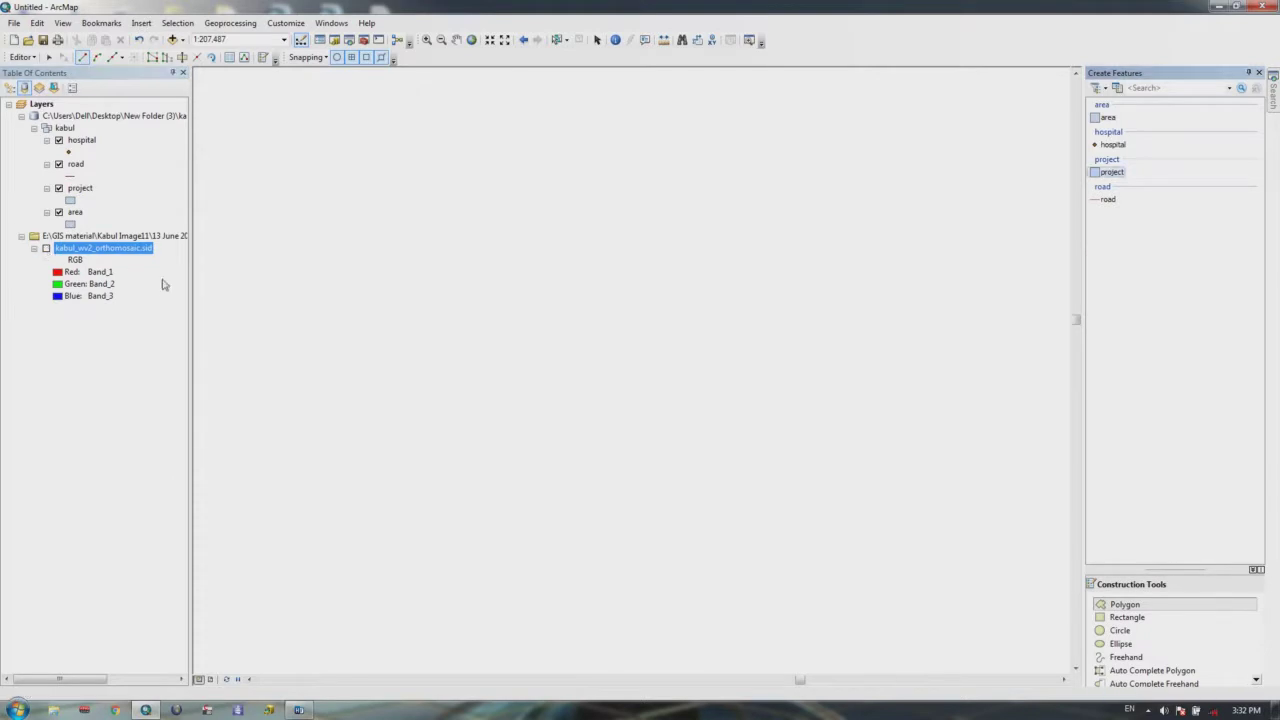
Step: Place eight vertices of a new project polygon on the zoomed map
click(806, 361)
click(570, 306)
click(410, 360)
click(396, 413)
click(512, 559)
click(587, 567)
click(711, 556)
click(866, 502)
Step: Complete the project polygon and draw a straight east-west road line across it
double_click(898, 412)
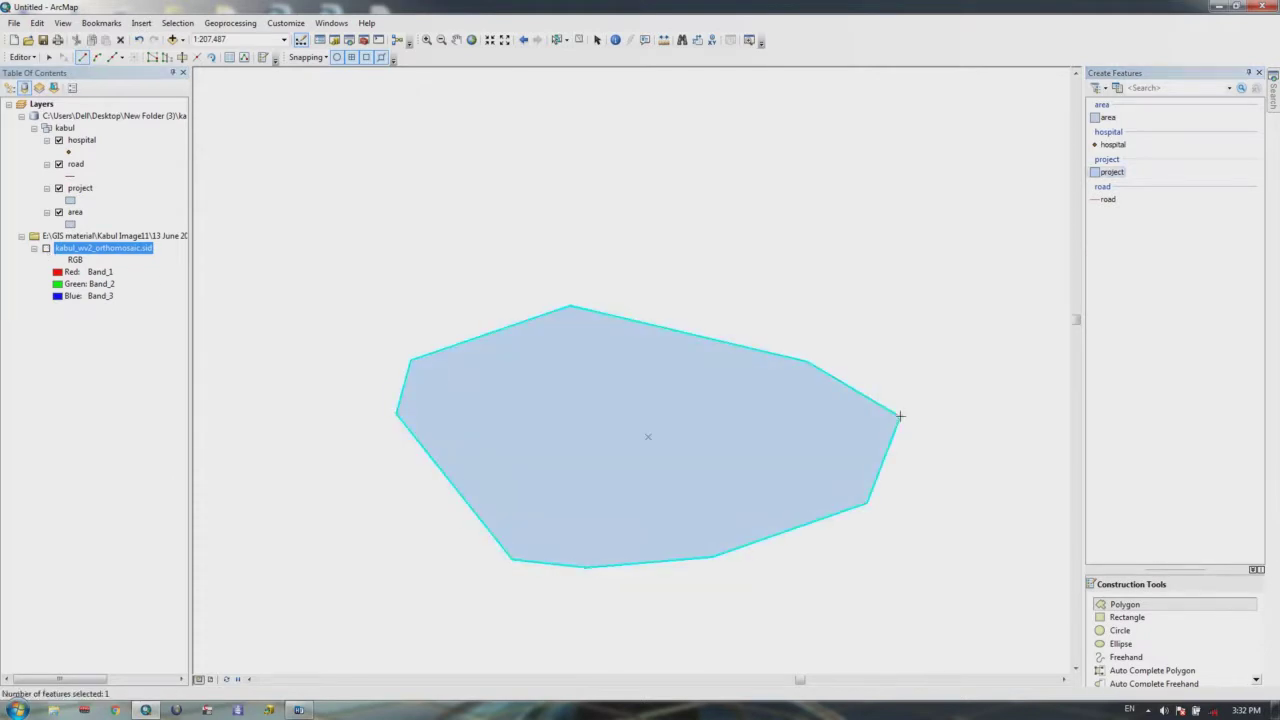
drag(880, 394, 857, 251)
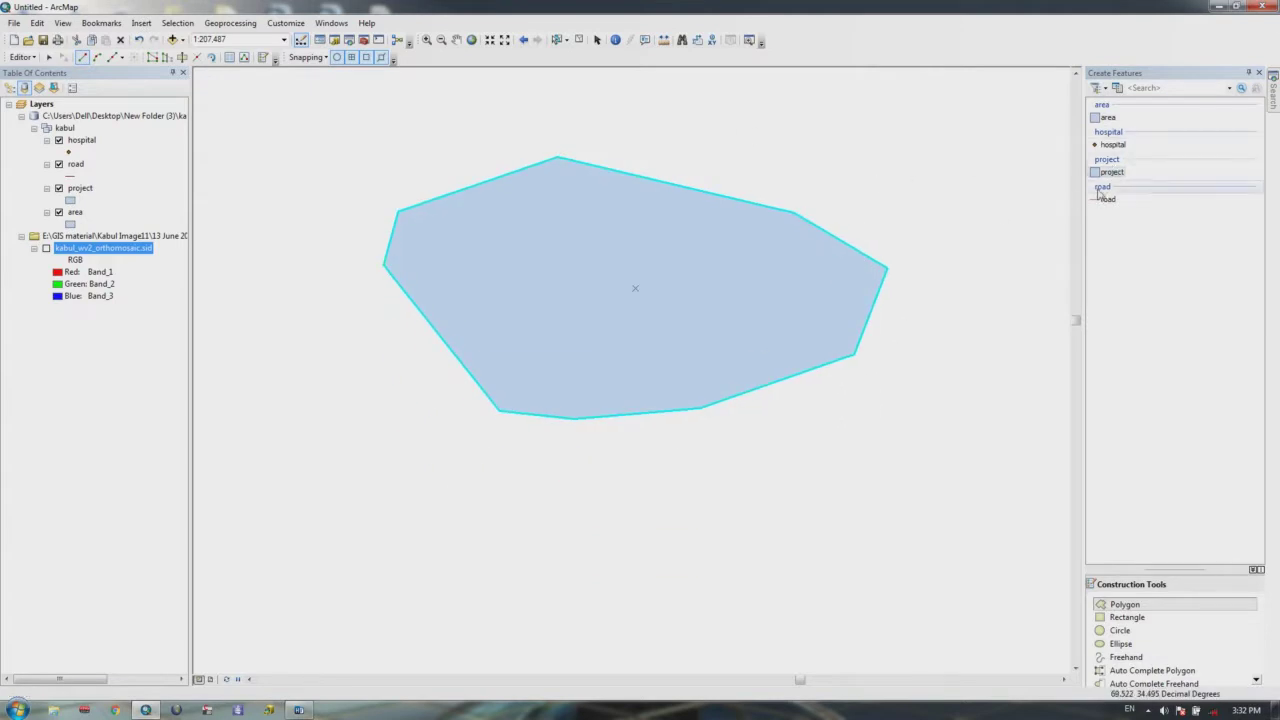
click(1108, 199)
click(987, 273)
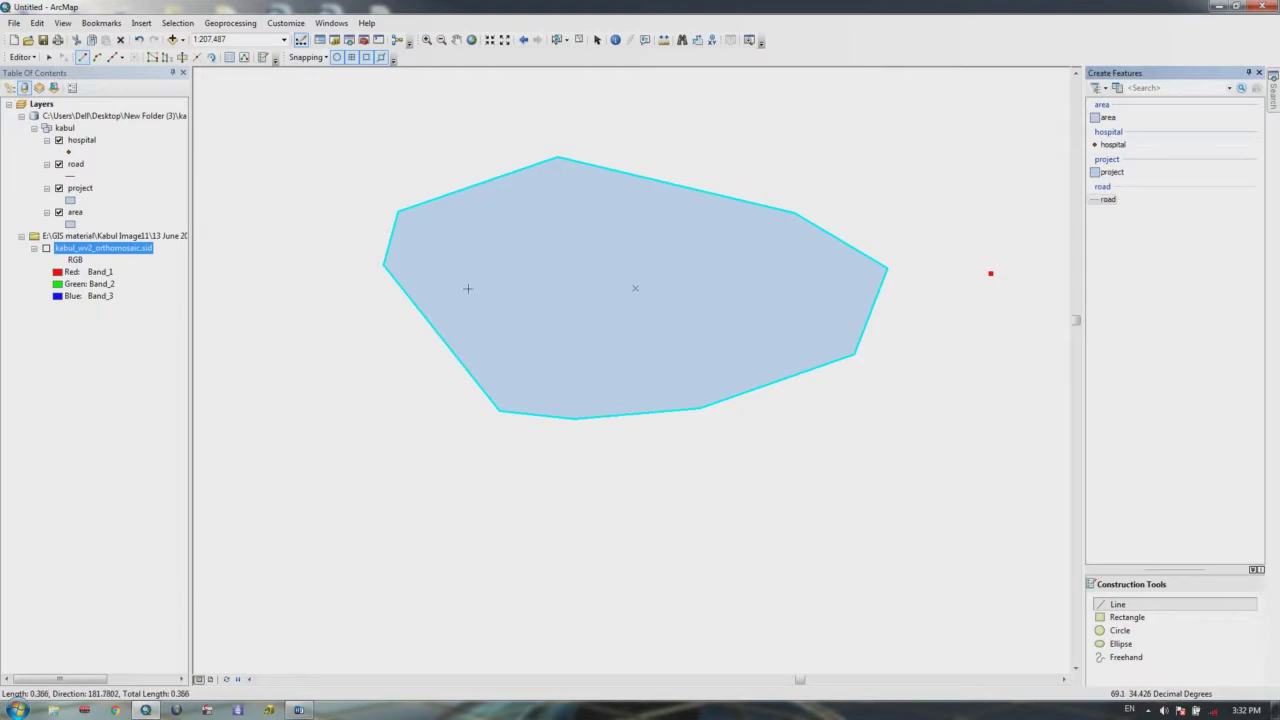
click(282, 280)
double_click(282, 280)
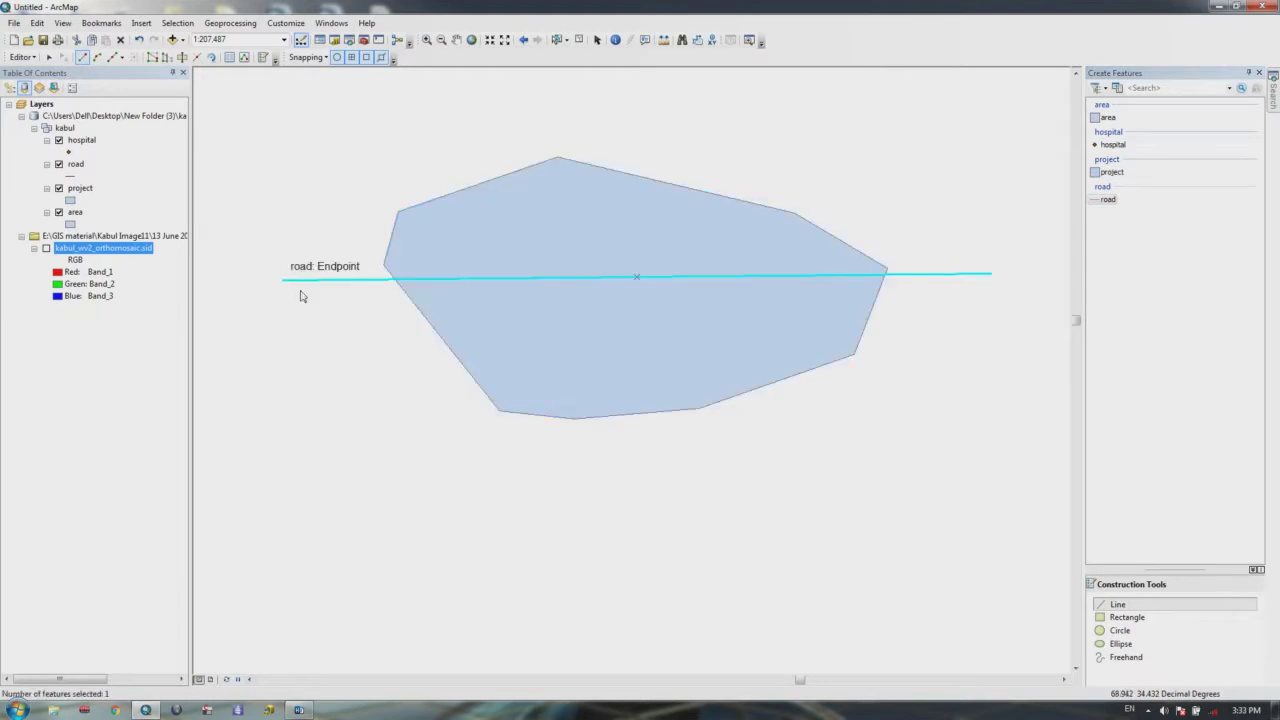
drag(743, 314, 766, 354)
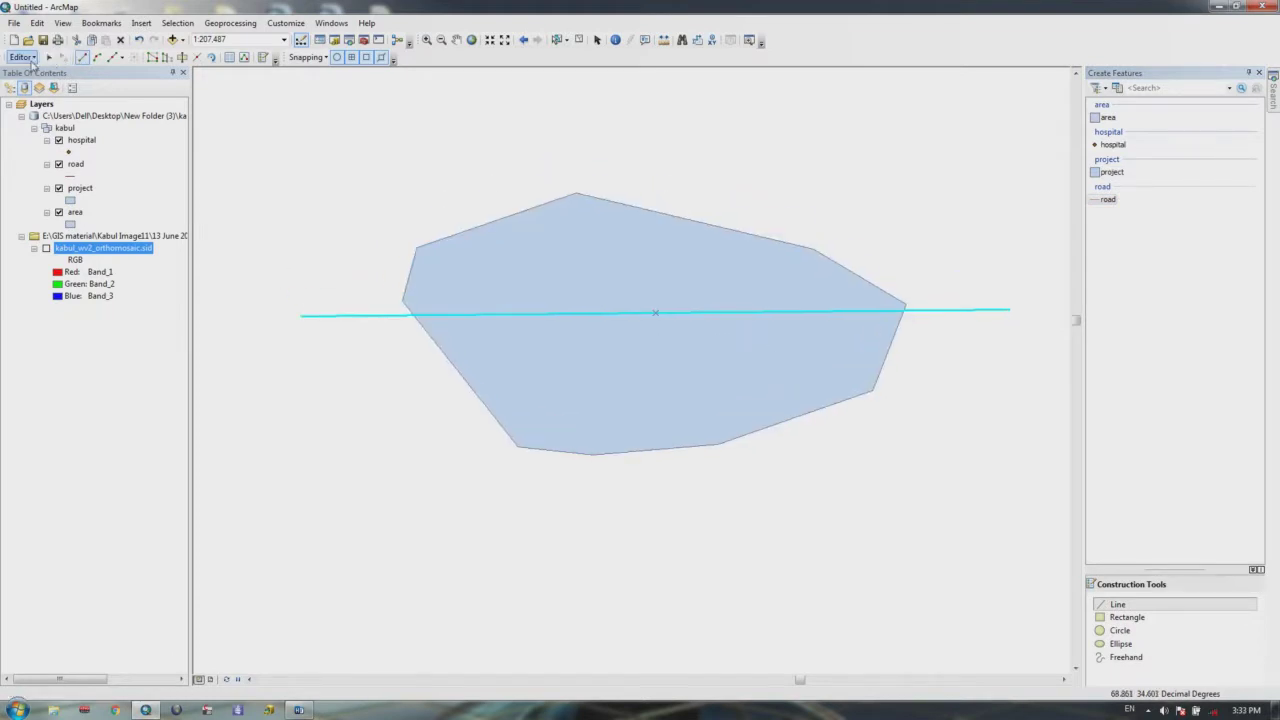
click(22, 57)
Step: Open Clip for the road line with Buffer Distance 2, keeping 'Discard the area that intersects'
click(44, 228)
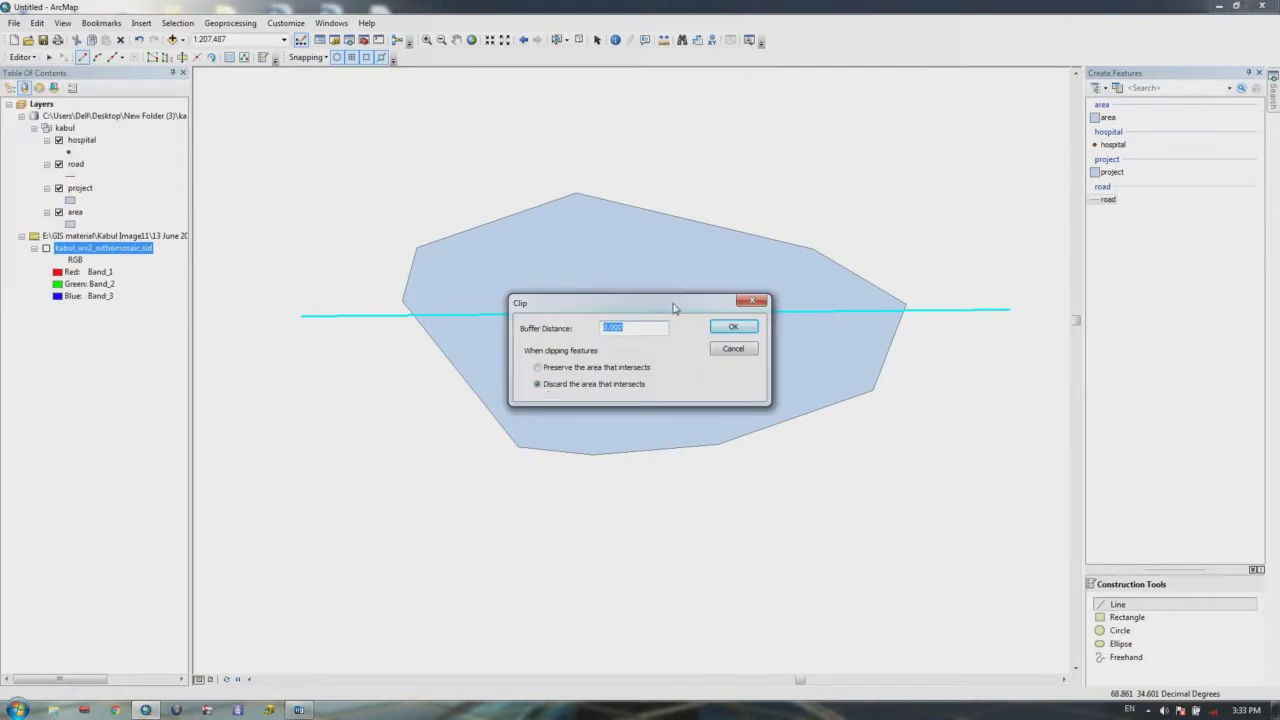
drag(677, 306, 713, 436)
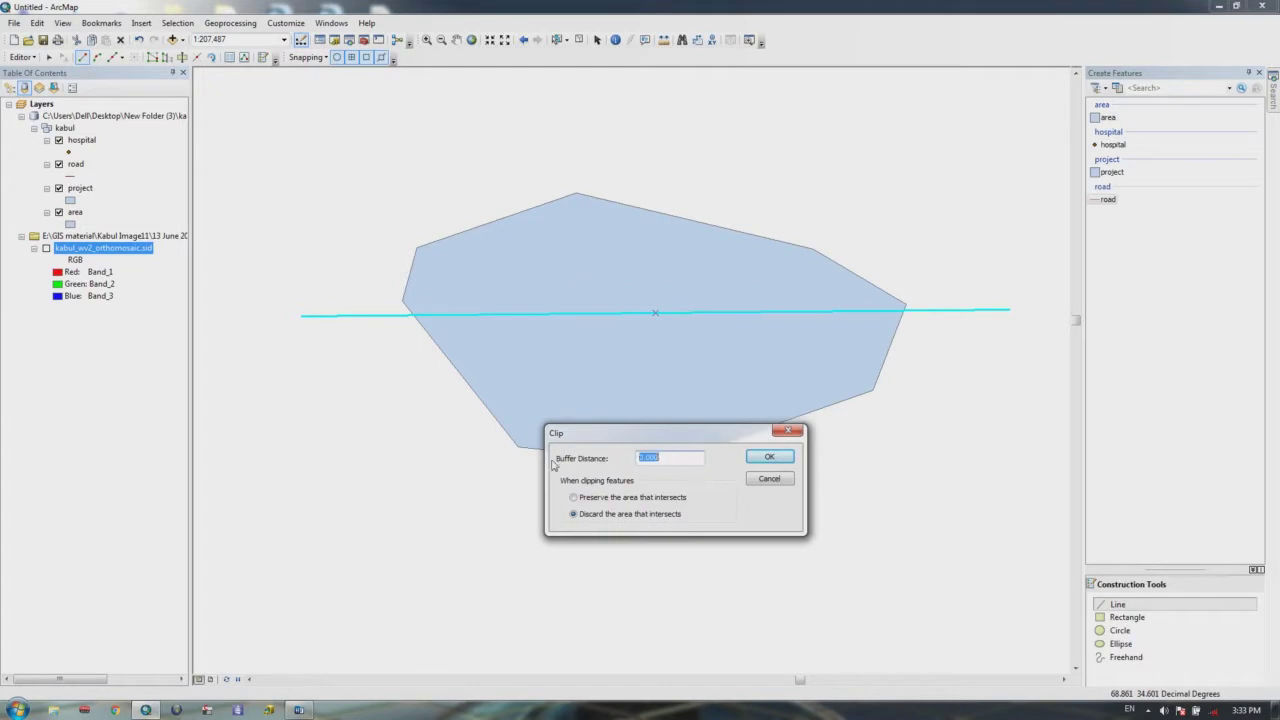
text(2)
drag(641, 447, 643, 468)
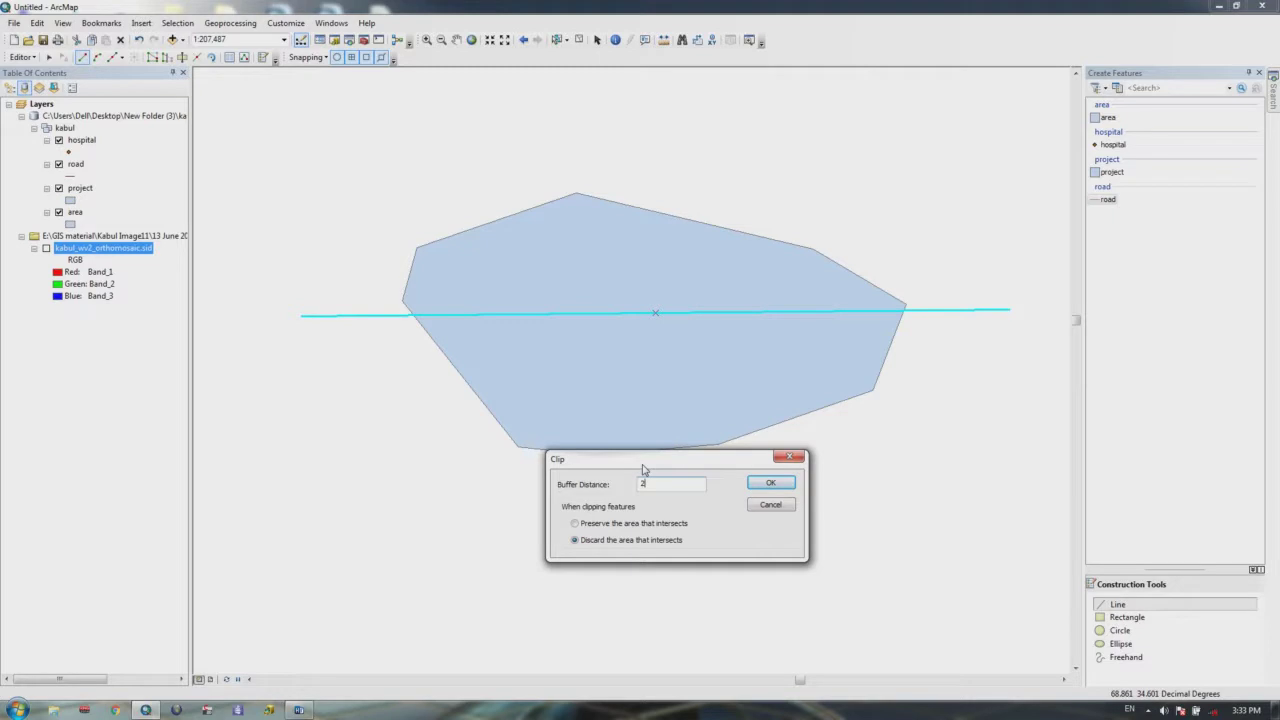
click(1148, 711)
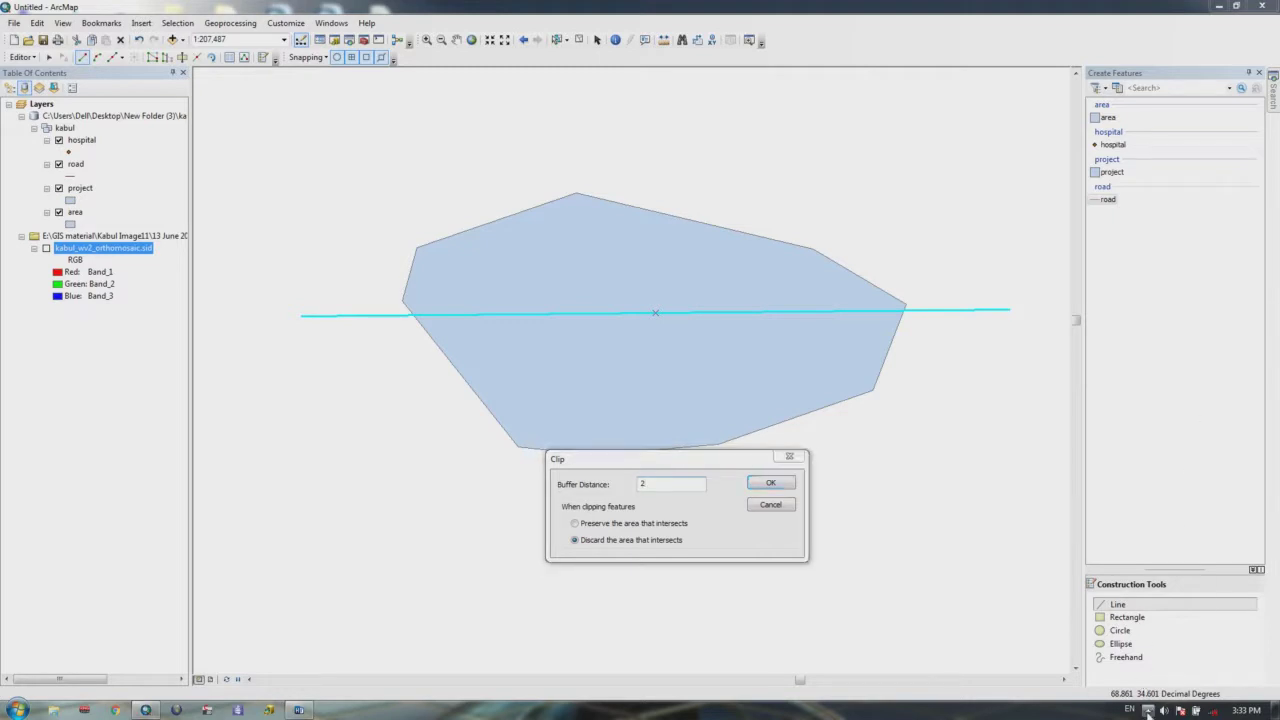
click(1148, 711)
drag(640, 457, 634, 184)
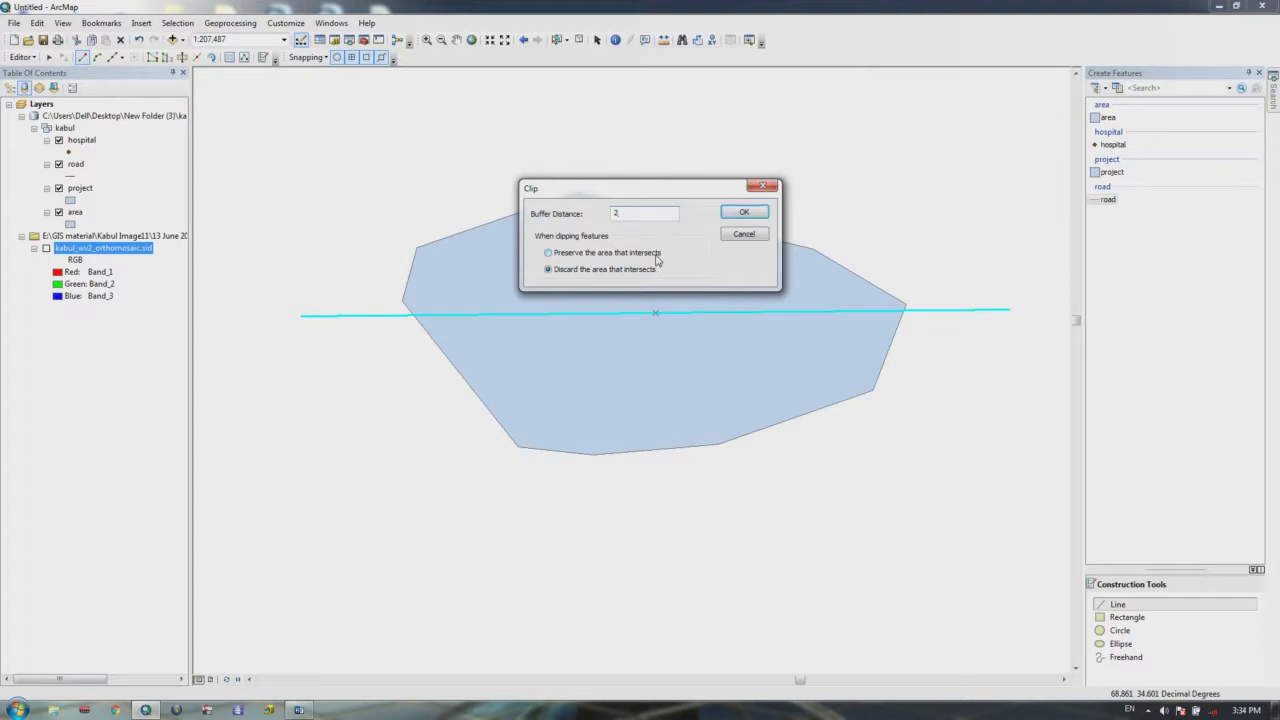
Step: Clip the polygon along the road line, preserving the area that intersects it
click(548, 253)
click(743, 214)
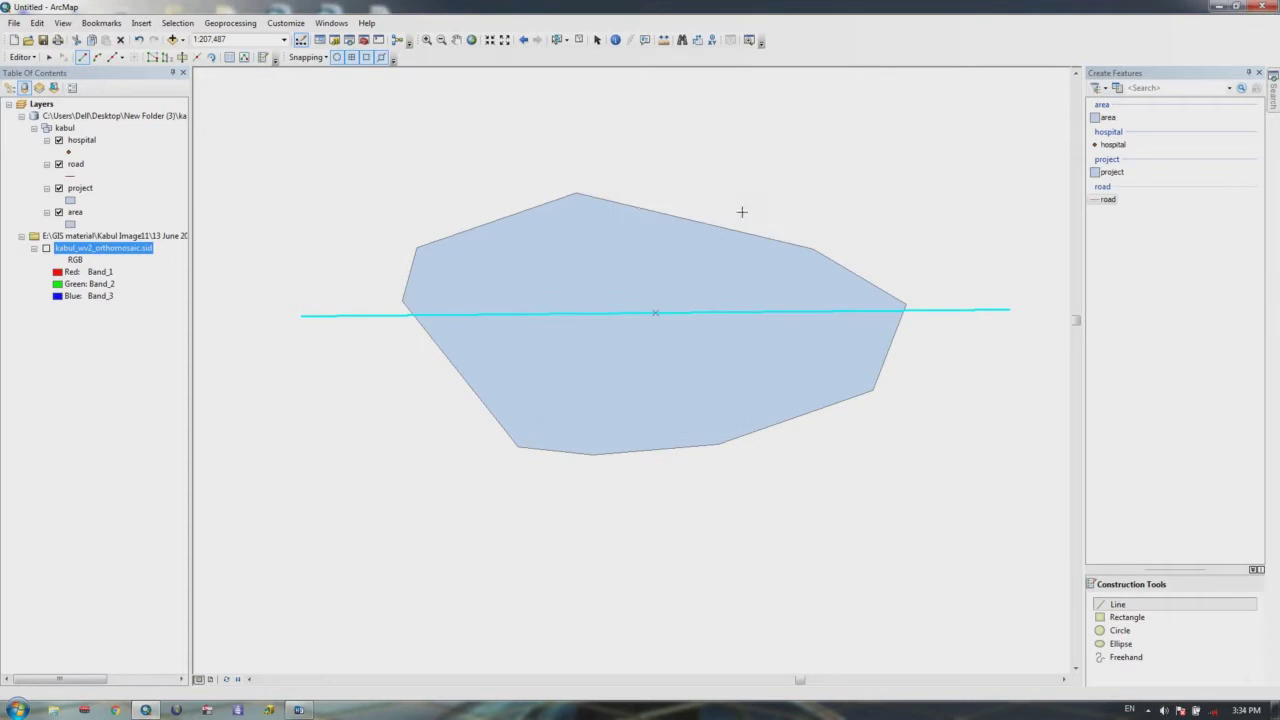
scroll(491, 296, down, 2)
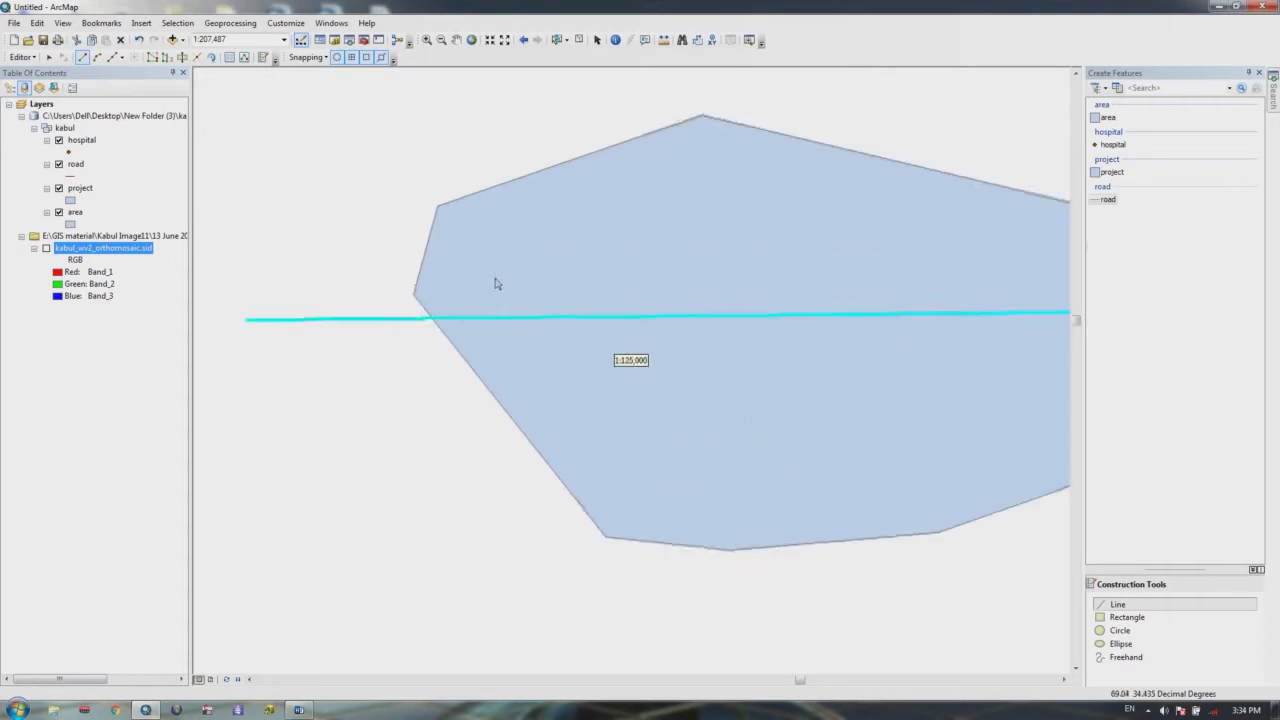
Step: Zoom in closely on the clipped polygon to inspect it, then return to full extent
click(427, 39)
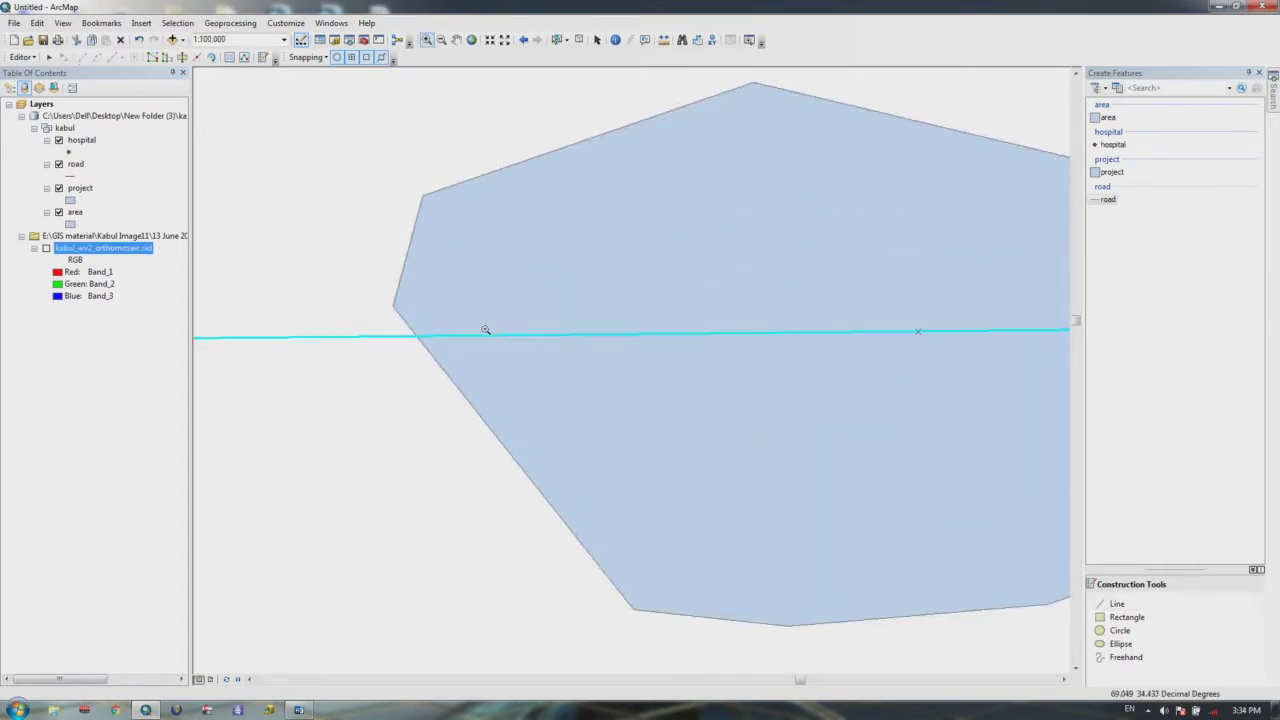
click(486, 330)
drag(498, 177, 466, 217)
scroll(506, 271, up, 3)
scroll(506, 272, up, 3)
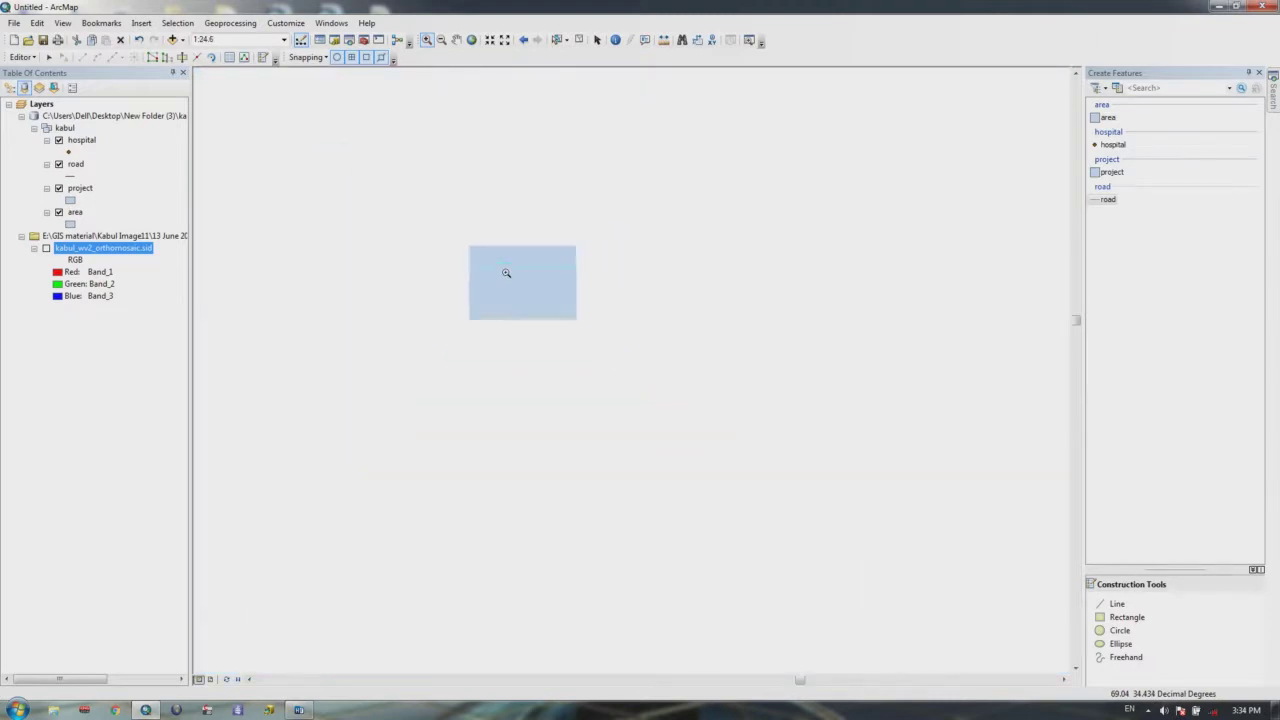
scroll(506, 272, up, 2)
scroll(506, 272, up, 4)
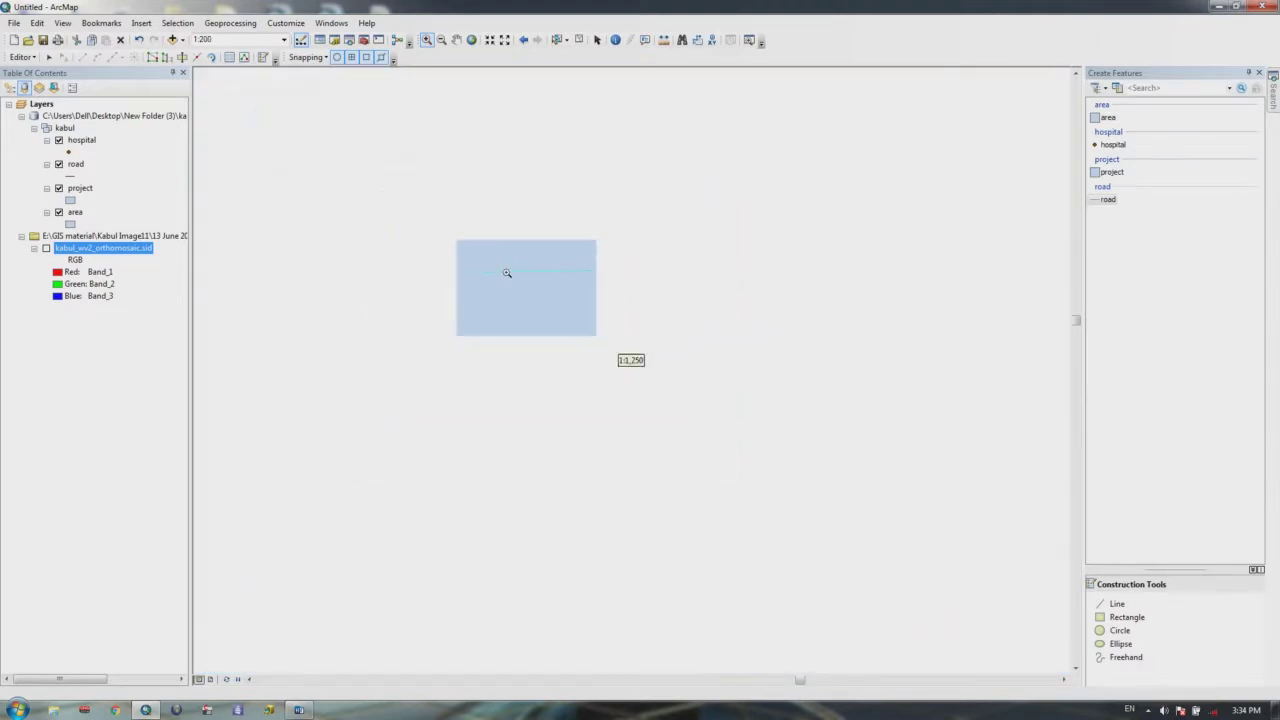
scroll(515, 274, up, 2)
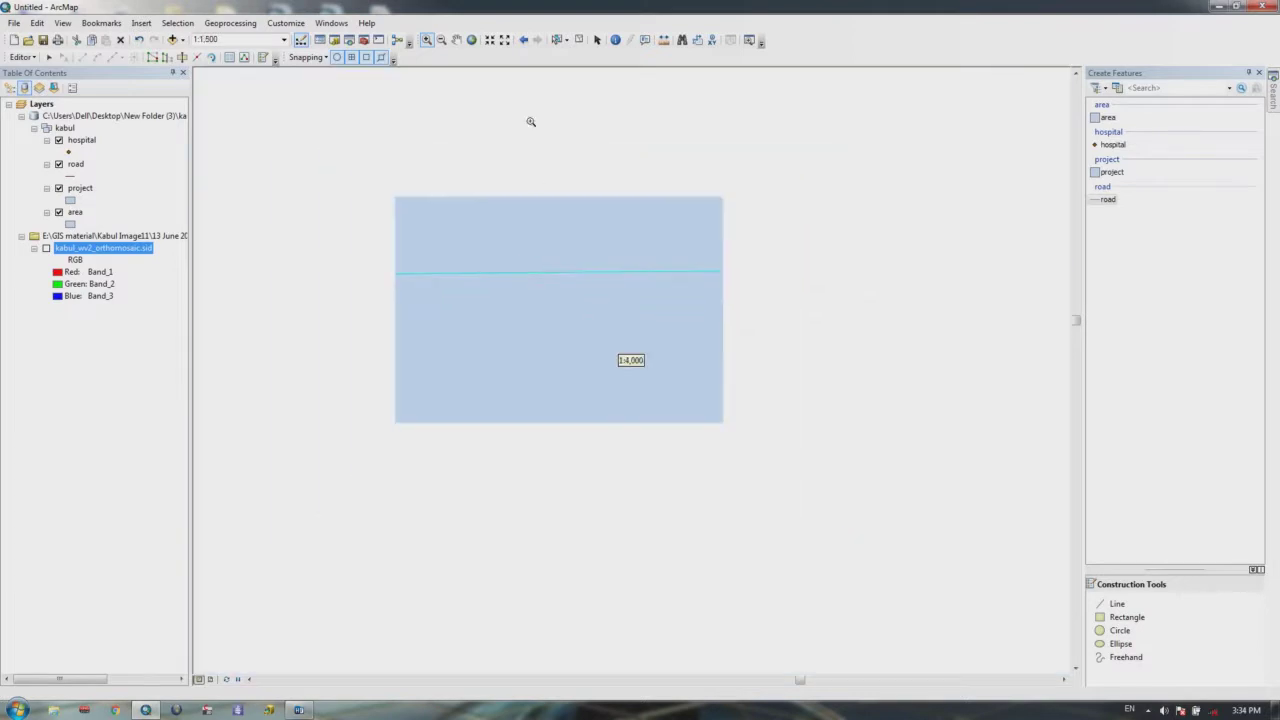
click(471, 39)
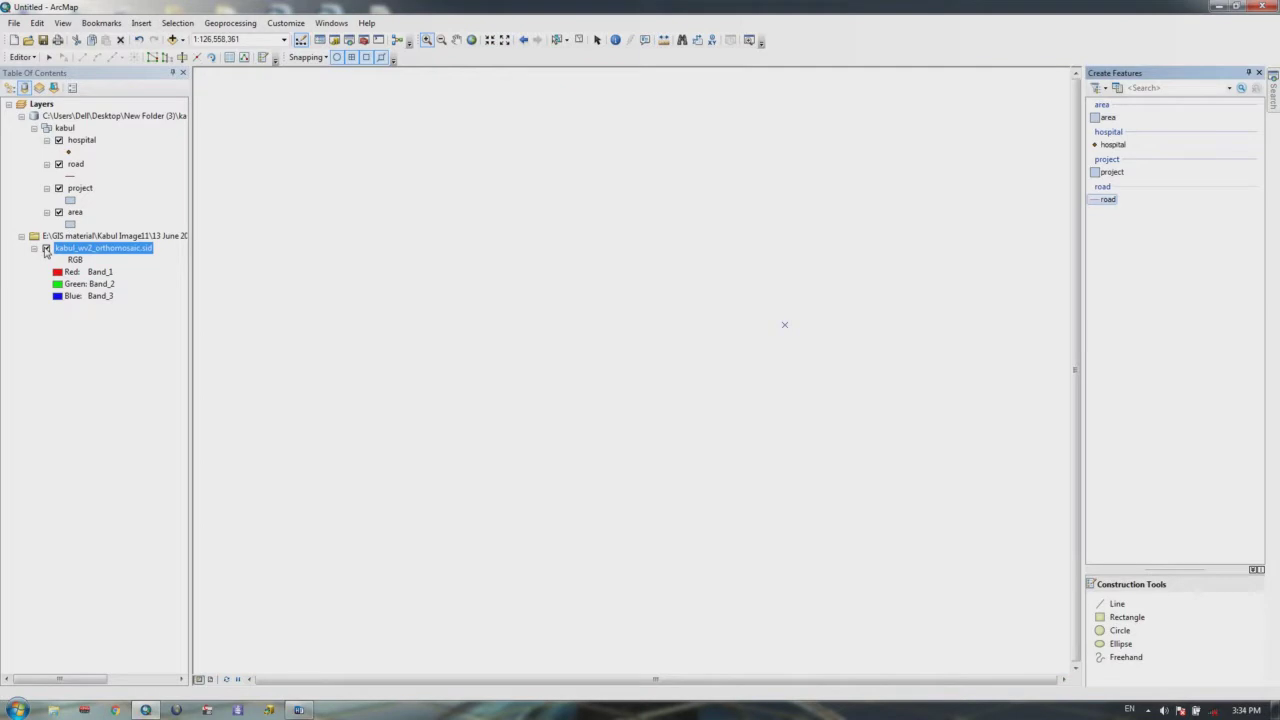
Step: Zoom the map to the Kabul orthomosaic layer and pan to frame the imagery
right_click(73, 252)
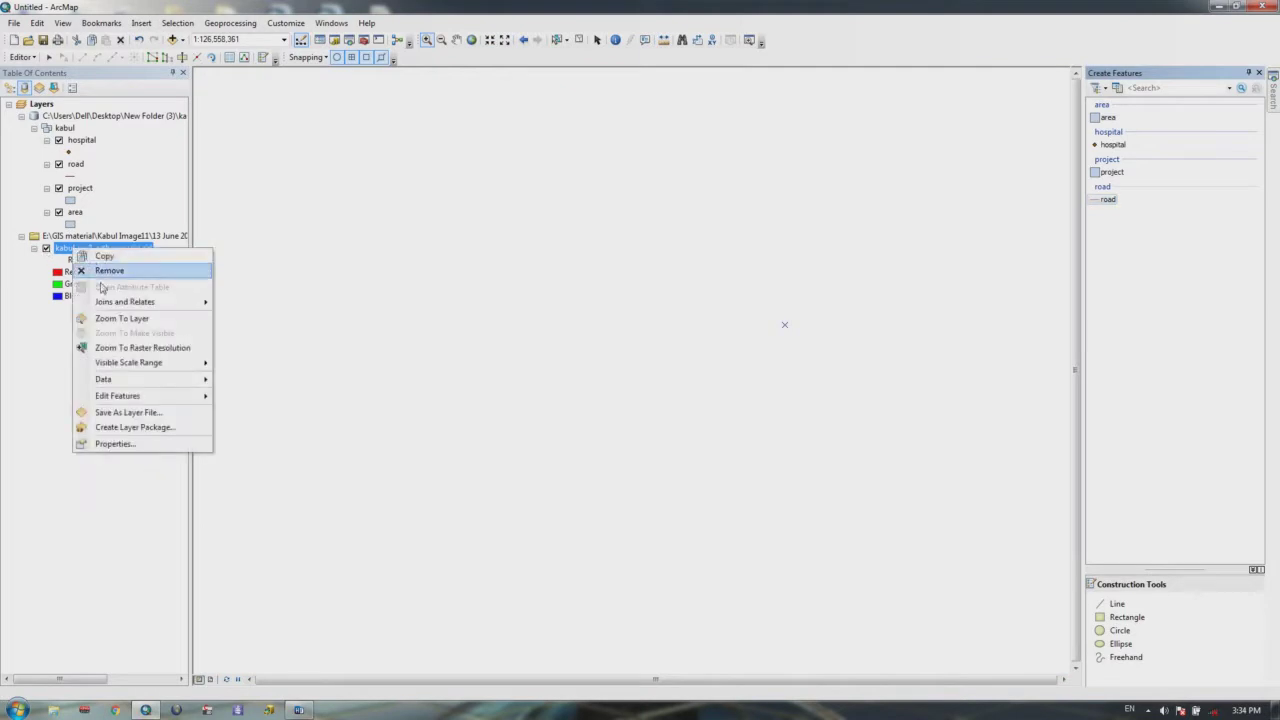
click(111, 325)
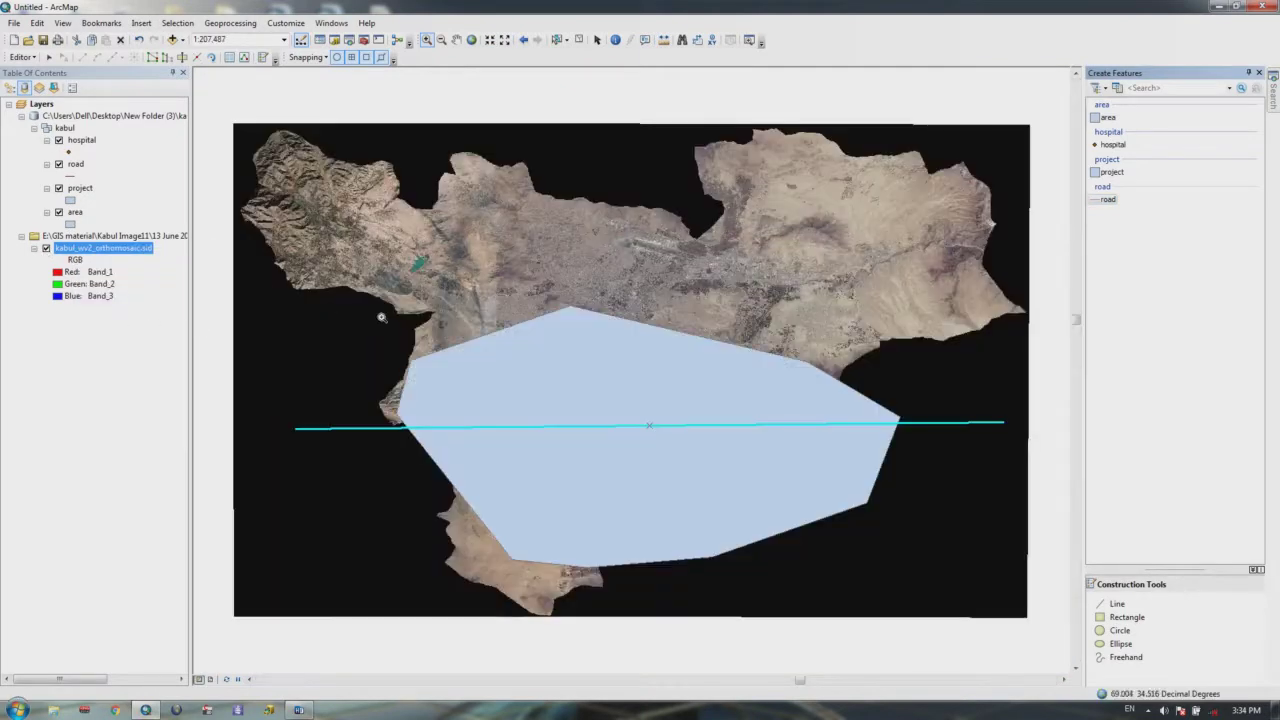
drag(537, 391, 519, 280)
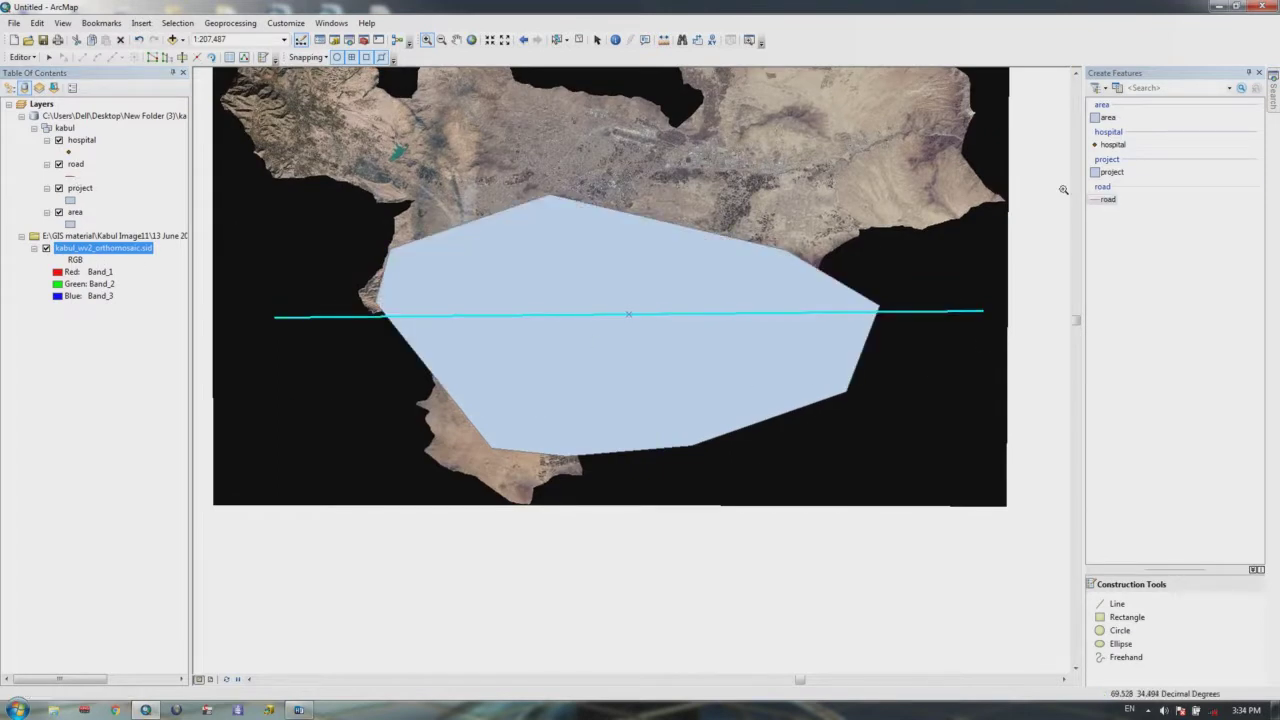
Step: Box-select the project polygon and road line together and delete them
click(557, 40)
drag(578, 408, 730, 210)
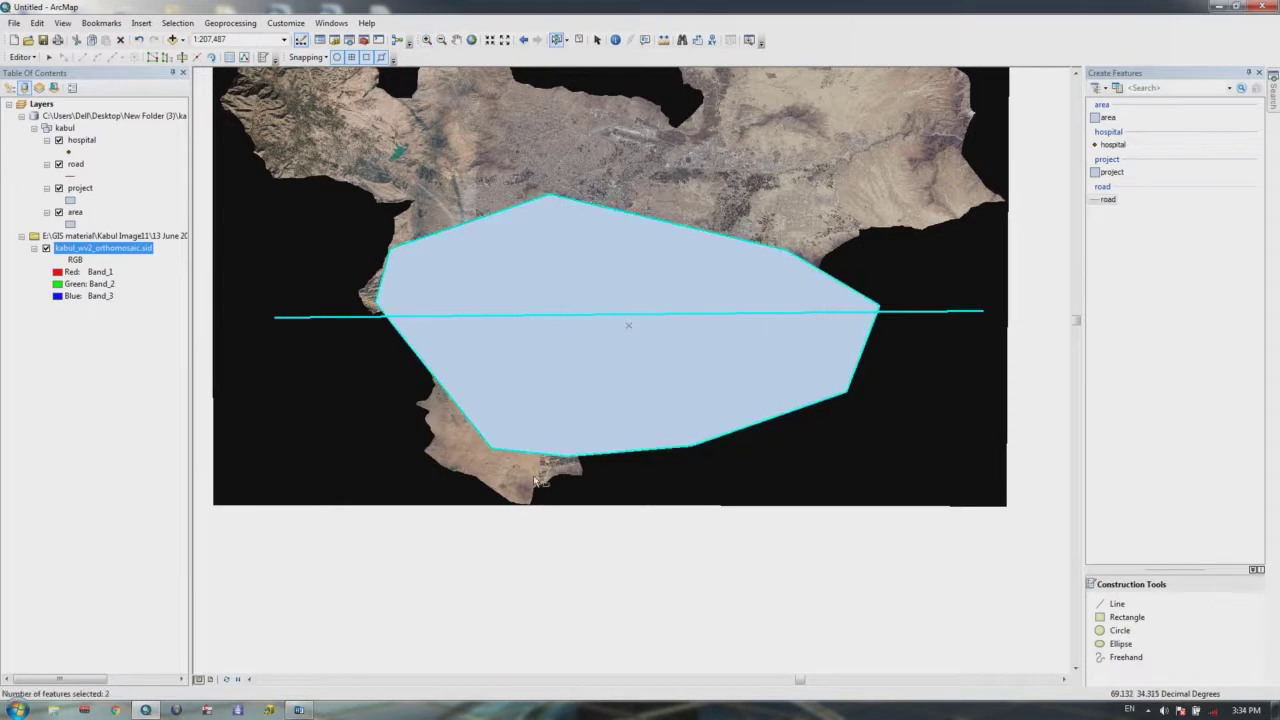
key(Delete)
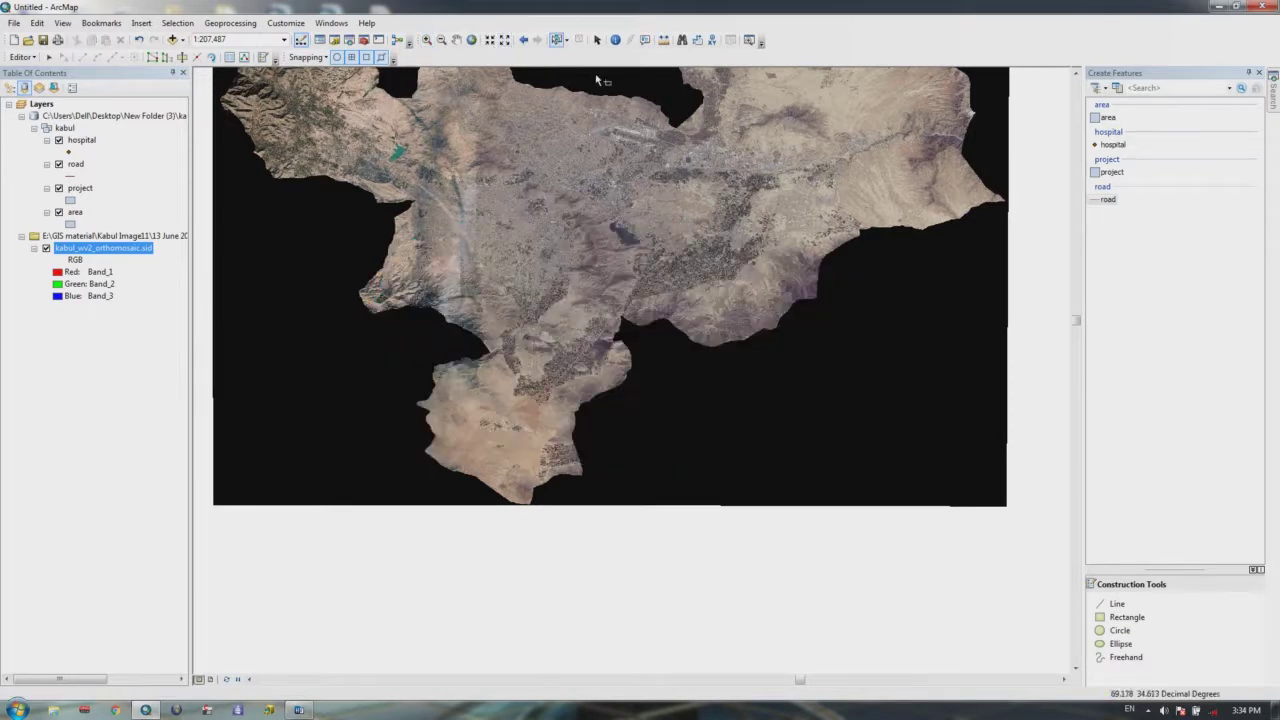
Step: Draw a large eleven-vertex project polygon covering the imagery
click(1112, 172)
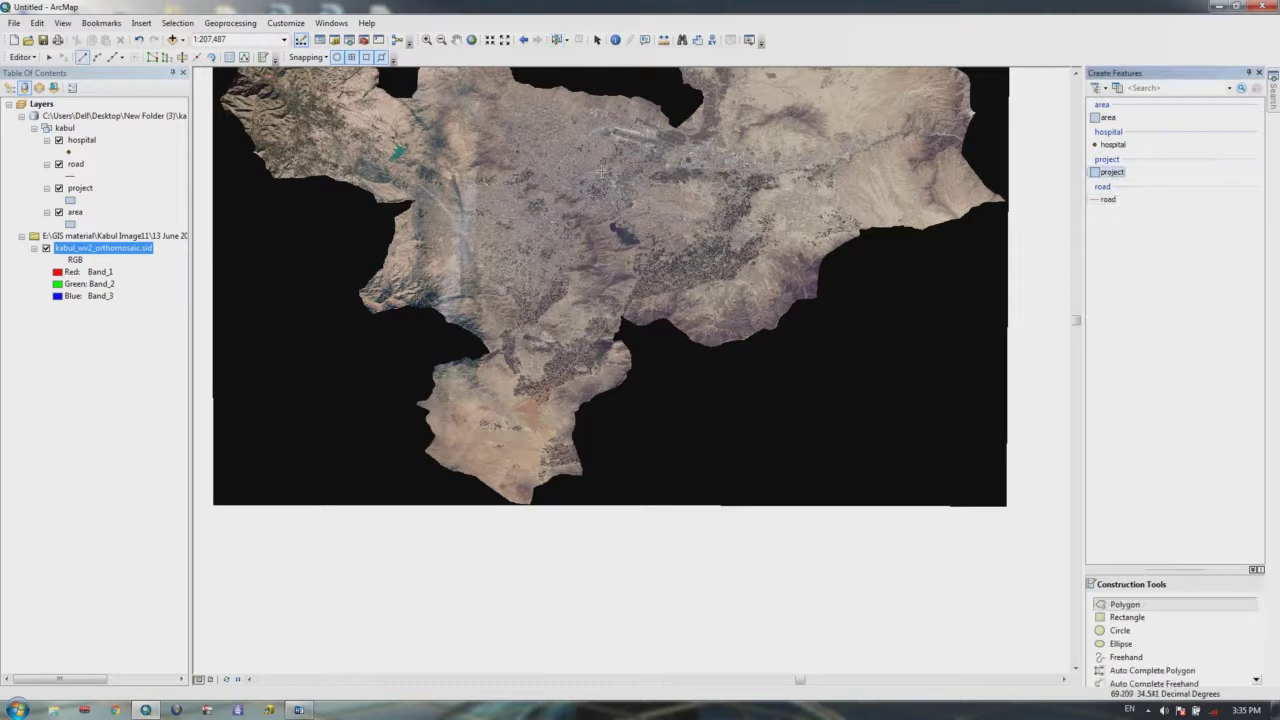
click(342, 215)
click(318, 139)
click(478, 123)
click(775, 103)
click(848, 173)
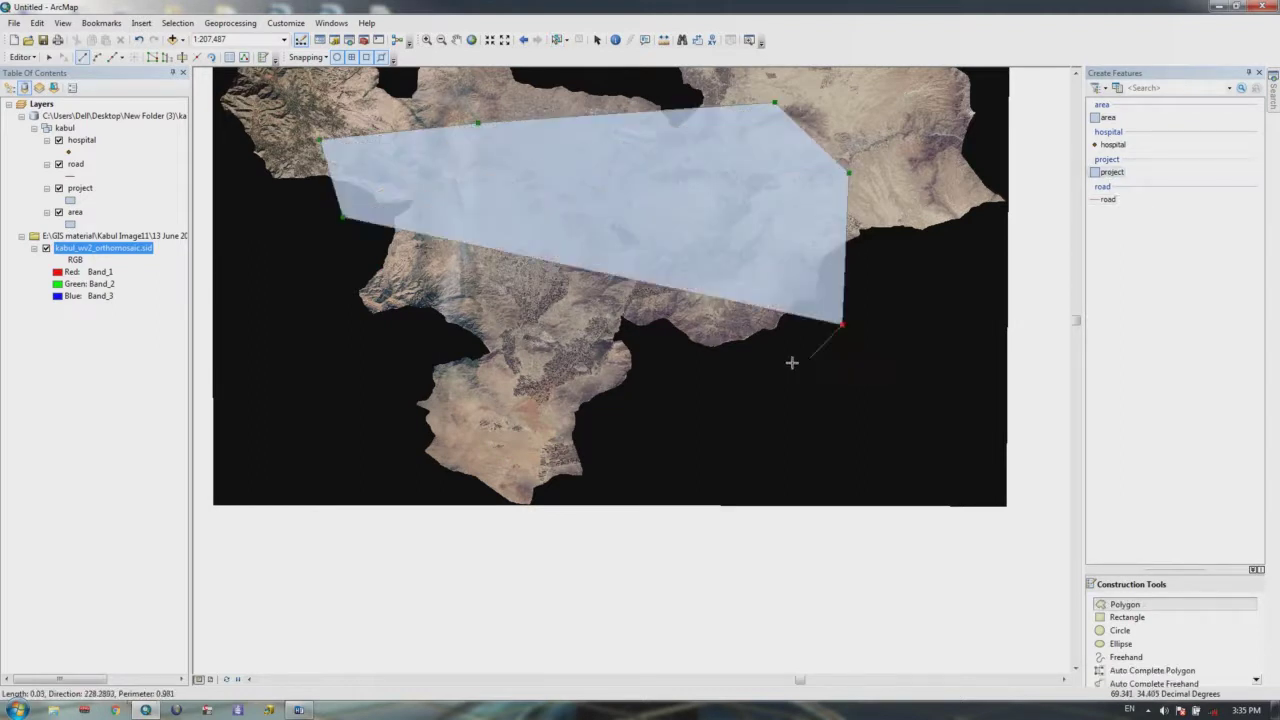
click(843, 325)
click(770, 372)
click(652, 407)
click(446, 425)
click(333, 410)
click(282, 317)
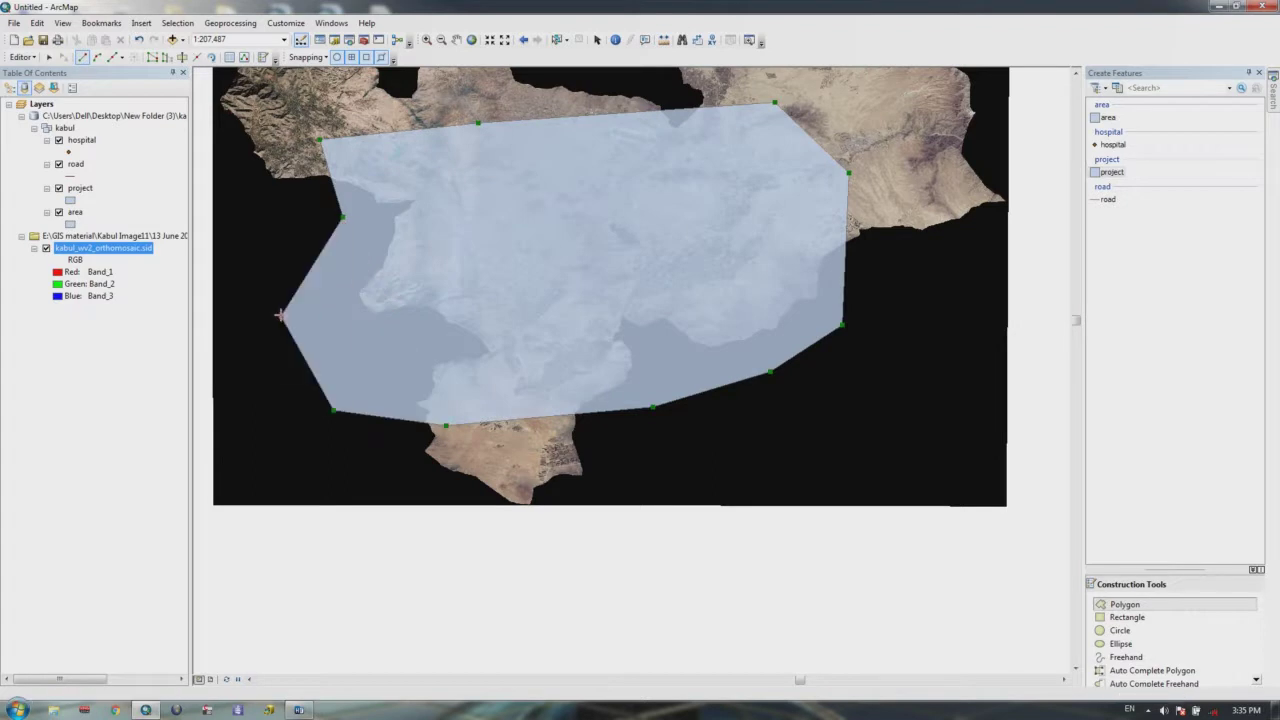
key(F2)
Step: Draw a two-point road line crossing the polygon from right to left
click(1108, 199)
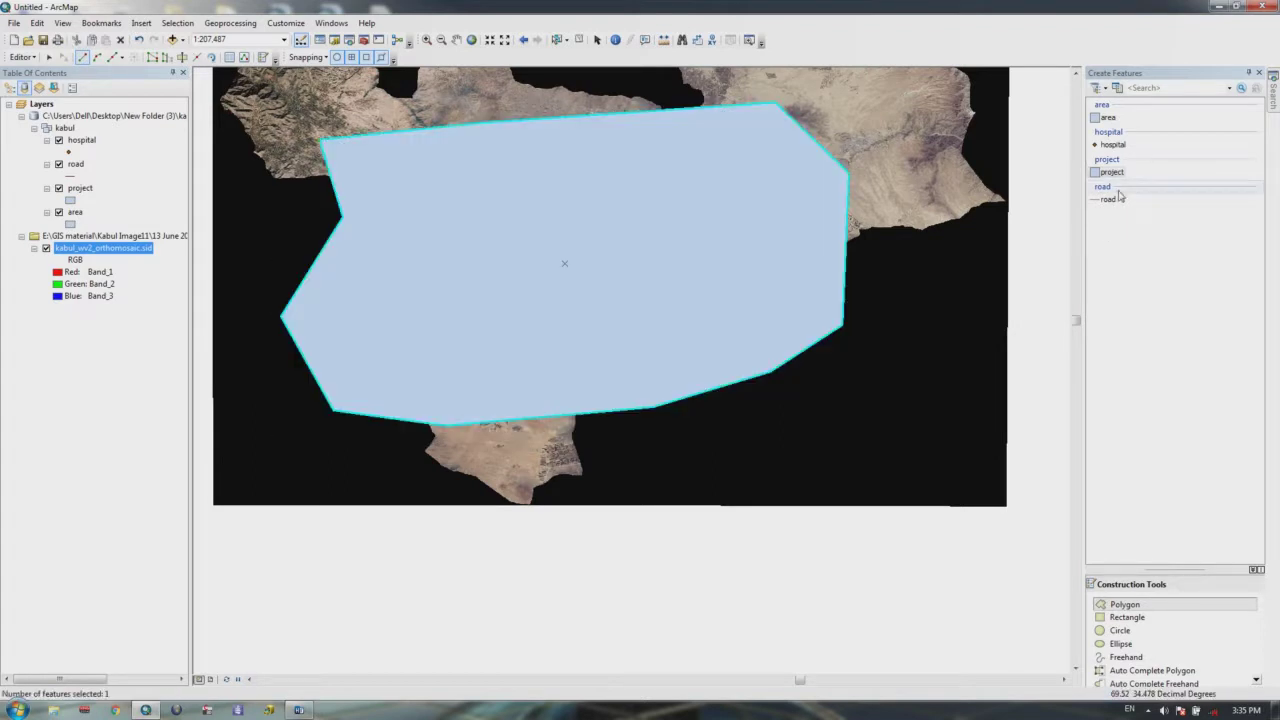
click(938, 212)
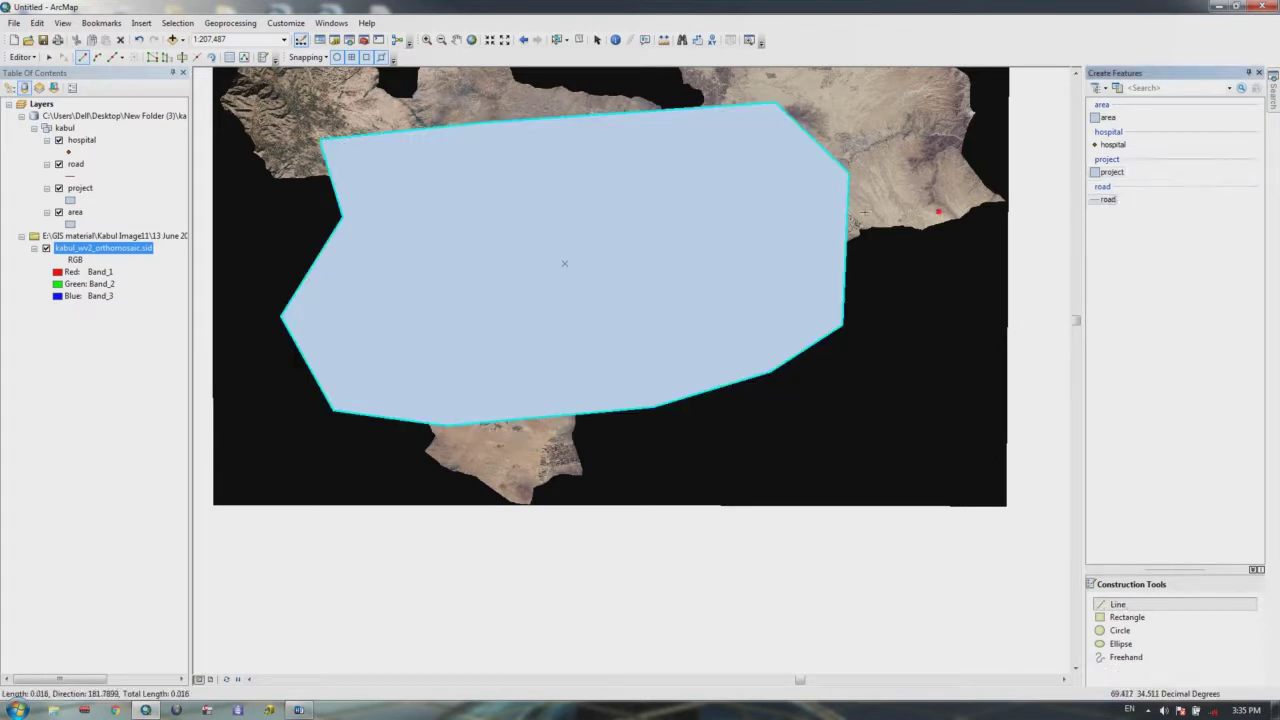
click(256, 255)
key(F2)
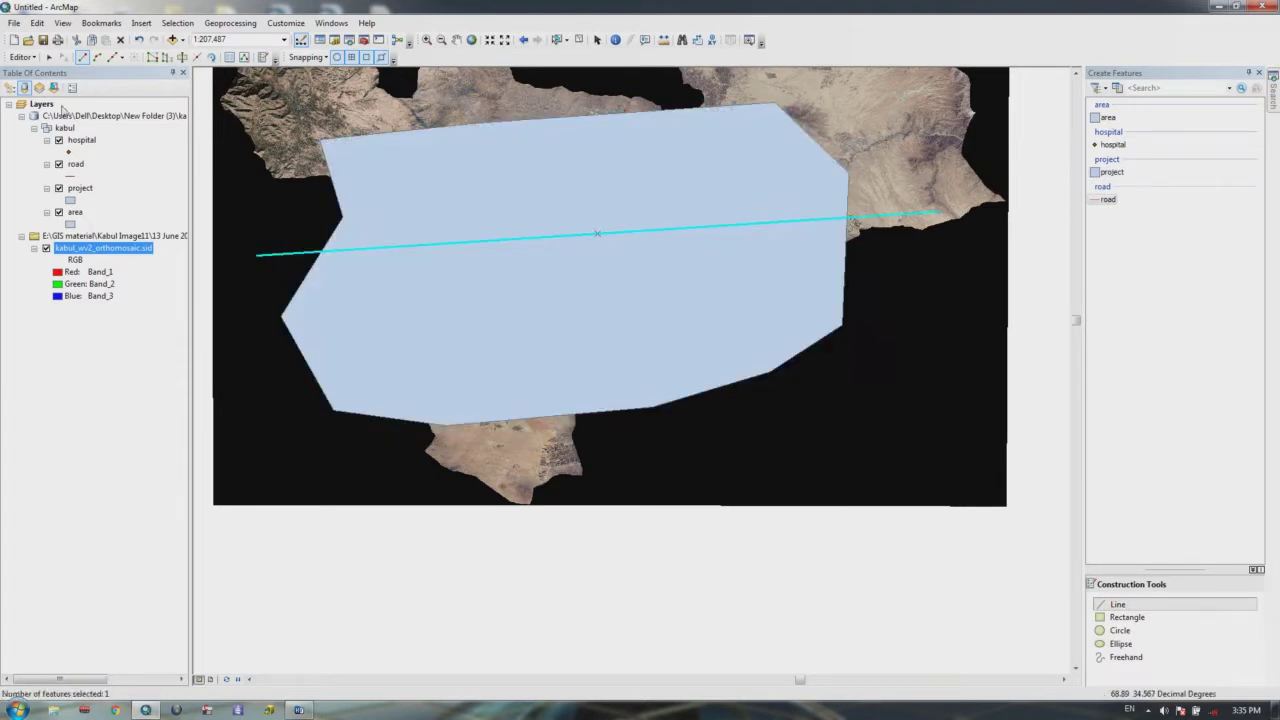
click(22, 56)
Step: Clip the new project polygon along the road with buffer distance 5, keeping the intersecting area
click(40, 222)
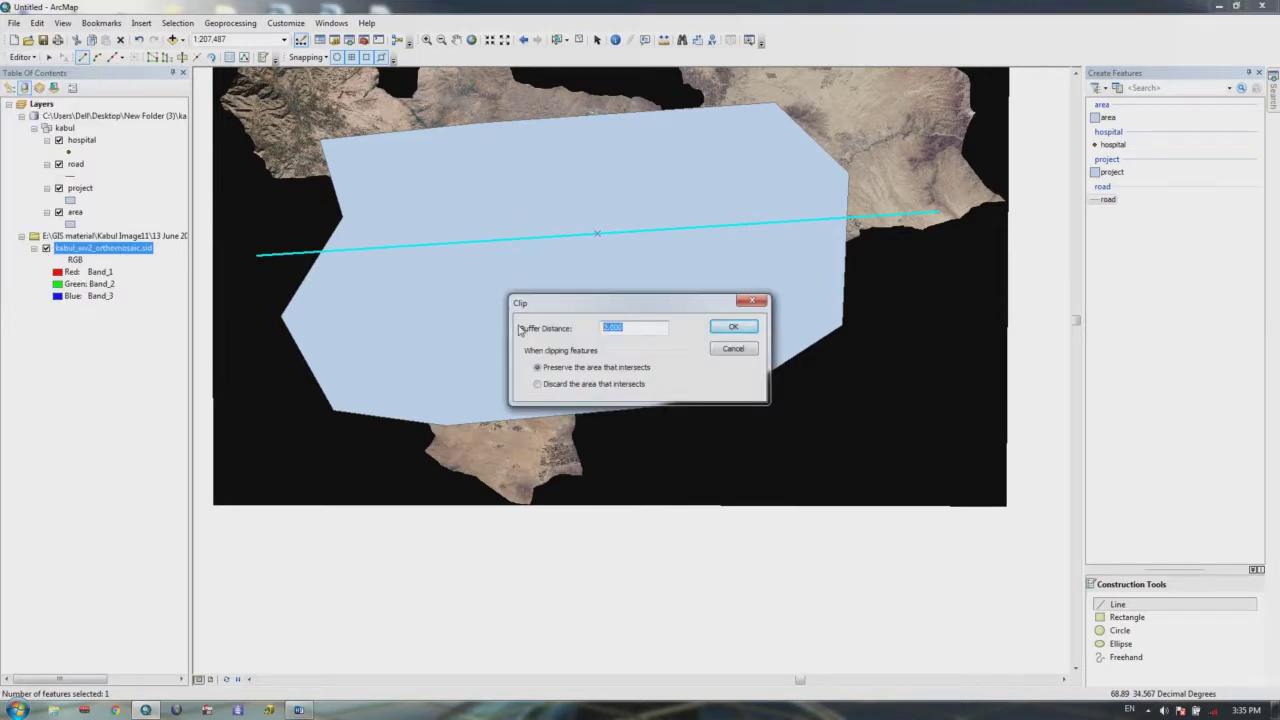
text(50)
click(735, 327)
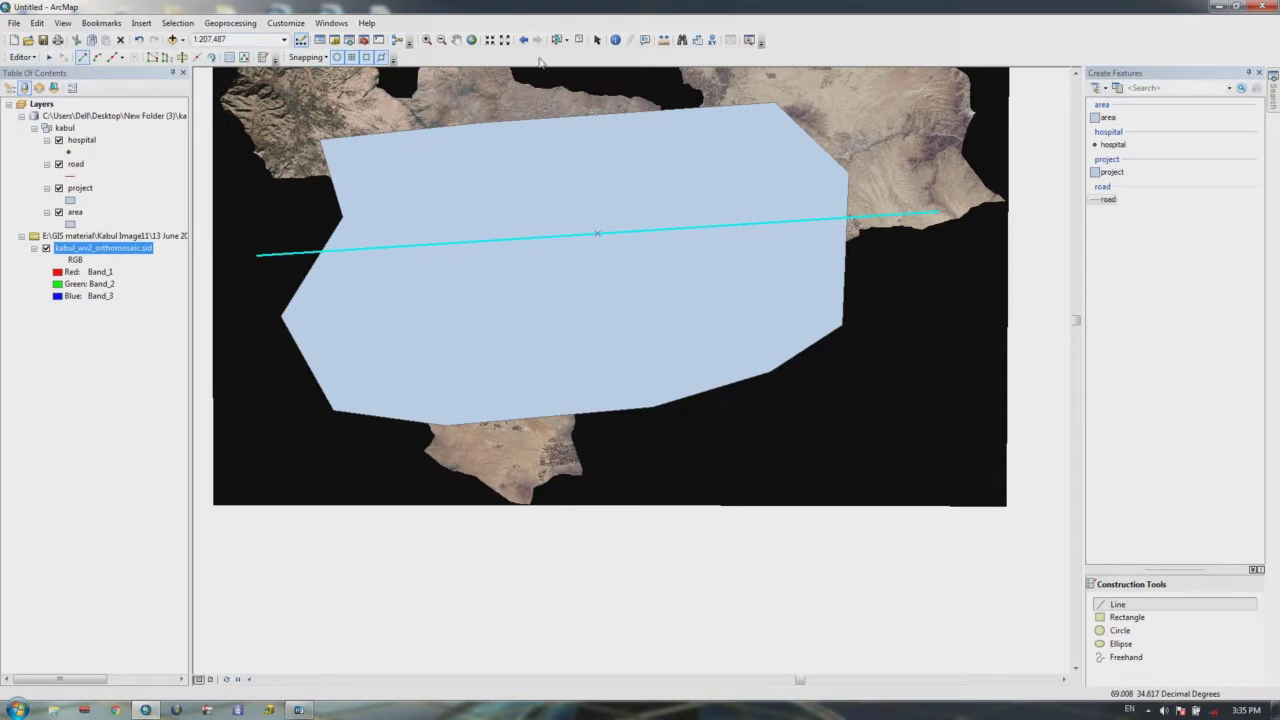
click(426, 40)
drag(866, 208, 818, 237)
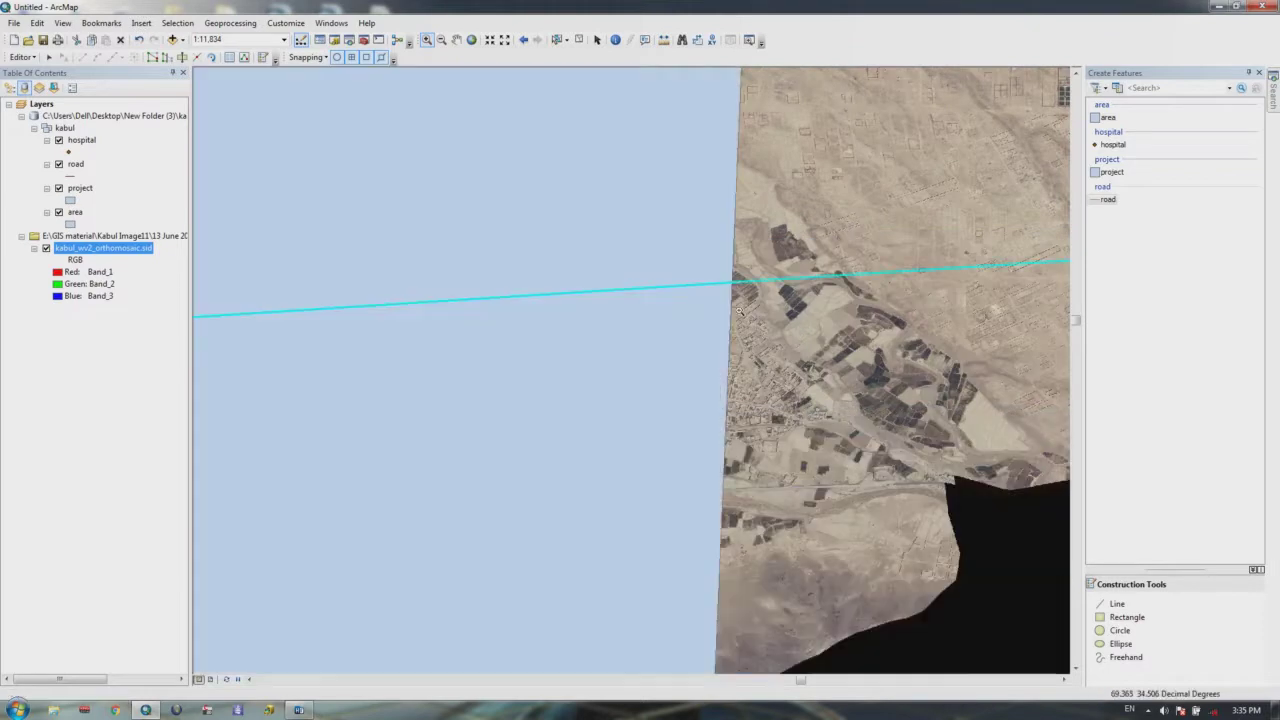
click(716, 305)
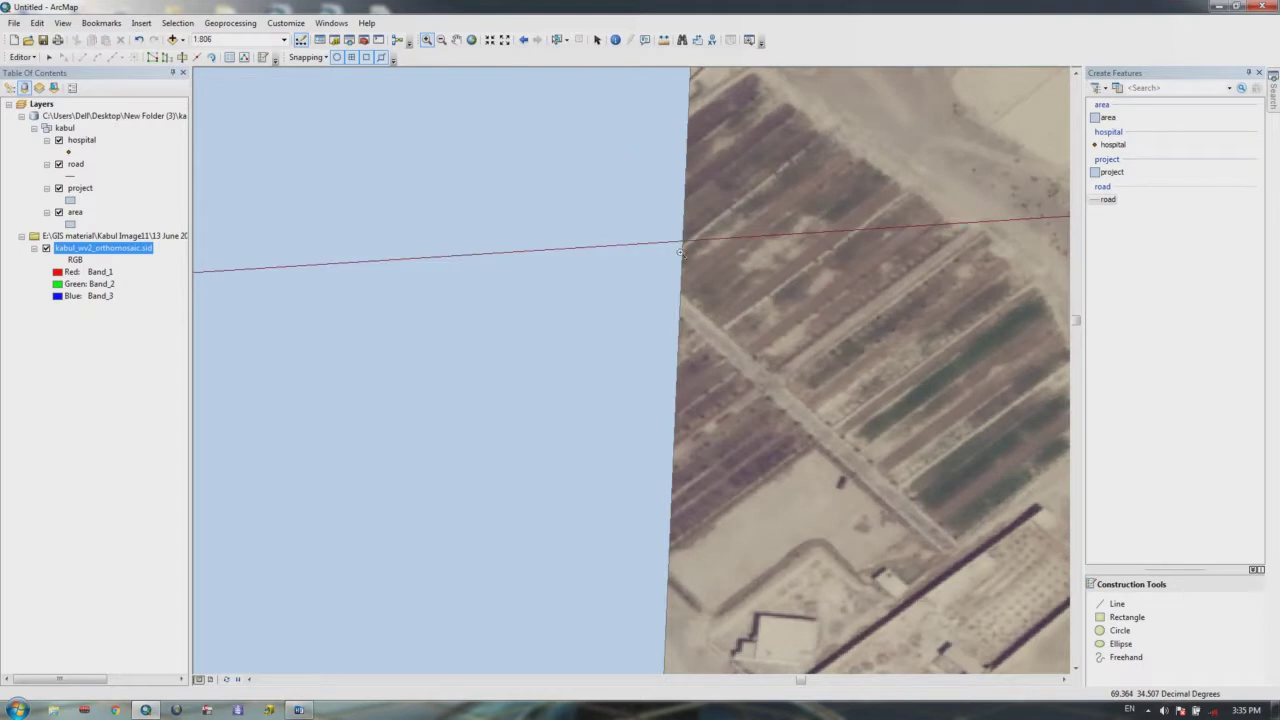
scroll(681, 252, up, 5)
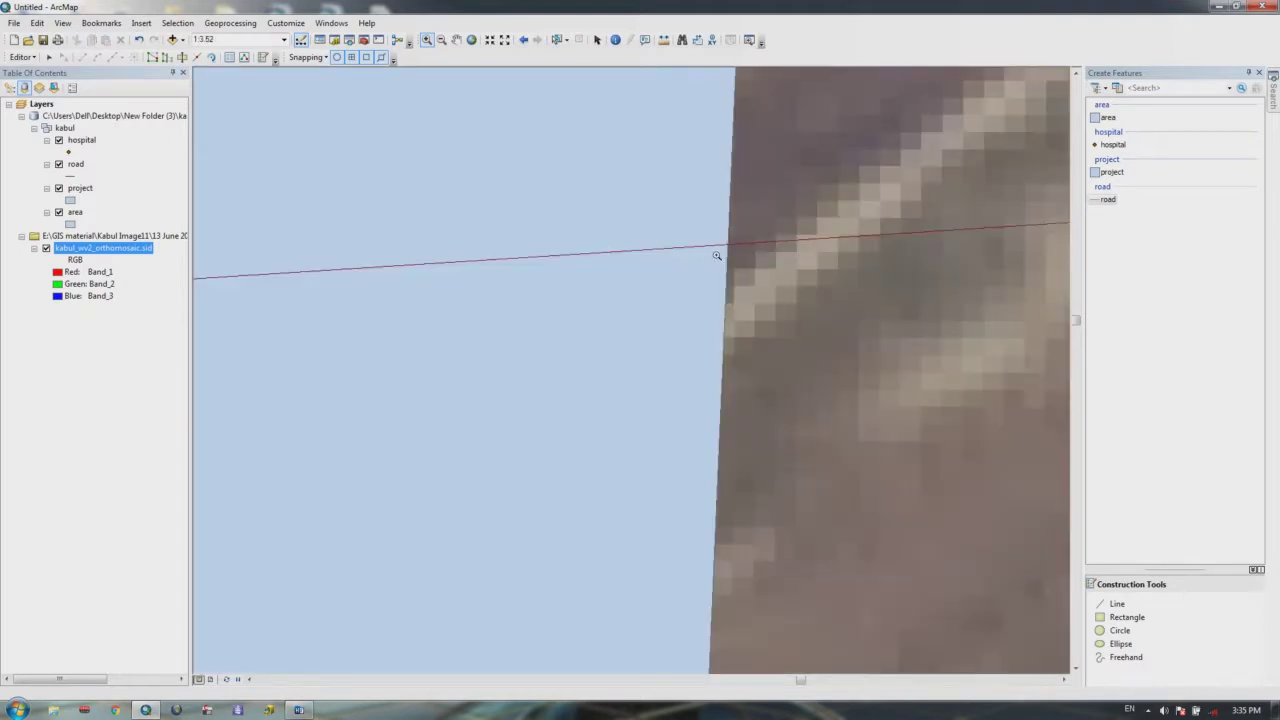
scroll(712, 256, up, 3)
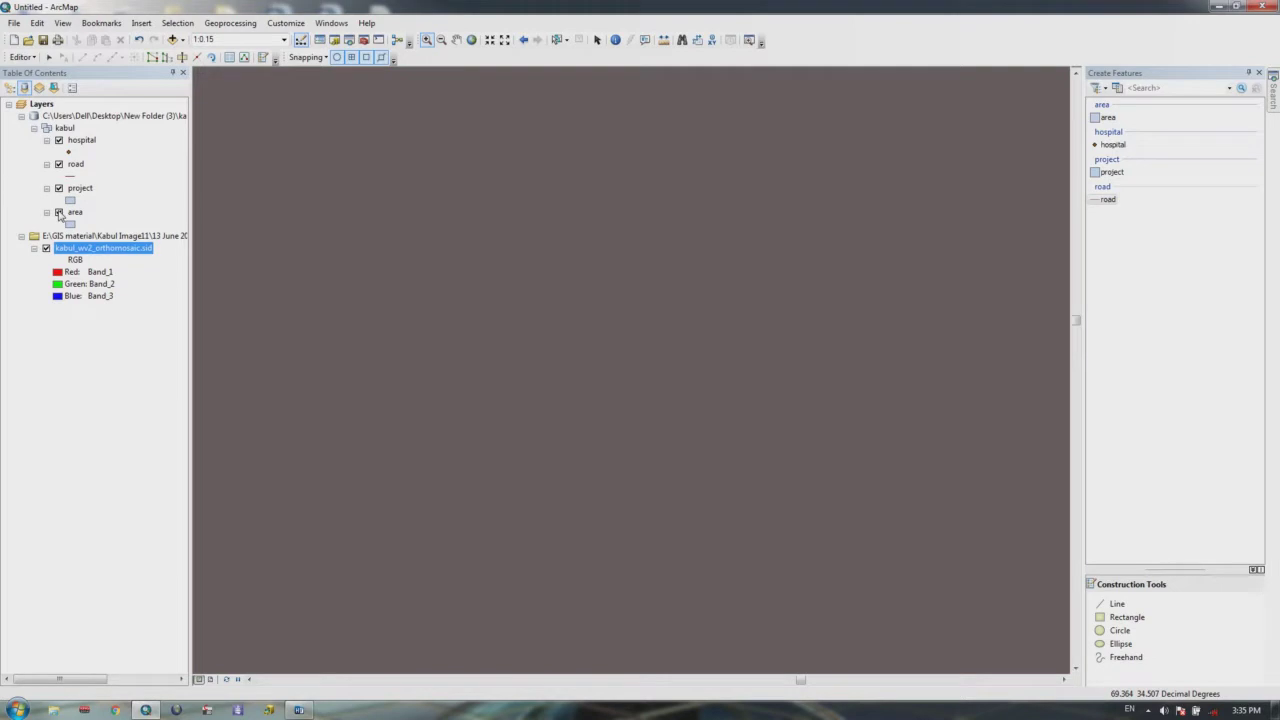
click(75, 164)
right_click(75, 164)
click(115, 237)
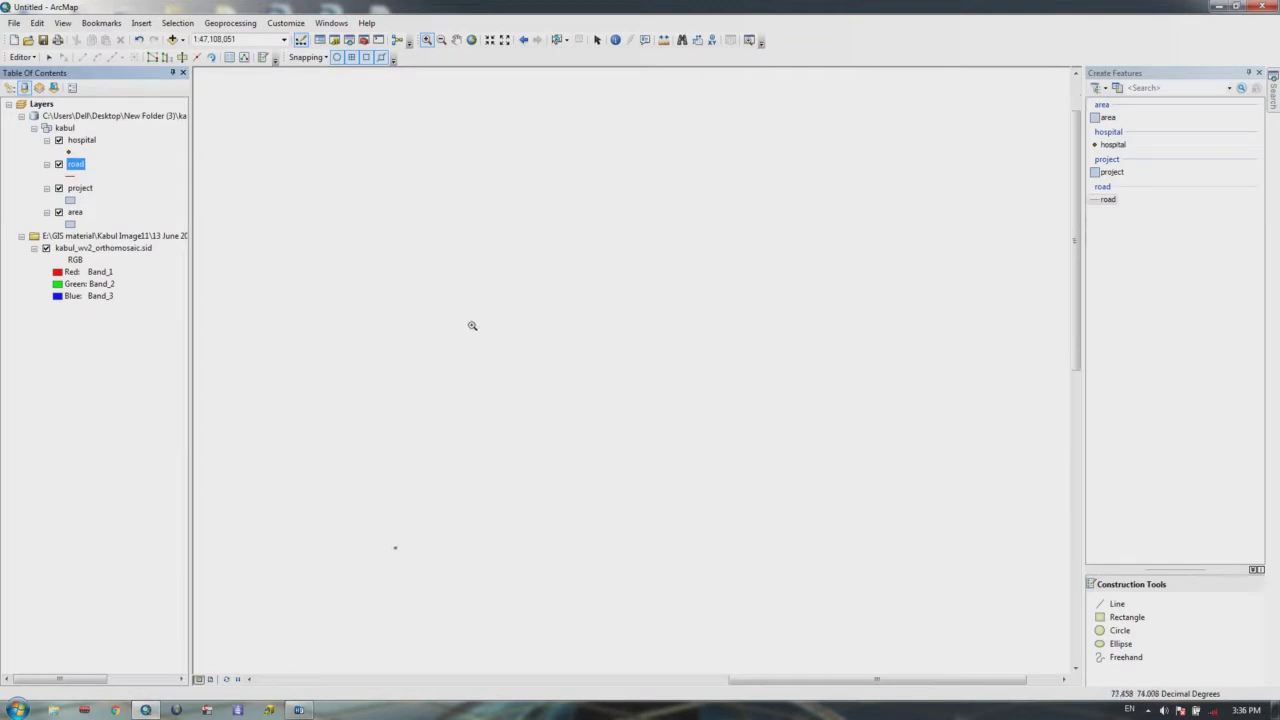
scroll(486, 334, down, 3)
click(471, 39)
right_click(100, 249)
click(162, 320)
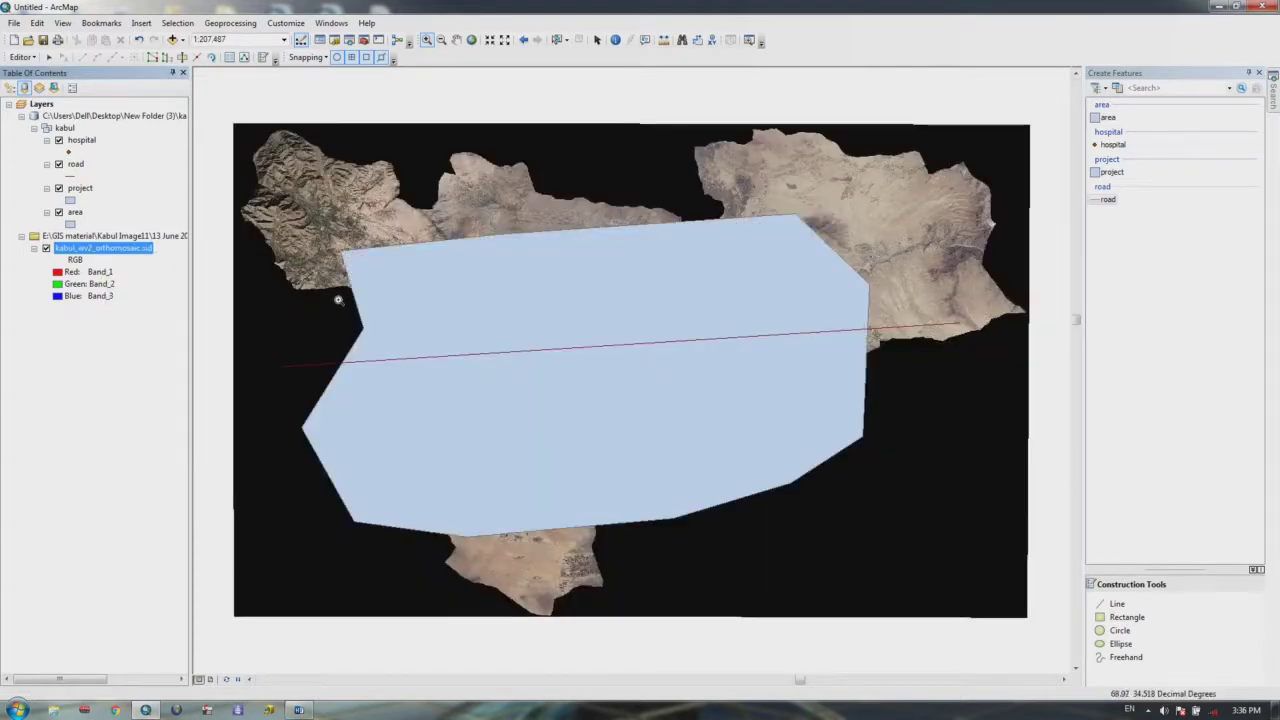
Step: Delete the old horizontal road line and start a new road at the polygon's top-right
scroll(450, 295, down, 1)
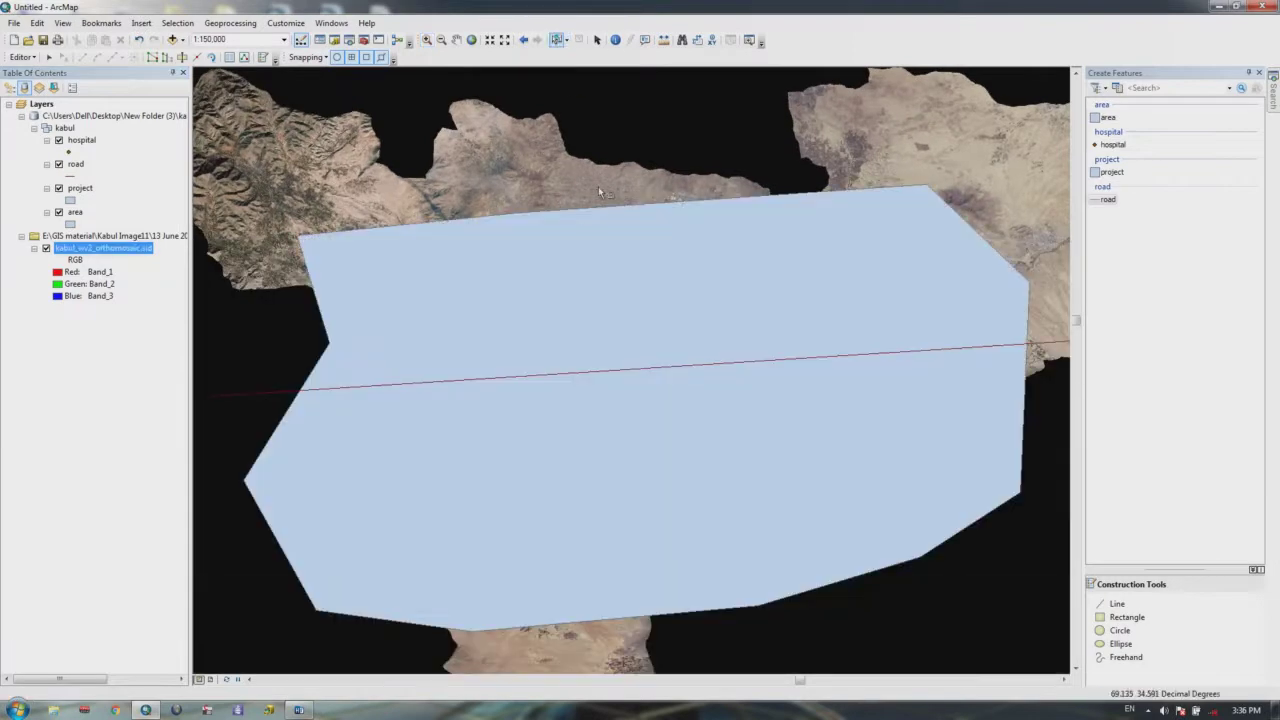
drag(598, 186, 428, 643)
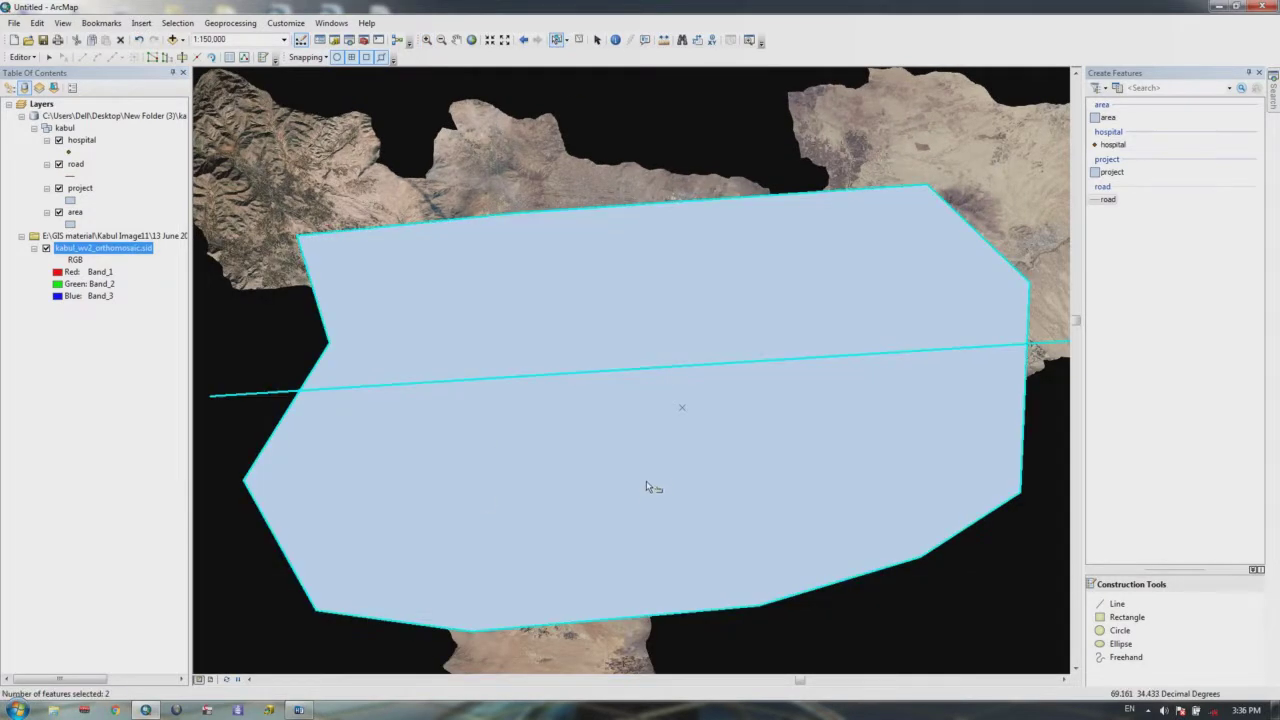
double_click(1040, 347)
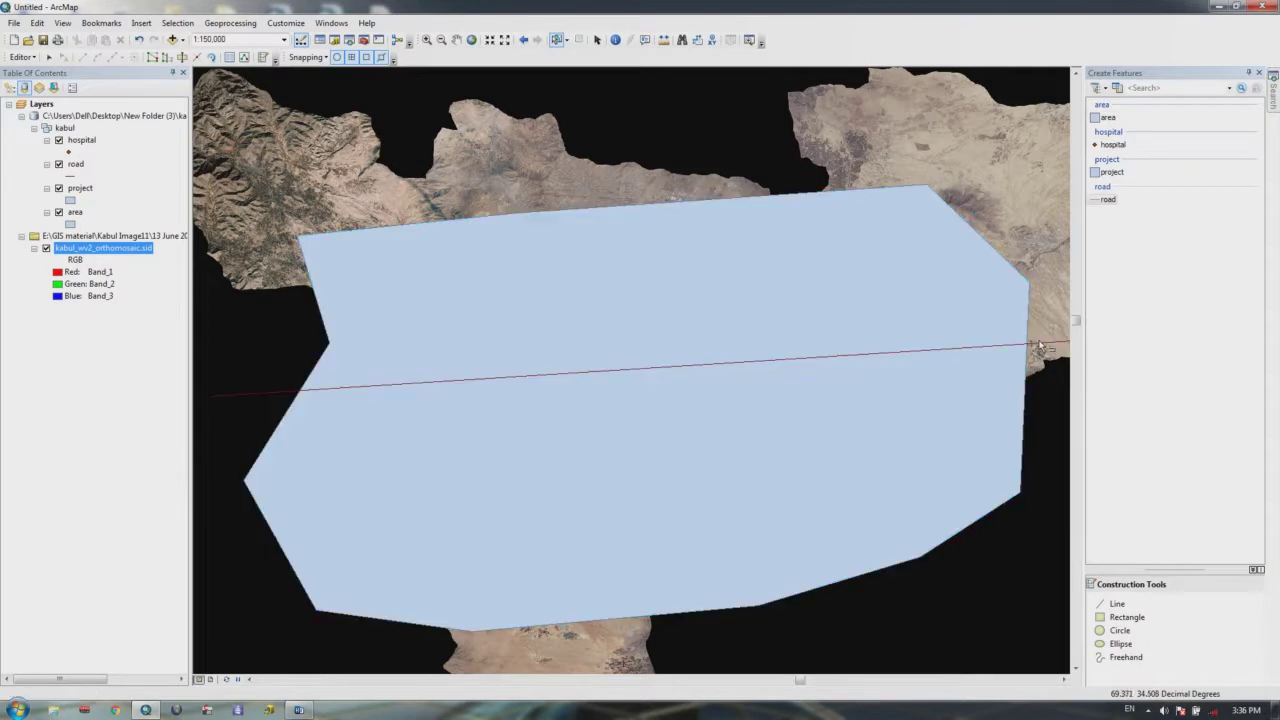
click(1040, 355)
key(Delete)
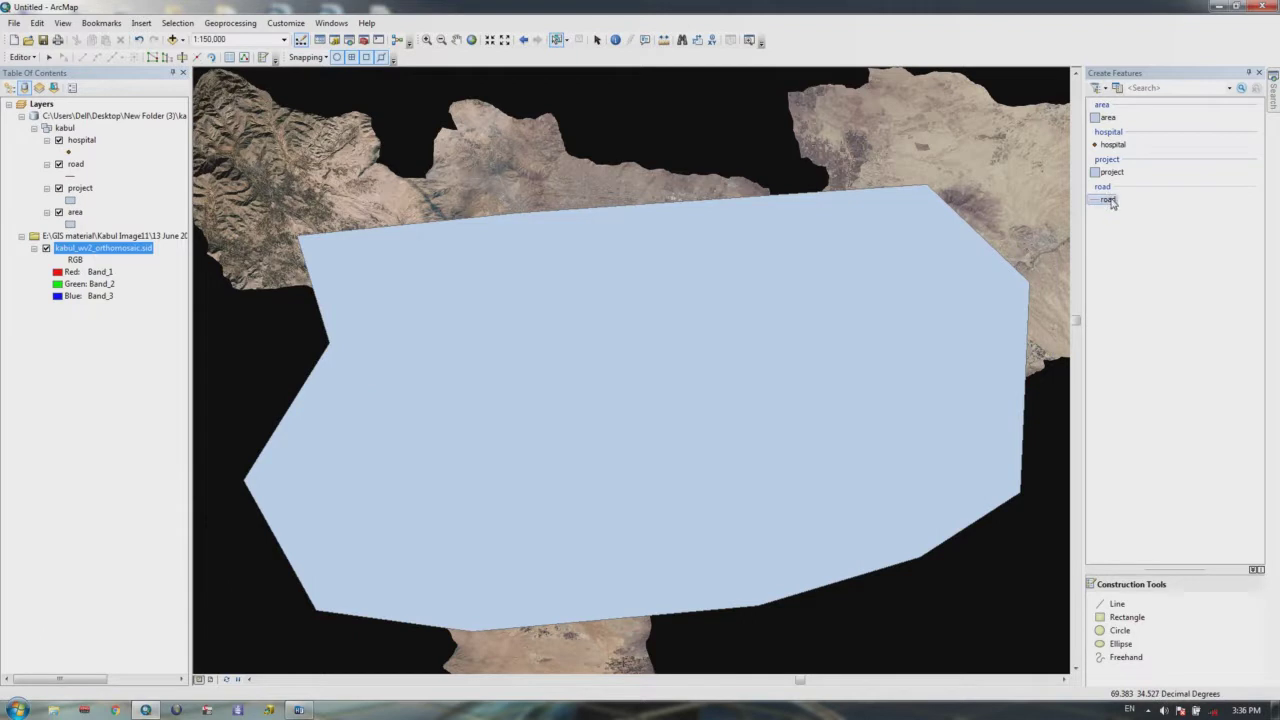
click(1108, 199)
click(937, 183)
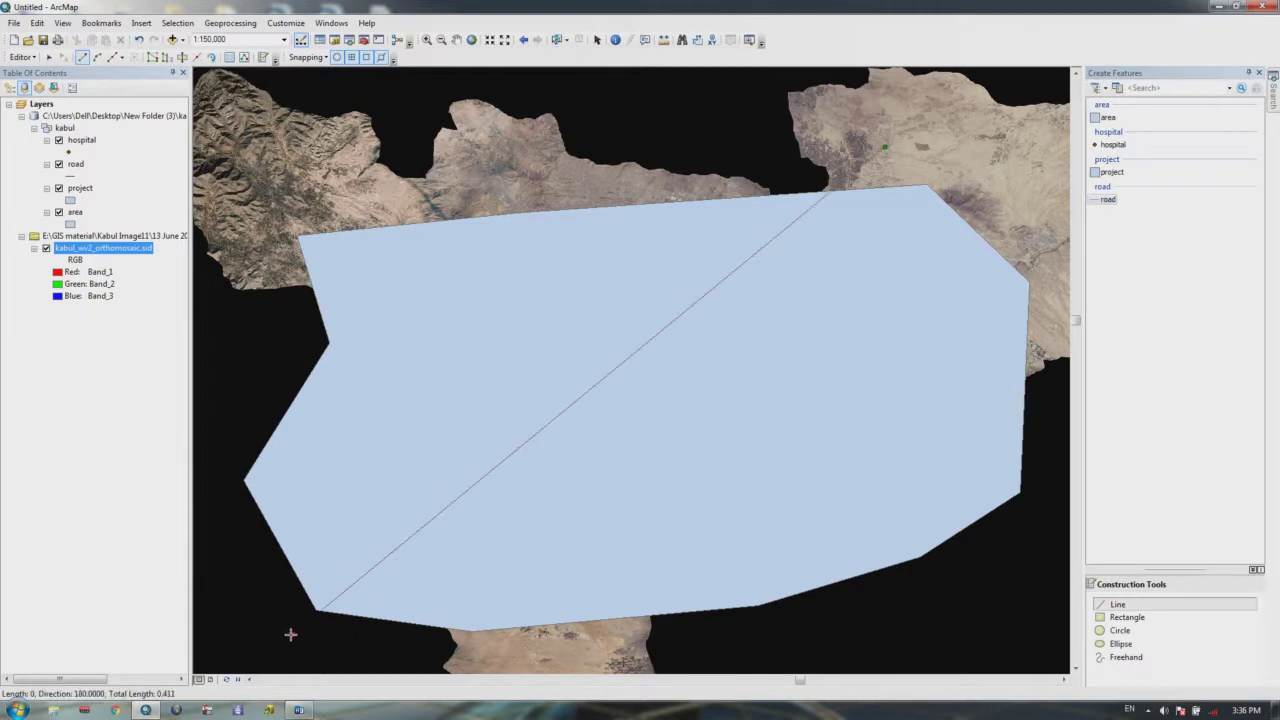
Step: End the diagonal road at the polygon's bottom-left and clip with buffer distance 1
click(293, 625)
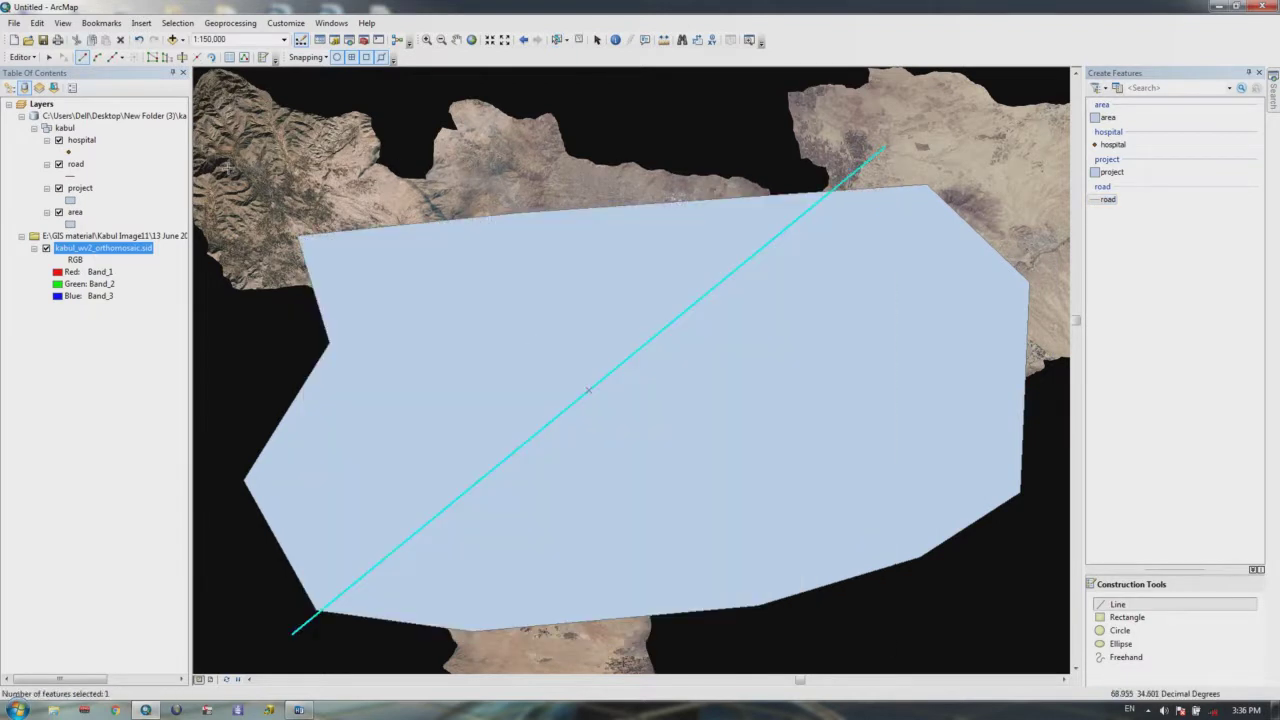
click(21, 57)
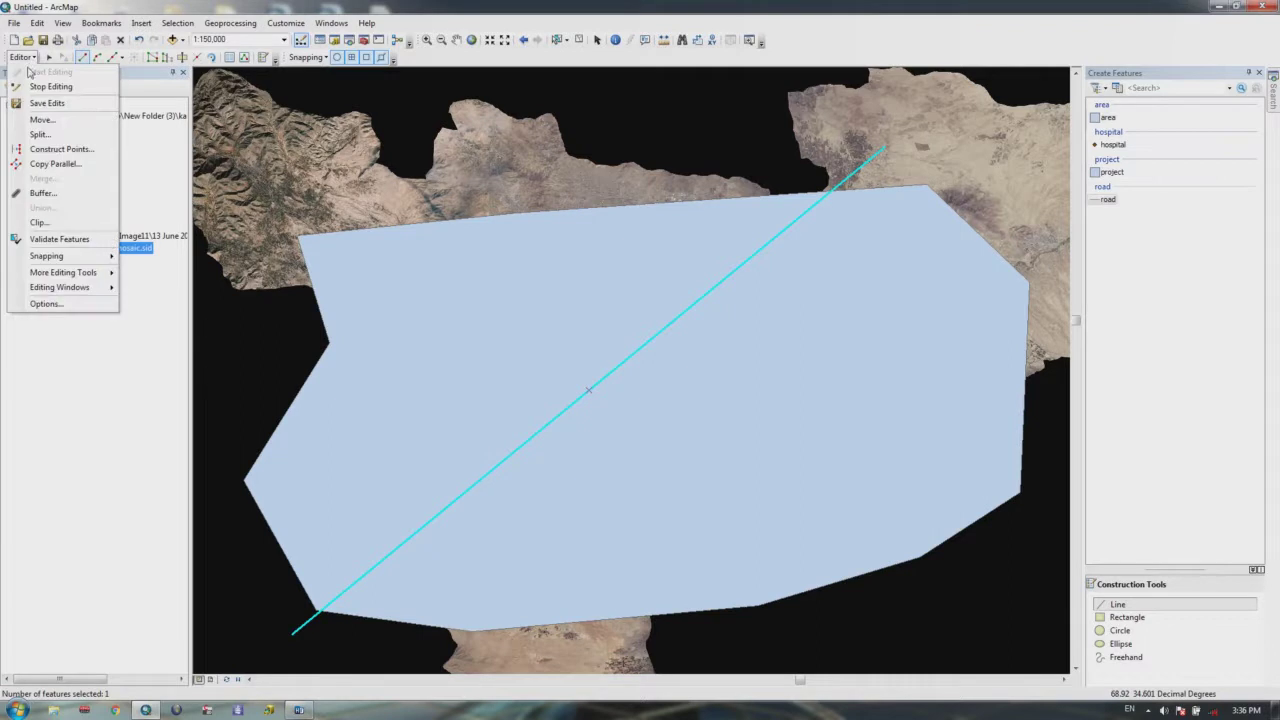
click(52, 230)
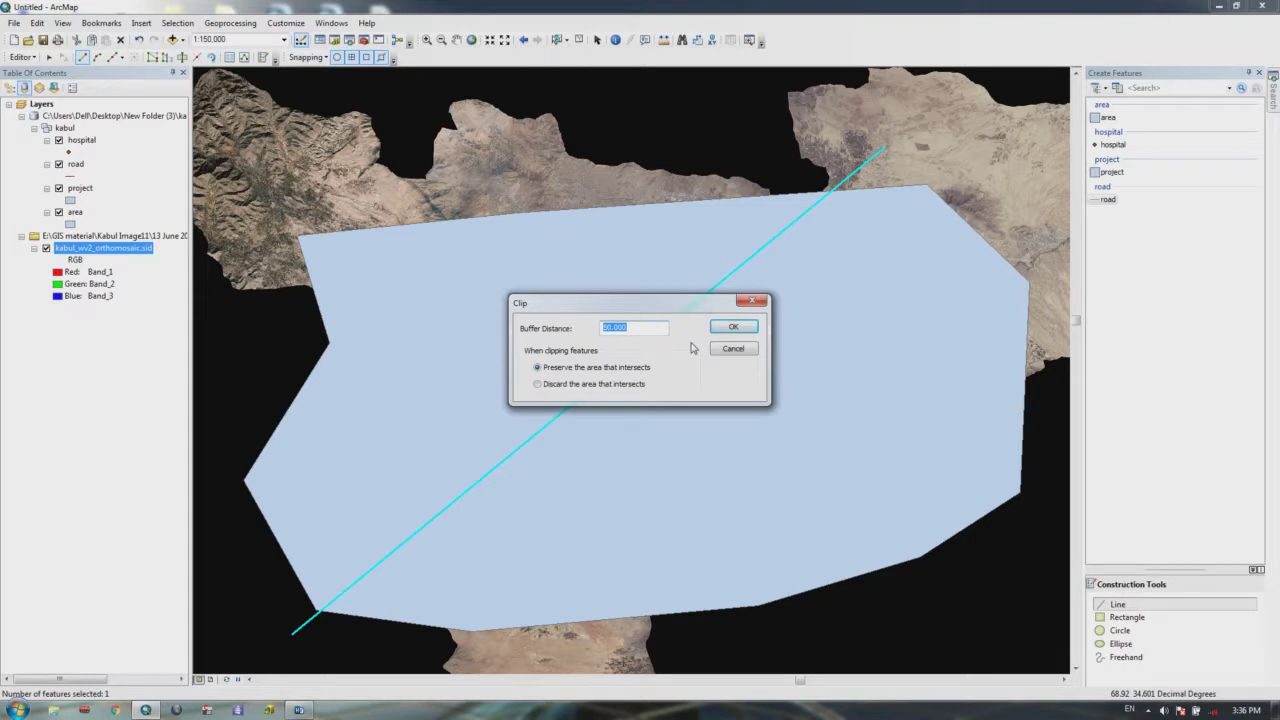
text(1)
click(731, 330)
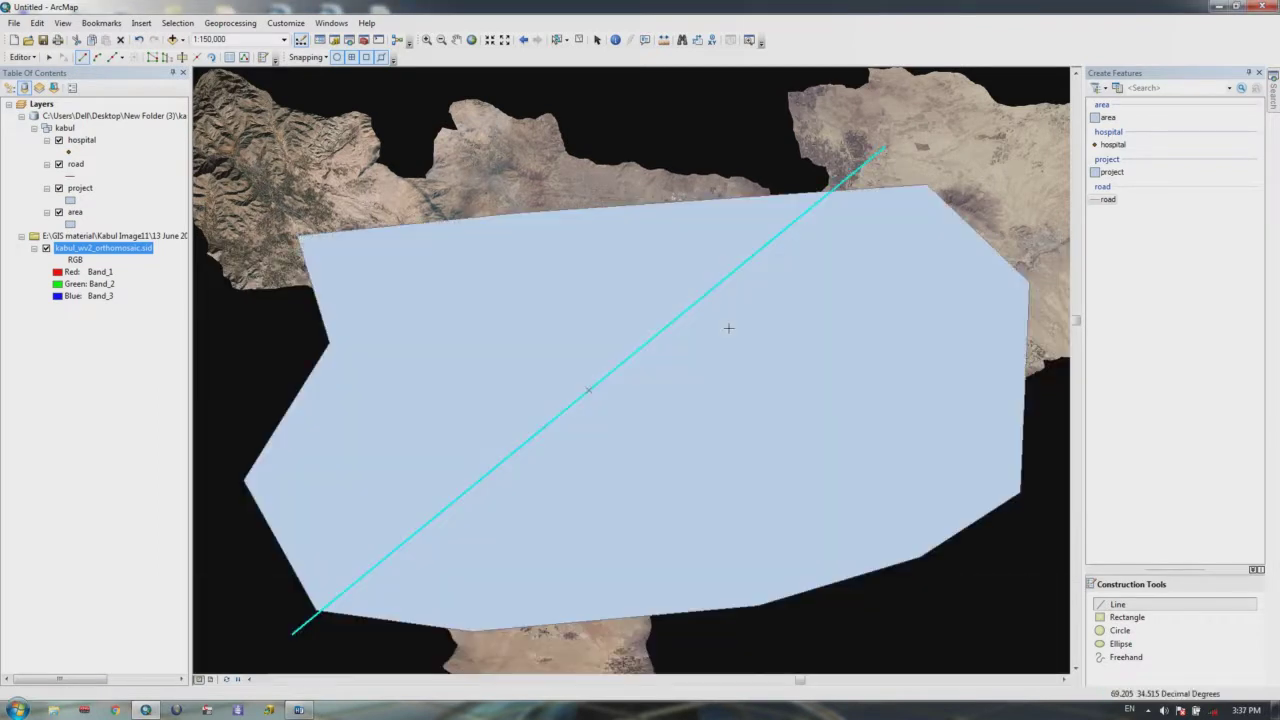
Step: Zoom to the orthomosaic and road layer extents, then zoom in on the polygon and road
right_click(124, 250)
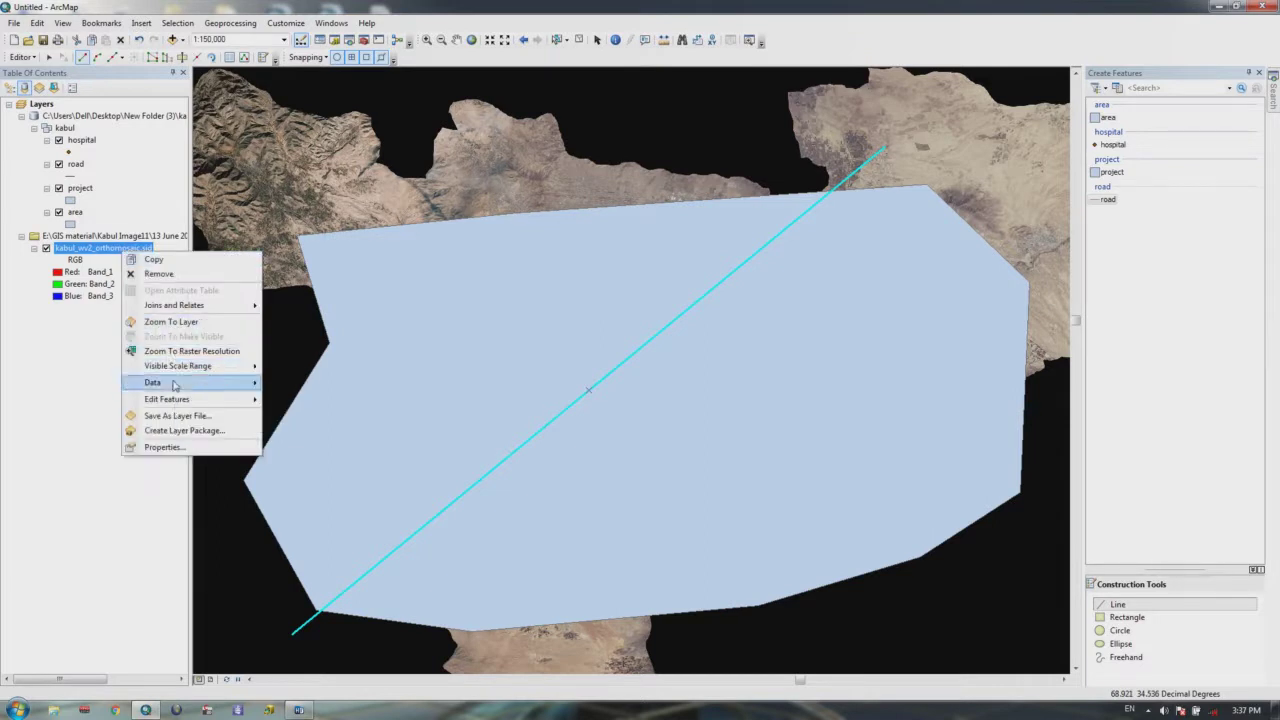
click(172, 322)
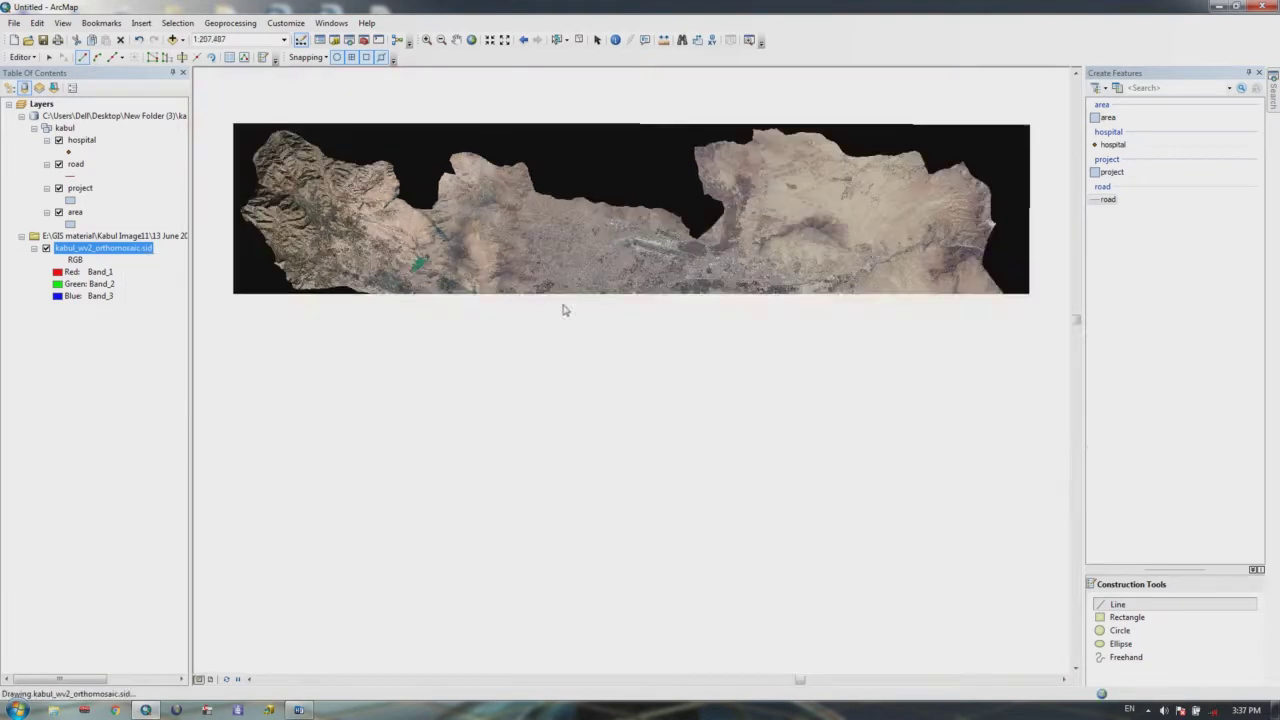
right_click(76, 164)
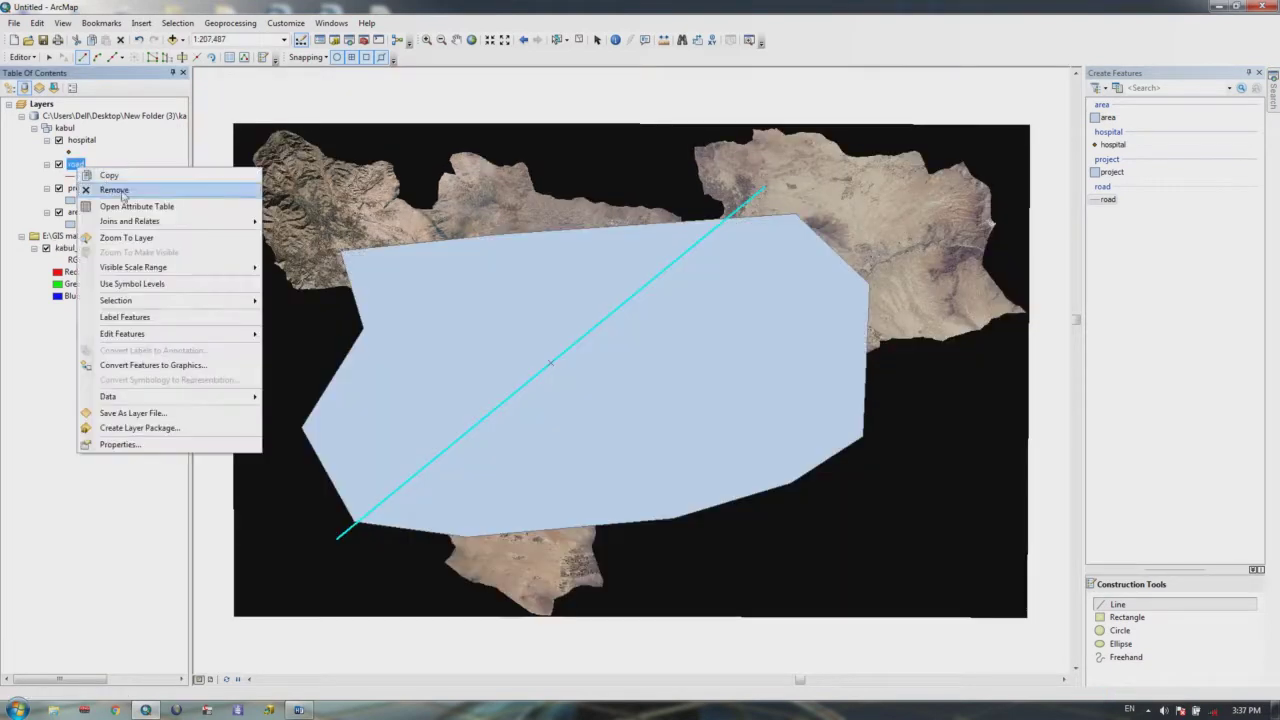
click(172, 238)
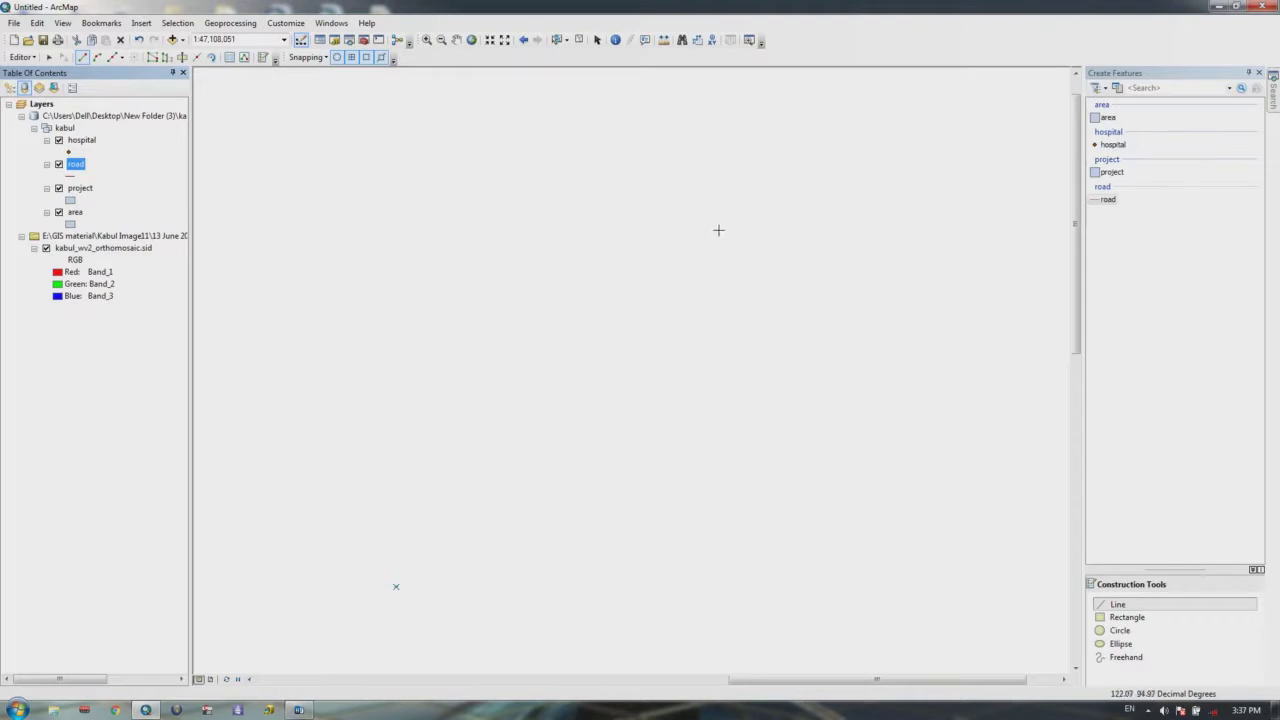
right_click(86, 250)
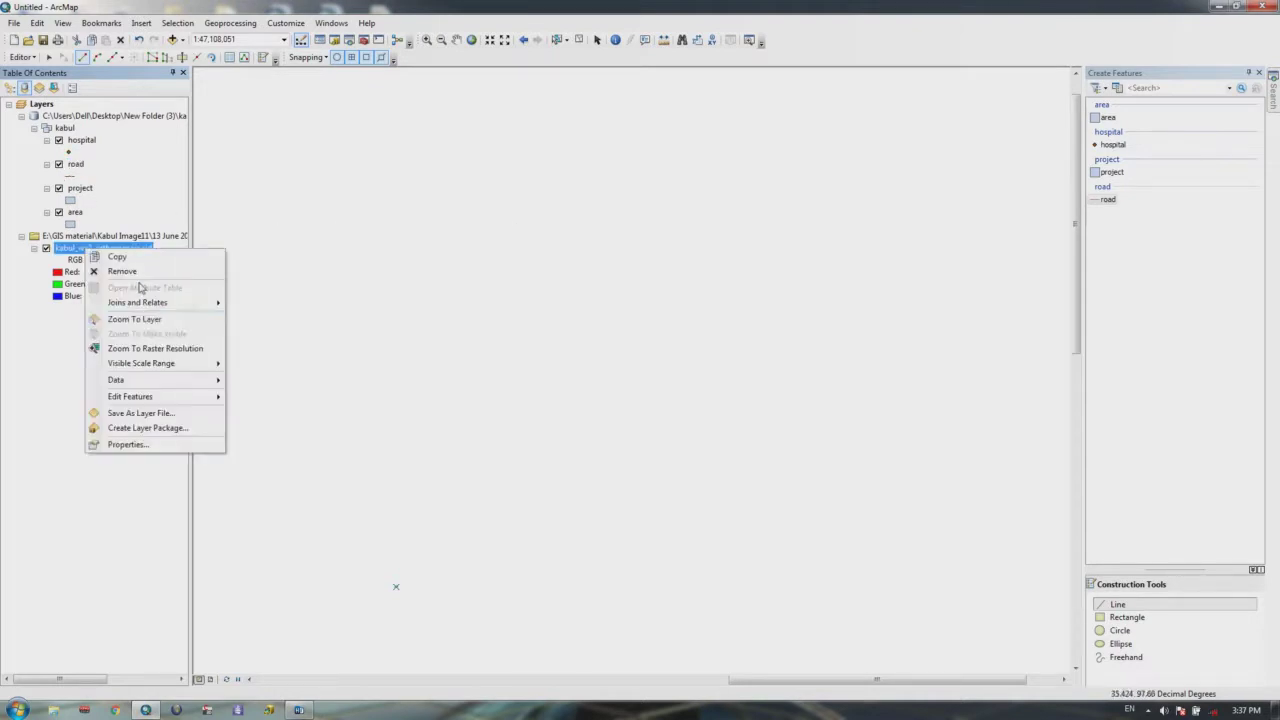
click(146, 318)
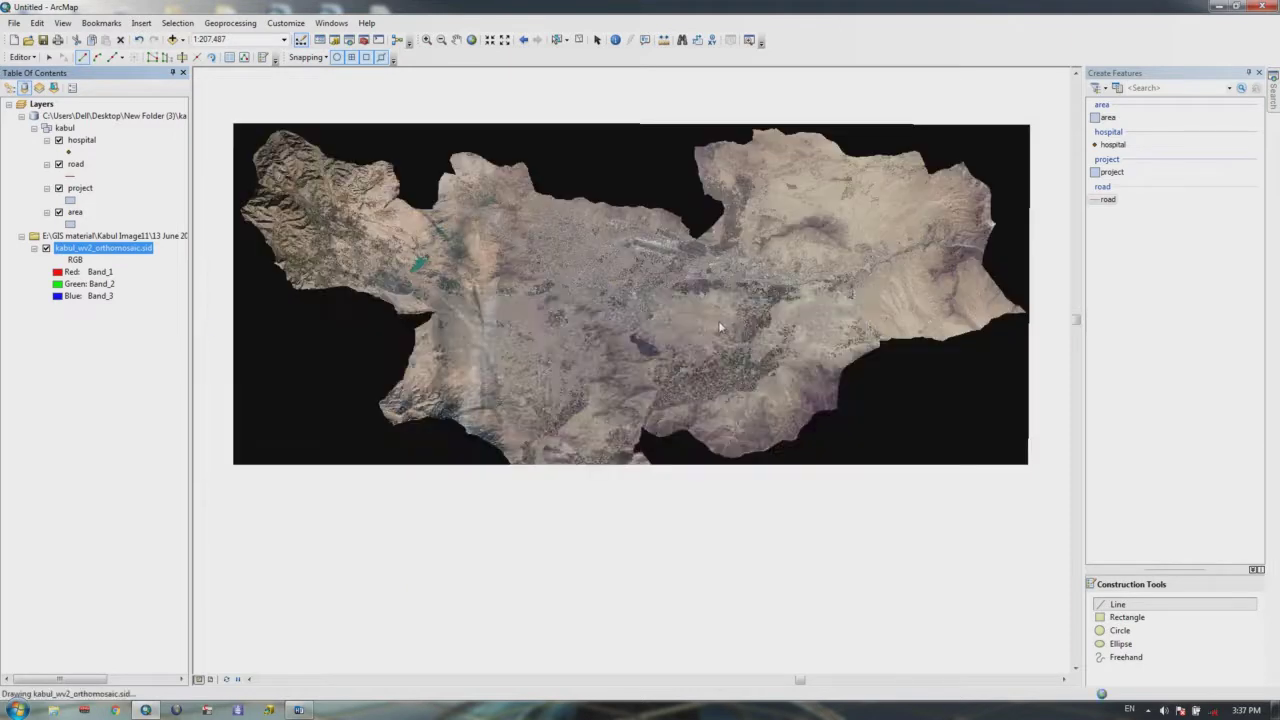
scroll(720, 320, up, 2)
scroll(774, 185, up, 4)
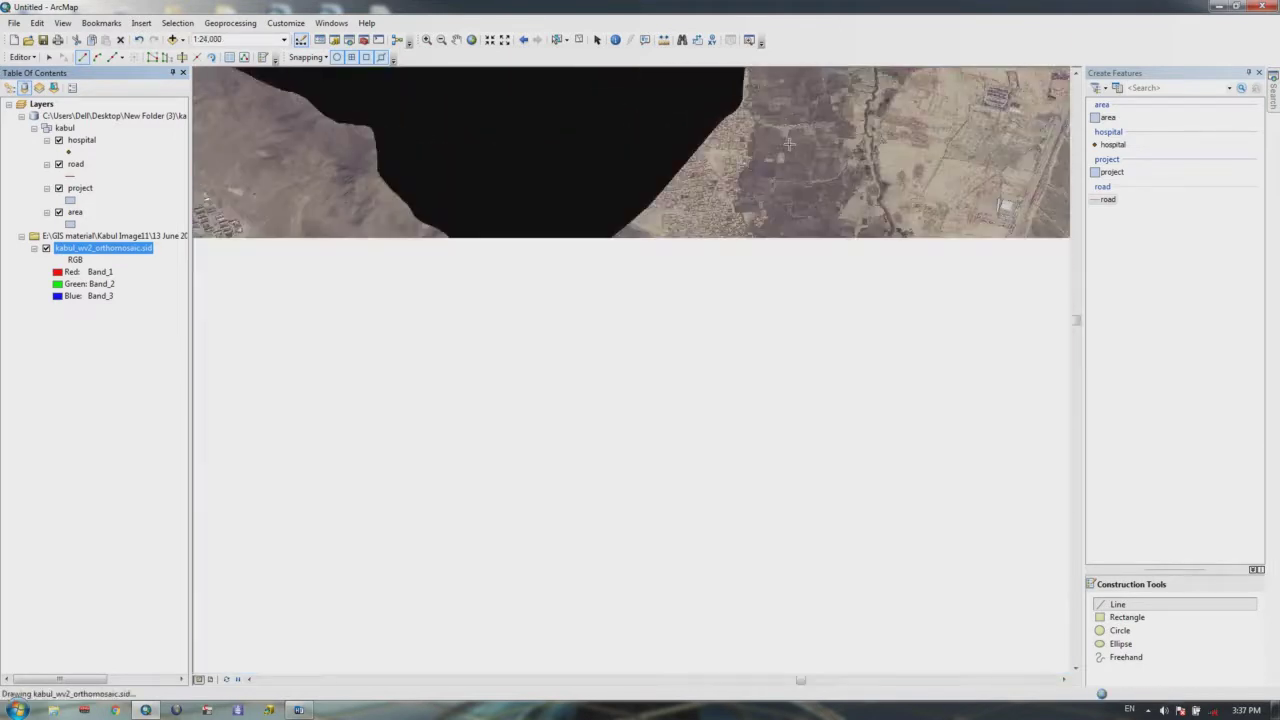
scroll(736, 186, down, 1)
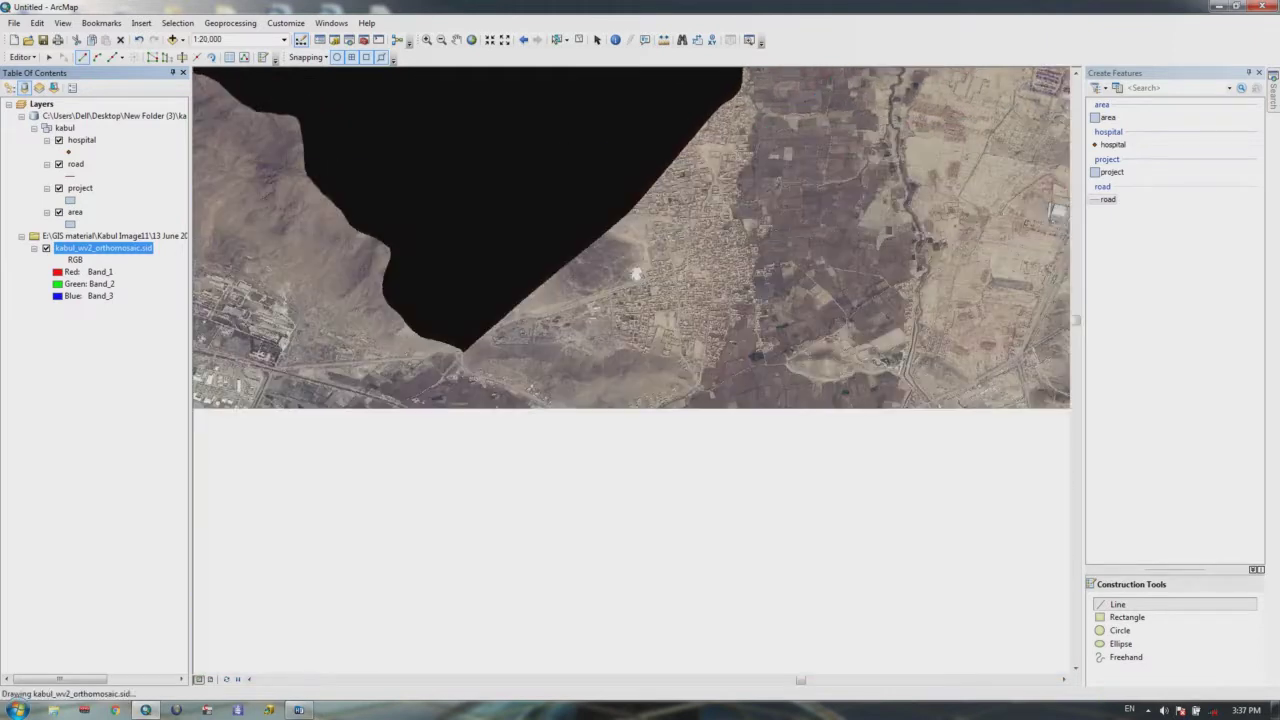
scroll(714, 298, up, 1)
scroll(714, 298, up, 3)
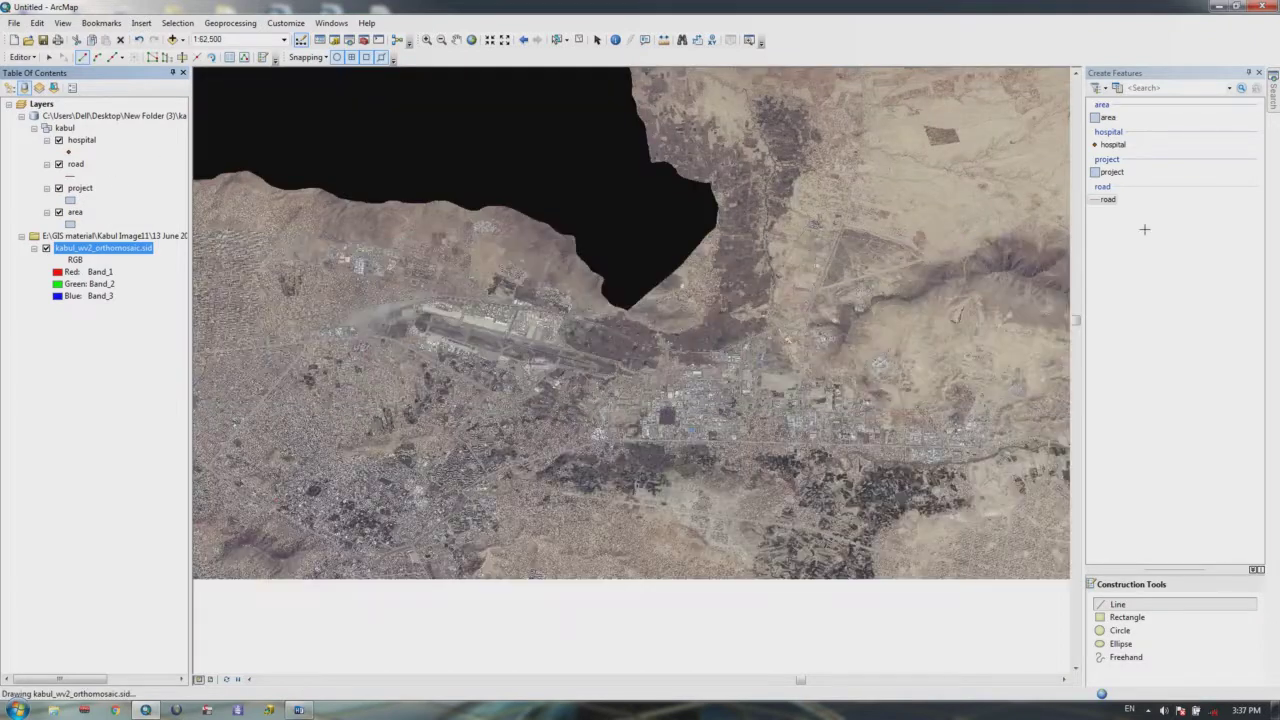
Step: Hide the orthomosaic imagery and delete the existing polygon and road line
click(46, 248)
click(33, 248)
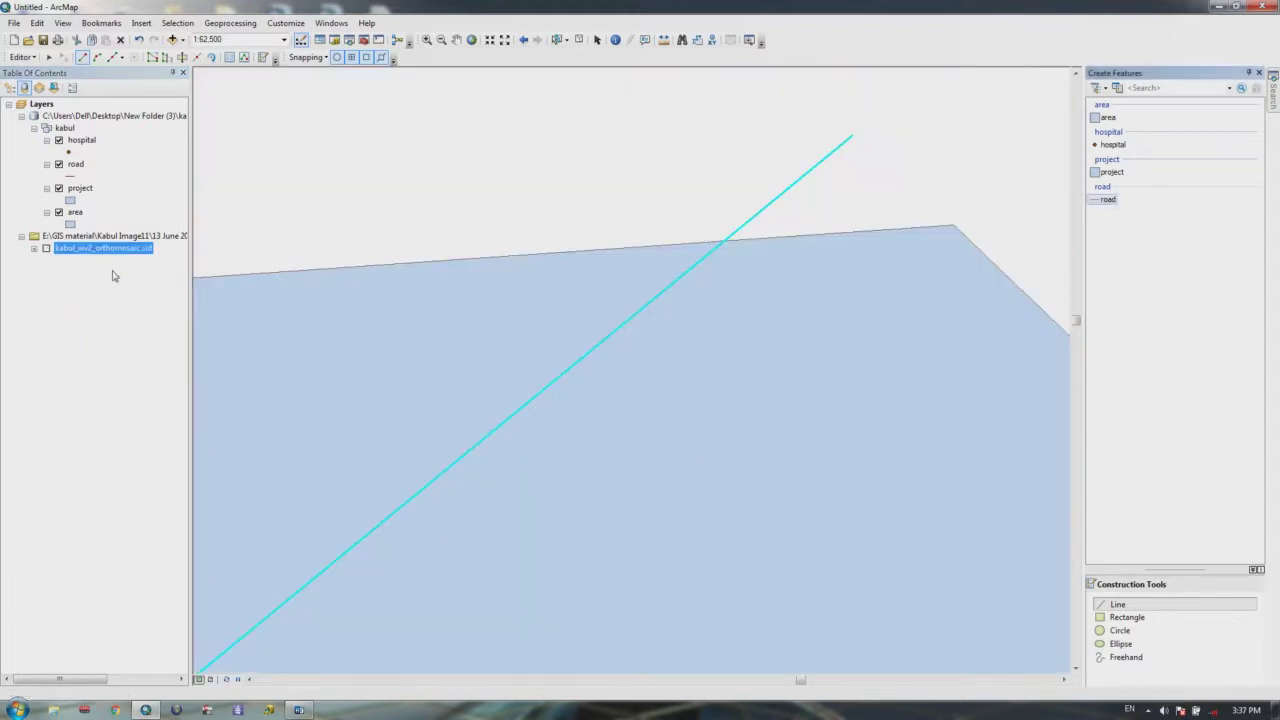
click(556, 40)
click(616, 443)
key(Delete)
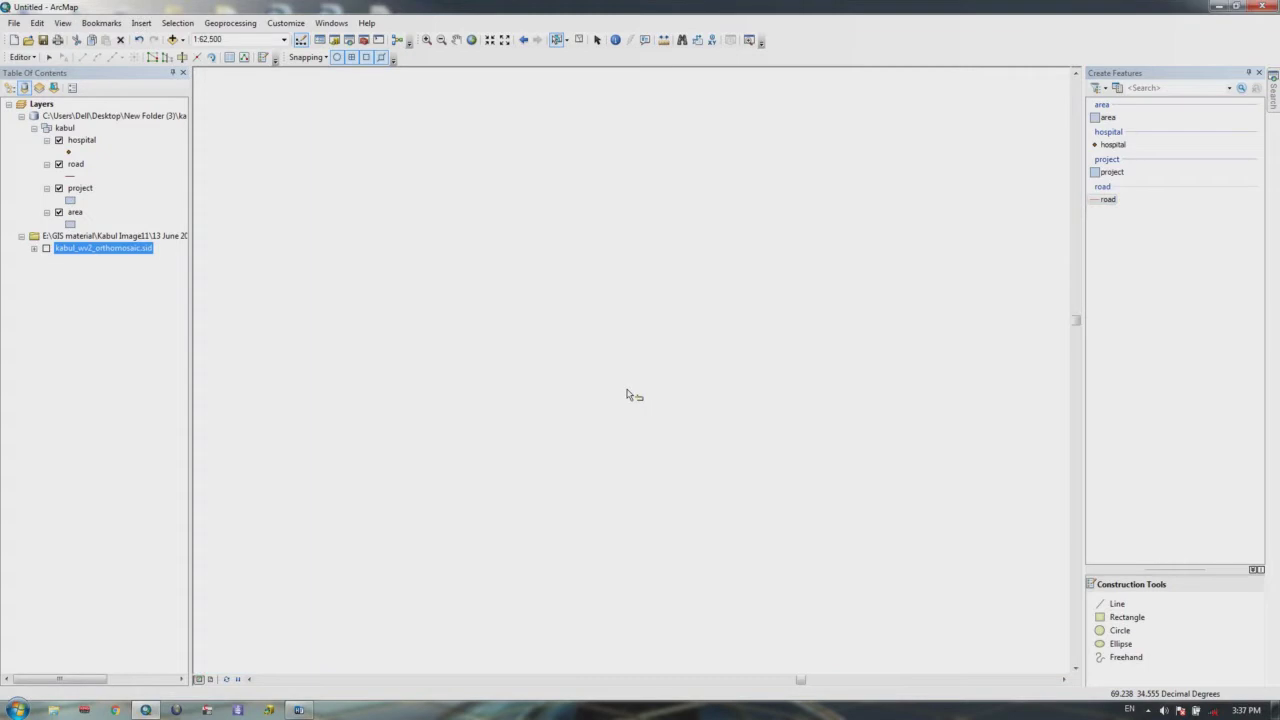
Step: Draw a new area polygon with the area template
click(1107, 117)
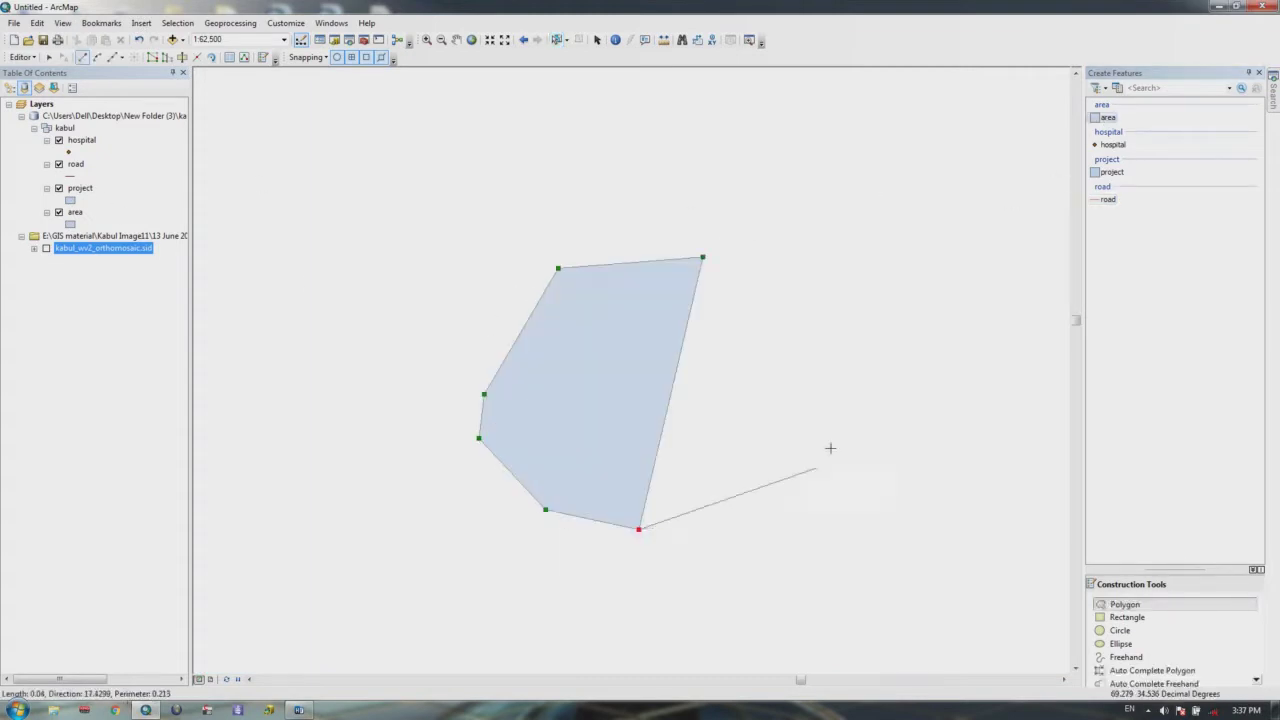
click(835, 441)
click(846, 403)
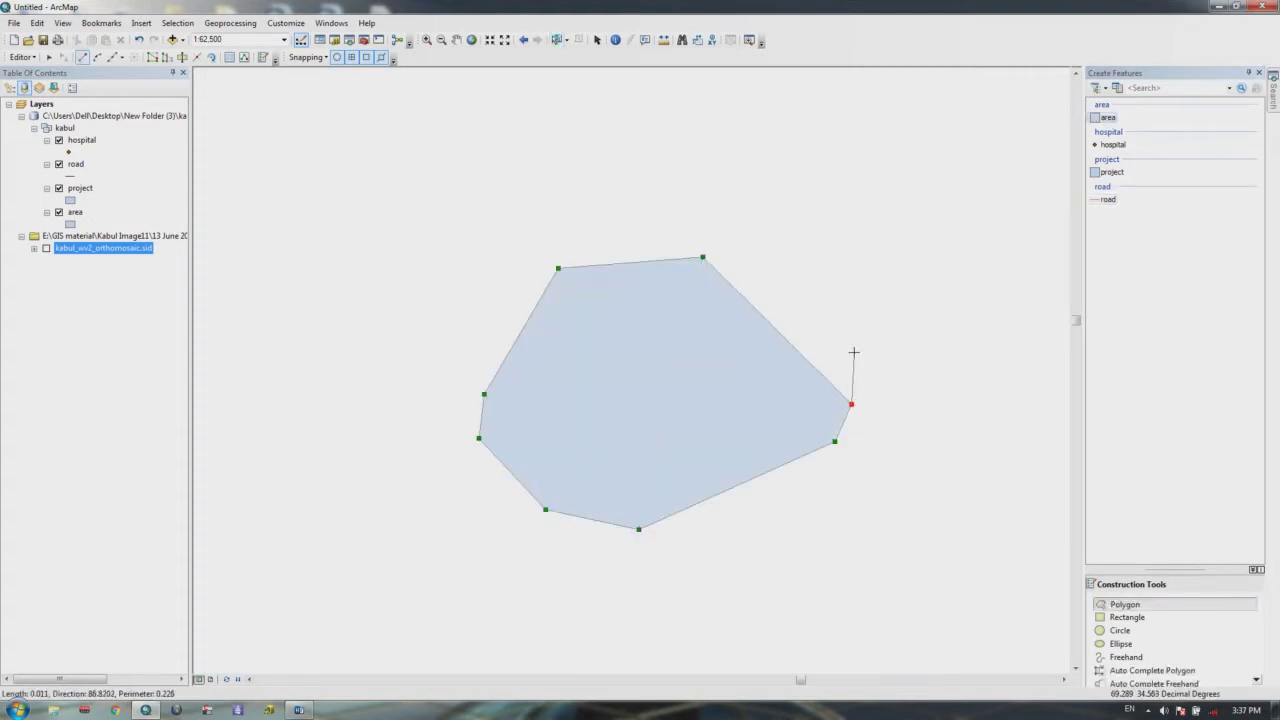
double_click(853, 350)
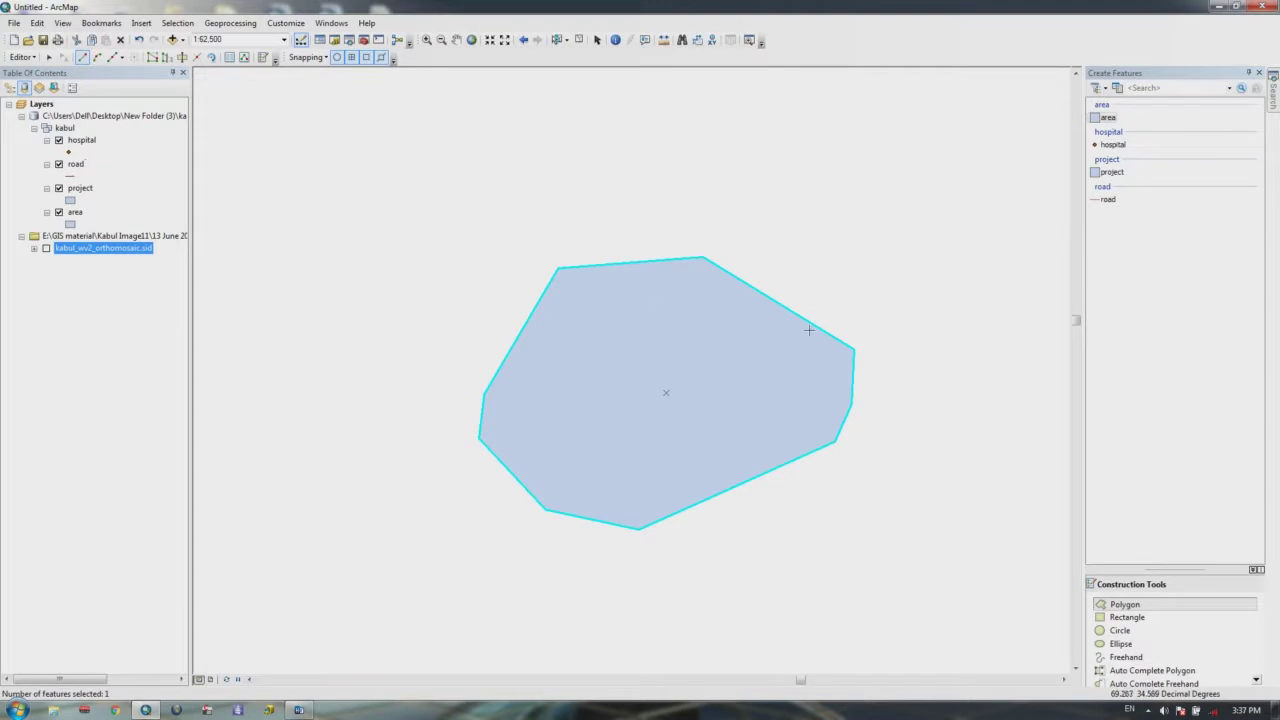
Step: Draw a road line diagonally across the polygon from upper right to lower left
click(1108, 199)
click(880, 245)
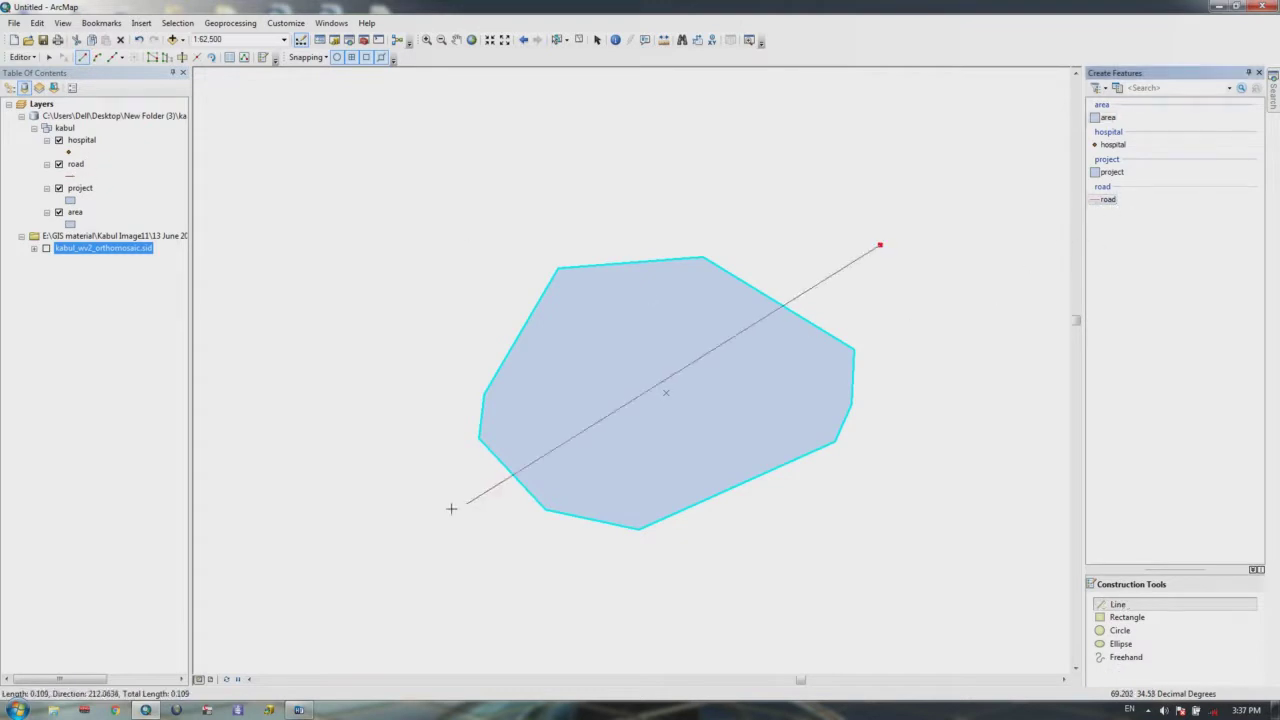
double_click(446, 505)
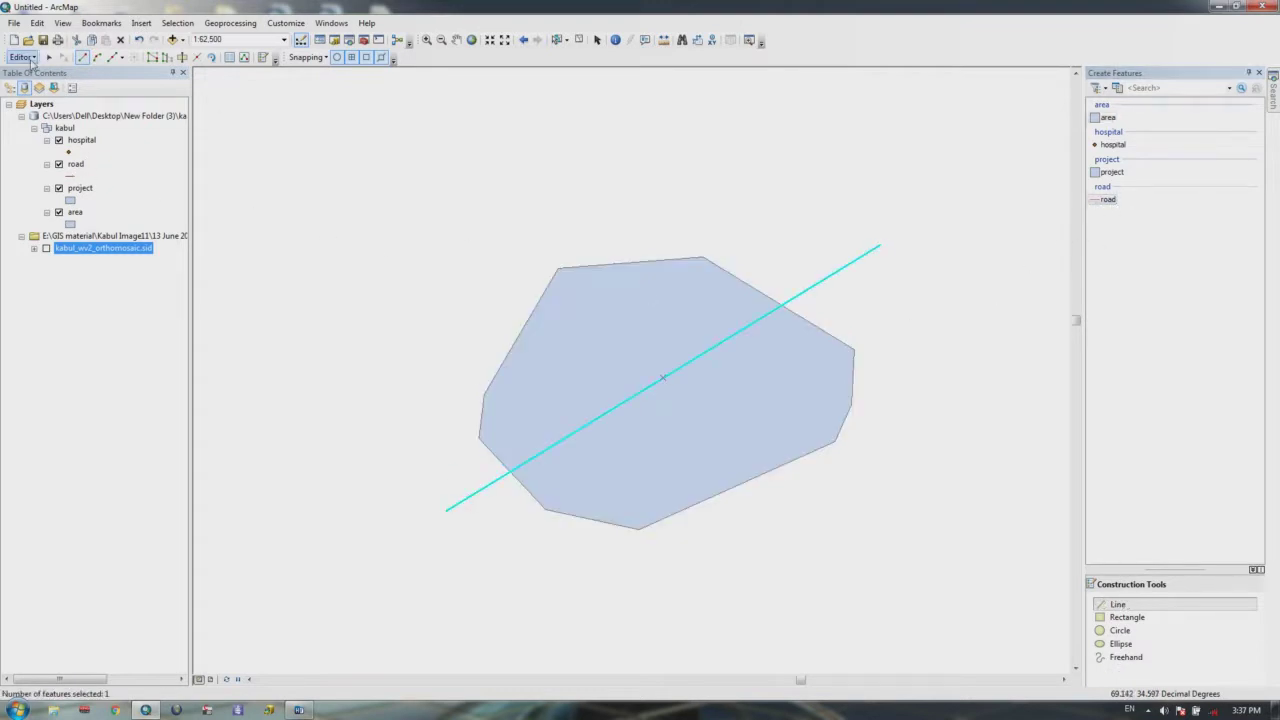
click(24, 57)
click(57, 222)
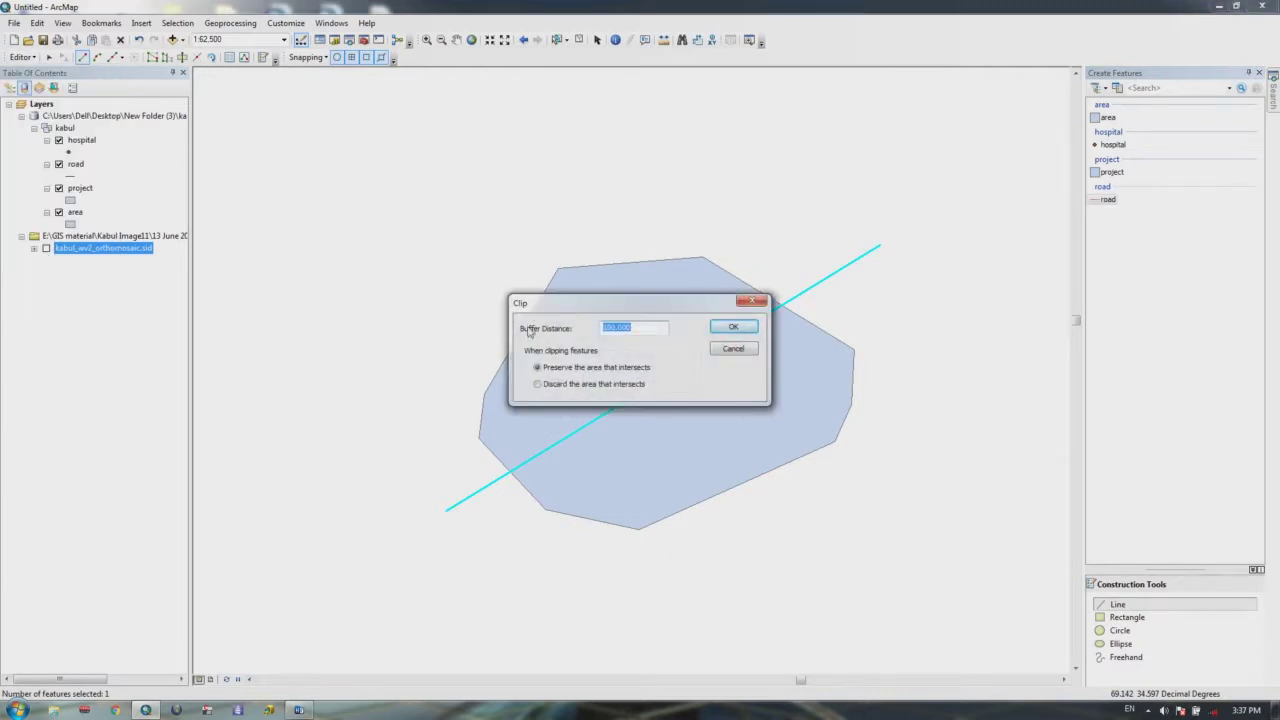
Step: Try a clip with buffer 5 discarding the intersecting area, then undo it
text(5)
click(538, 384)
click(744, 328)
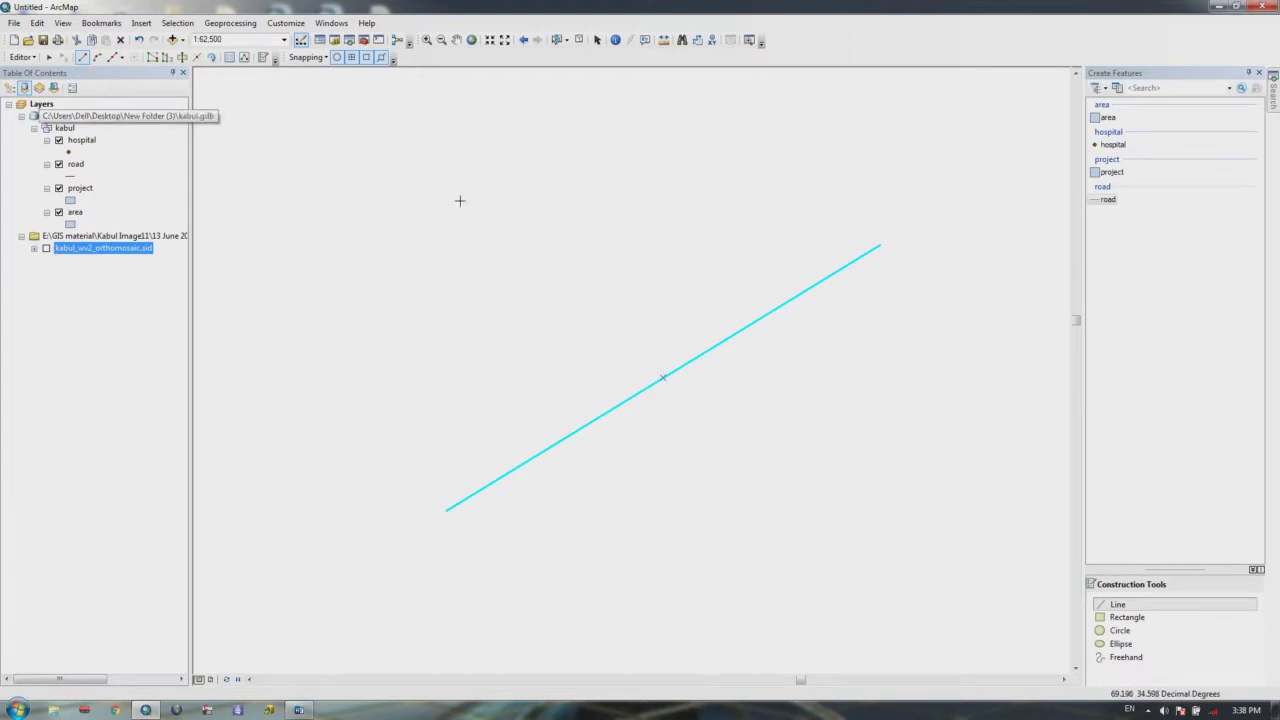
key(ctrl+z)
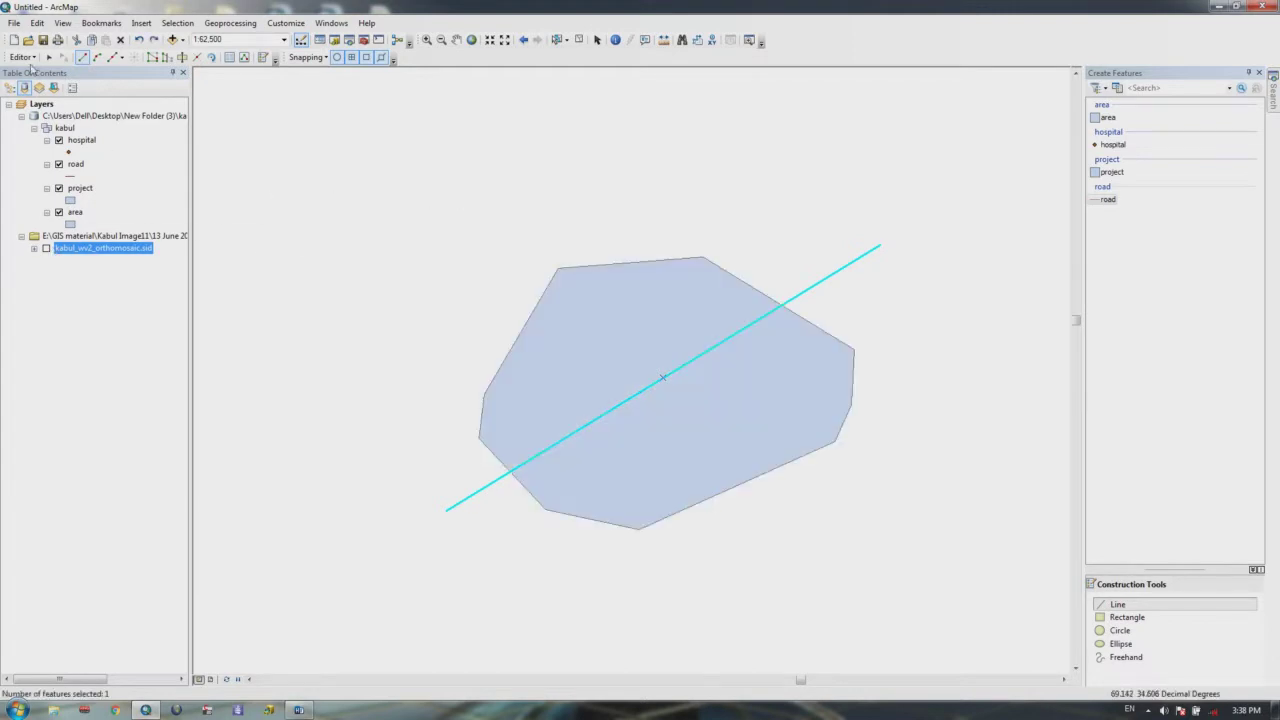
Step: Clip the area polygon along the road line with a buffer of 3
click(22, 57)
click(40, 217)
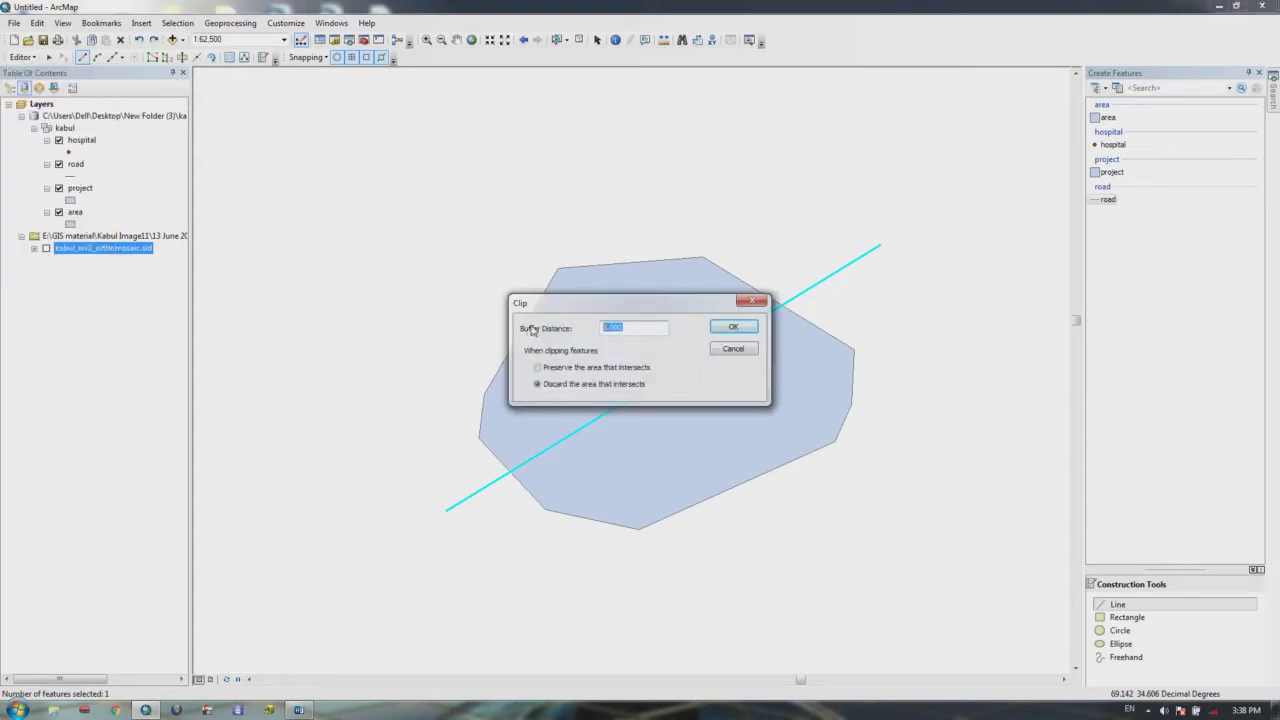
text(3)
click(714, 330)
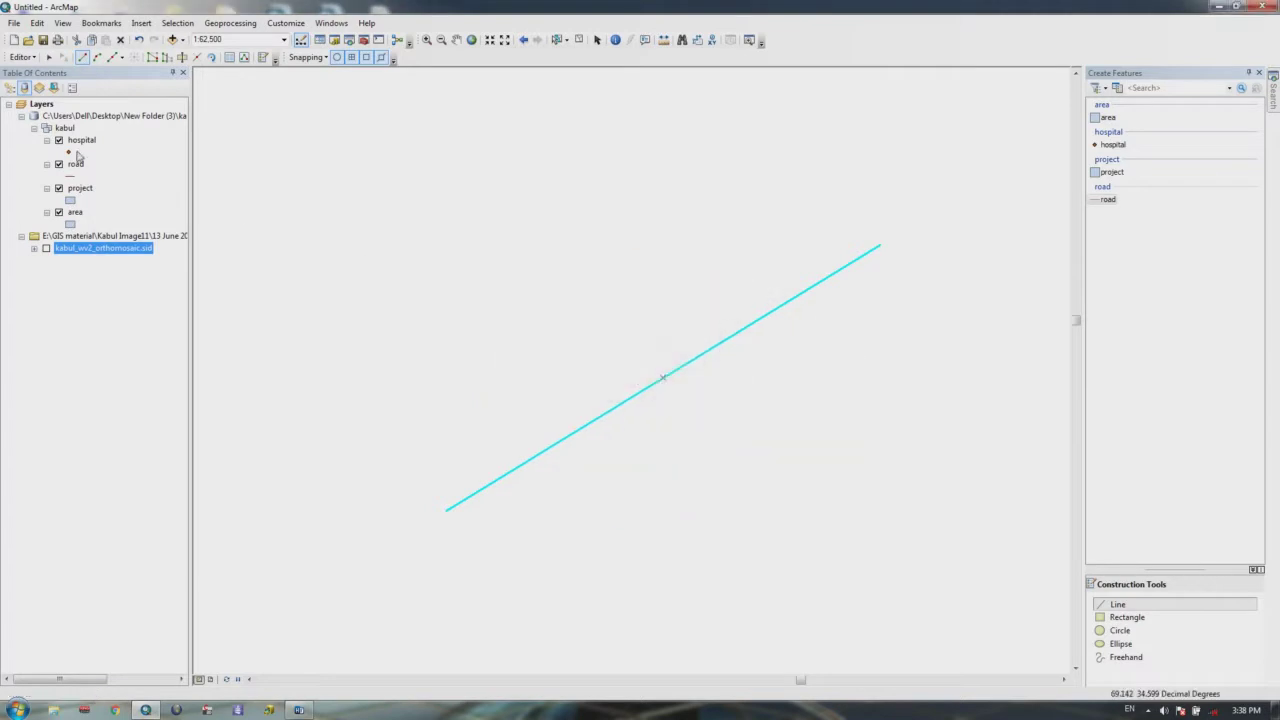
Step: Attempt the clip again, dismiss the failure message, and undo the earlier clip
click(21, 57)
click(42, 220)
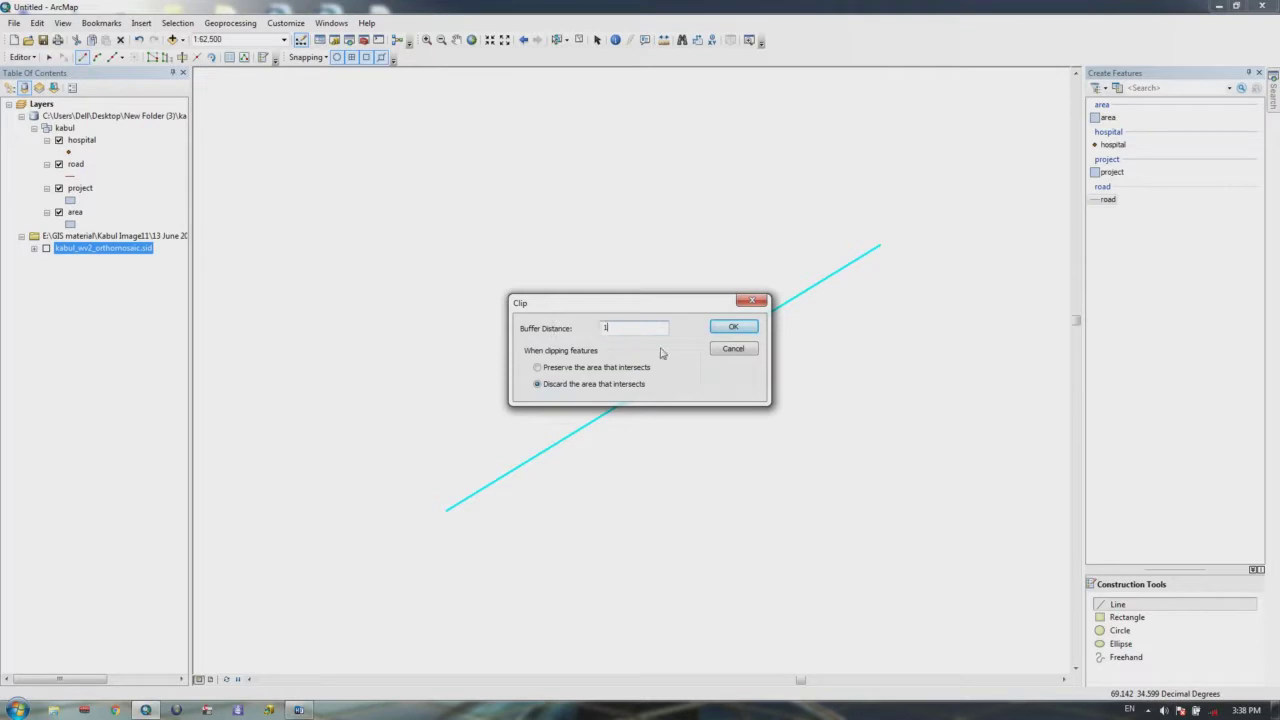
click(746, 327)
click(781, 320)
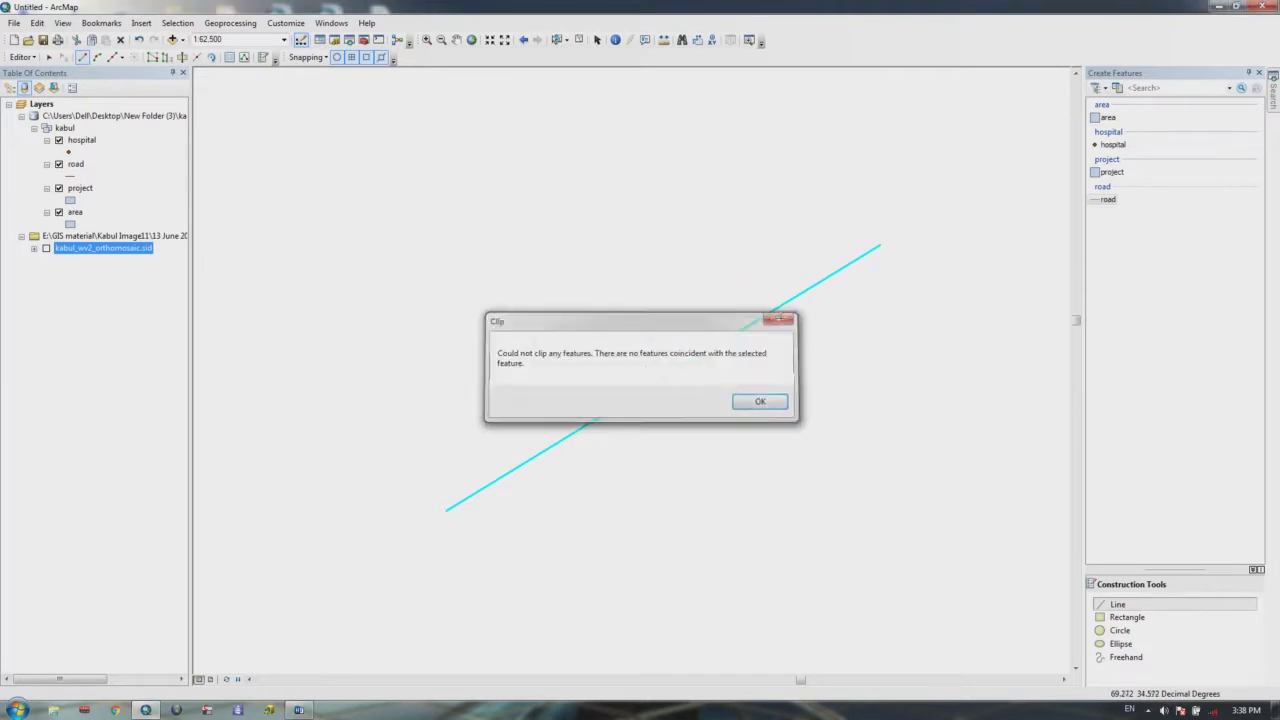
key(ctrl+z)
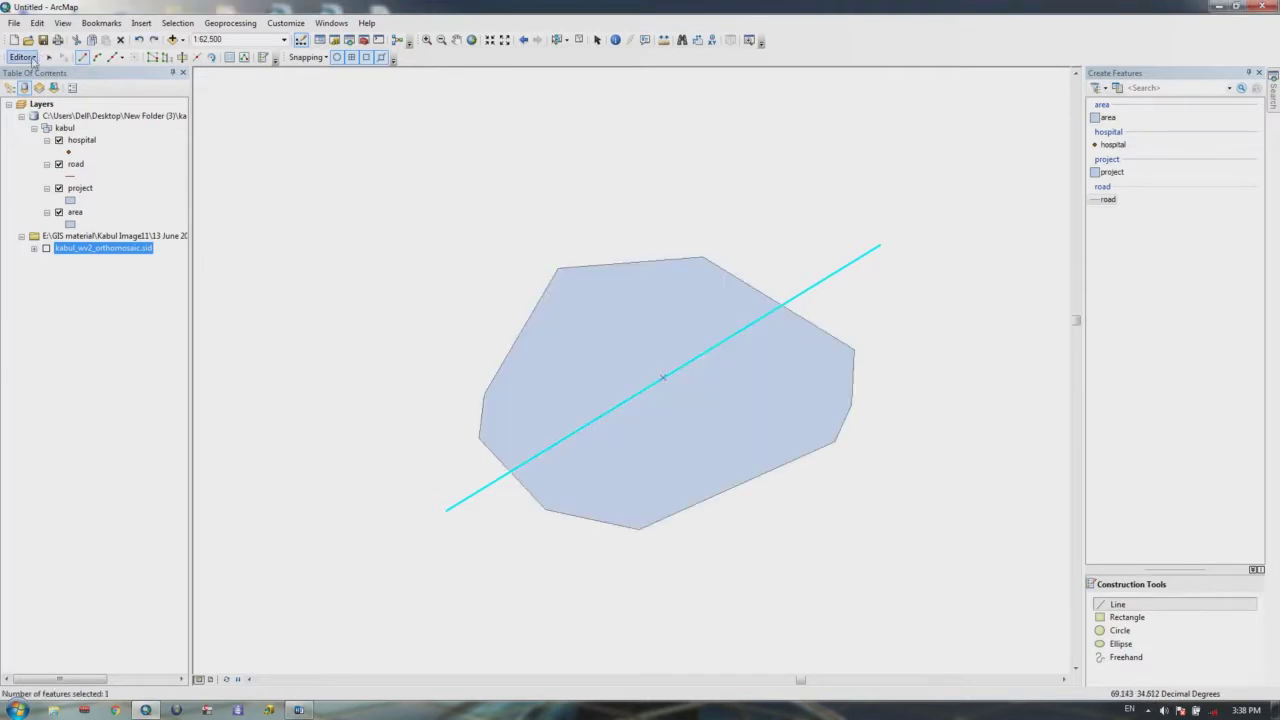
Step: Run the clip on the polygon once more and turn the kabul_wv2_orthomosaic.sid layer back on
click(21, 57)
click(42, 221)
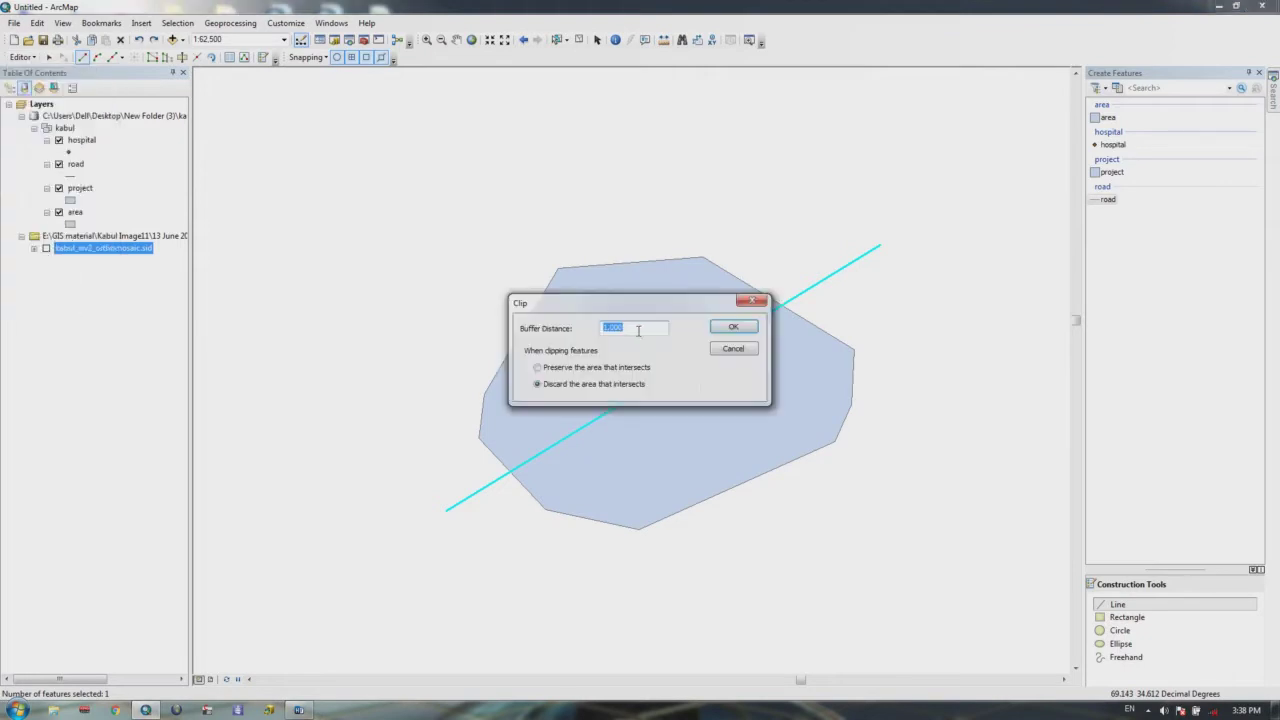
click(746, 331)
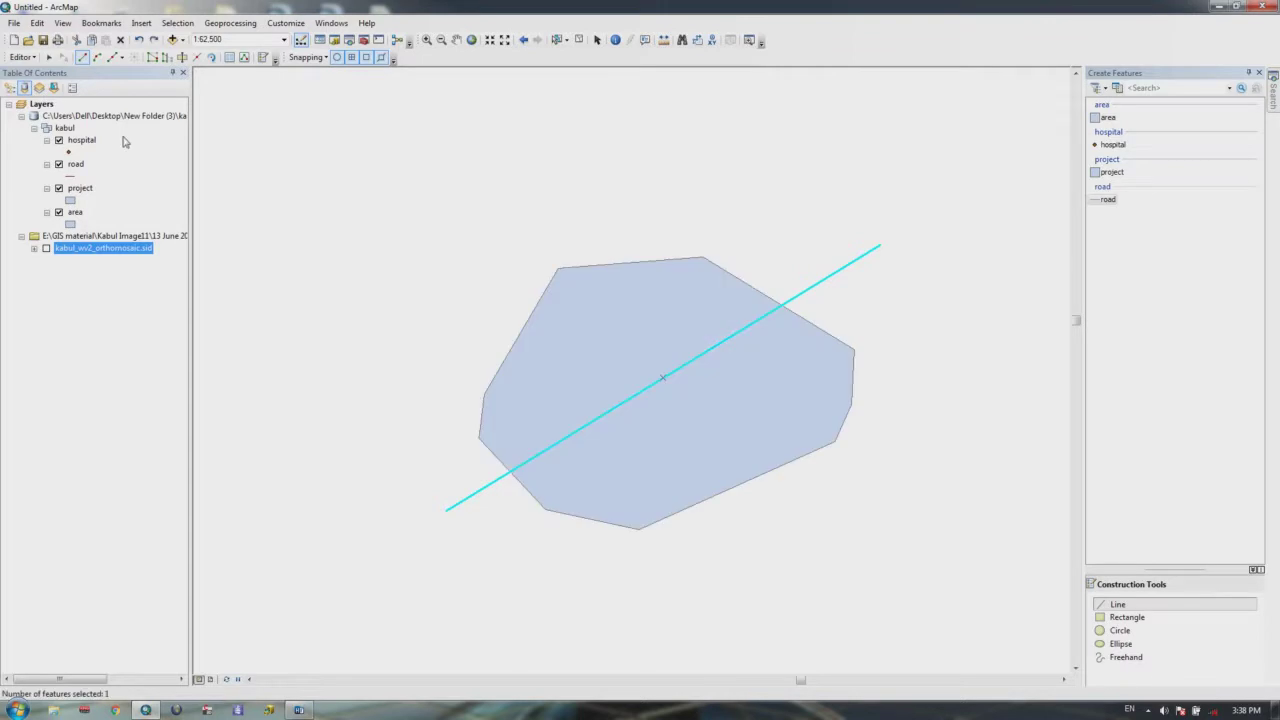
click(46, 248)
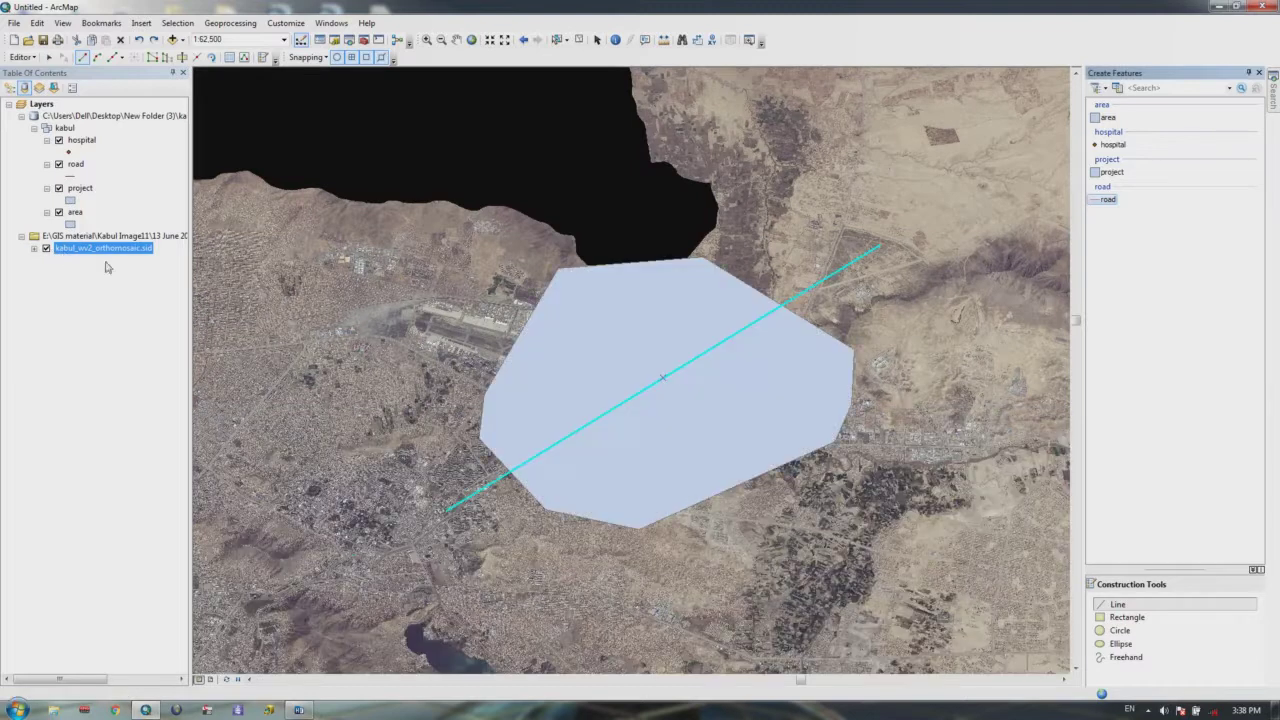
Step: Set the Layers data frame's display units to Meters in its General properties
right_click(44, 103)
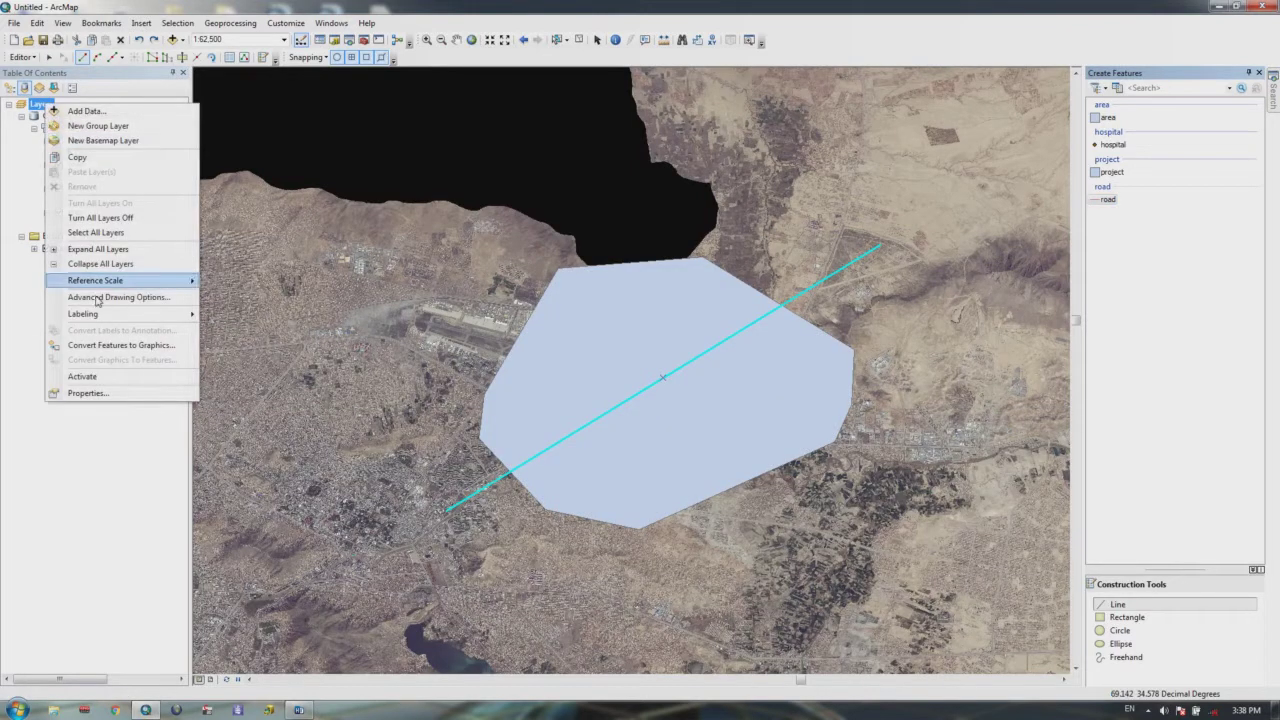
click(90, 395)
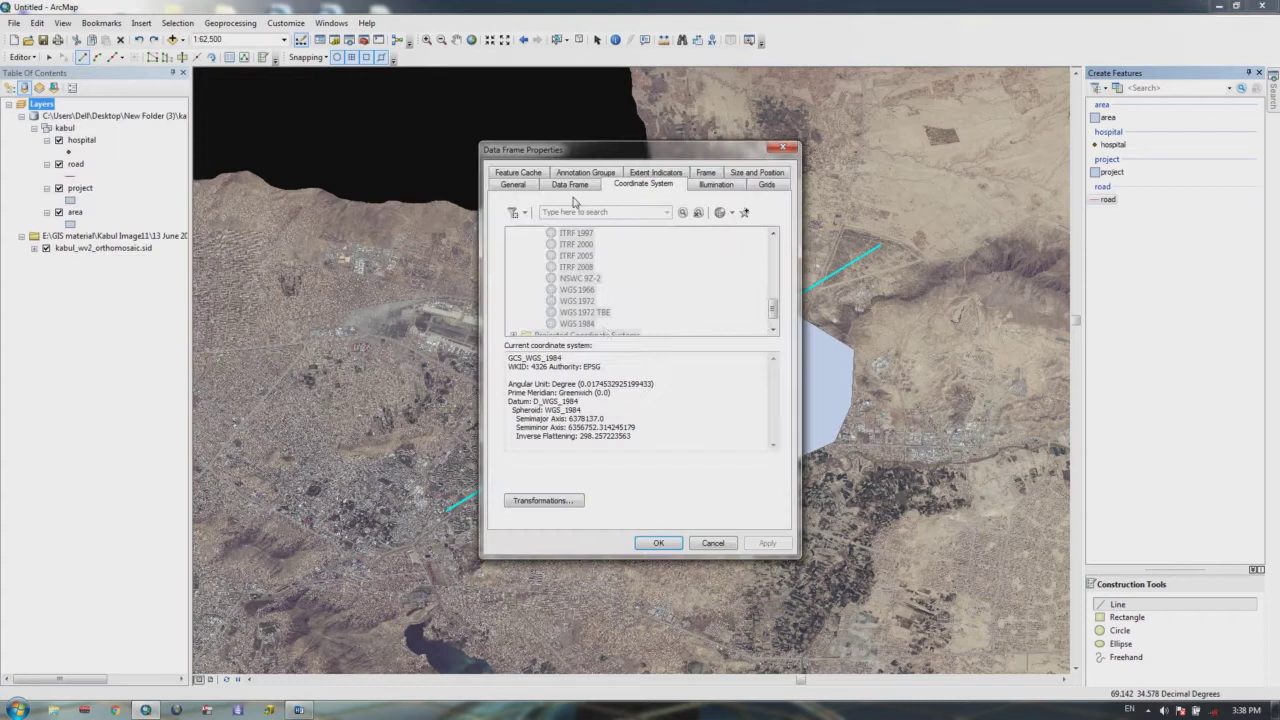
click(514, 184)
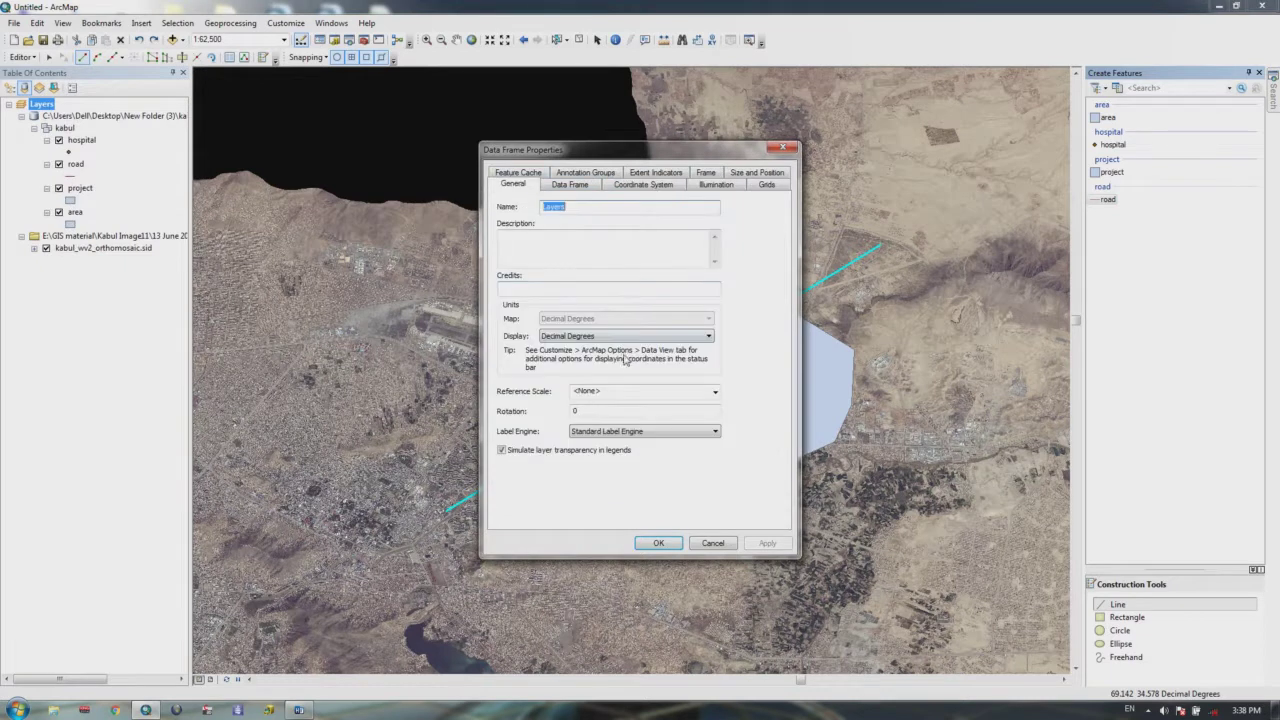
click(613, 337)
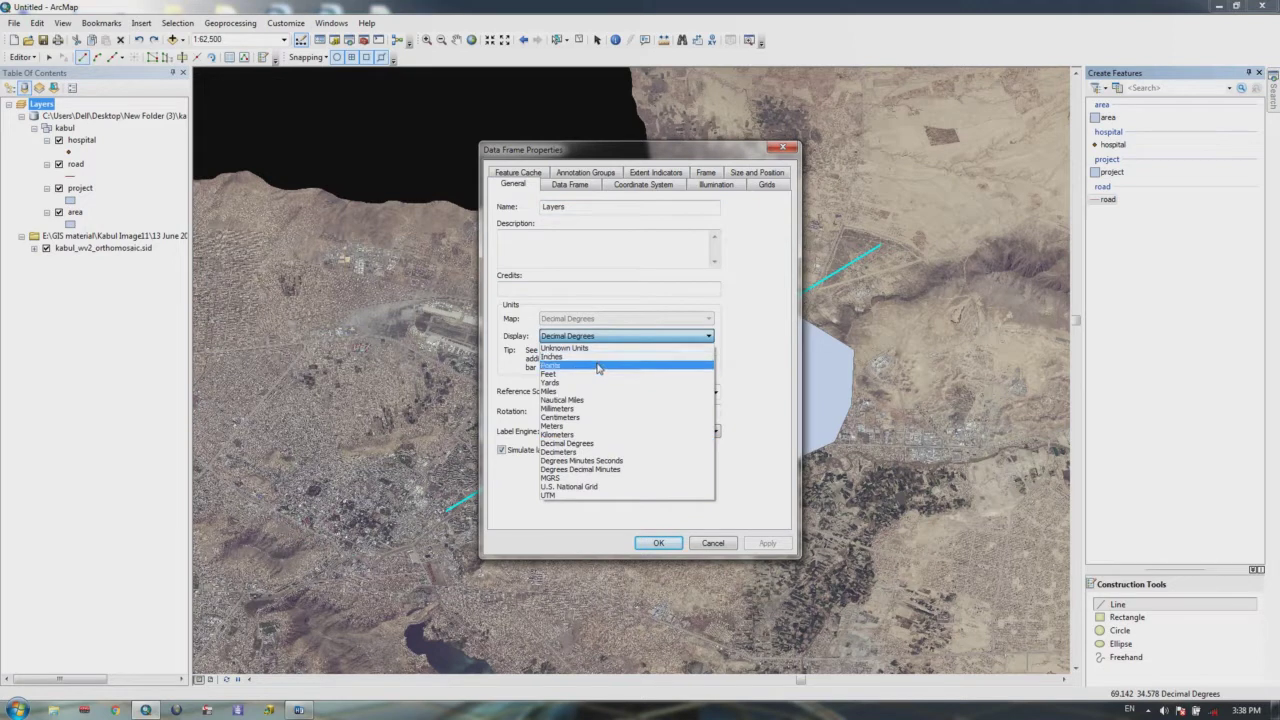
click(558, 428)
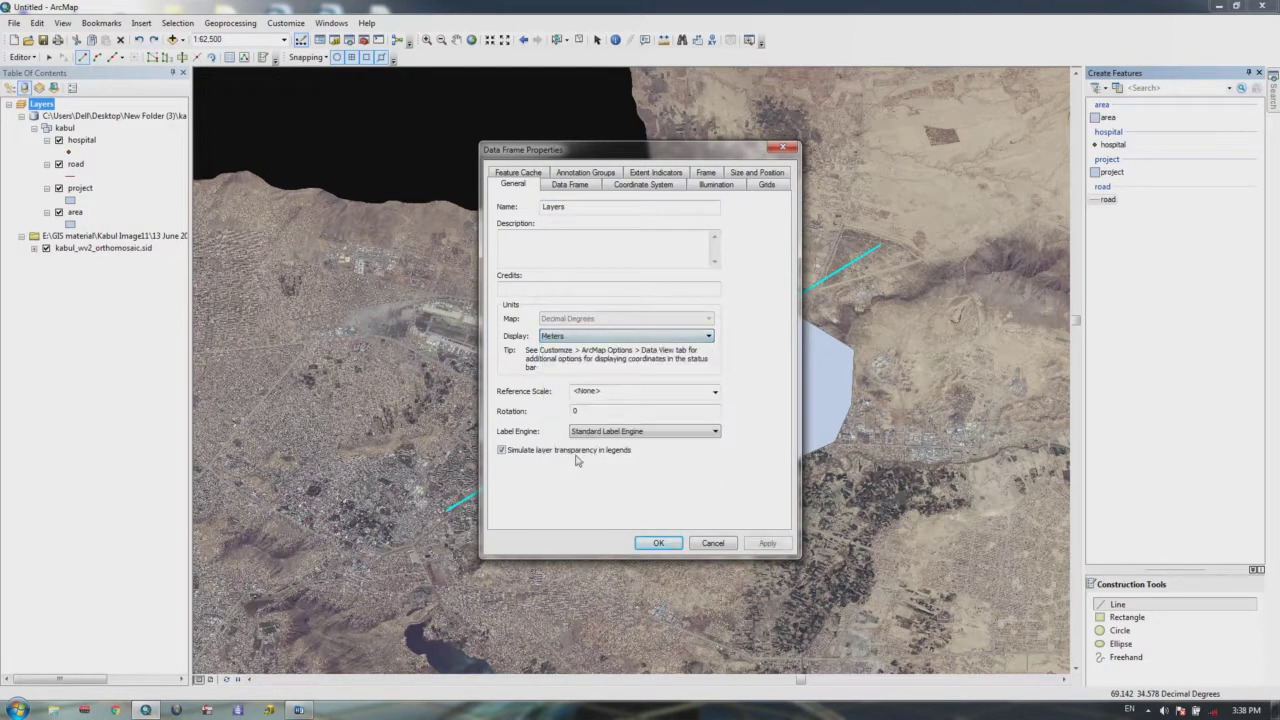
click(659, 543)
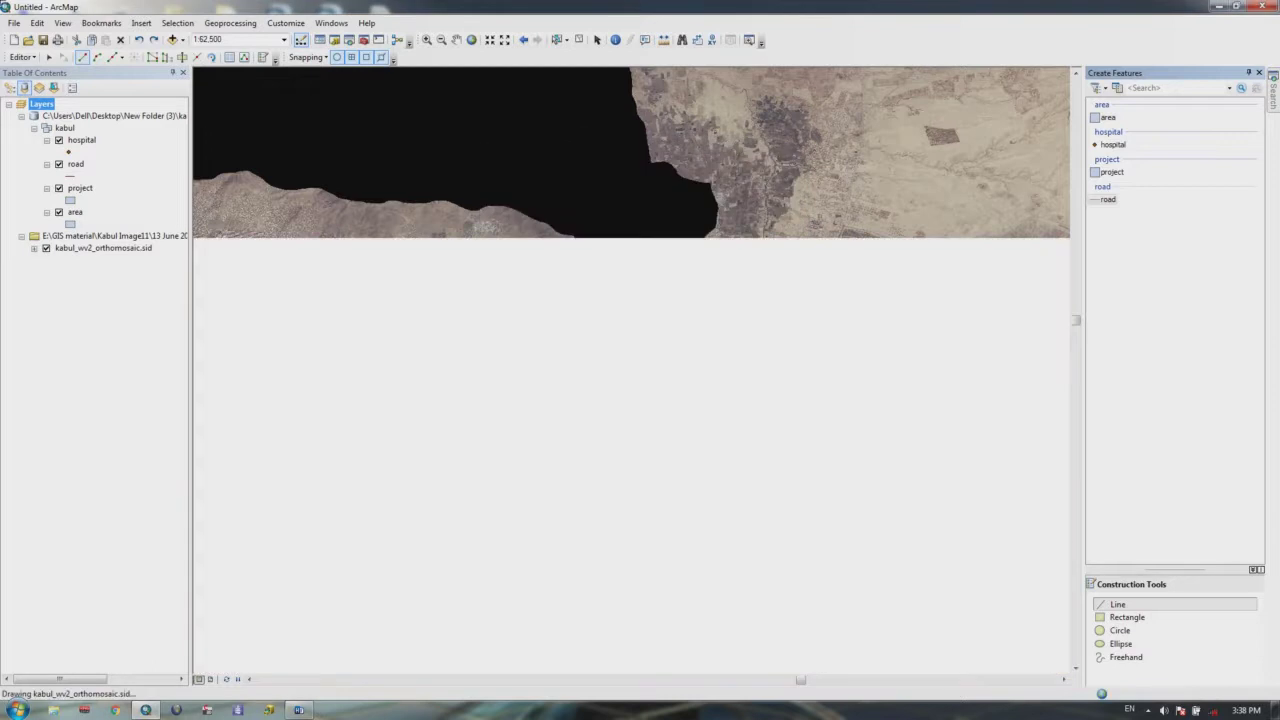
Step: Clip the polygon along the line with buffer distance 2, keeping the intersecting area
click(21, 57)
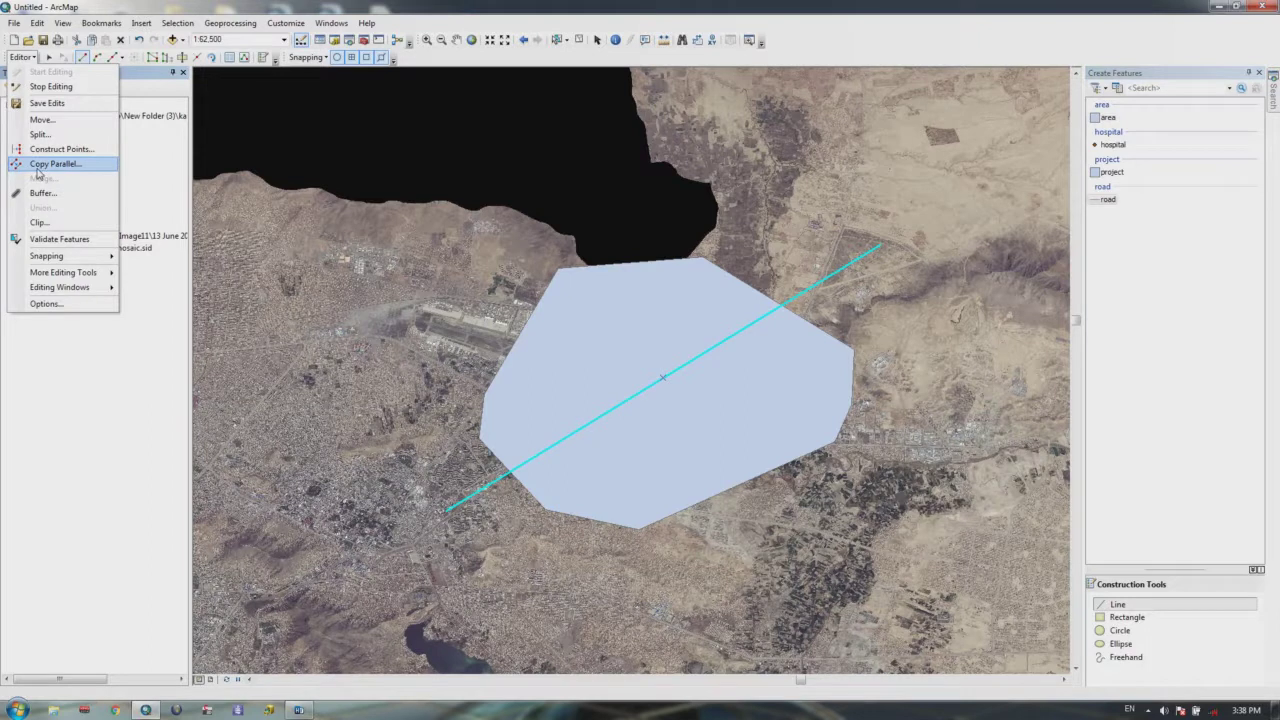
click(39, 222)
click(632, 330)
drag(632, 330, 506, 333)
text(2)
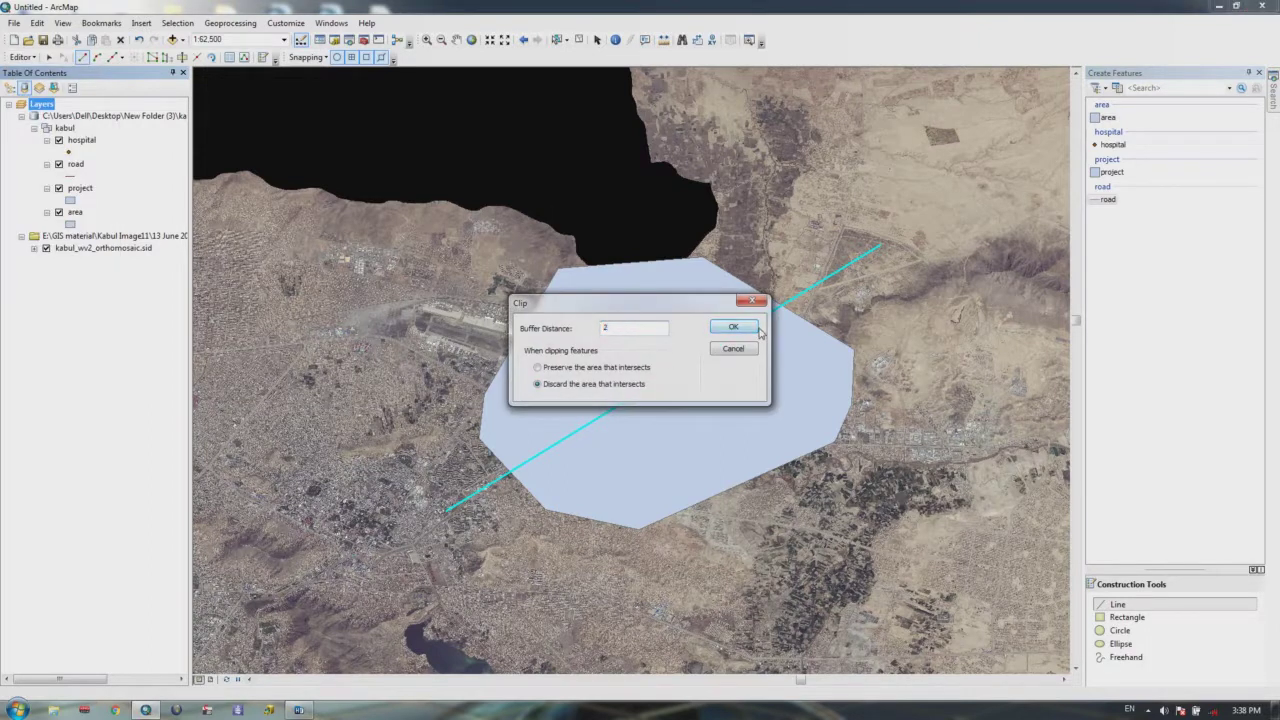
click(538, 368)
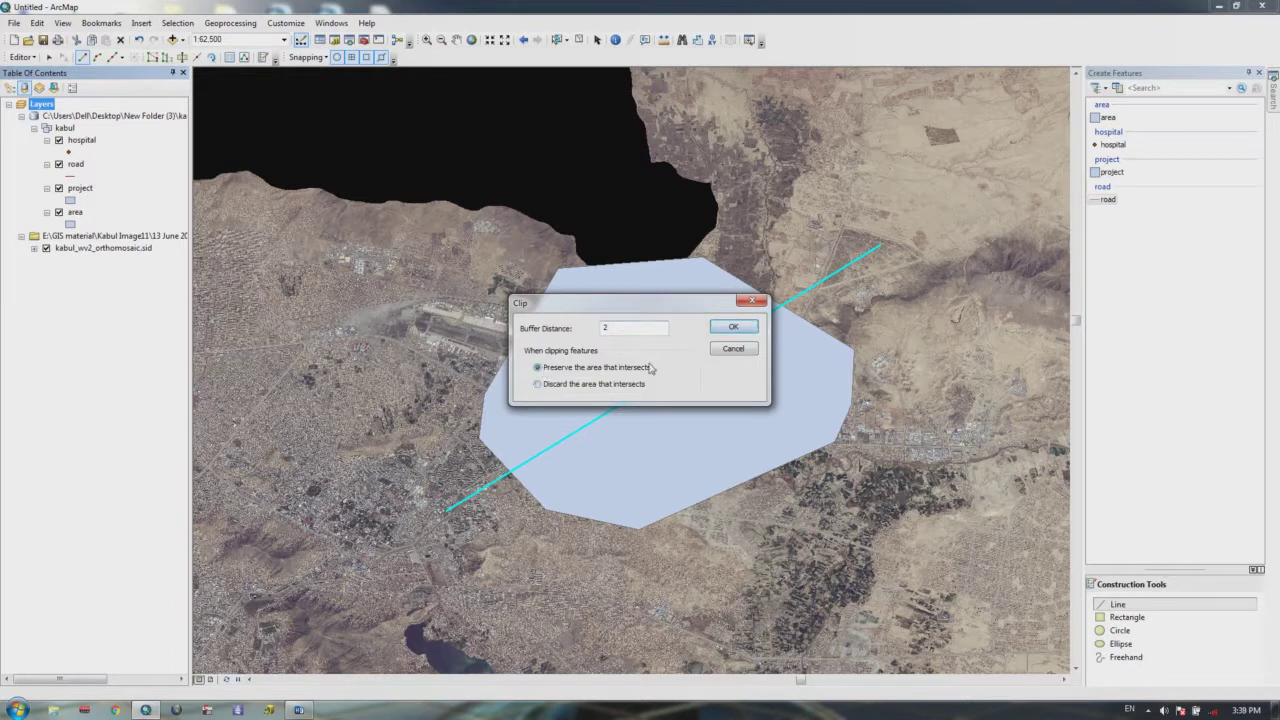
click(729, 324)
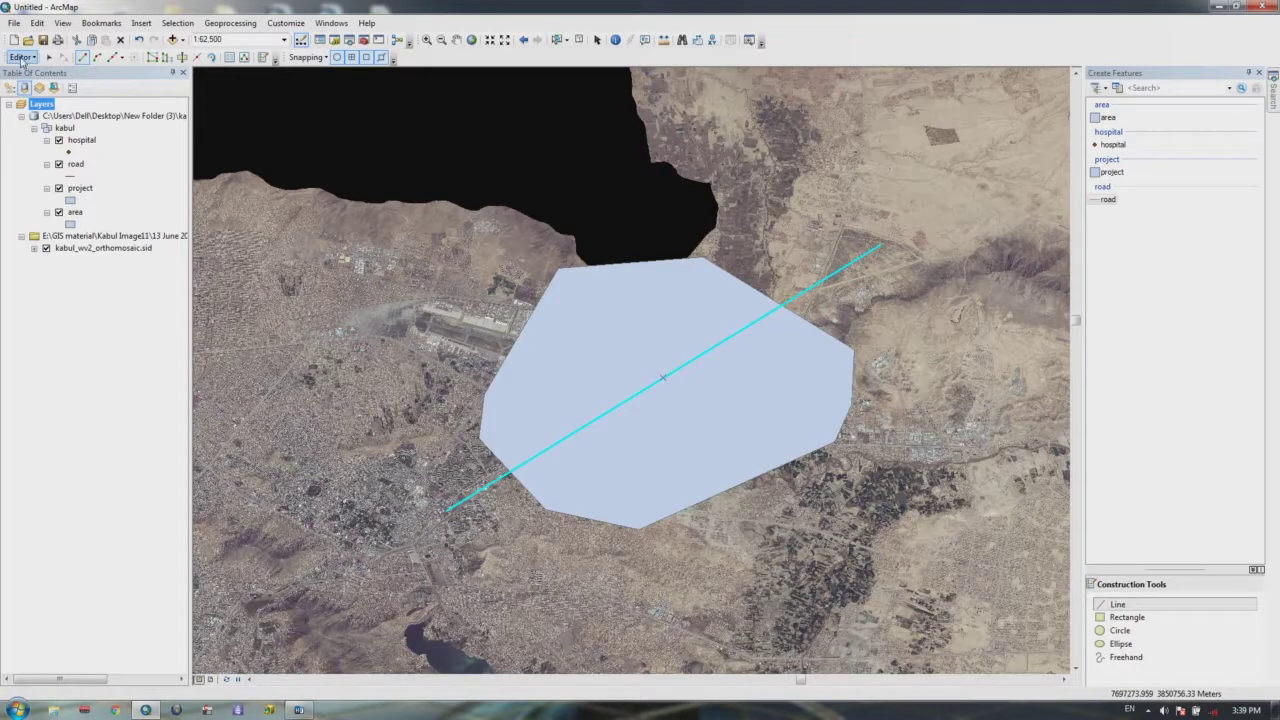
Step: Clip again with buffer distance 1, discarding the intersecting area
click(21, 58)
click(35, 226)
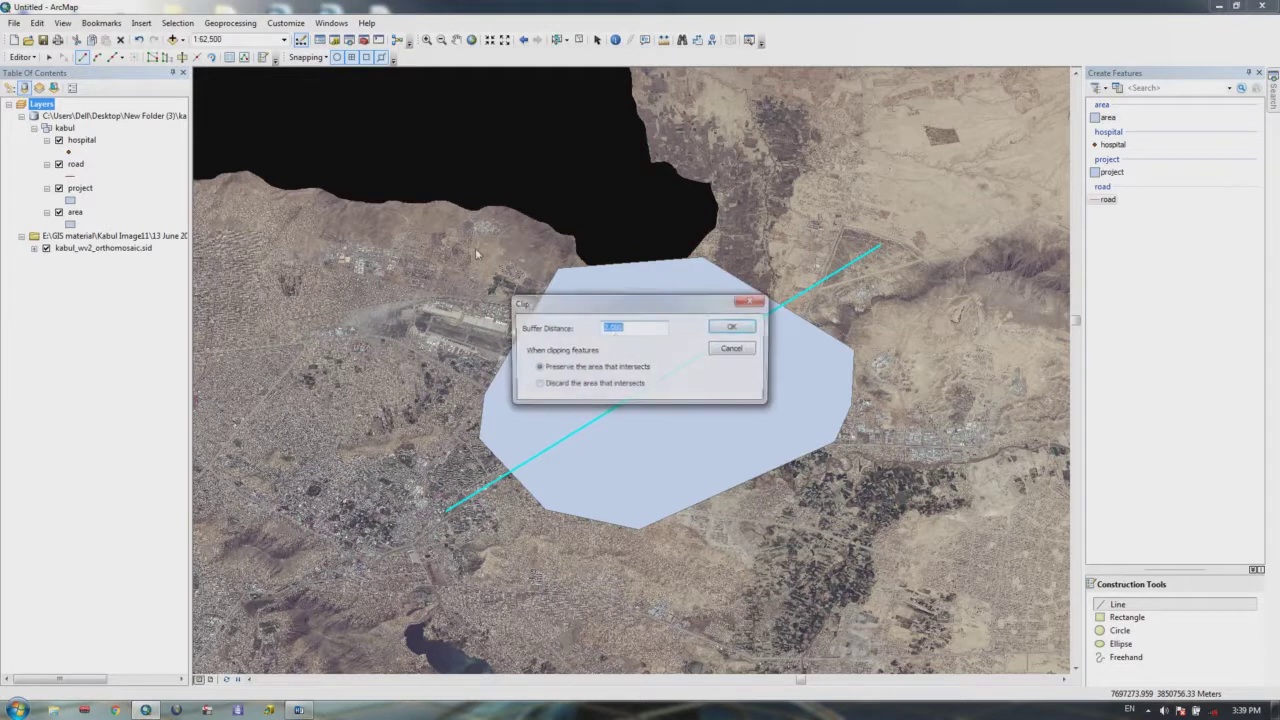
click(538, 386)
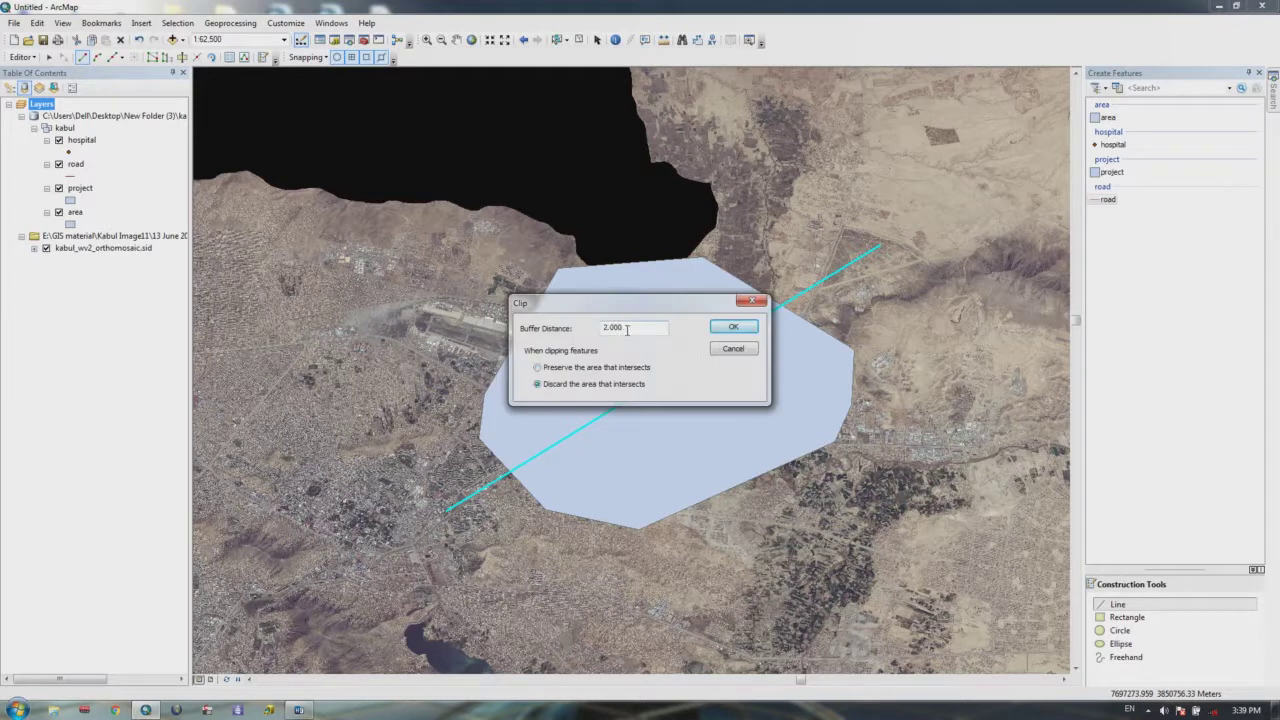
drag(629, 326, 523, 332)
text(1)
click(744, 330)
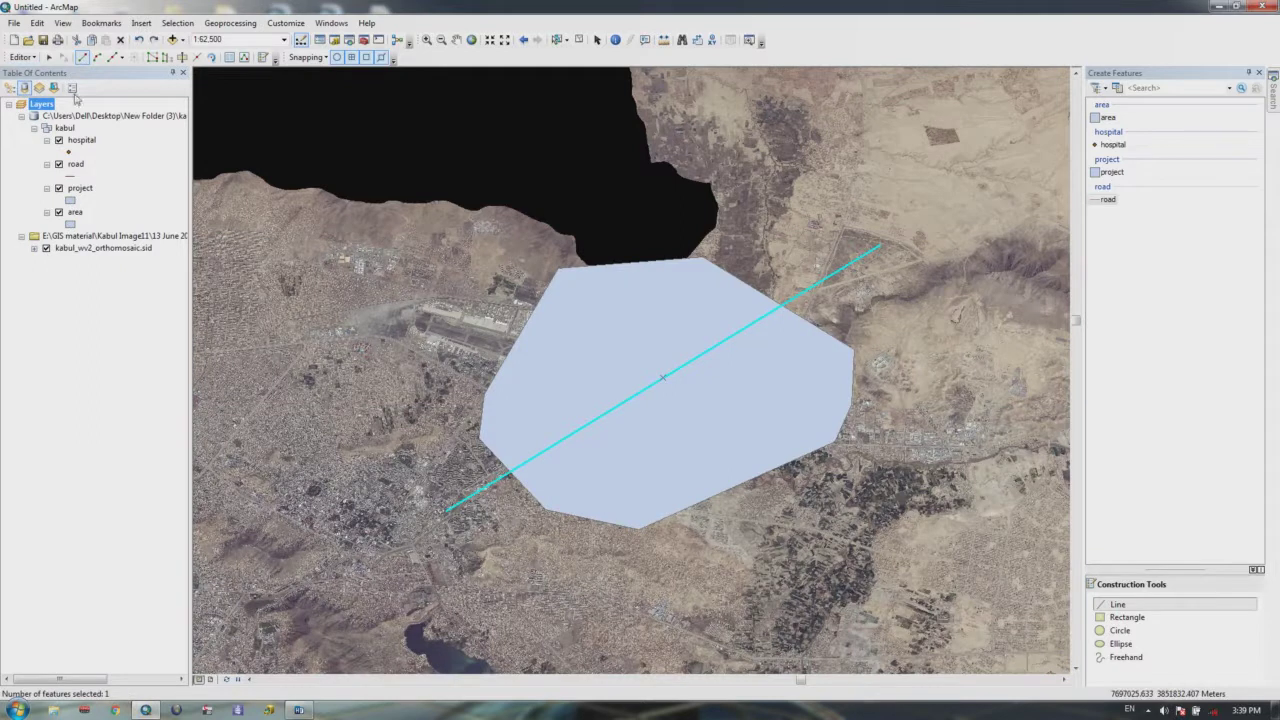
Step: Retry the clip twice with buffer distance 0 and dismiss the could-not-clip error
click(33, 60)
click(50, 225)
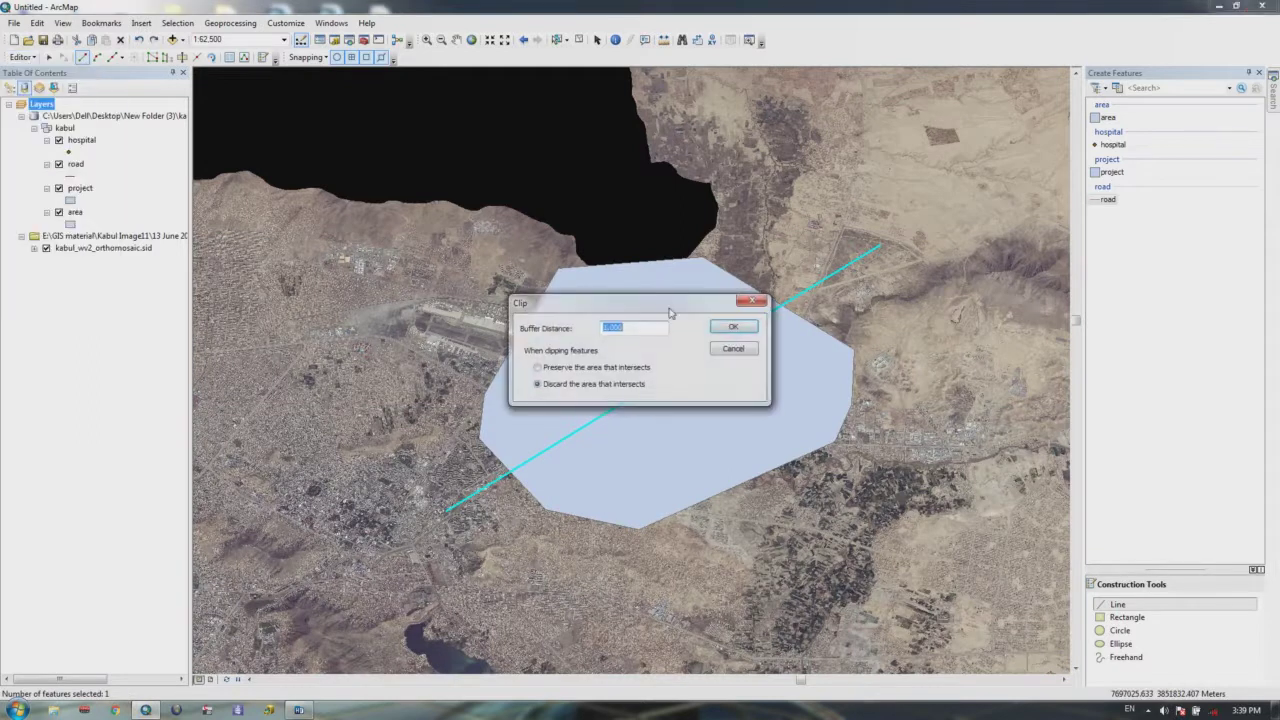
text(0.5)
click(738, 326)
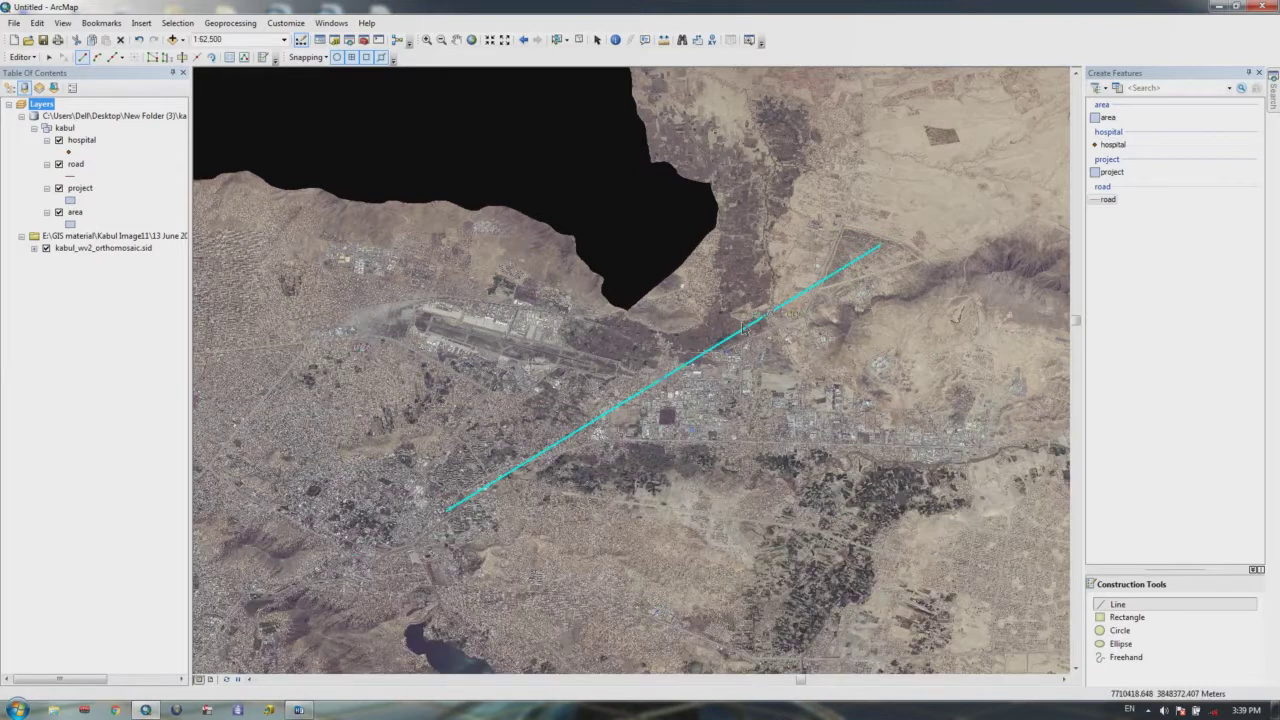
click(20, 57)
click(45, 222)
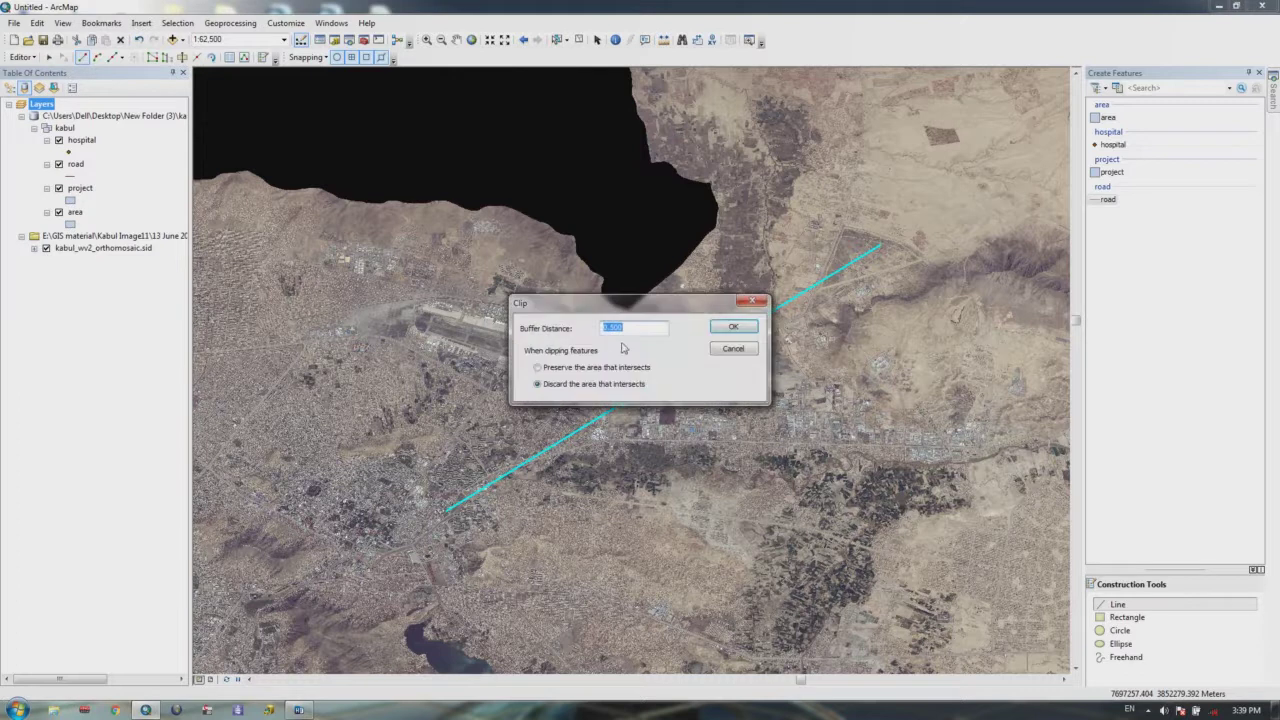
text(0)
click(733, 326)
click(781, 310)
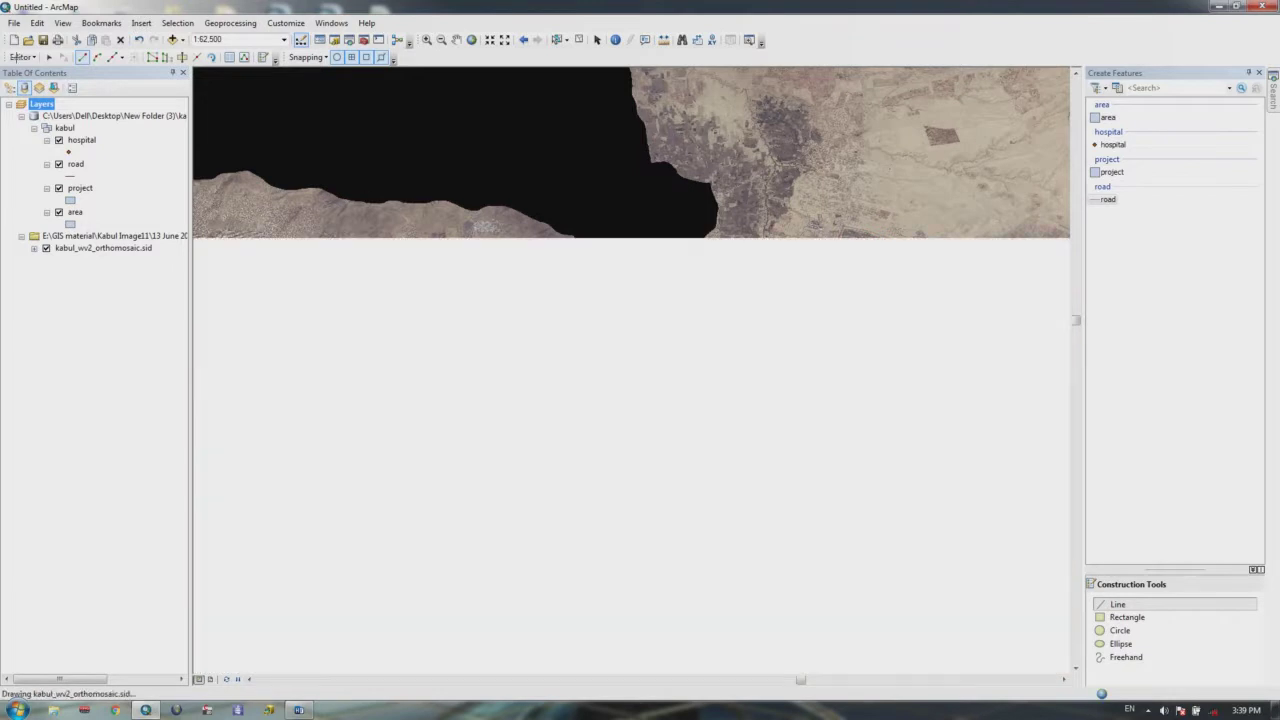
Step: Clip once more with buffer distance 0.1, discarding the intersecting area
click(21, 57)
click(42, 221)
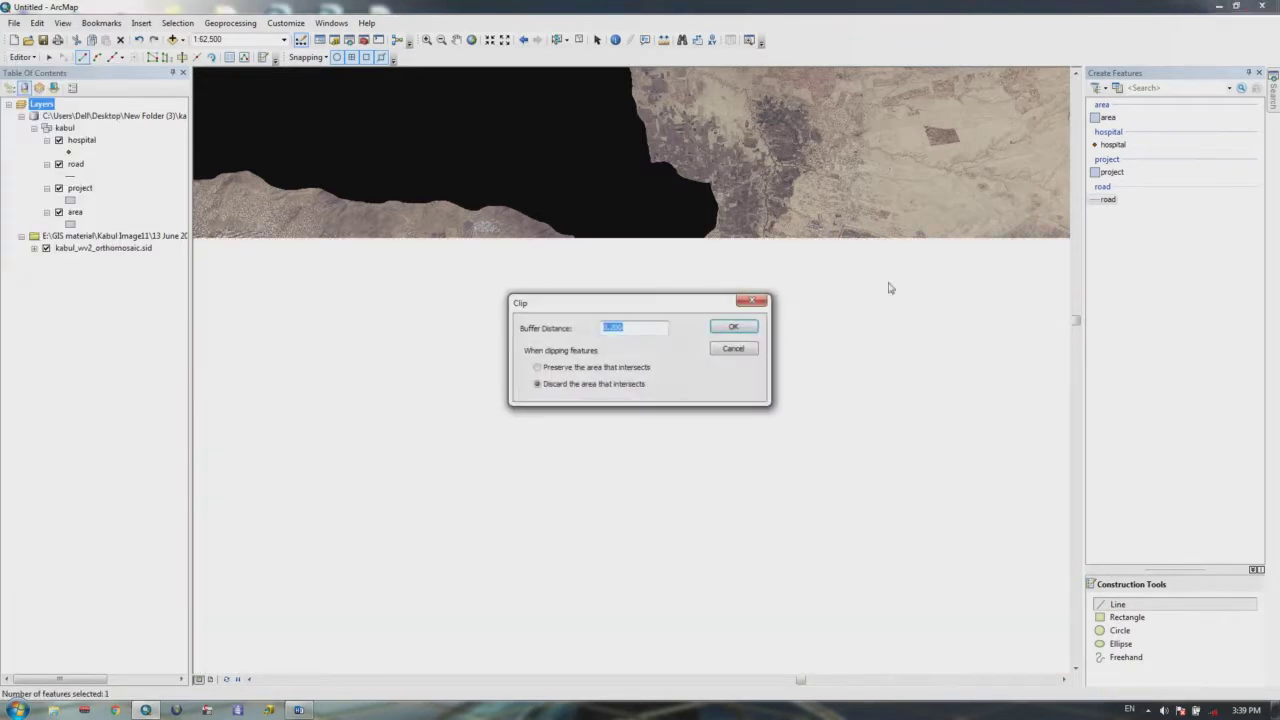
text(0.1)
click(733, 327)
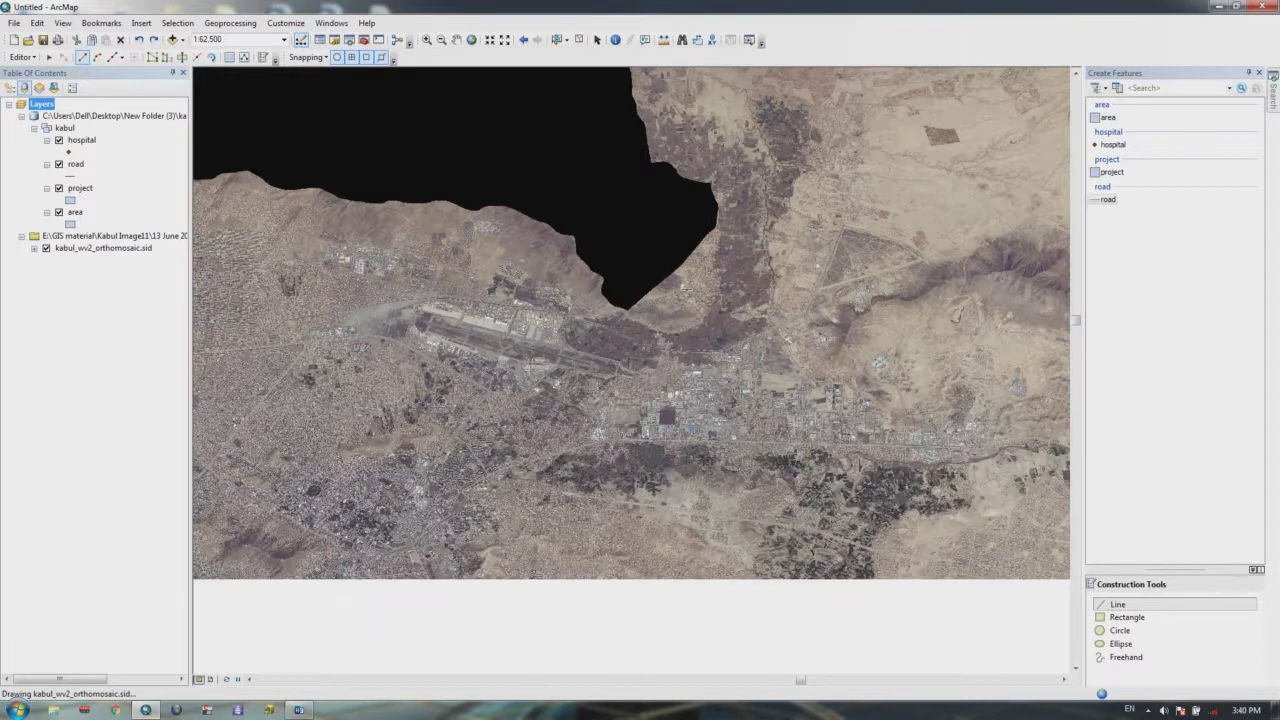
Step: Pan and zoom out to about 1:80,000 around the road line over Kabul
key(Left)
key(Left)
key(Left)
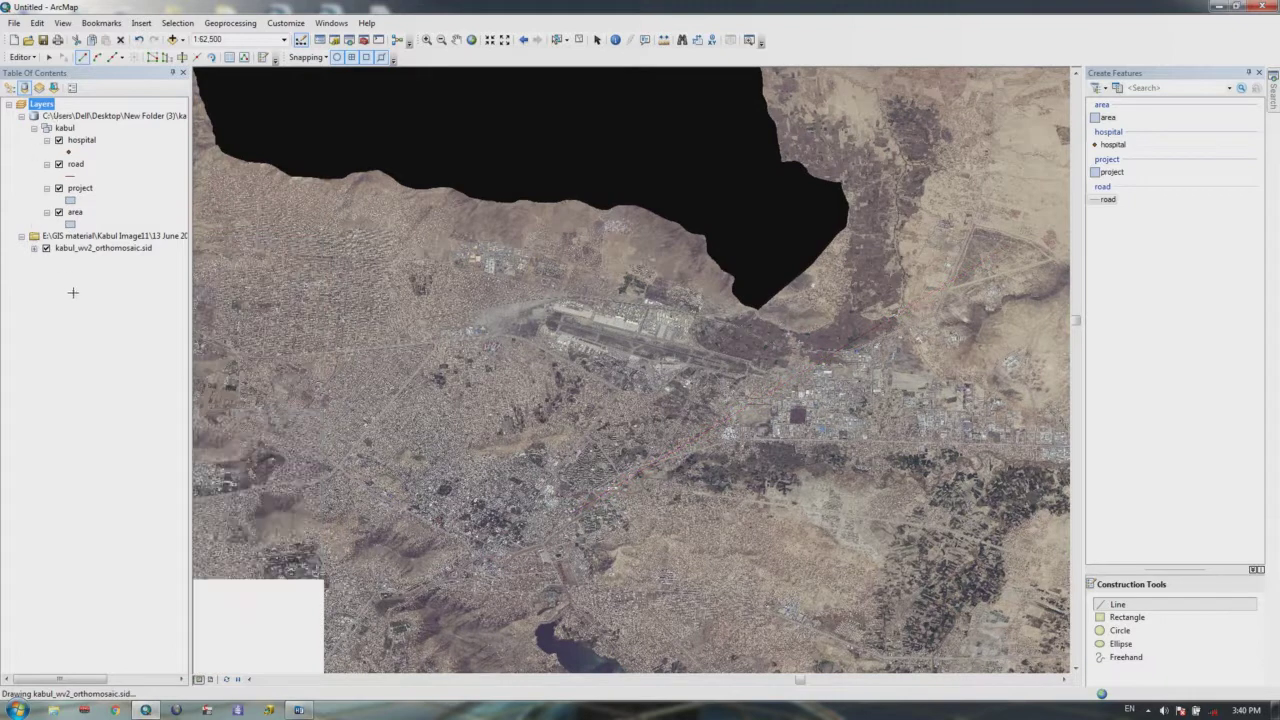
drag(506, 382, 666, 277)
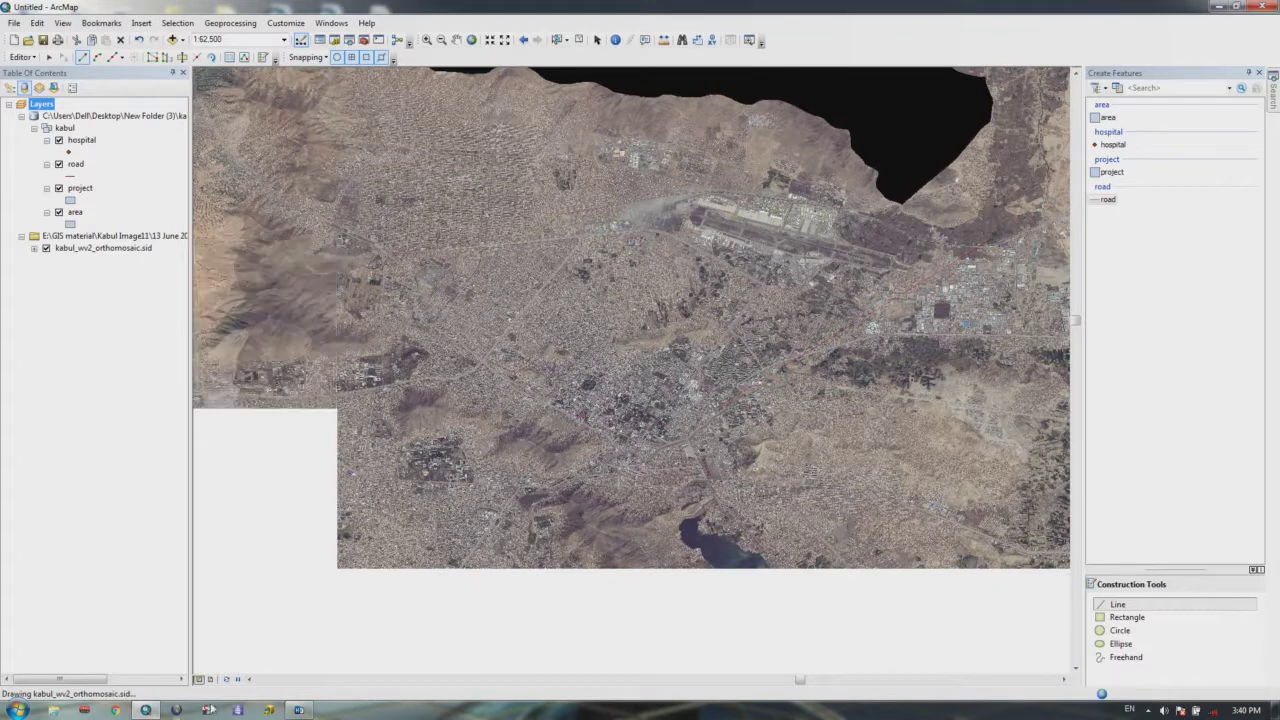
scroll(640, 370, up, 2)
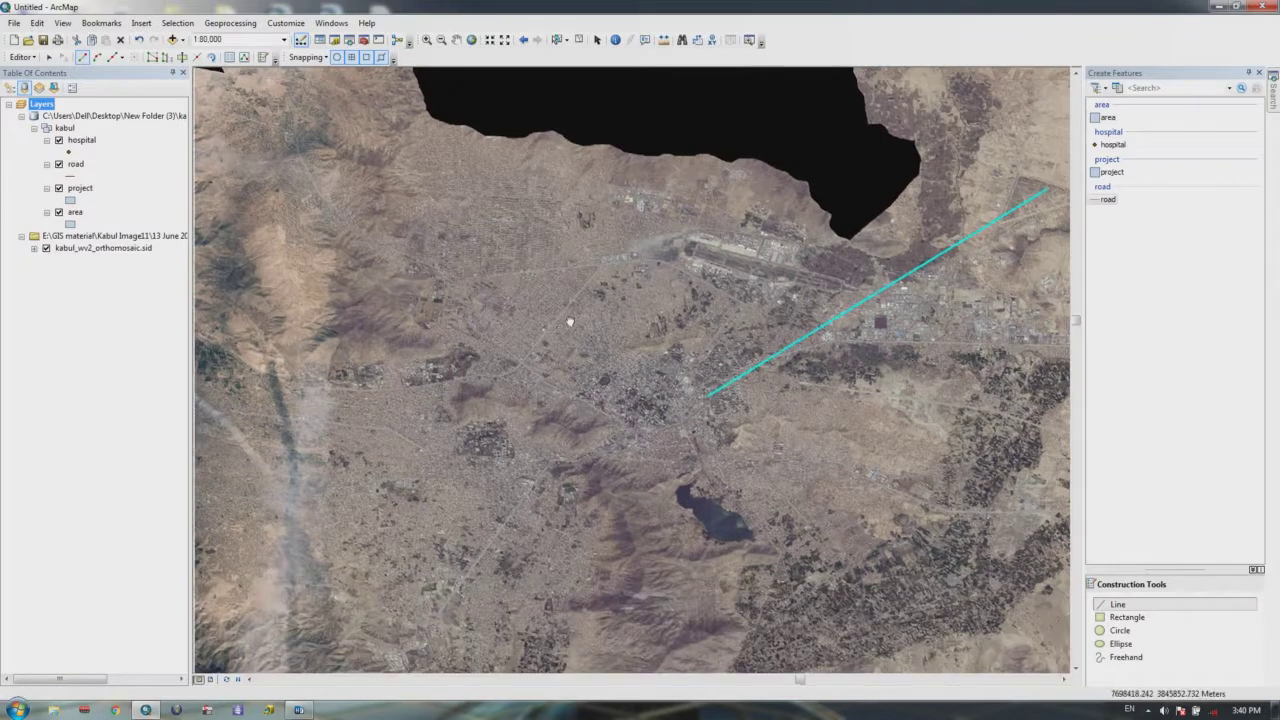
drag(571, 323, 606, 272)
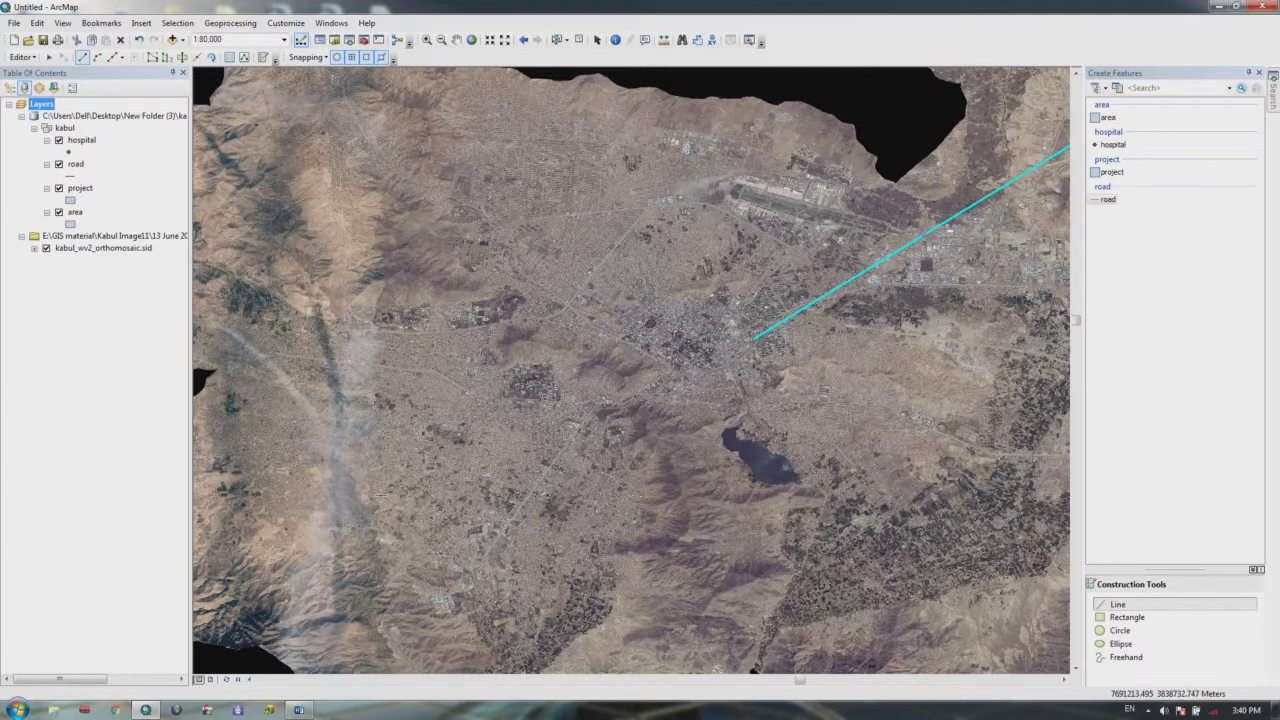
Step: Check the Layers data frame menu, then browse the Editor's Snapping and More Editing Tools submenus
click(92, 299)
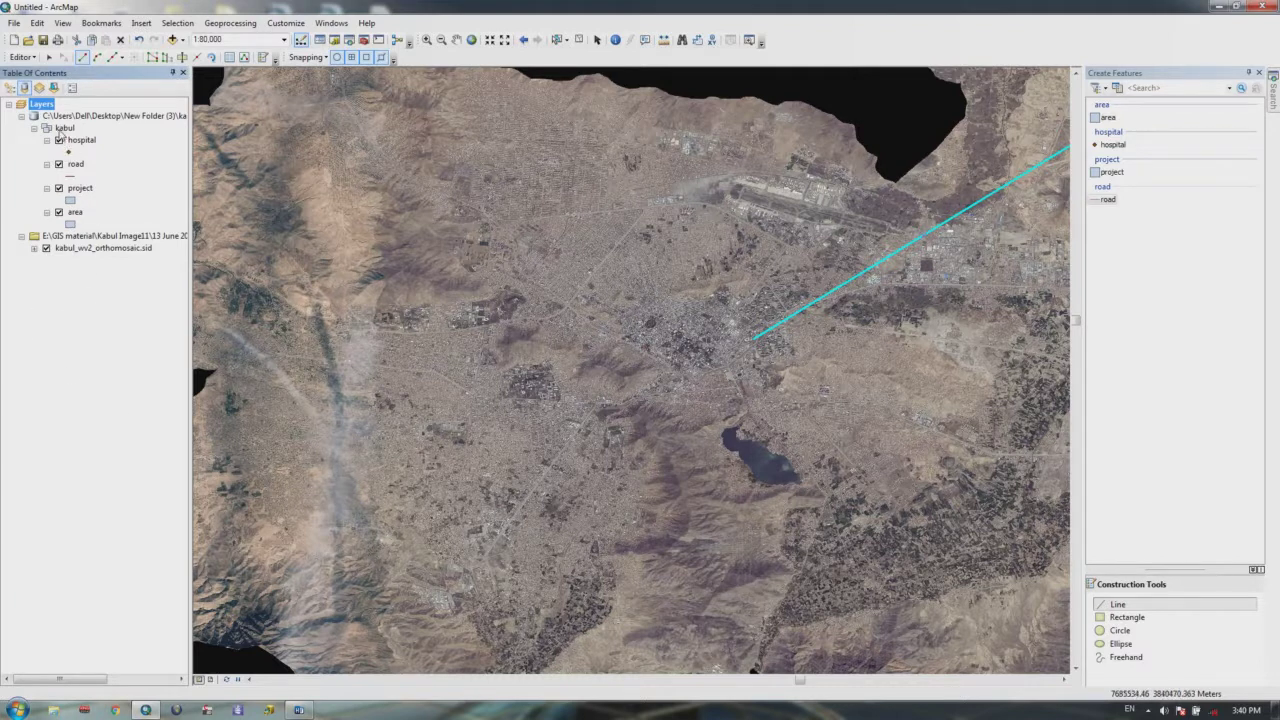
right_click(48, 104)
click(3, 272)
click(22, 57)
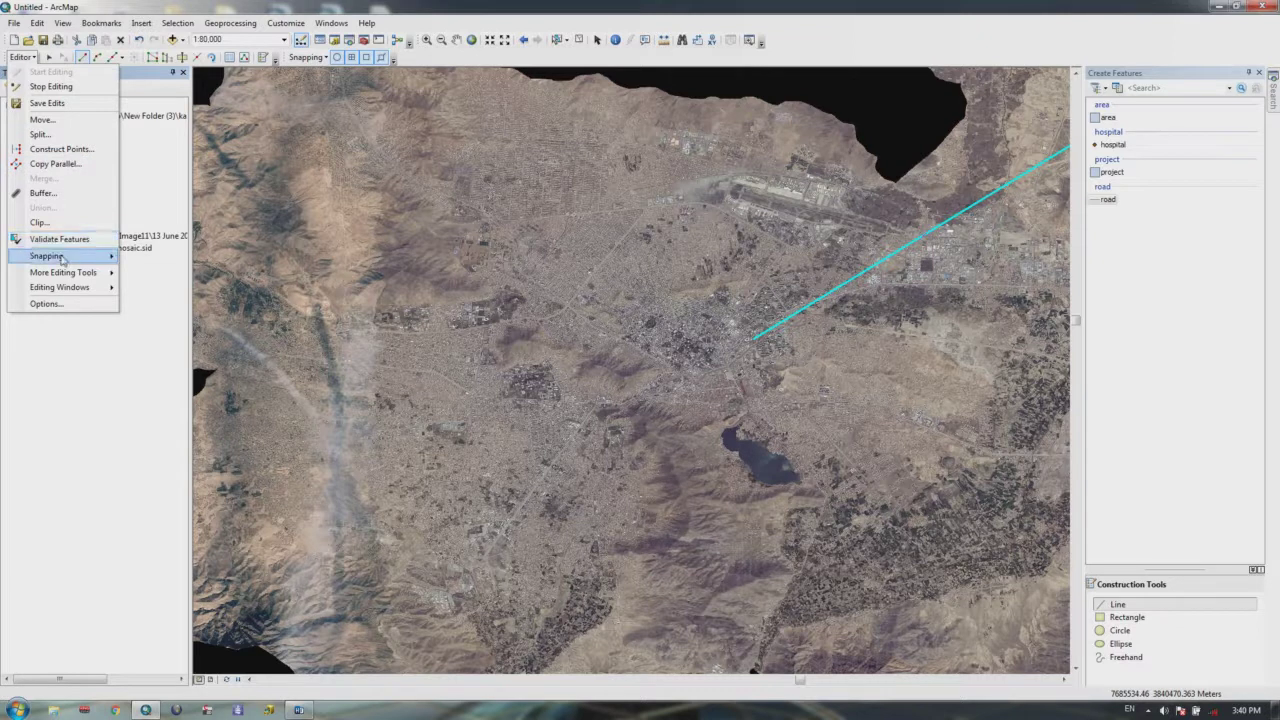
mouse_move(62, 257)
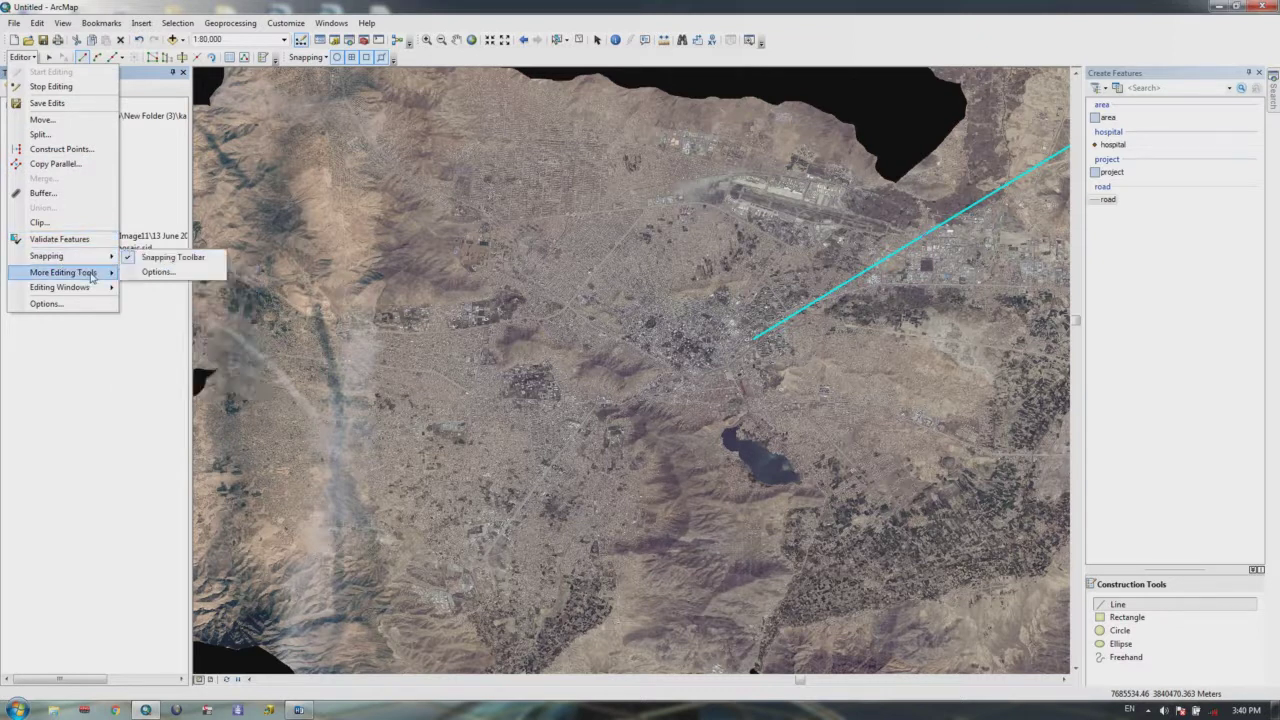
mouse_move(91, 277)
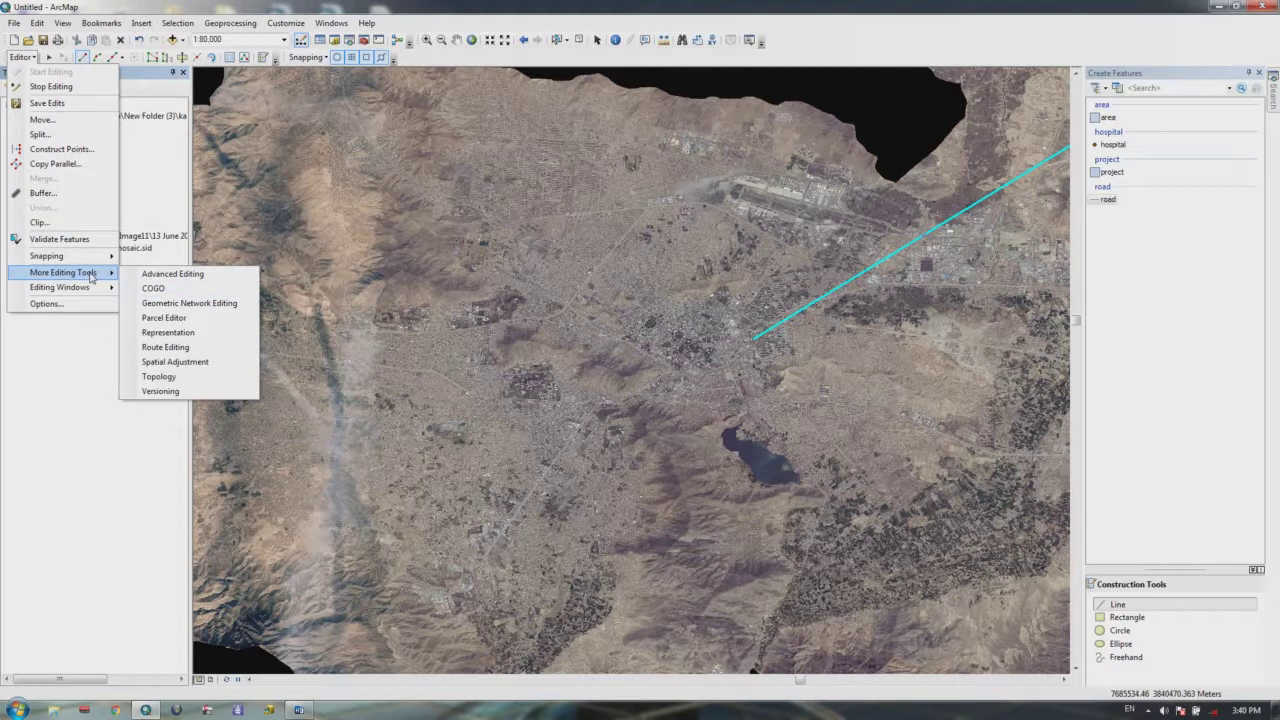
Step: Close the Editor menu and dismiss the Add Data window
click(91, 347)
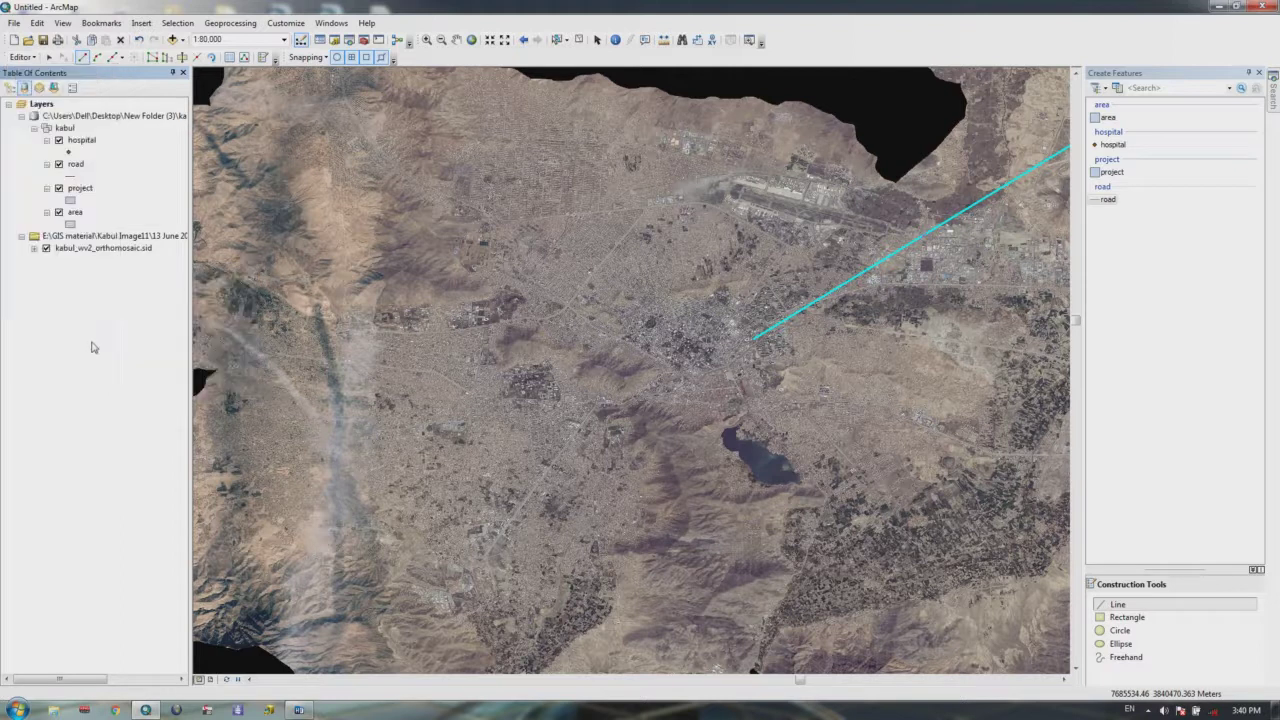
click(22, 57)
click(165, 88)
click(172, 39)
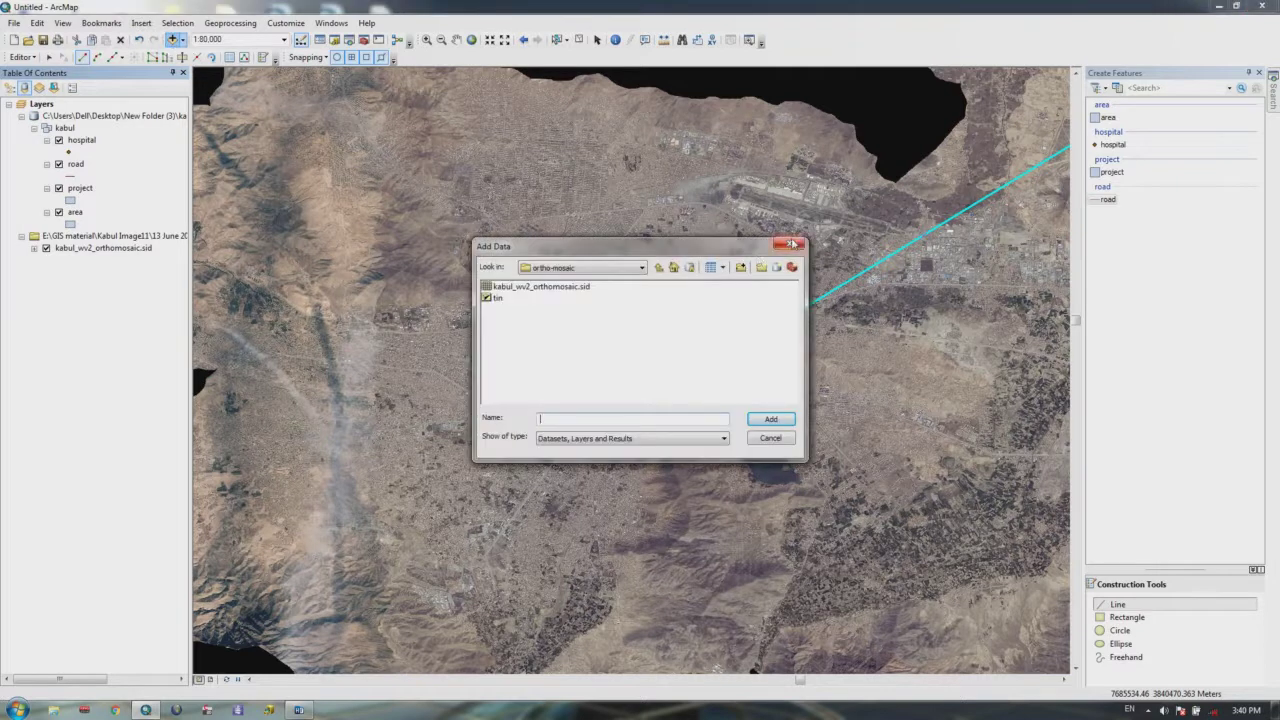
click(791, 243)
Step: Expand all layers and remove them all from the map without saving edits
right_click(41, 104)
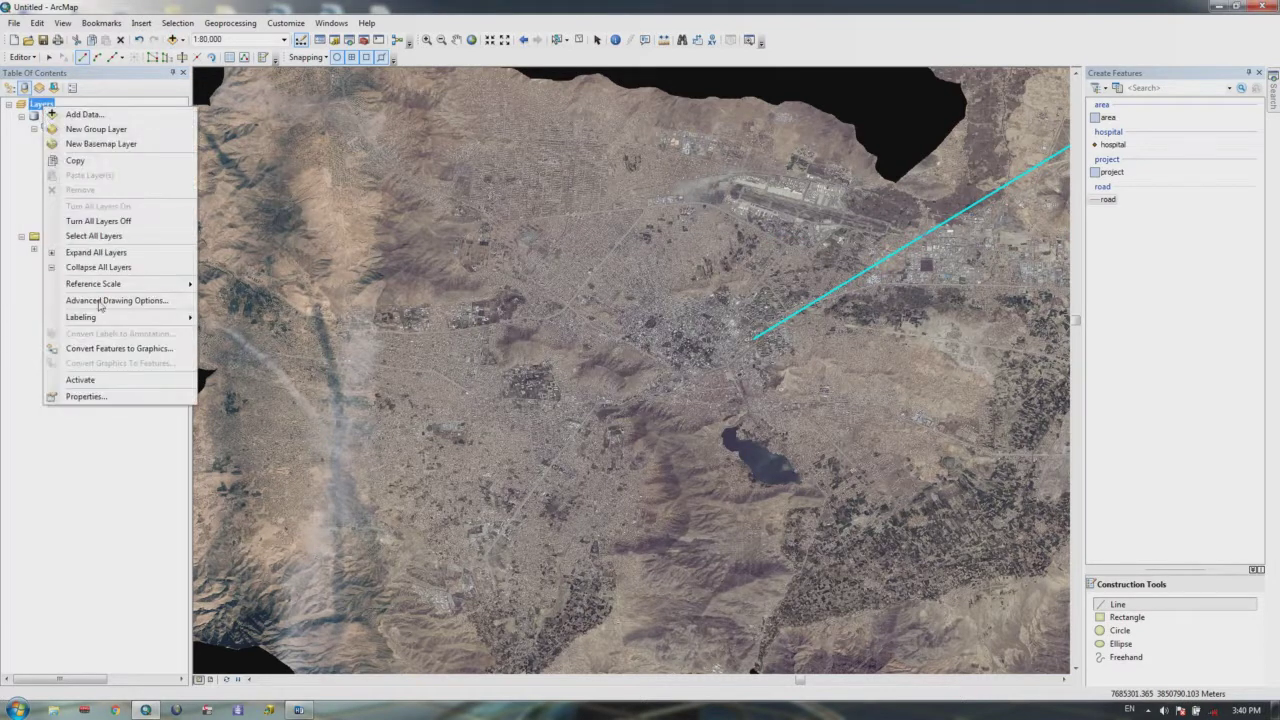
click(100, 252)
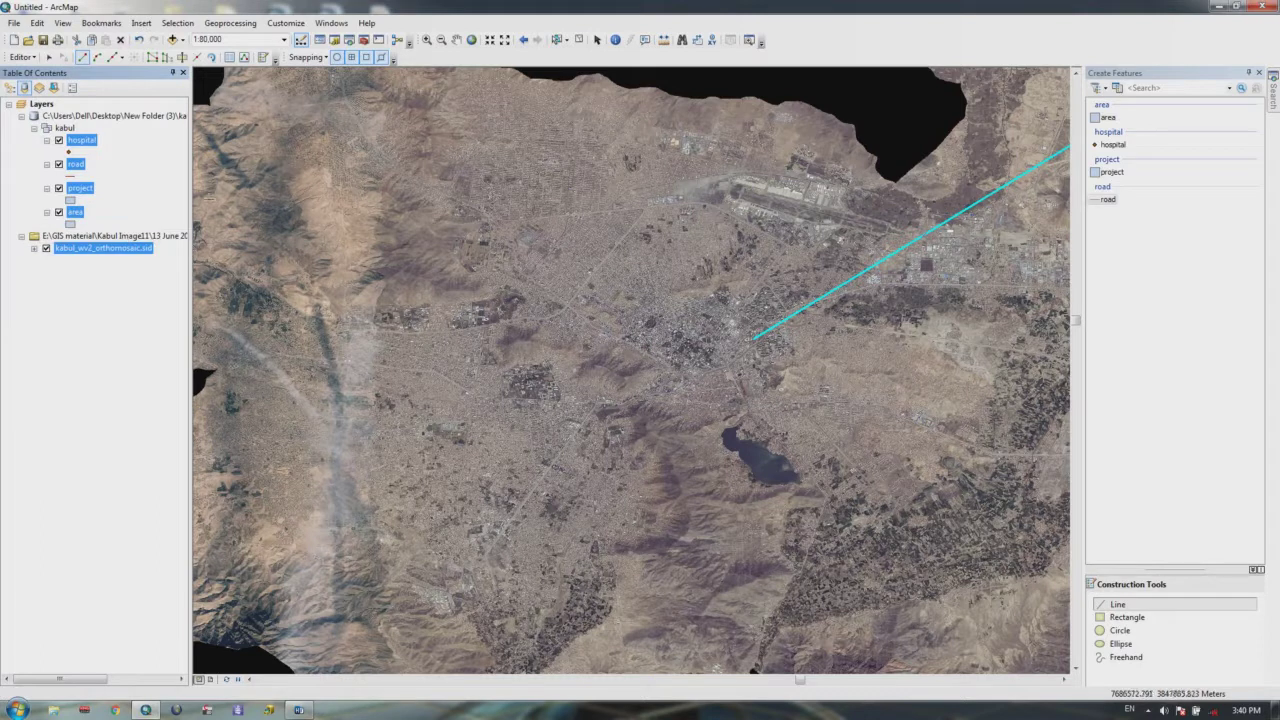
right_click(86, 141)
click(119, 161)
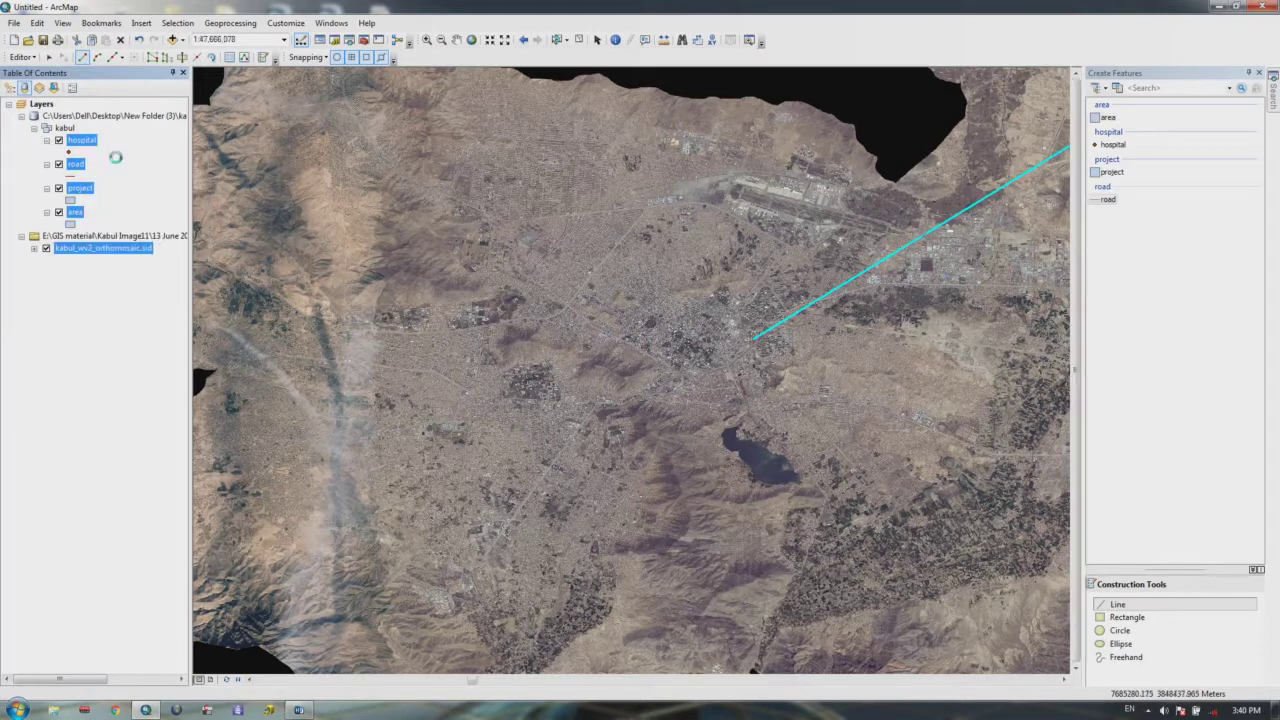
click(682, 381)
Step: In Add Data, go up to Folder Connections and open E:\GIS material
click(173, 40)
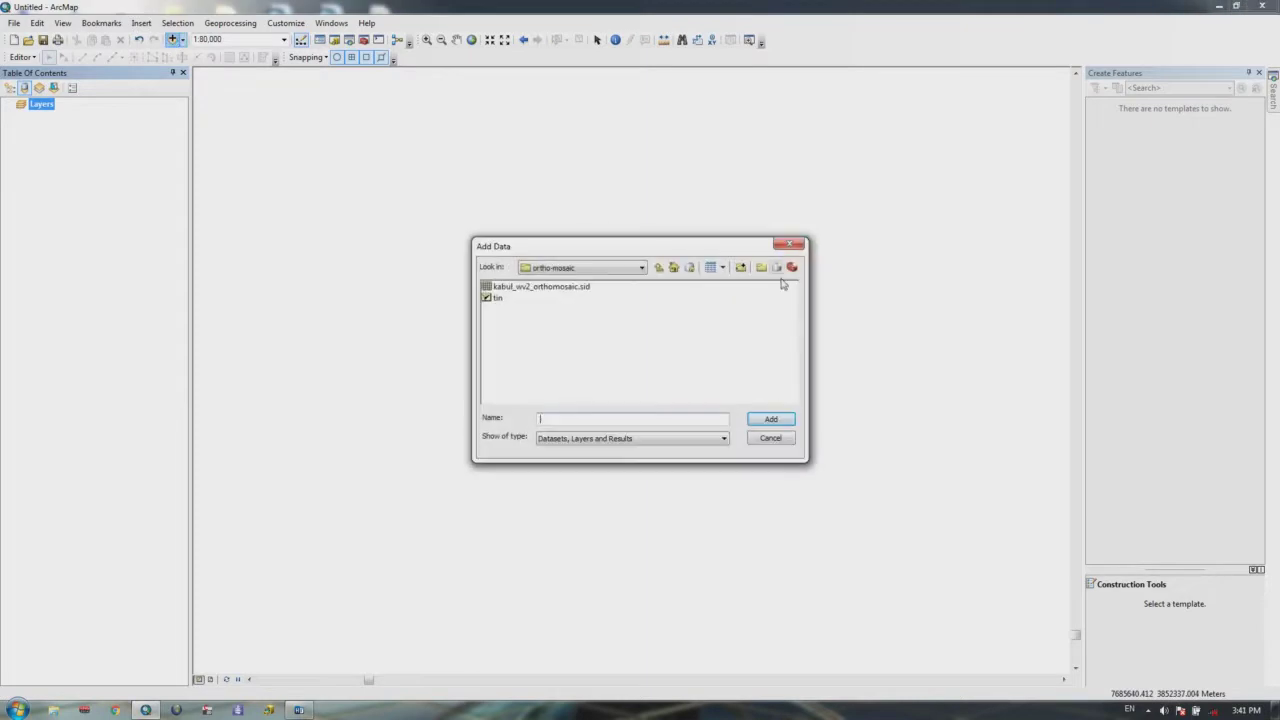
click(639, 268)
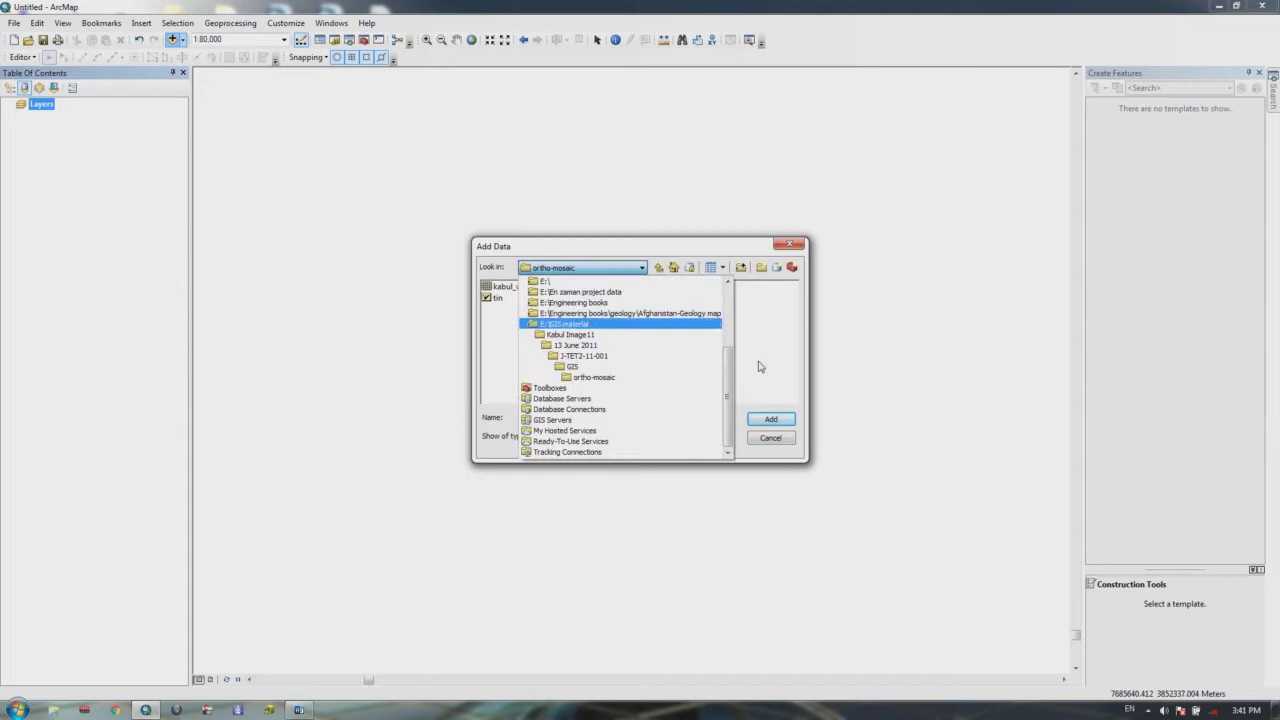
scroll(733, 374, up, 2)
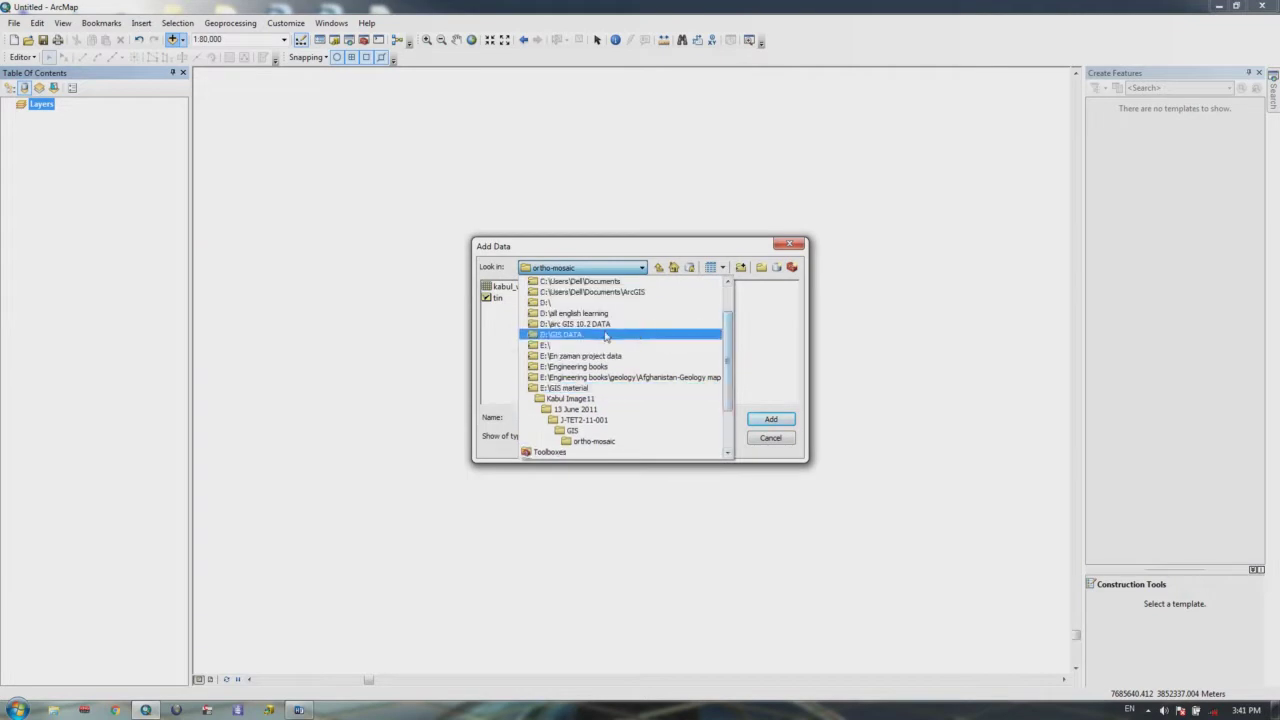
click(595, 441)
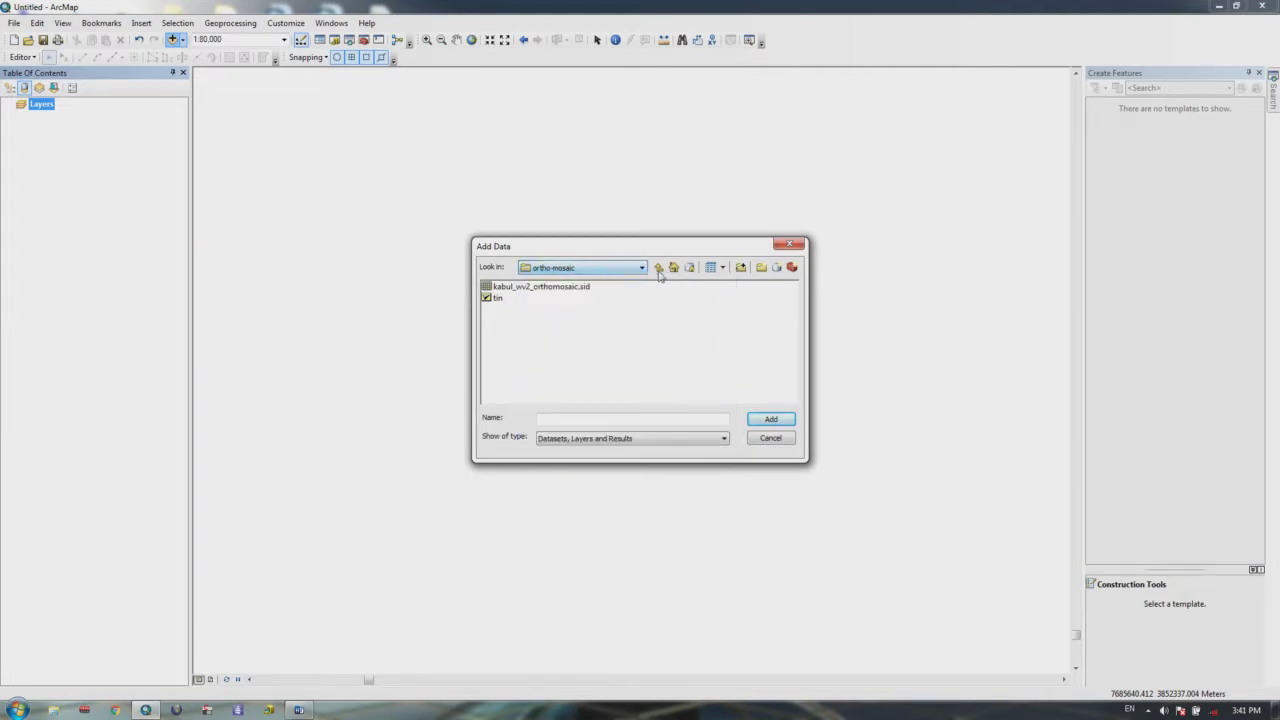
click(662, 269)
click(662, 269)
click(661, 269)
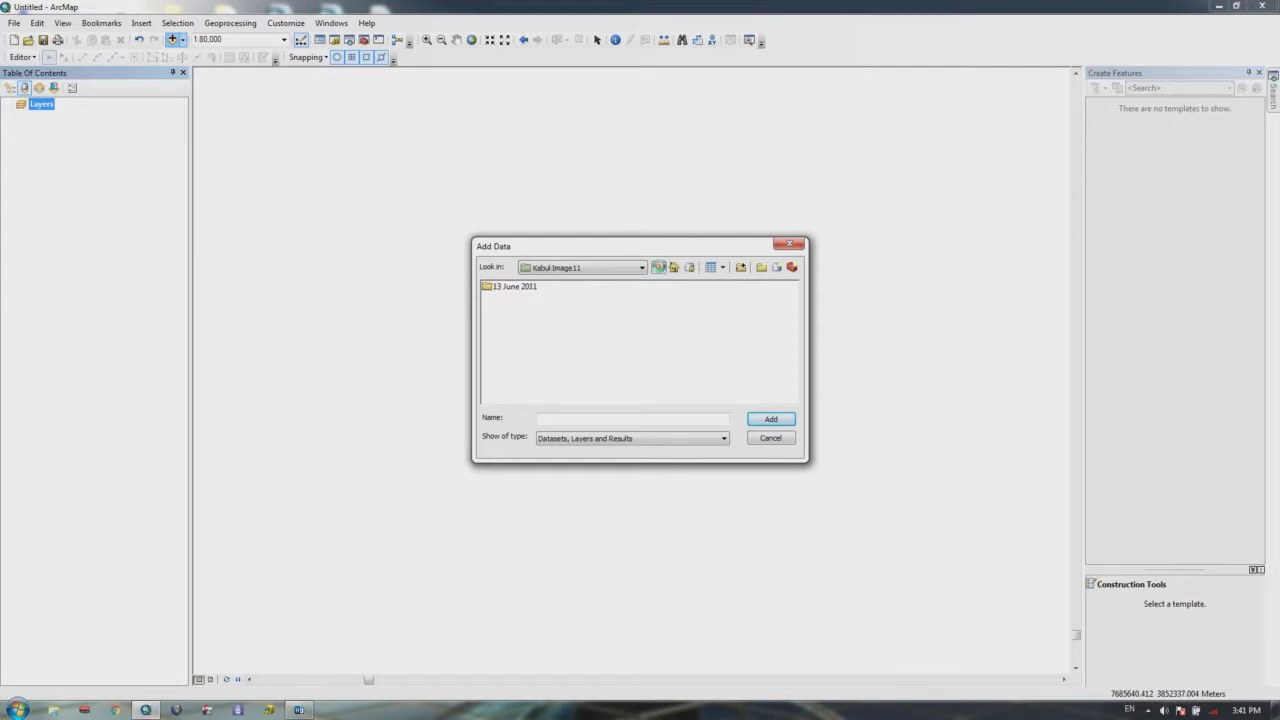
click(661, 269)
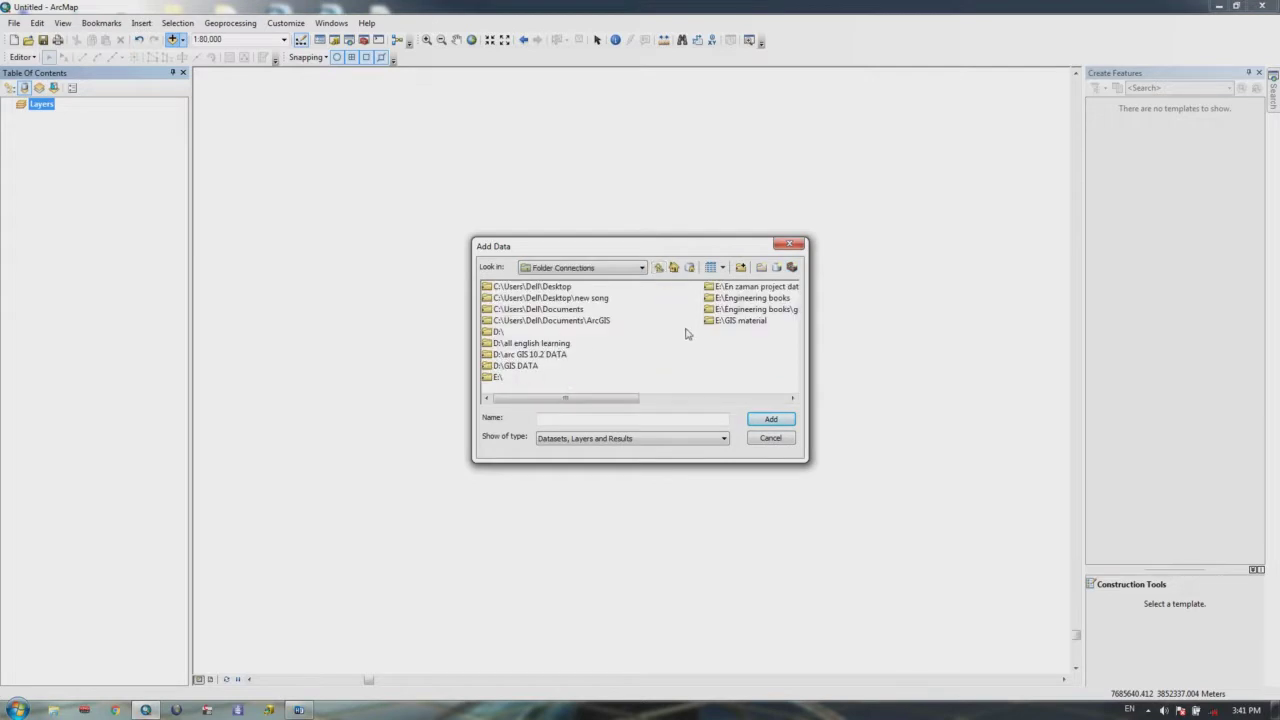
double_click(728, 321)
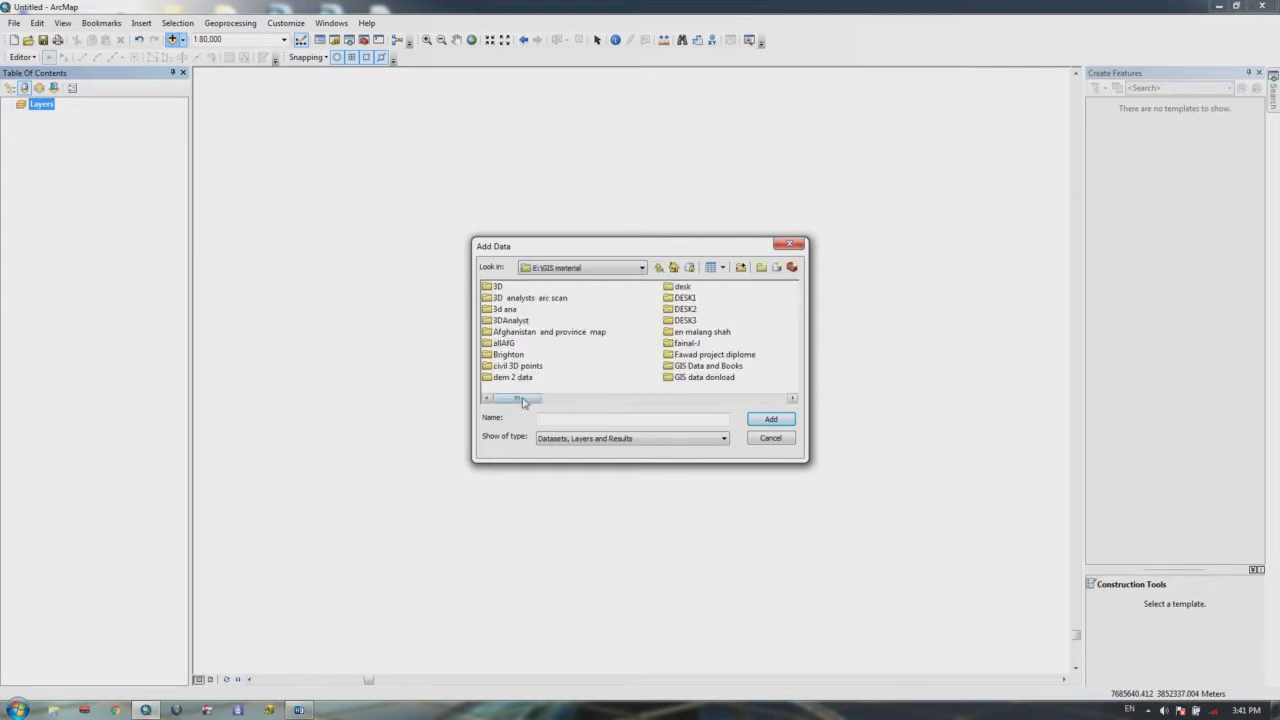
Step: Add admin3_poly_398.shp from the New 34 Province and 398 District folder, dismissing the warning
drag(518, 398, 612, 398)
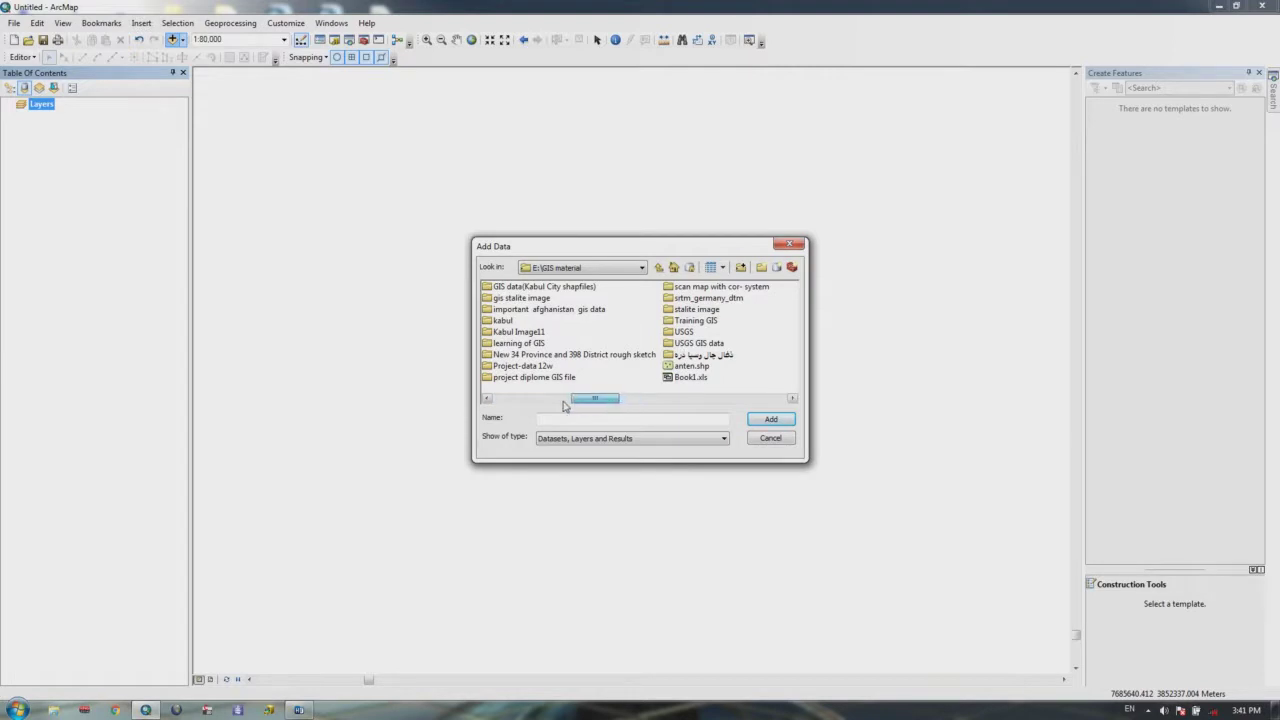
click(575, 399)
double_click(700, 354)
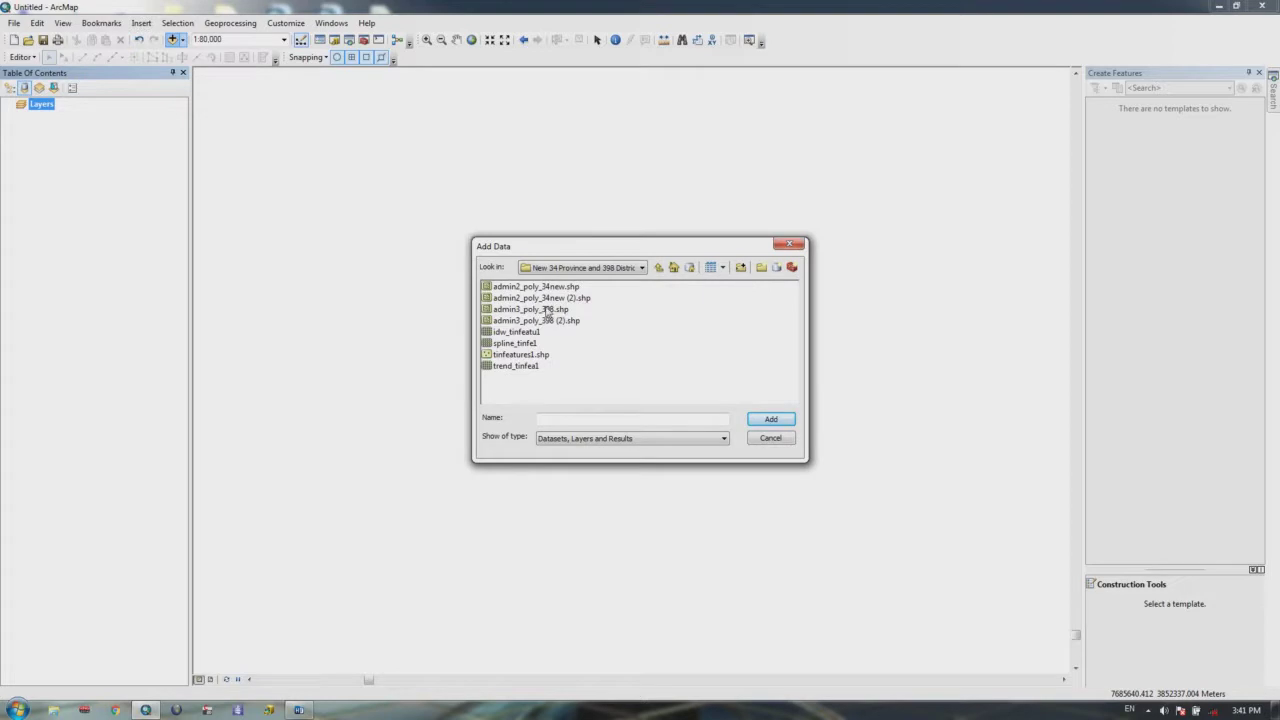
click(560, 310)
click(768, 419)
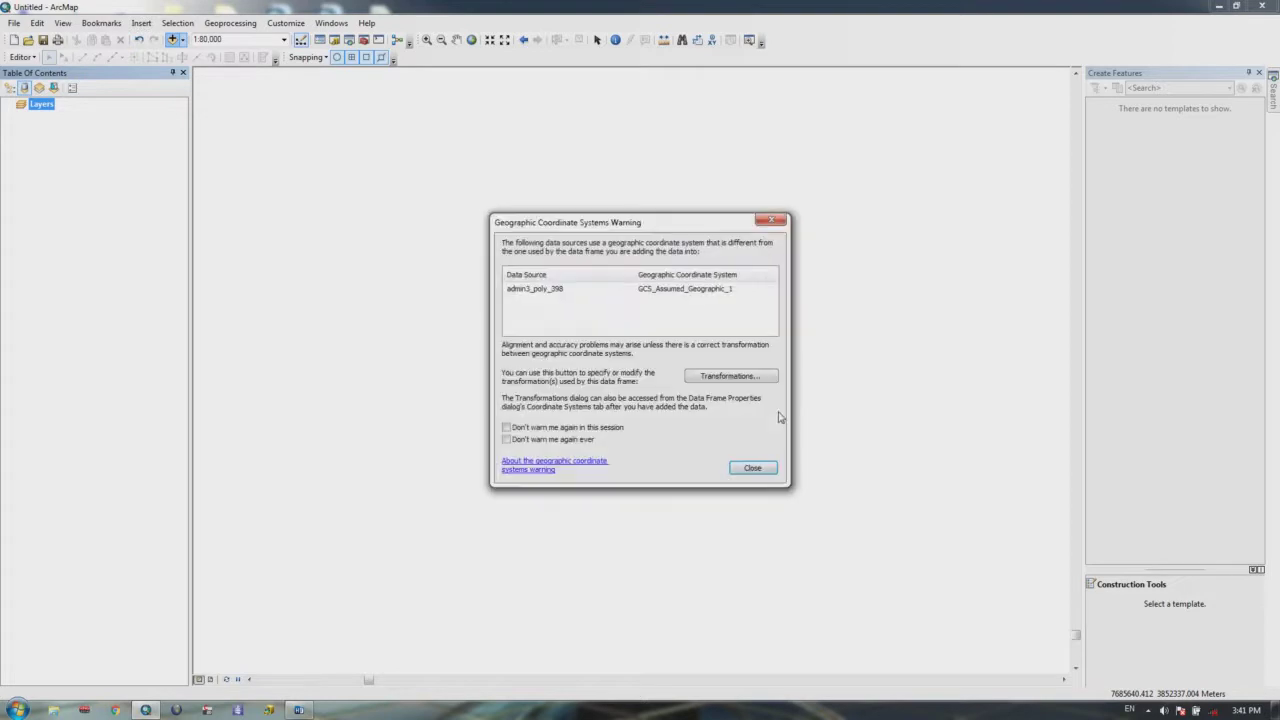
click(753, 469)
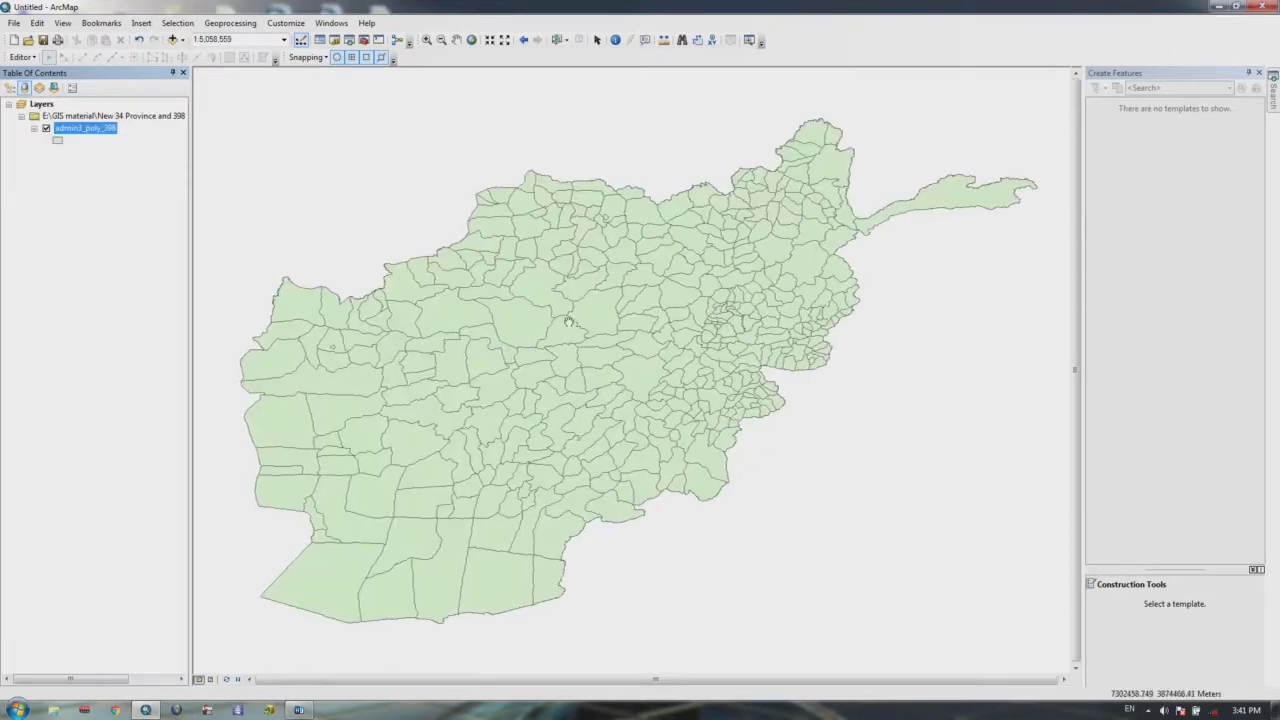
Step: Open and maximize the admin3_poly_398 attribute table to review district names, then close it
drag(628, 357, 574, 333)
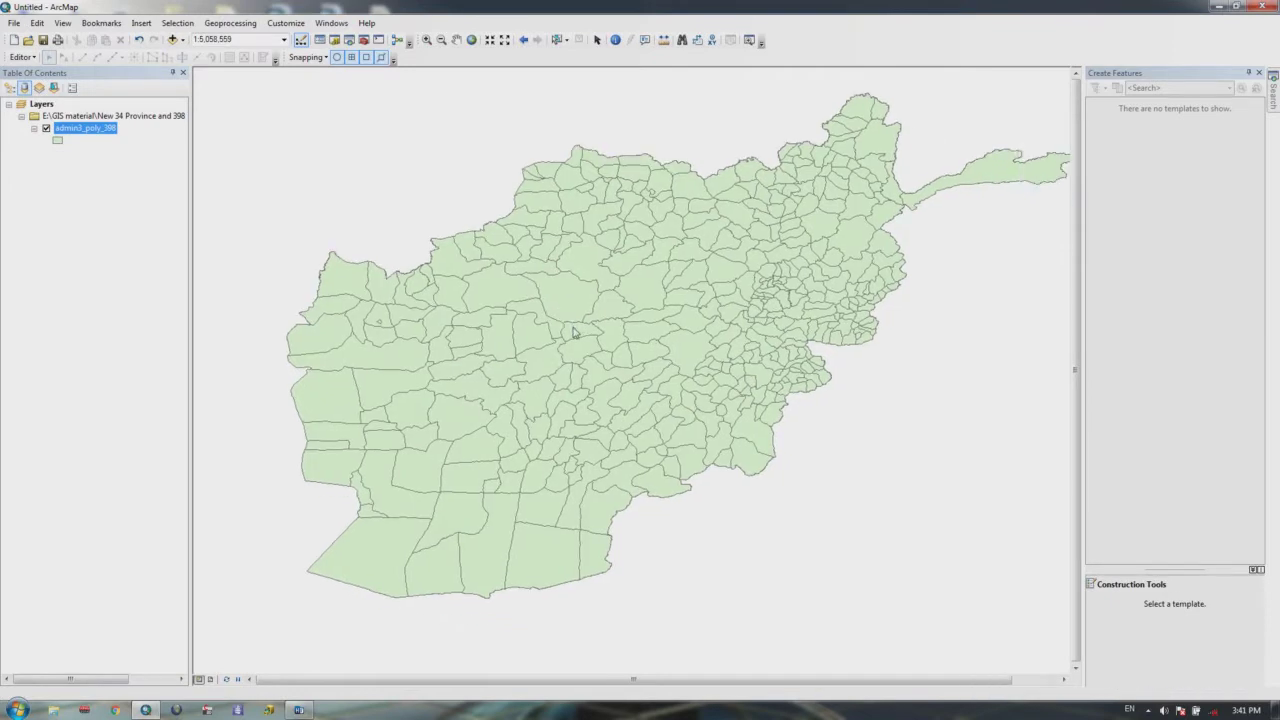
scroll(575, 333, down, 1)
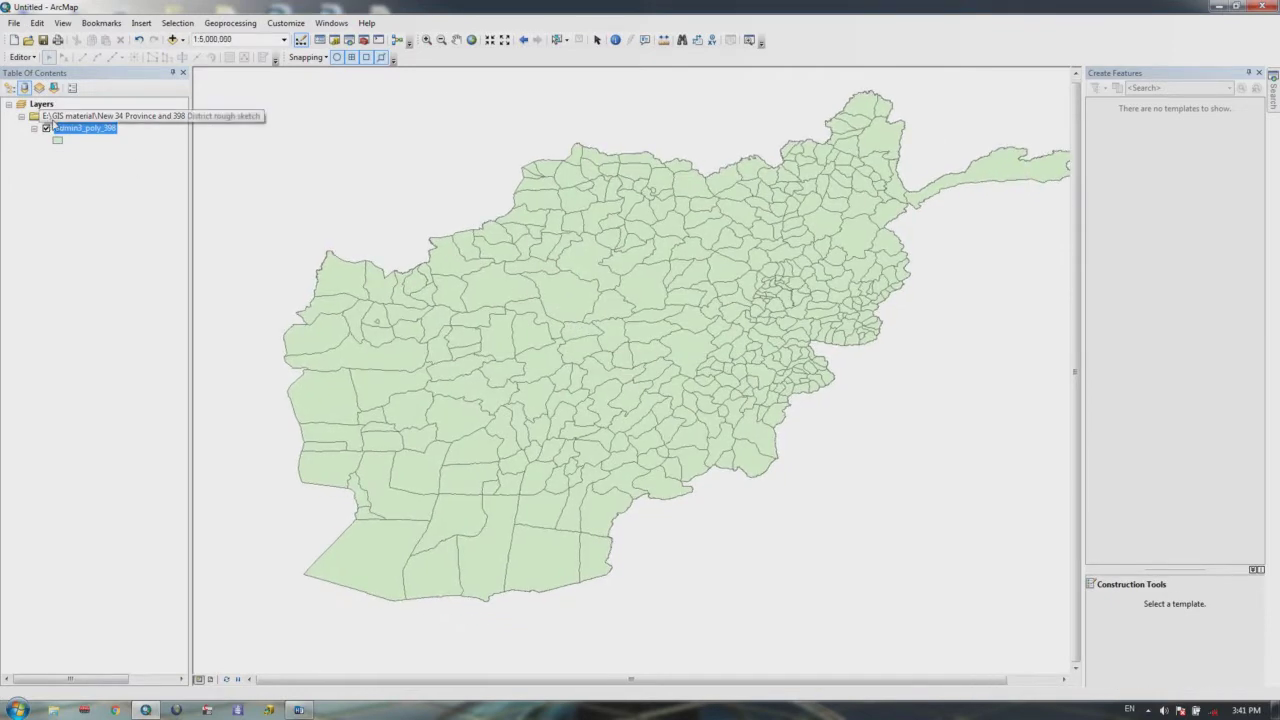
right_click(66, 129)
click(137, 189)
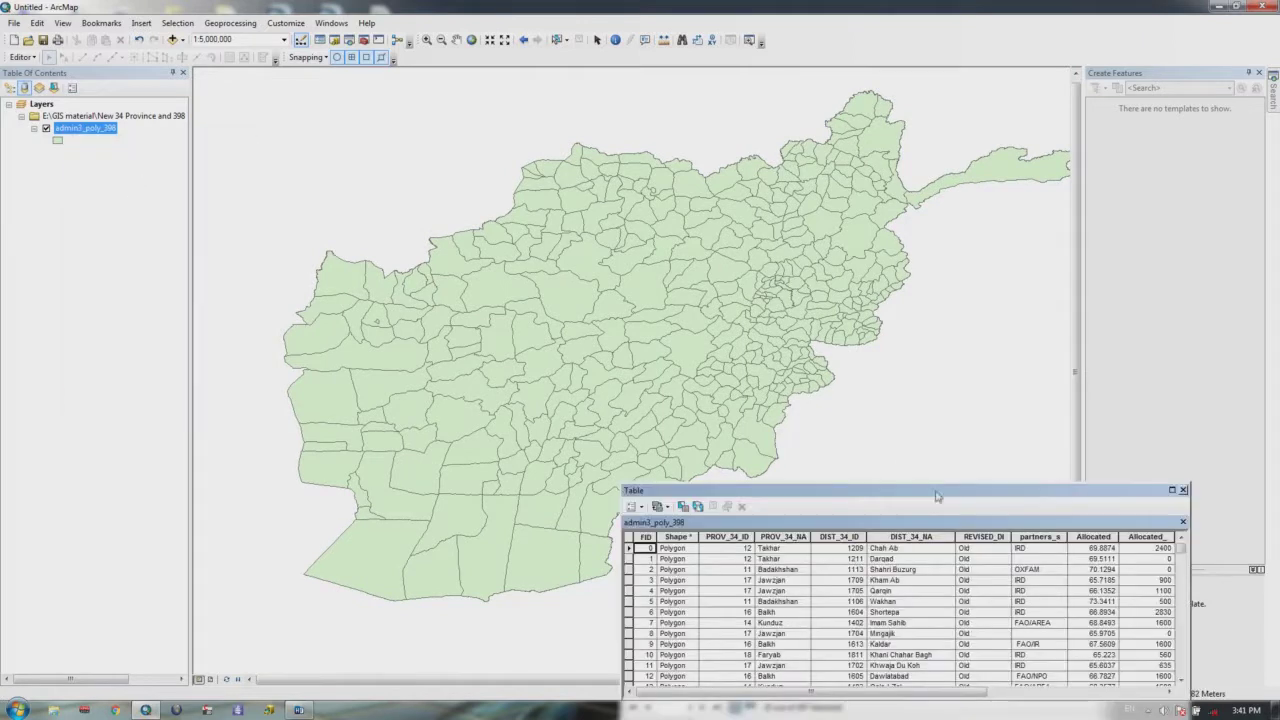
drag(936, 500, 601, 212)
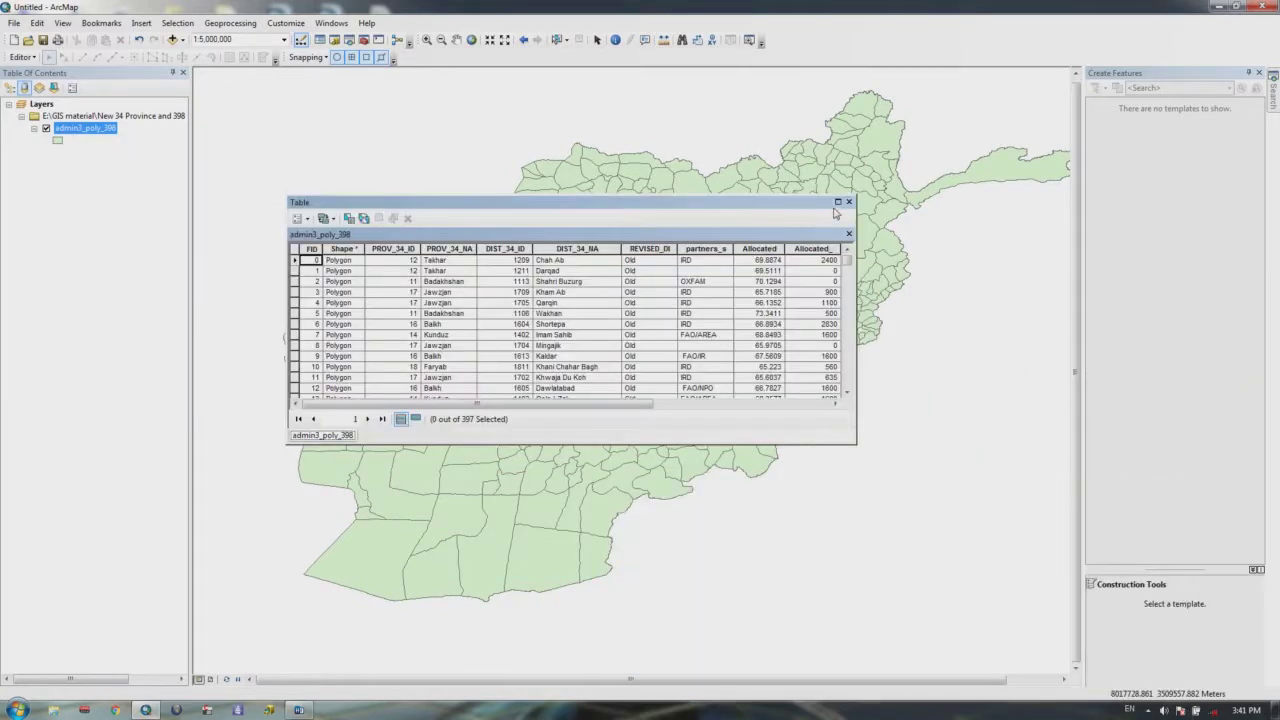
click(838, 202)
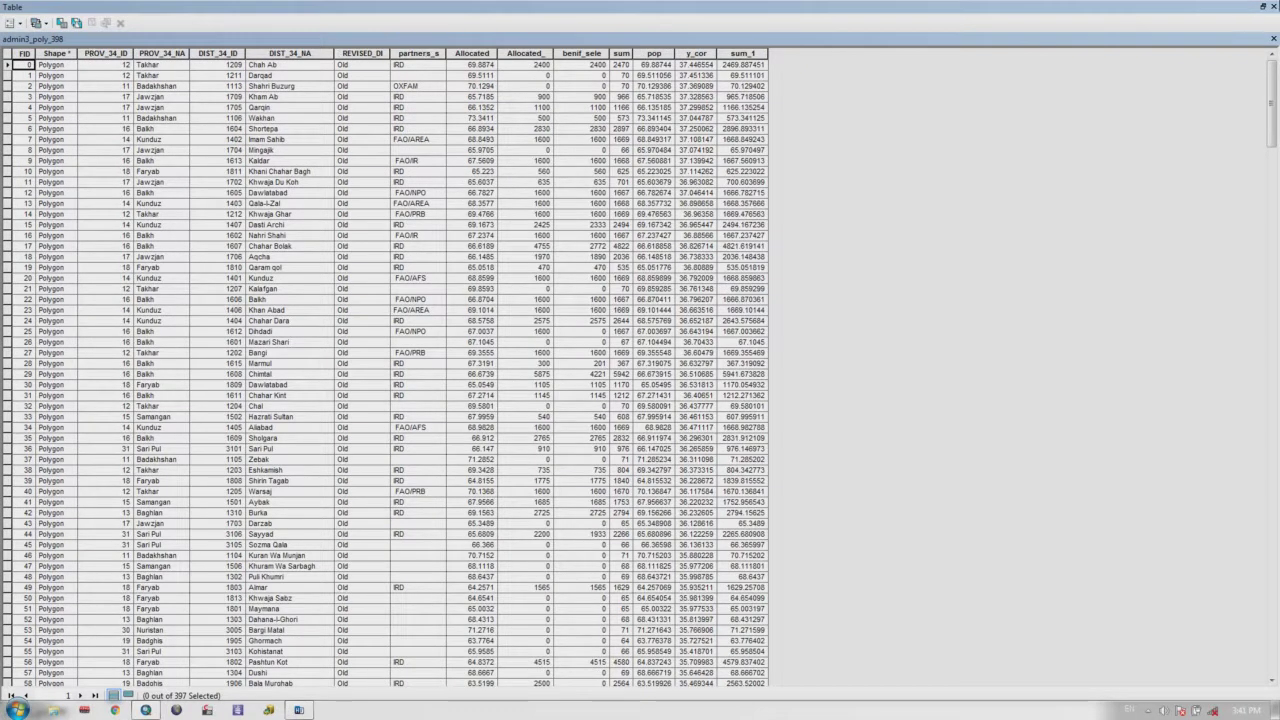
click(1273, 6)
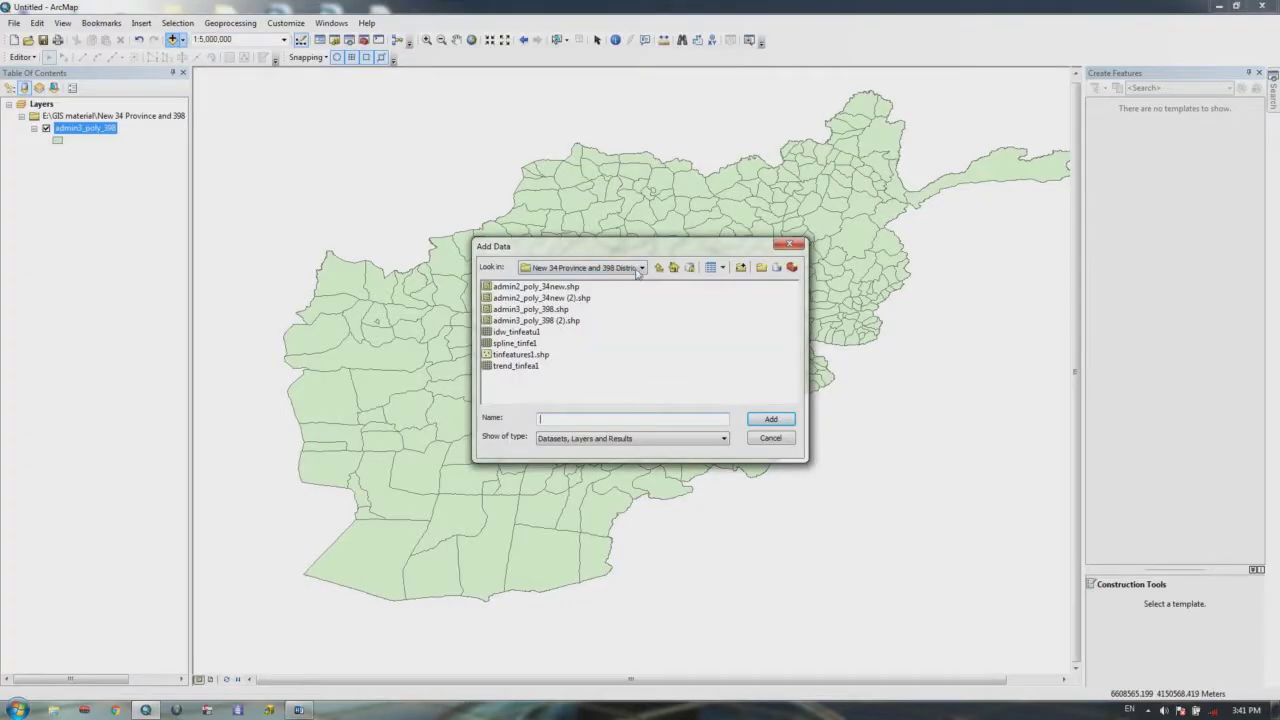
Step: Browse Add Data to D:\GIS DATA\From UNAIMS\Geographic Layers\Cities\Kabul
click(637, 271)
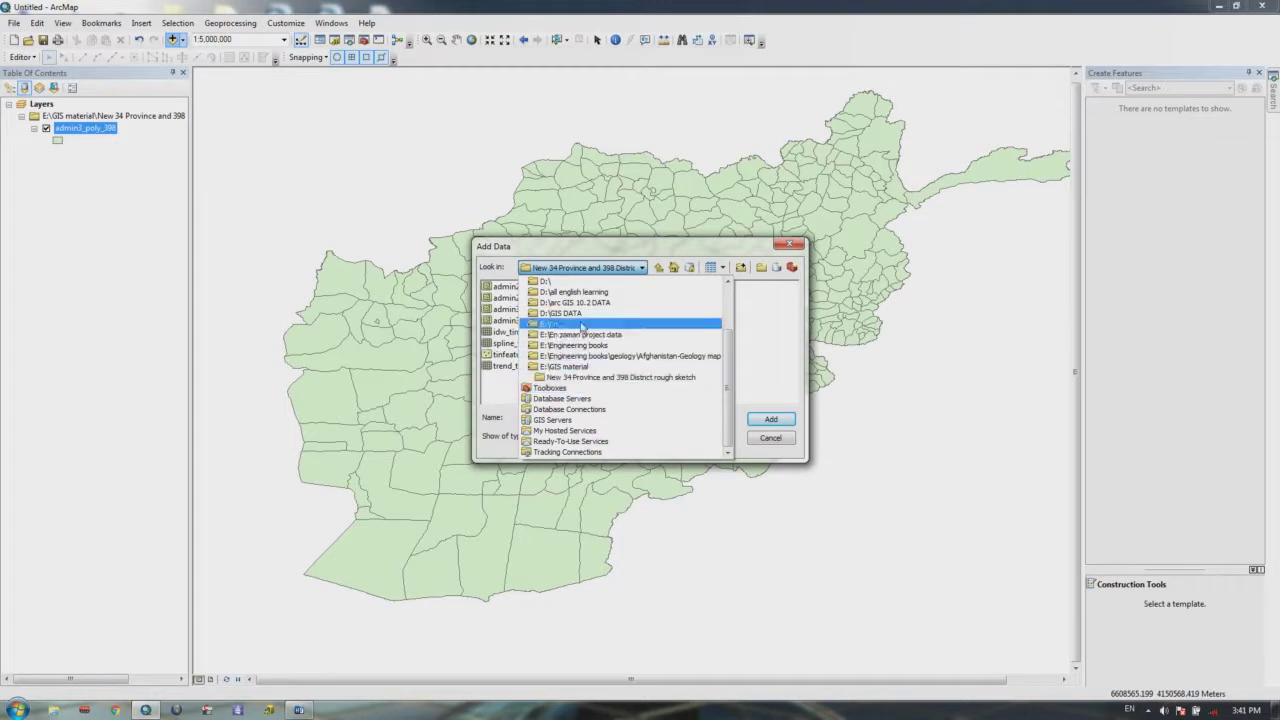
click(570, 324)
click(522, 320)
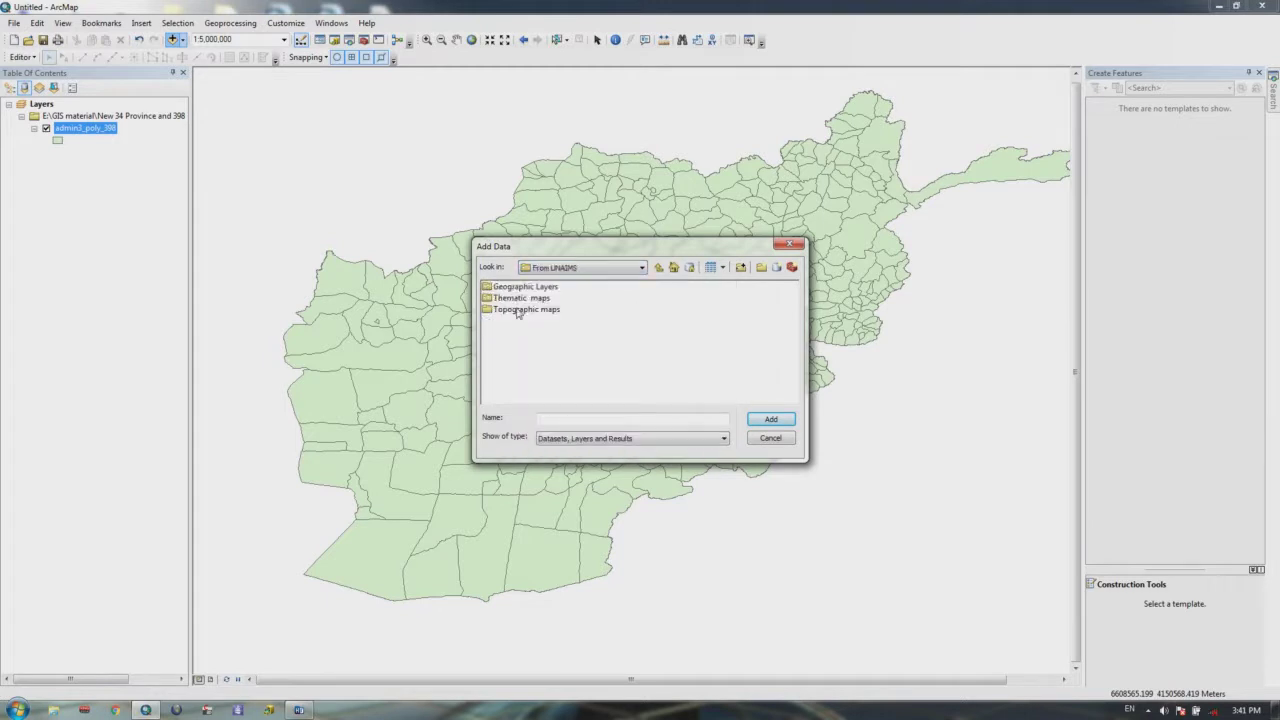
double_click(516, 299)
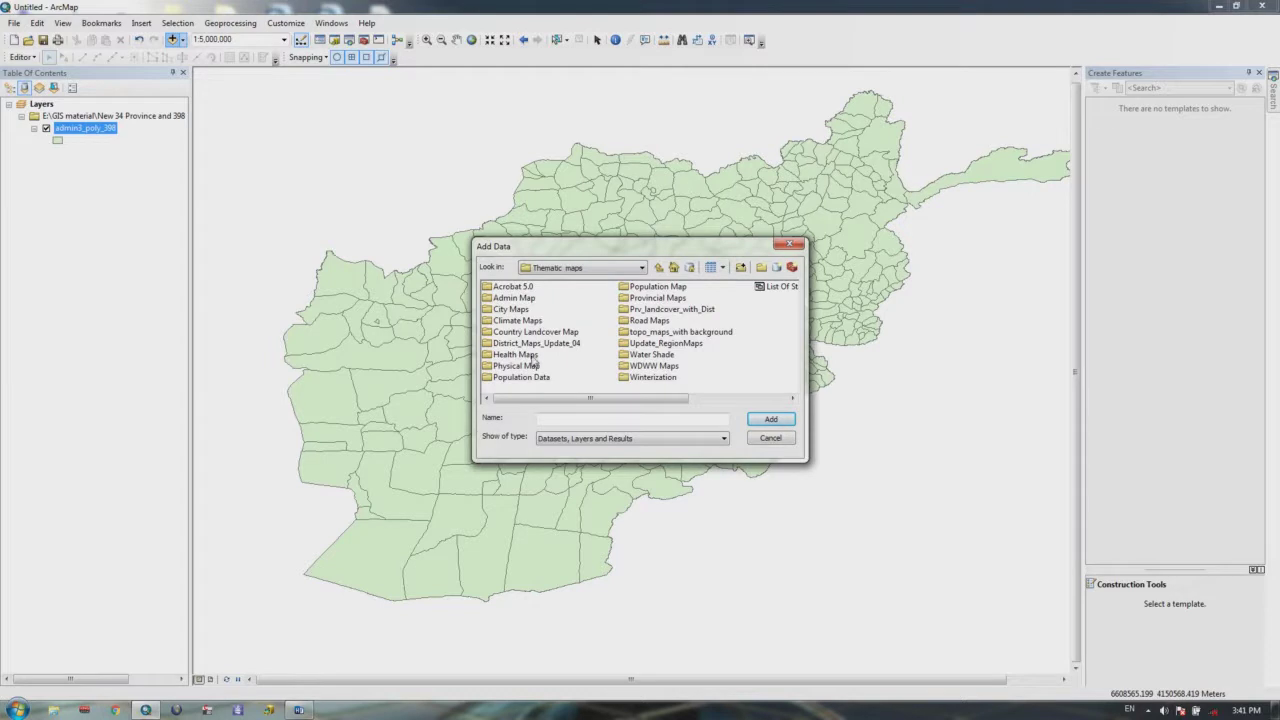
click(610, 268)
click(610, 268)
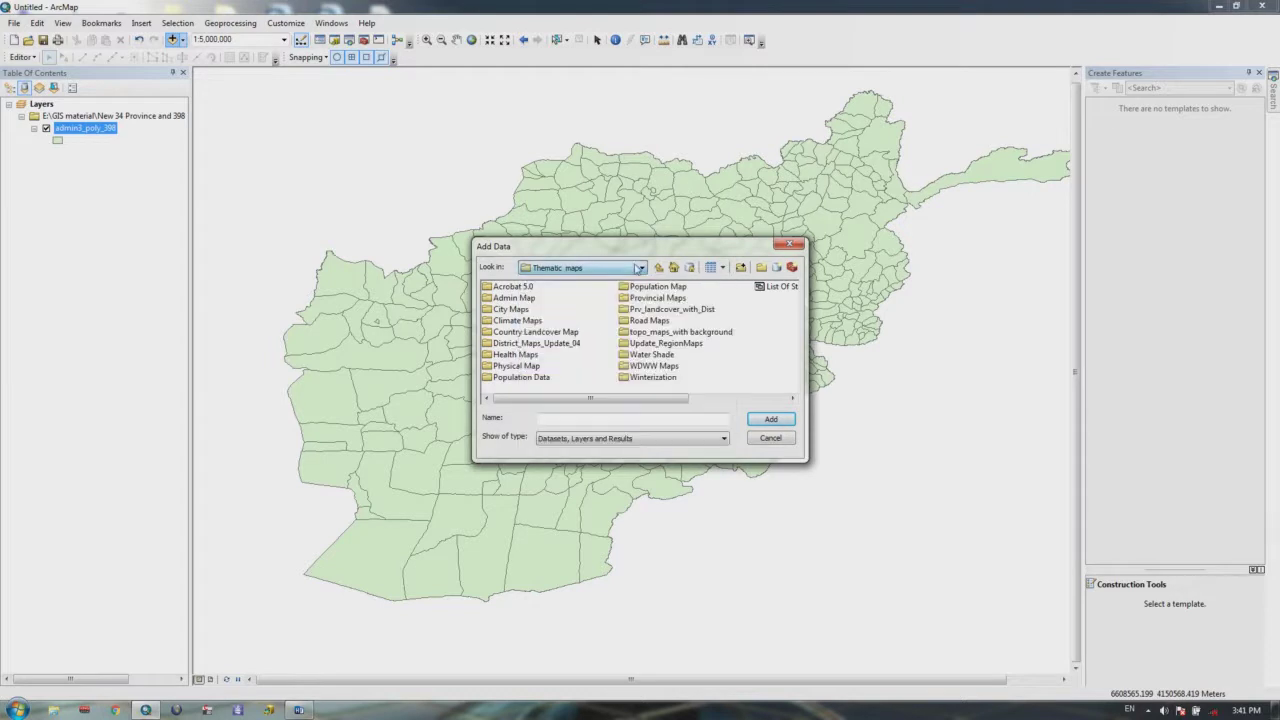
click(658, 267)
double_click(530, 288)
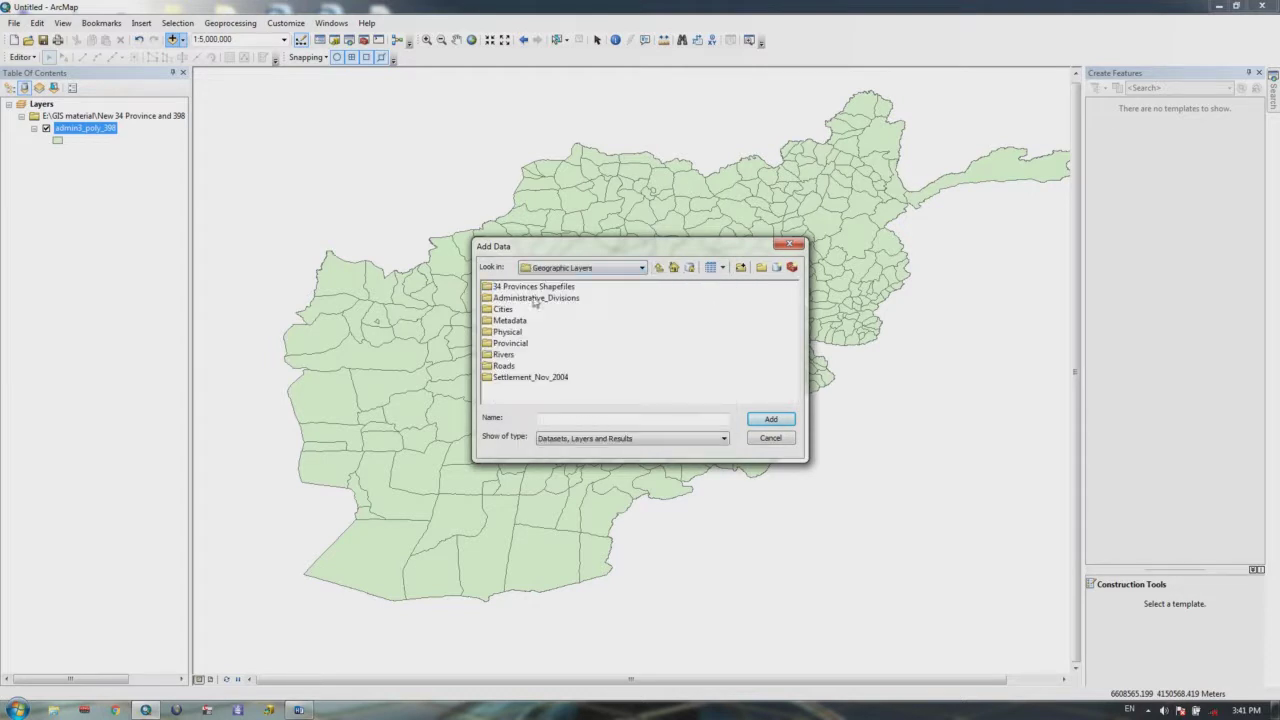
double_click(504, 311)
double_click(504, 310)
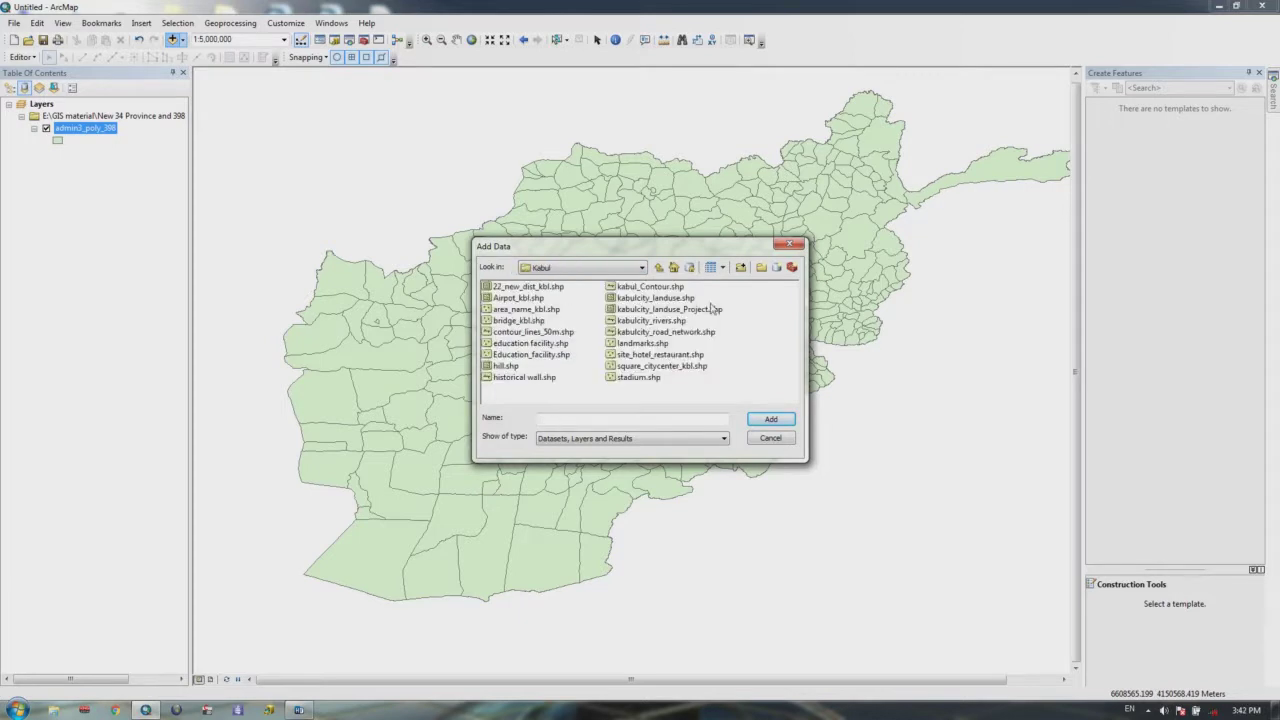
Step: Add all 18 Kabul shapefiles and dismiss the spatial reference warnings
drag(726, 285, 520, 392)
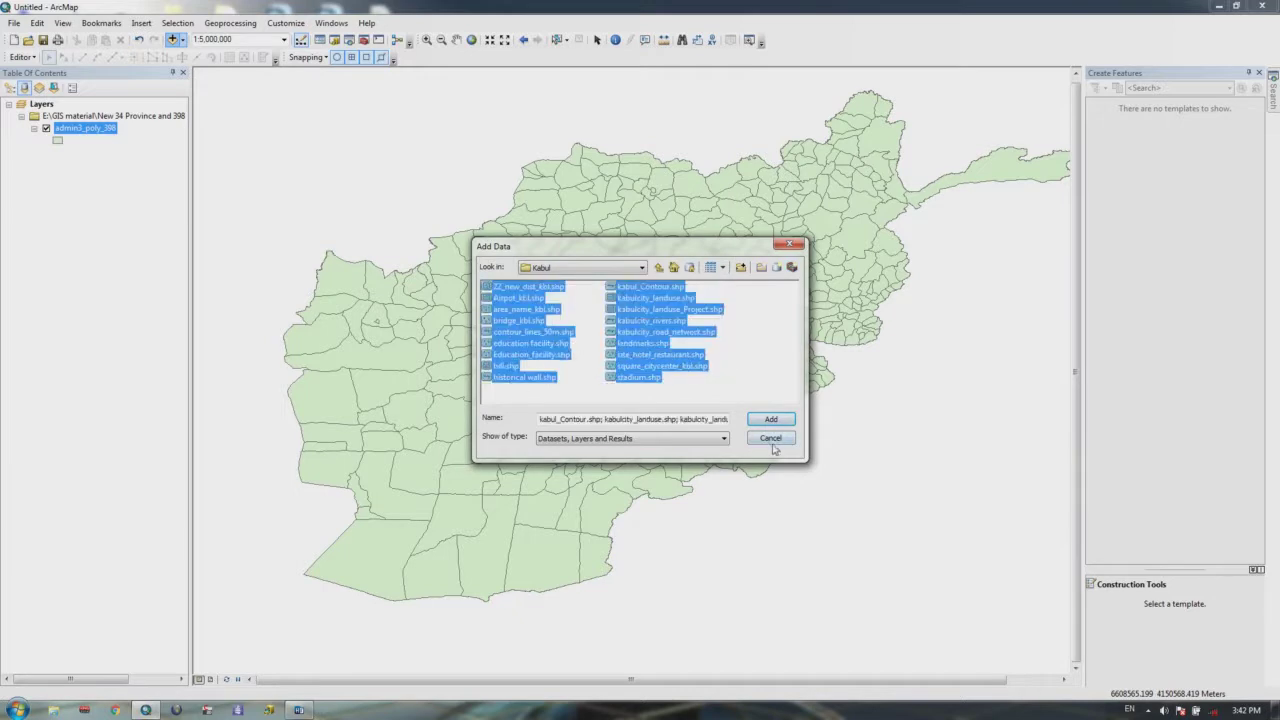
click(772, 424)
click(738, 418)
click(752, 467)
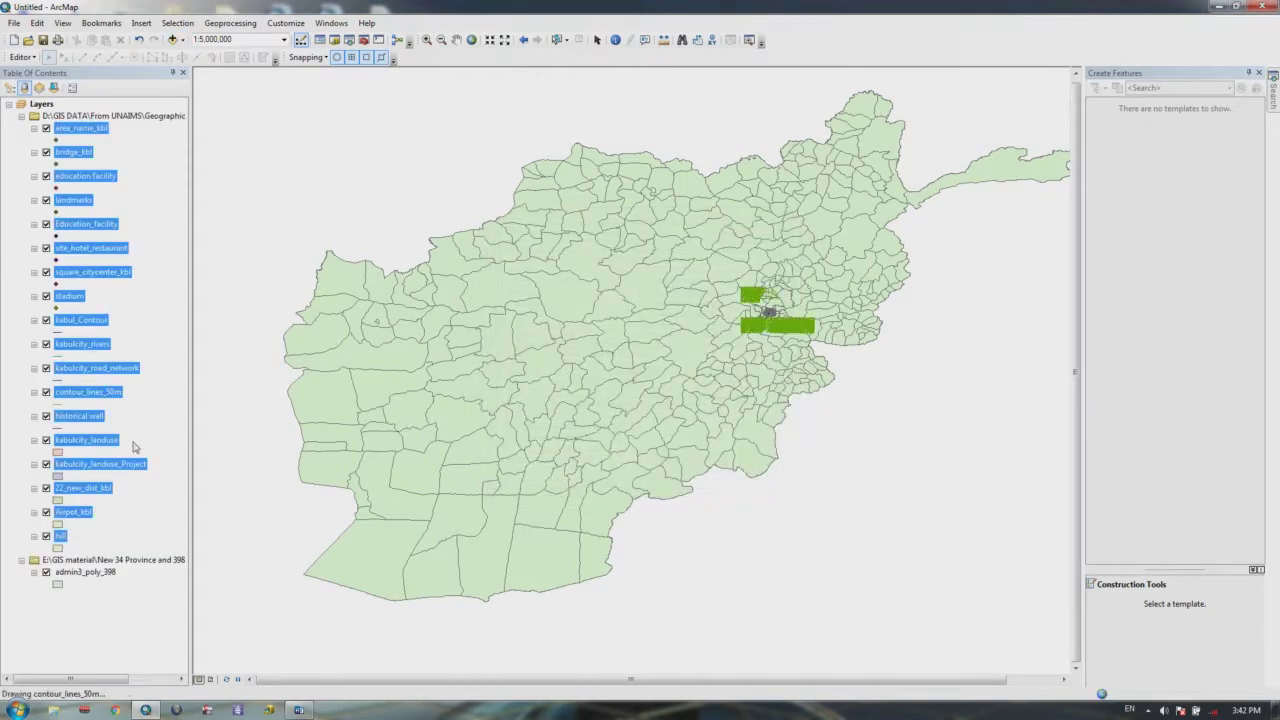
Step: Zoom in from the whole district map onto Kabul city at about 1:63,360
click(50, 574)
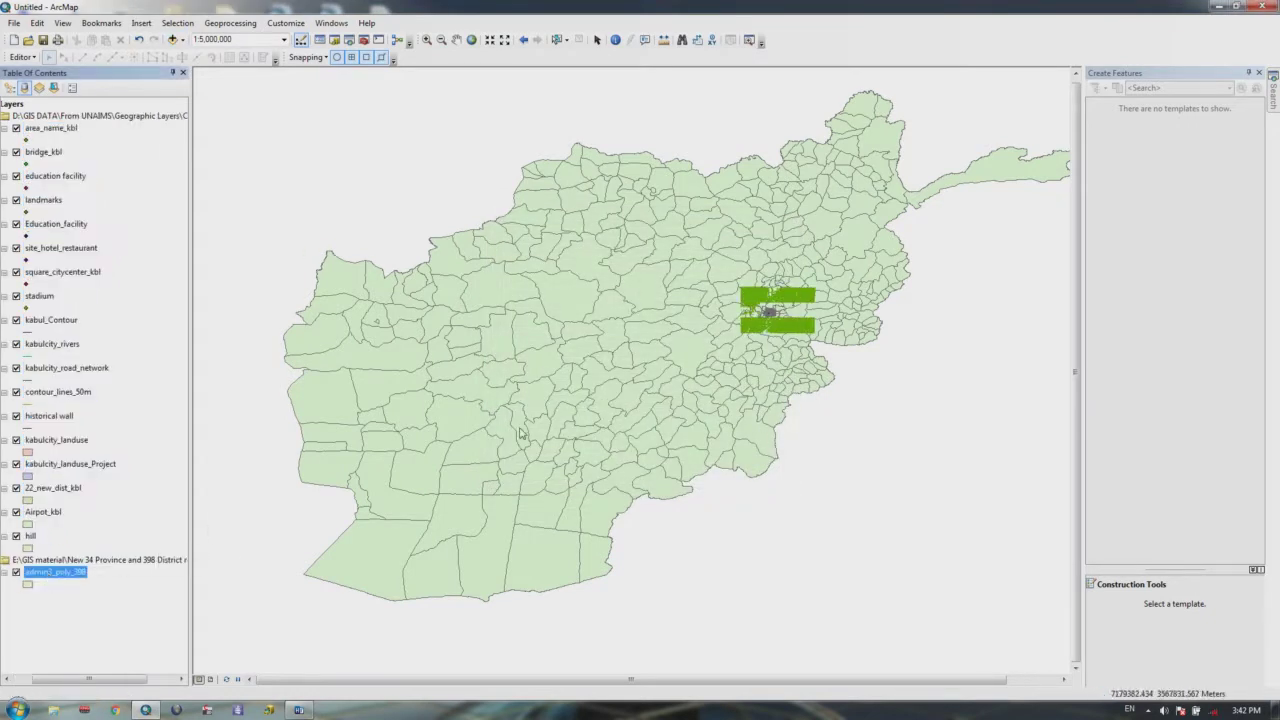
scroll(695, 363, up, 2)
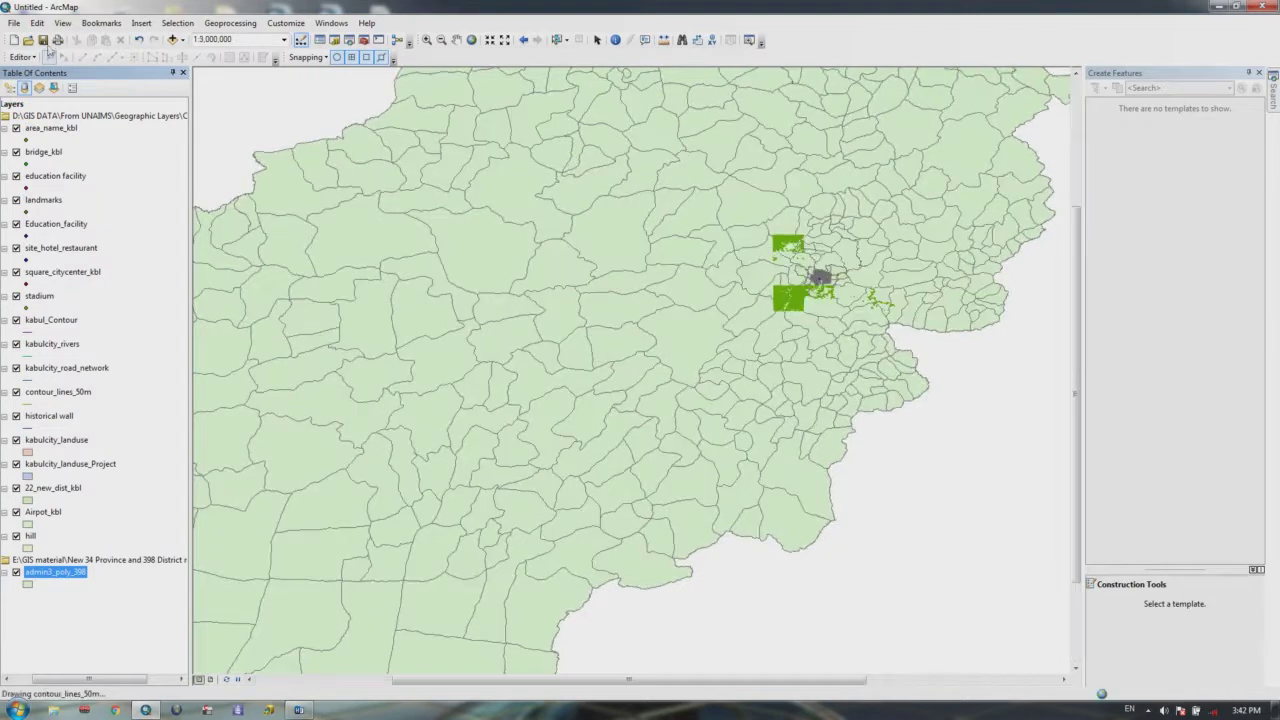
click(426, 40)
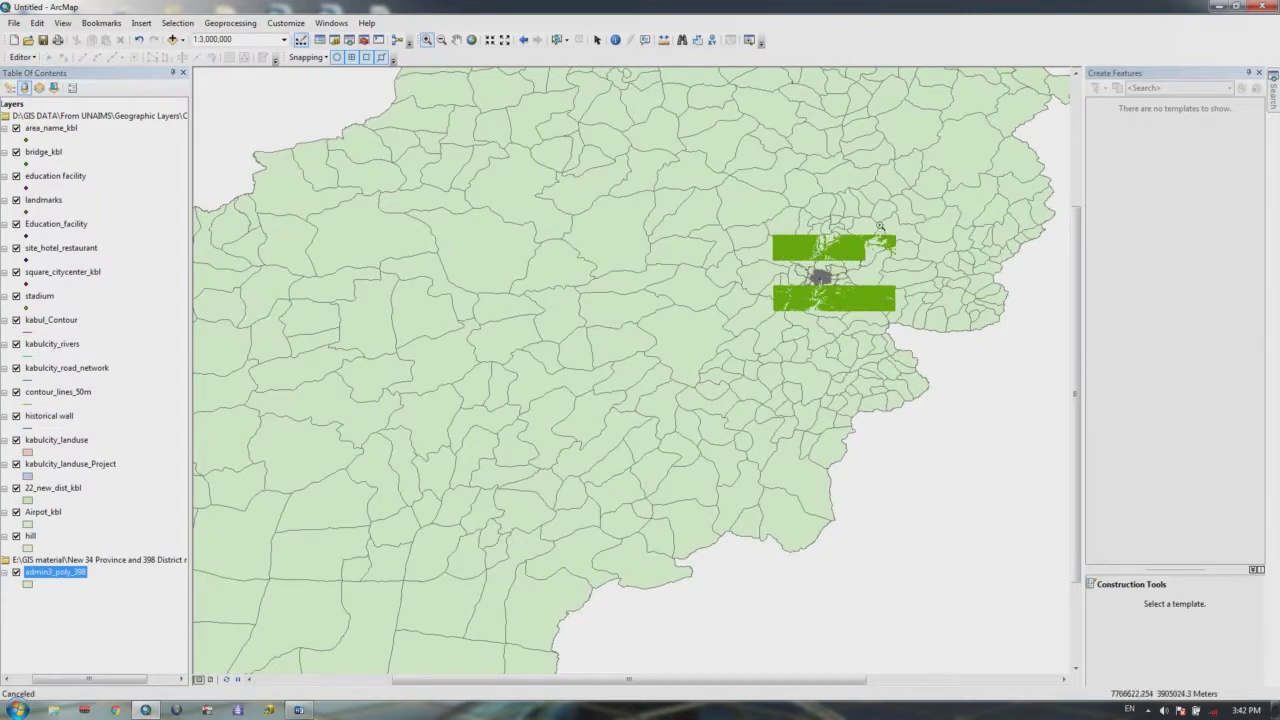
click(841, 274)
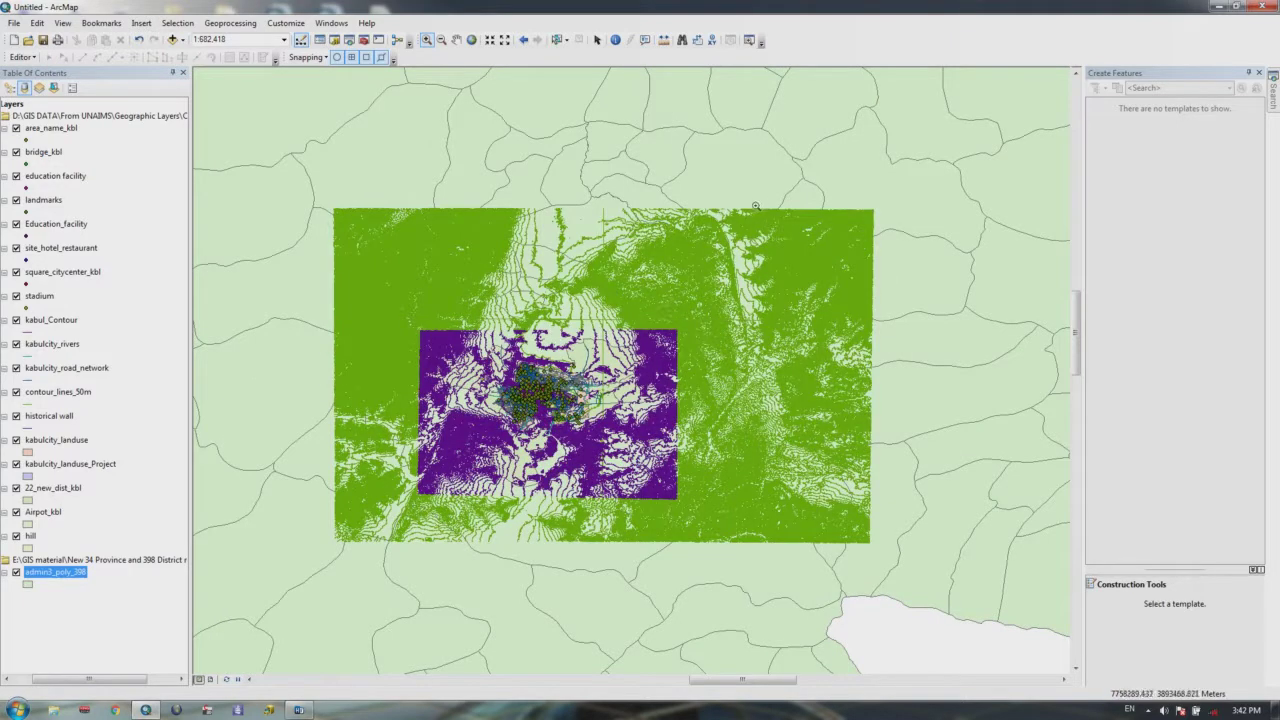
scroll(520, 425, up, 1)
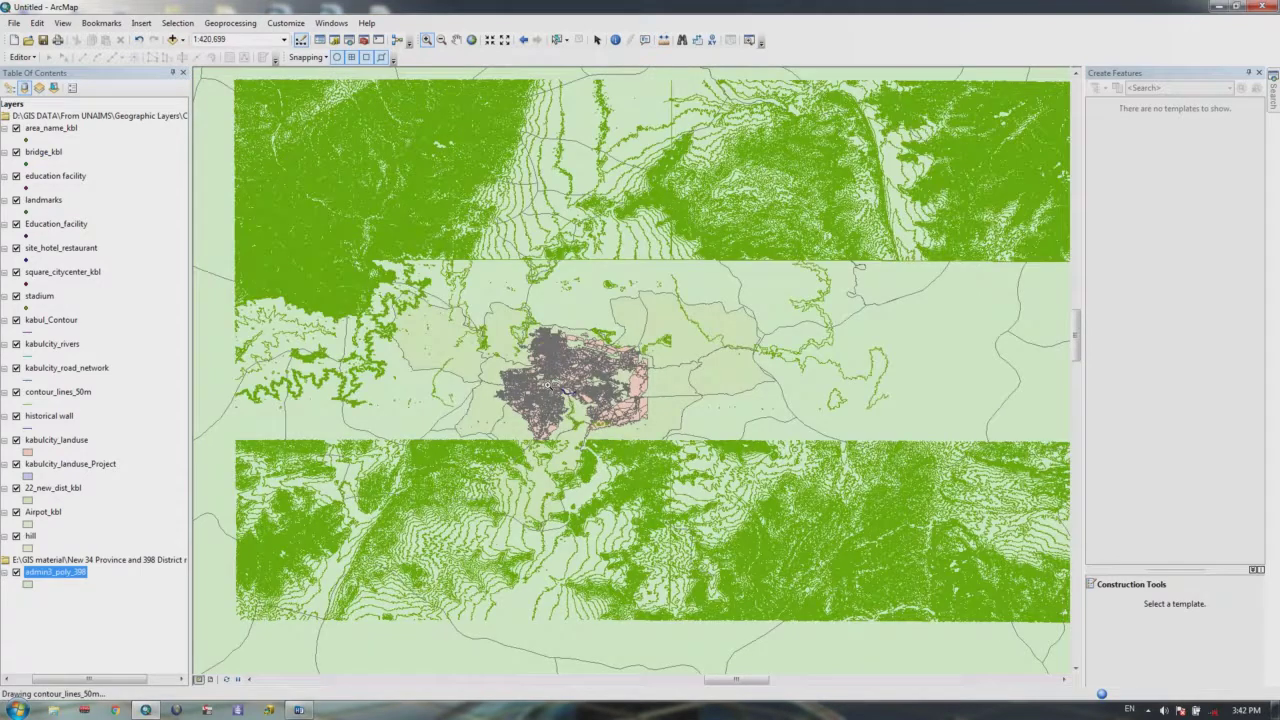
scroll(547, 384, up, 5)
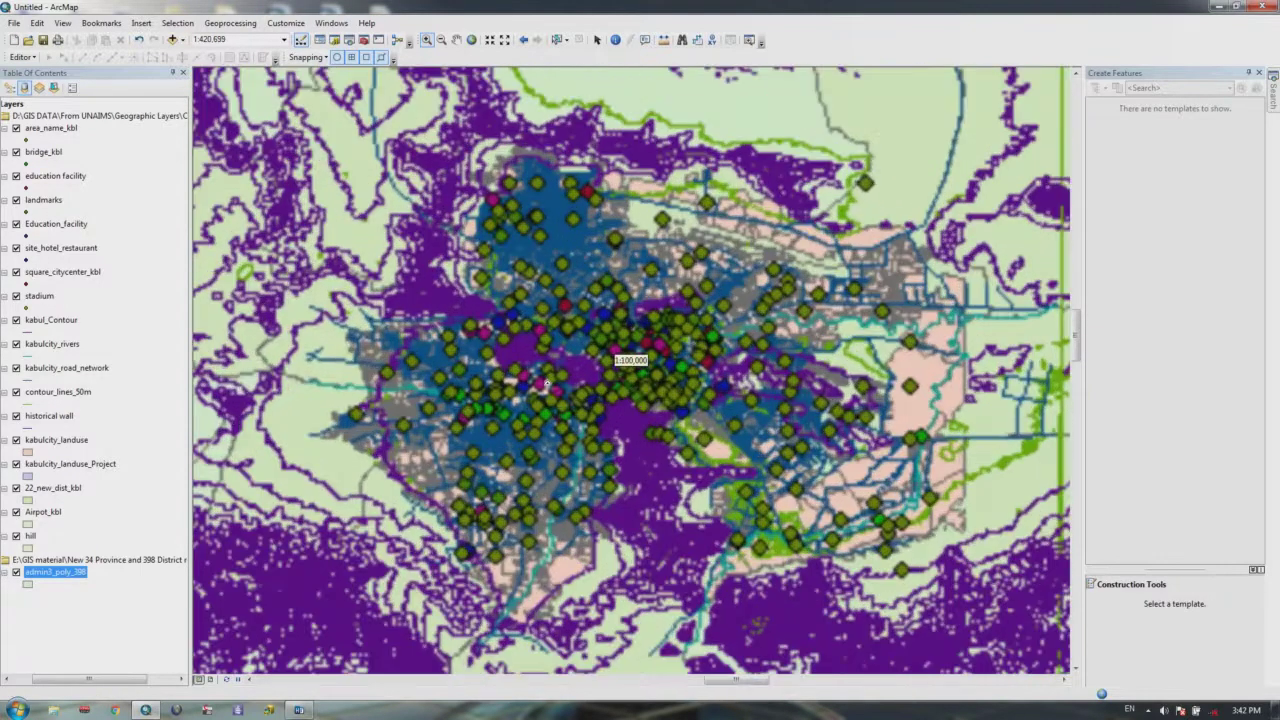
scroll(563, 373, up, 2)
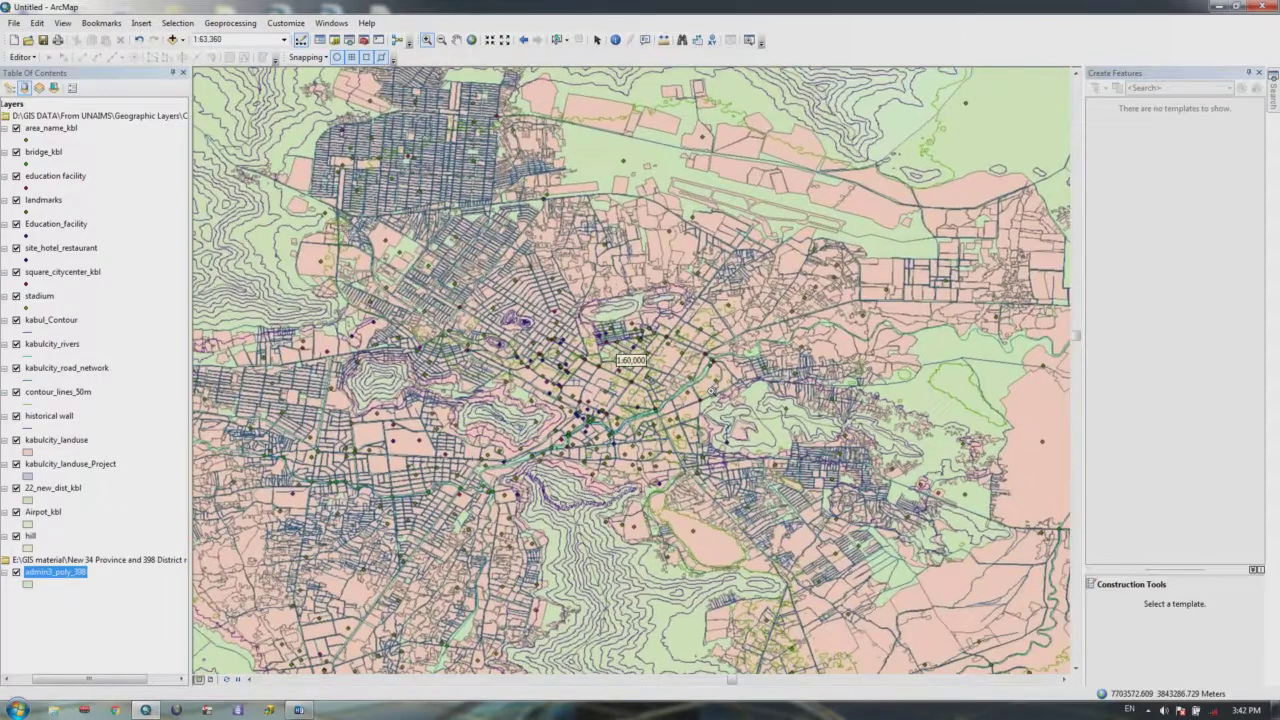
Step: Refresh the map at 1:25,000 and pan across central Kabul's streets, hills and land use
scroll(708, 392, up, 2)
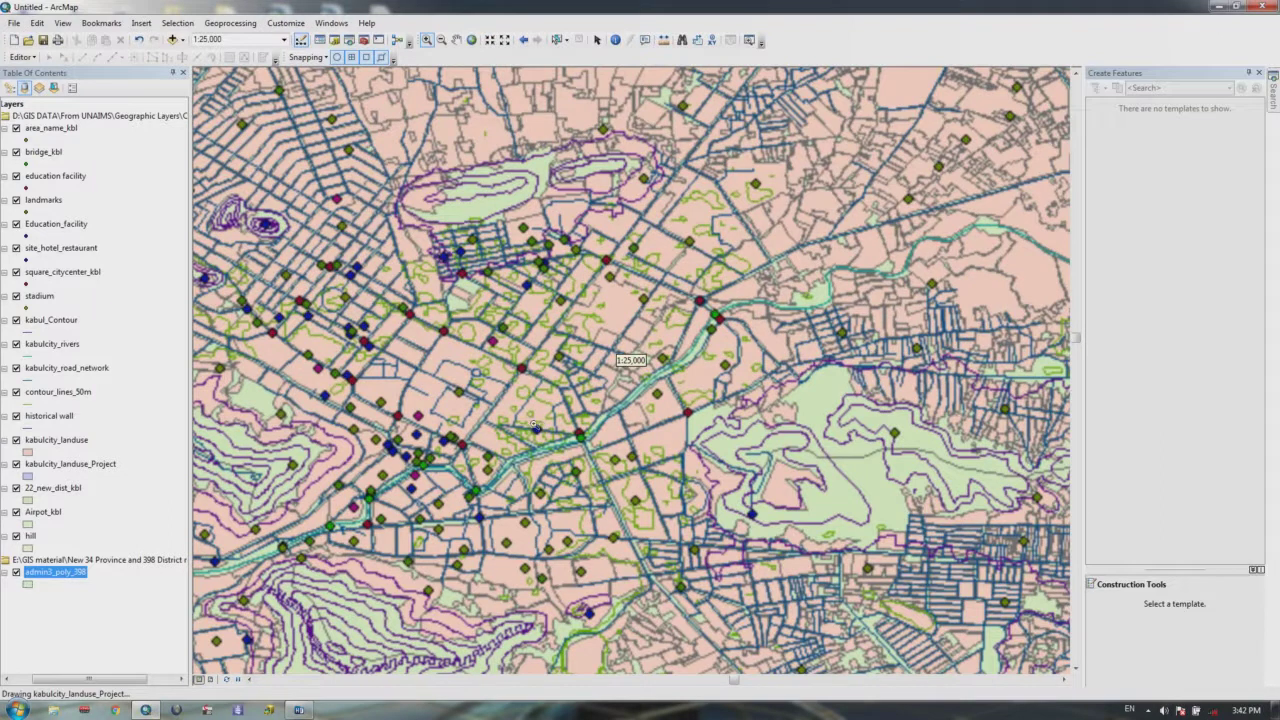
key(Escape)
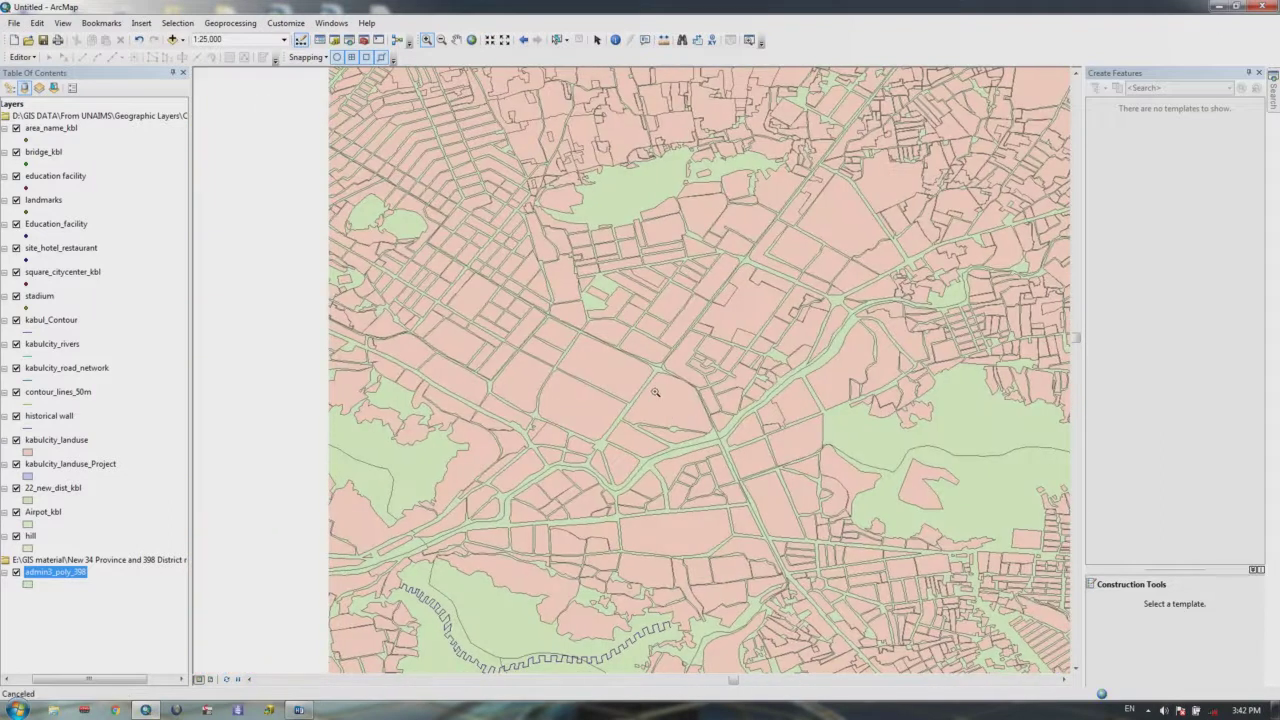
key(F5)
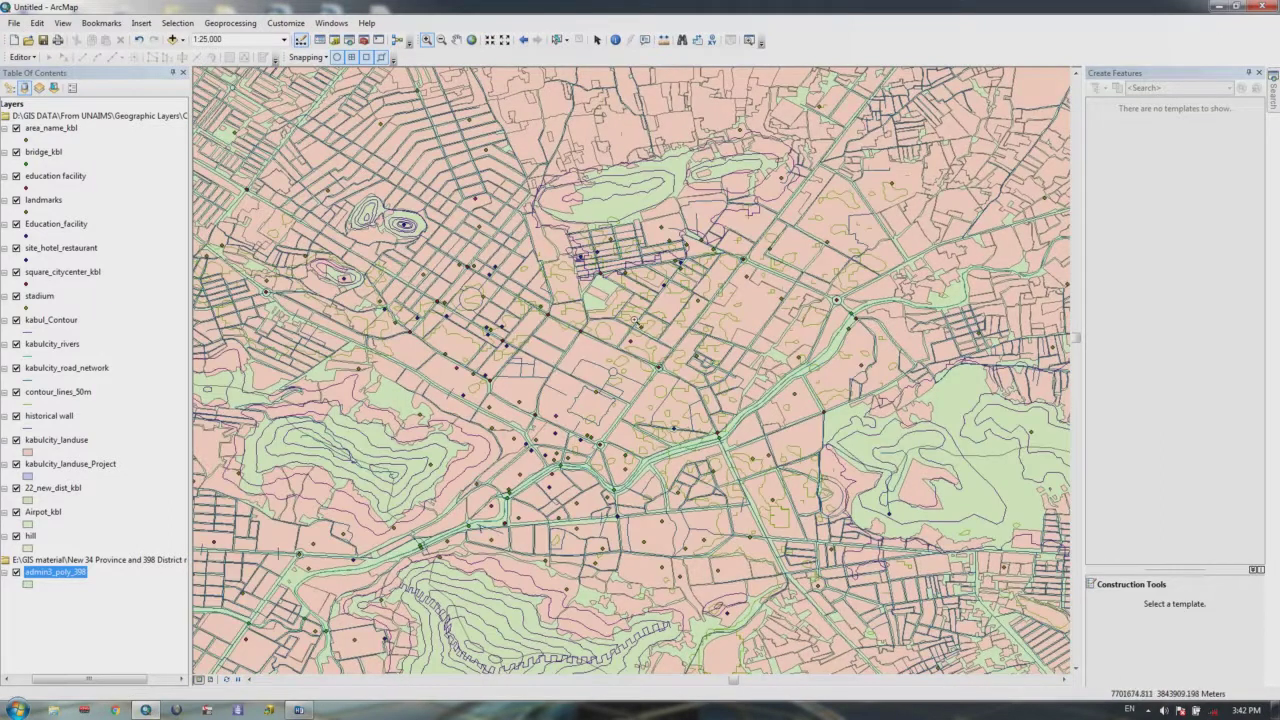
drag(502, 324, 640, 277)
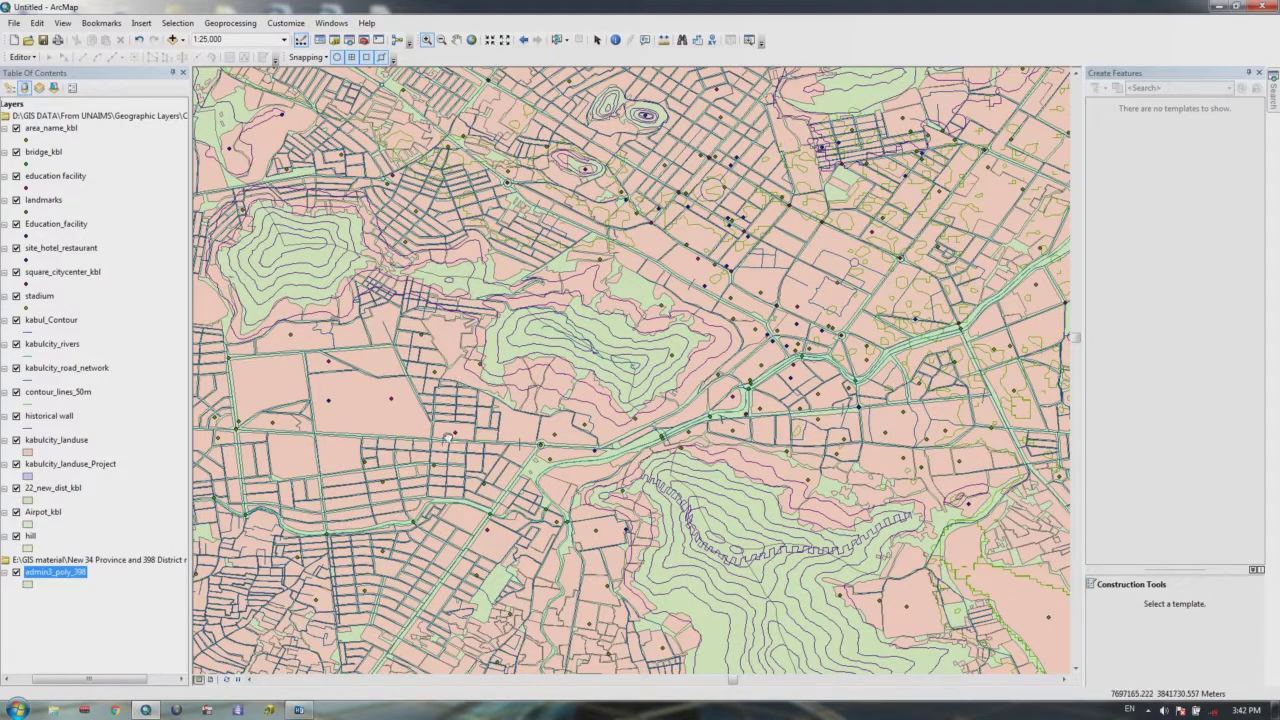
drag(450, 439, 603, 447)
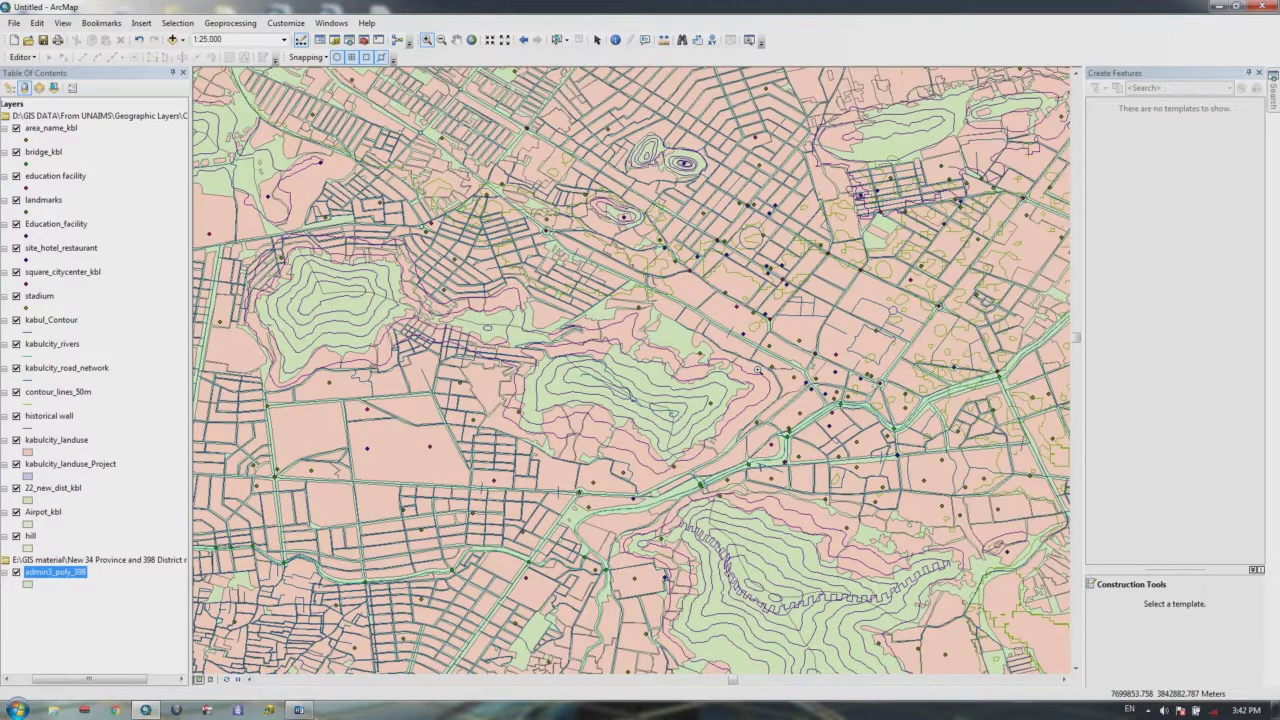
drag(754, 440, 698, 352)
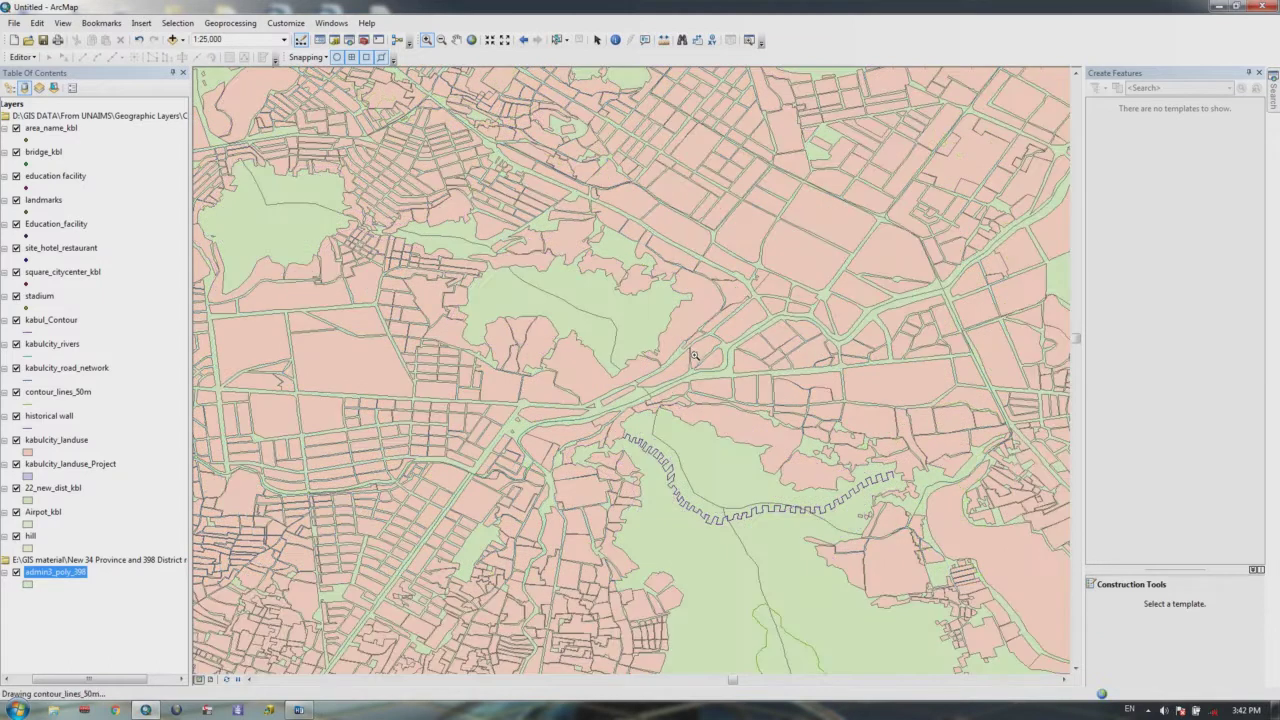
drag(690, 385, 688, 425)
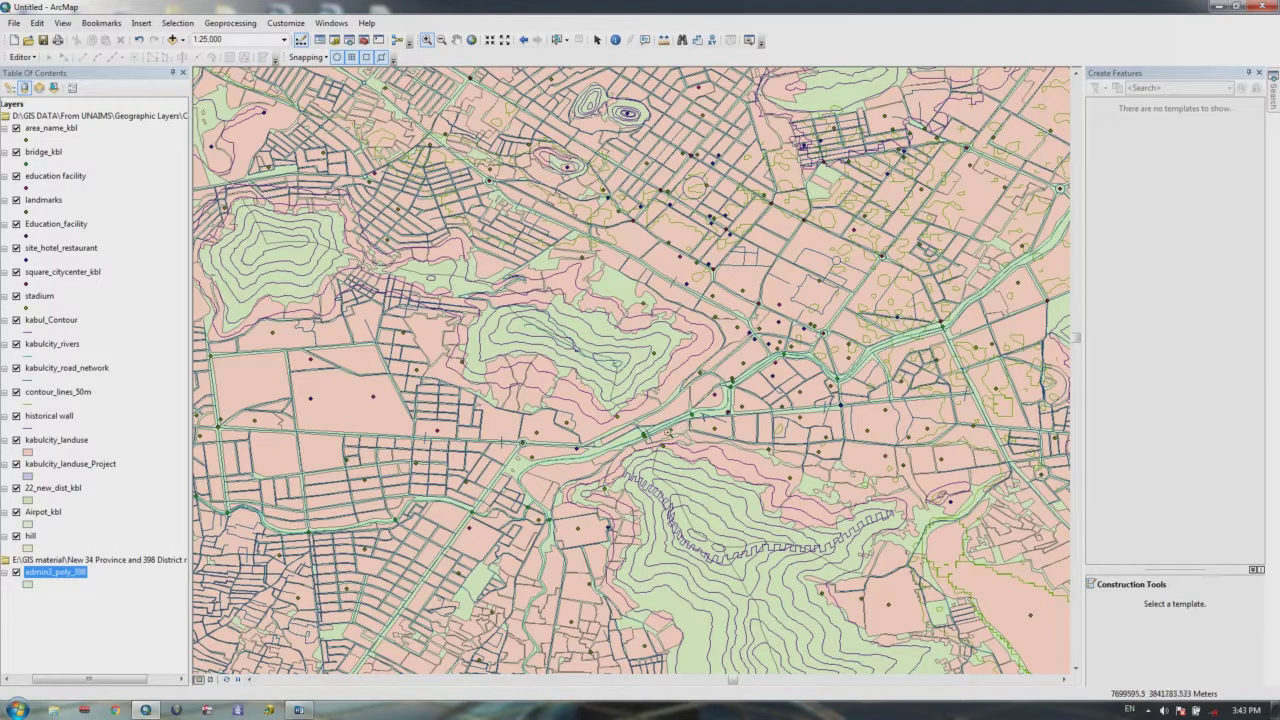
drag(620, 436, 660, 424)
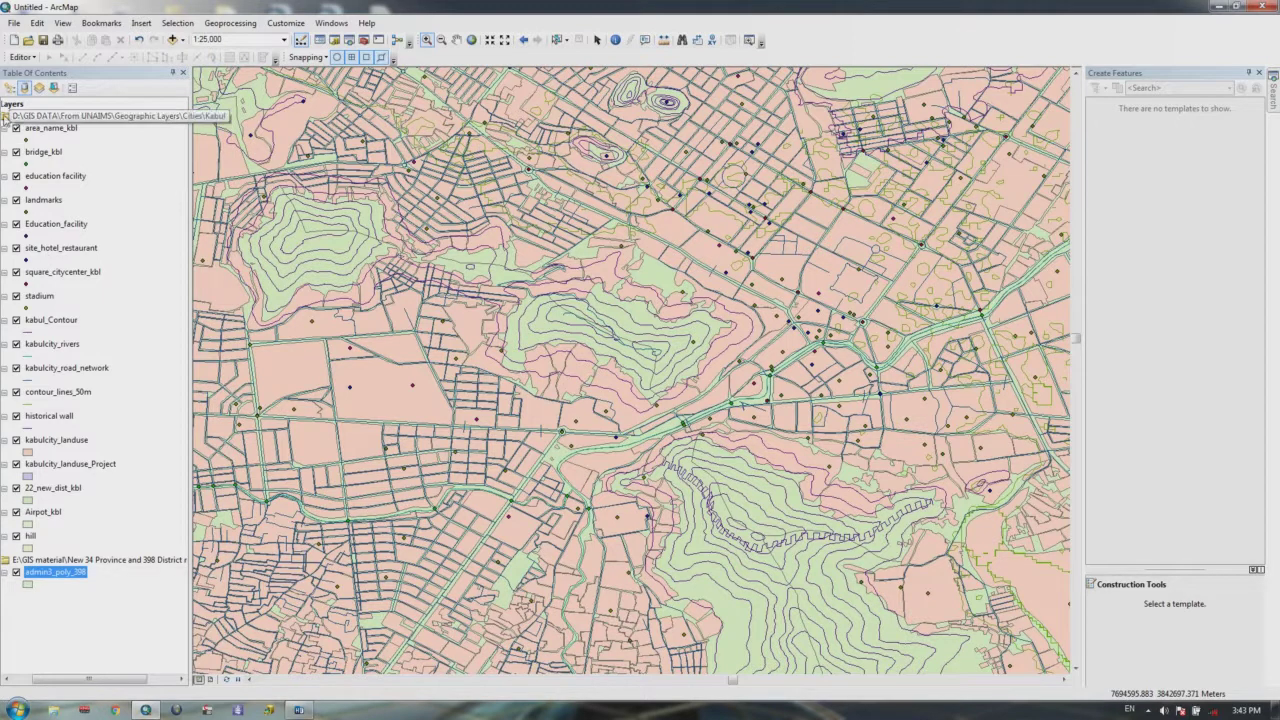
drag(70, 680, 52, 680)
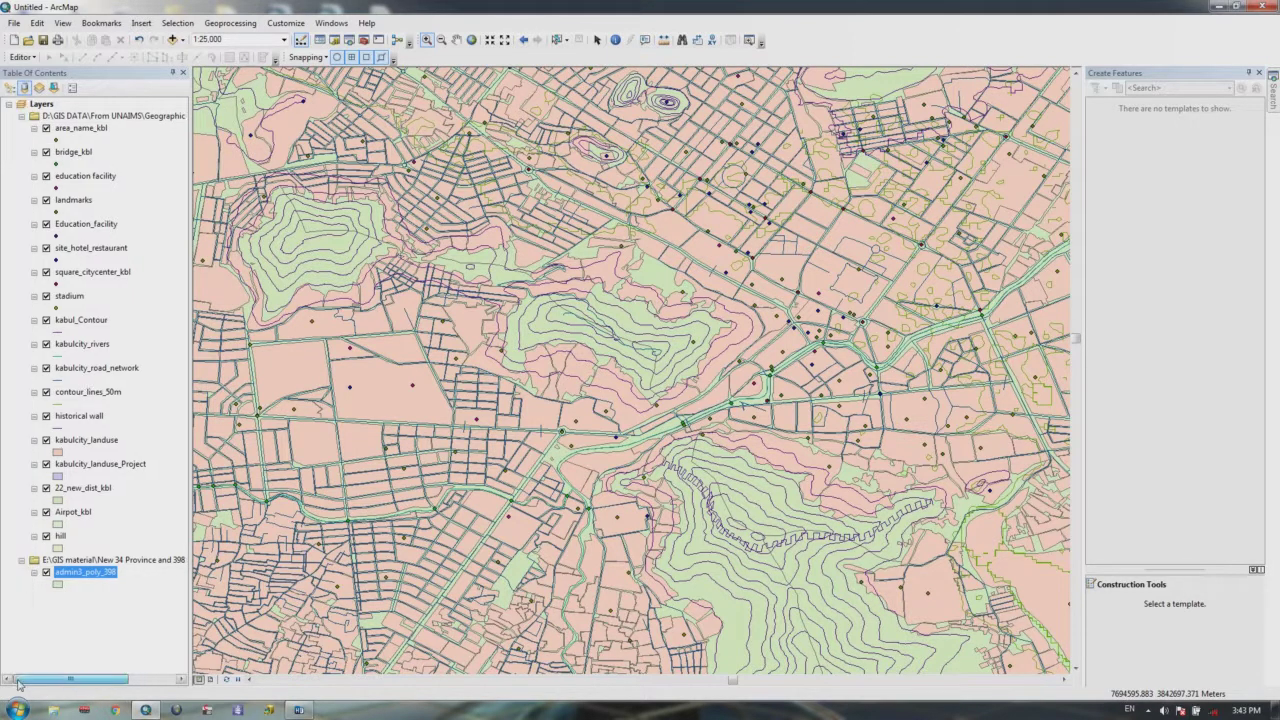
Step: Insert a New Data Frame and paste a copy of the admin3_poly_398 layer into it
click(143, 23)
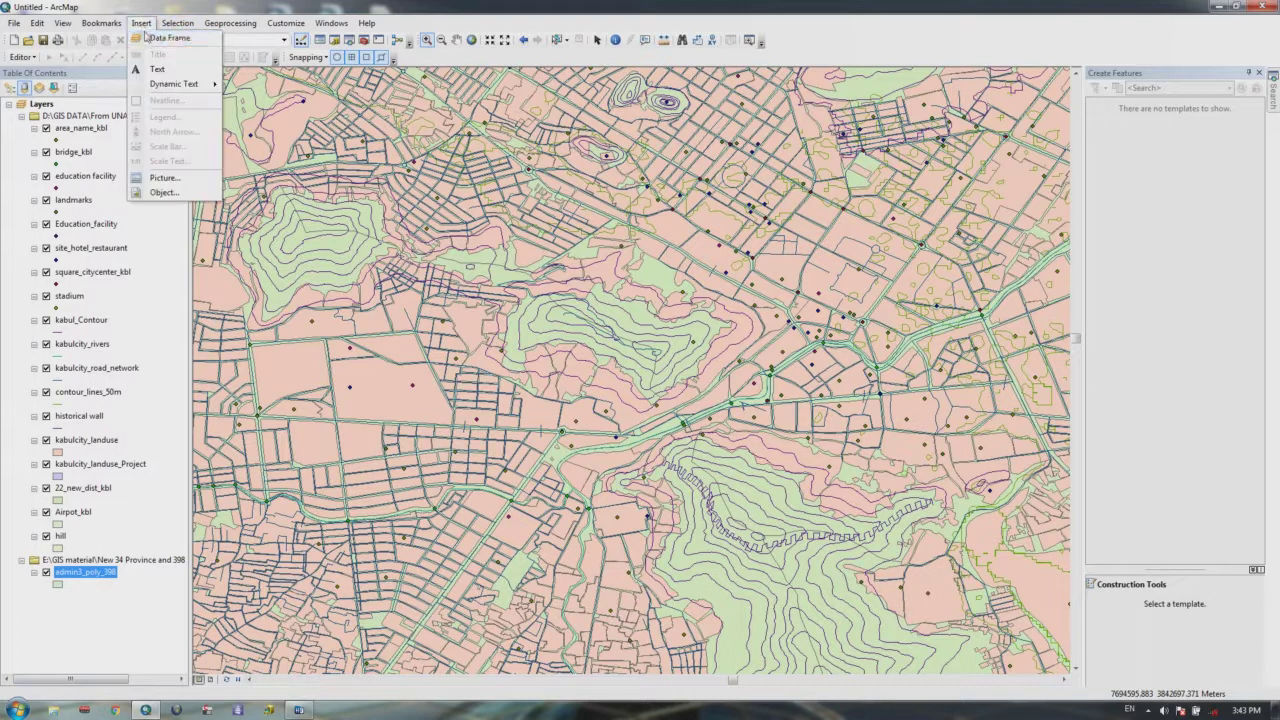
click(155, 40)
click(75, 573)
right_click(75, 573)
click(80, 291)
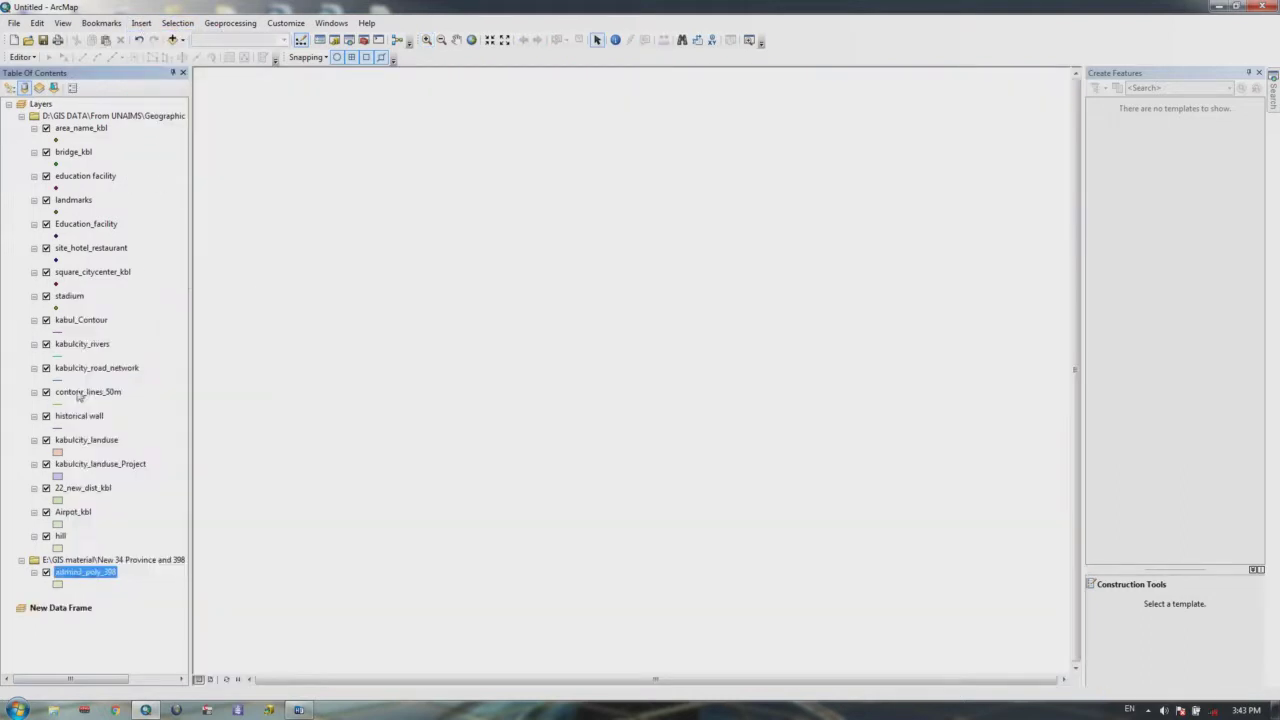
click(56, 609)
right_click(56, 609)
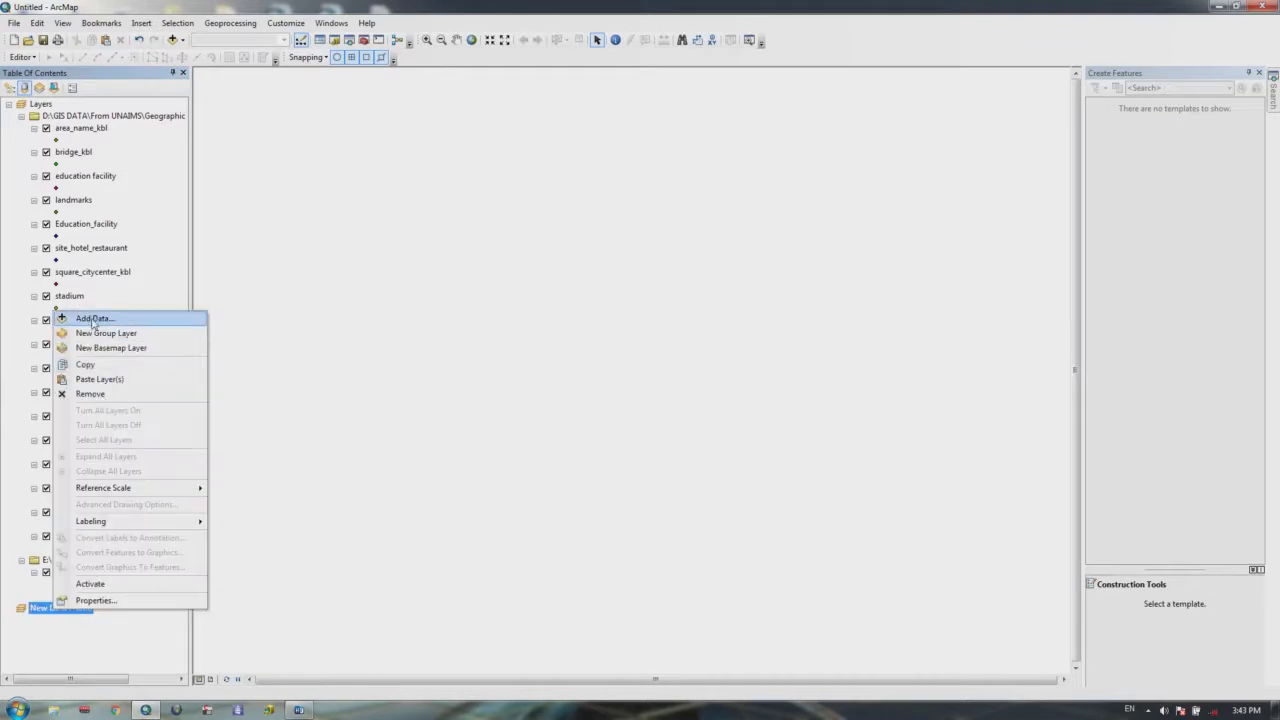
click(90, 379)
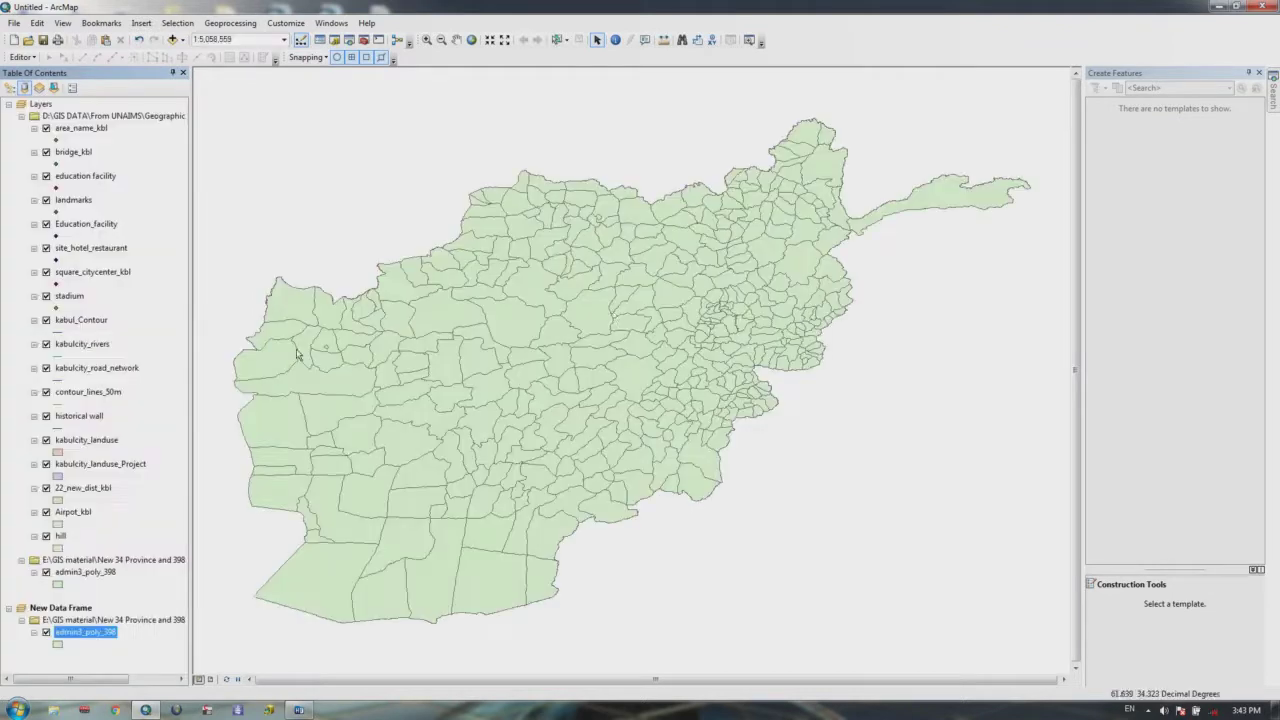
click(21, 116)
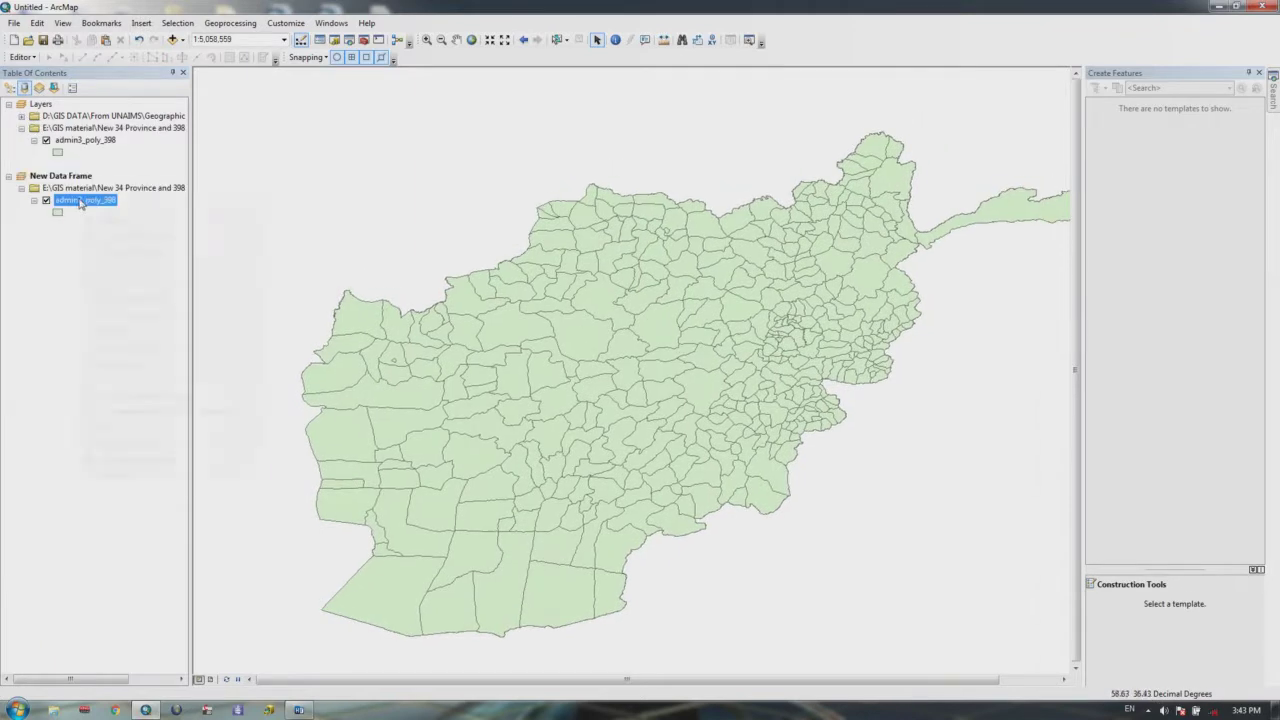
Step: Rename the copied district layer to the Persian name 'نقشه افغانستان' in its properties
right_click(81, 203)
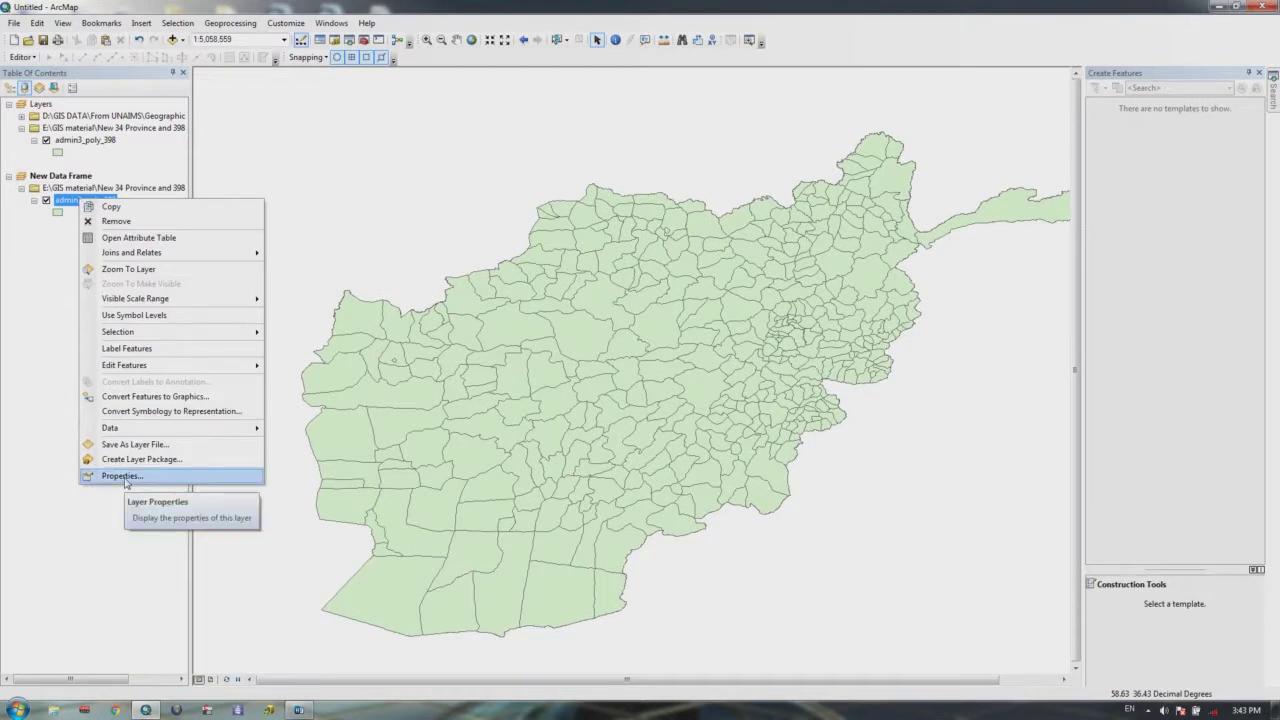
click(124, 477)
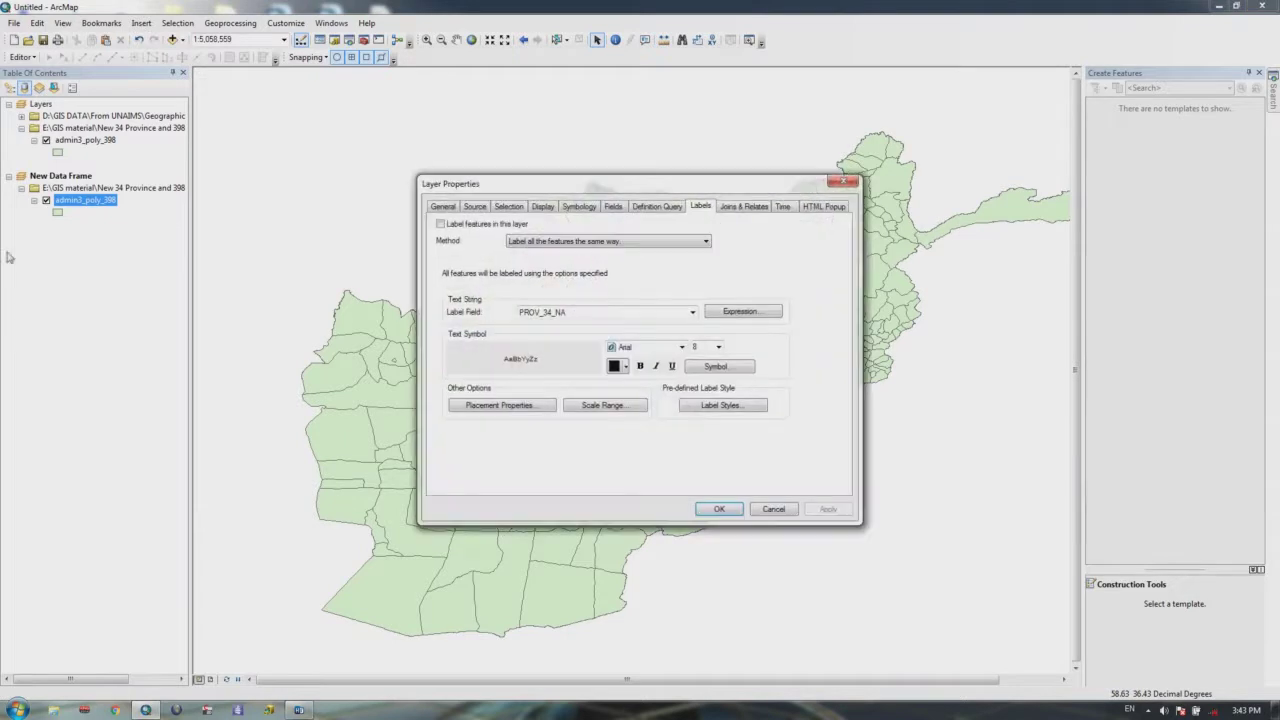
click(441, 207)
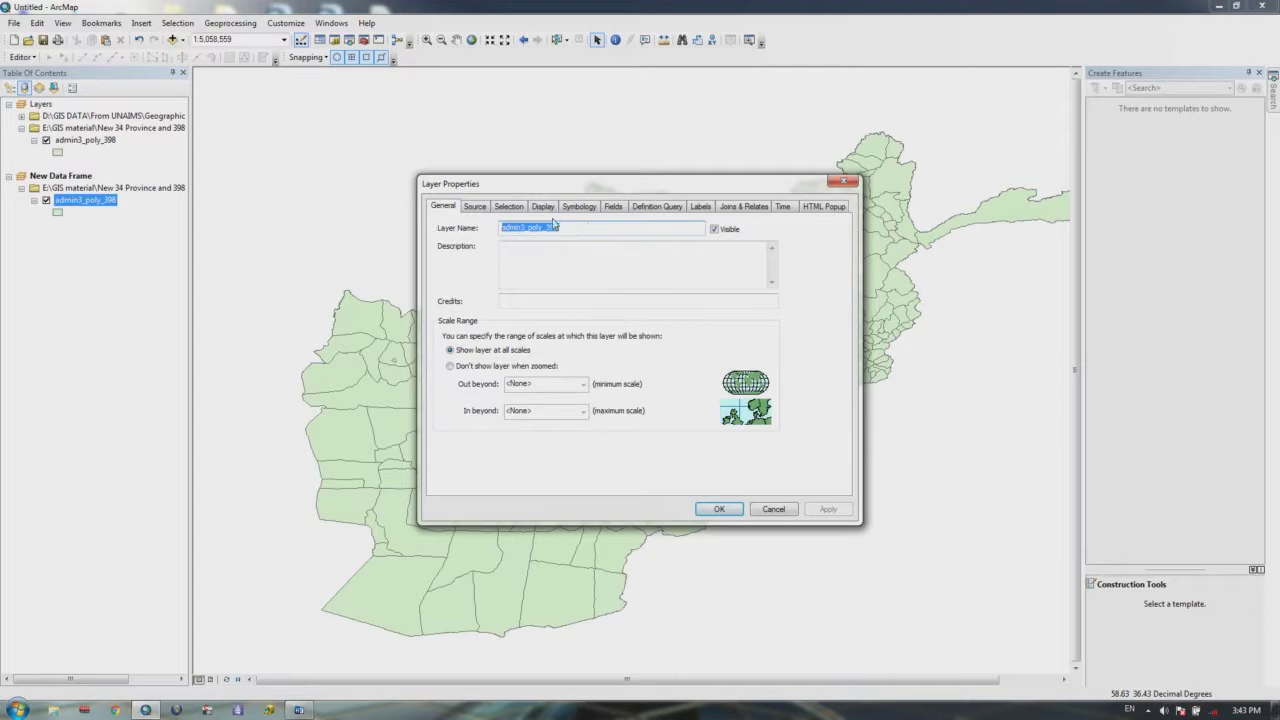
key(alt+shift)
text(ب)
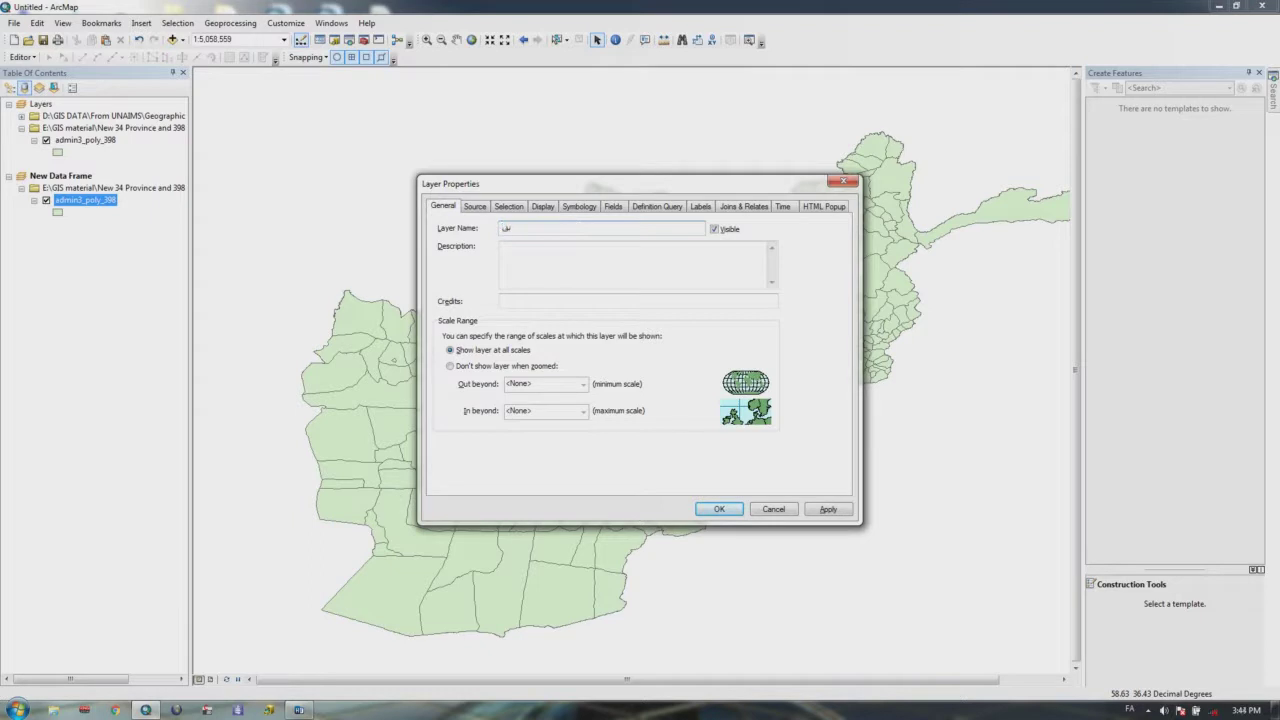
text(ال)
text(غا)
text(نستان)
click(828, 509)
click(730, 509)
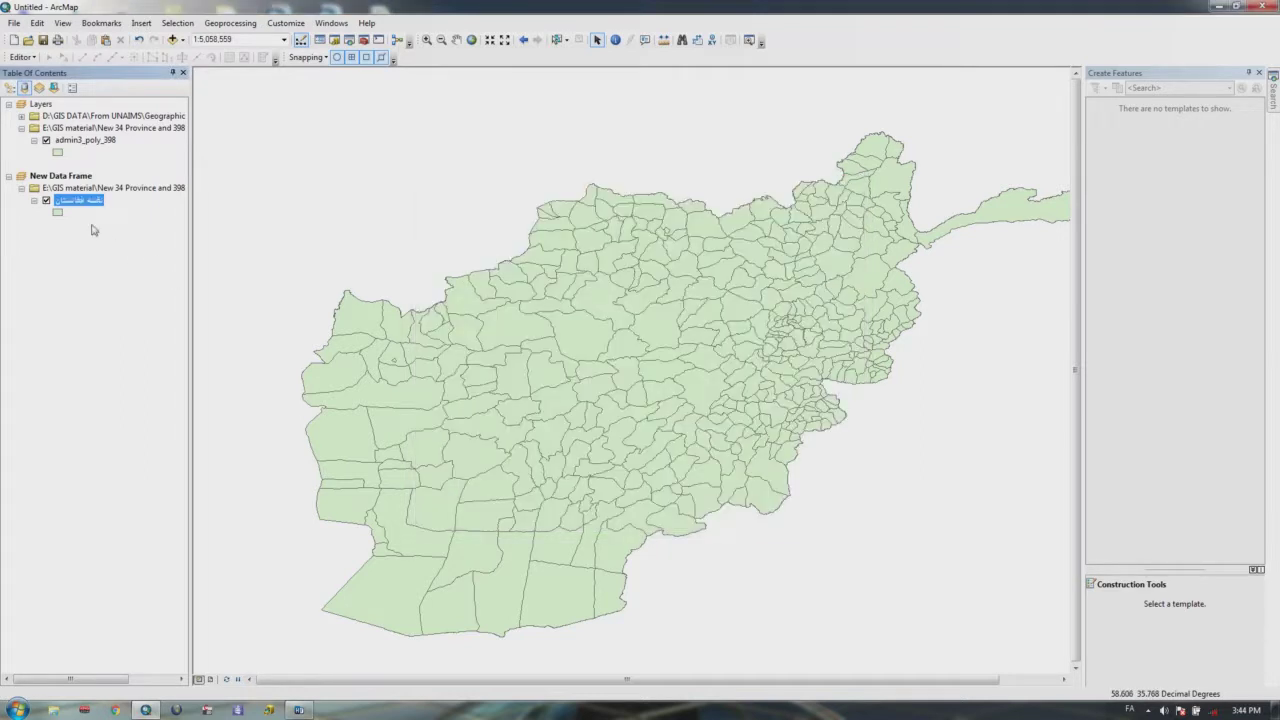
Step: Open the renamed district layer's properties, close them unchanged, and hide the layer
right_click(83, 207)
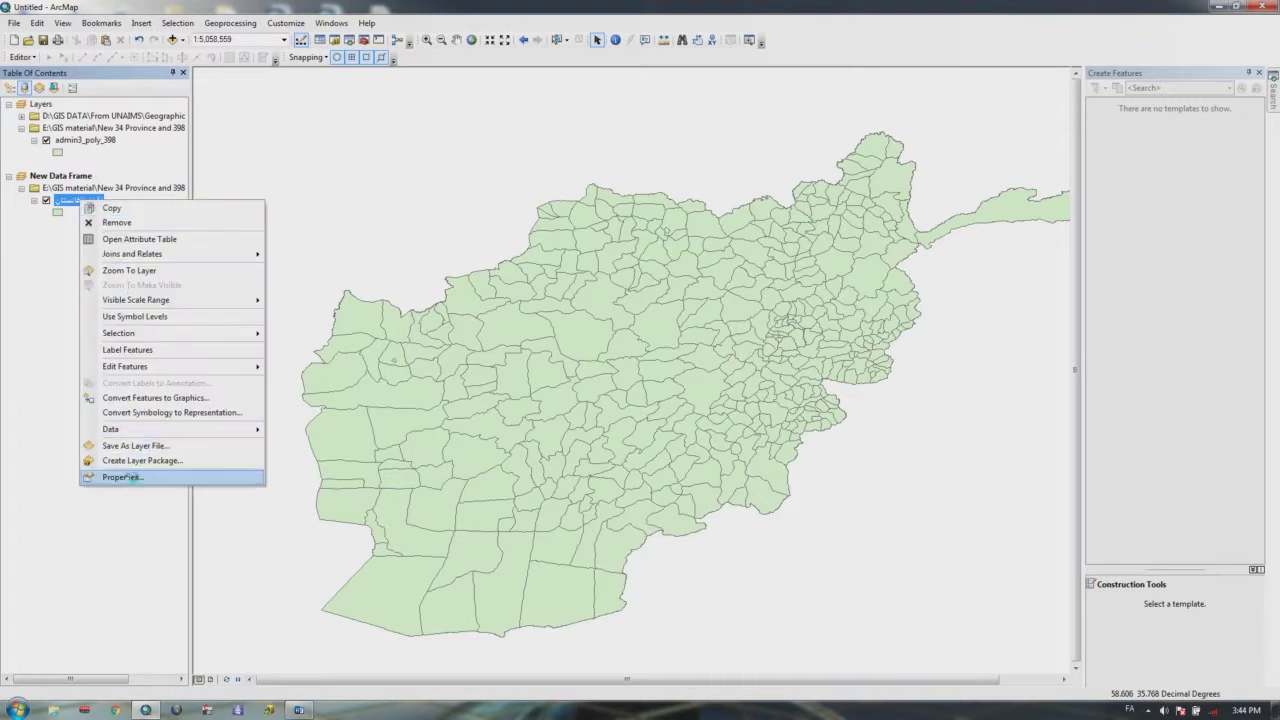
click(136, 477)
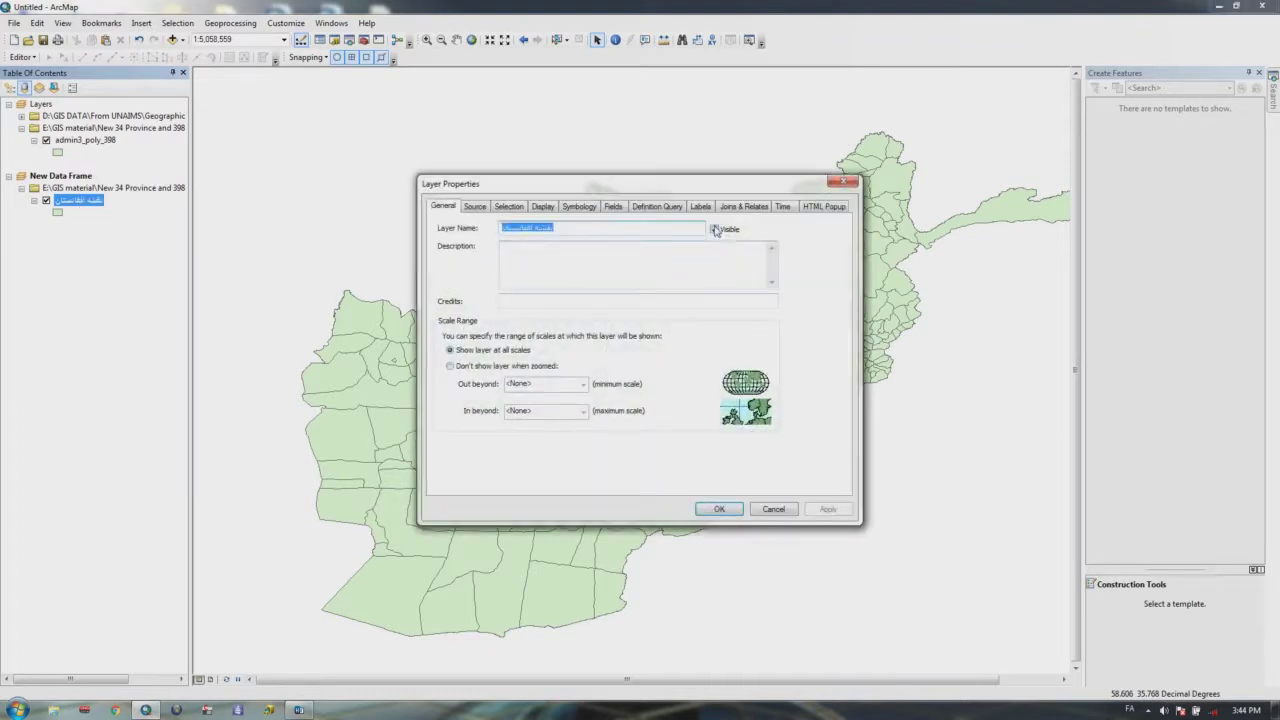
click(843, 182)
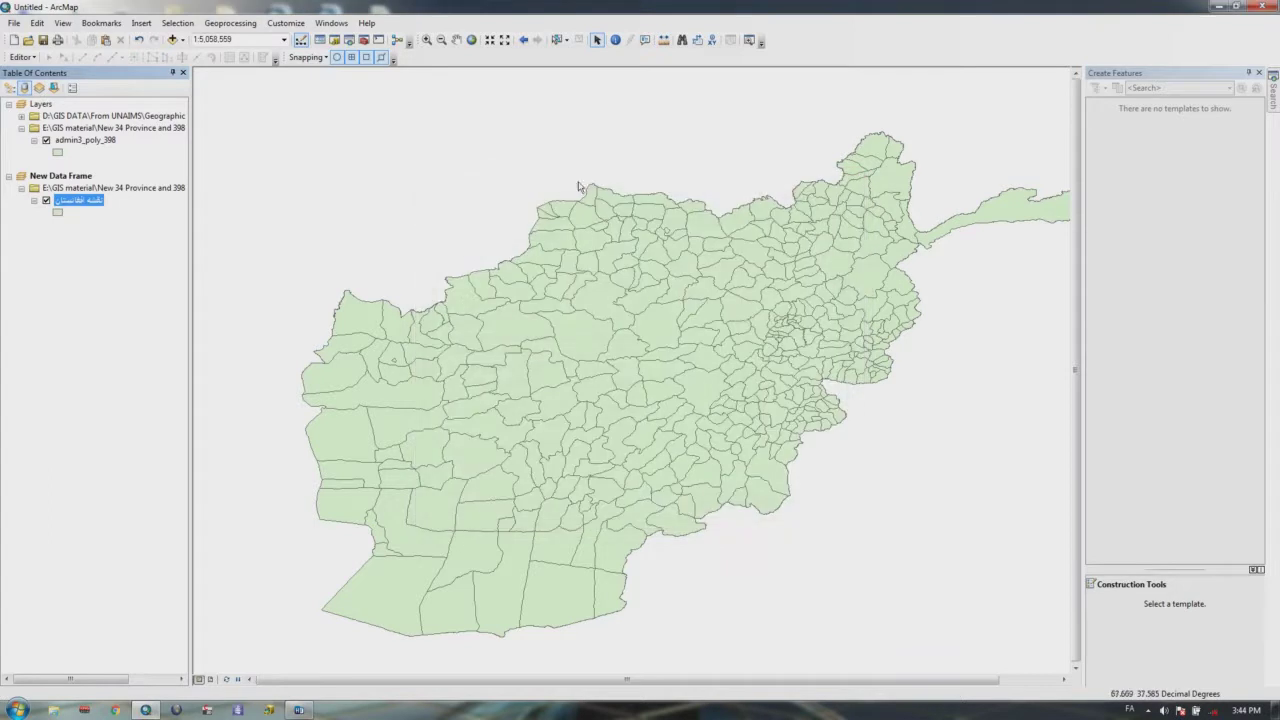
click(46, 200)
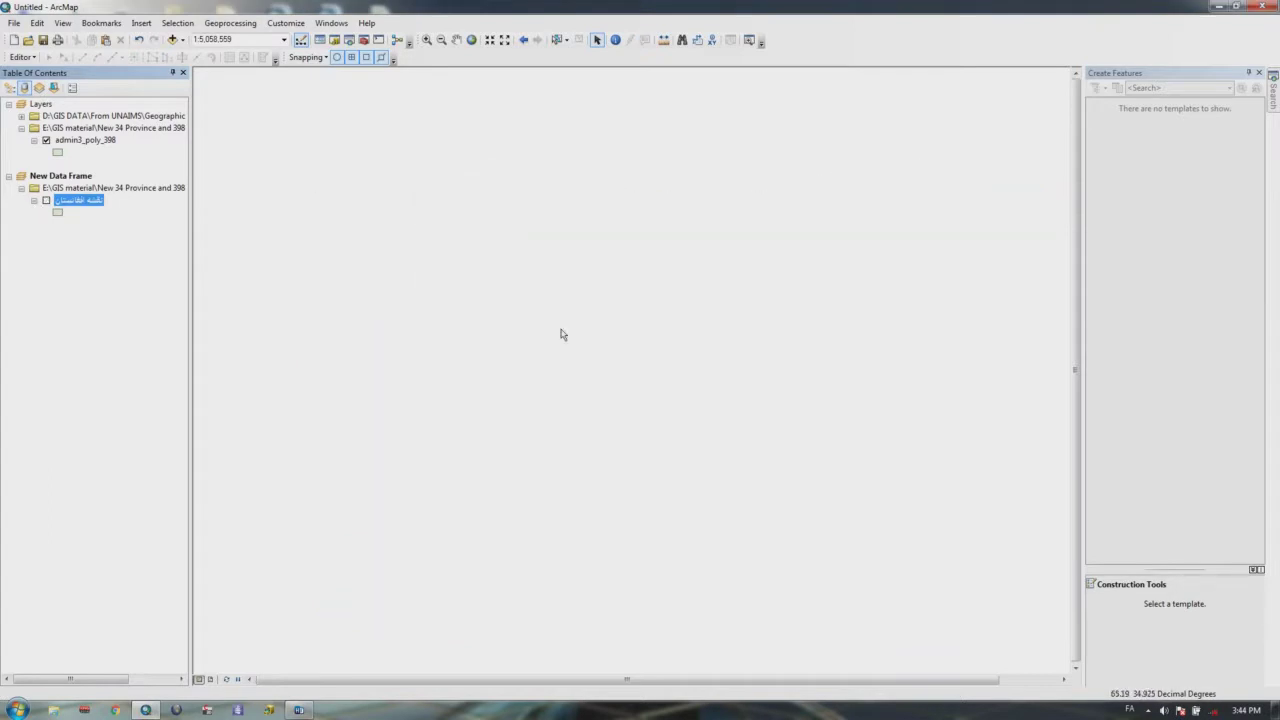
Step: Turn the district layer's visibility back on in Layer Properties, then apply and close
right_click(84, 200)
click(125, 475)
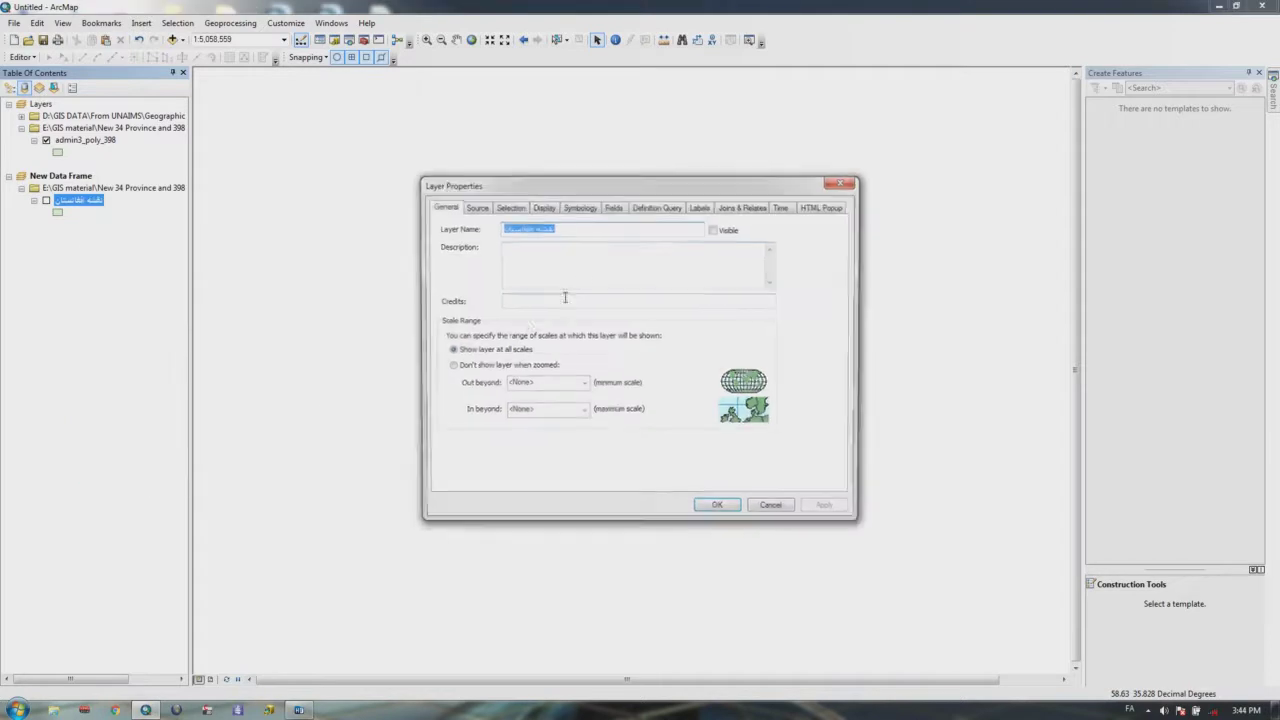
click(714, 229)
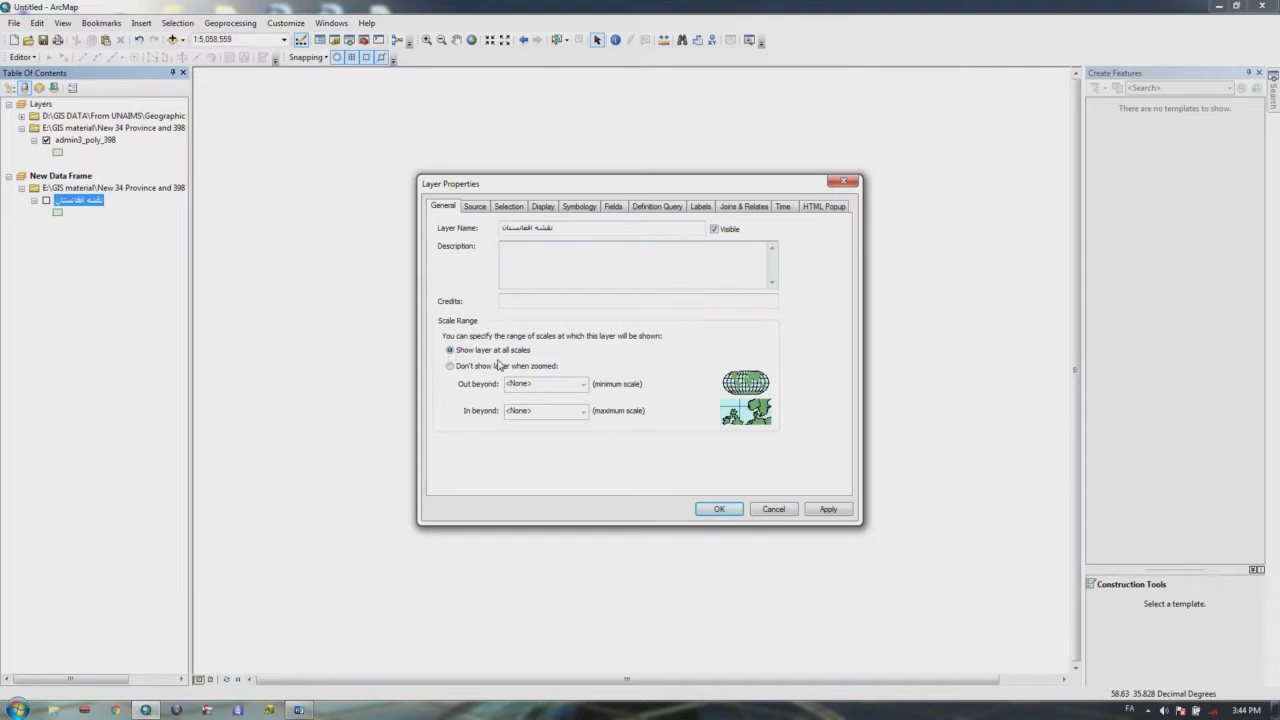
click(829, 510)
click(719, 509)
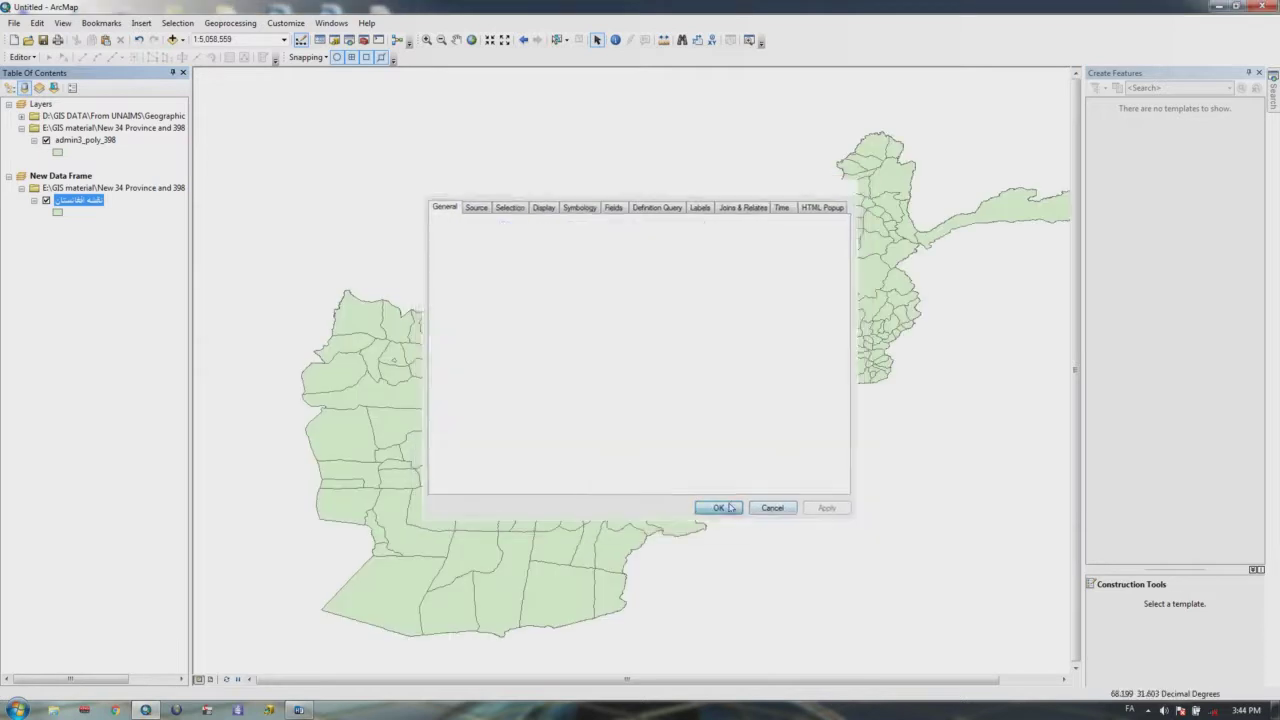
Step: Step the map through preset scales 1:1,000,000 and 1:250,000, settling at 1:100,000
scroll(765, 375, up, 3)
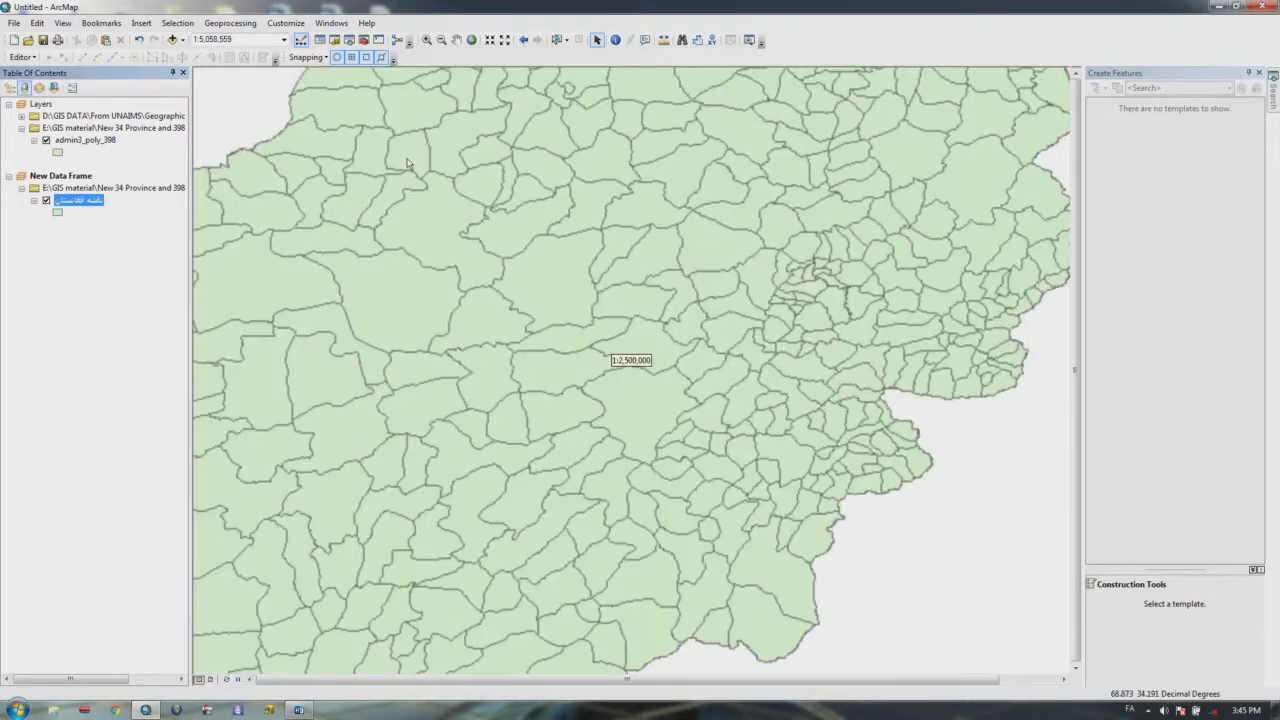
click(284, 39)
click(270, 83)
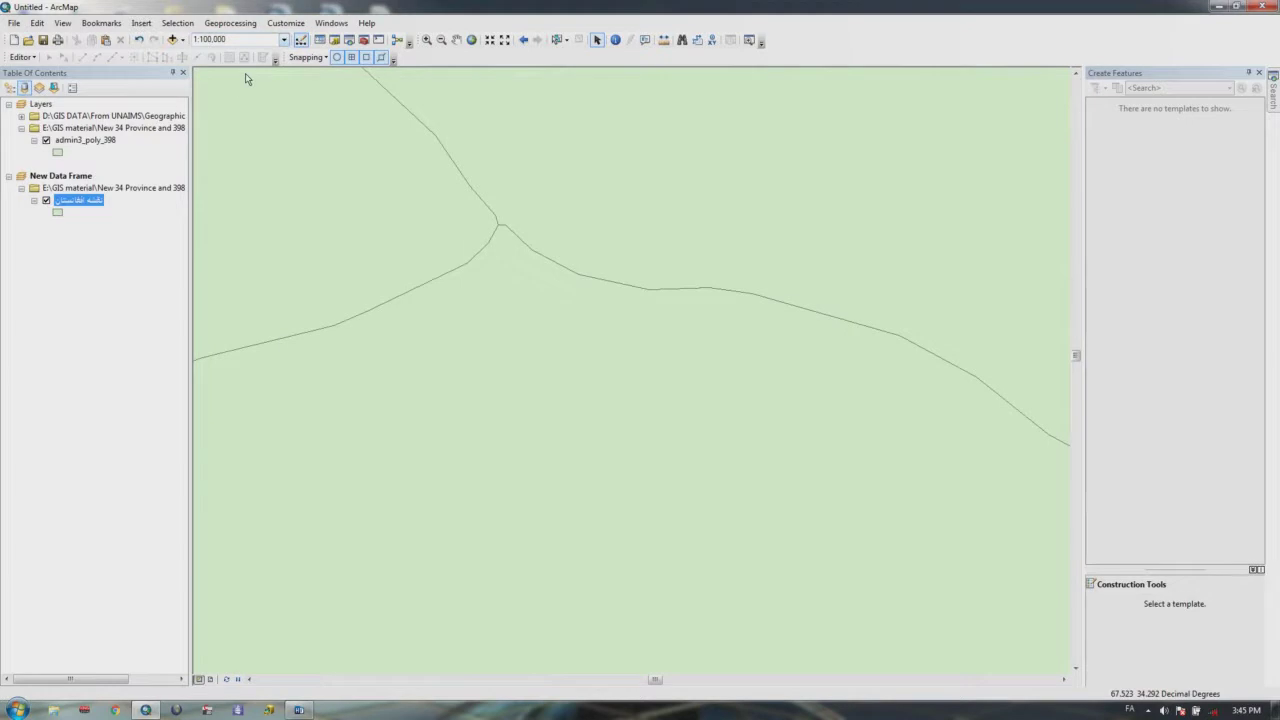
click(284, 39)
click(240, 125)
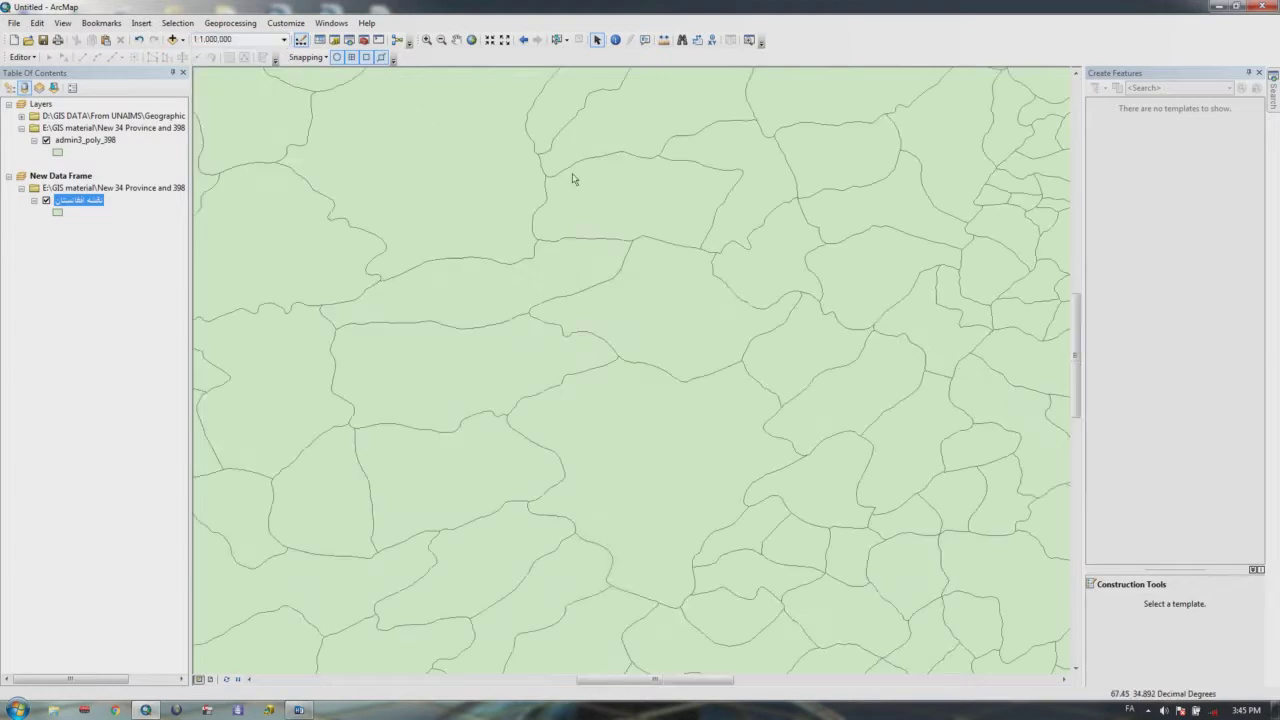
click(284, 39)
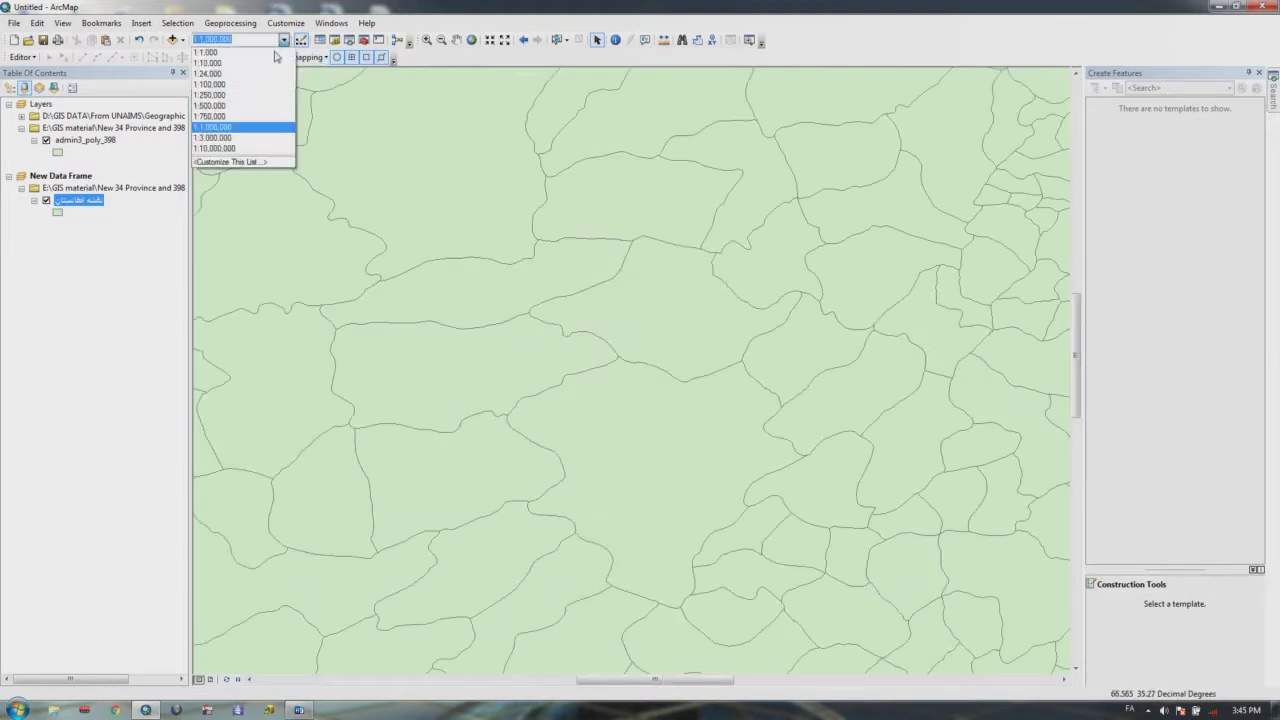
click(235, 95)
click(284, 39)
click(215, 84)
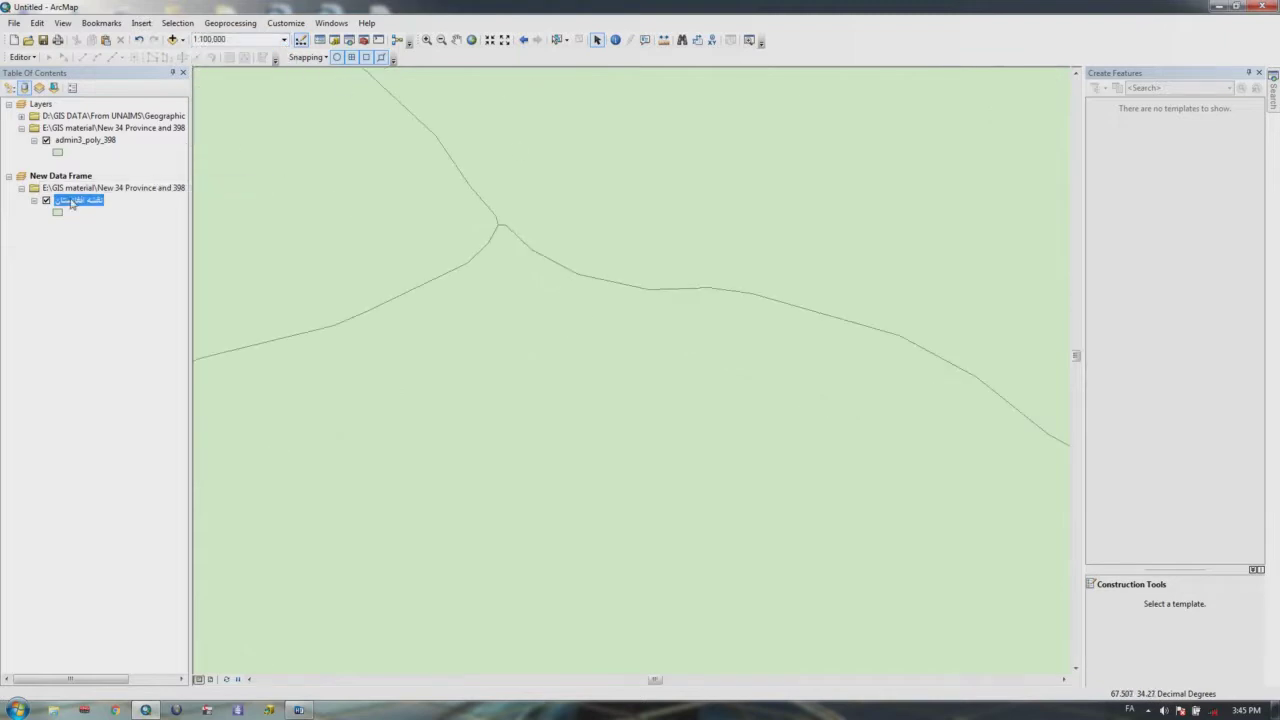
right_click(72, 202)
Step: Limit the district layer's visible scale range to 1:100,000 for both out-beyond and in-beyond limits
click(118, 475)
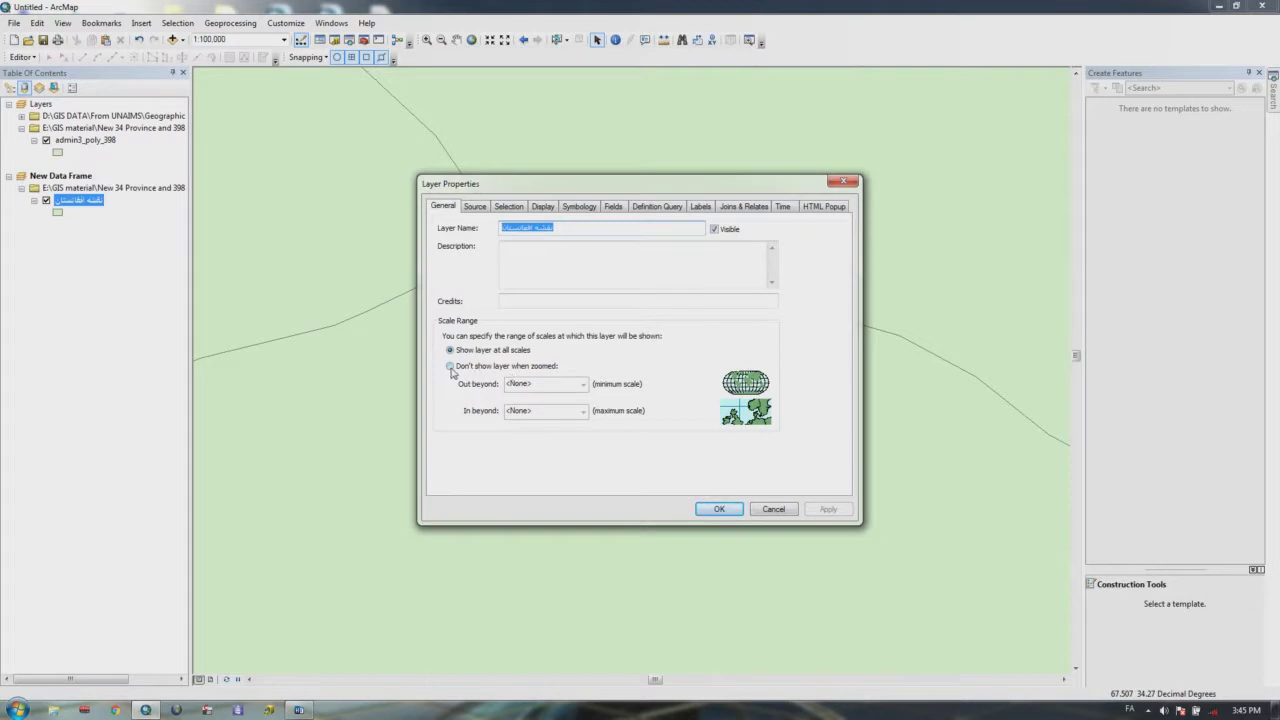
click(450, 367)
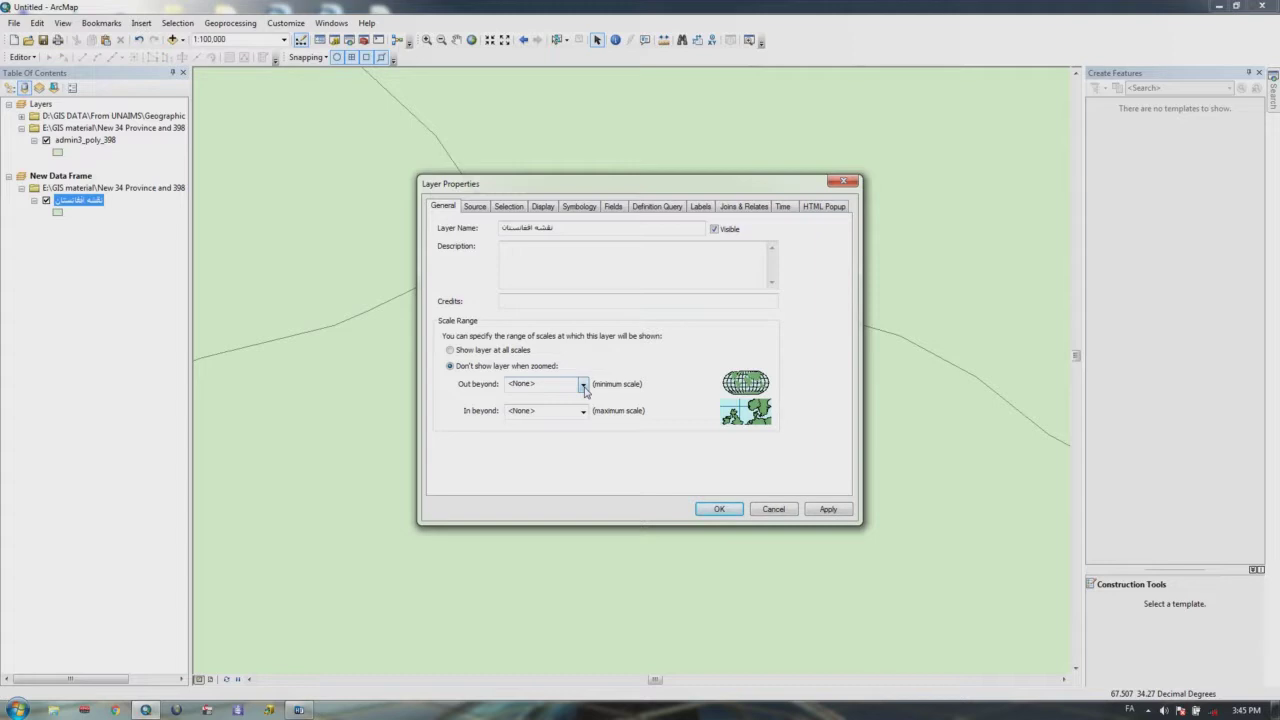
click(583, 386)
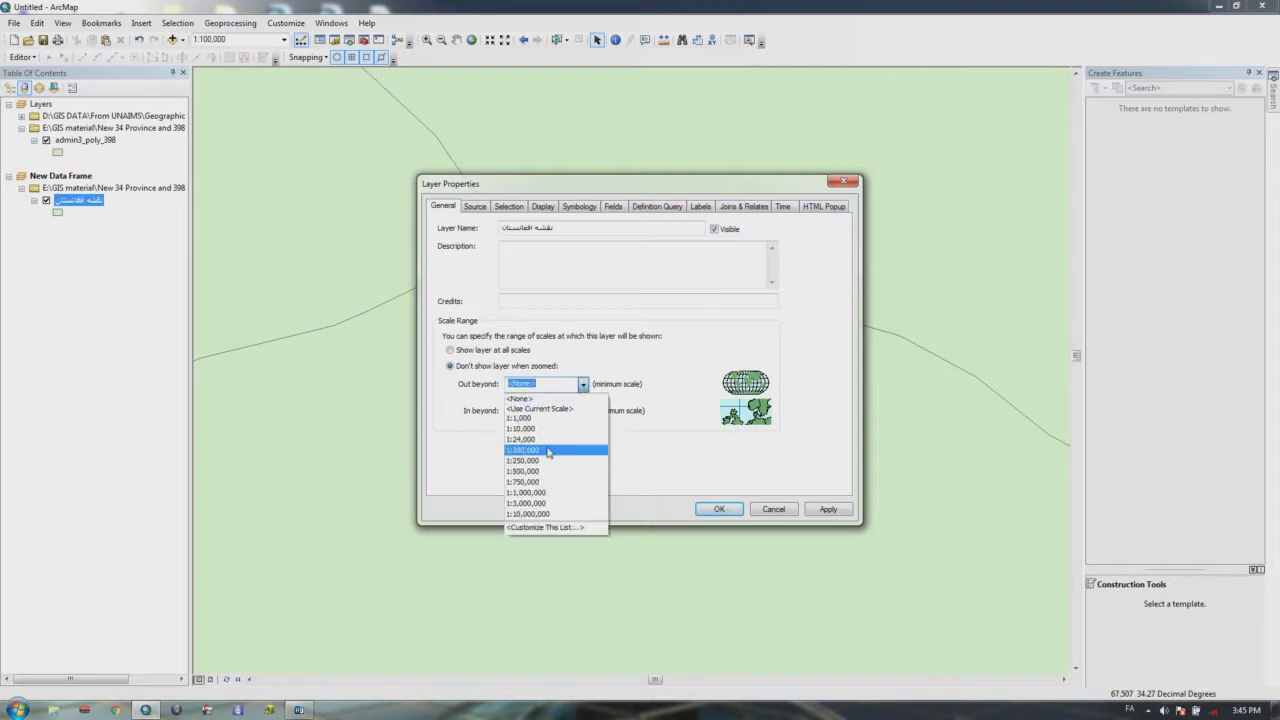
click(548, 451)
click(583, 411)
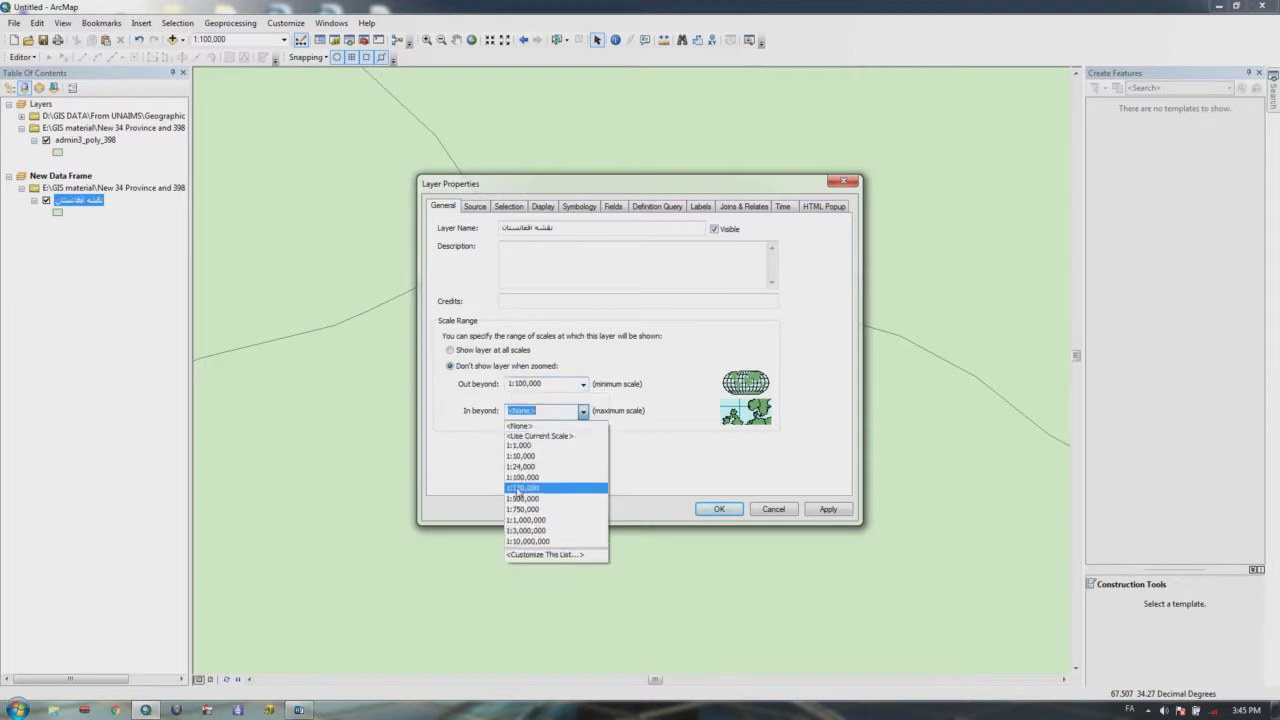
click(525, 520)
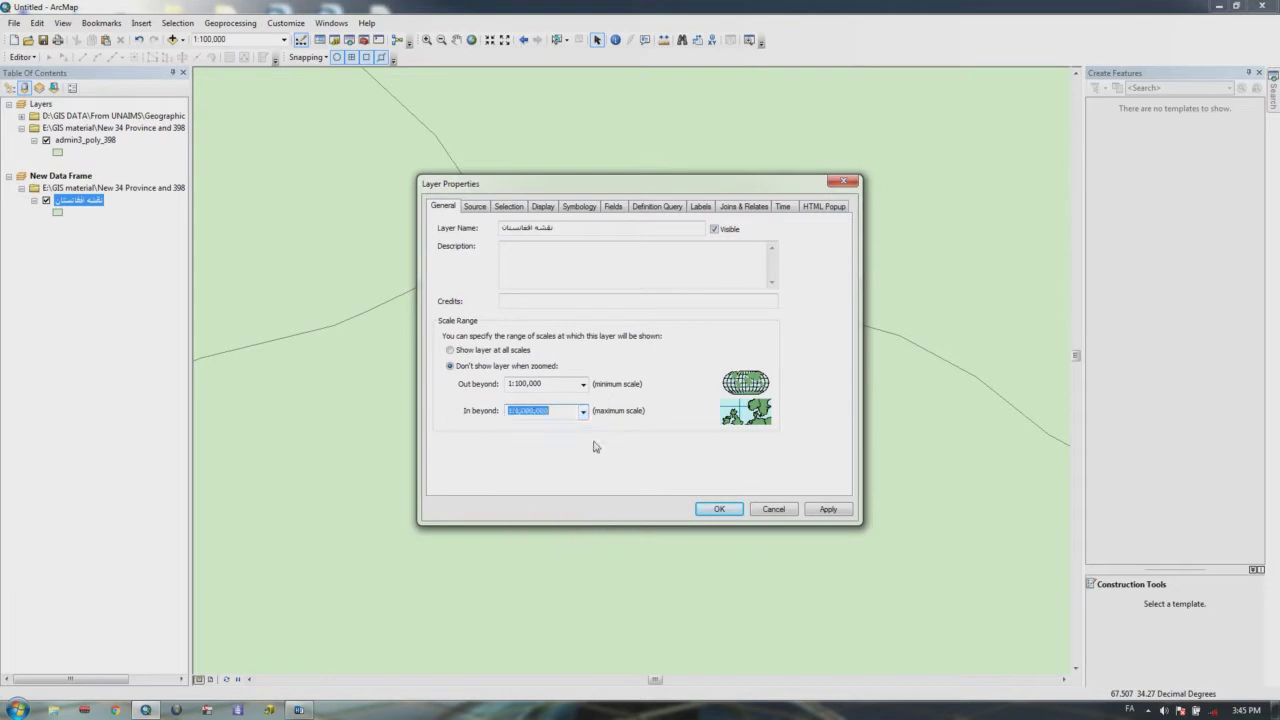
click(583, 411)
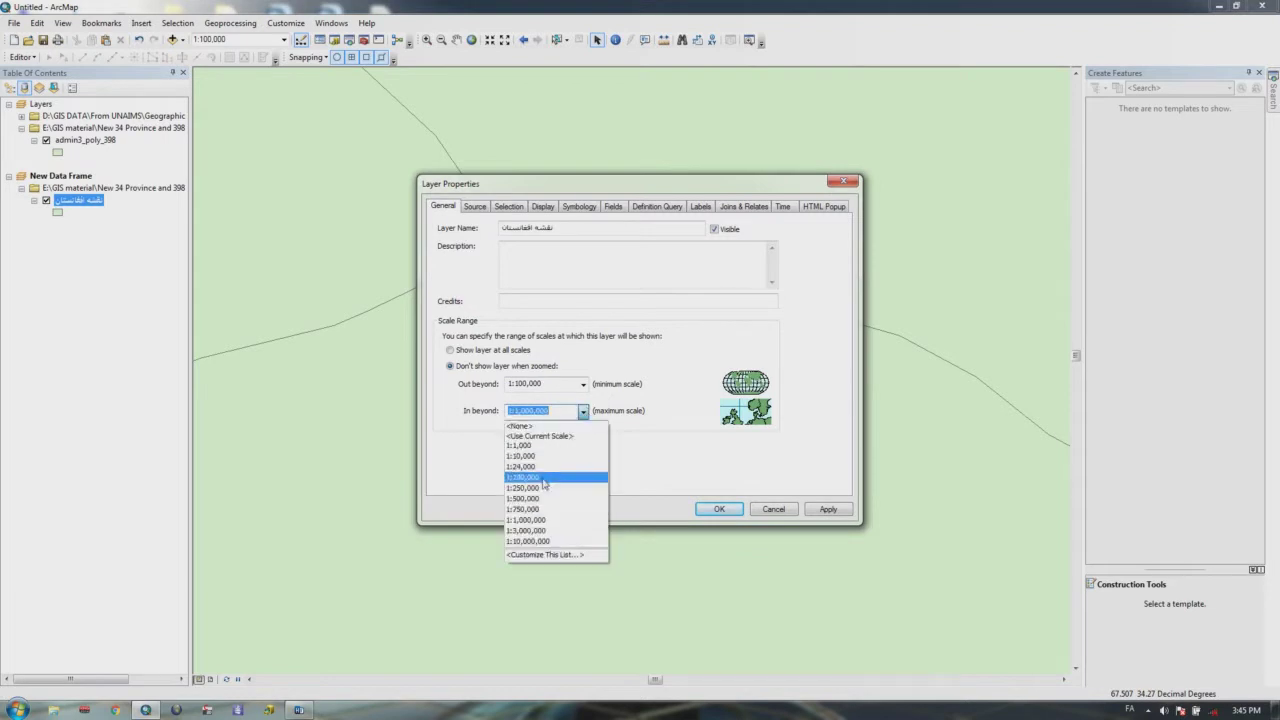
click(545, 479)
click(828, 509)
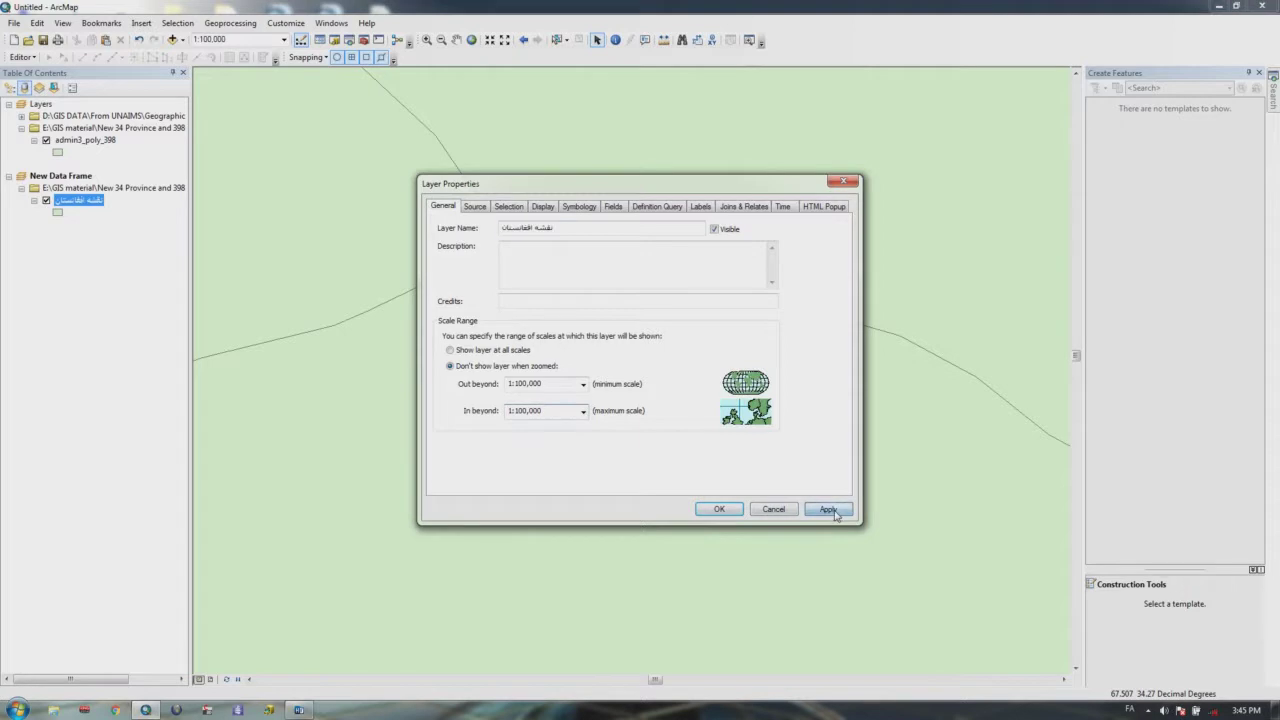
click(741, 509)
scroll(634, 423, up, 2)
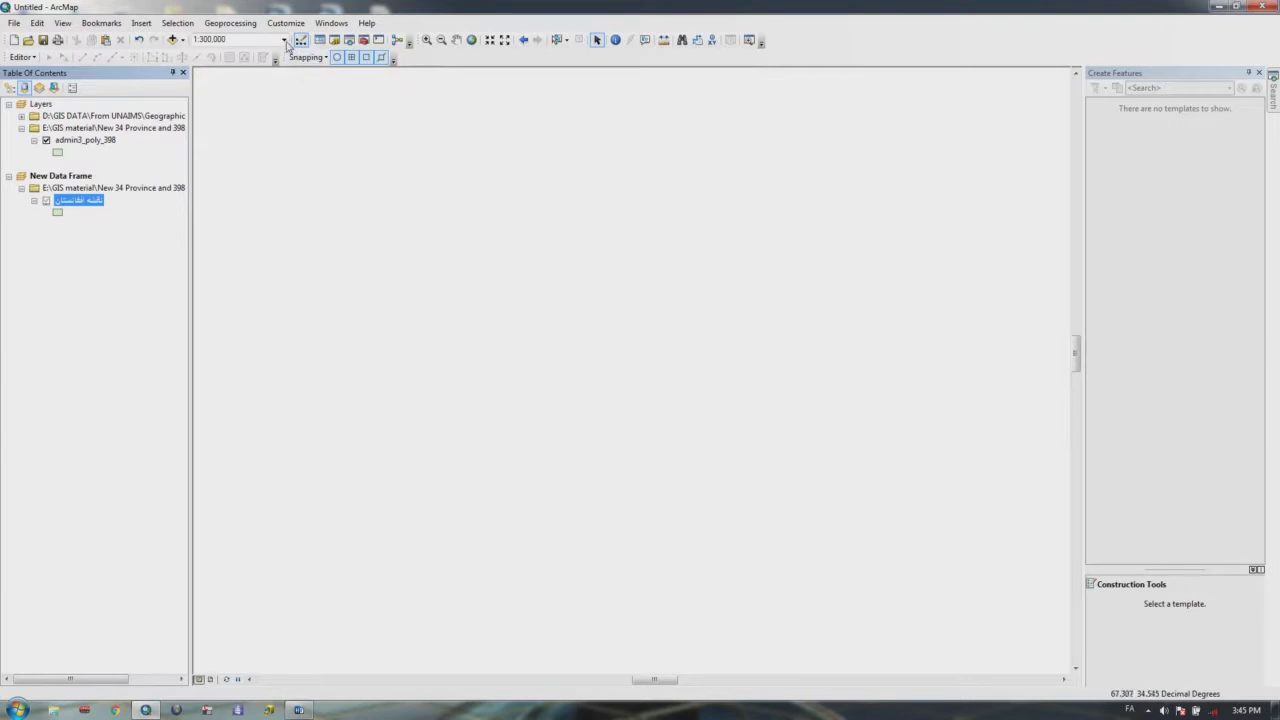
right_click(88, 201)
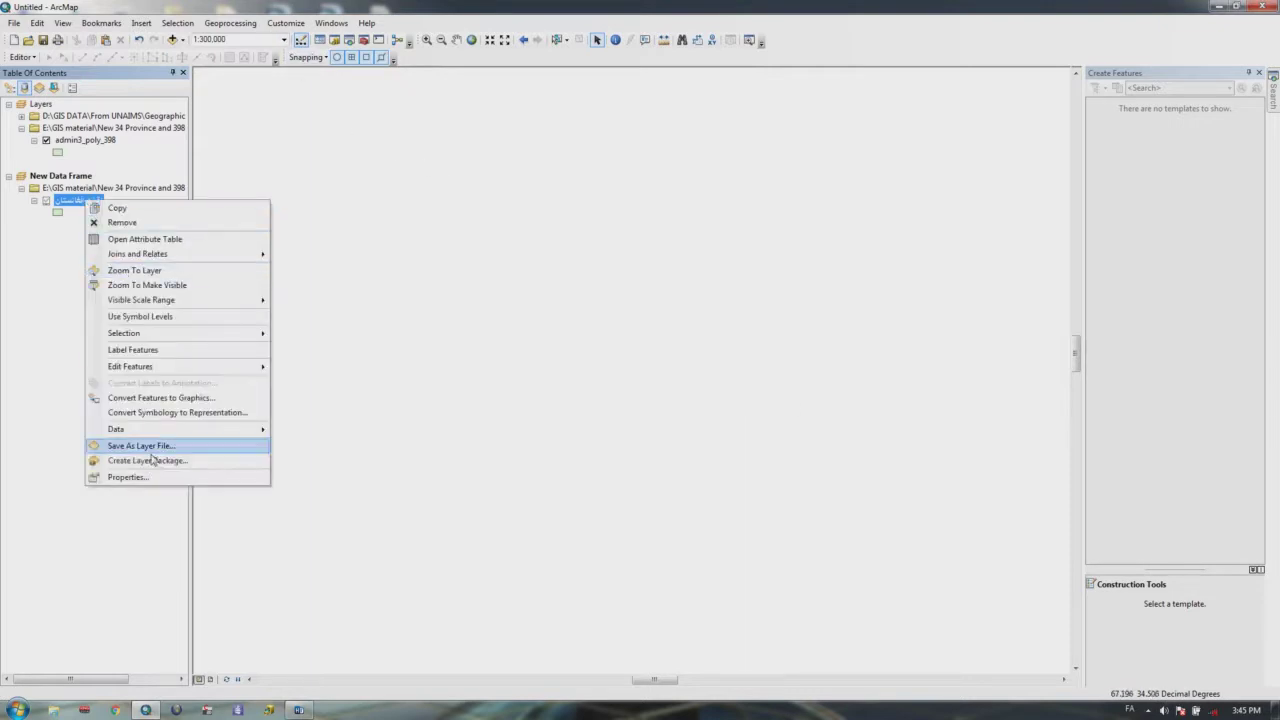
click(149, 476)
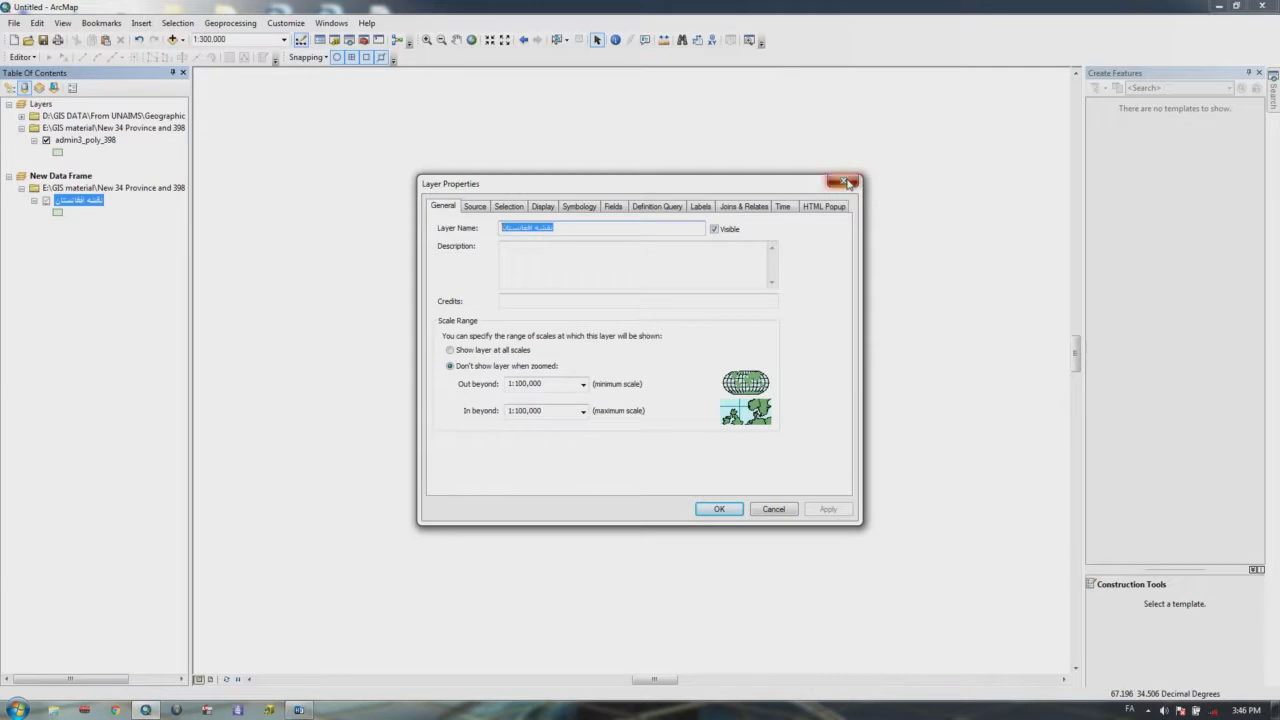
click(845, 183)
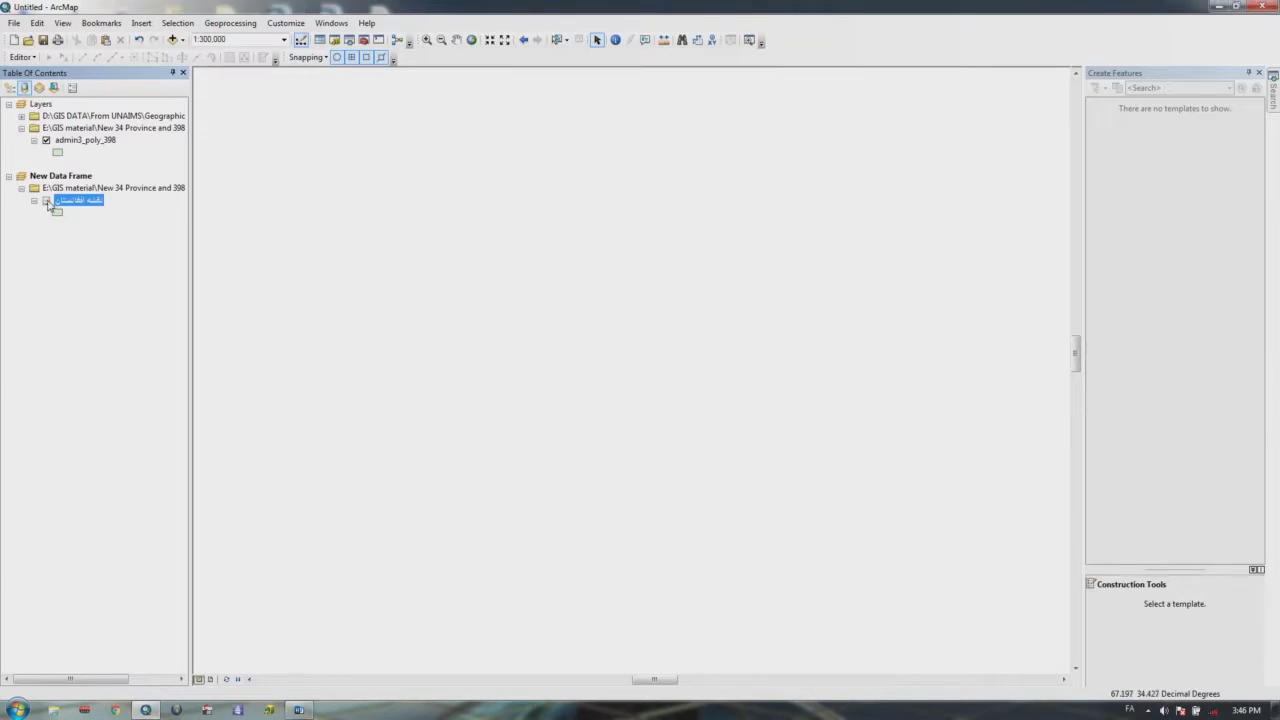
click(46, 202)
Step: Set the district layer to show at all scales again
right_click(78, 203)
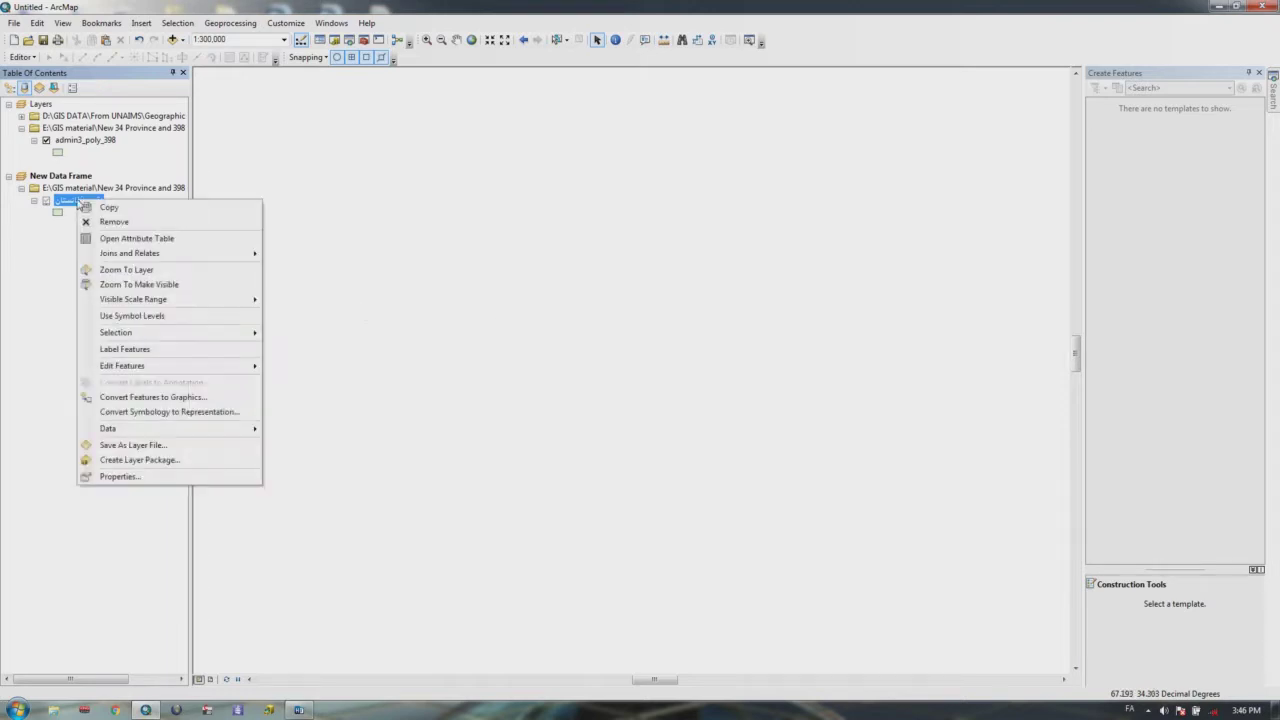
click(110, 474)
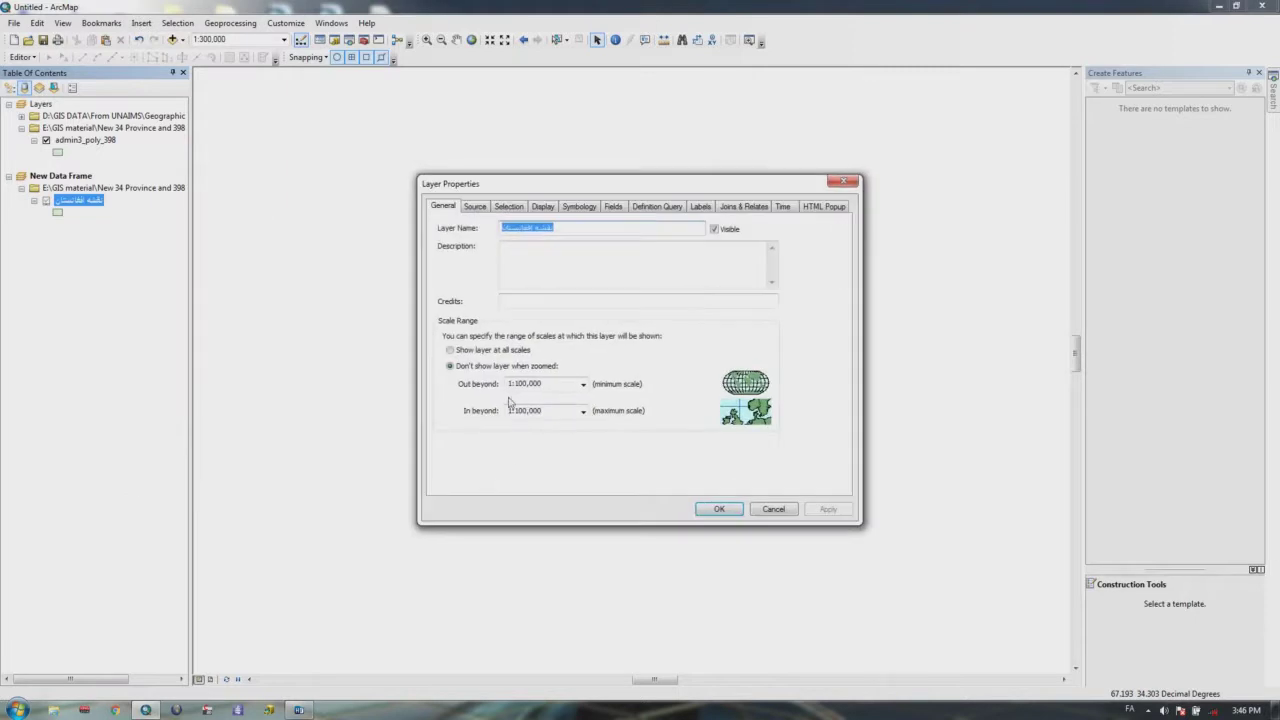
click(450, 350)
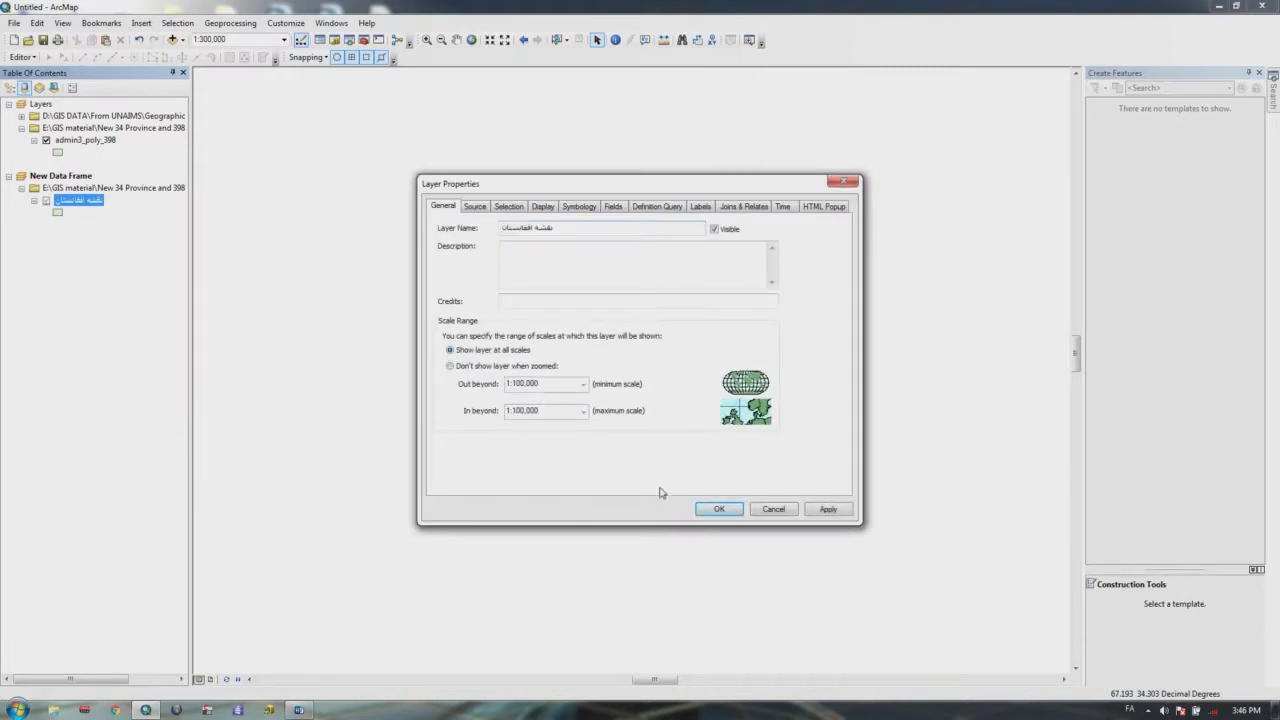
click(718, 511)
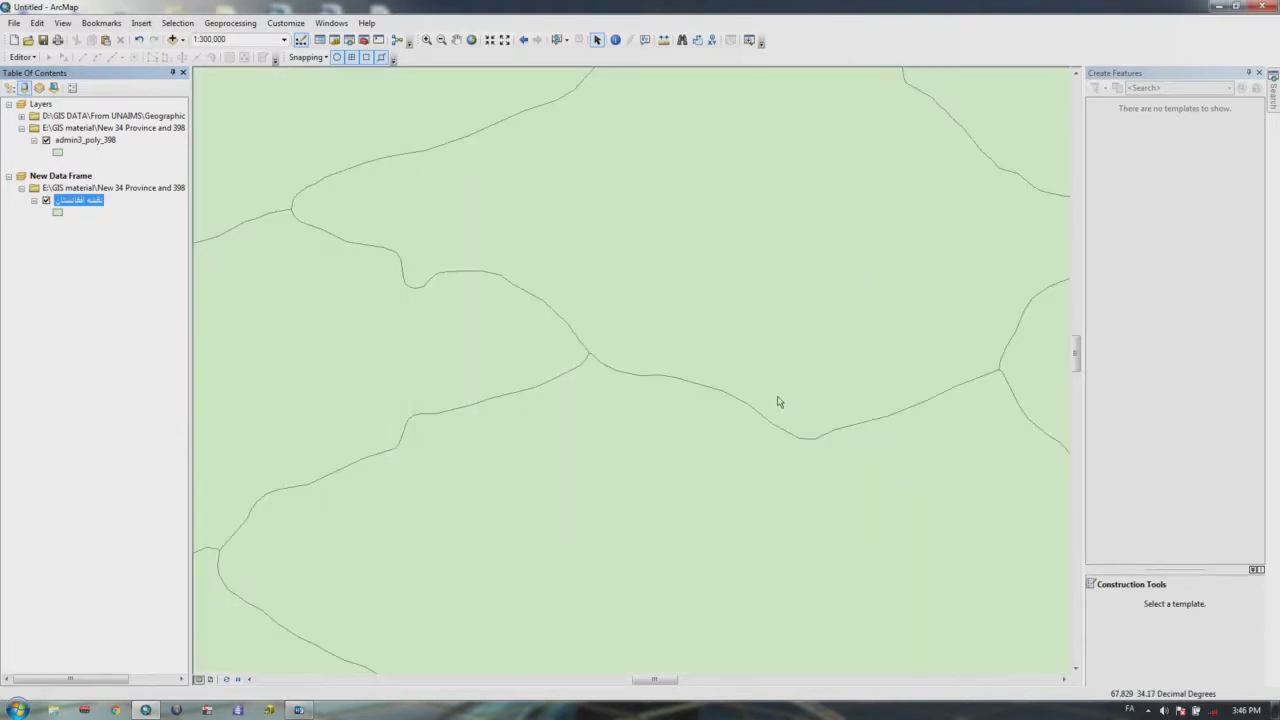
scroll(670, 392, up, 2)
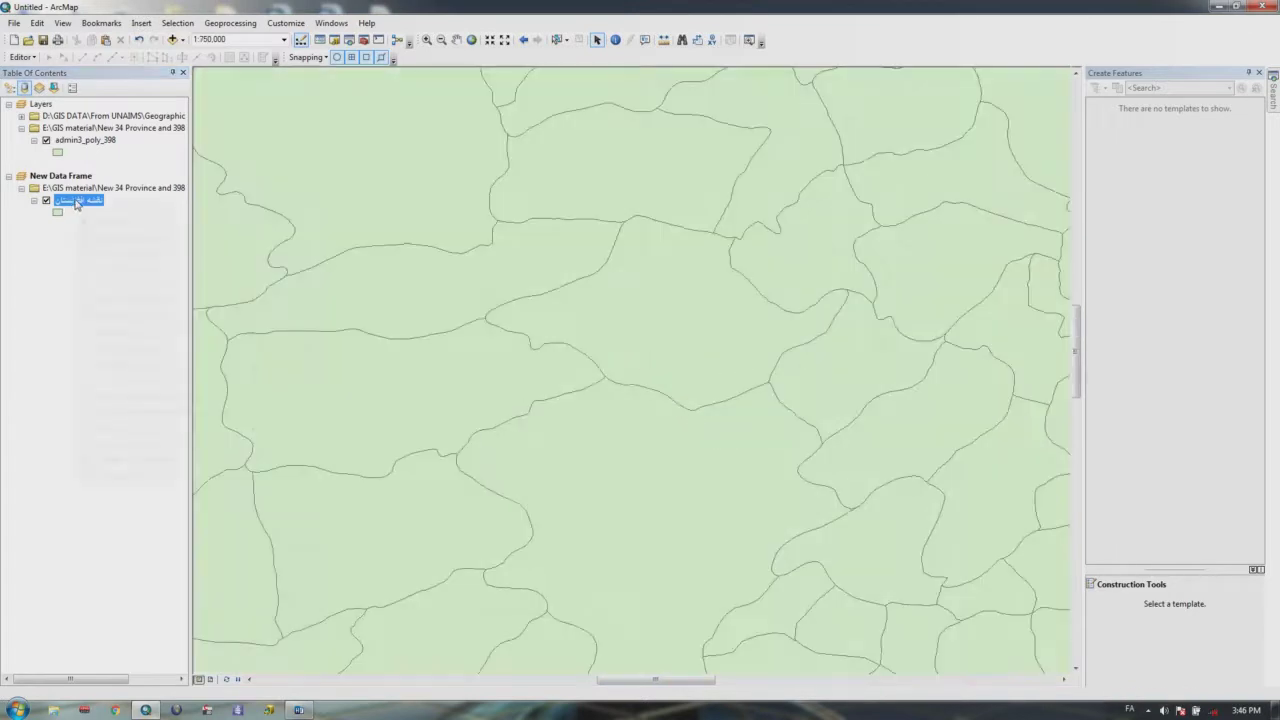
Step: Review the layer's Source tab: extent values, Shapefile Feature Class type and geographic coordinate system
right_click(78, 203)
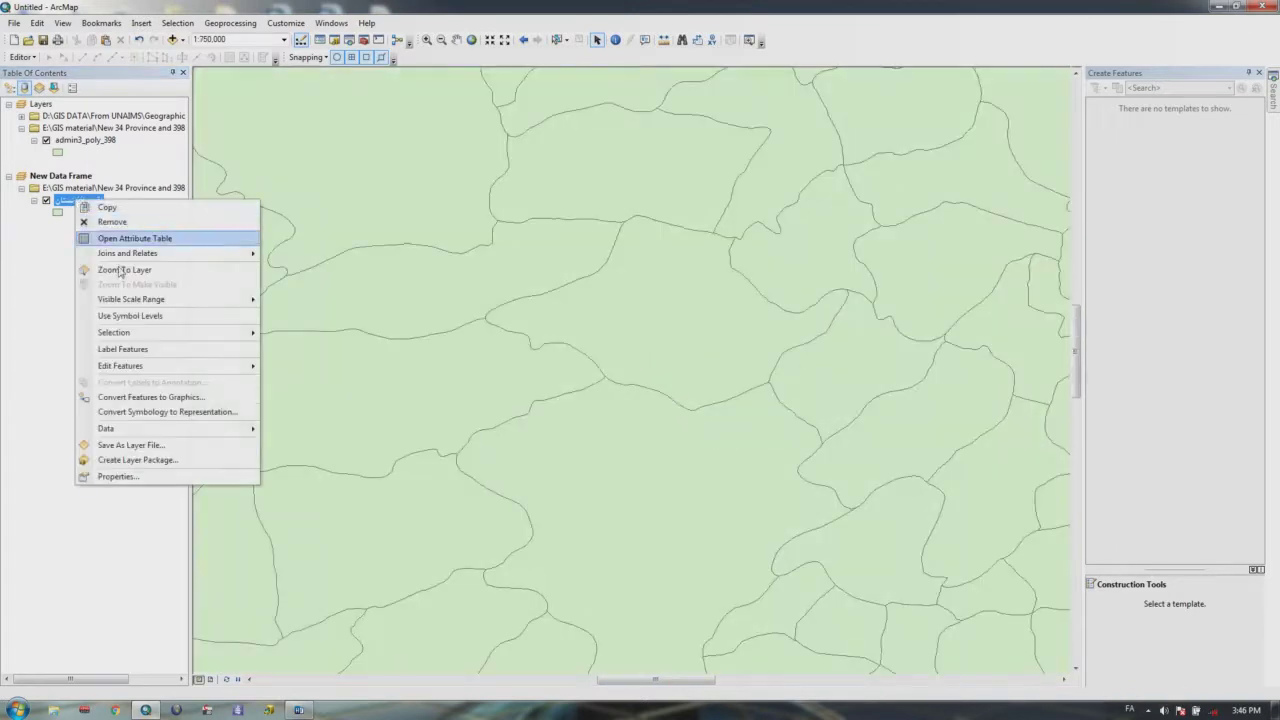
click(130, 476)
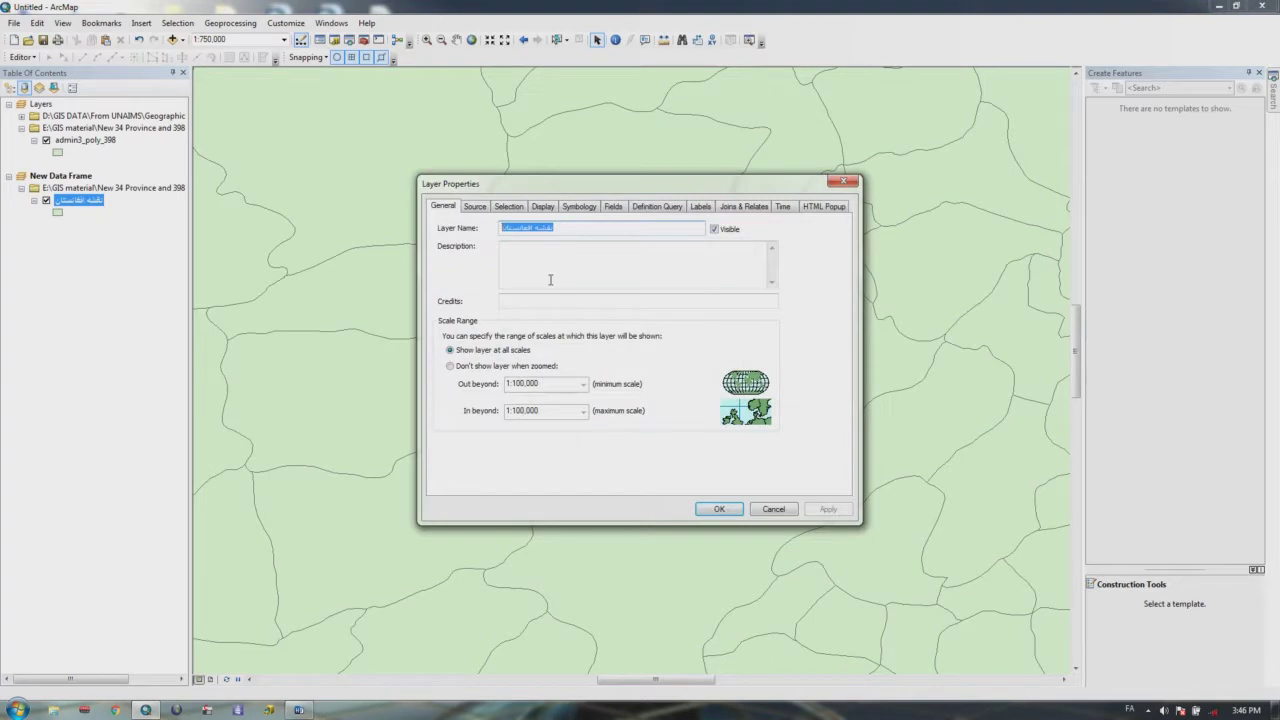
click(476, 207)
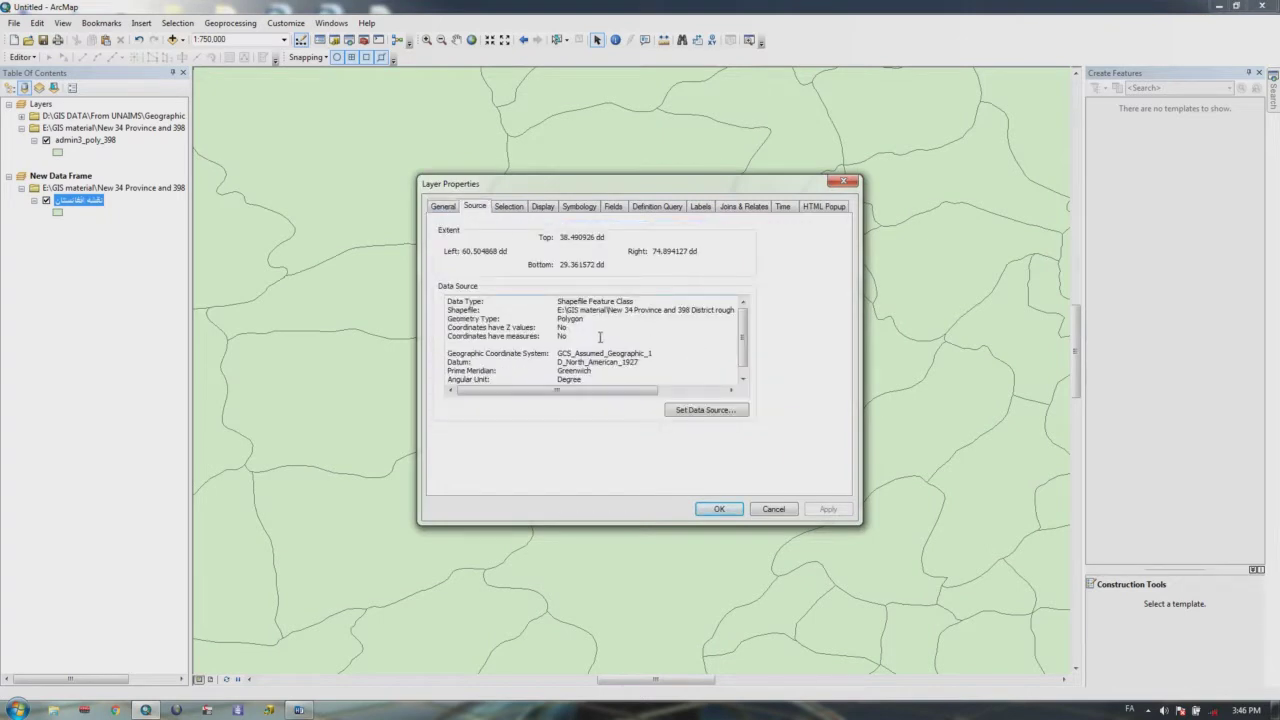
click(444, 207)
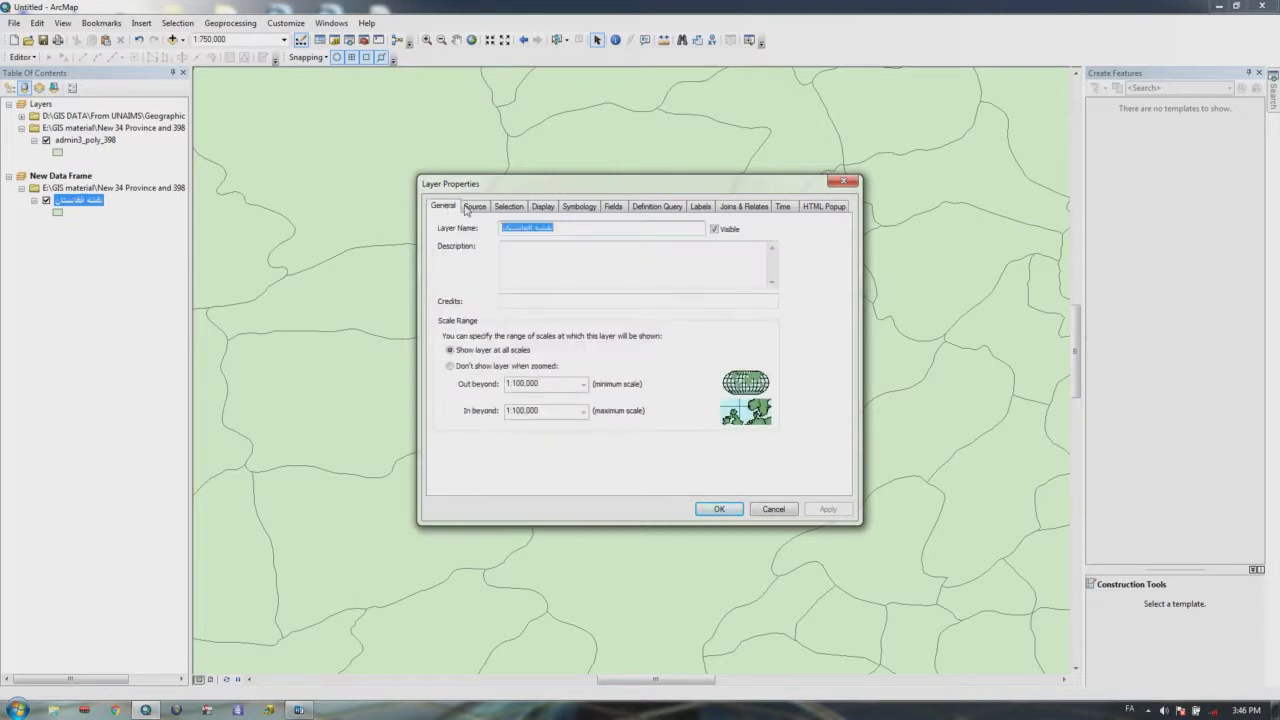
click(474, 207)
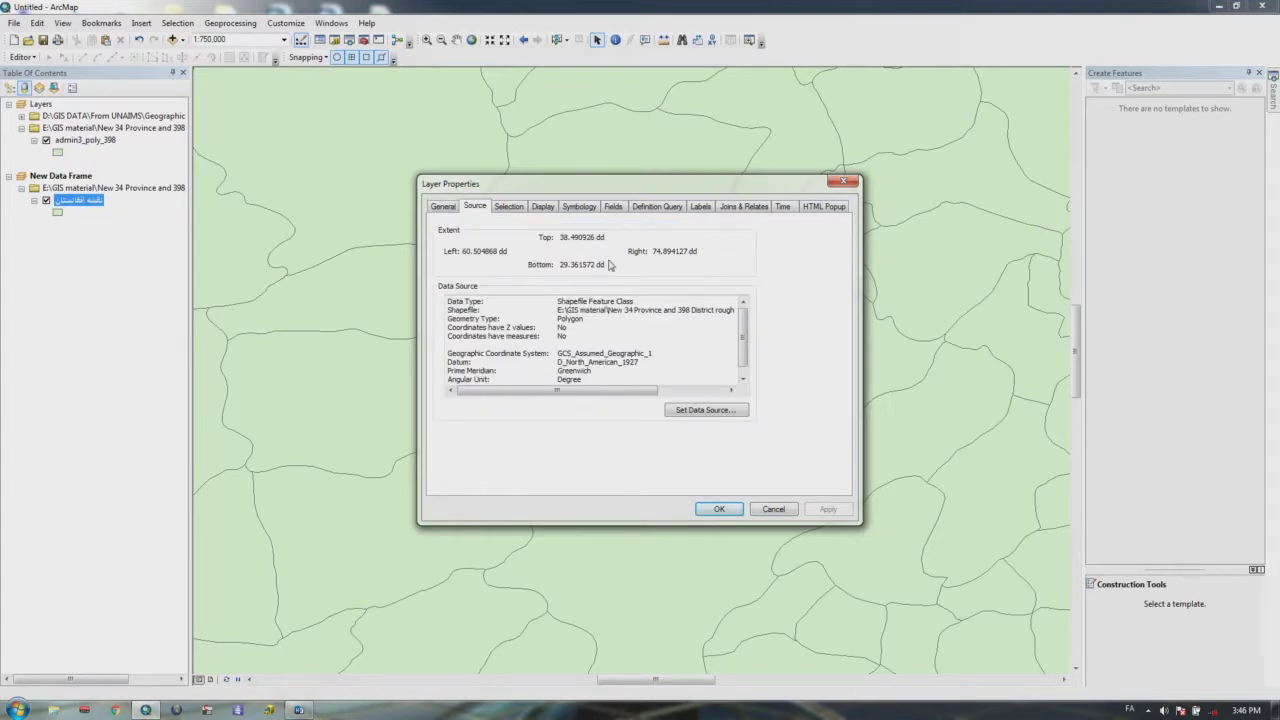
drag(606, 264, 558, 264)
drag(700, 251, 652, 251)
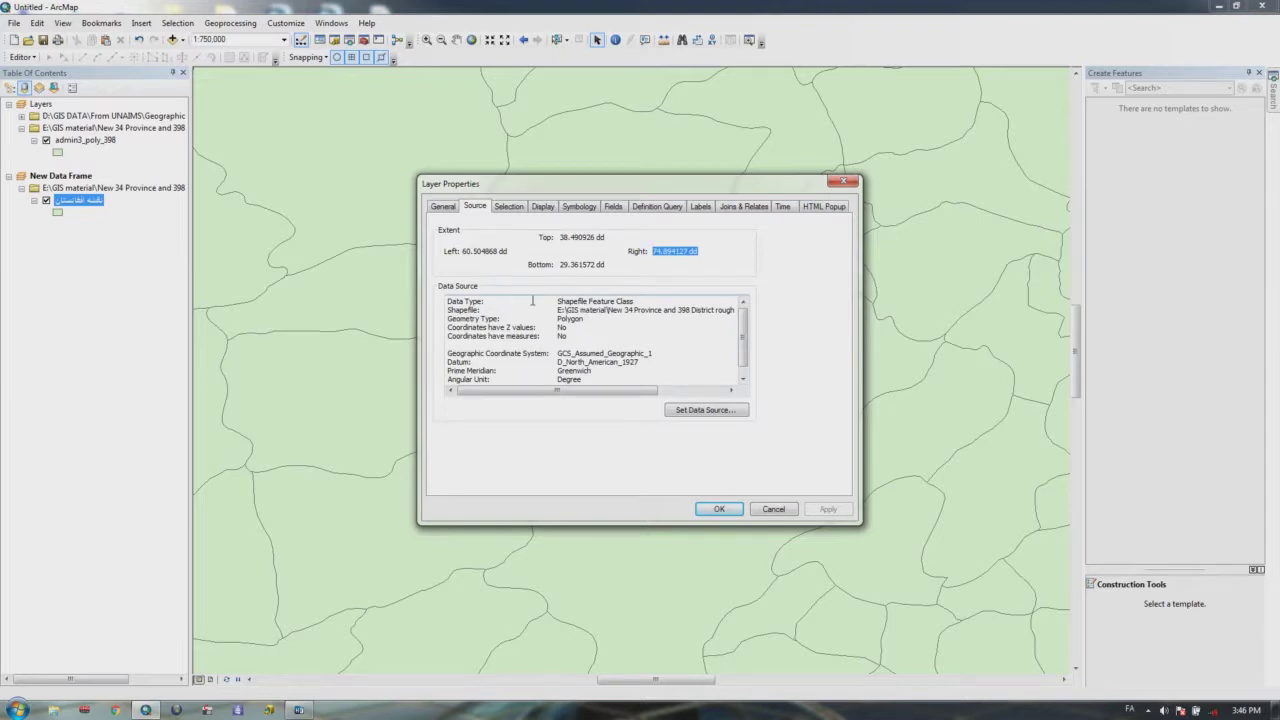
drag(650, 302, 540, 302)
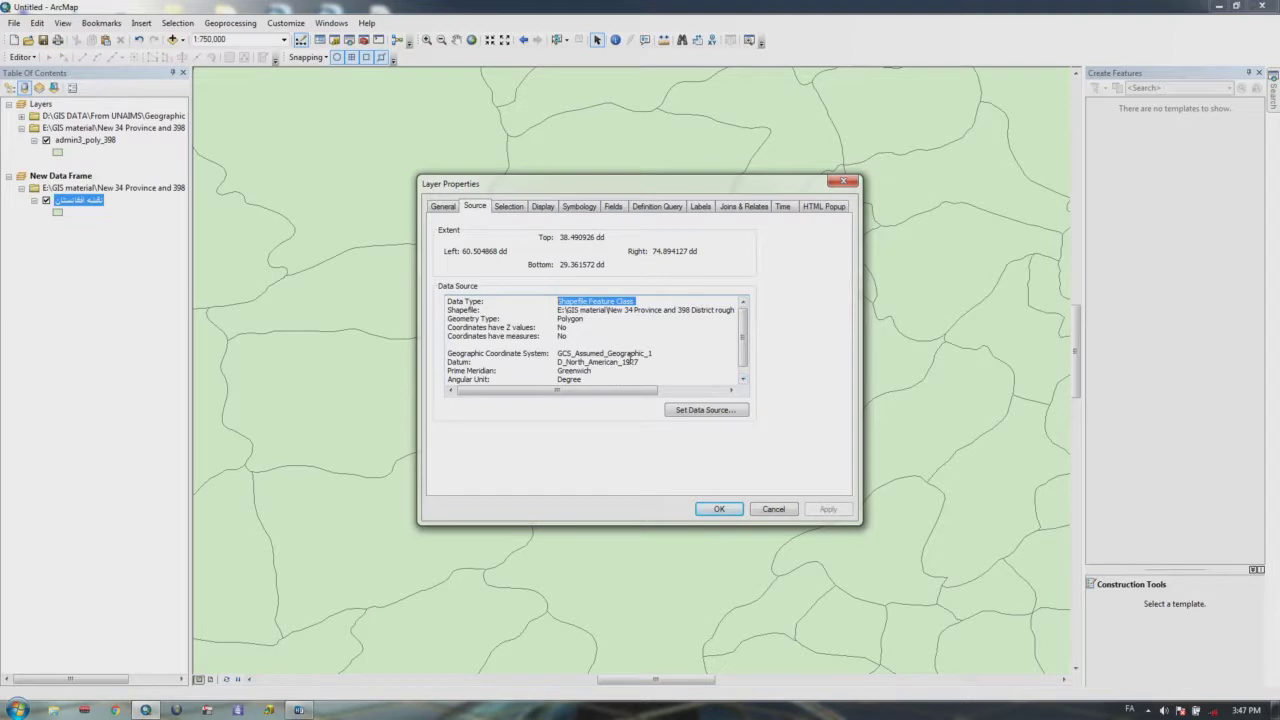
drag(563, 354, 433, 357)
click(608, 339)
Step: Open the data source browser, close it without picking a file, and view Selection settings
click(711, 420)
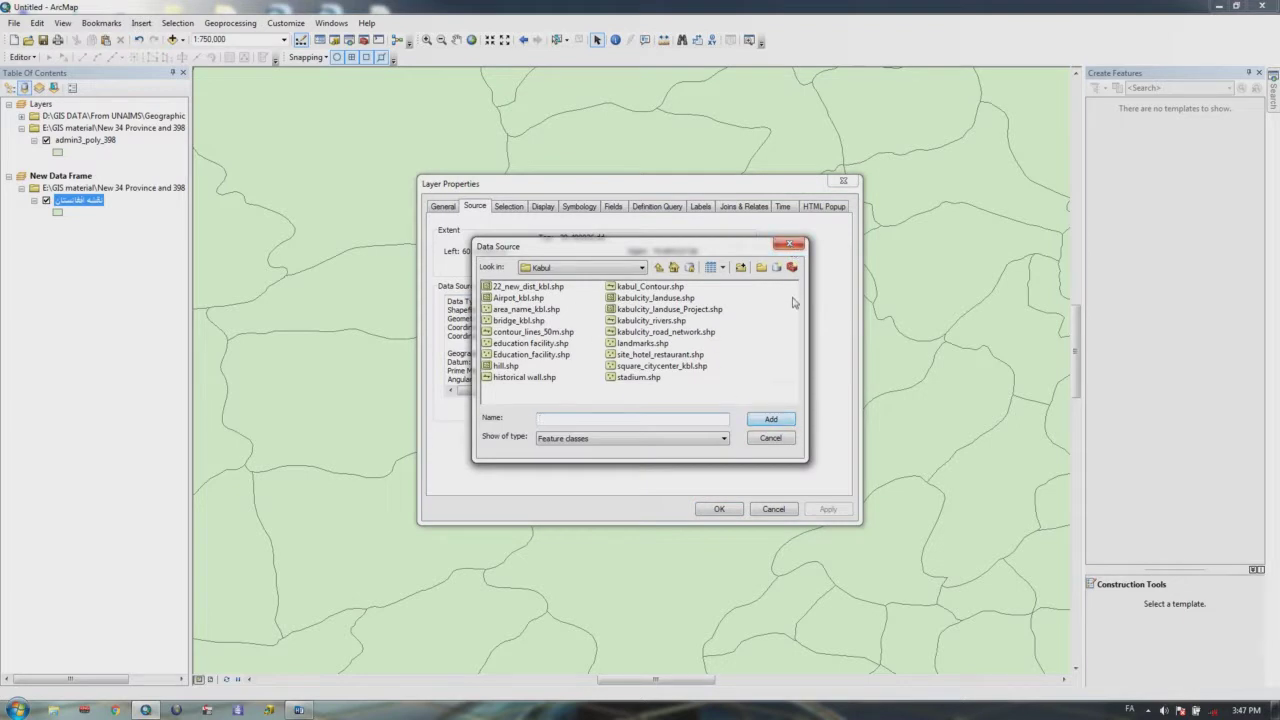
click(792, 245)
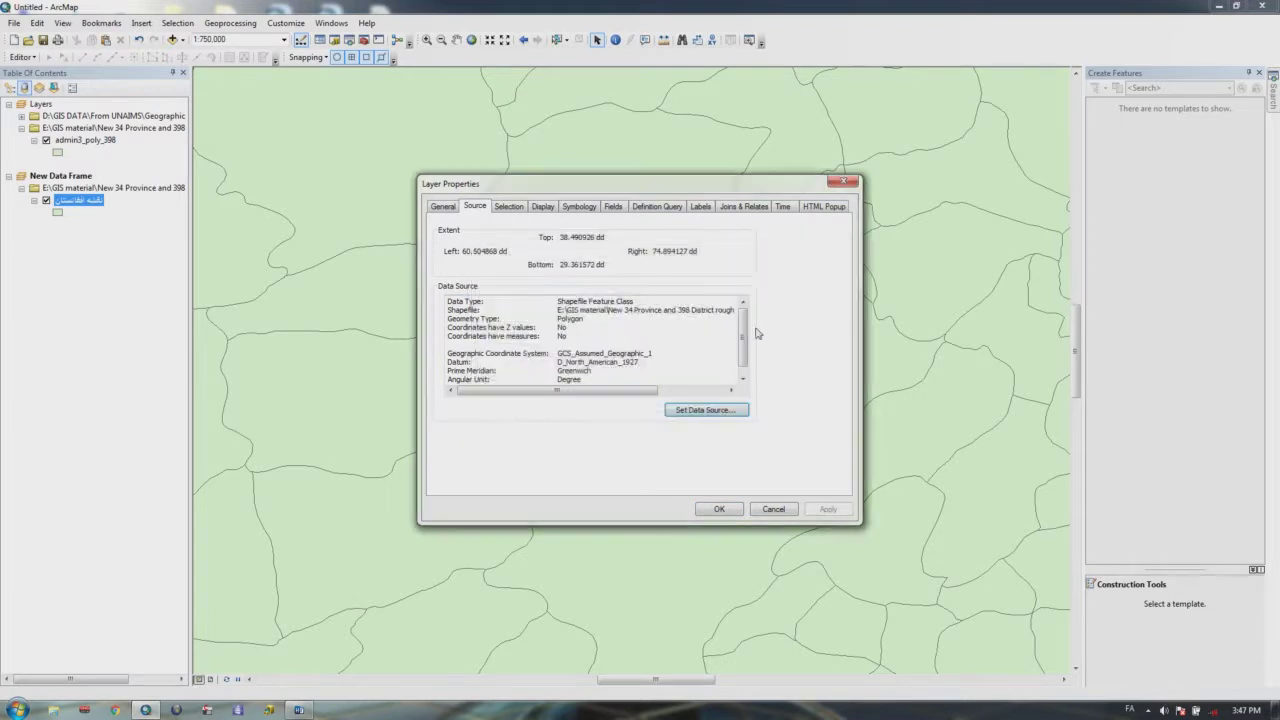
click(510, 208)
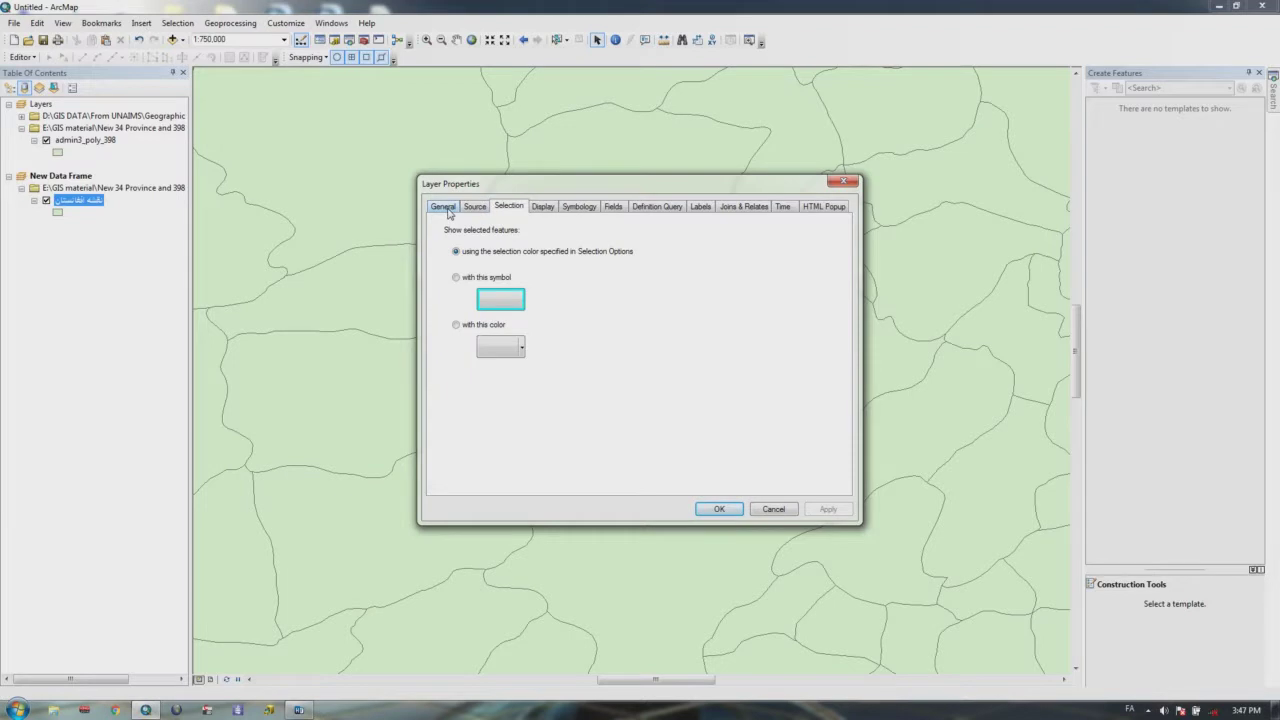
Step: Browse the FID and sum_1 fields in Query Builder, then close everything without a filter
click(664, 210)
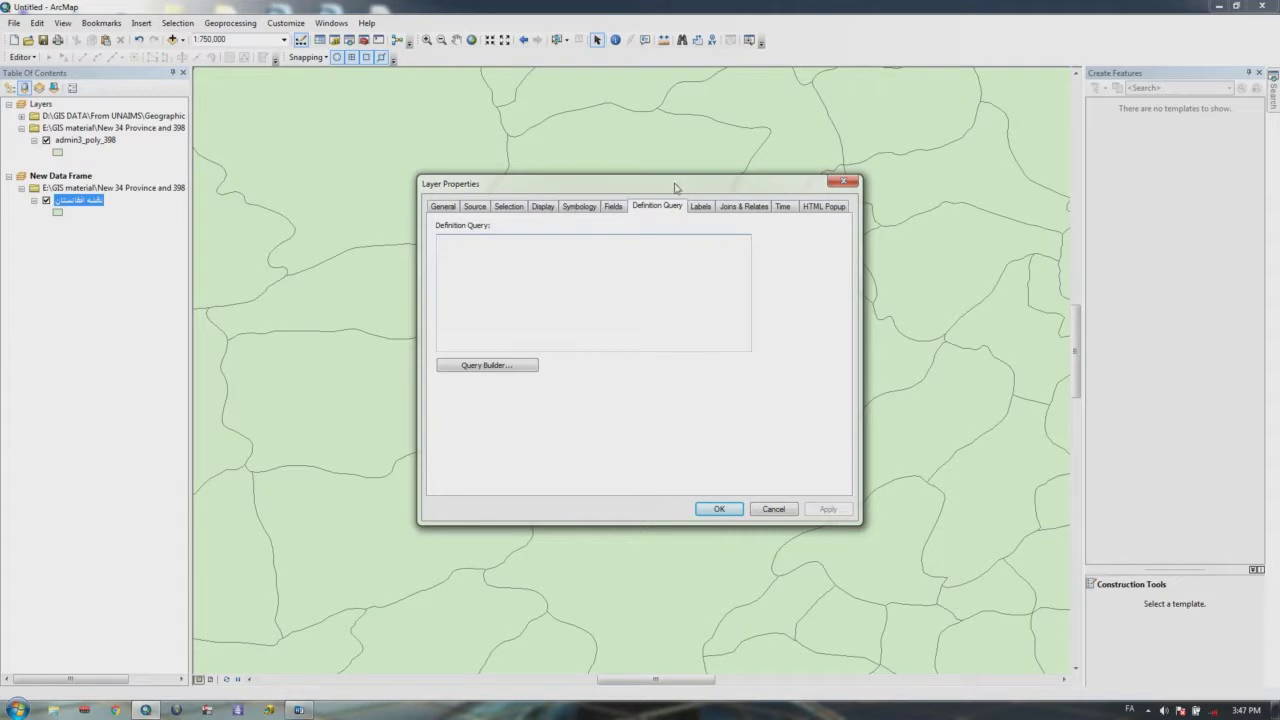
drag(674, 186, 719, 171)
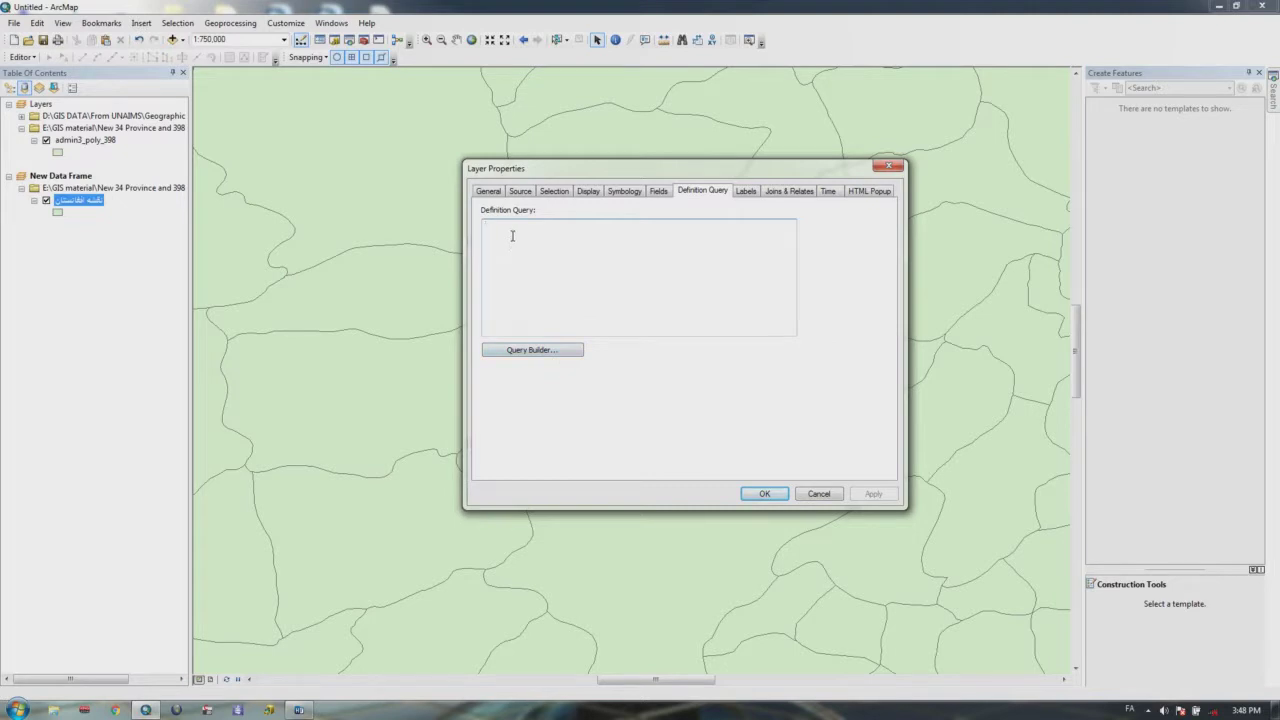
click(533, 354)
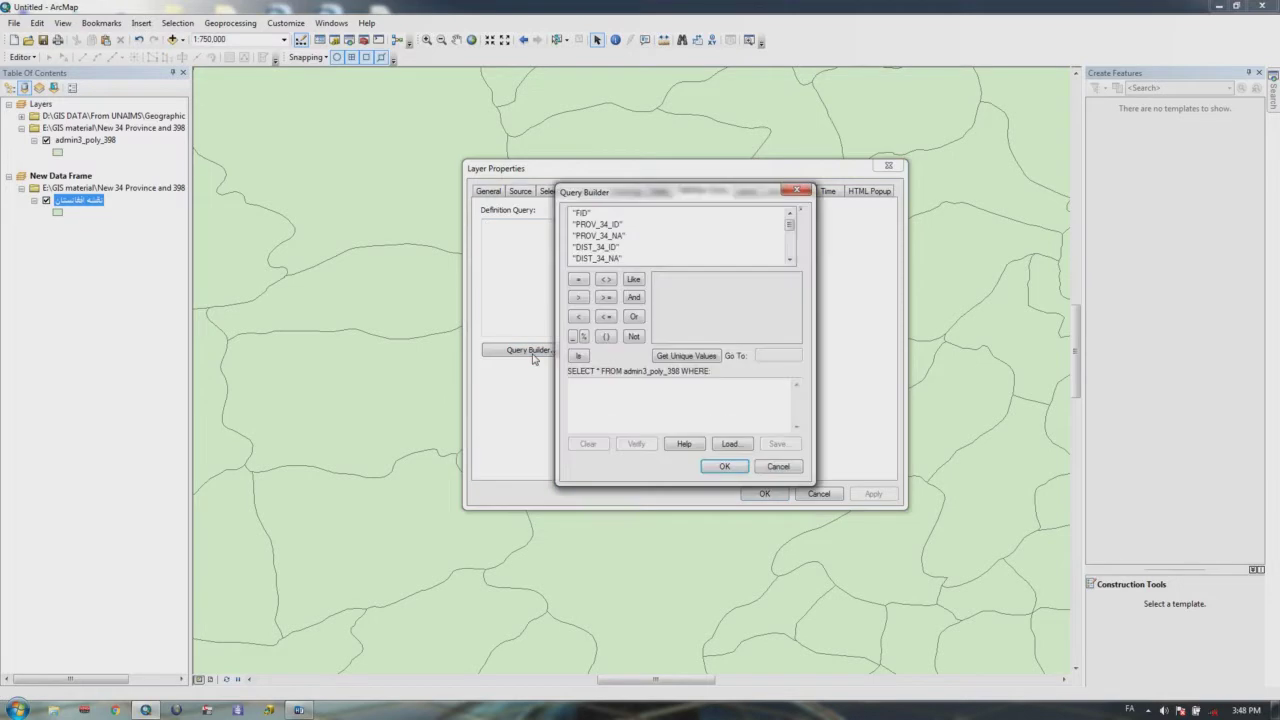
click(584, 214)
drag(790, 225, 791, 252)
click(600, 259)
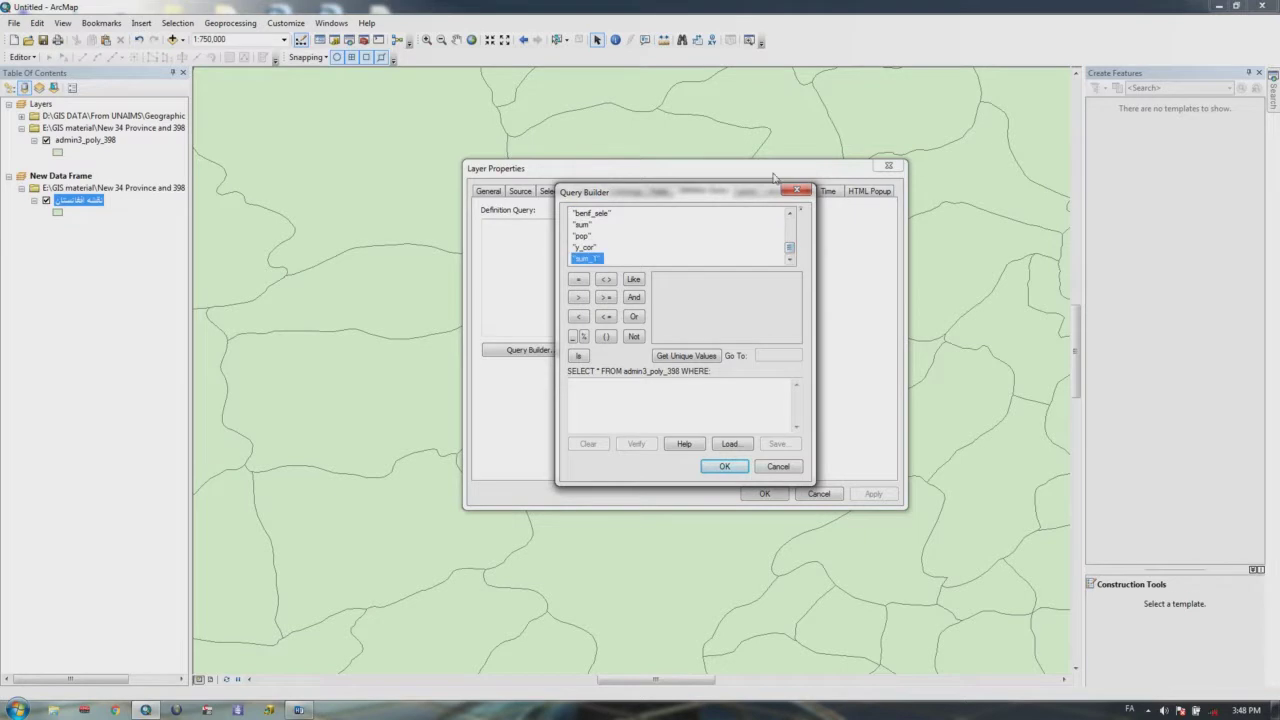
click(798, 190)
click(888, 166)
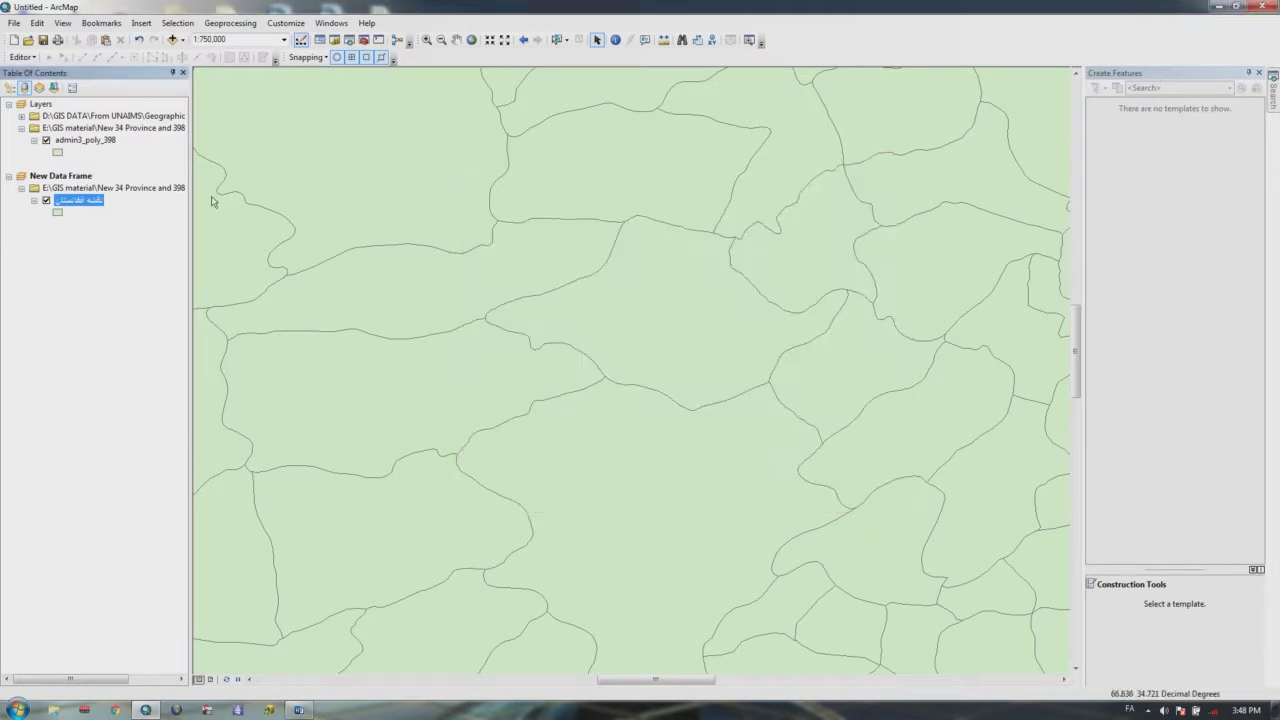
right_click(86, 204)
click(110, 234)
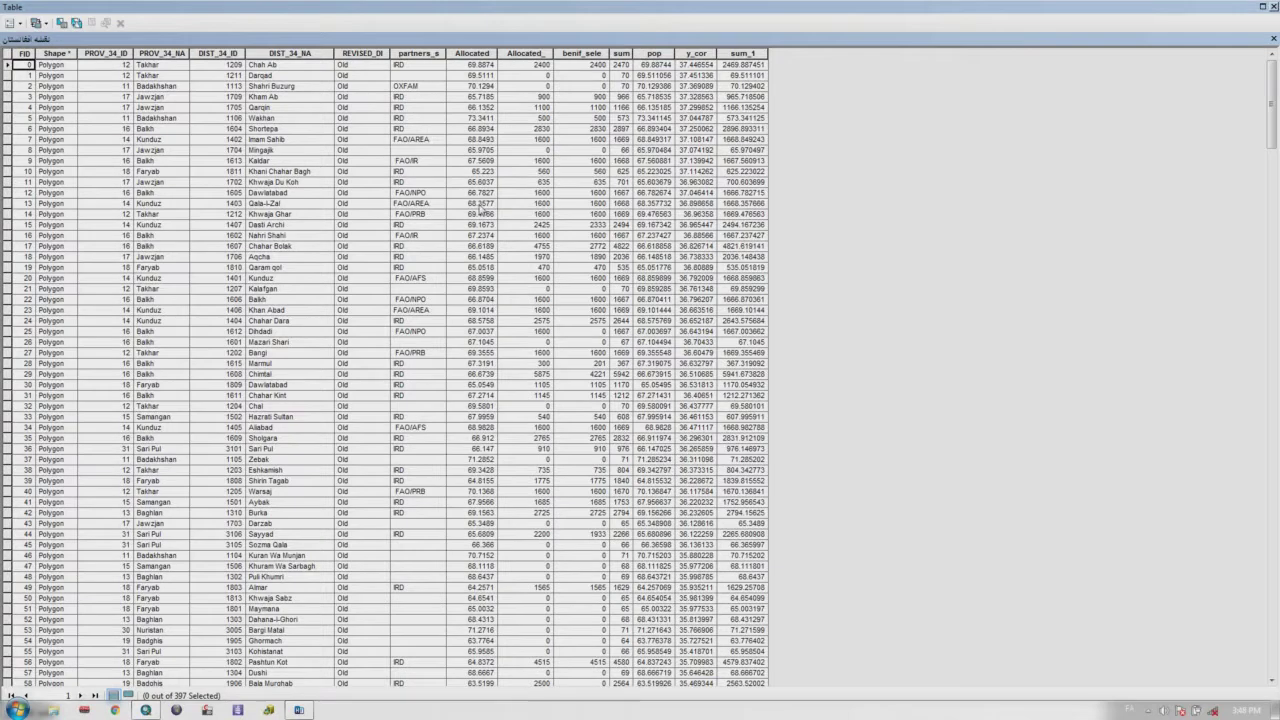
click(25, 54)
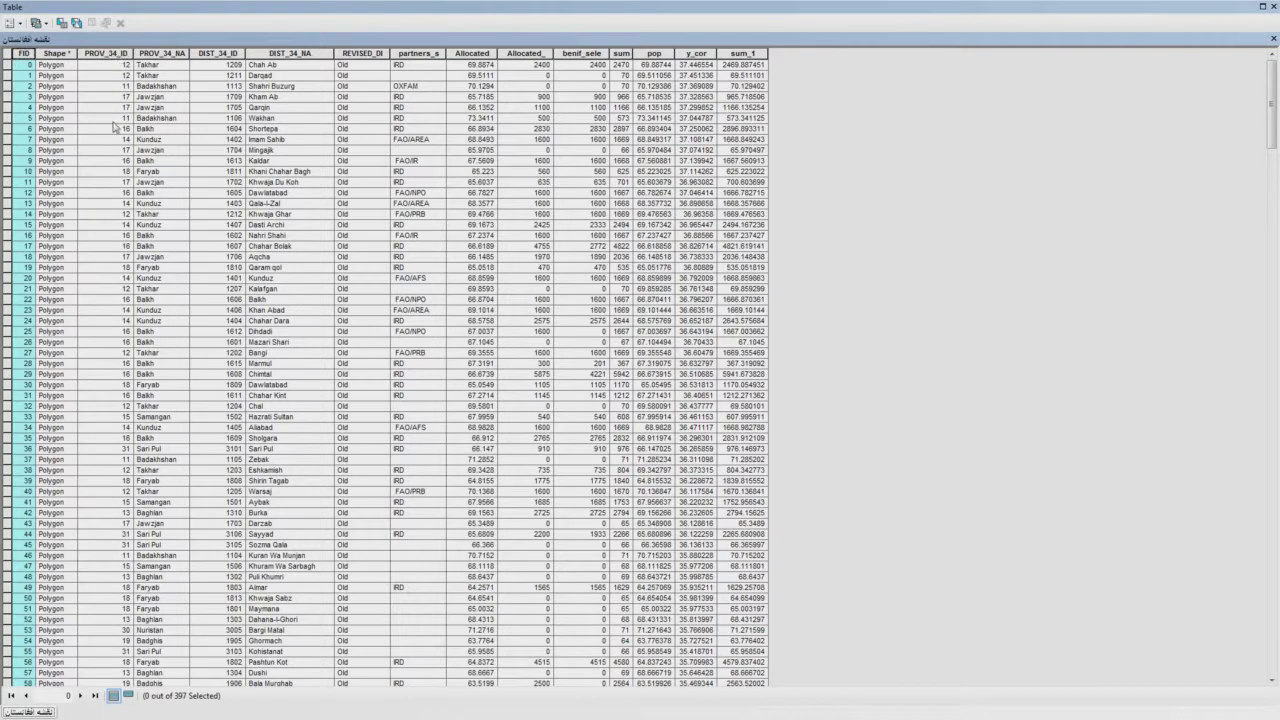
click(172, 54)
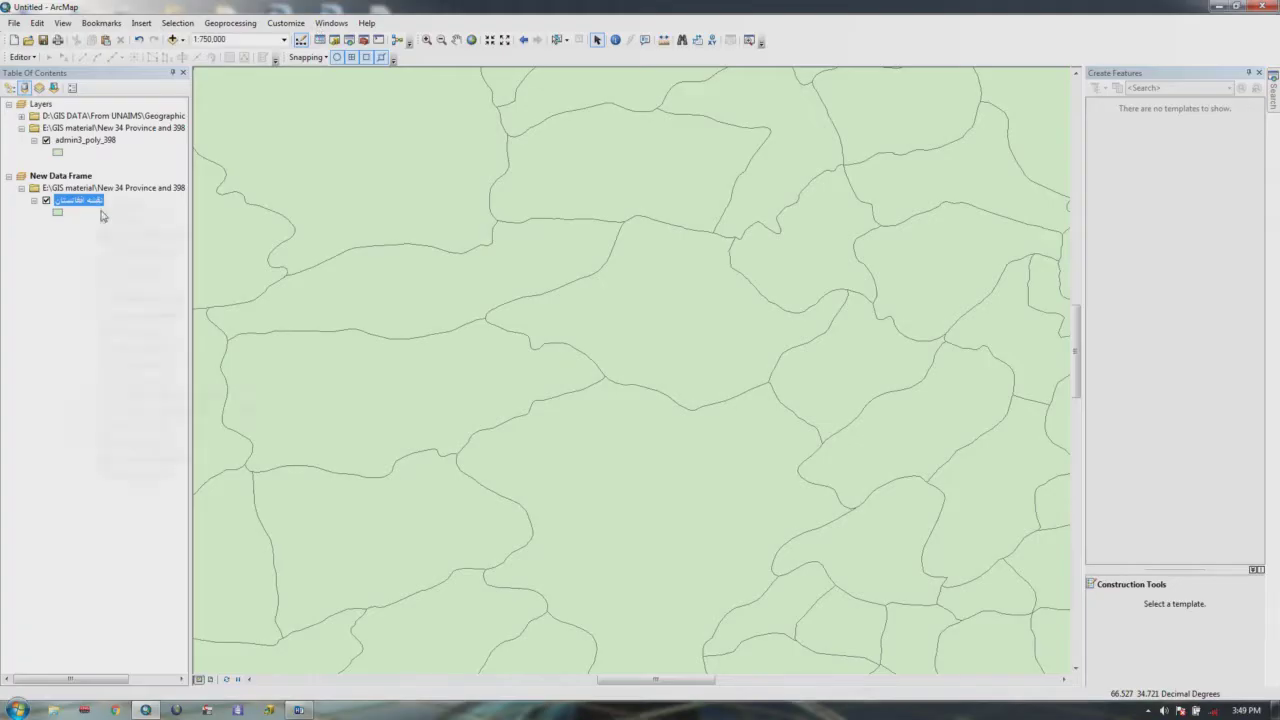
right_click(94, 200)
Step: Open the definition query's Query Builder and browse its field list
click(136, 476)
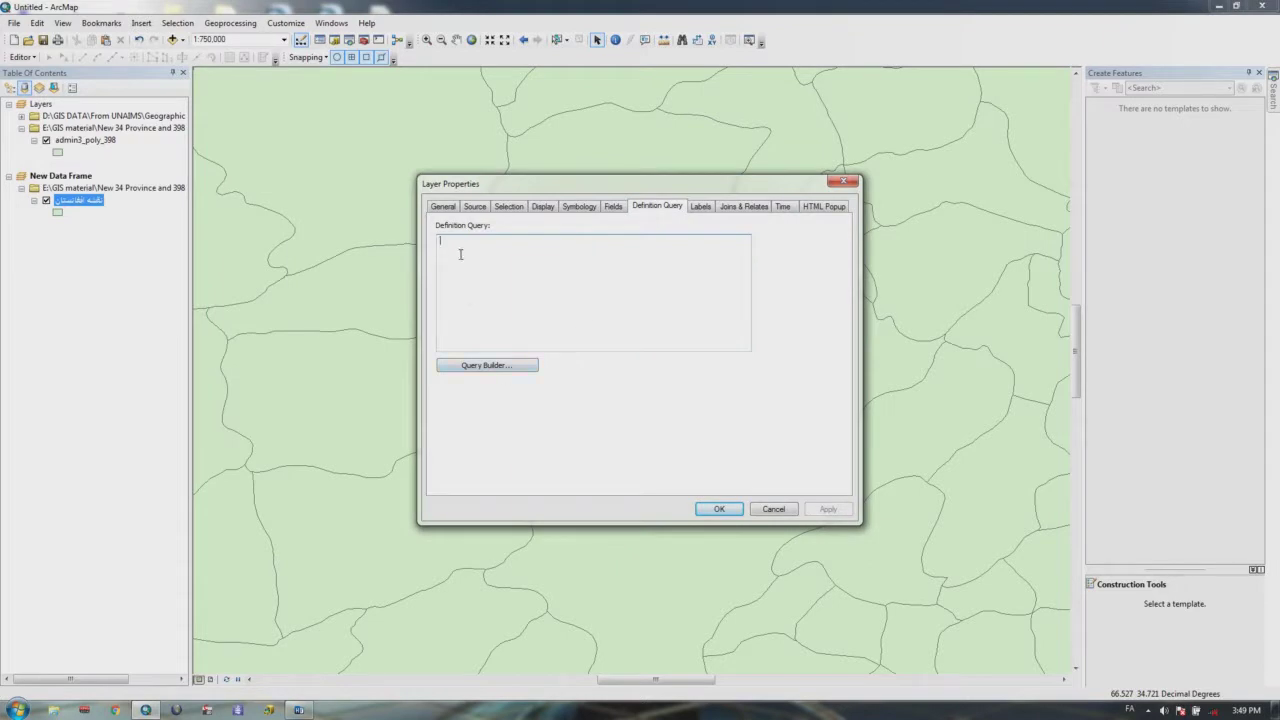
click(486, 365)
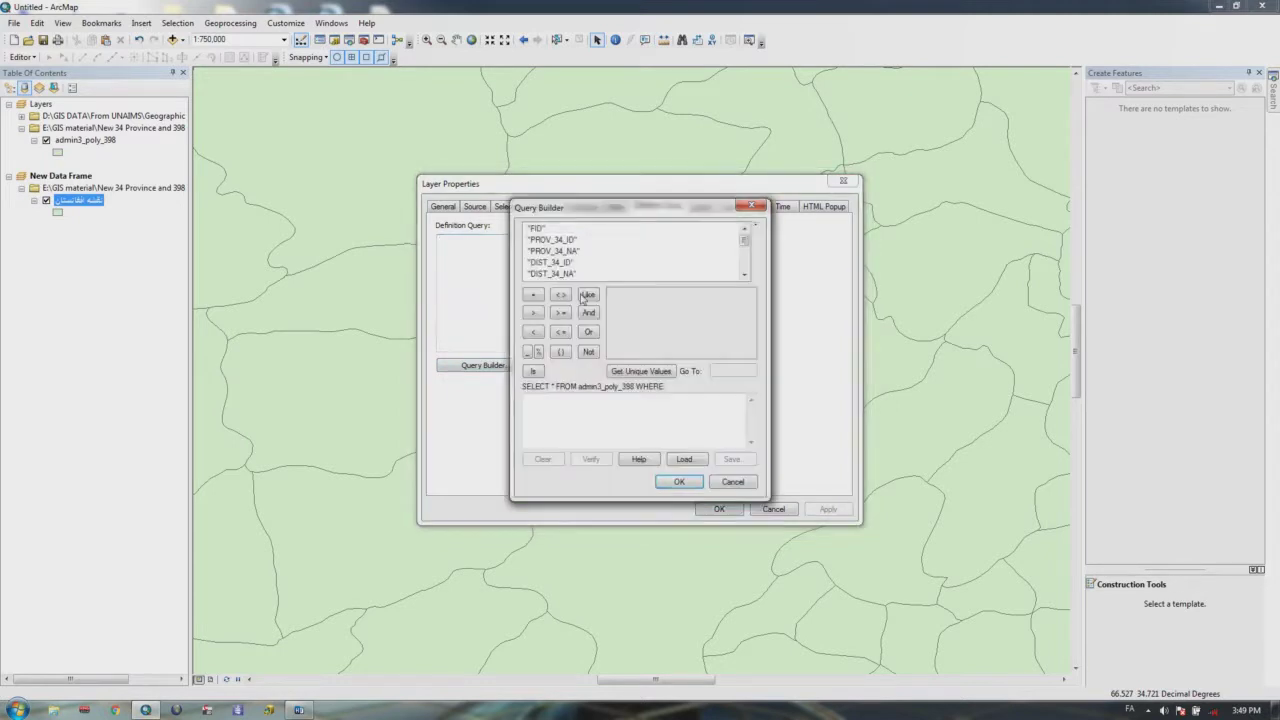
drag(744, 243, 736, 233)
click(540, 231)
drag(744, 241, 752, 273)
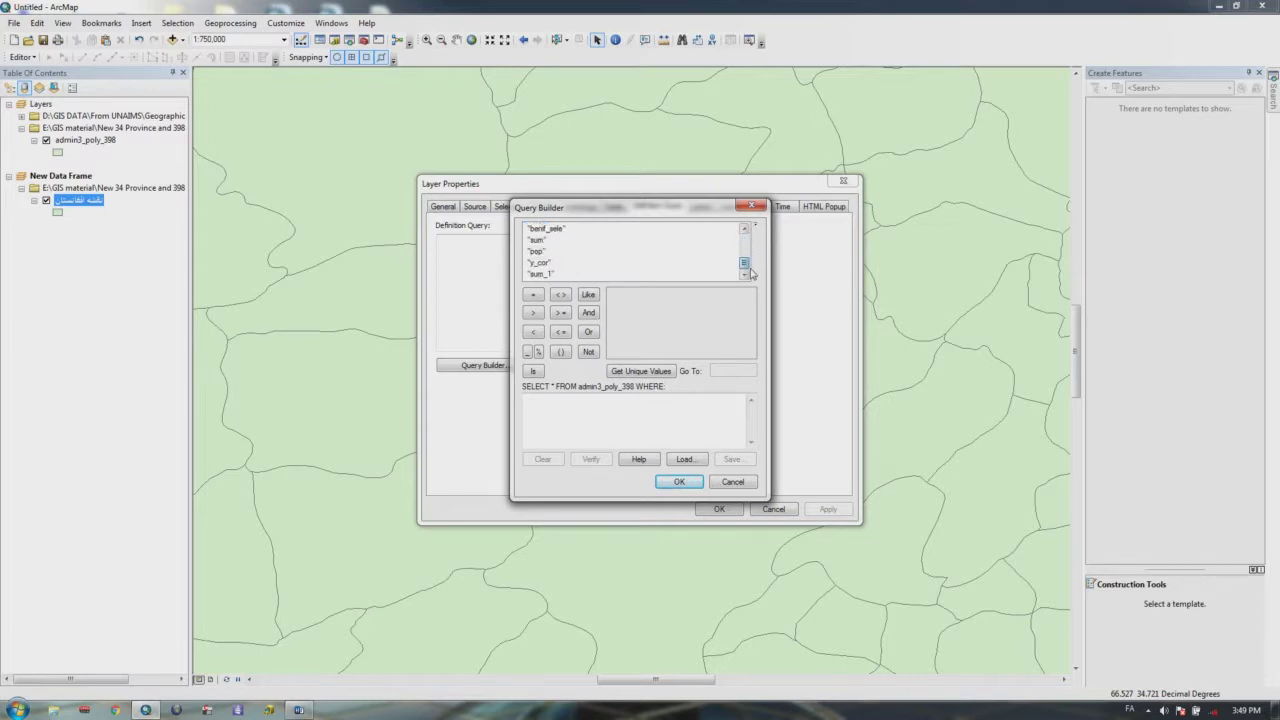
drag(752, 273, 743, 239)
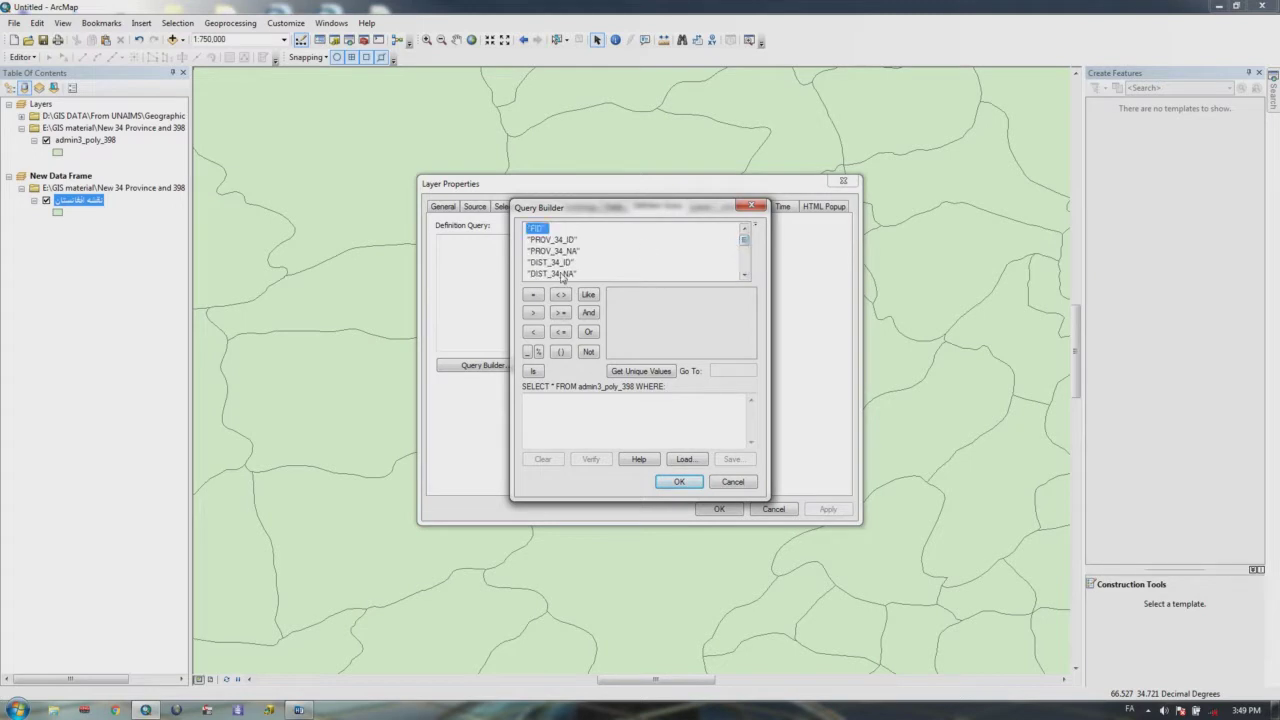
click(744, 274)
click(744, 274)
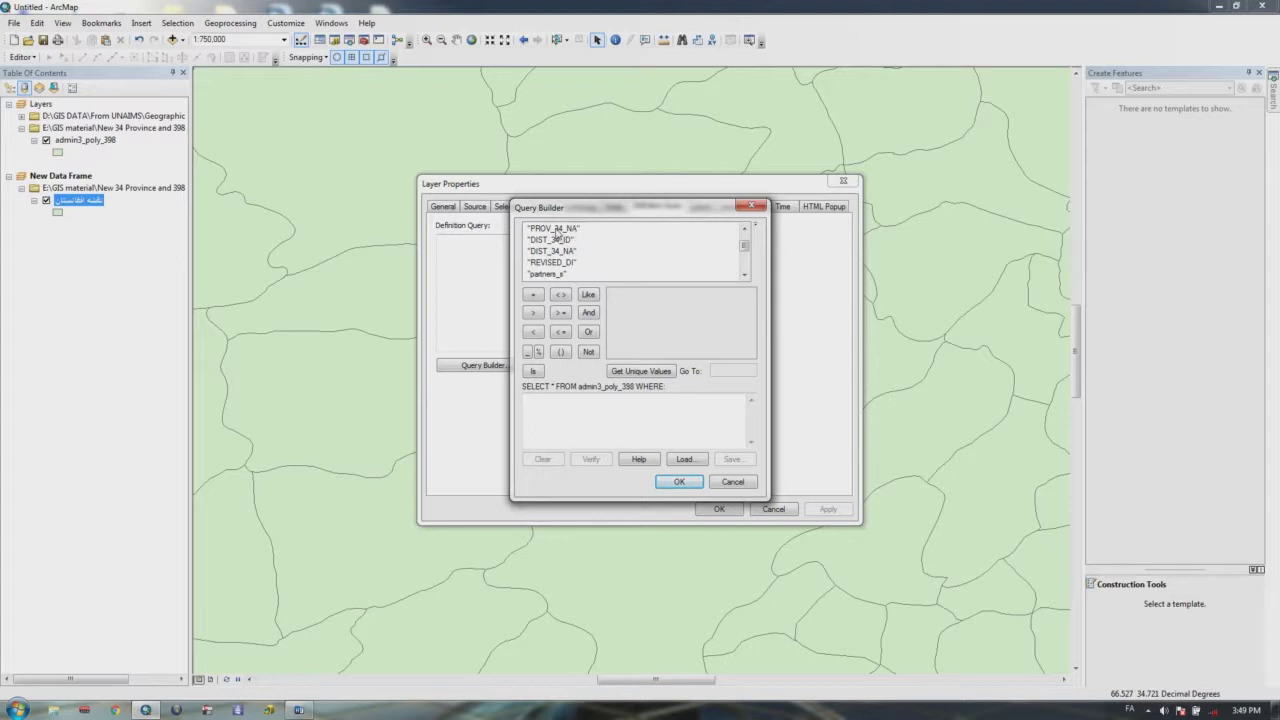
Step: Build the expression "PROV_34_NA" = 'Kabul' from the unique values list and accept it
double_click(555, 229)
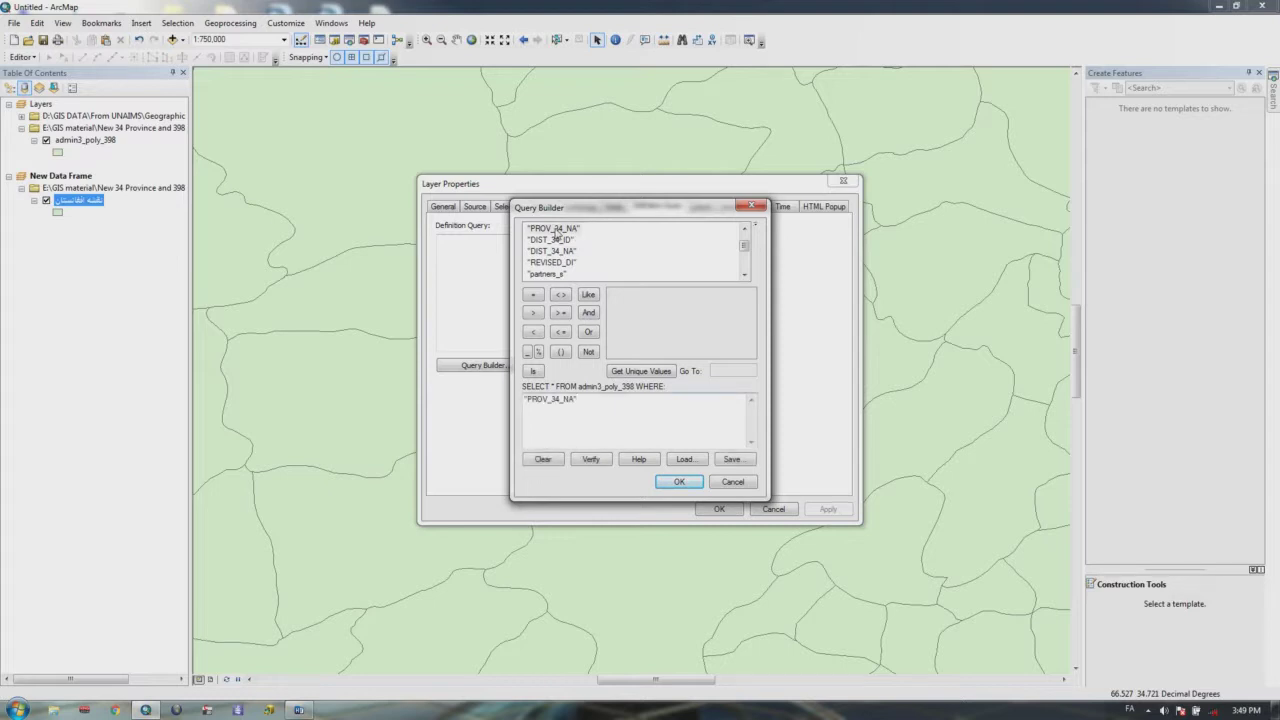
click(534, 297)
click(645, 373)
click(716, 371)
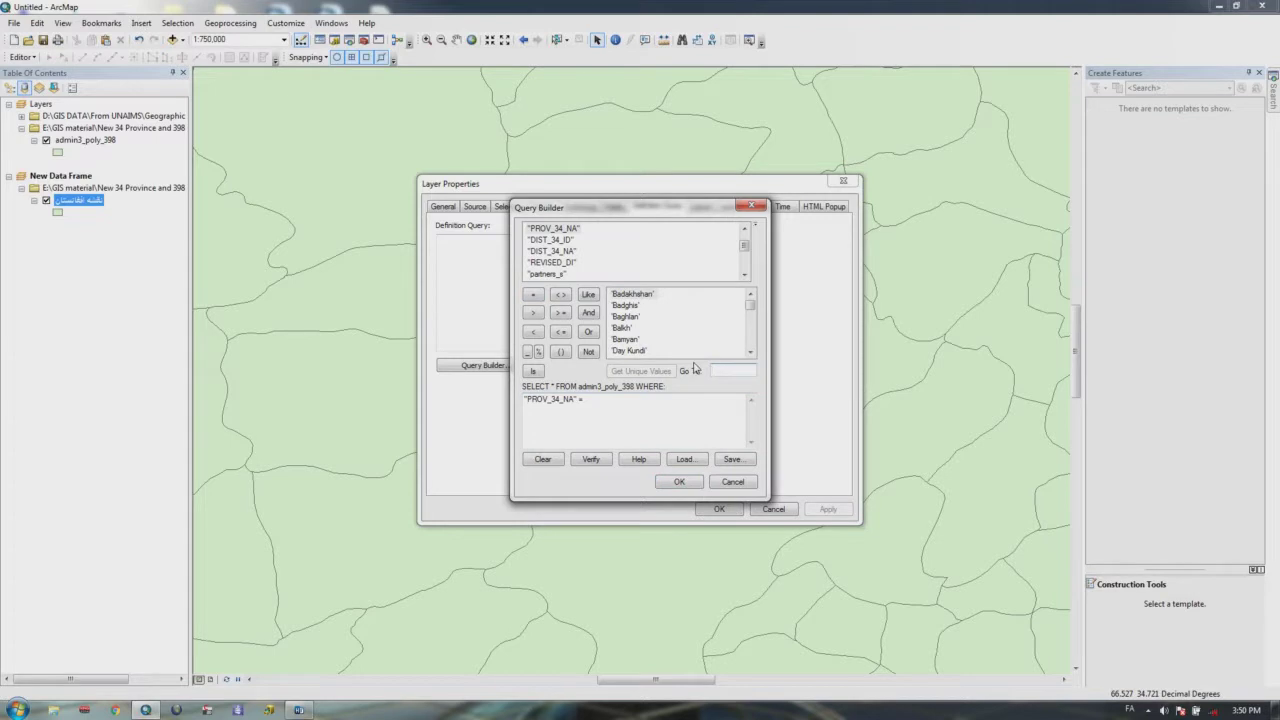
text(ذش)
key(BackSpace)
key(BackSpace)
key(alt+shift)
text(ka)
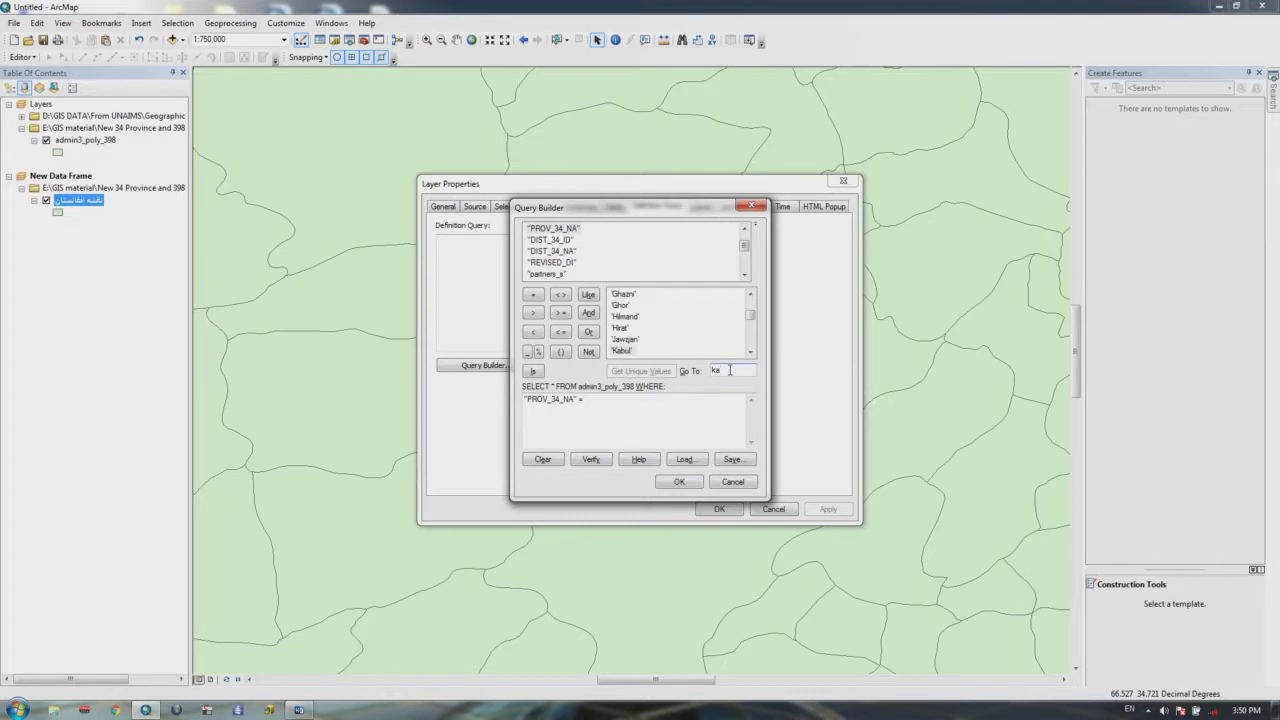
double_click(624, 351)
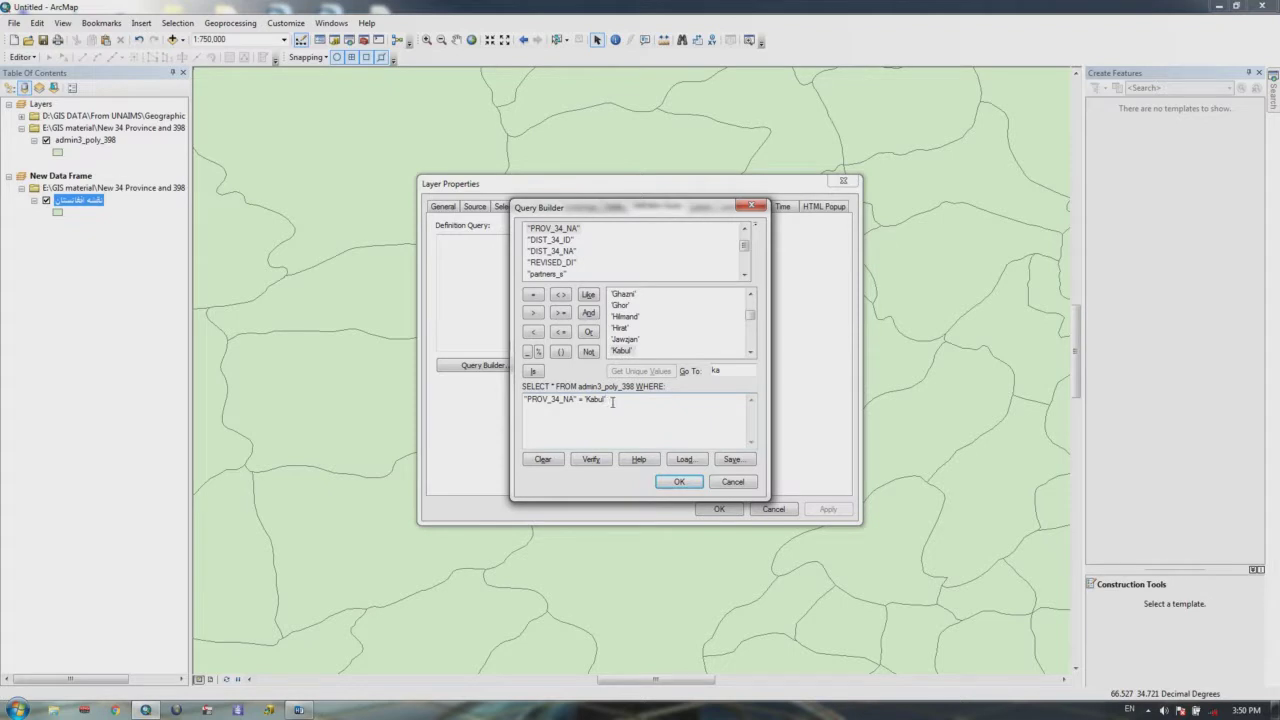
click(668, 481)
Step: Apply the Kabul filter, zoom to the filtered layer, then return to full extent
click(733, 513)
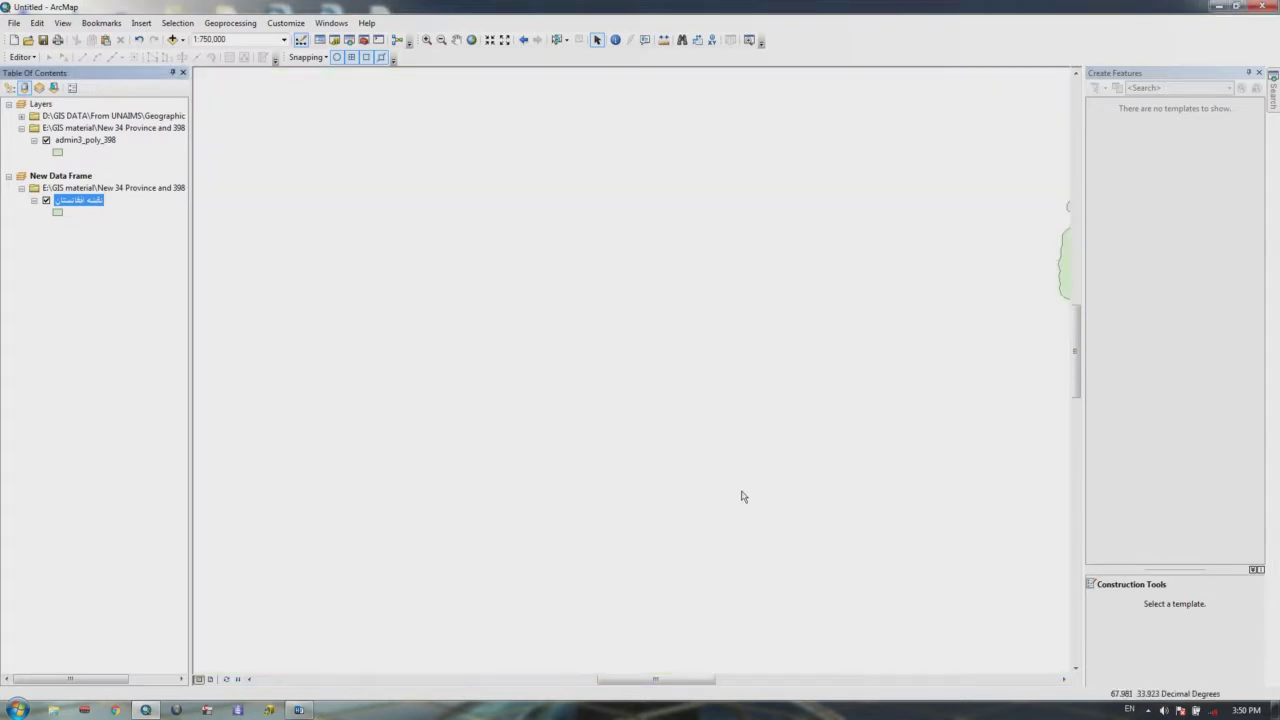
right_click(89, 204)
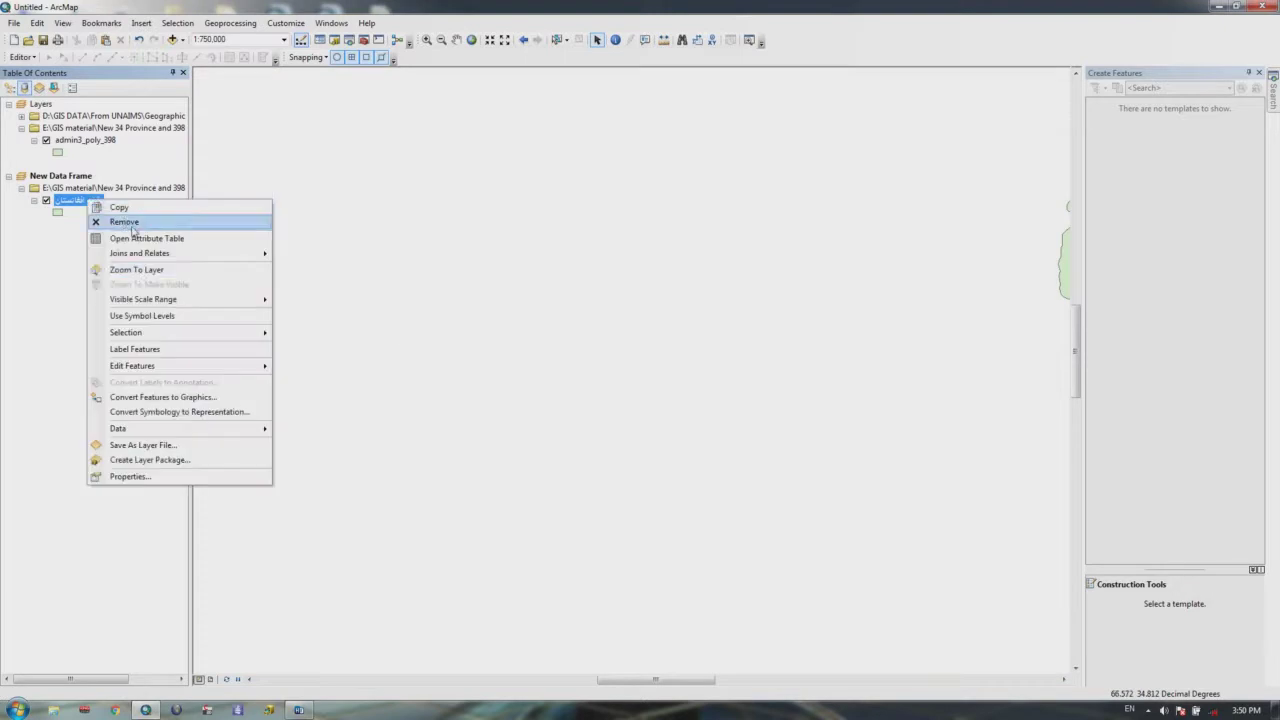
click(130, 264)
scroll(424, 291, up, 1)
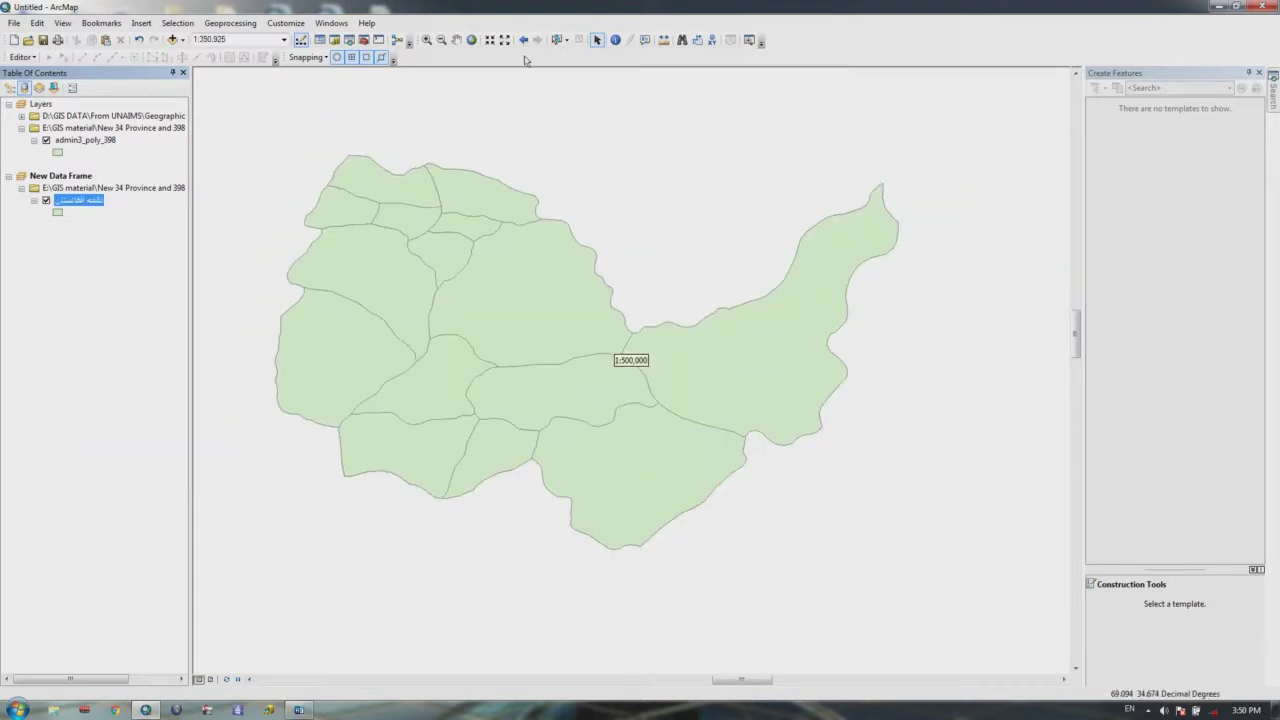
click(470, 40)
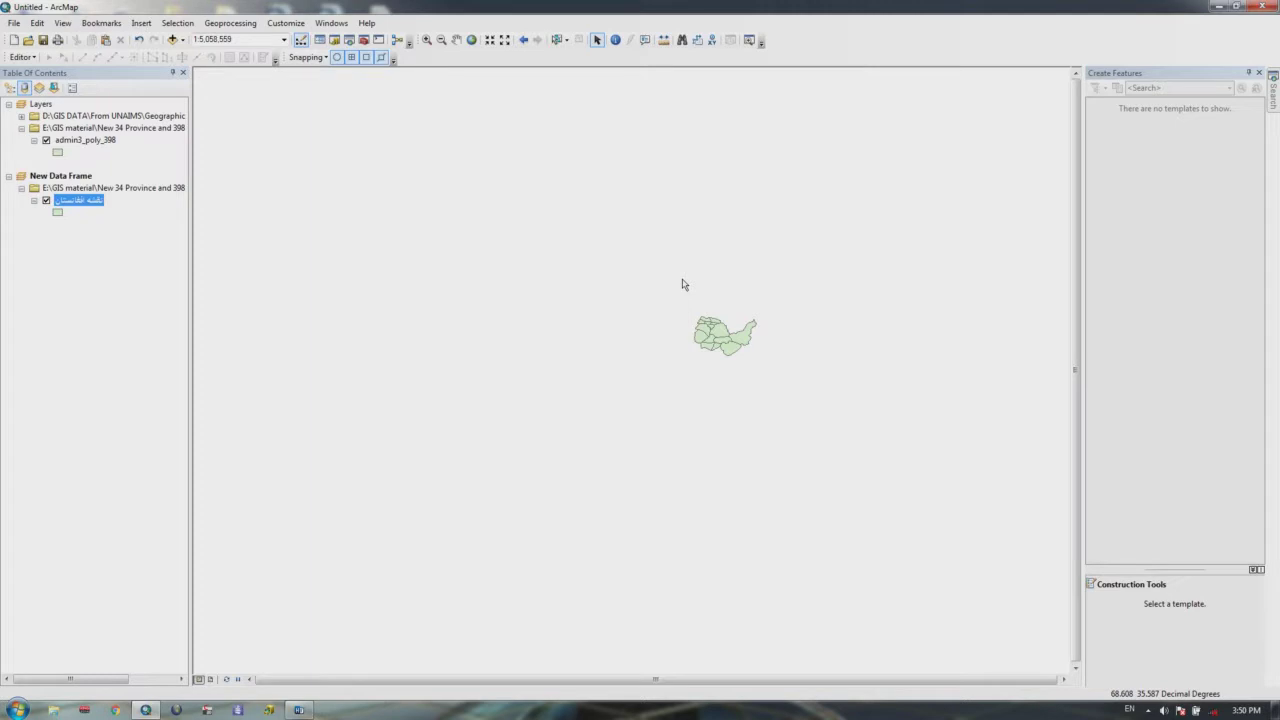
Step: Delete the existing Kabul definition query from the districts layer
right_click(77, 201)
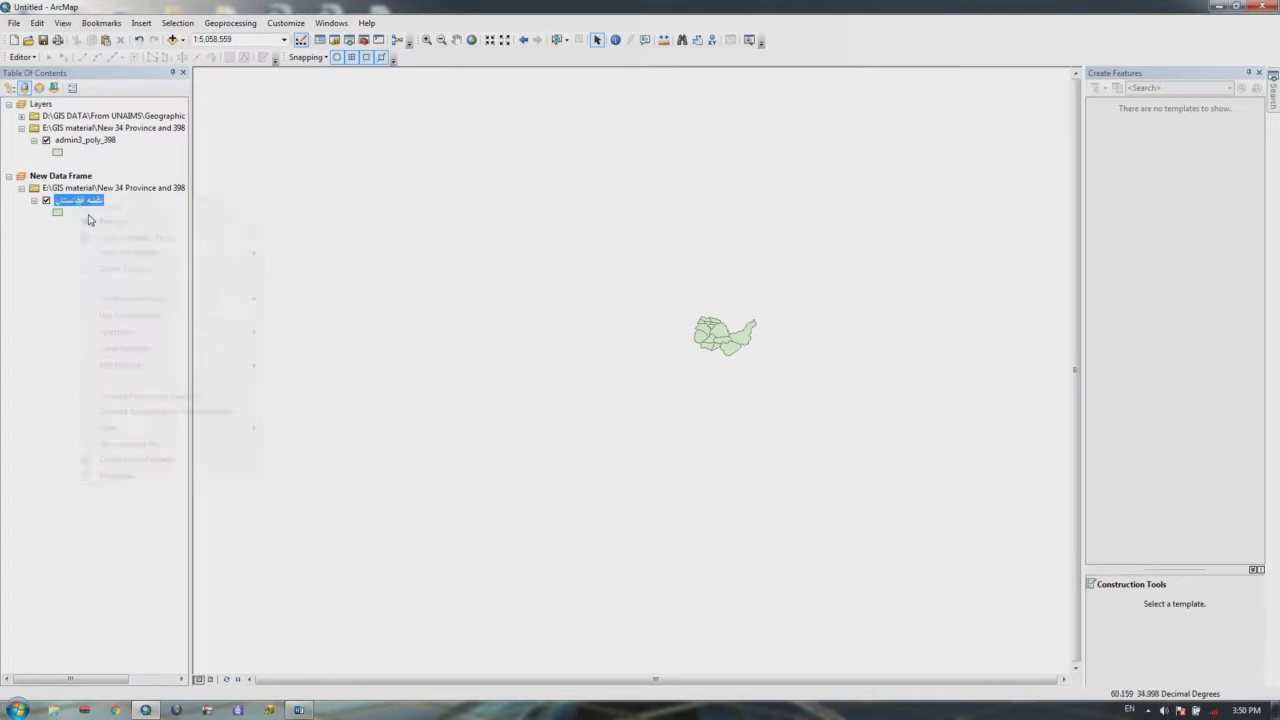
click(117, 476)
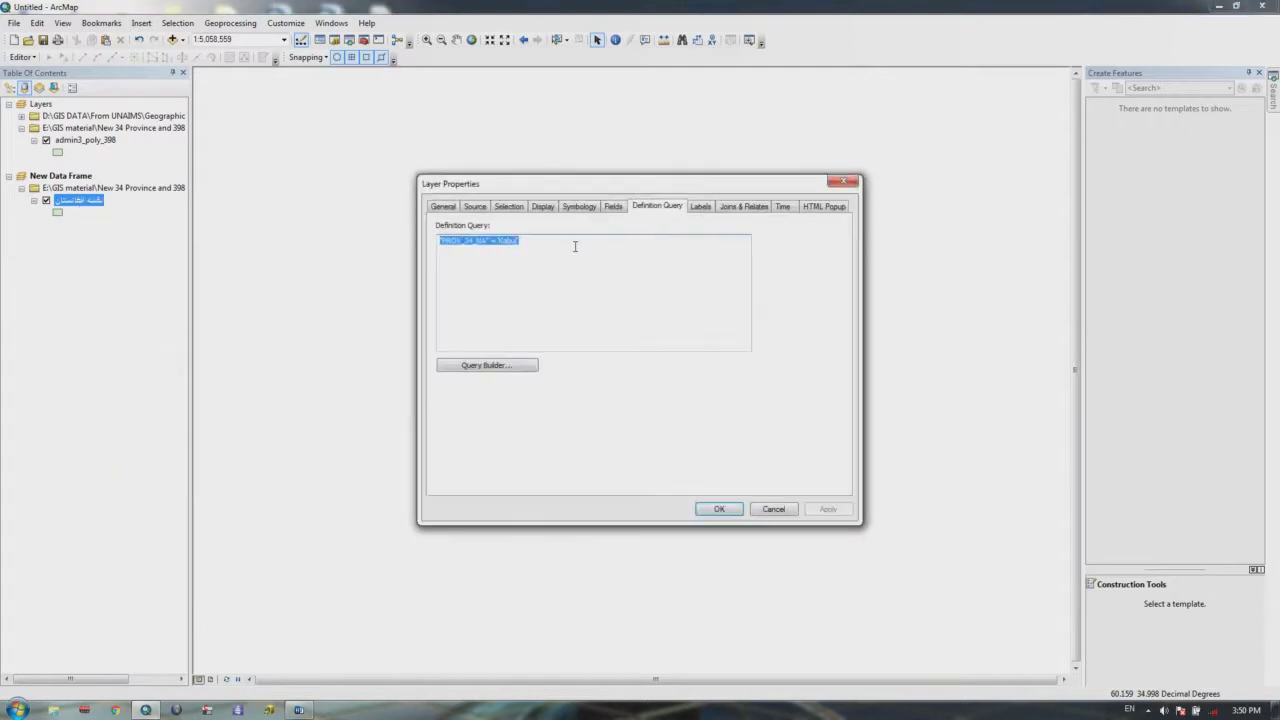
click(533, 246)
drag(520, 241, 430, 251)
key(Delete)
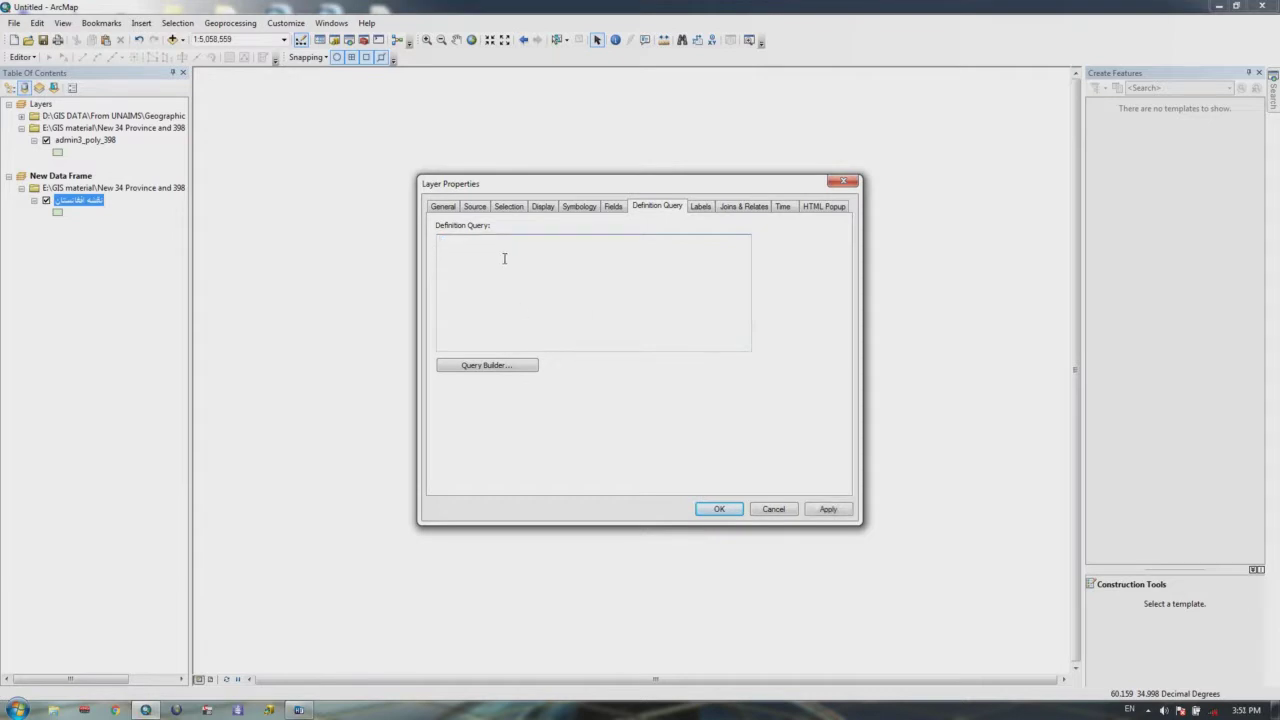
Step: Build the expression "DIST_34_NA" = 'Panjab' in Query Builder using the unique values list
click(503, 367)
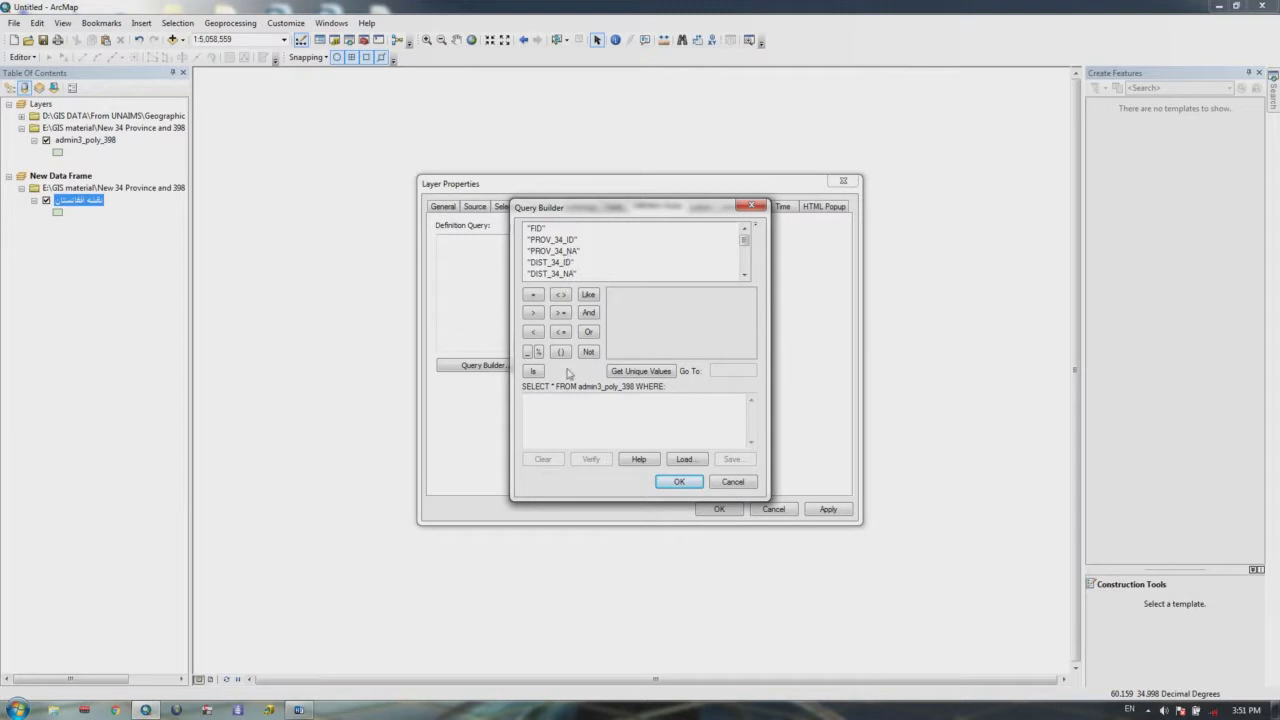
text(ssdsdsdsd)
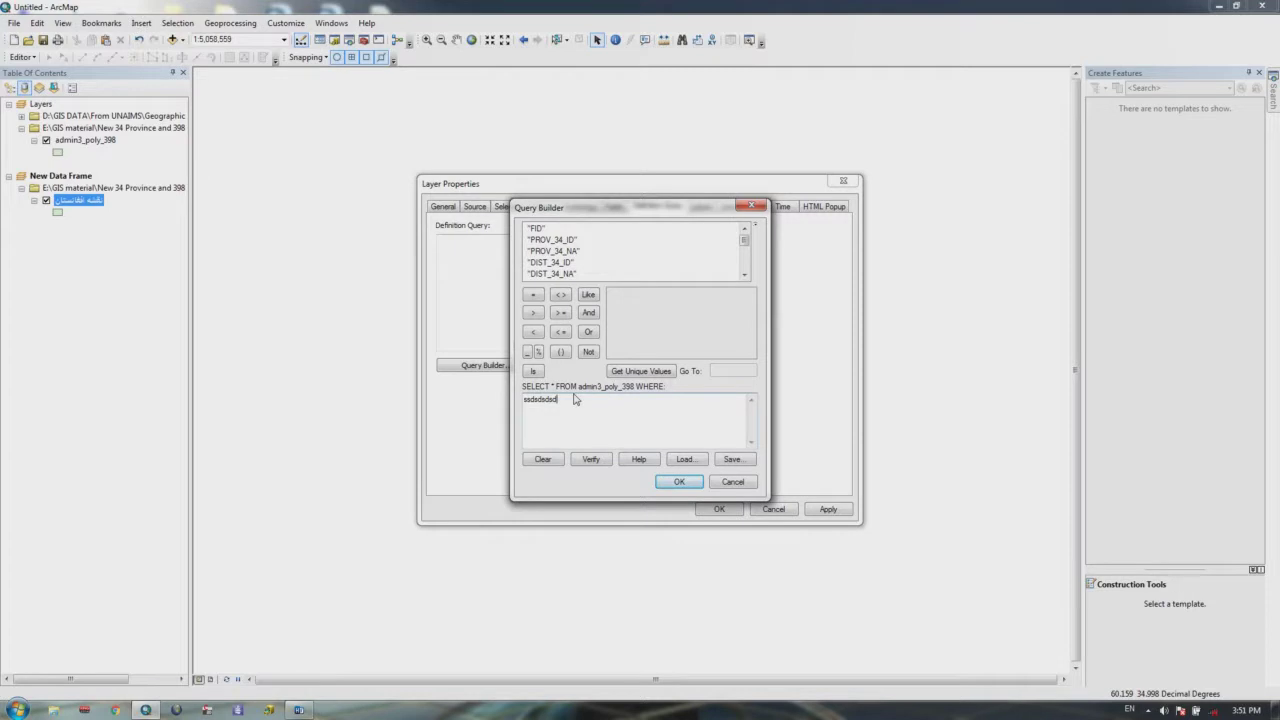
key(BackSpace)
key(BackSpace)
key(BackSpace)
key(BackSpace)
key(BackSpace)
key(BackSpace)
key(BackSpace)
key(BackSpace)
key(BackSpace)
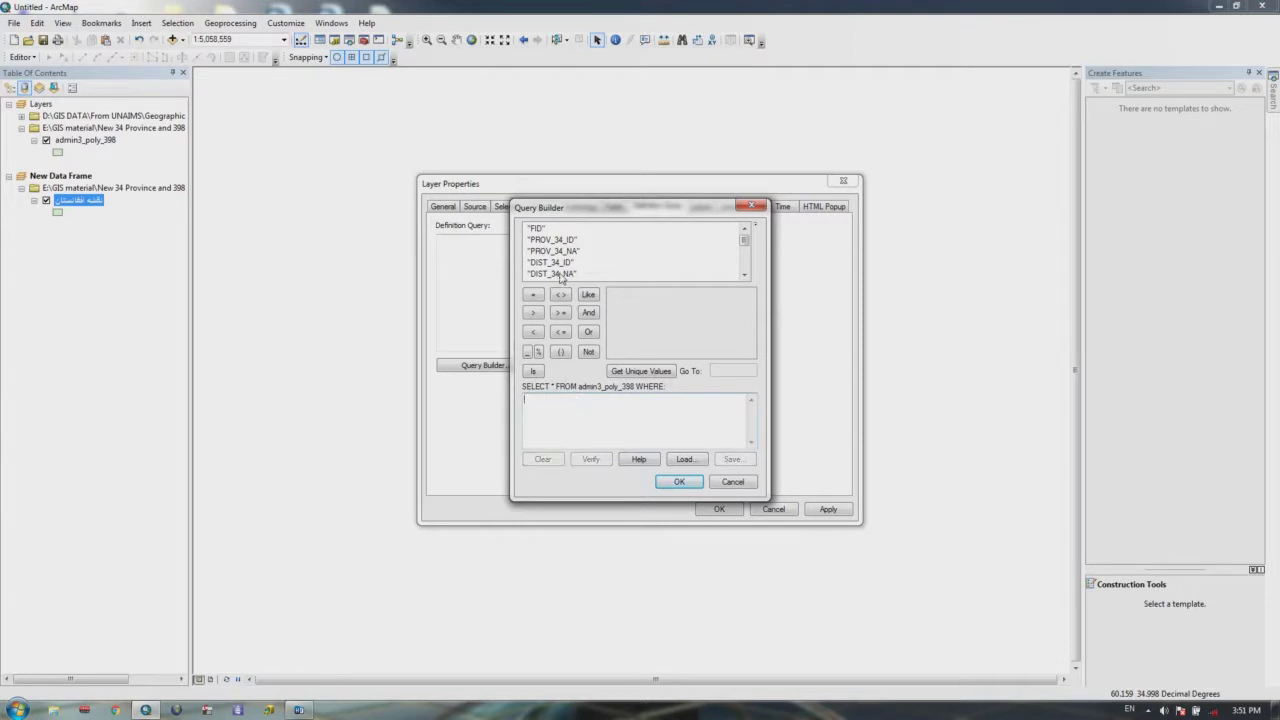
double_click(559, 274)
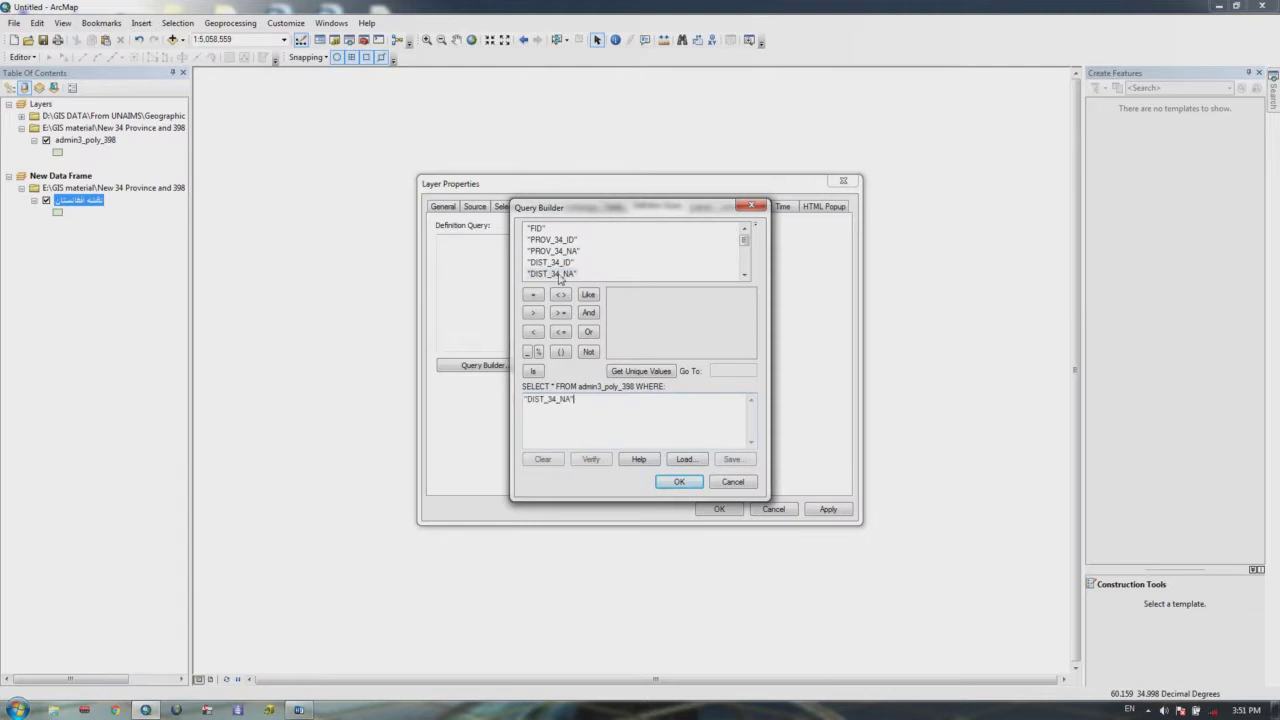
click(536, 296)
click(640, 371)
click(605, 406)
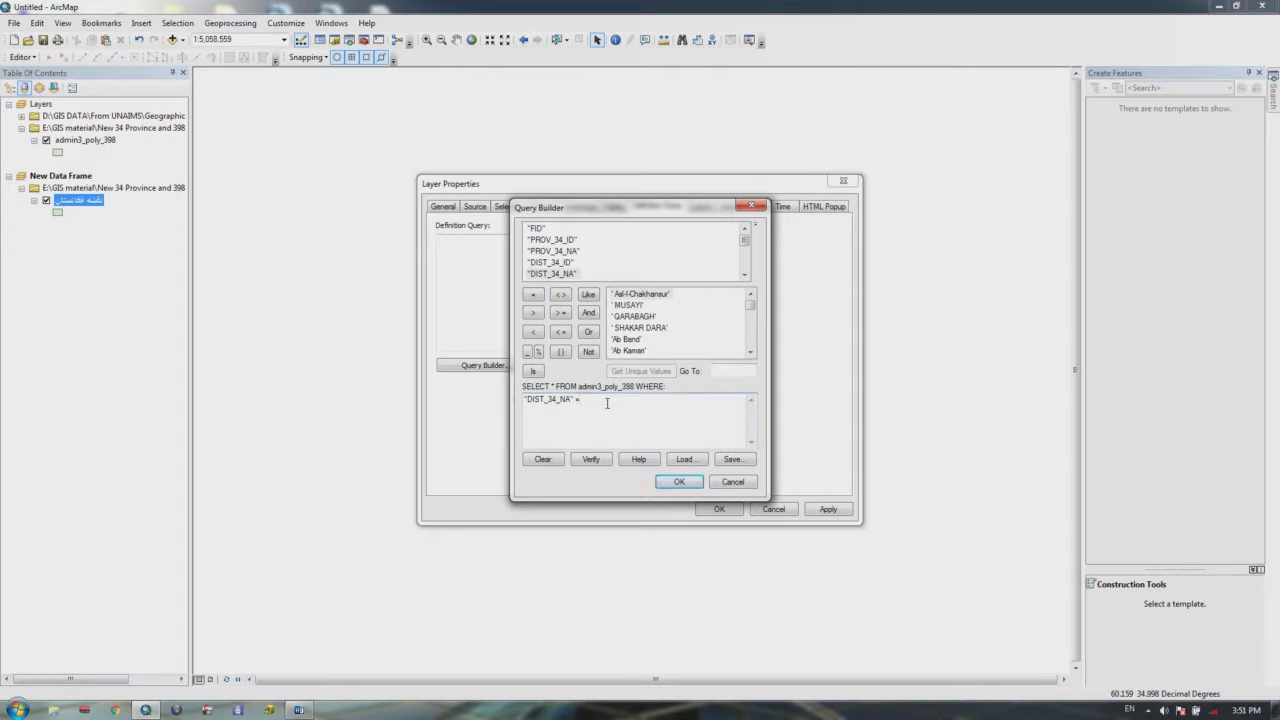
text(p)
key(BackSpace)
key(BackSpace)
key(BackSpace)
click(728, 371)
text(pa)
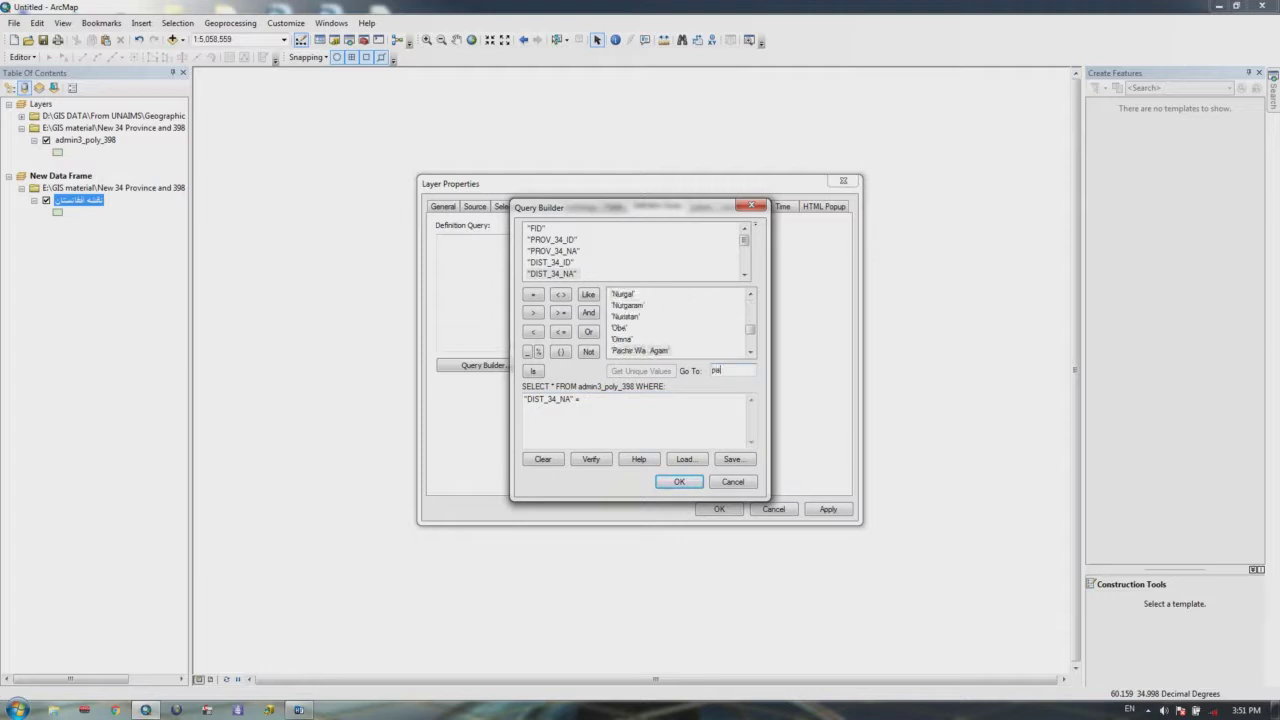
text(n)
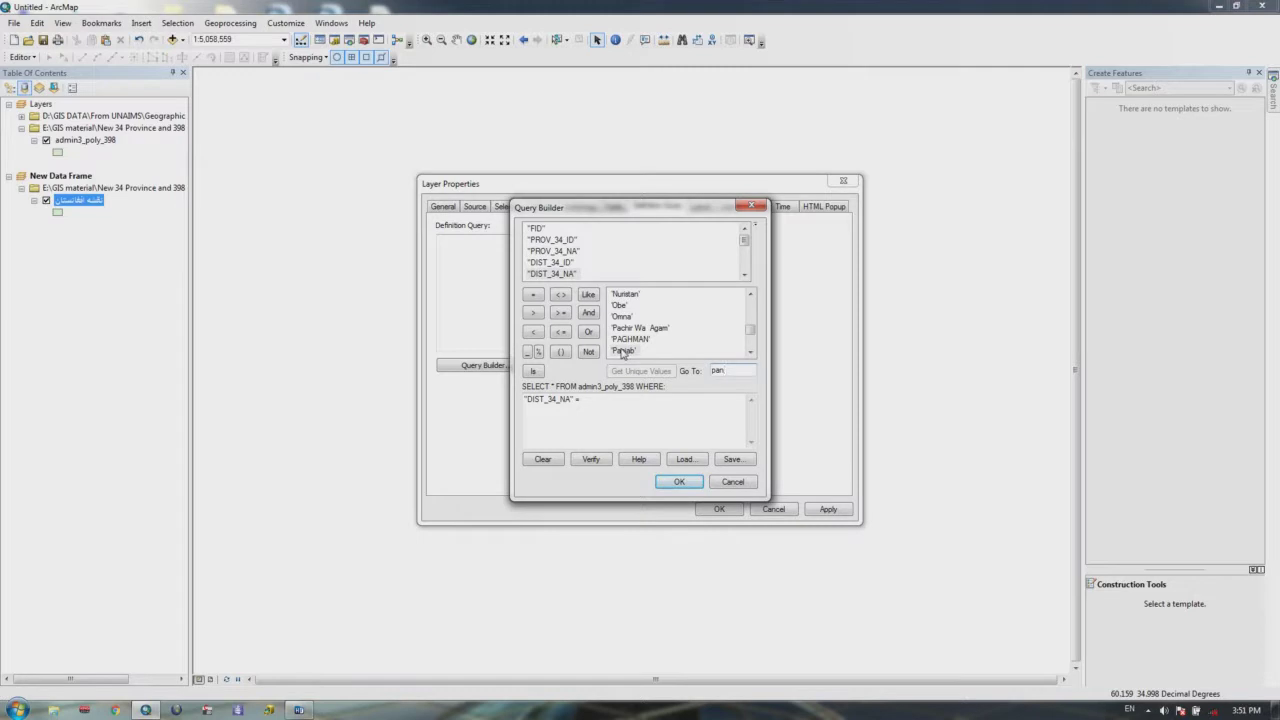
double_click(622, 351)
Step: Accept the Panjab expression as the layer's definition query and apply it to the map
drag(608, 400, 567, 401)
click(606, 400)
drag(636, 399, 520, 409)
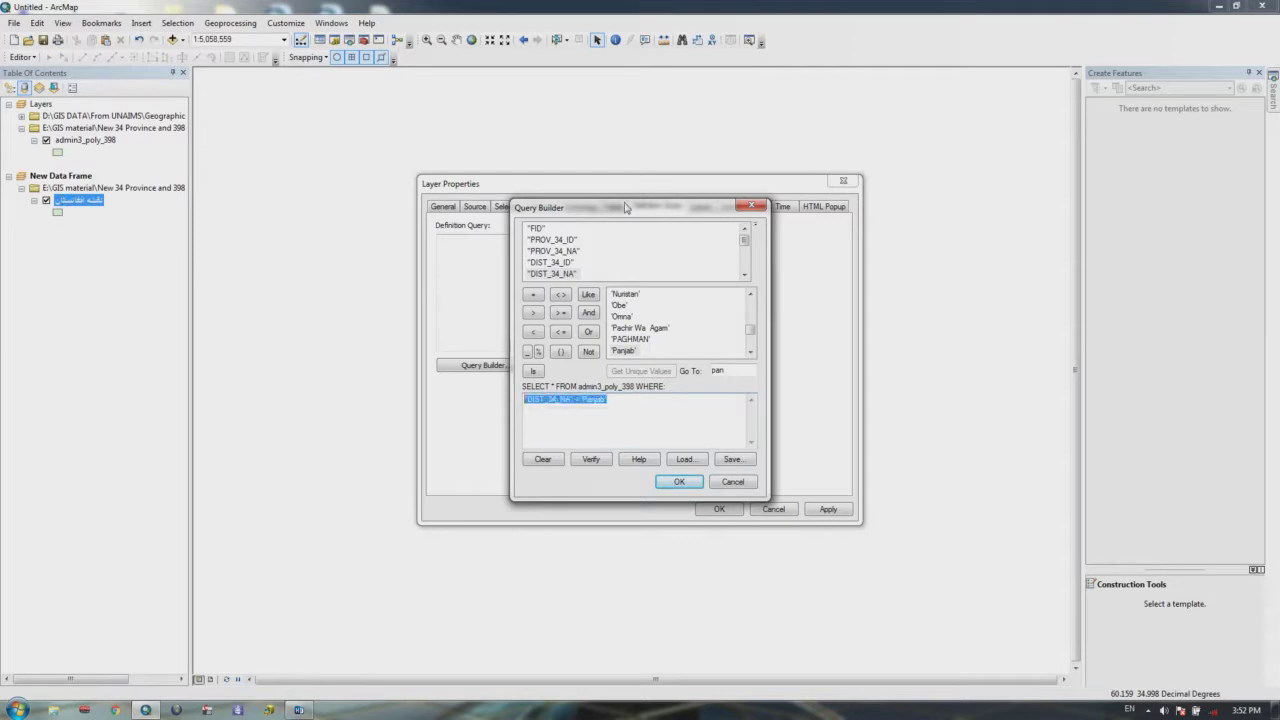
drag(628, 207, 895, 216)
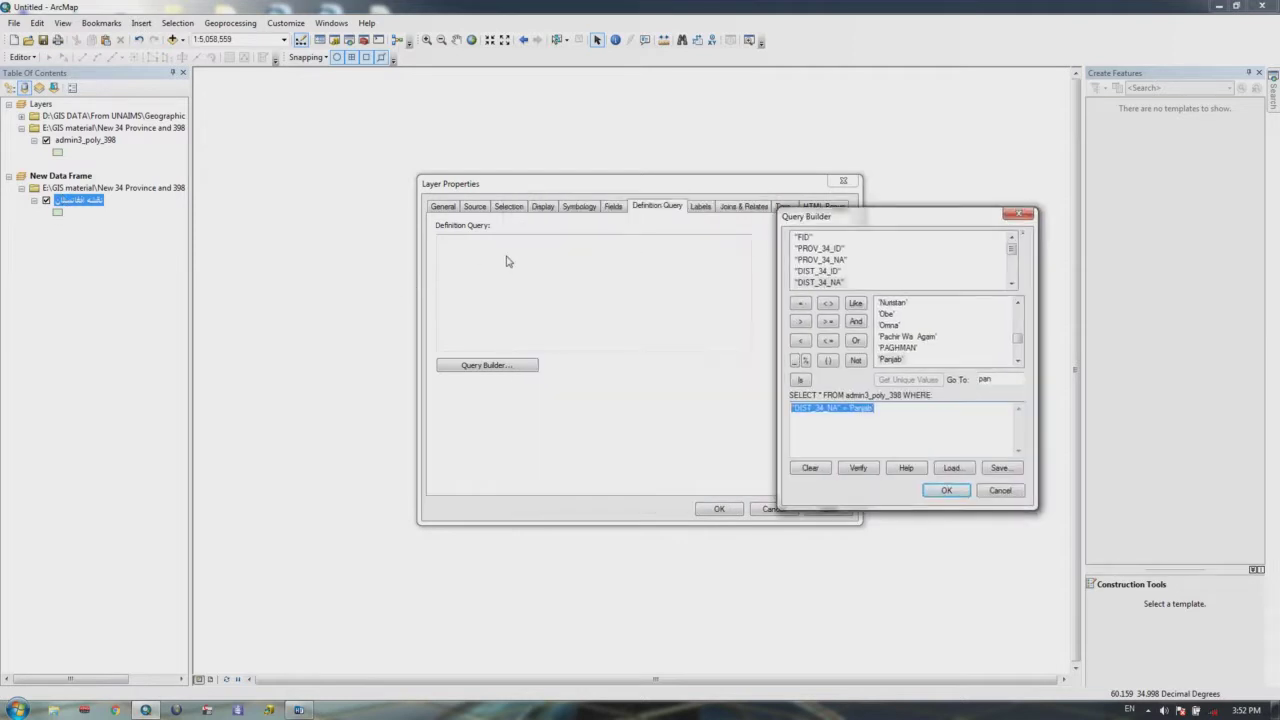
drag(870, 222, 625, 146)
click(704, 414)
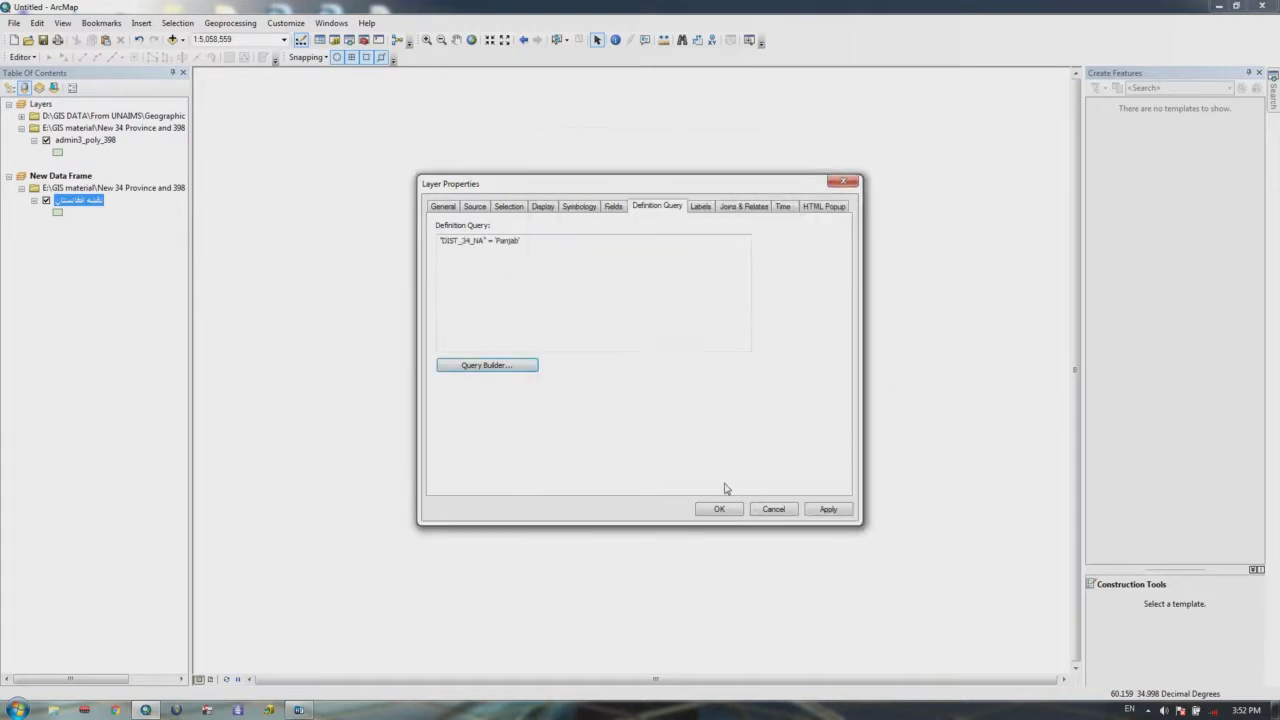
click(720, 510)
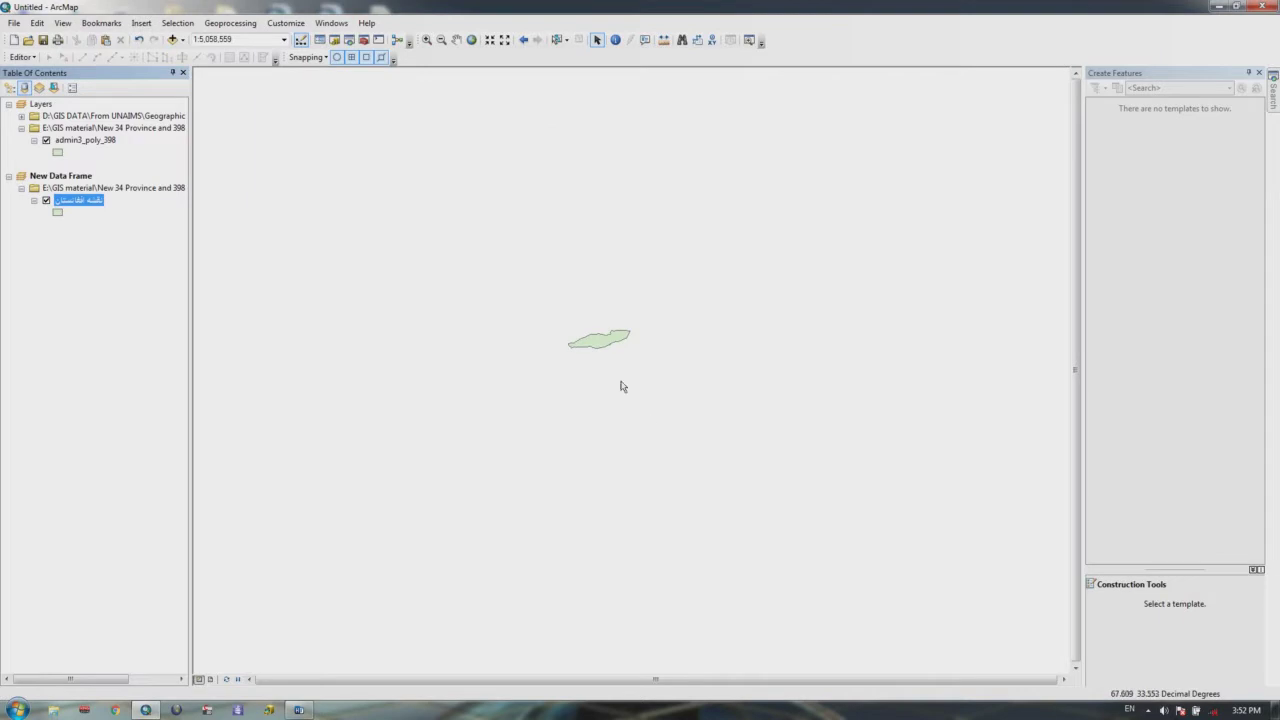
scroll(669, 302, down, 2)
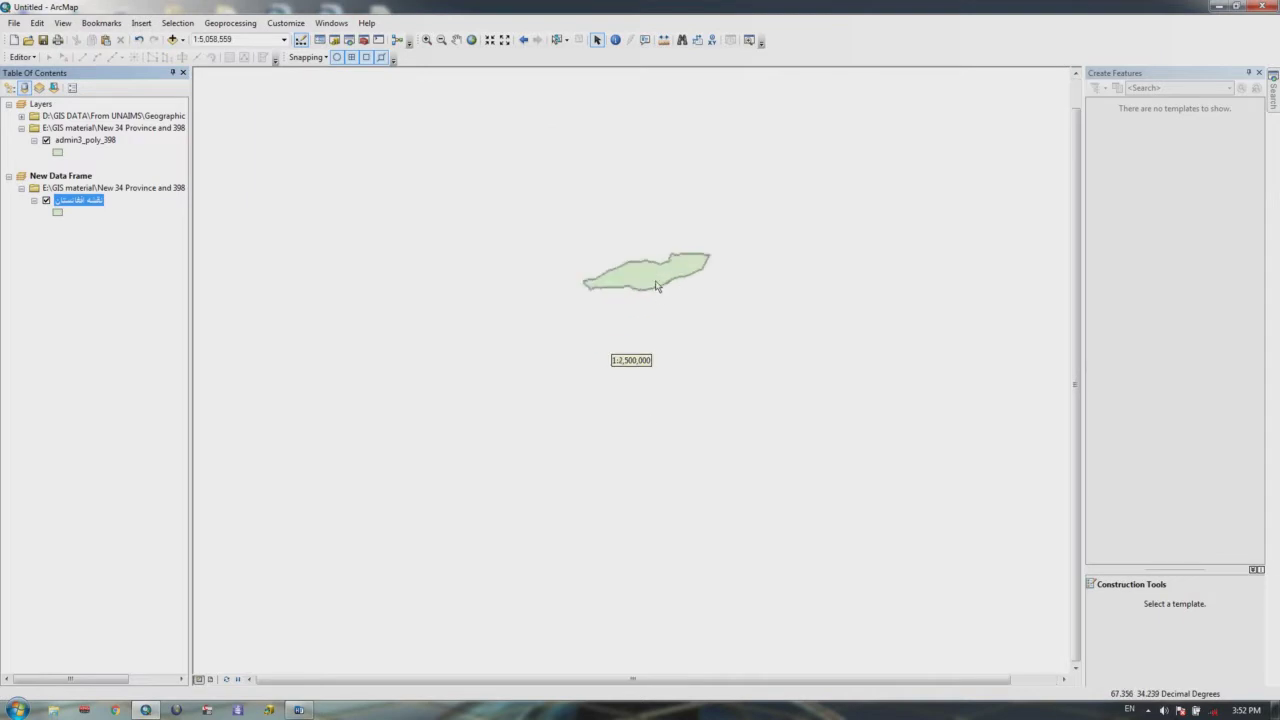
right_click(66, 200)
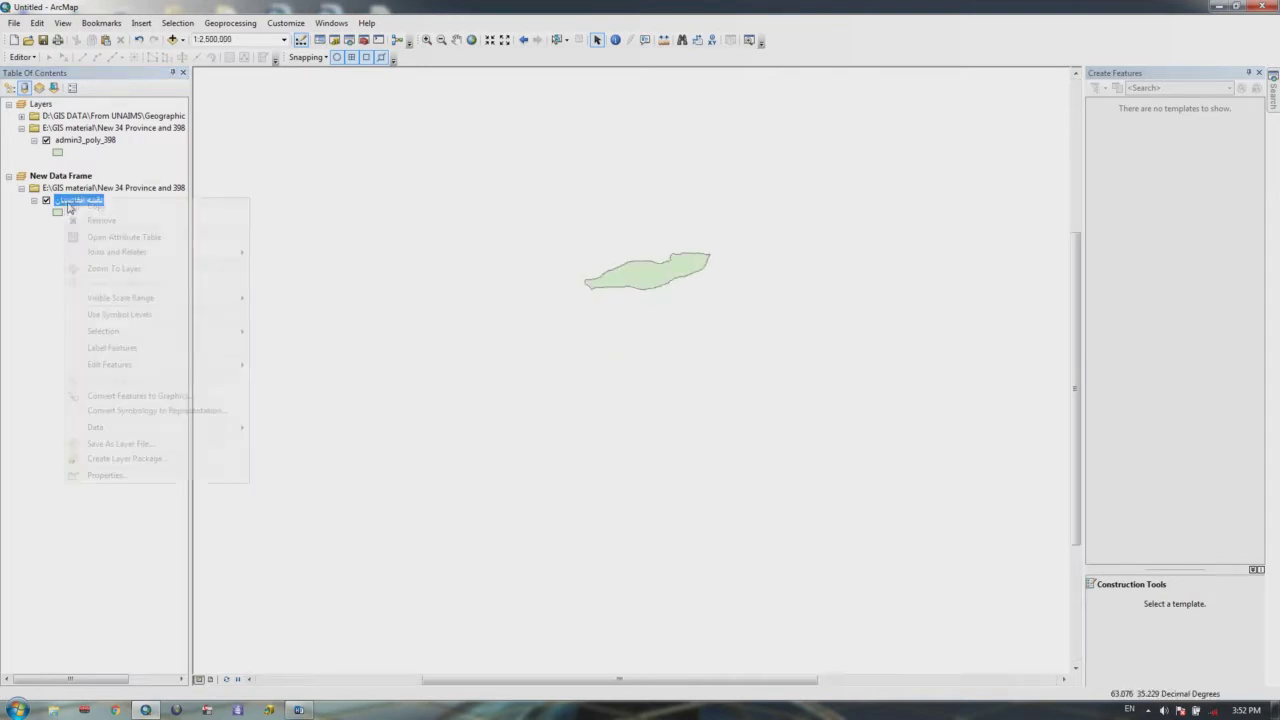
Step: Turn on the districts layer's labels and set the label field to DIST_34_ID
click(117, 350)
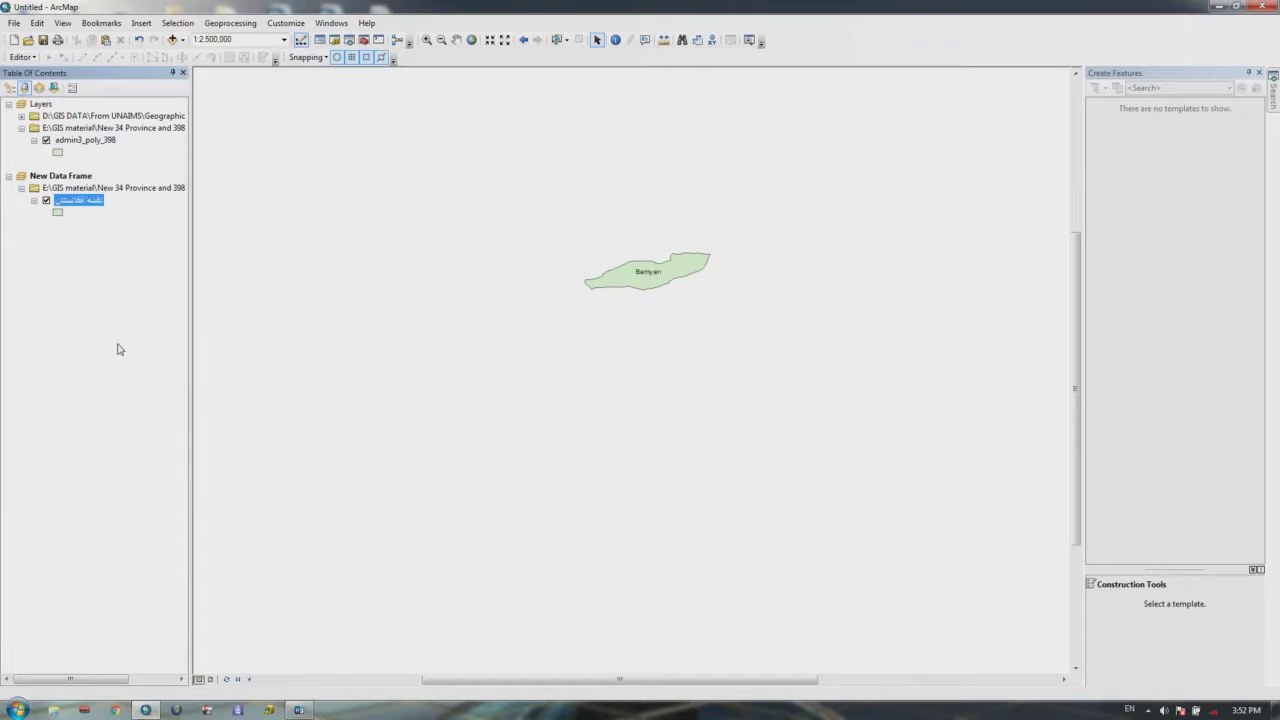
scroll(650, 285, down, 3)
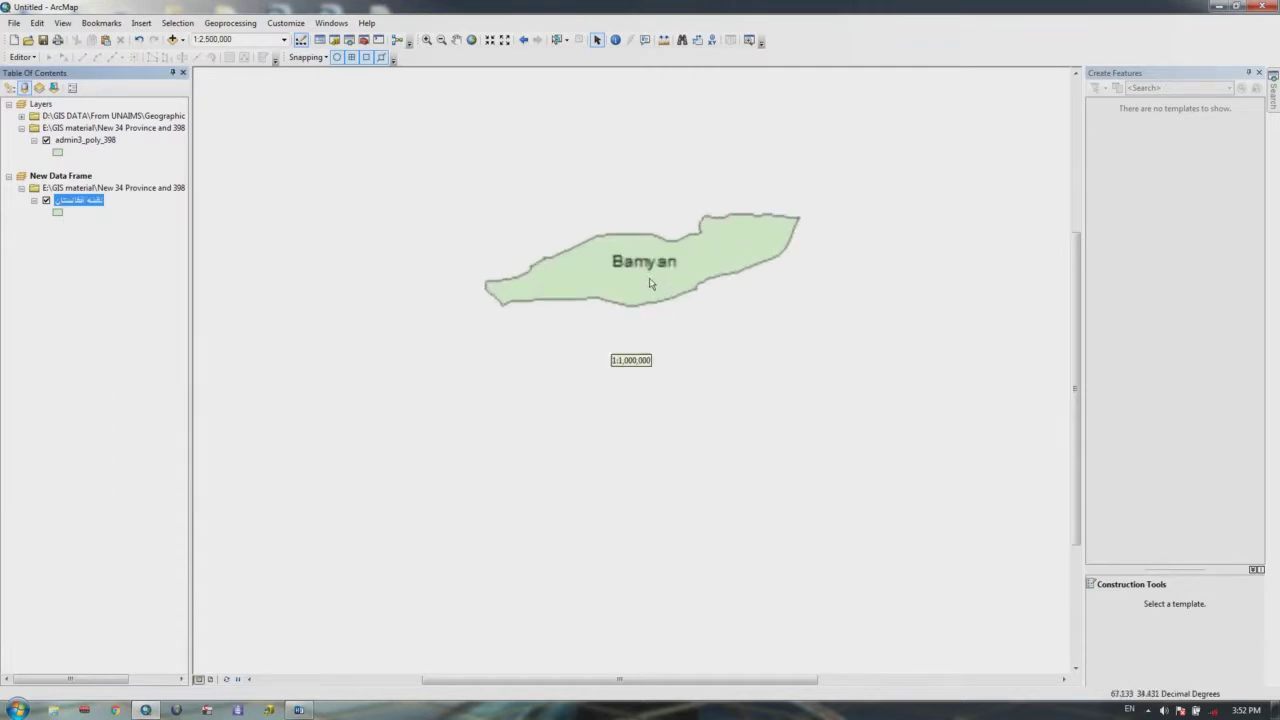
right_click(66, 201)
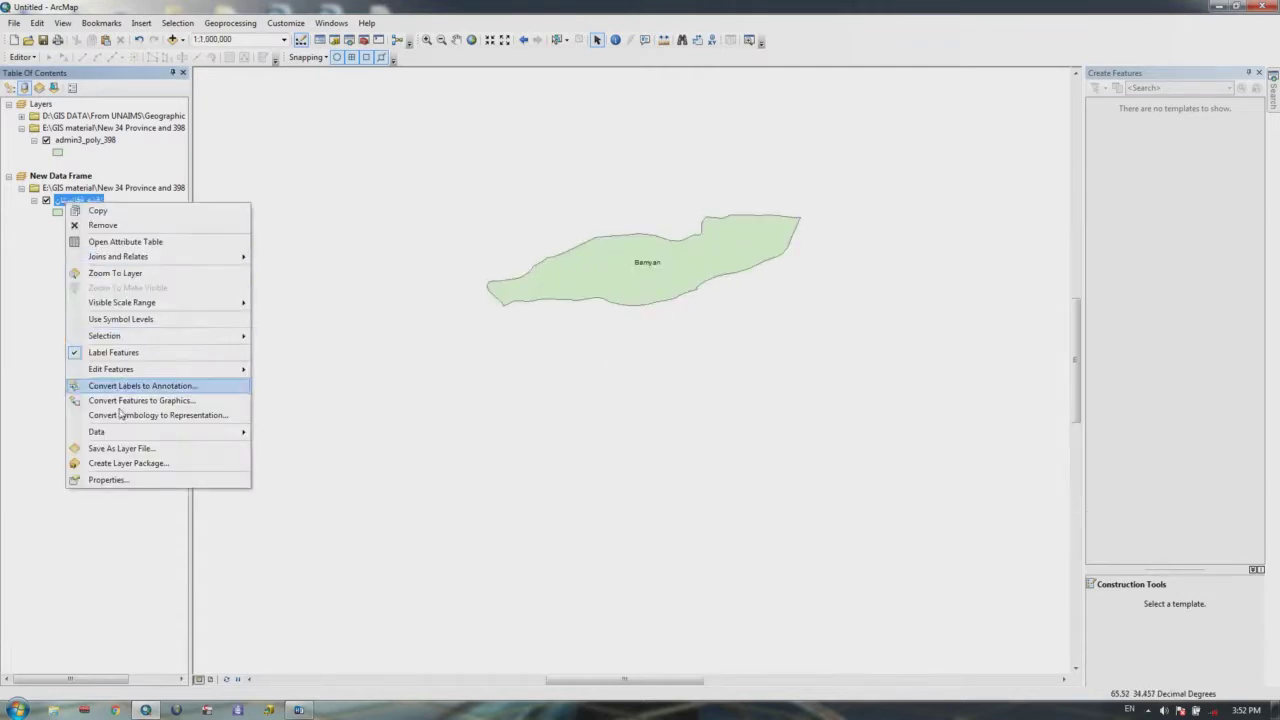
click(105, 477)
click(701, 208)
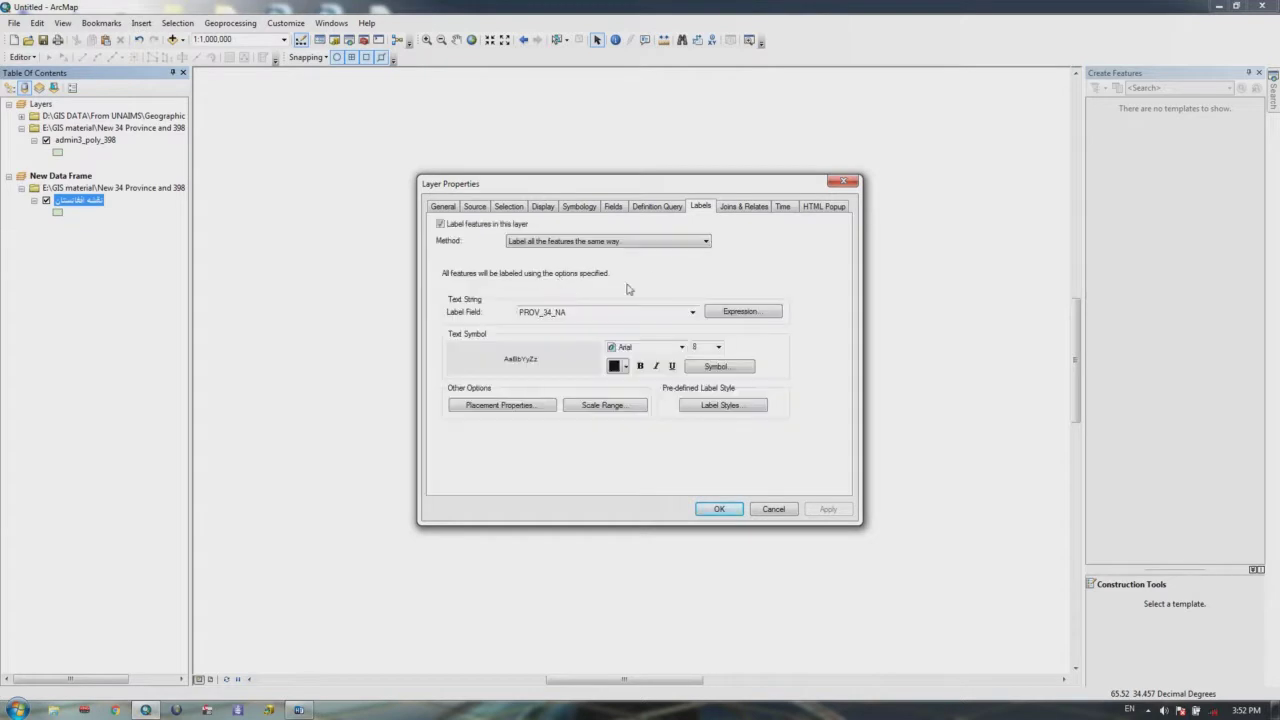
click(691, 313)
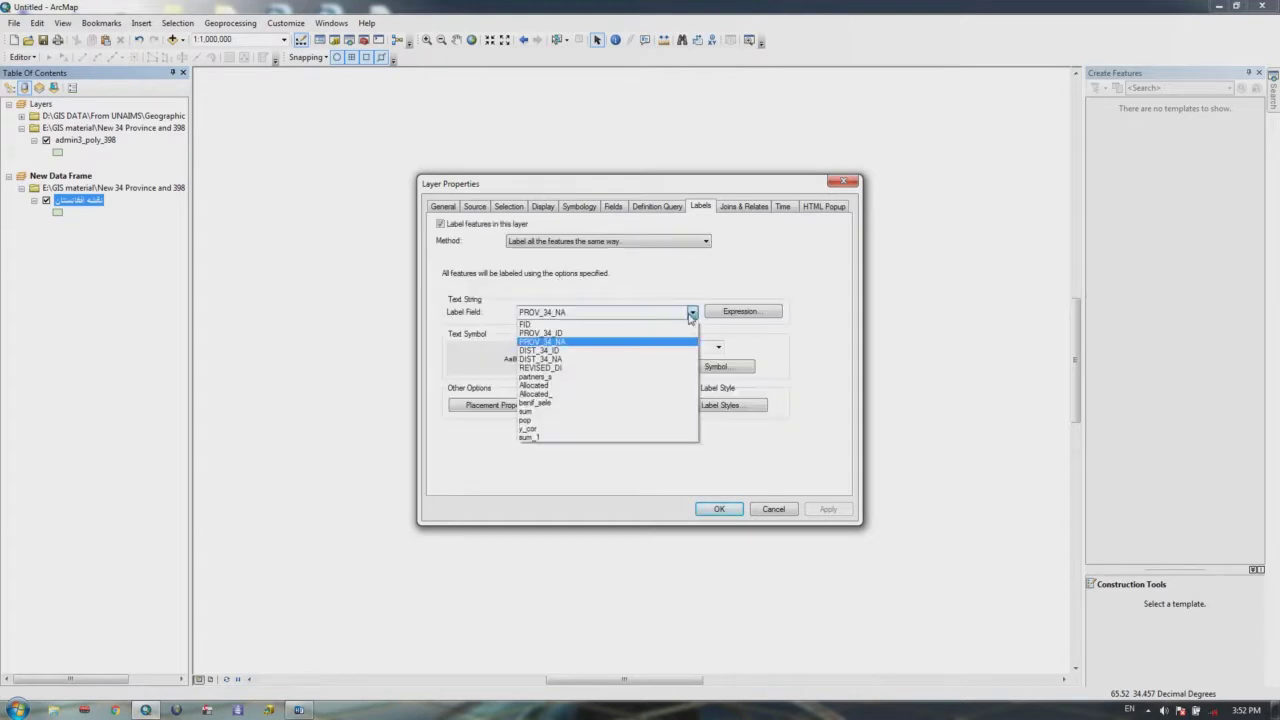
click(560, 351)
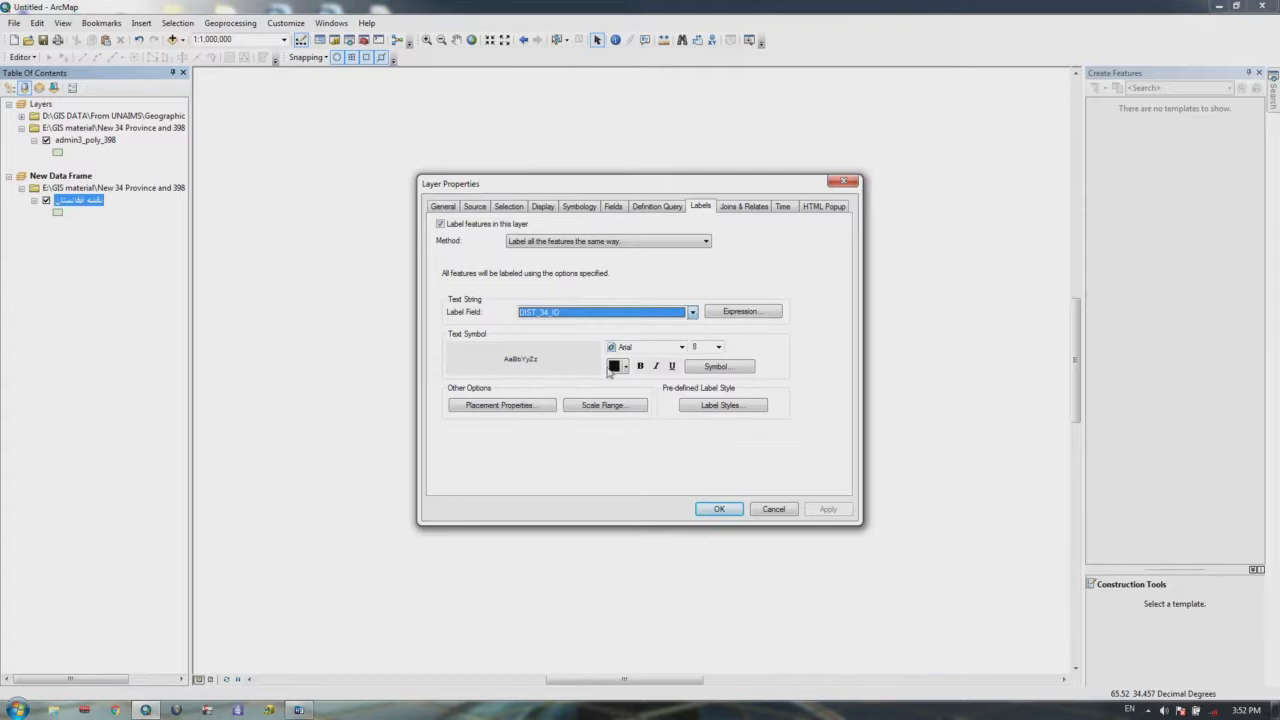
click(719, 510)
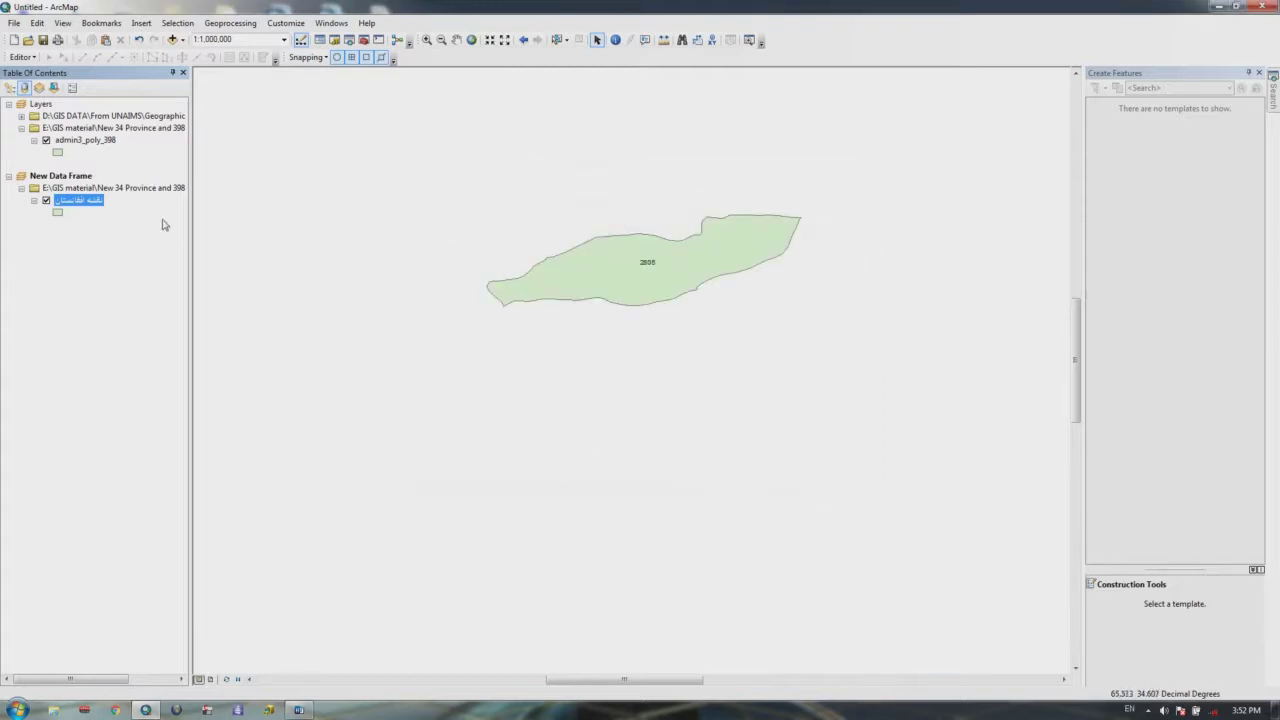
Step: Change the label field to the district name DIST_34_NA
right_click(84, 202)
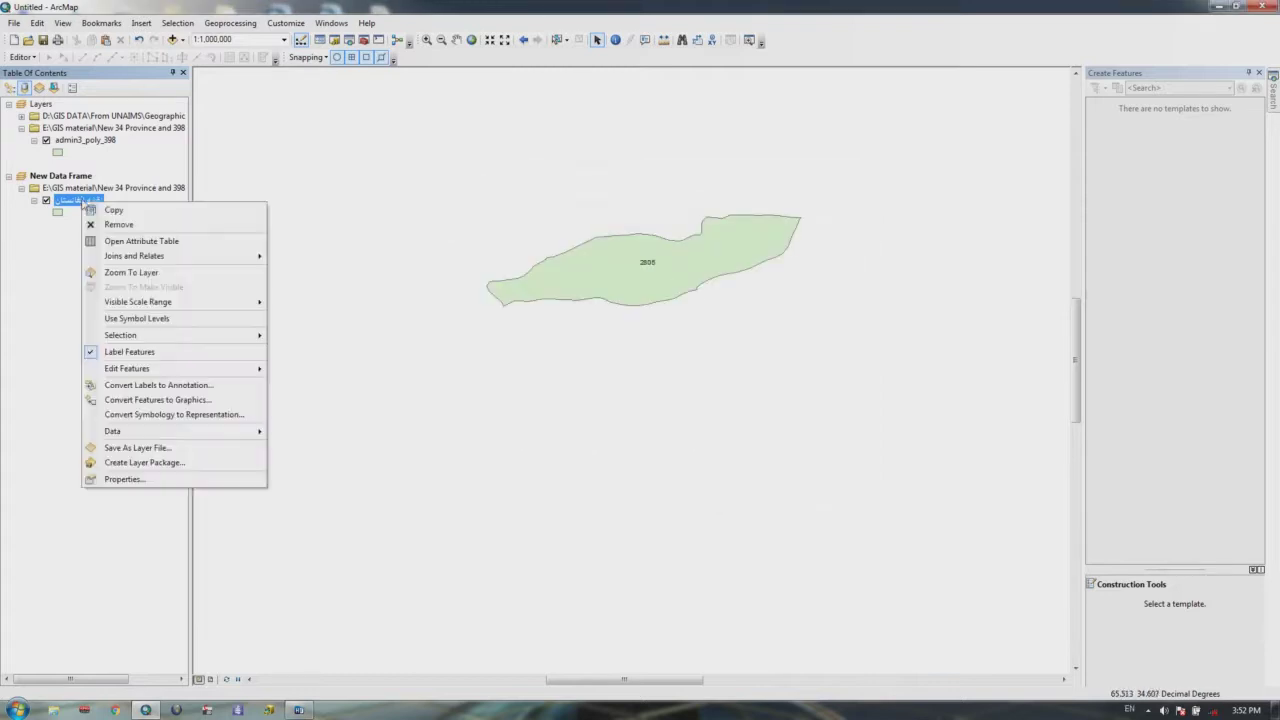
click(136, 479)
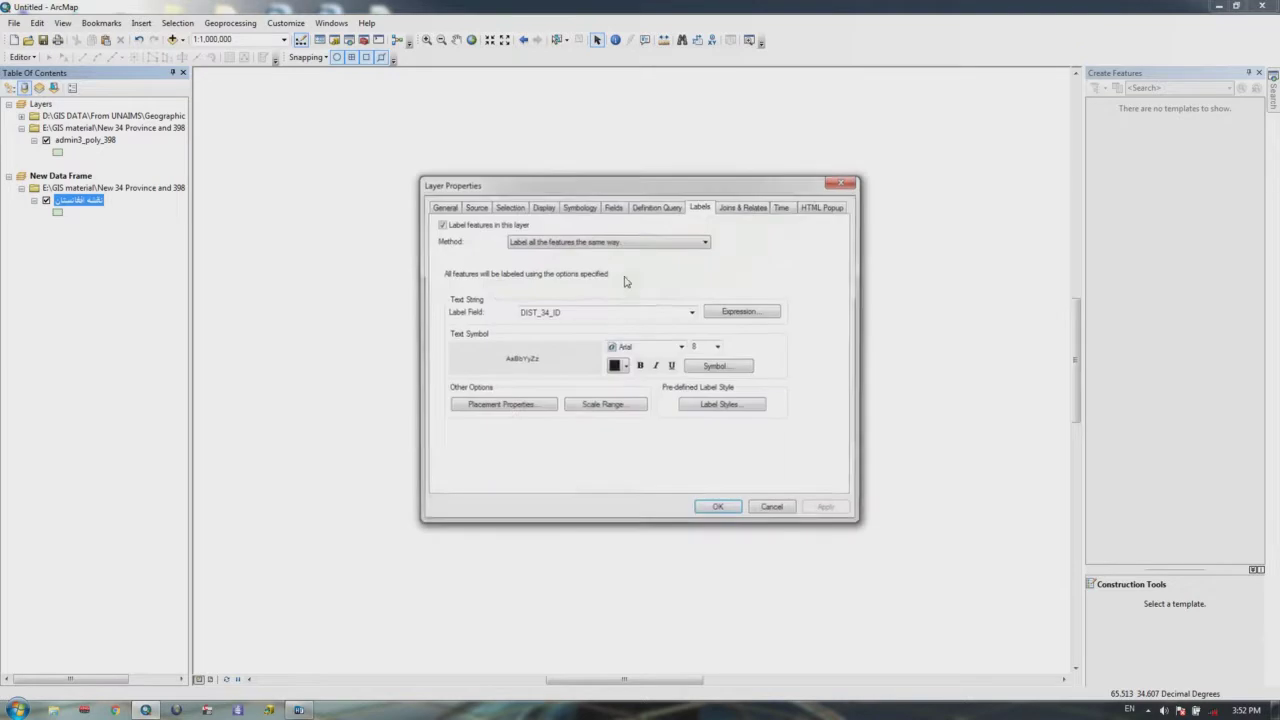
click(691, 313)
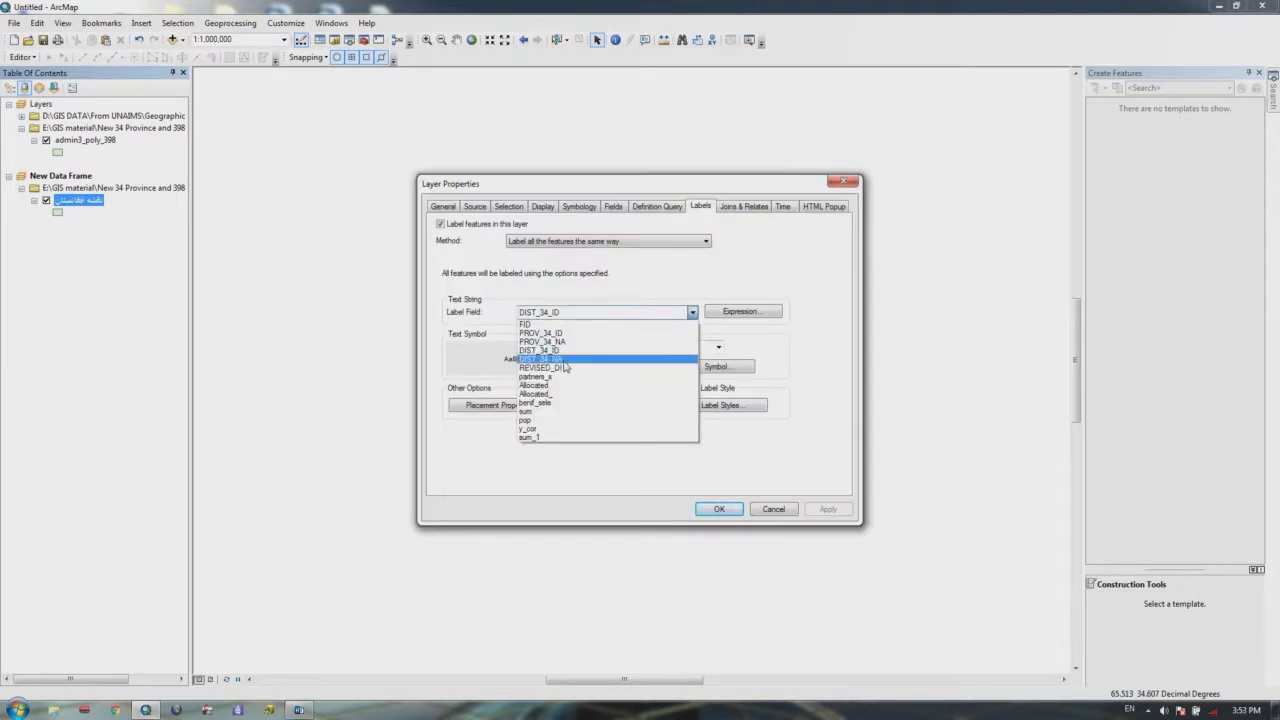
click(565, 358)
click(712, 508)
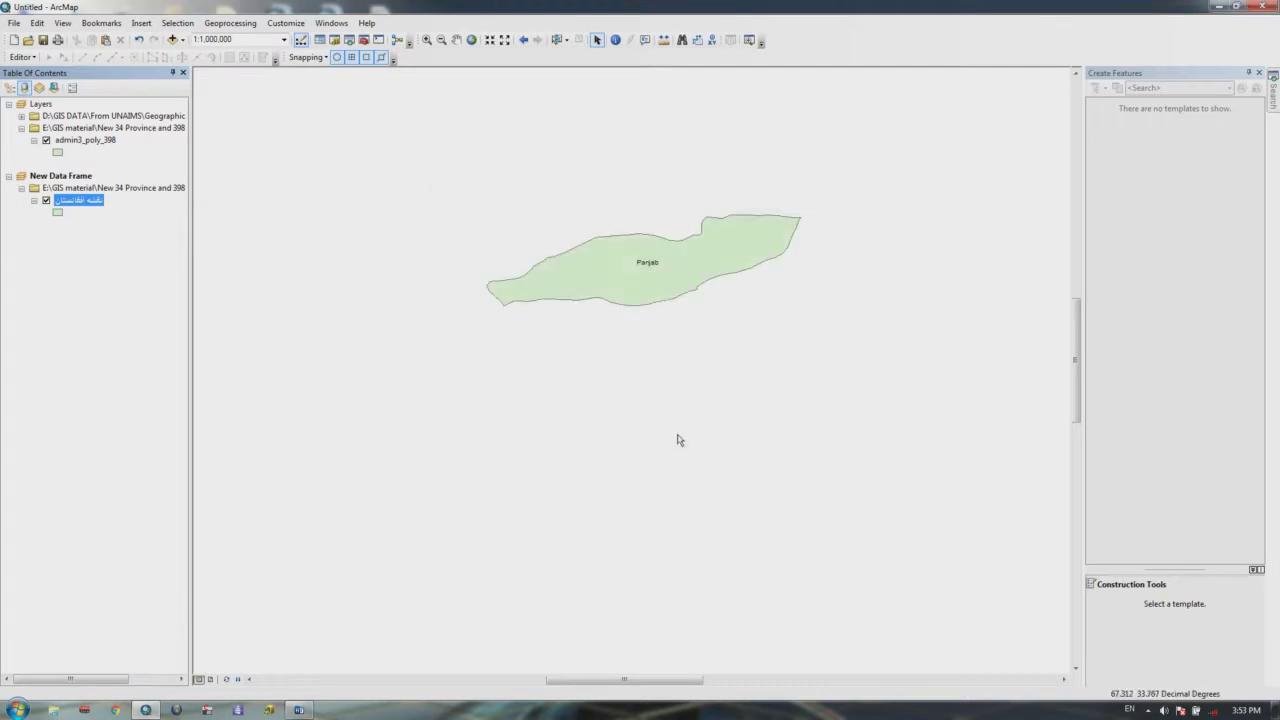
scroll(655, 282, down, 3)
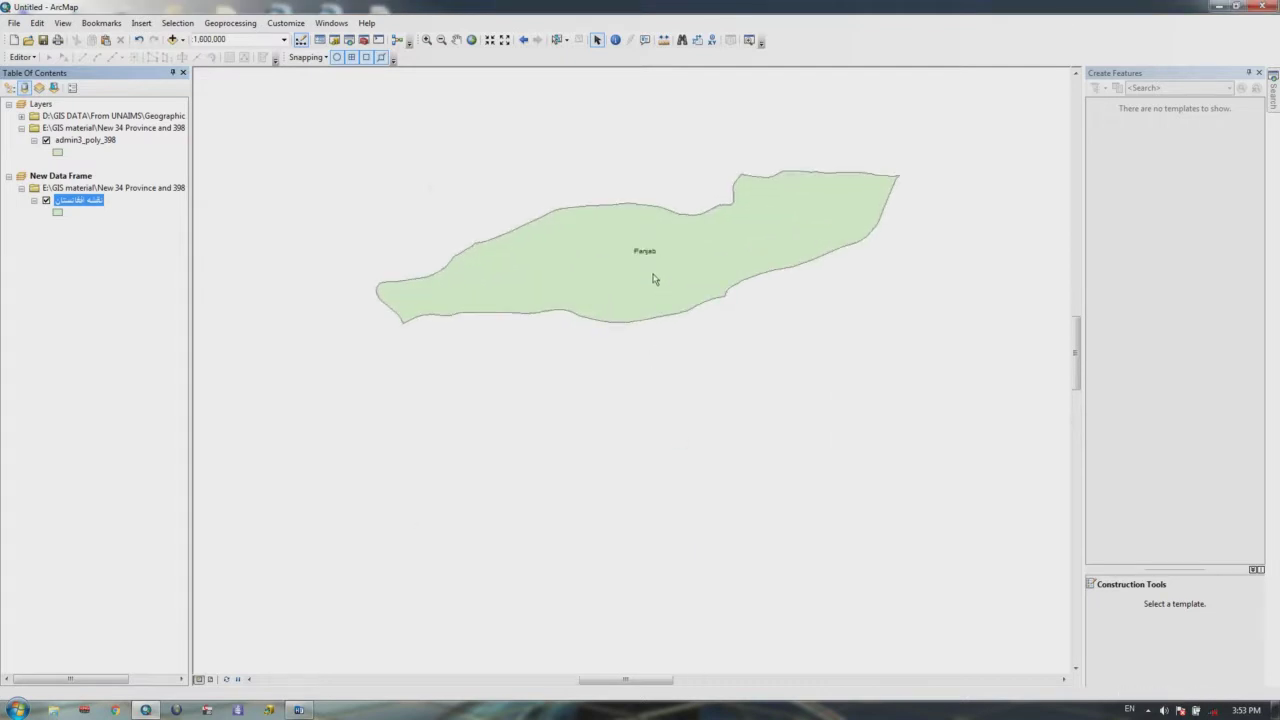
Step: Delete the Panjab definition query expression and apply so every district draws again
right_click(88, 205)
click(125, 477)
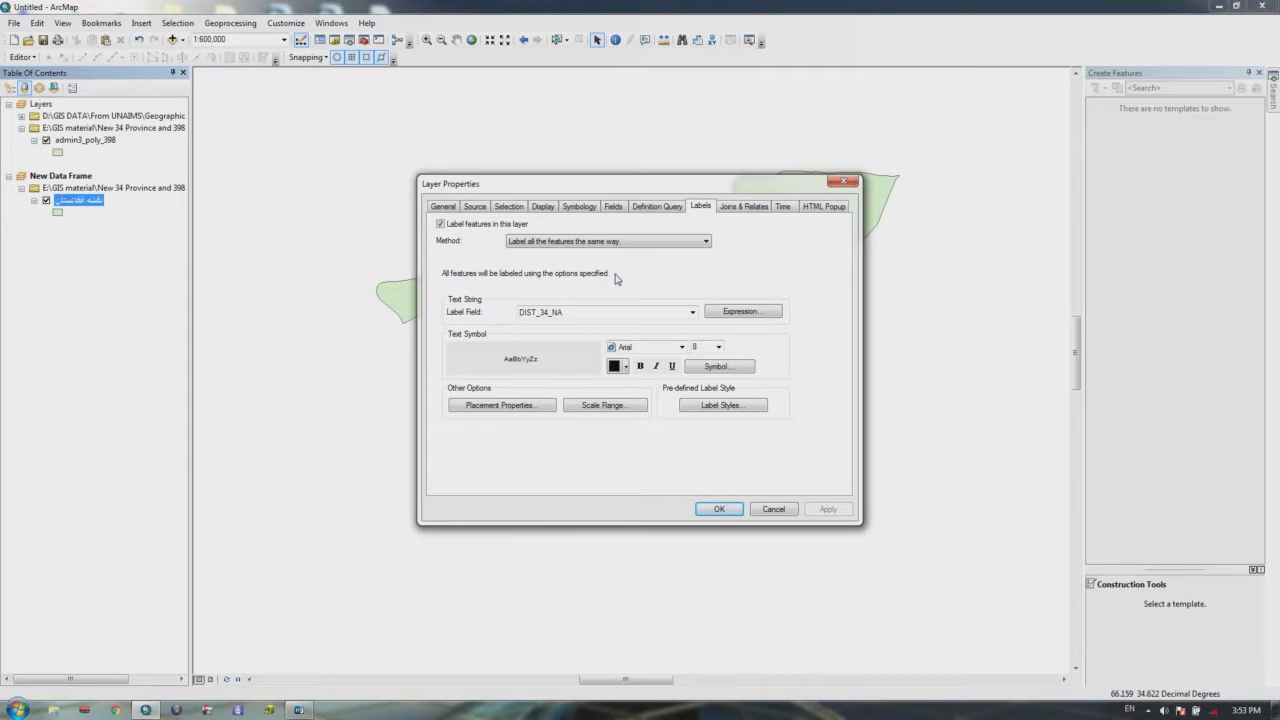
drag(626, 182, 608, 428)
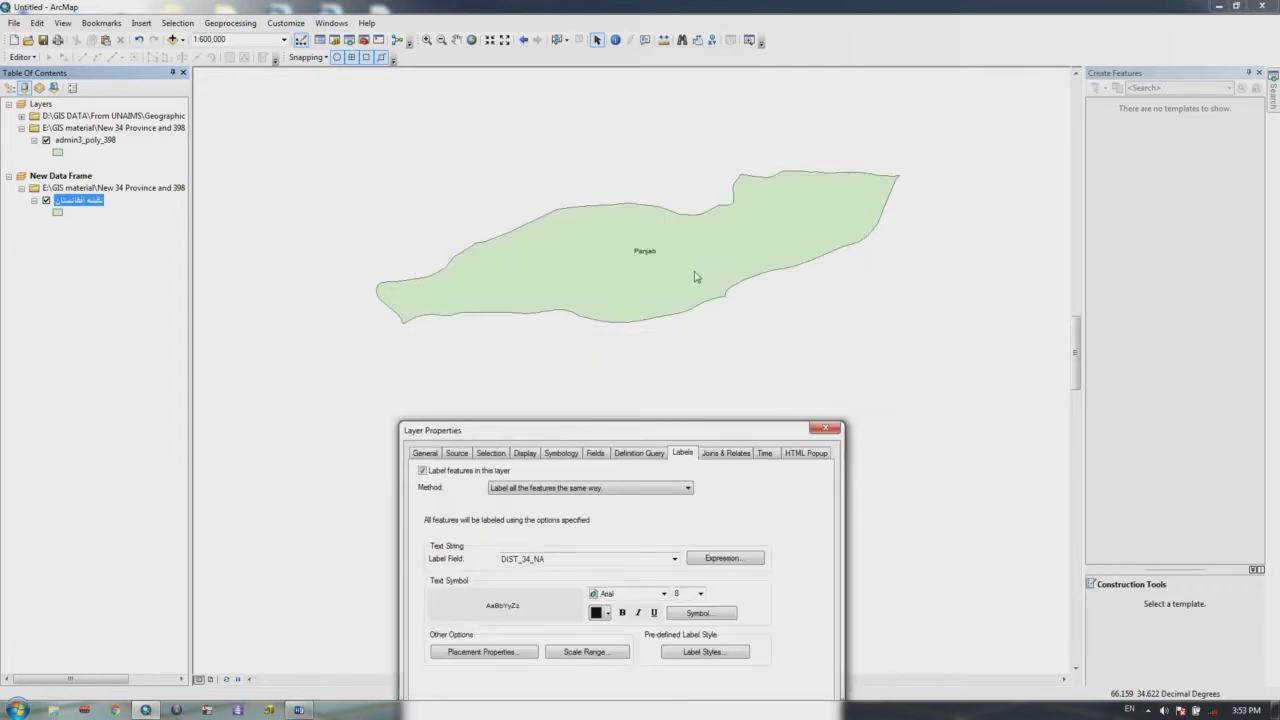
drag(671, 429, 677, 160)
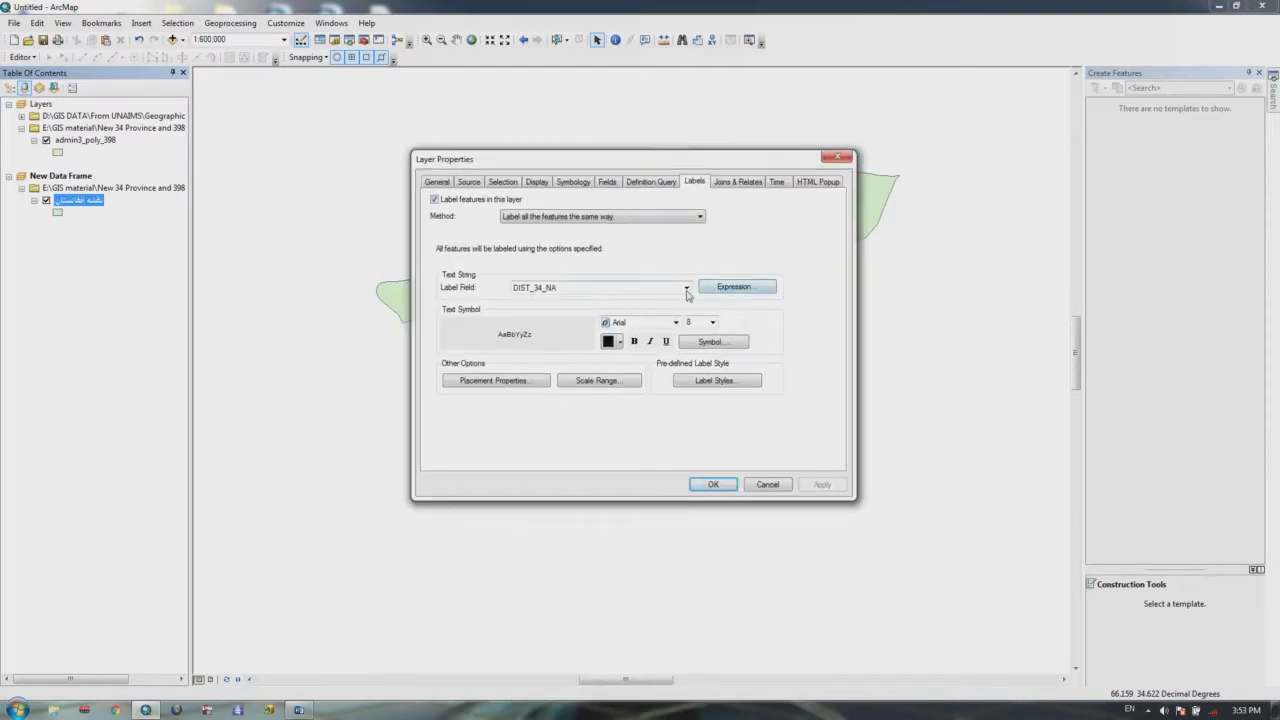
click(584, 184)
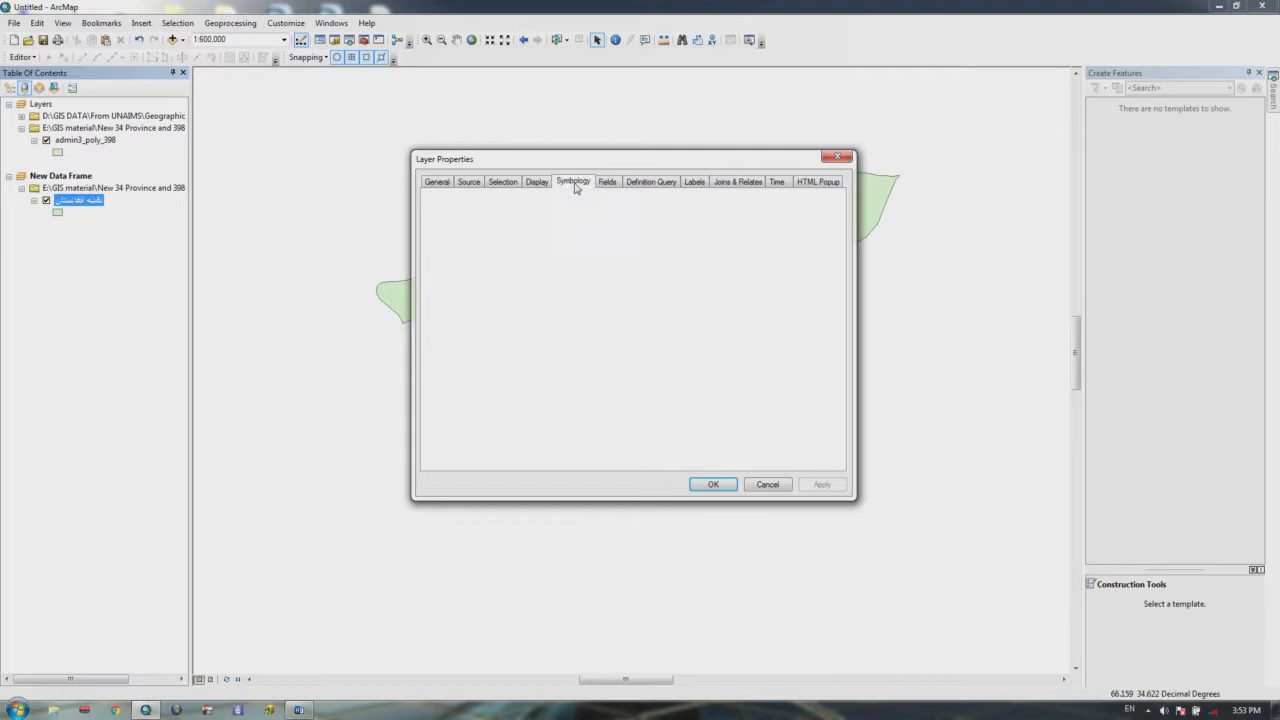
click(614, 184)
click(640, 183)
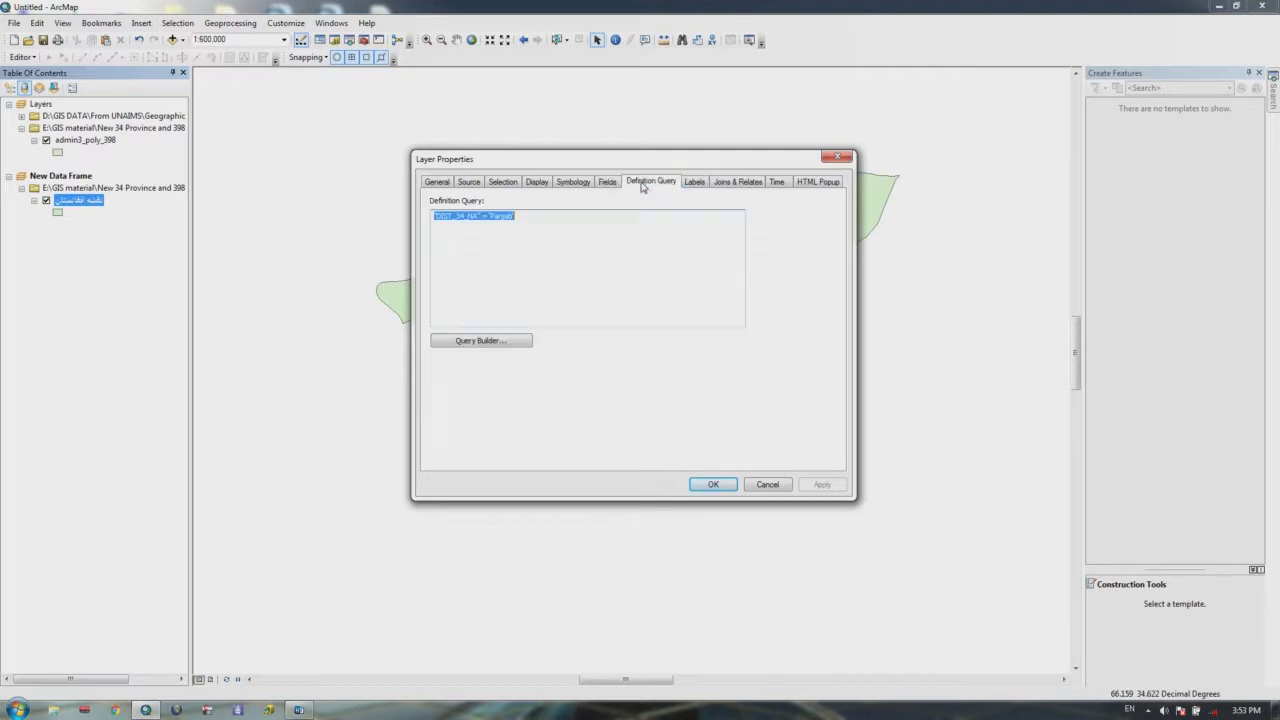
key(Delete)
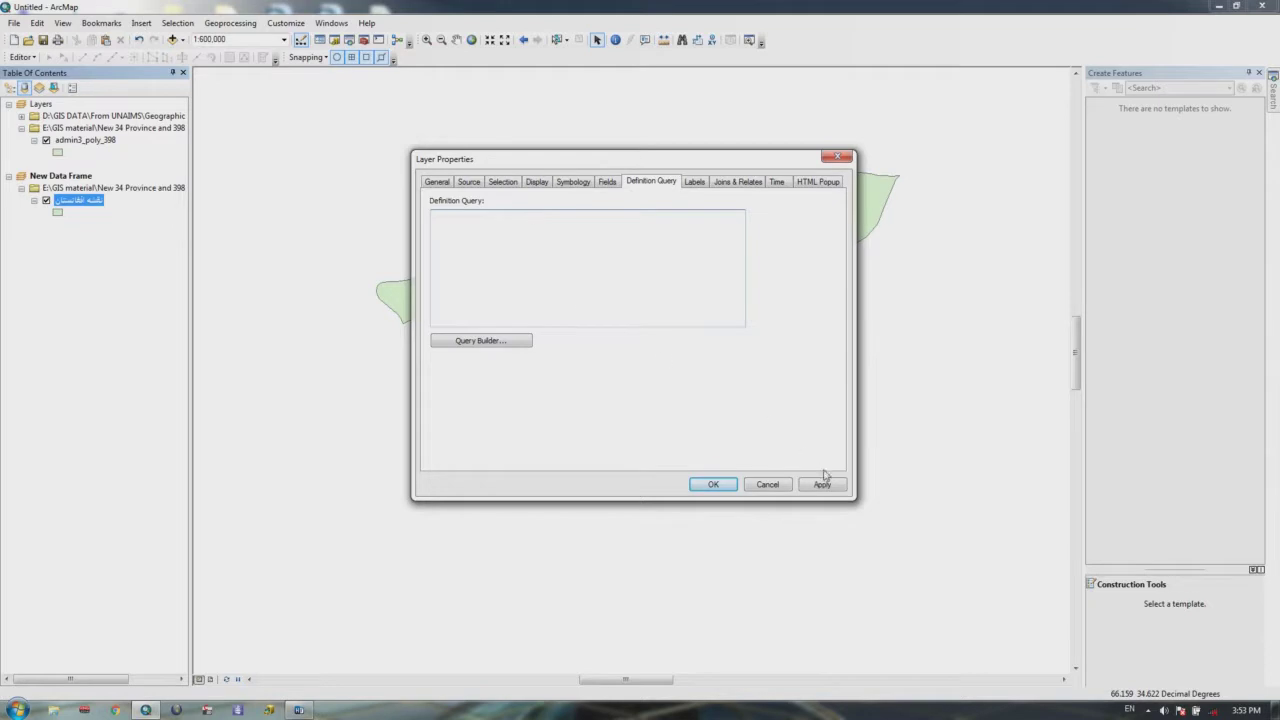
click(823, 484)
click(704, 484)
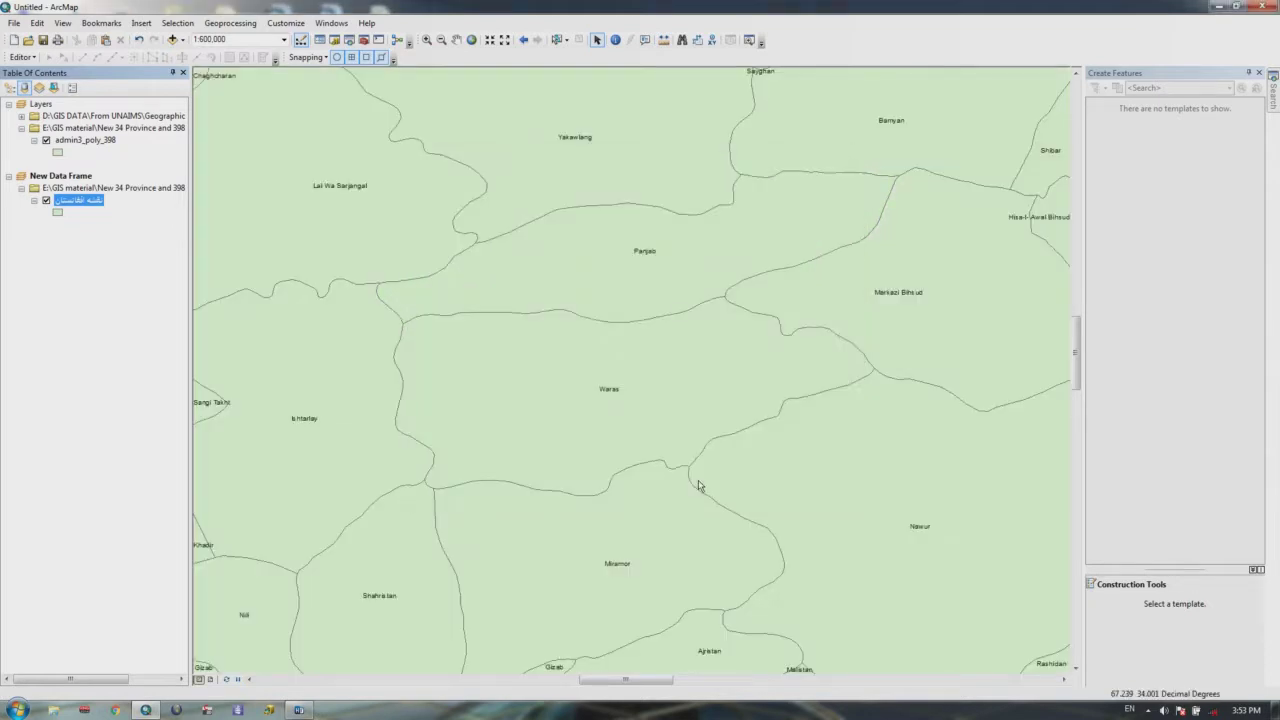
Step: Open the districts layer's Query Builder, then close it and Layer Properties without adding a filter
right_click(80, 200)
click(123, 476)
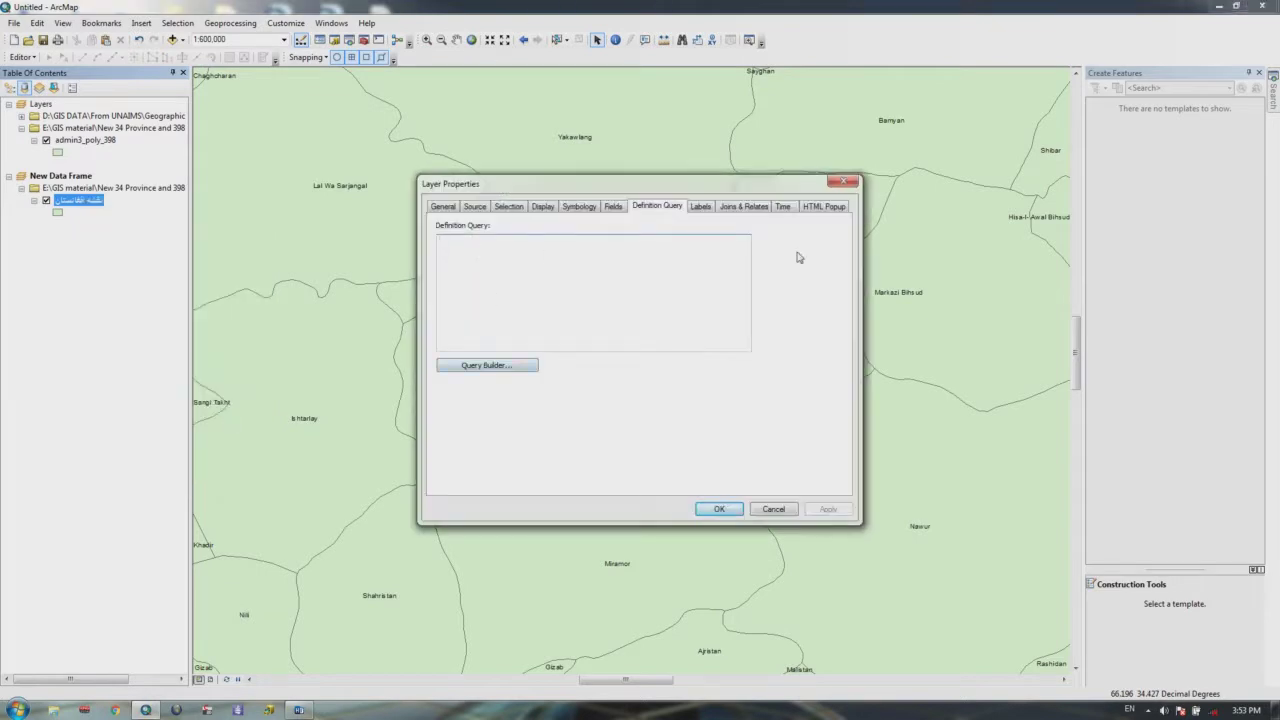
click(490, 368)
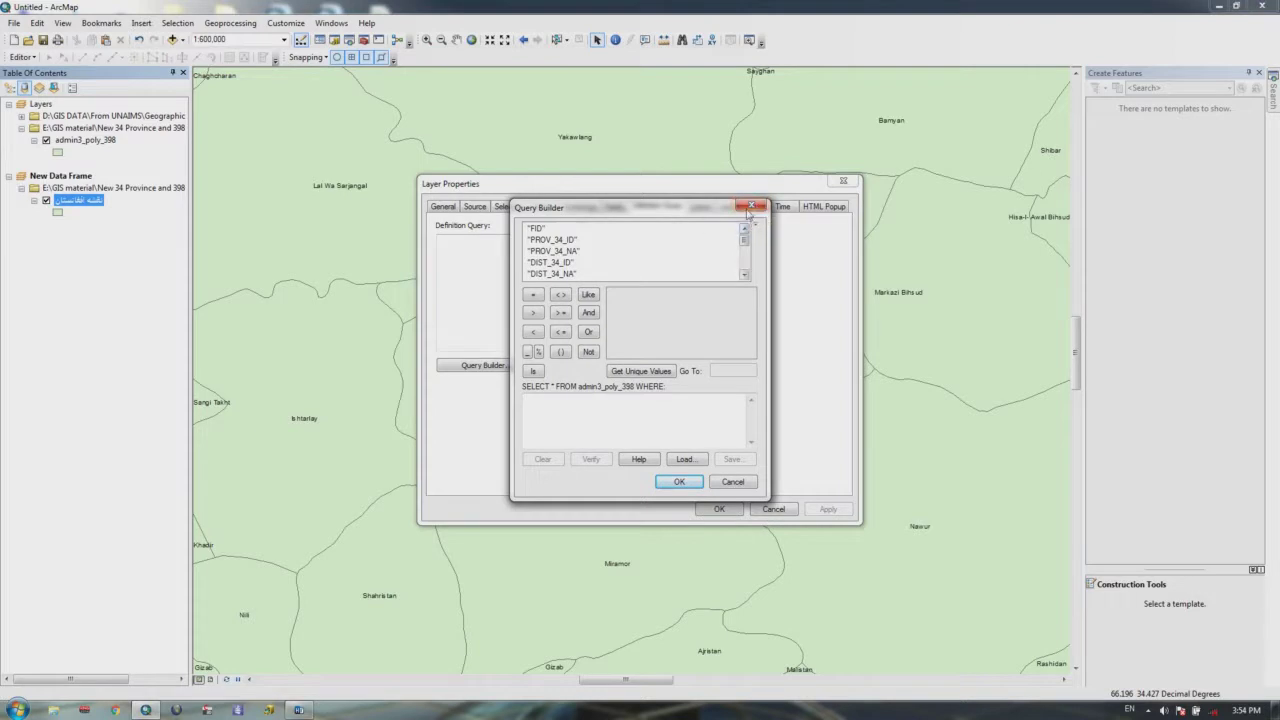
click(755, 207)
click(843, 181)
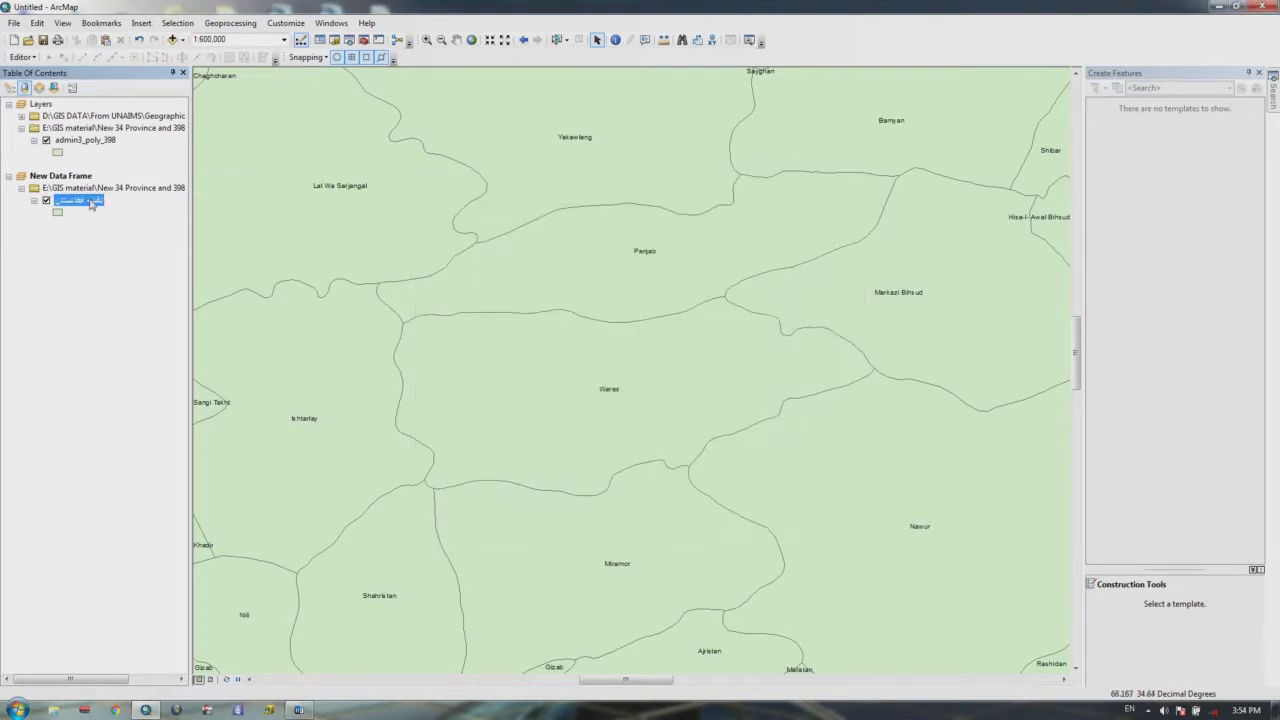
right_click(91, 201)
click(127, 241)
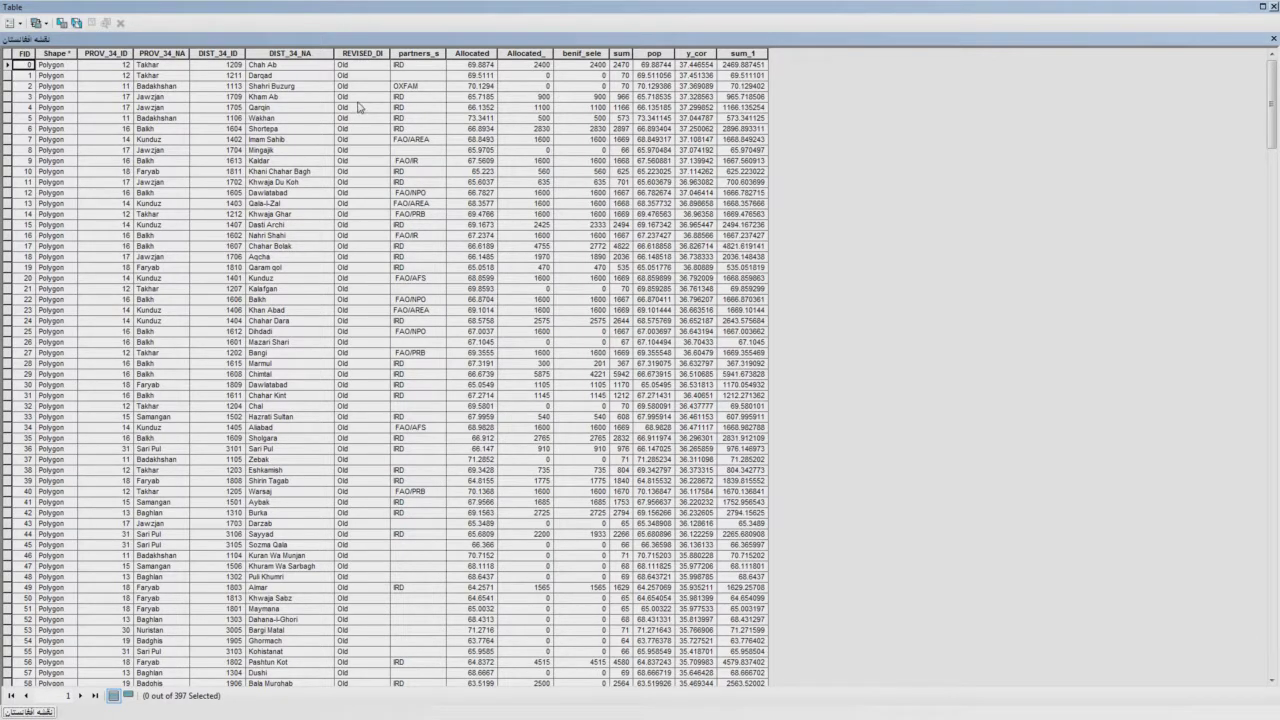
click(364, 54)
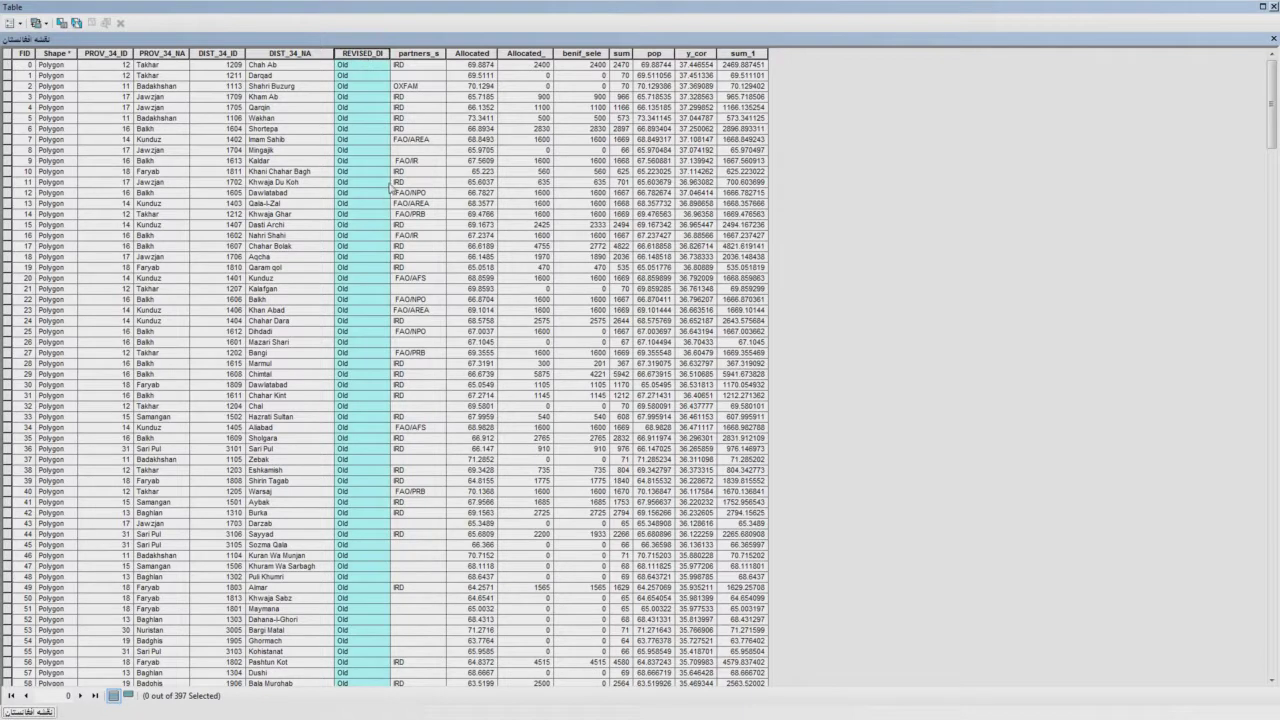
scroll(386, 185, down, 9)
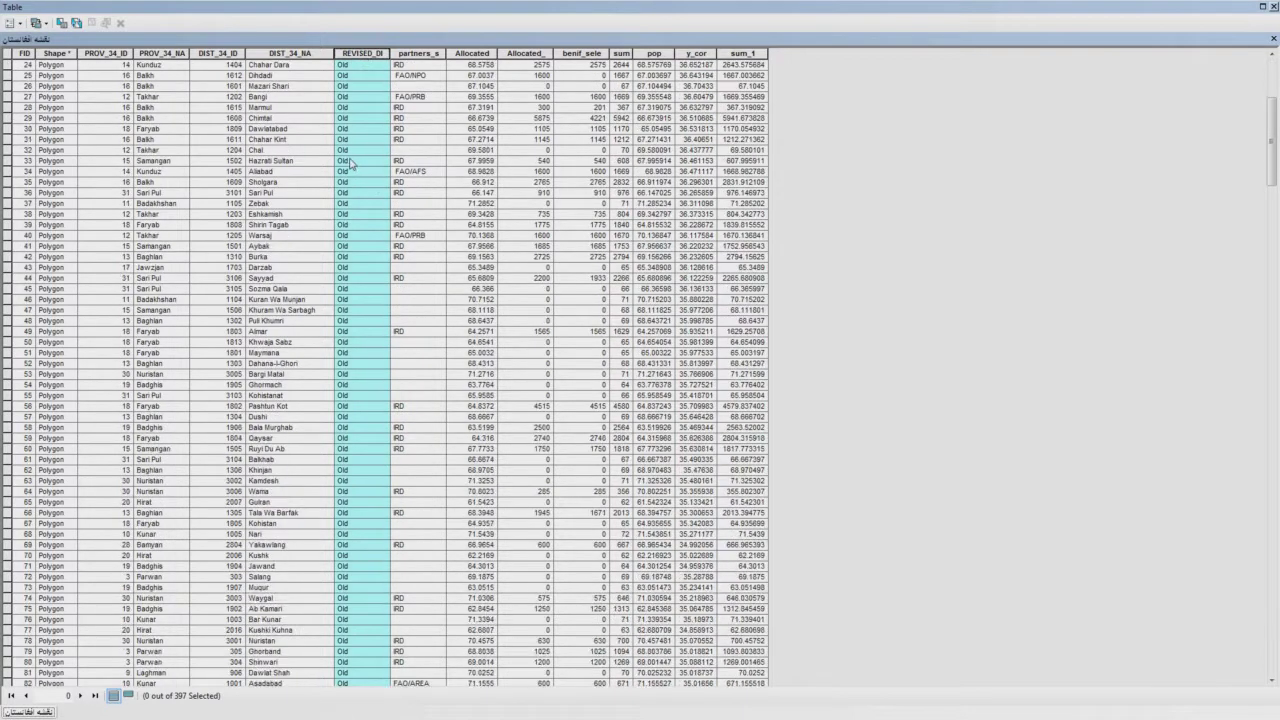
scroll(350, 170, down, 2)
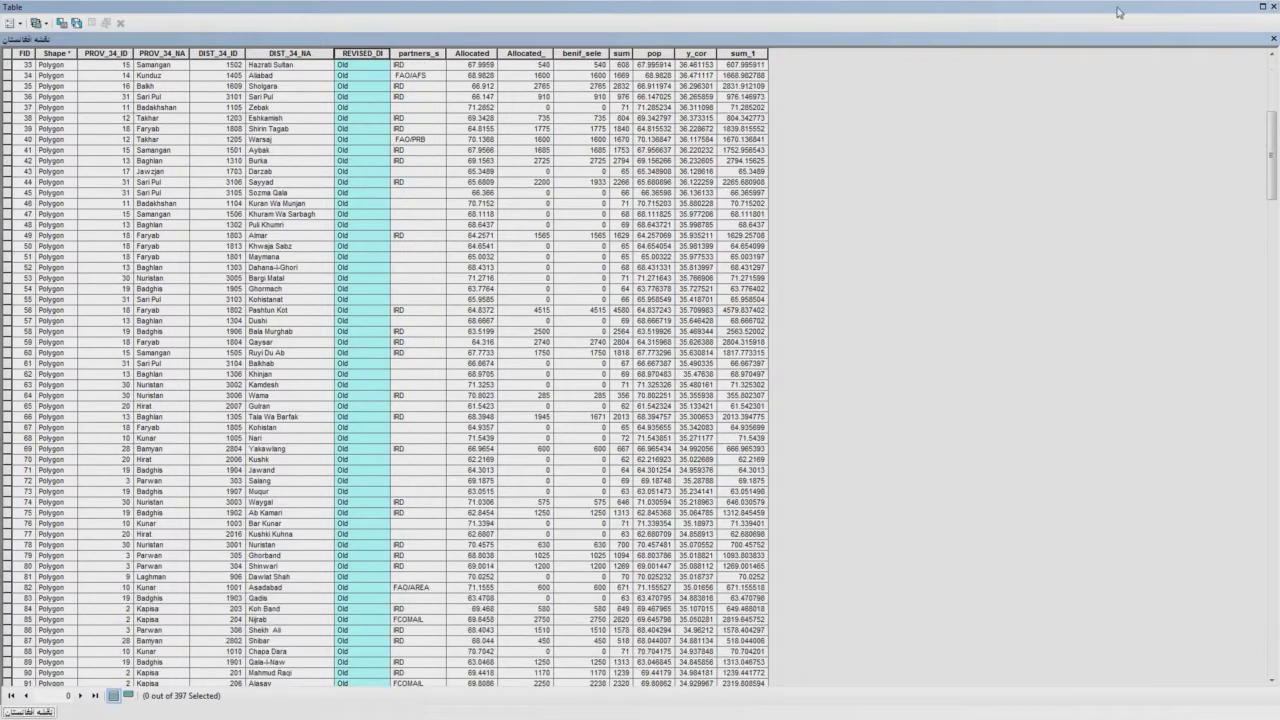
click(1274, 6)
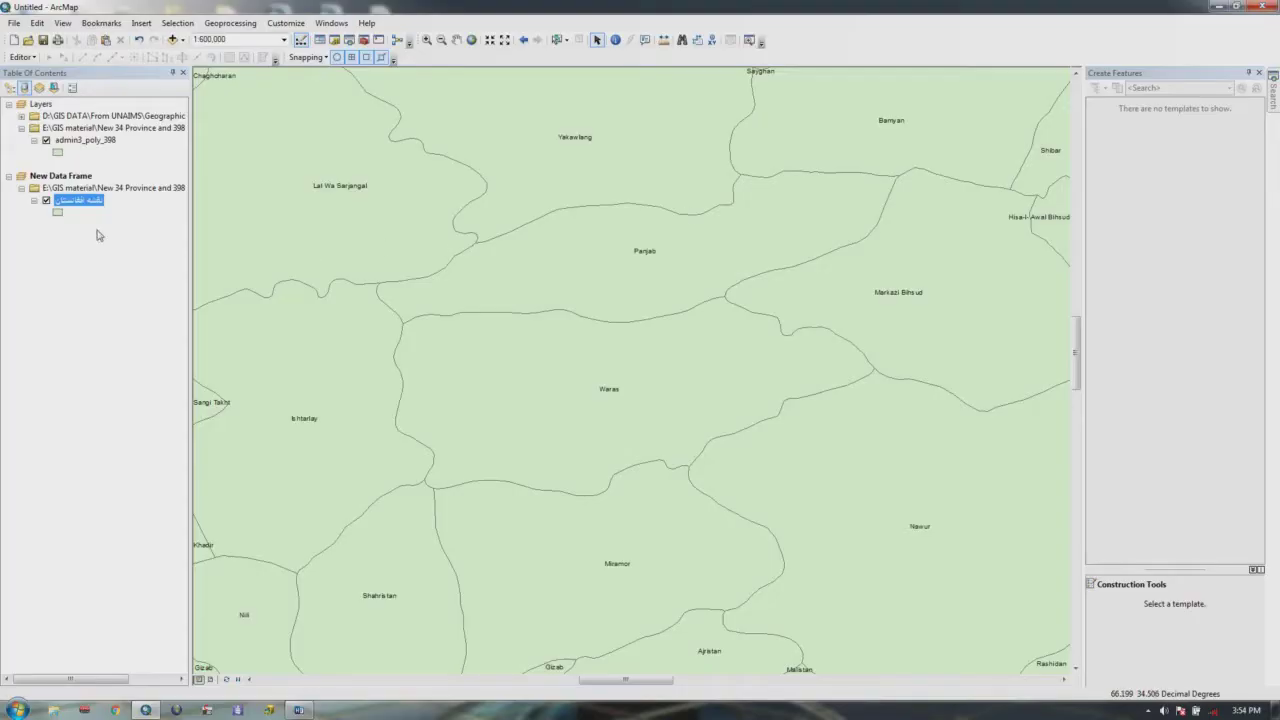
Step: Zoom to full extent and open the Query Builder for the districts layer's Definition Query
click(505, 40)
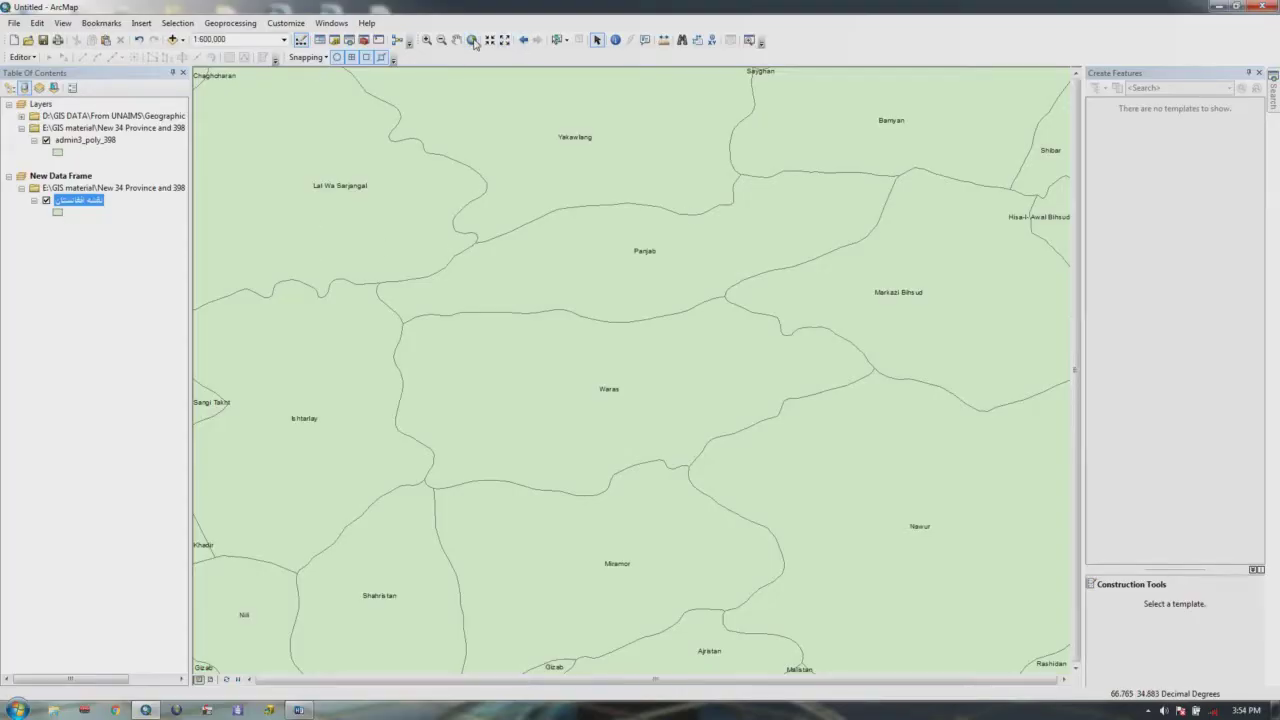
right_click(86, 209)
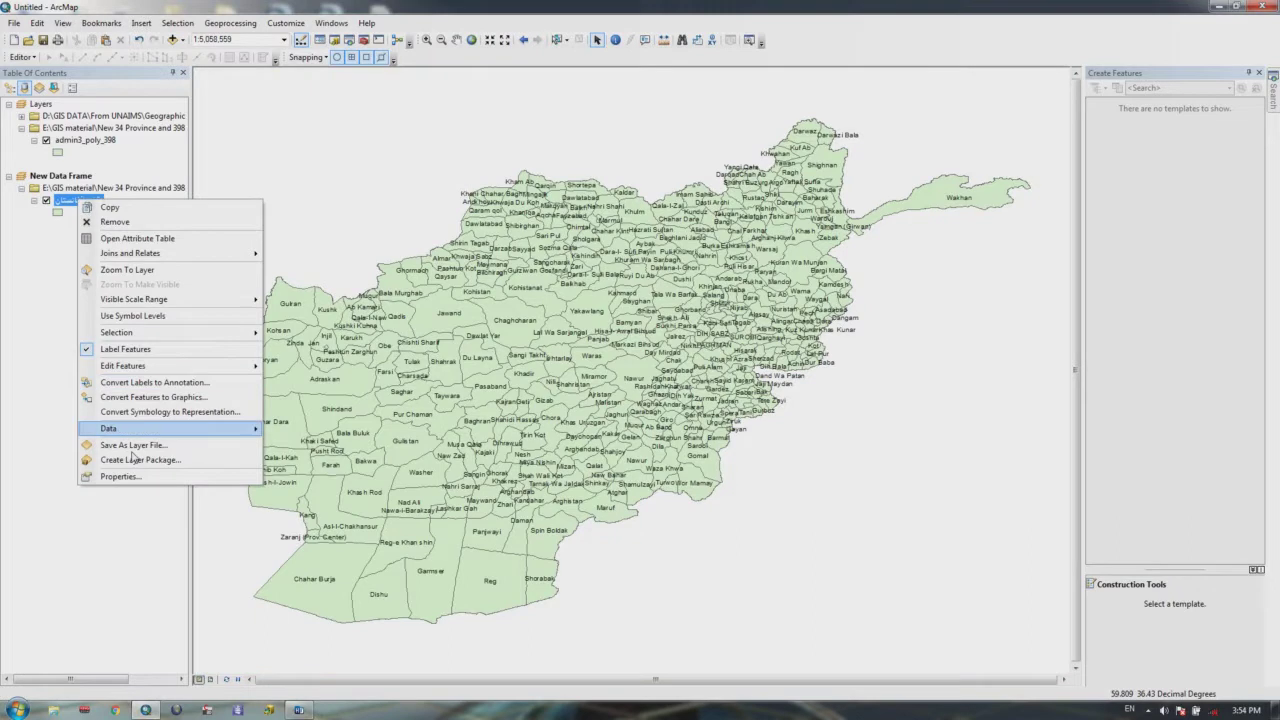
click(137, 477)
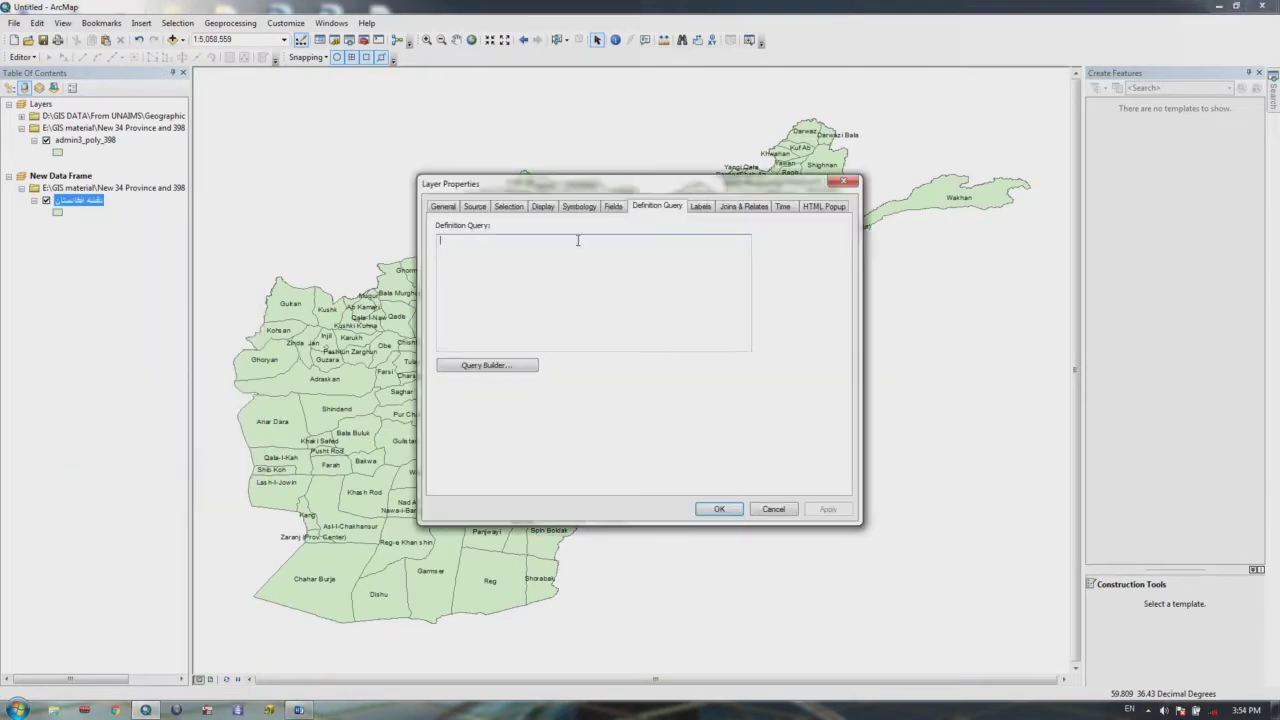
click(486, 366)
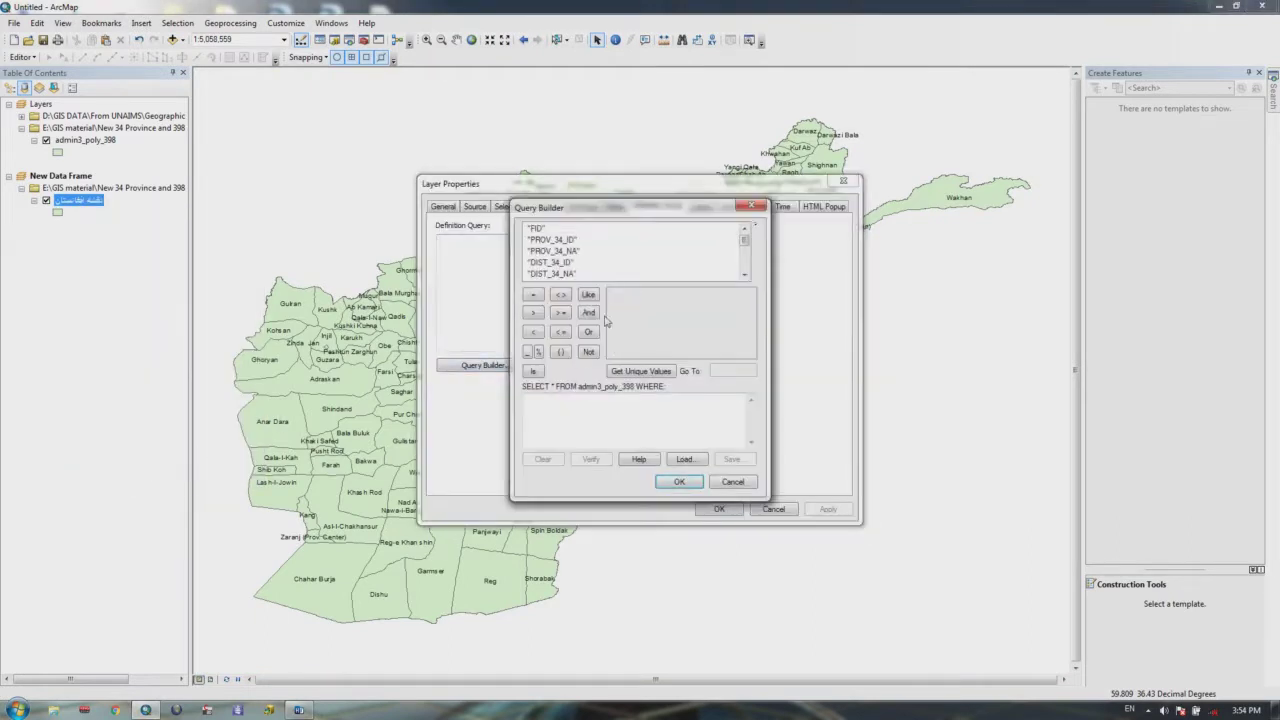
click(742, 277)
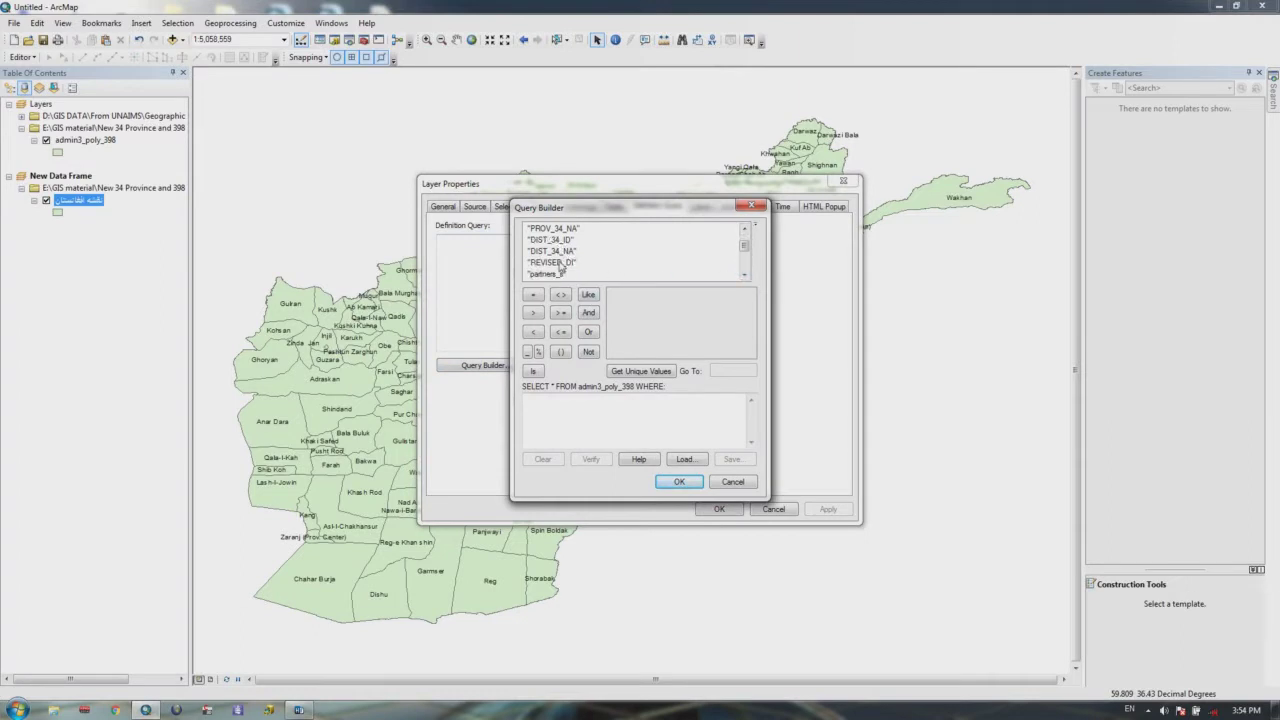
Step: Build the definition query "REVISED_DI" = 'New' and apply it to the districts layer
double_click(558, 263)
click(533, 294)
click(622, 371)
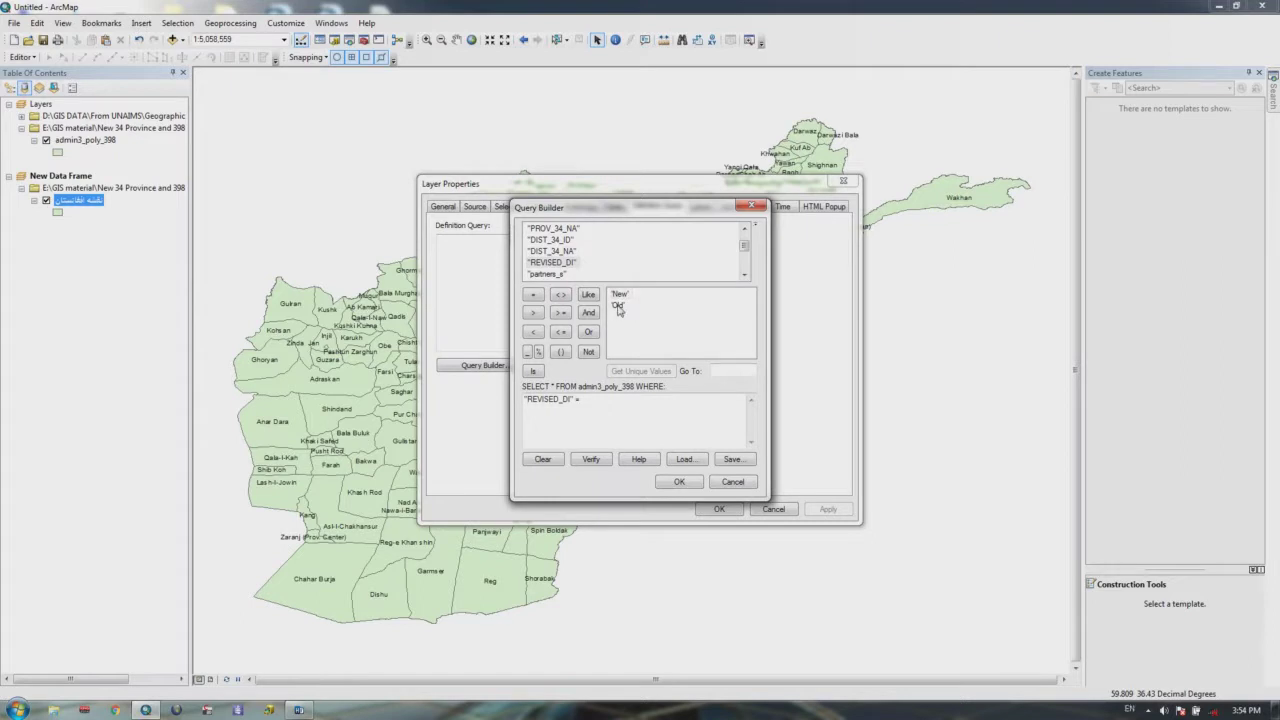
double_click(620, 296)
drag(601, 400, 533, 401)
click(620, 404)
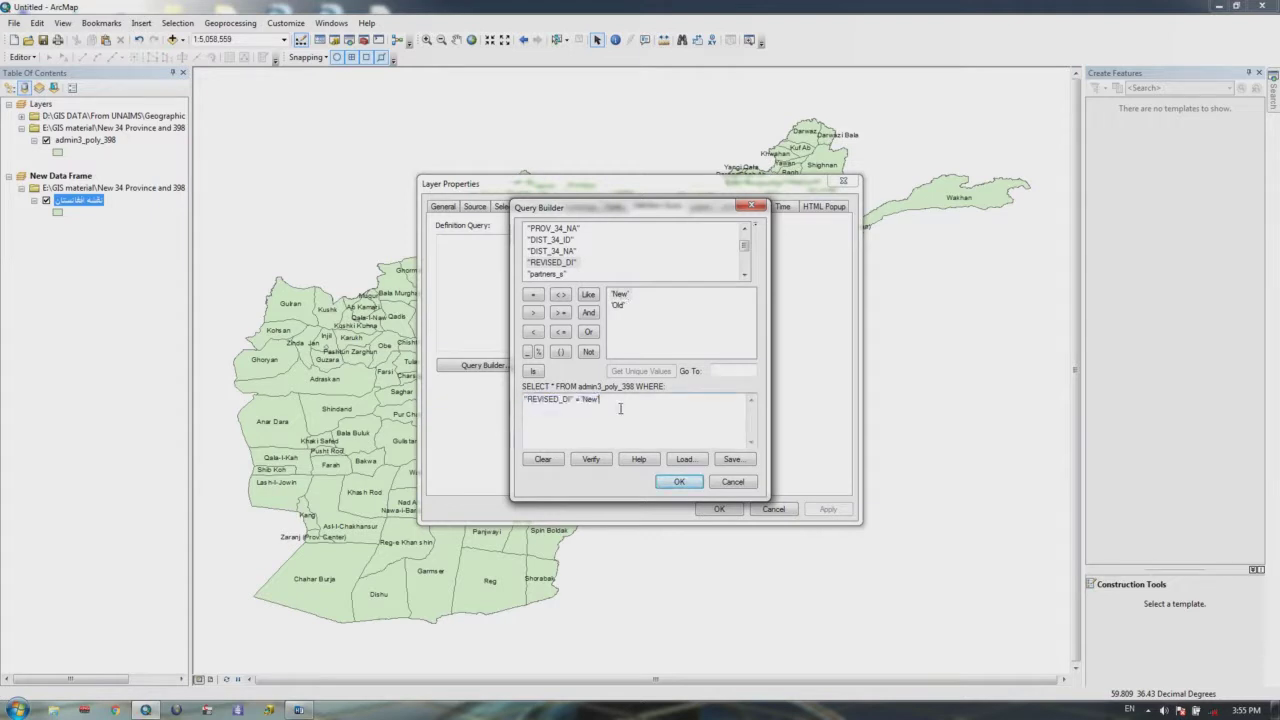
click(681, 481)
click(719, 509)
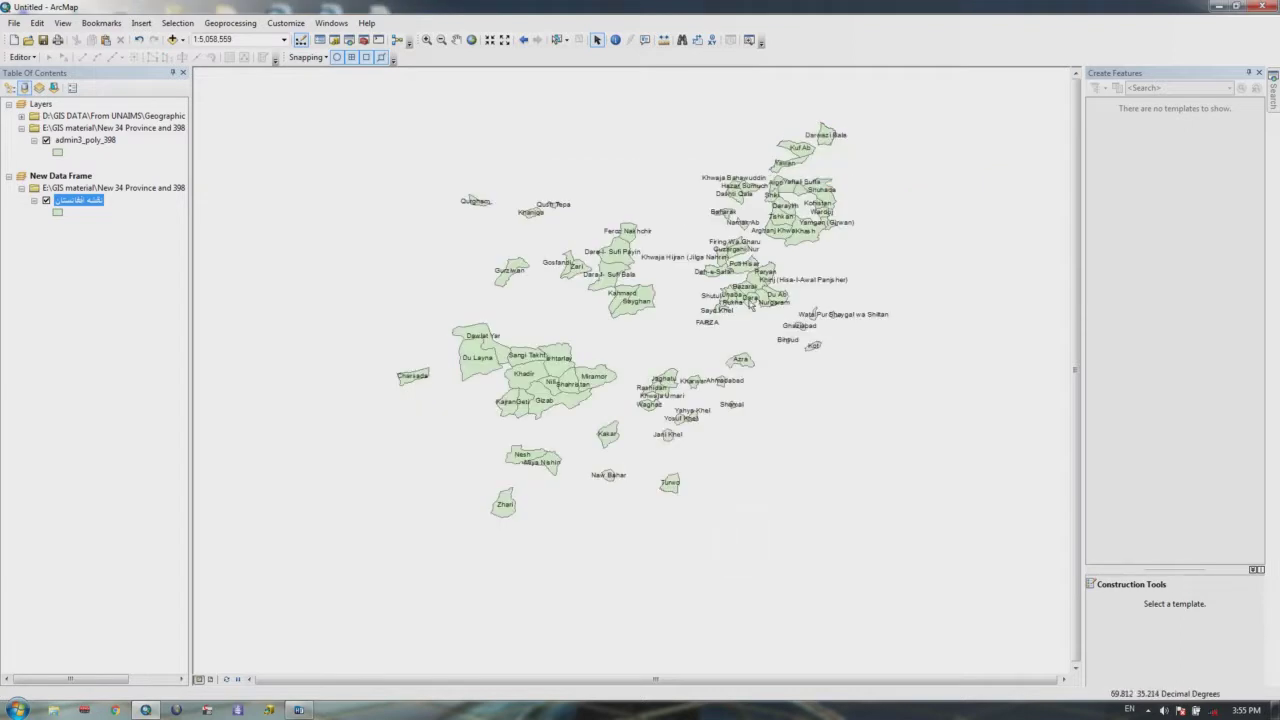
Step: Zoom and pan the map to reframe the remaining New districts
scroll(705, 340, up, 3)
scroll(710, 340, down, 3)
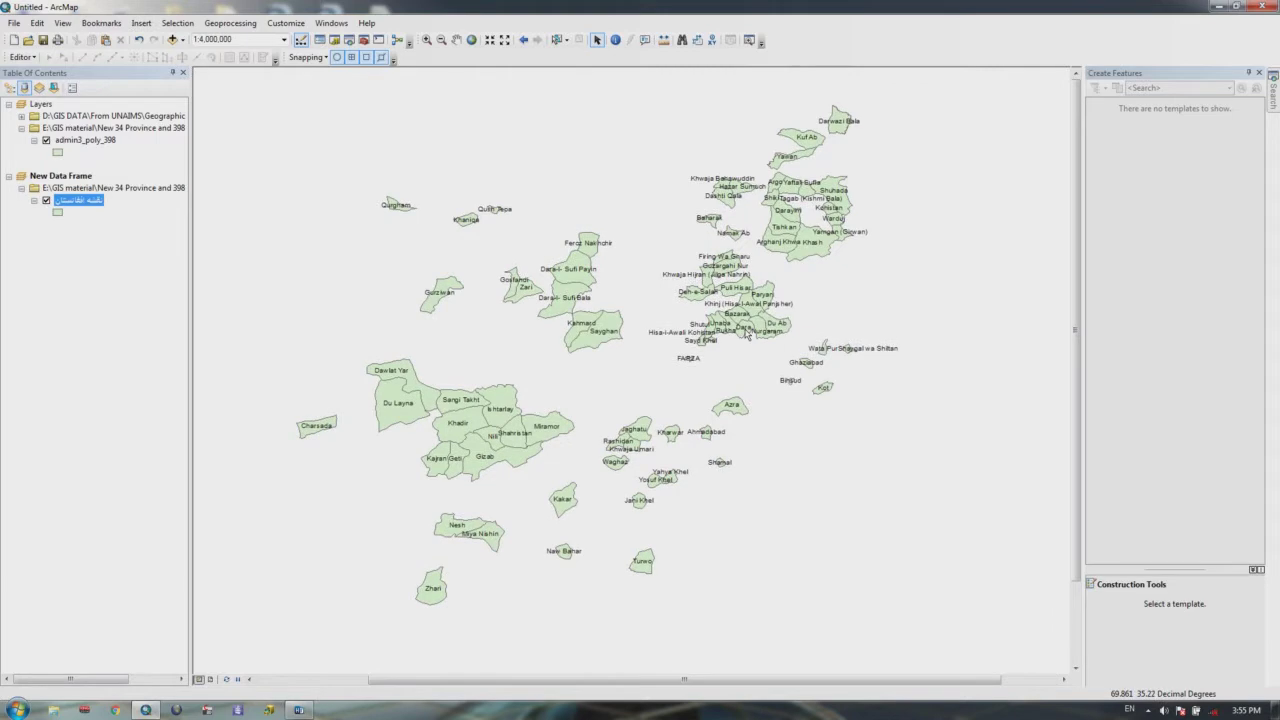
drag(655, 350, 655, 333)
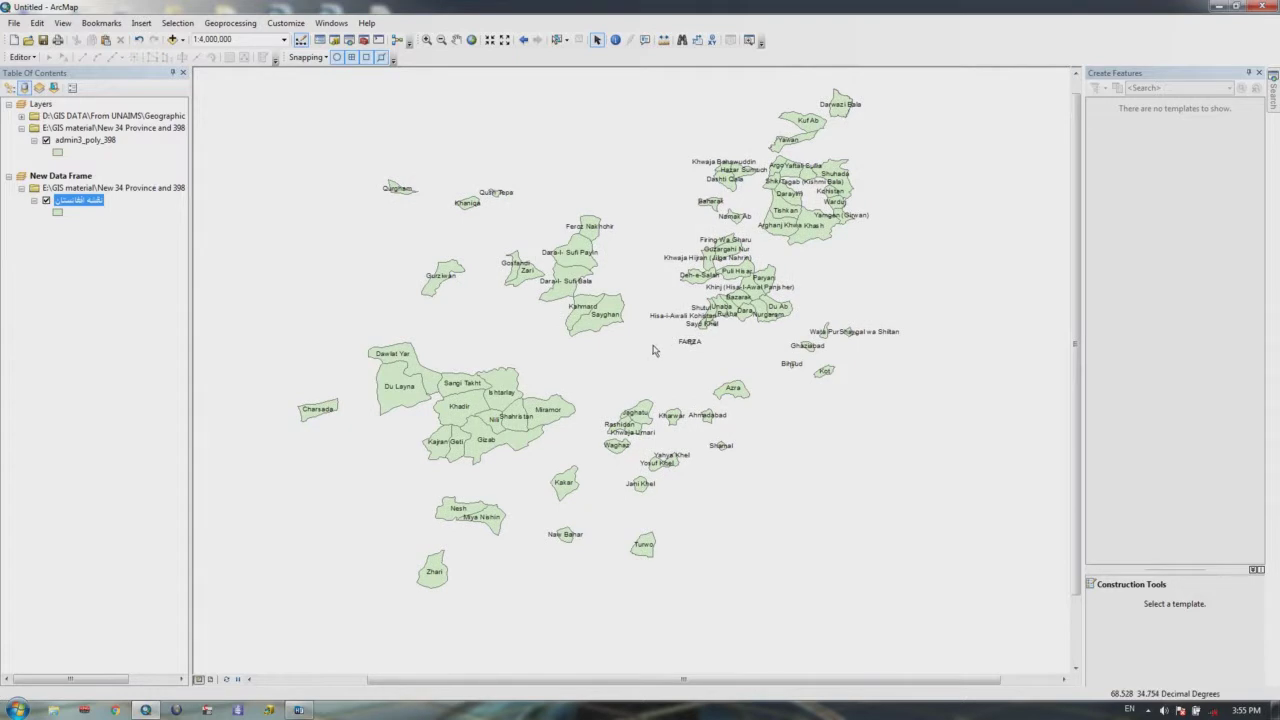
drag(654, 352, 671, 347)
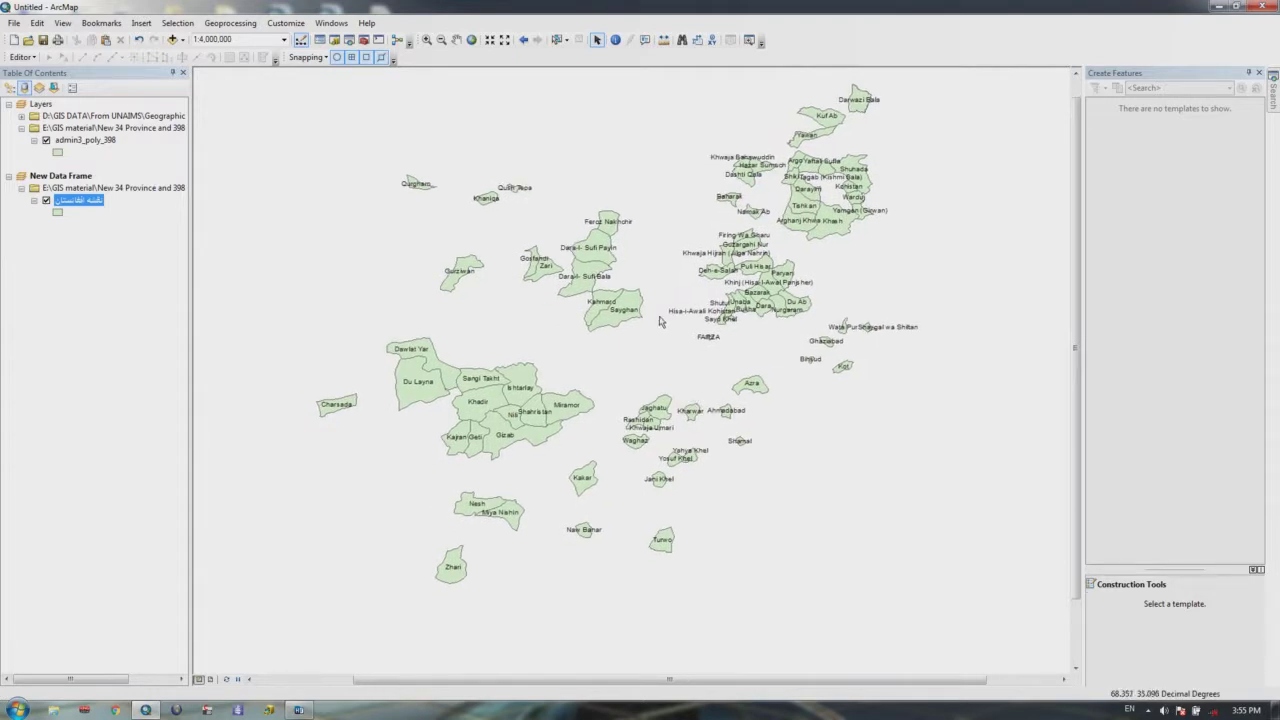
drag(634, 341, 620, 365)
drag(465, 407, 474, 370)
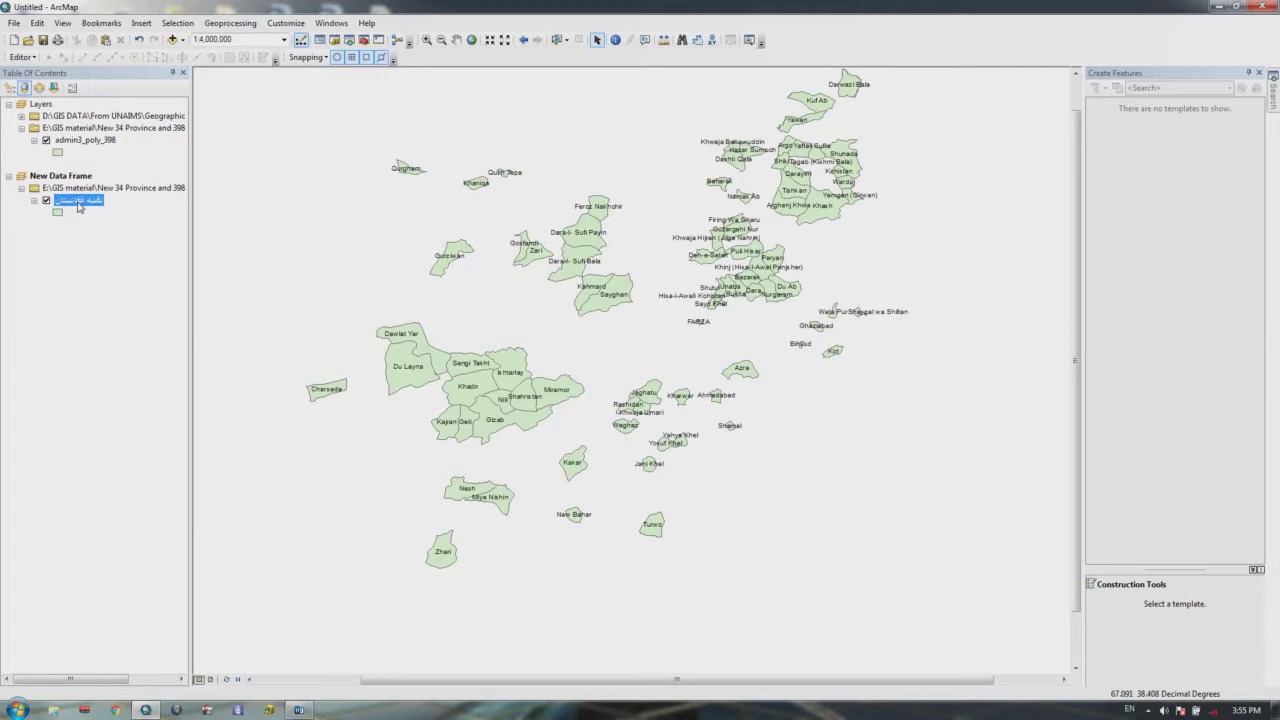
Step: Delete the REVISED_DI = 'New' text from the districts layer's Definition Query
right_click(79, 205)
click(90, 475)
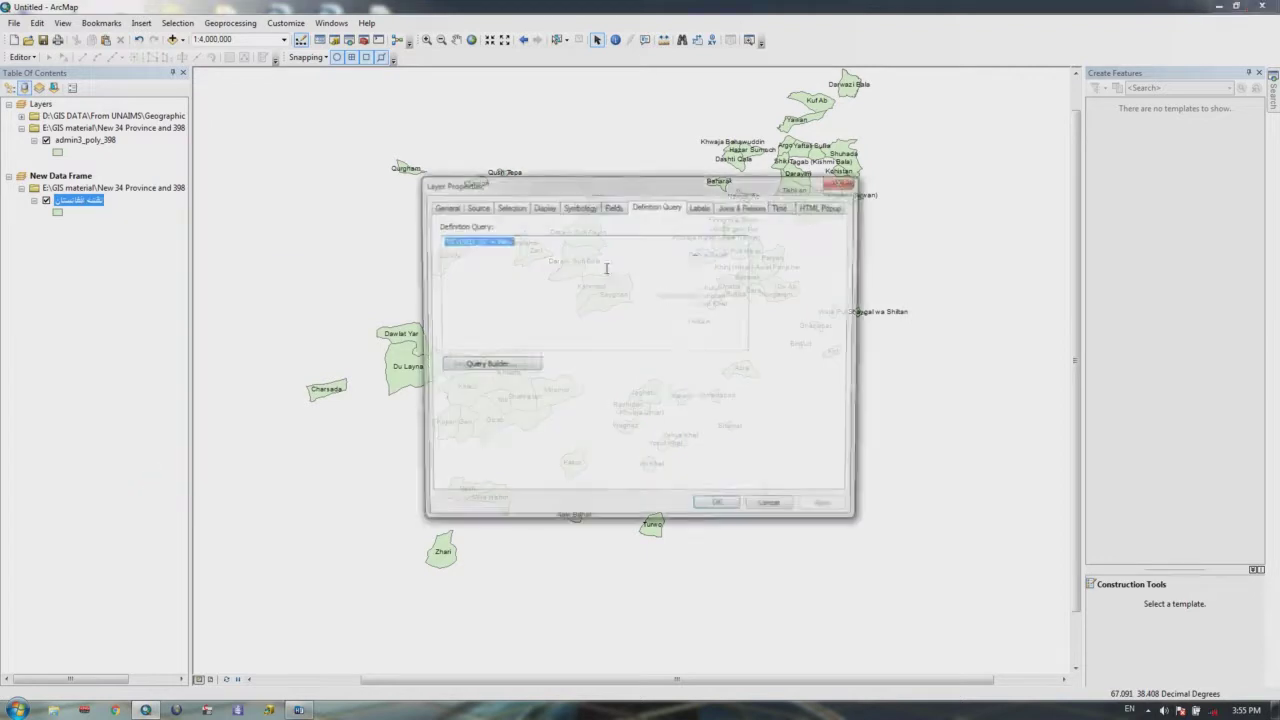
drag(529, 243, 310, 250)
key(Delete)
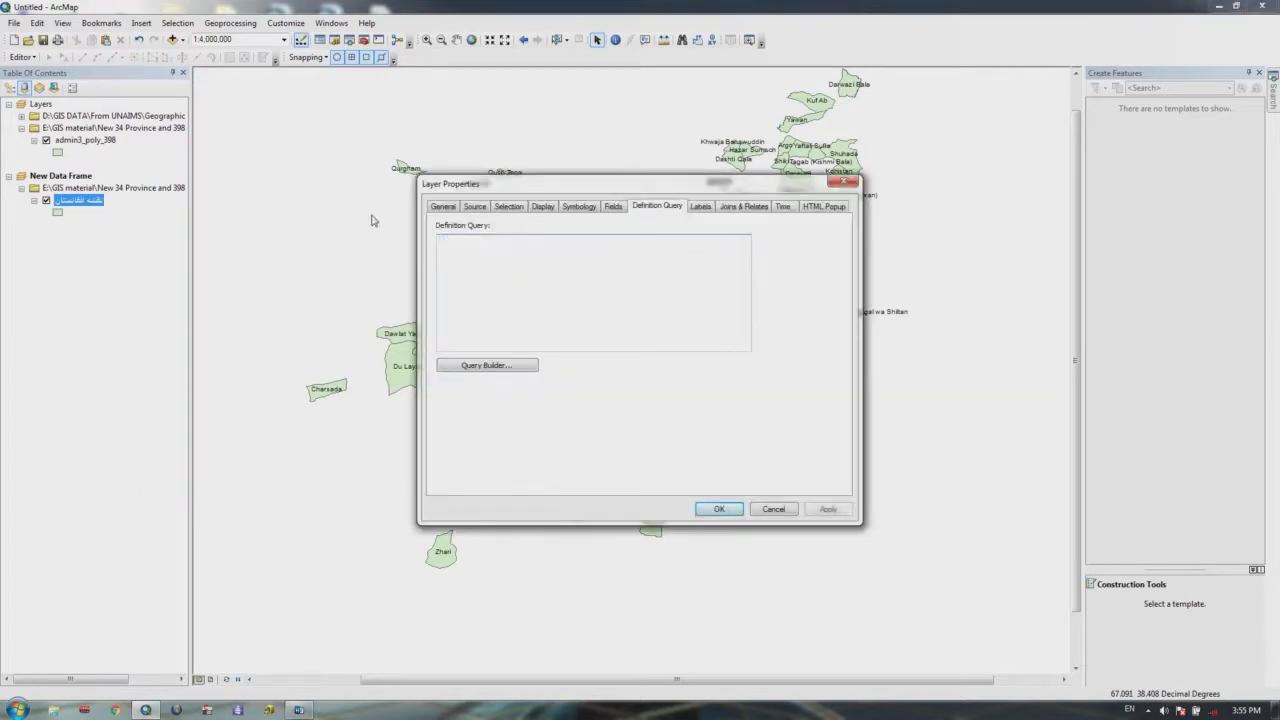
Step: Open a fresh, empty Query Builder and scroll through its field list
click(468, 366)
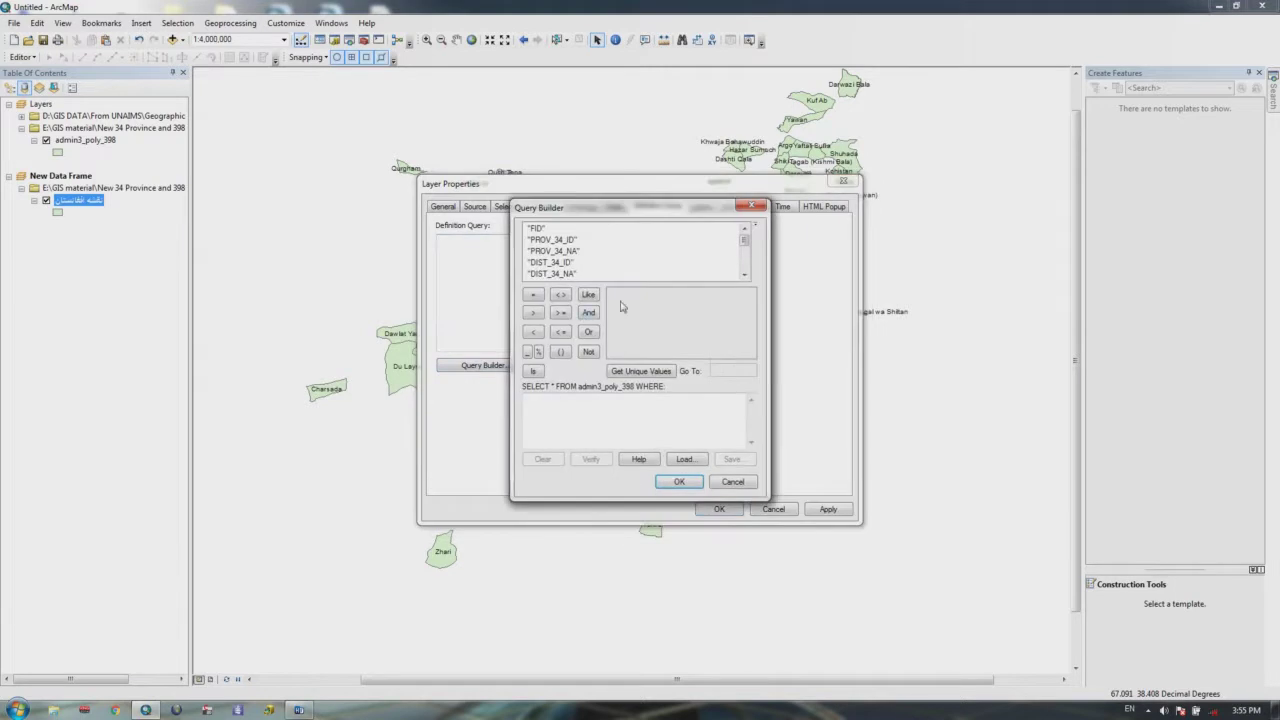
click(744, 274)
click(744, 276)
click(744, 276)
drag(744, 260, 742, 228)
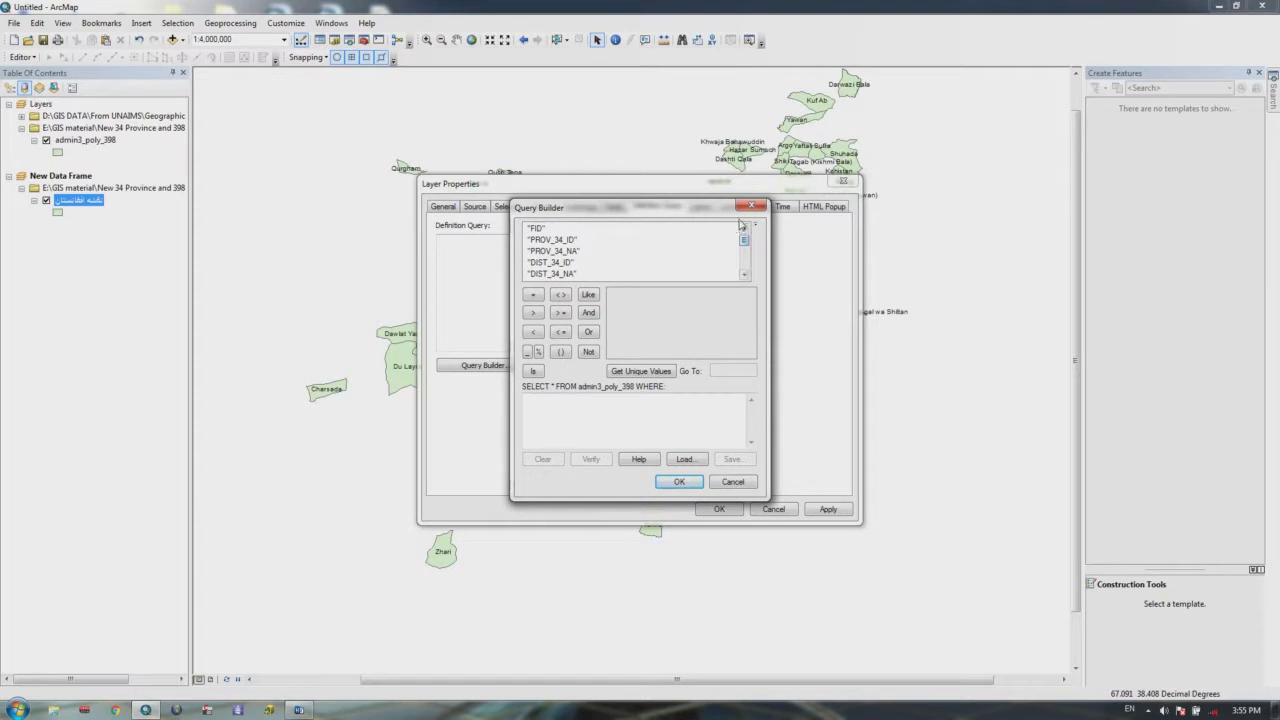
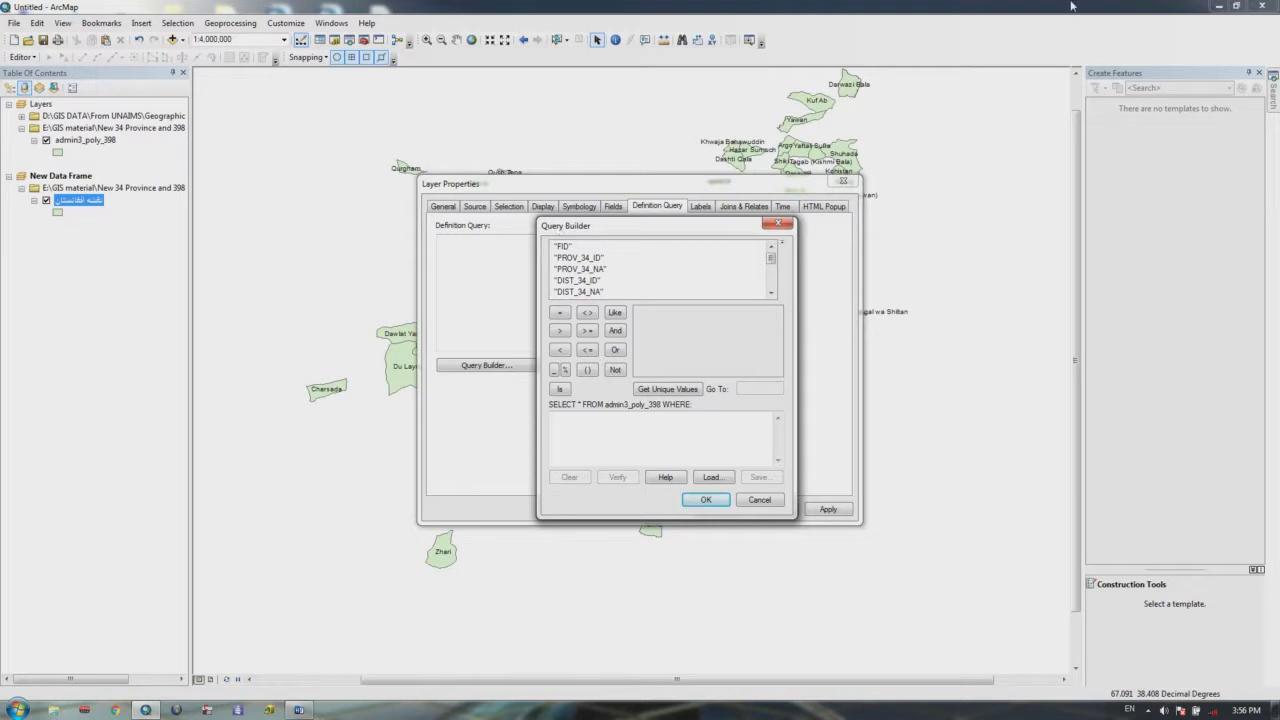
Step: Build the definition query "REVISED_DI" = 'Old' in the Query Builder and accept it
mouse_move(770, 261)
mouse_down()
mouse_move(770, 282)
mouse_move(770, 257)
mouse_up()
click(771, 293)
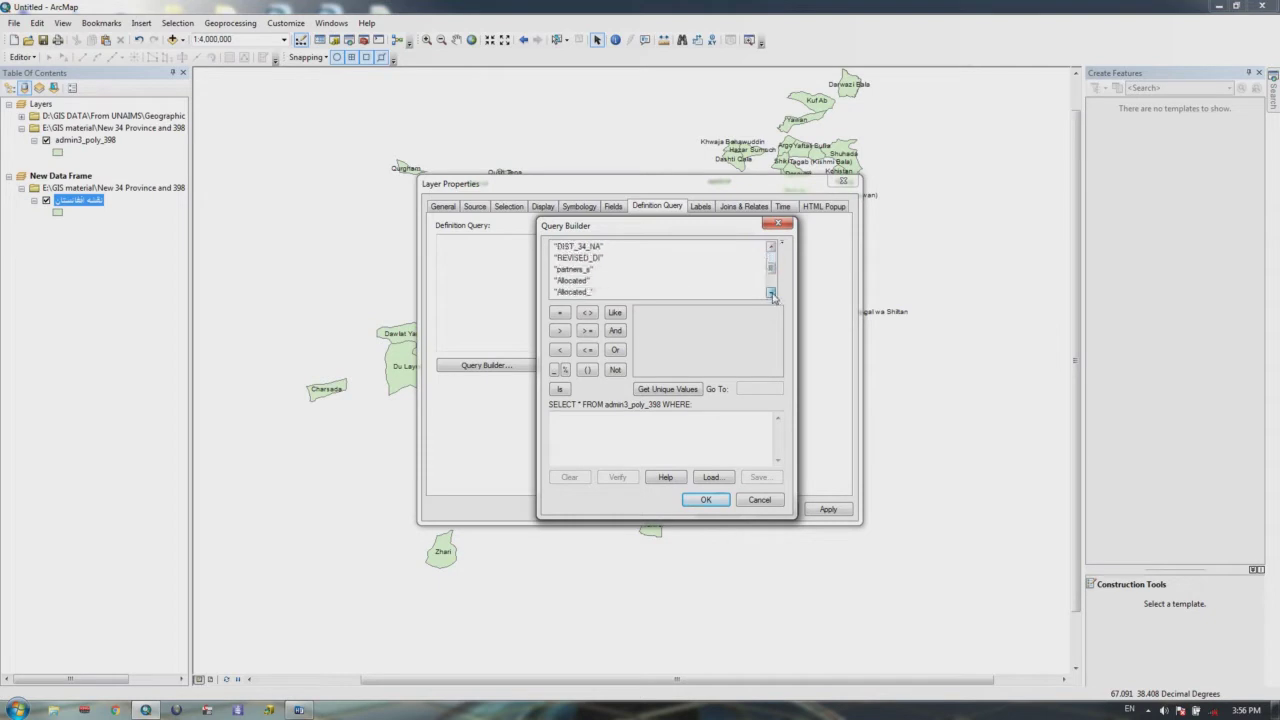
double_click(580, 247)
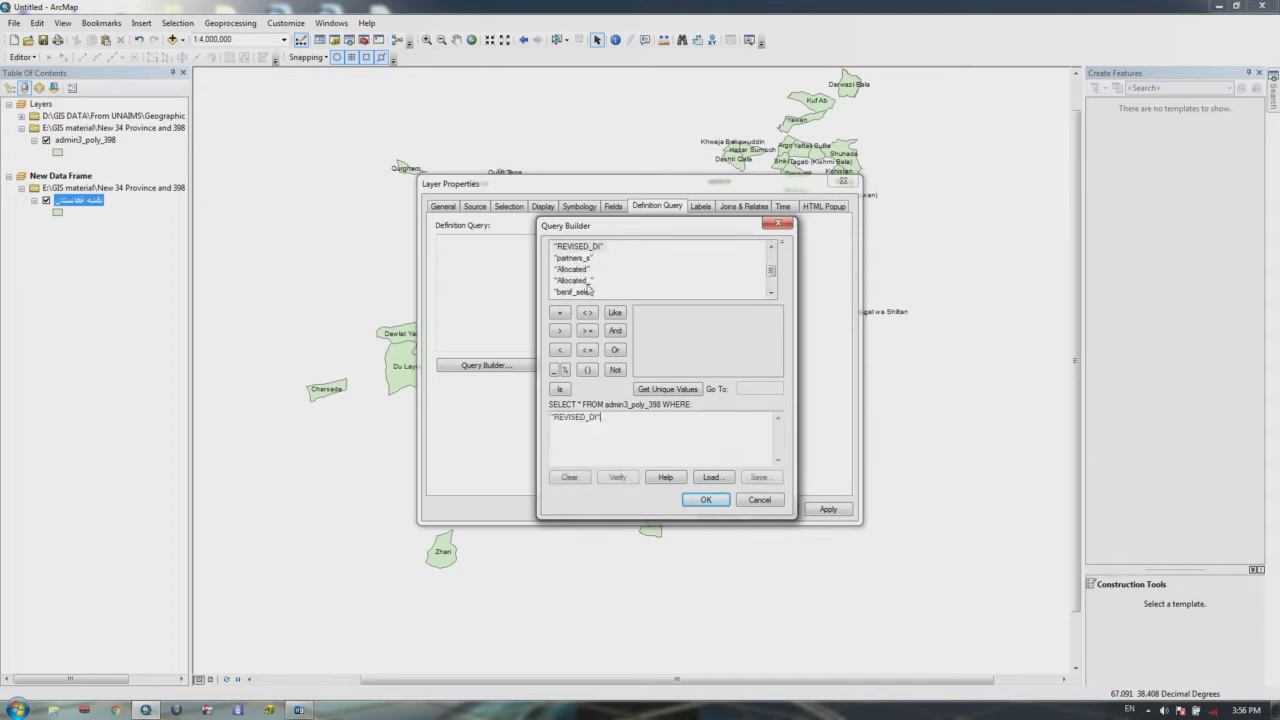
click(560, 312)
click(666, 390)
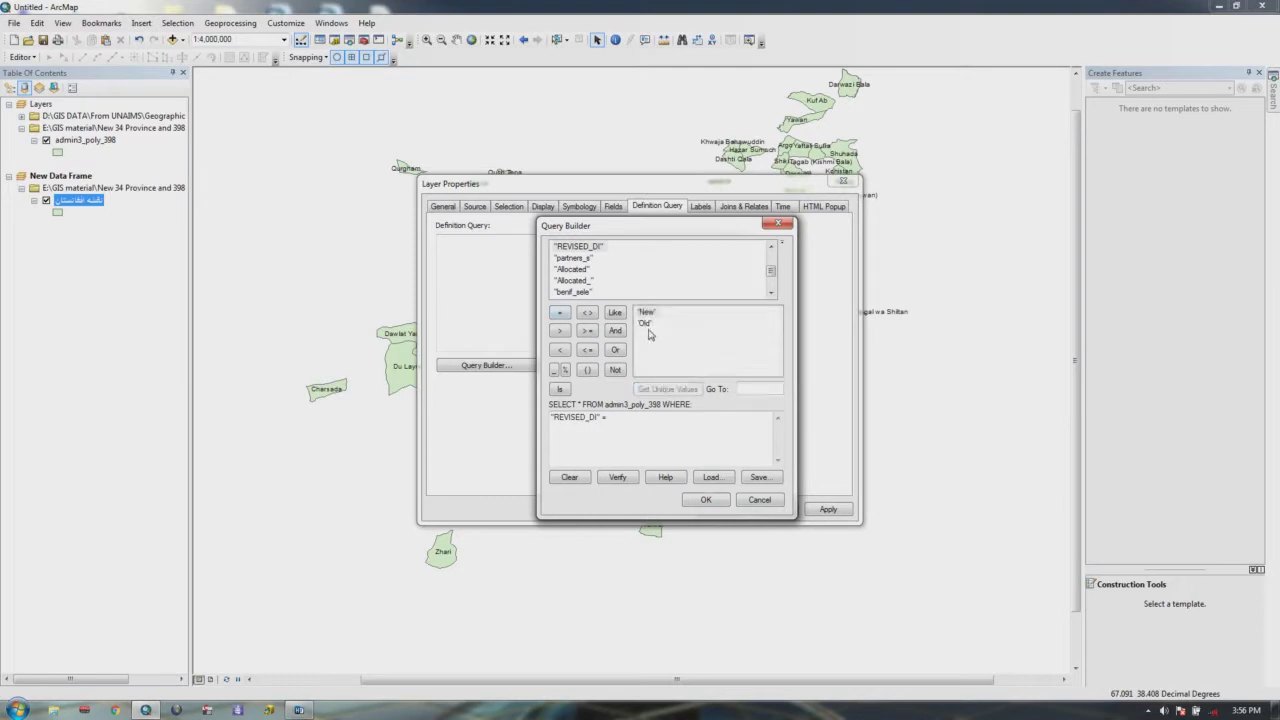
double_click(645, 323)
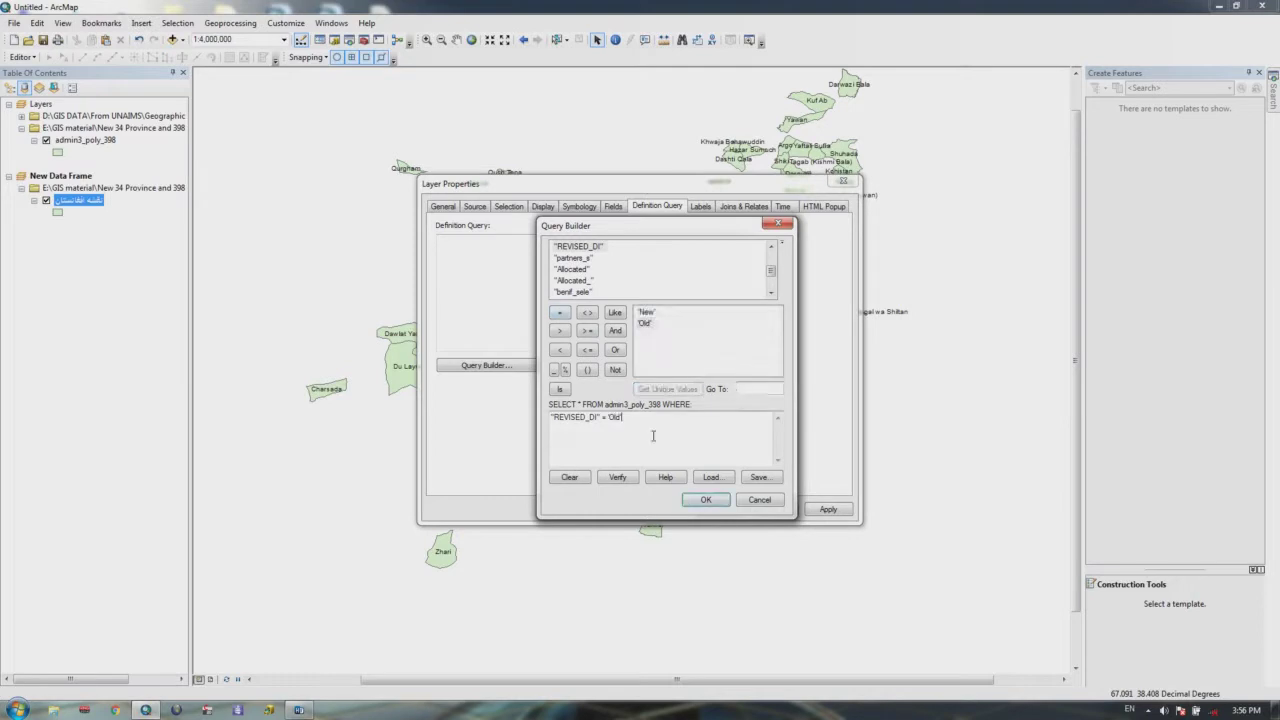
click(712, 499)
click(720, 509)
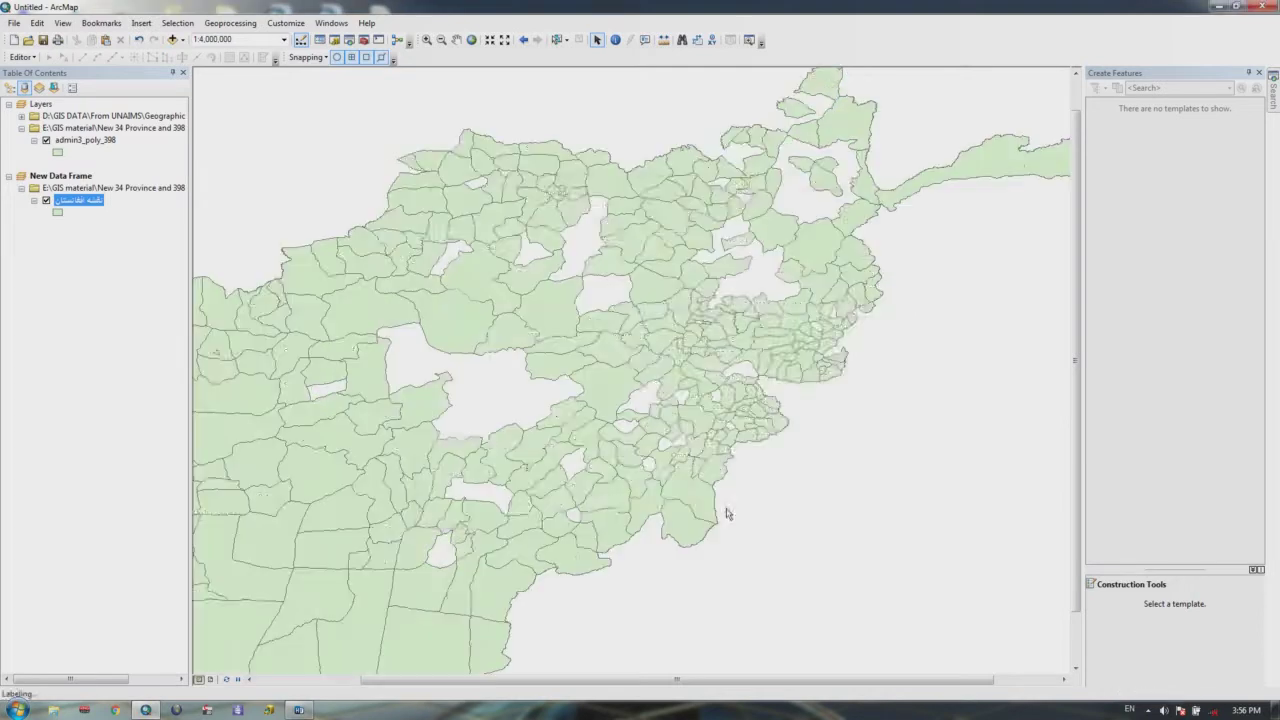
scroll(727, 381, down, 2)
scroll(729, 379, down, 1)
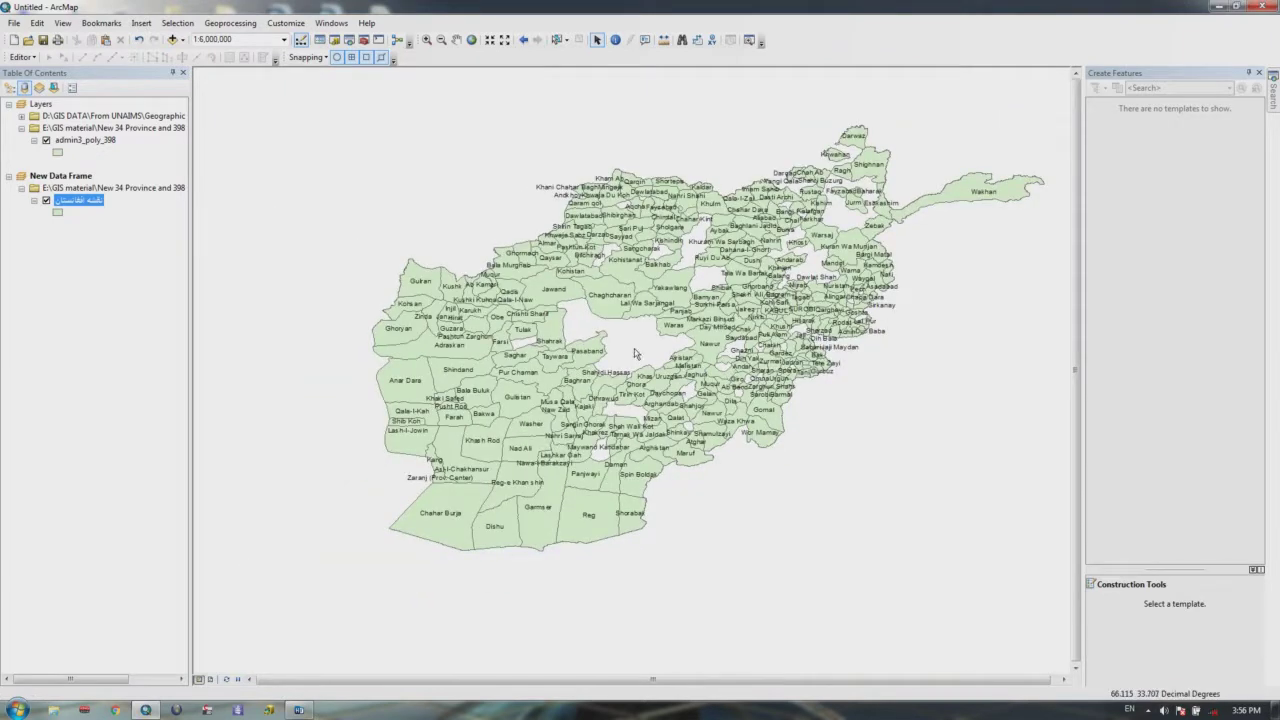
scroll(717, 336, up, 2)
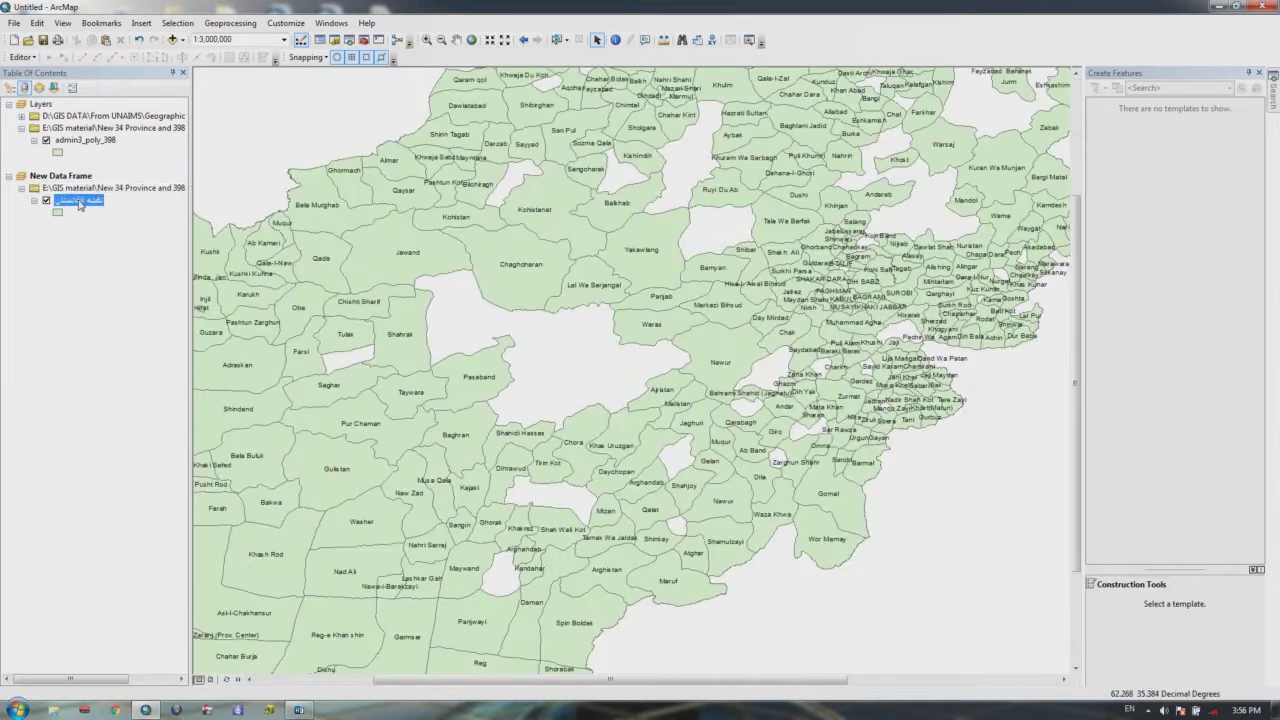
right_click(79, 201)
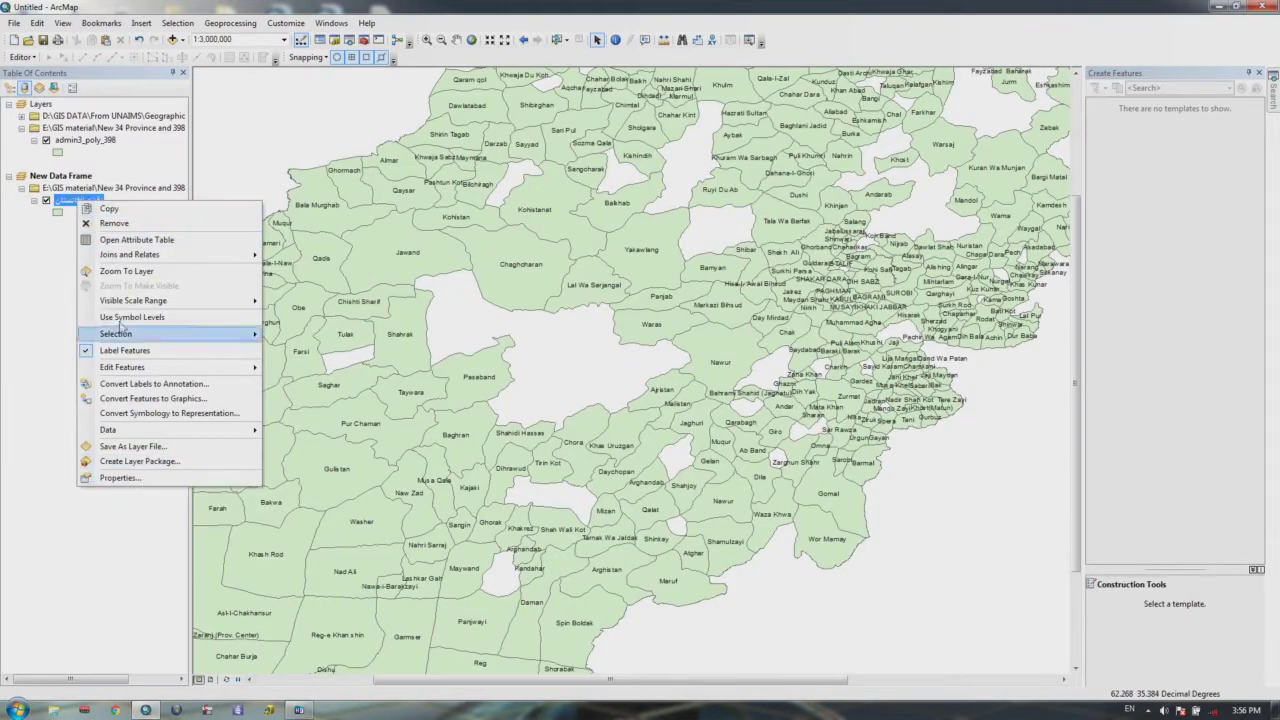
click(130, 240)
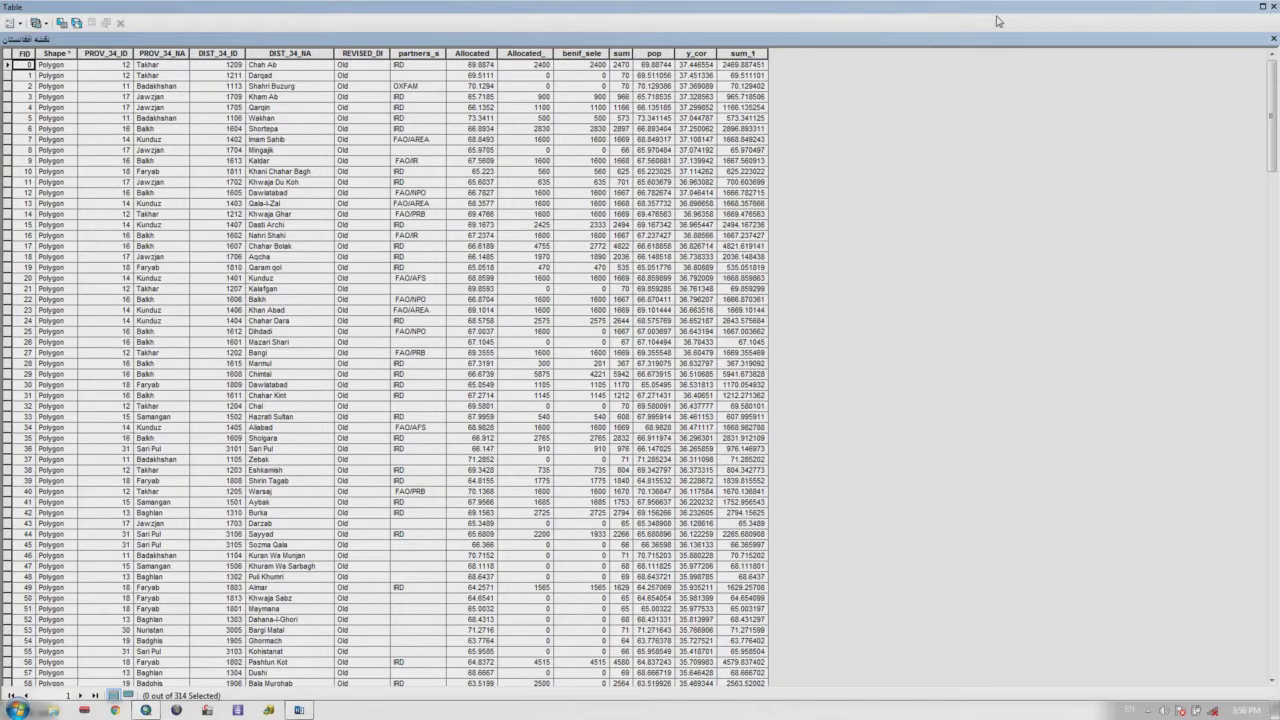
click(1271, 6)
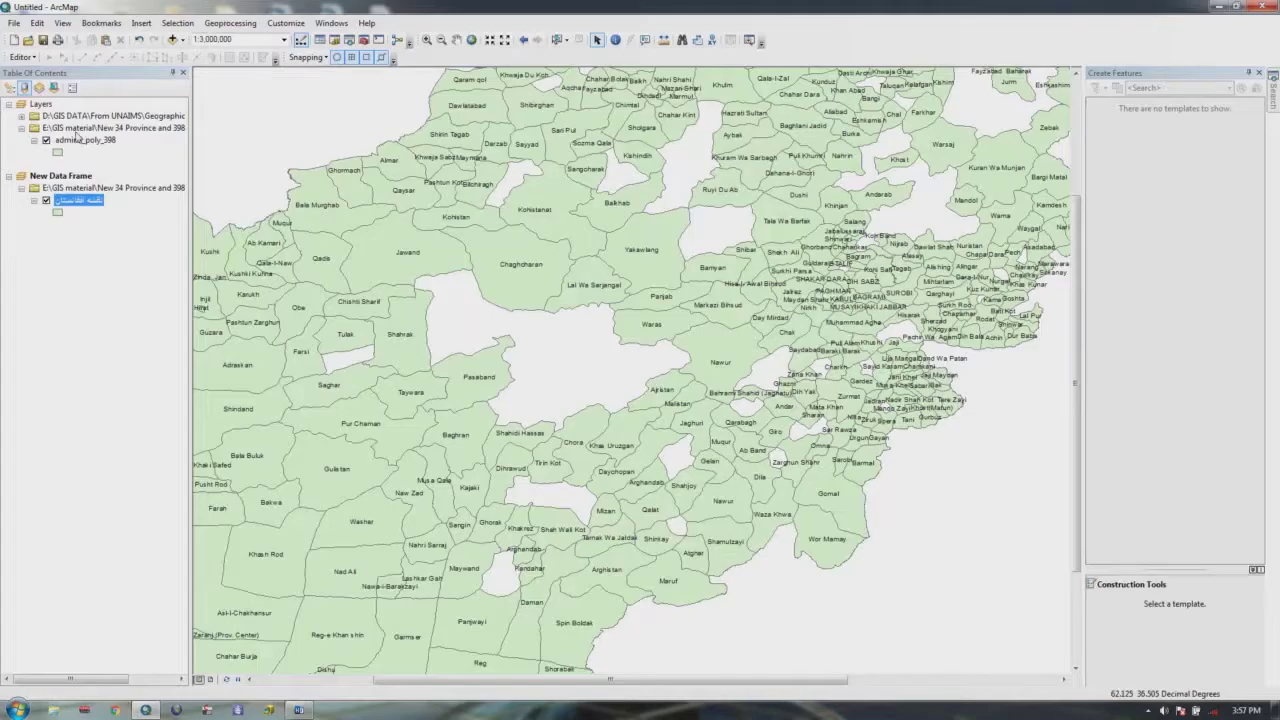
Step: Select all layers in the D:\GIS DATA group and remove them from the map
right_click(45, 115)
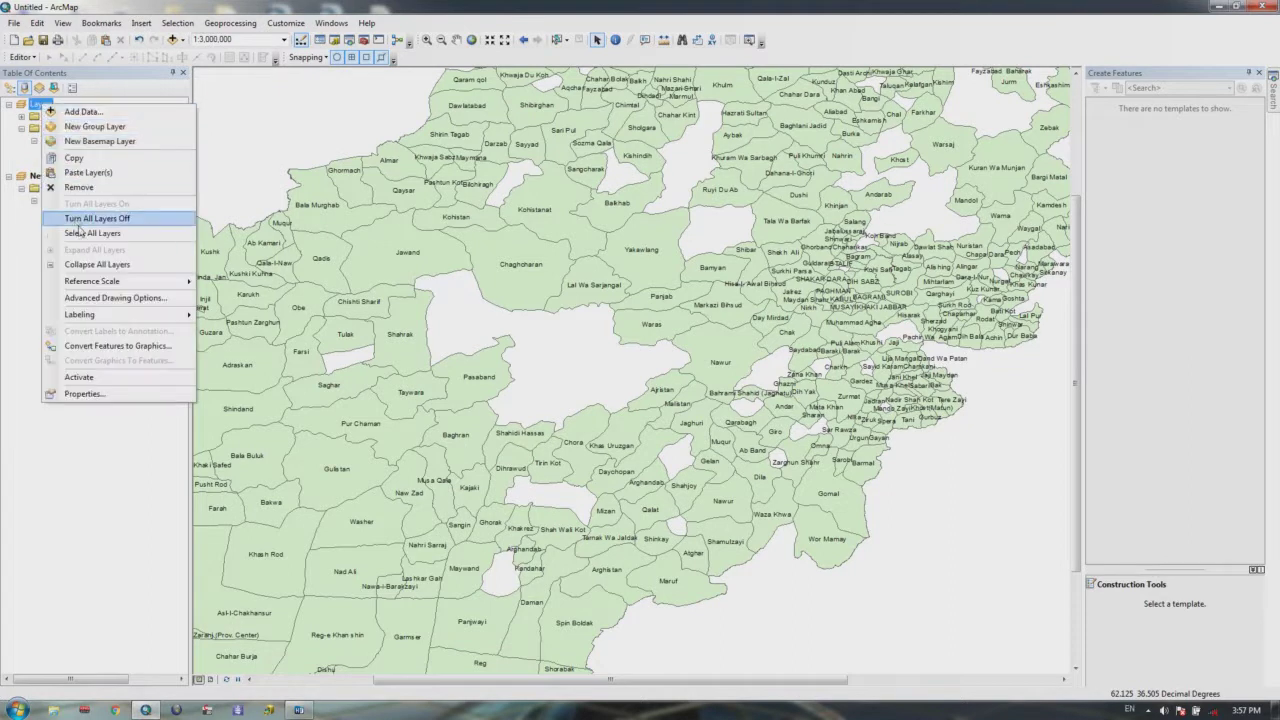
click(90, 232)
right_click(67, 131)
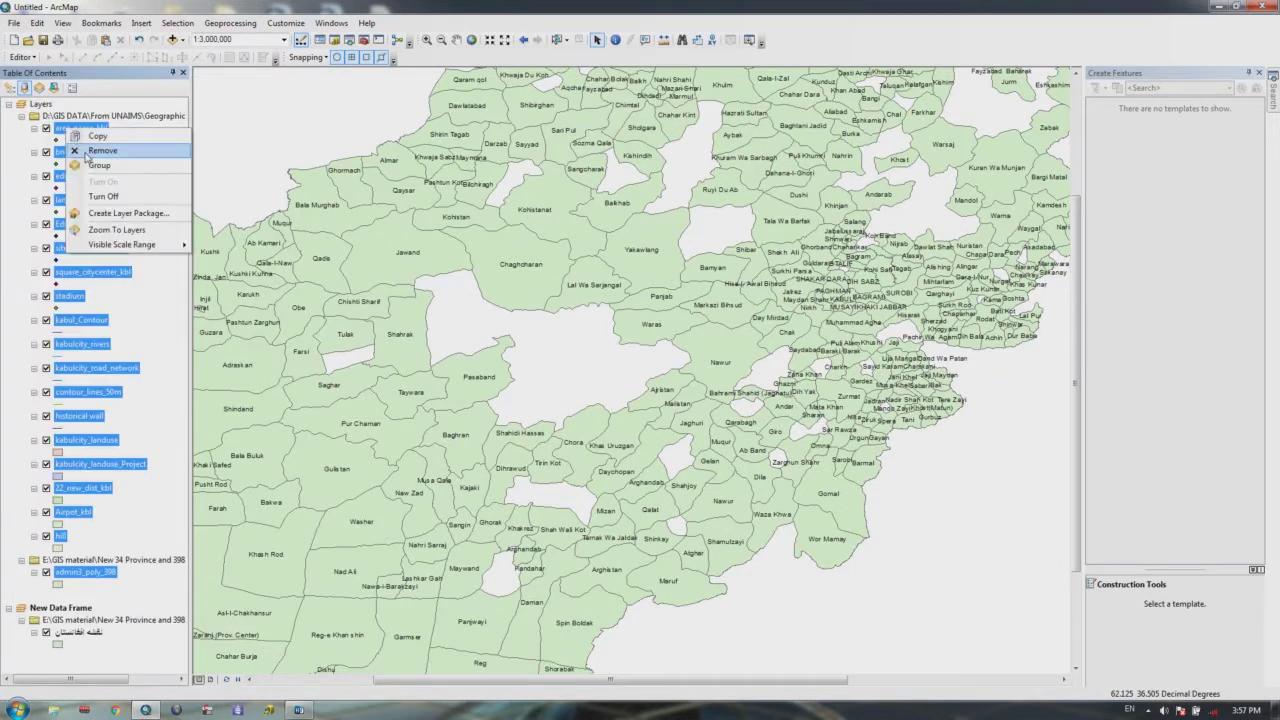
click(85, 150)
Step: Remove the remaining layer group and the New Data Frame, then bring up Add Data
right_click(68, 141)
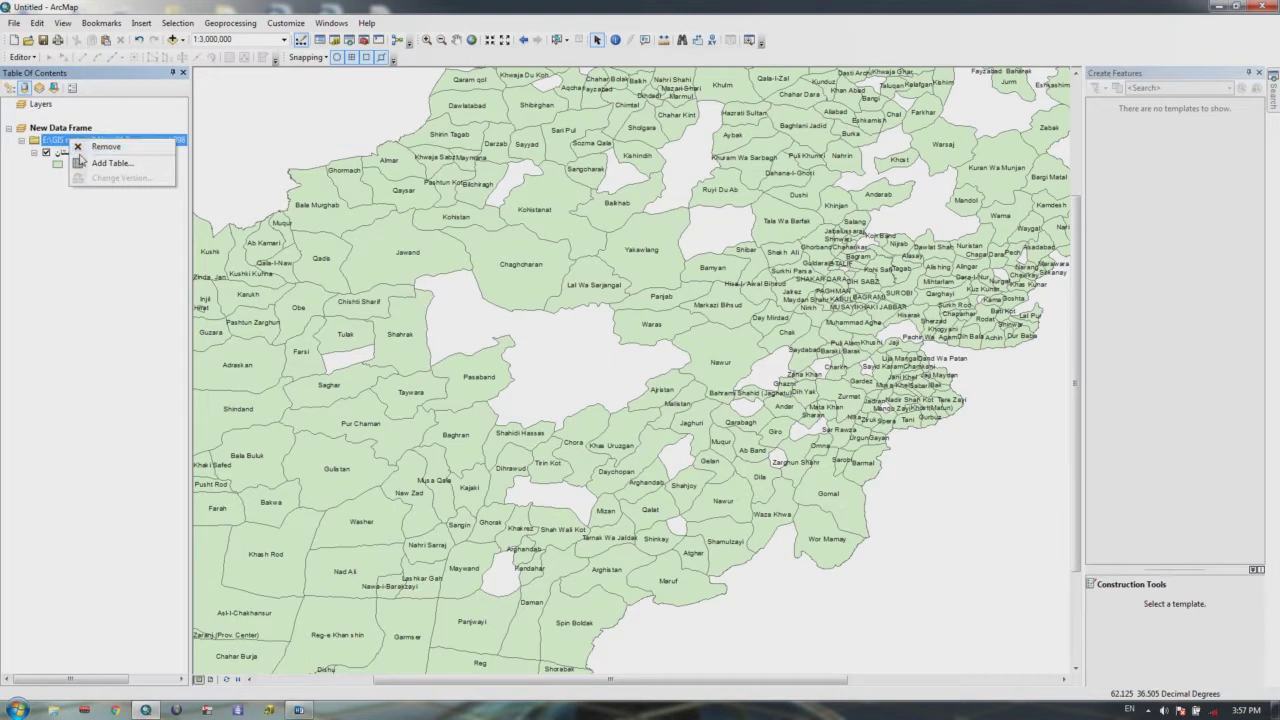
click(85, 157)
right_click(60, 131)
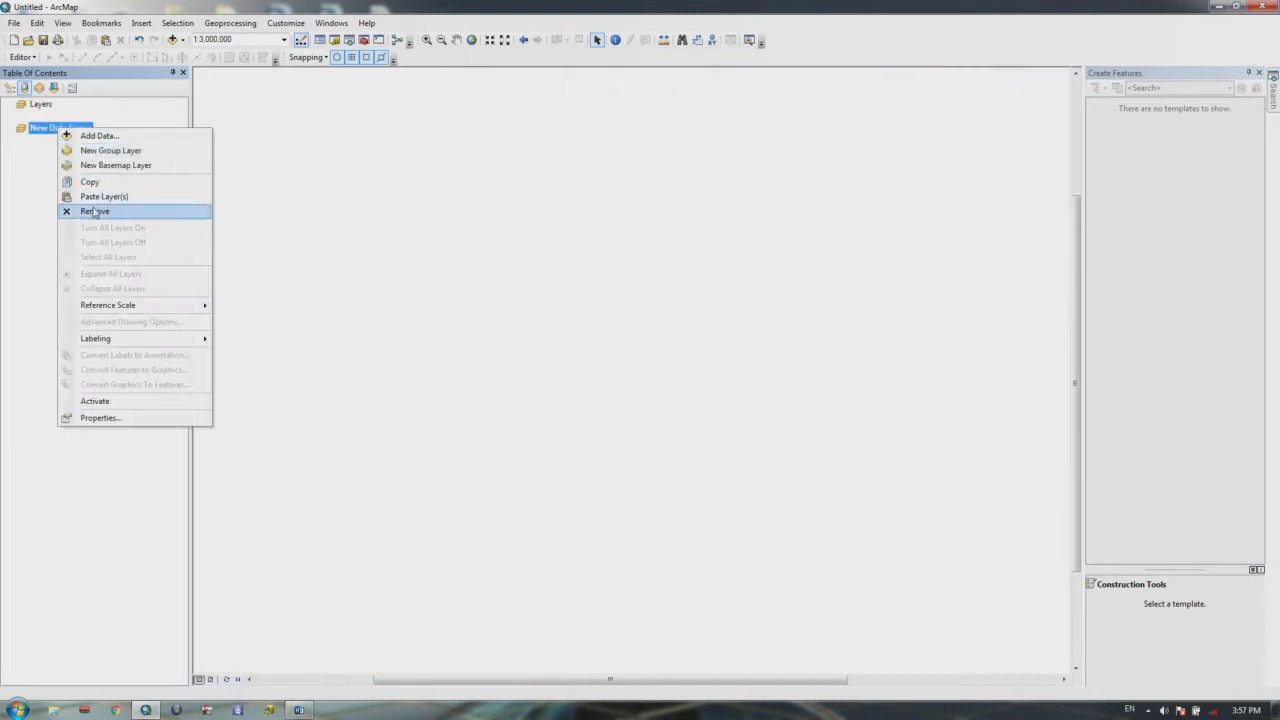
click(88, 207)
click(172, 39)
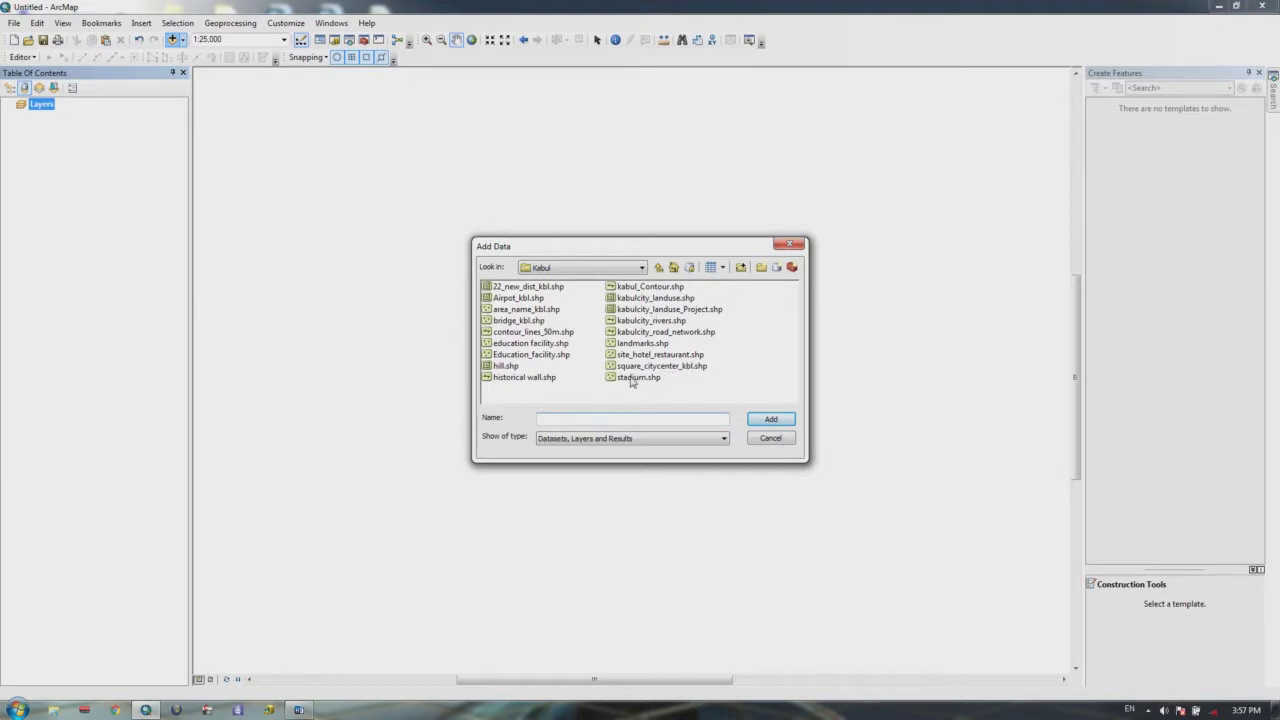
Step: Select the site_hotel_restaurant, road network, rivers, landuse and both education facility shapefiles
ctrl+click(634, 355)
ctrl+click(638, 331)
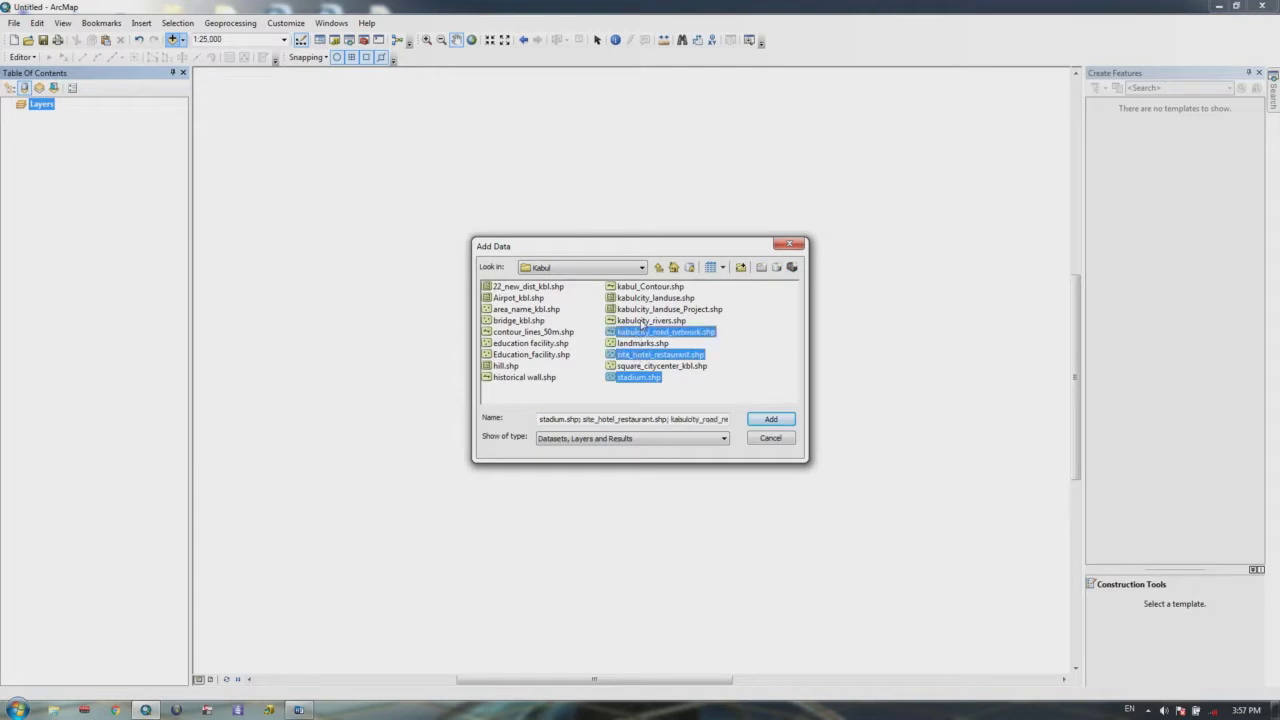
ctrl+click(642, 321)
ctrl+click(652, 298)
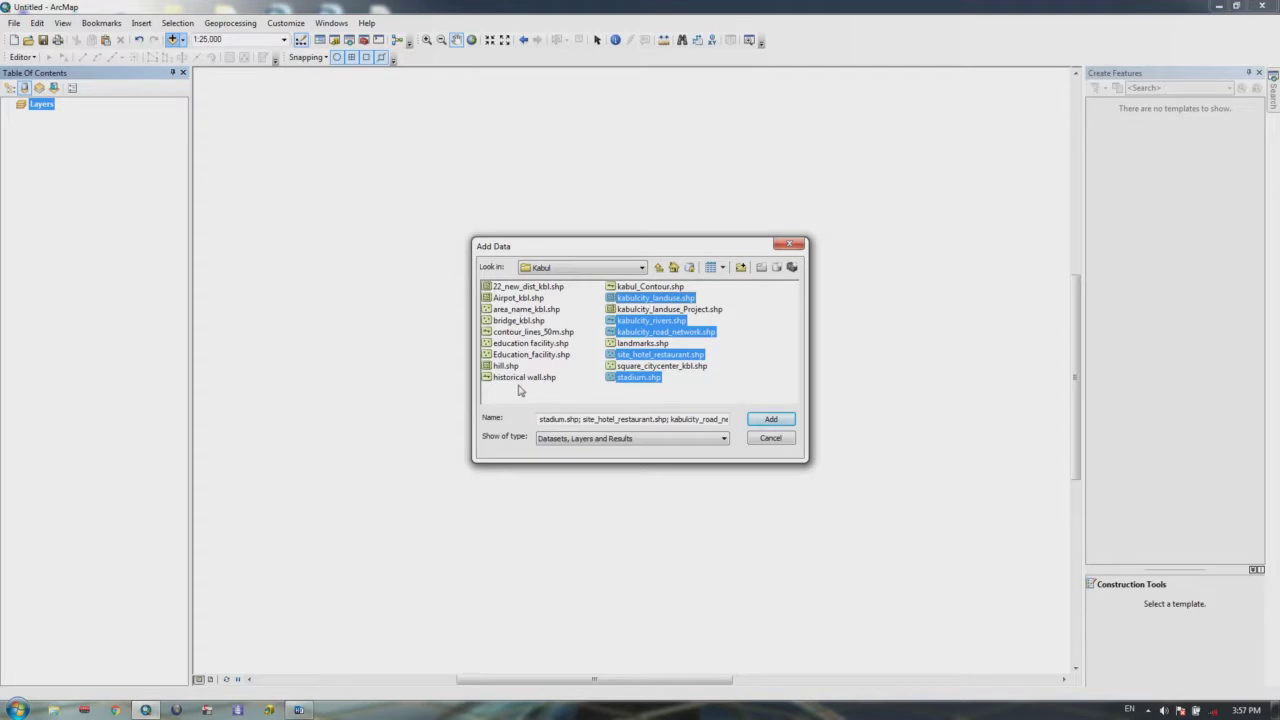
ctrl+click(516, 345)
ctrl+click(524, 357)
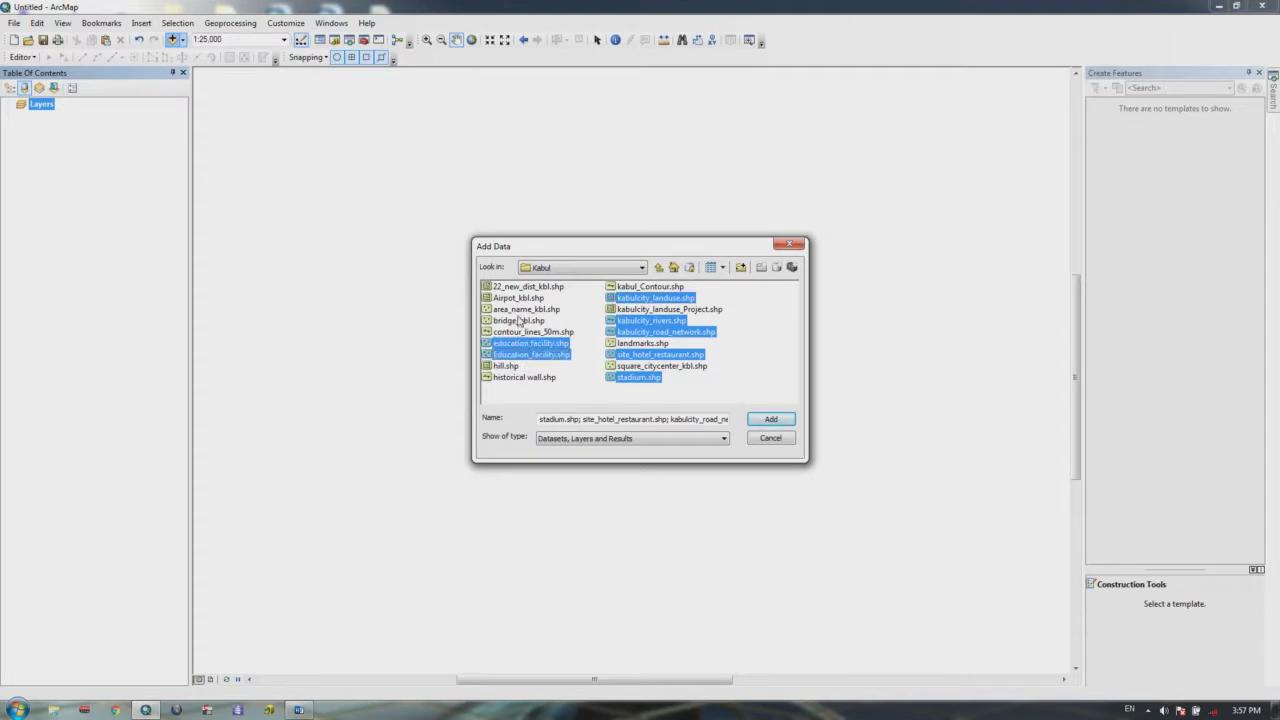
Step: Add these plus area_name_kbl, Airpot_kbl, 22_new_dist_kbl and historical wall, accepting the coordinate warnings
ctrl+click(520, 310)
ctrl+click(522, 297)
ctrl+click(520, 288)
ctrl+click(512, 379)
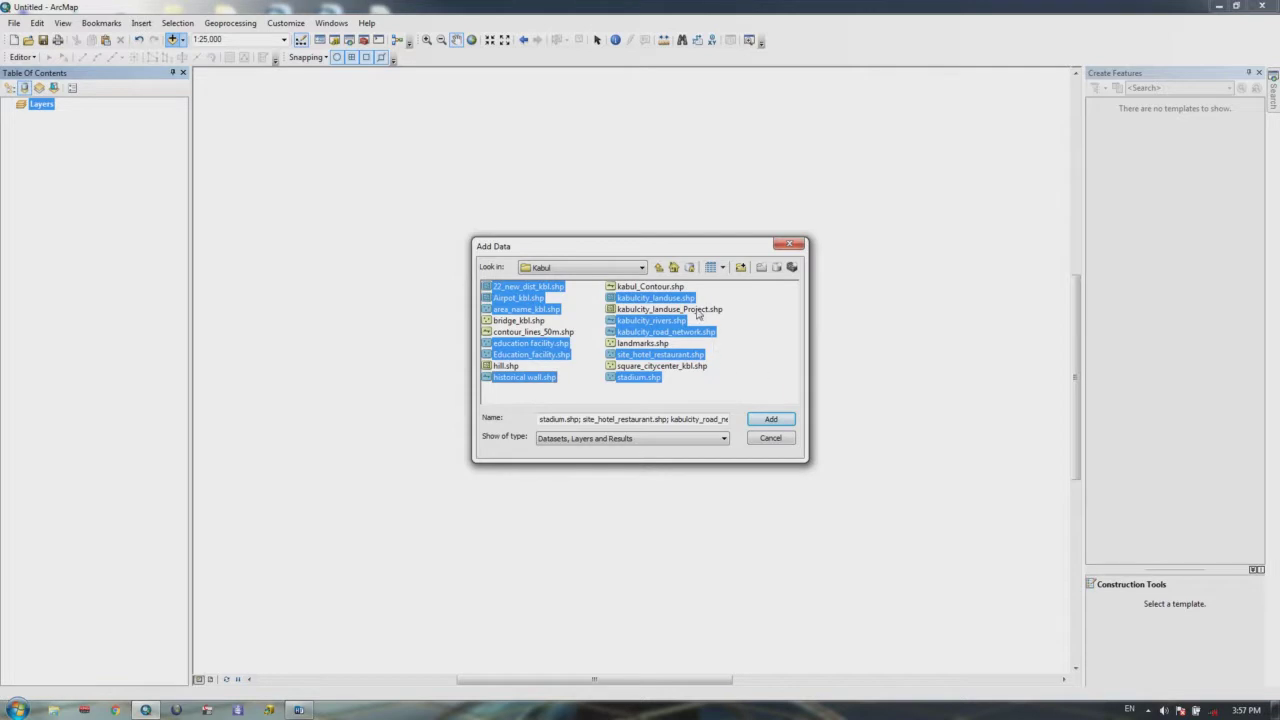
click(765, 420)
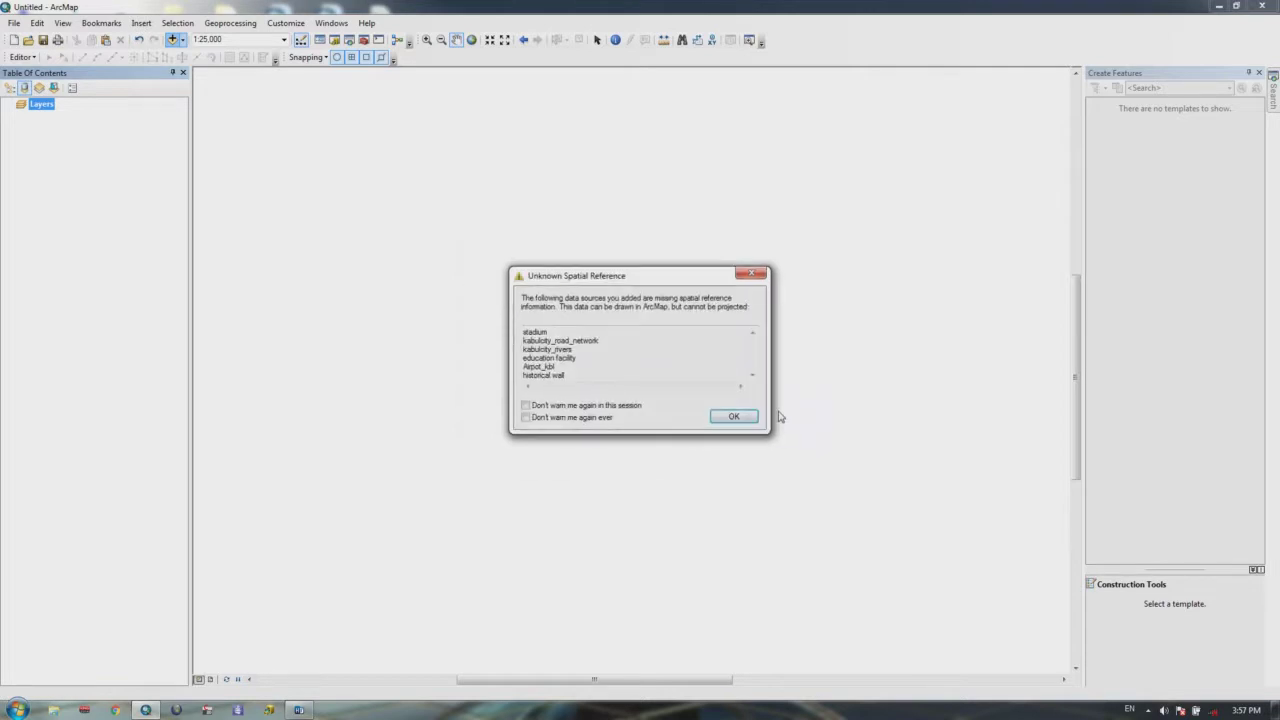
click(733, 417)
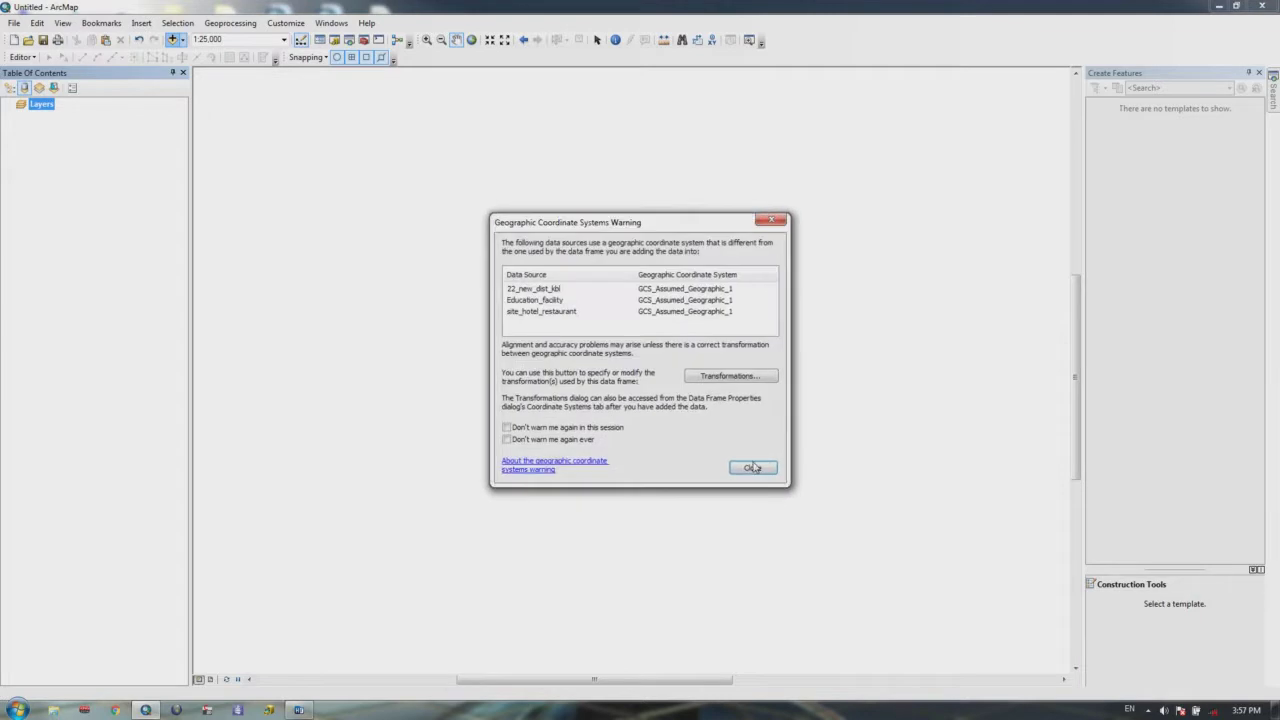
click(752, 467)
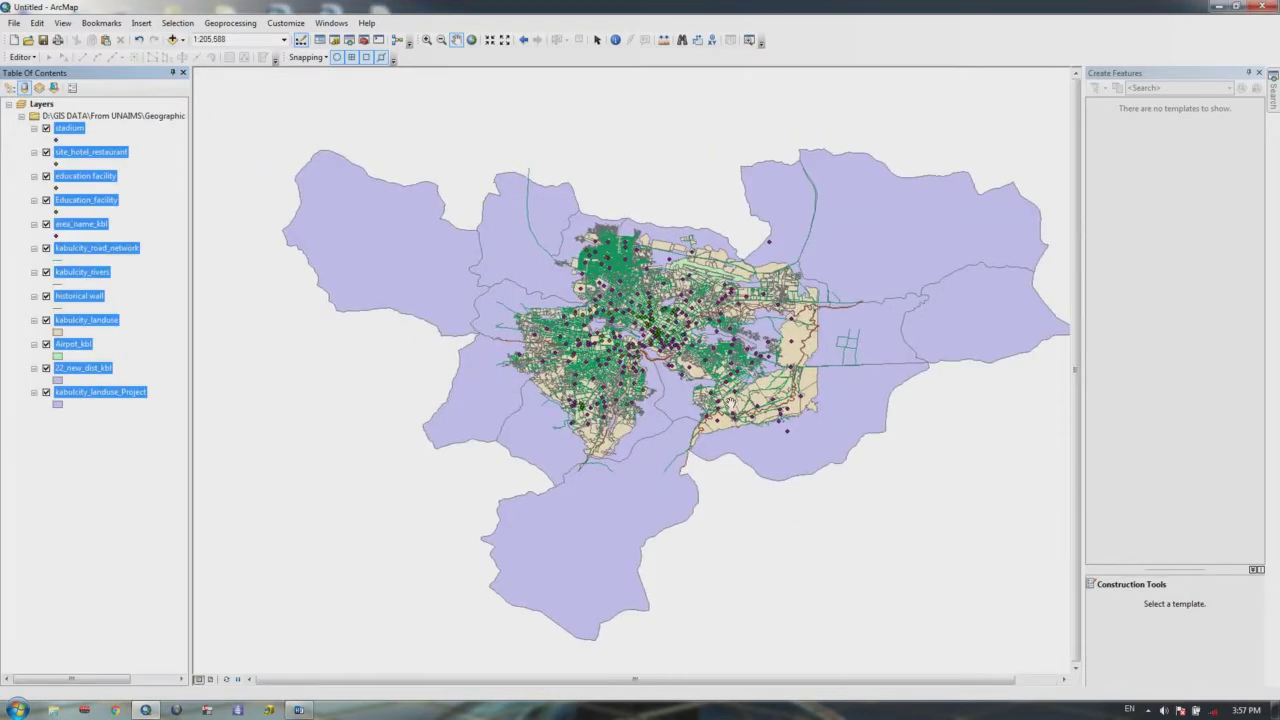
Step: Deselect the newly added layers and frame the Kabul city map in view
scroll(730, 400, up, 4)
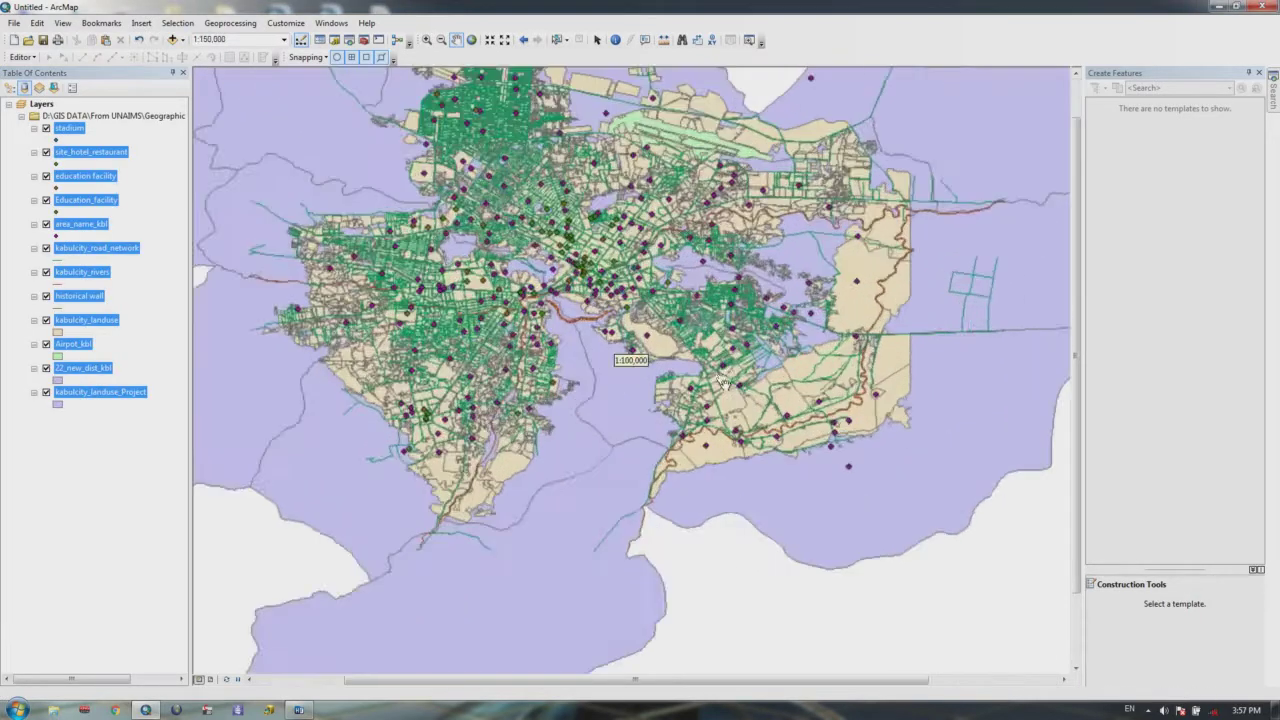
scroll(610, 350, up, 1)
scroll(610, 358, up, 3)
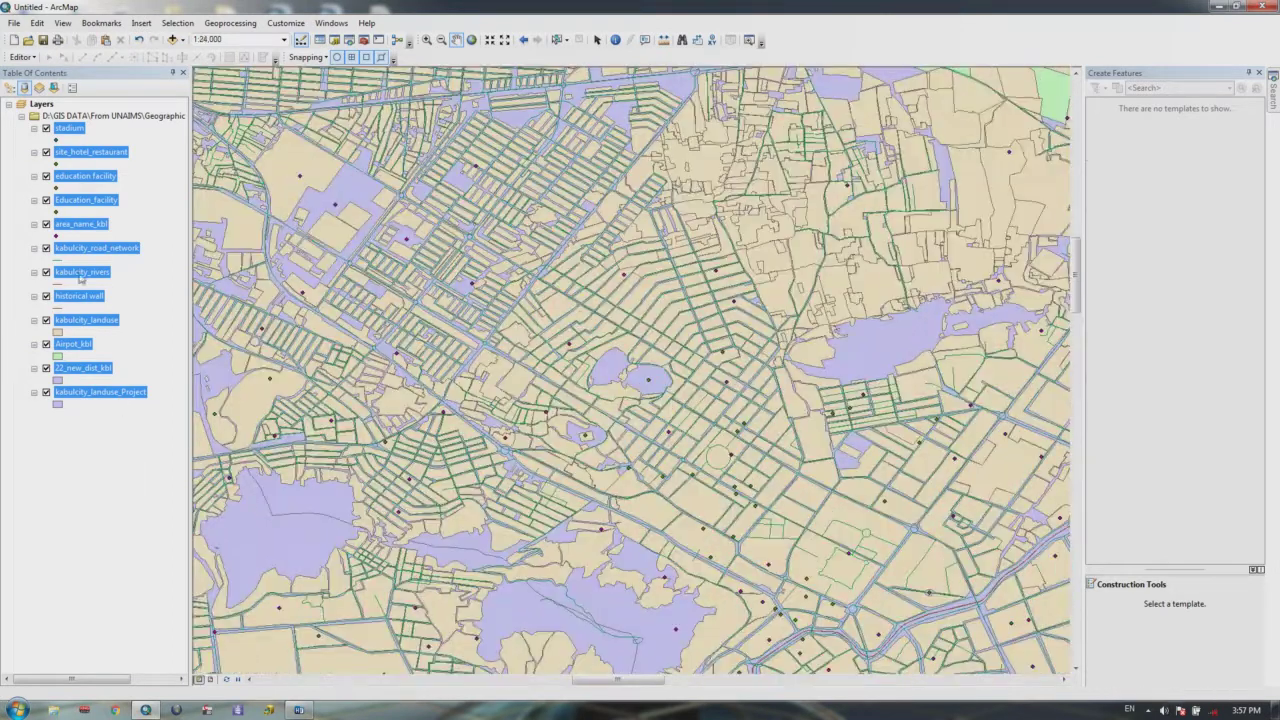
click(148, 300)
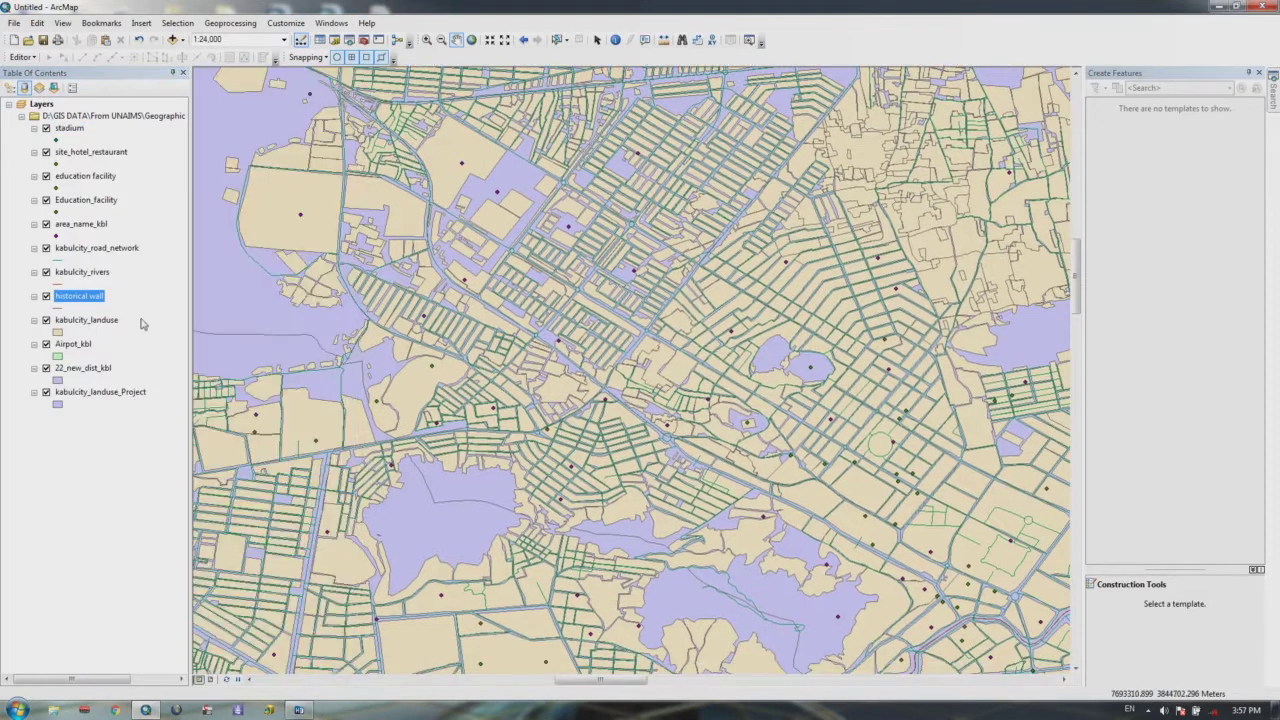
drag(235, 345, 325, 305)
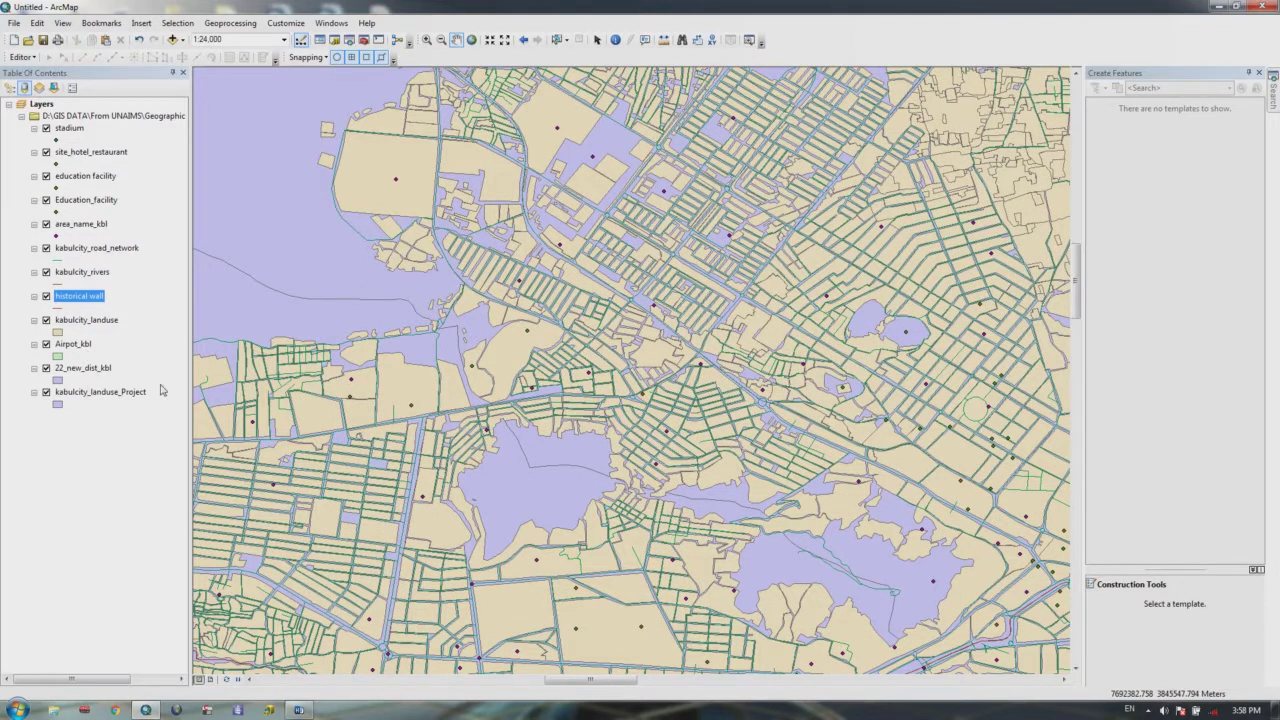
scroll(660, 390, up, 1)
scroll(662, 393, up, 2)
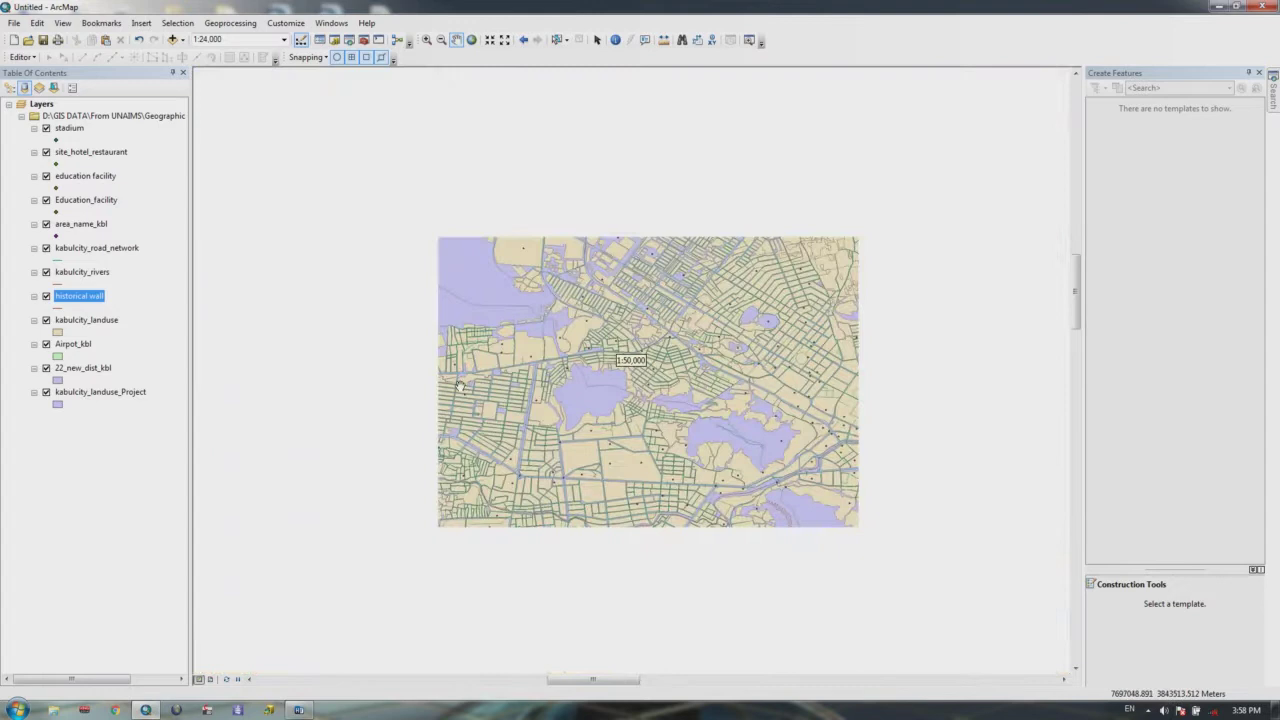
drag(782, 373, 740, 373)
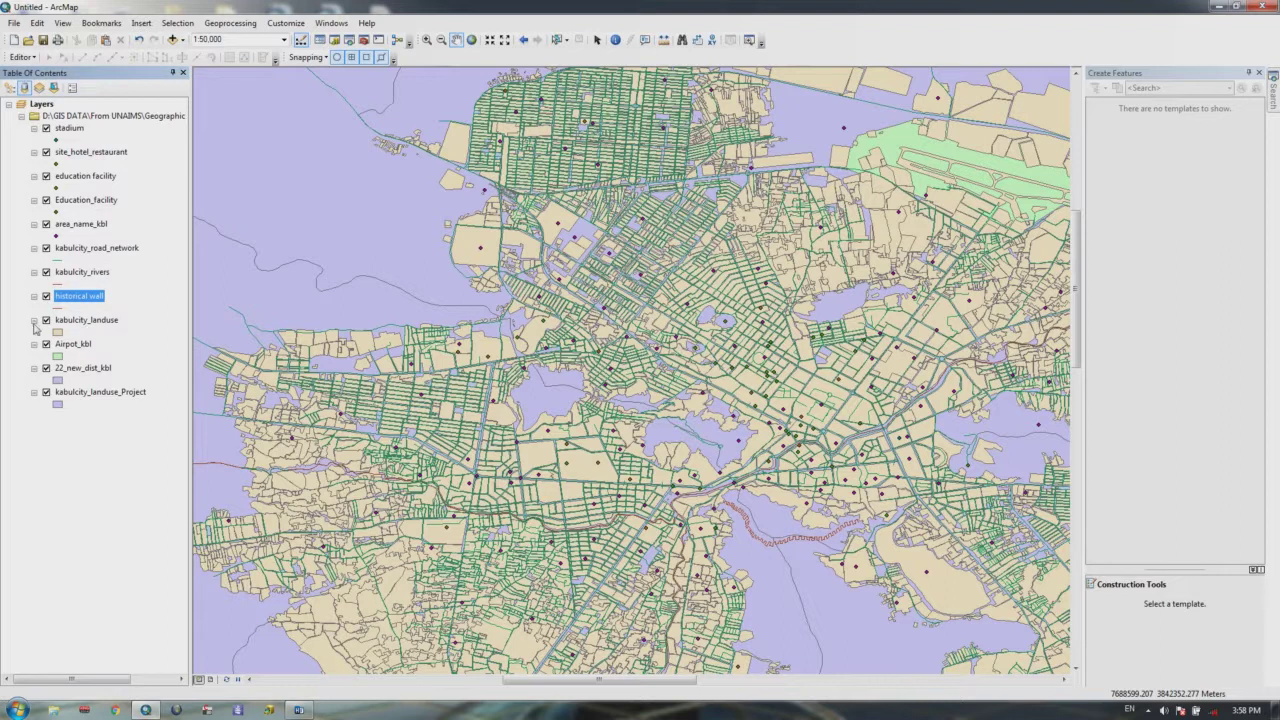
Step: Toggle the landuse and road network layers, leaving kabulcity_landuse displayed and selected
click(46, 320)
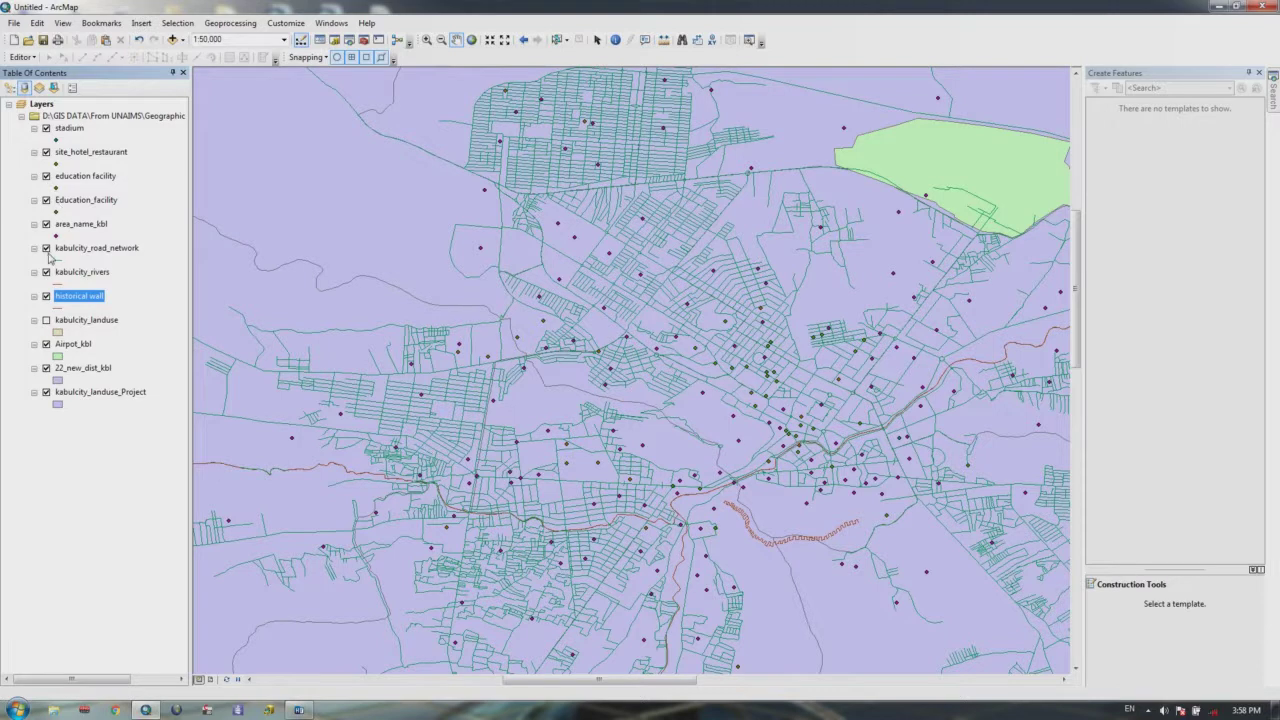
click(46, 248)
click(46, 248)
click(46, 320)
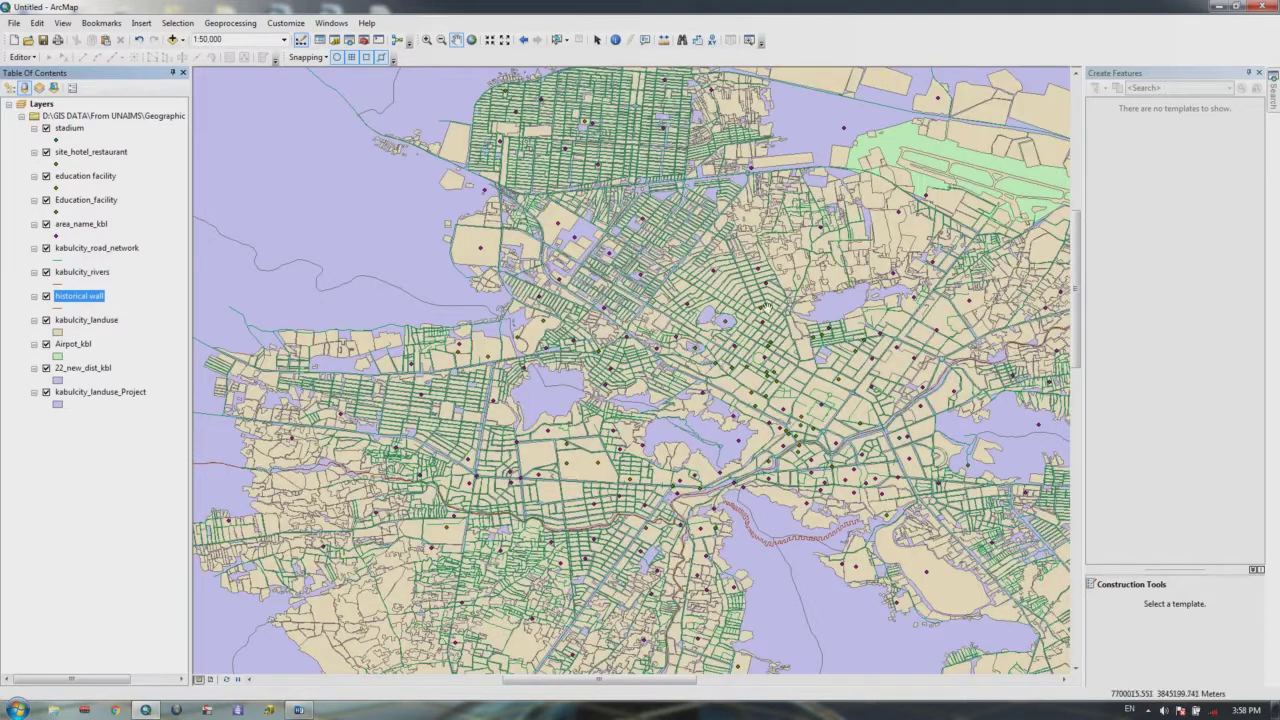
drag(696, 356, 695, 312)
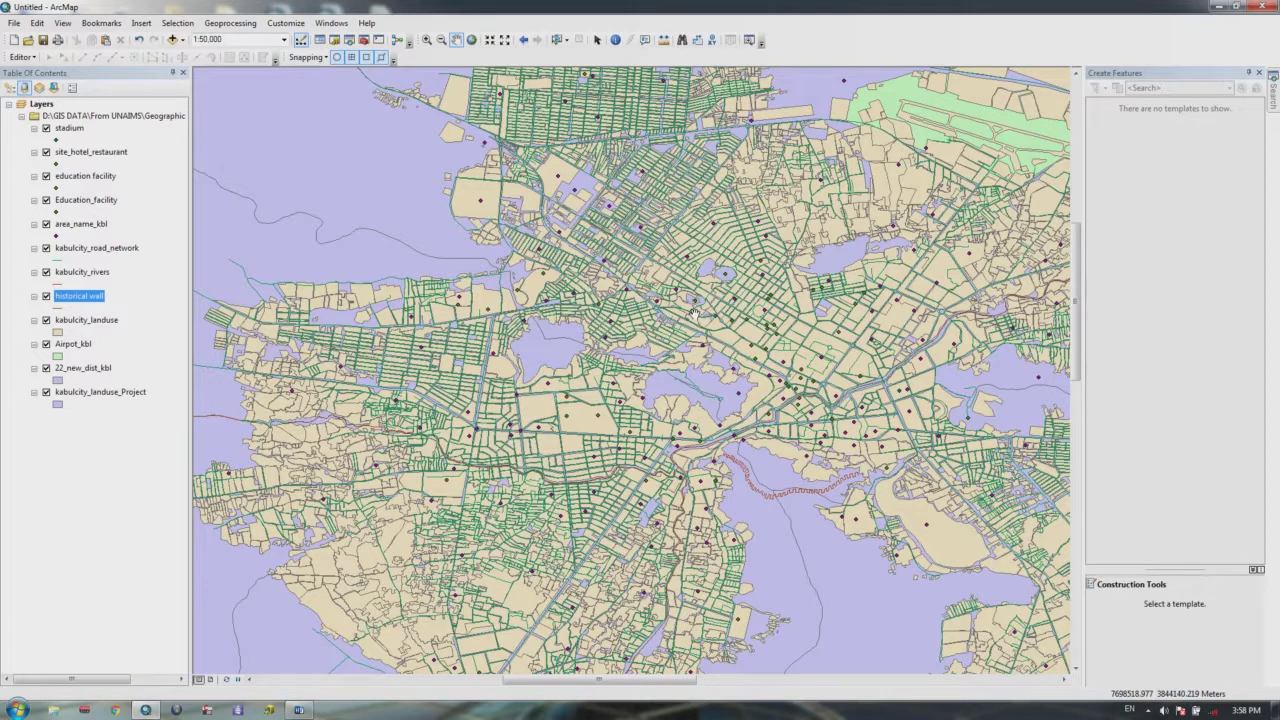
click(88, 320)
Step: Review the kabulcity_landuse attribute table's LANDUSE_TY column, then open the layer's Properties
right_click(91, 322)
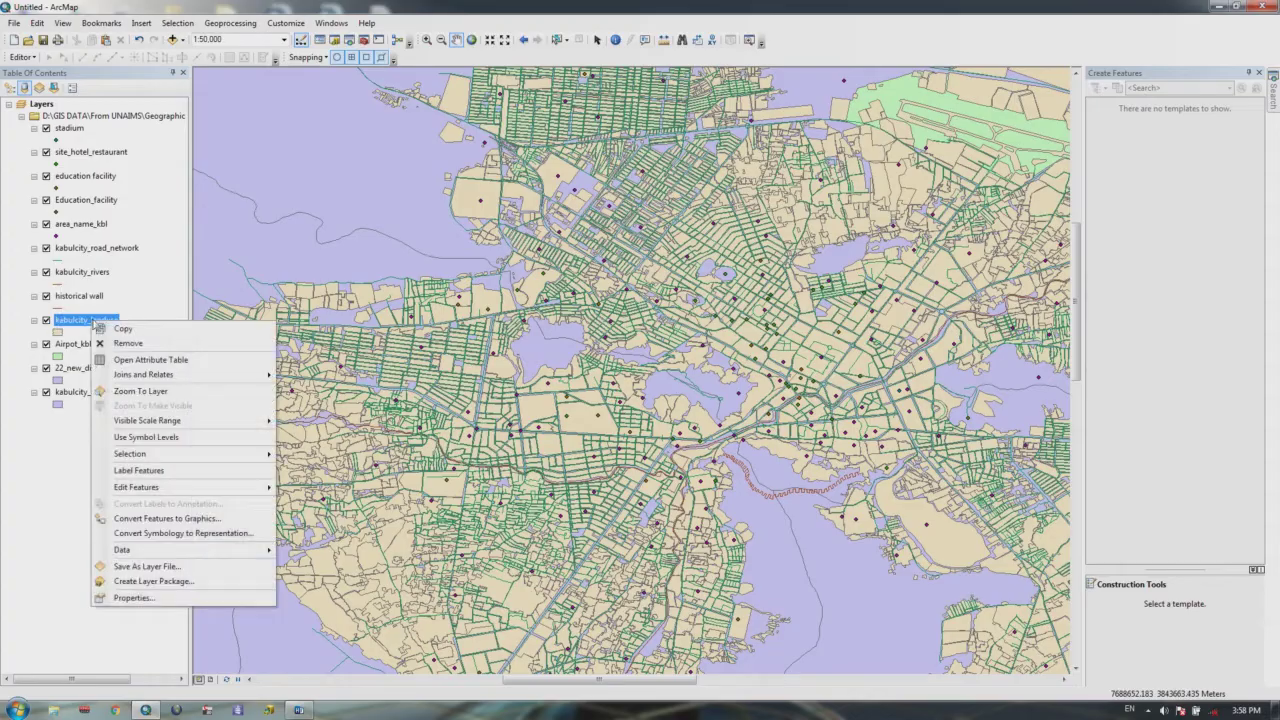
click(128, 358)
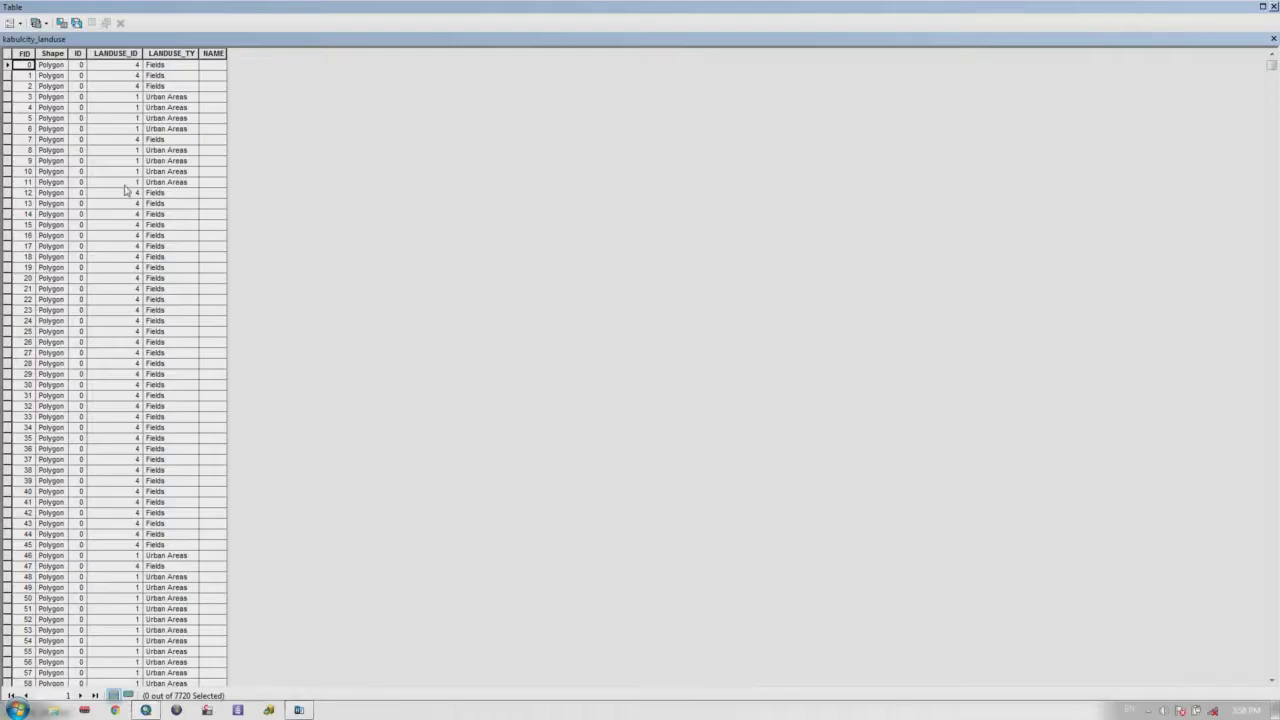
click(161, 53)
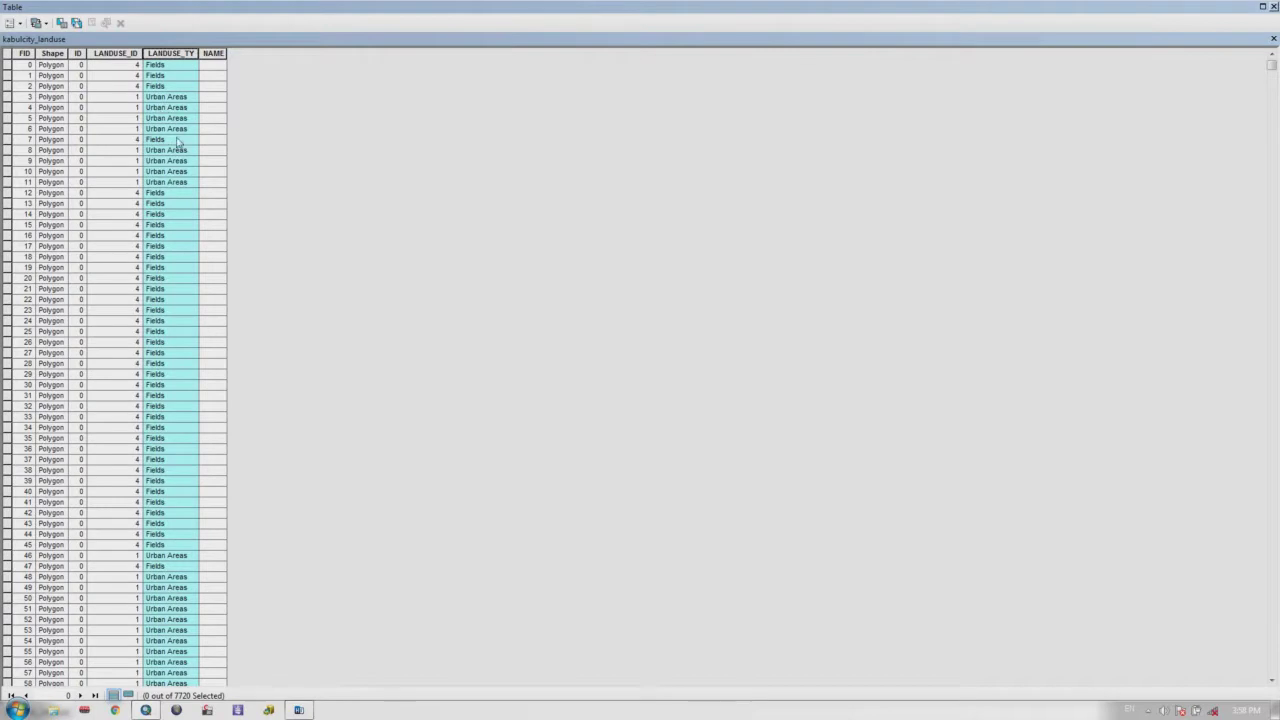
click(163, 193)
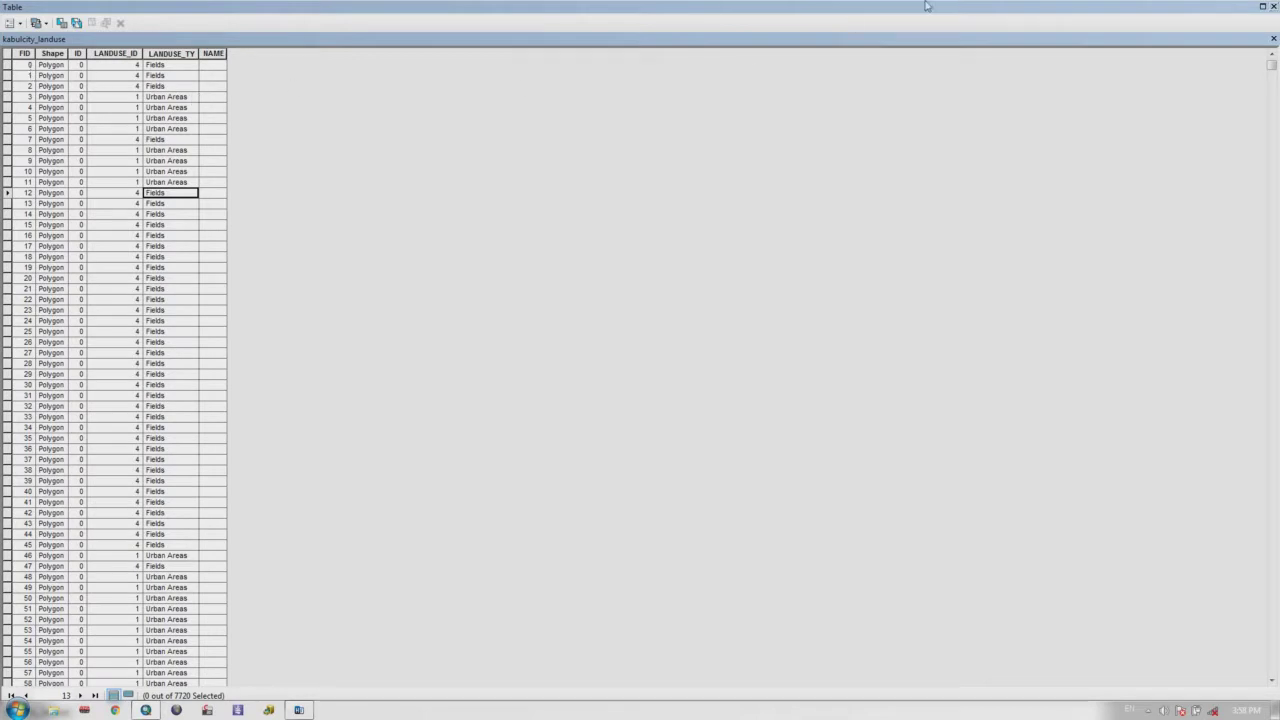
click(1273, 6)
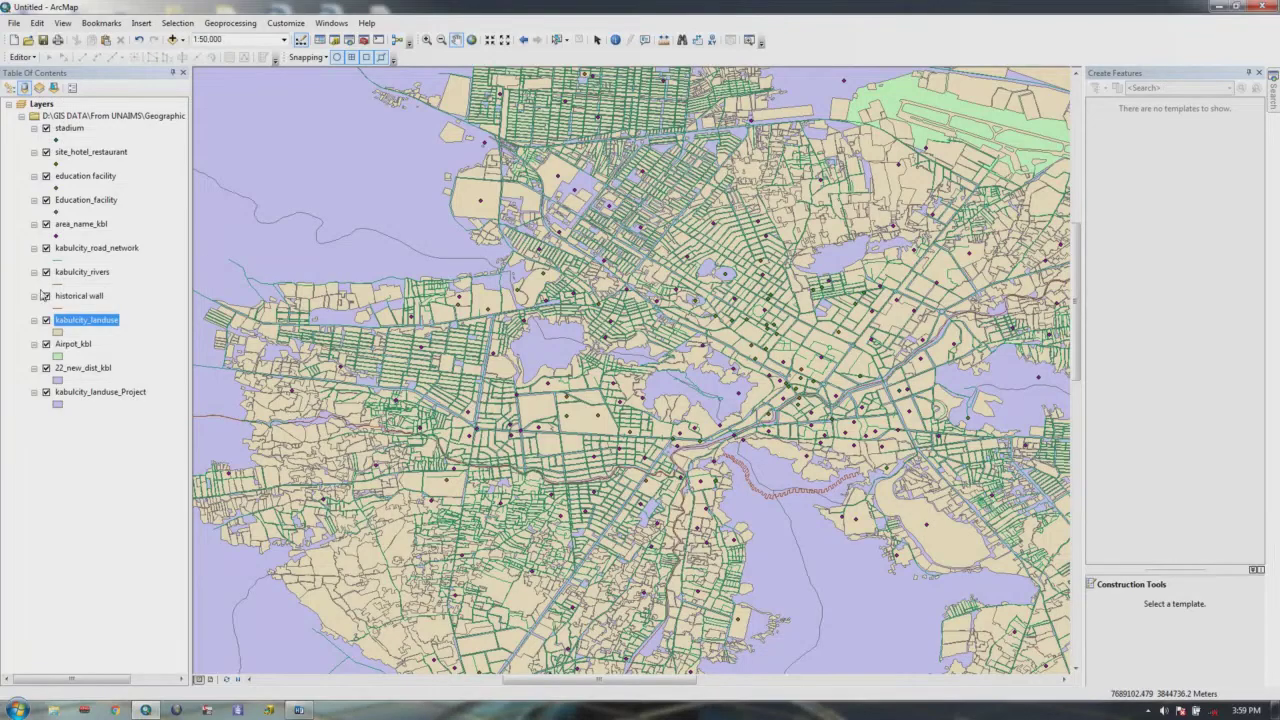
right_click(62, 319)
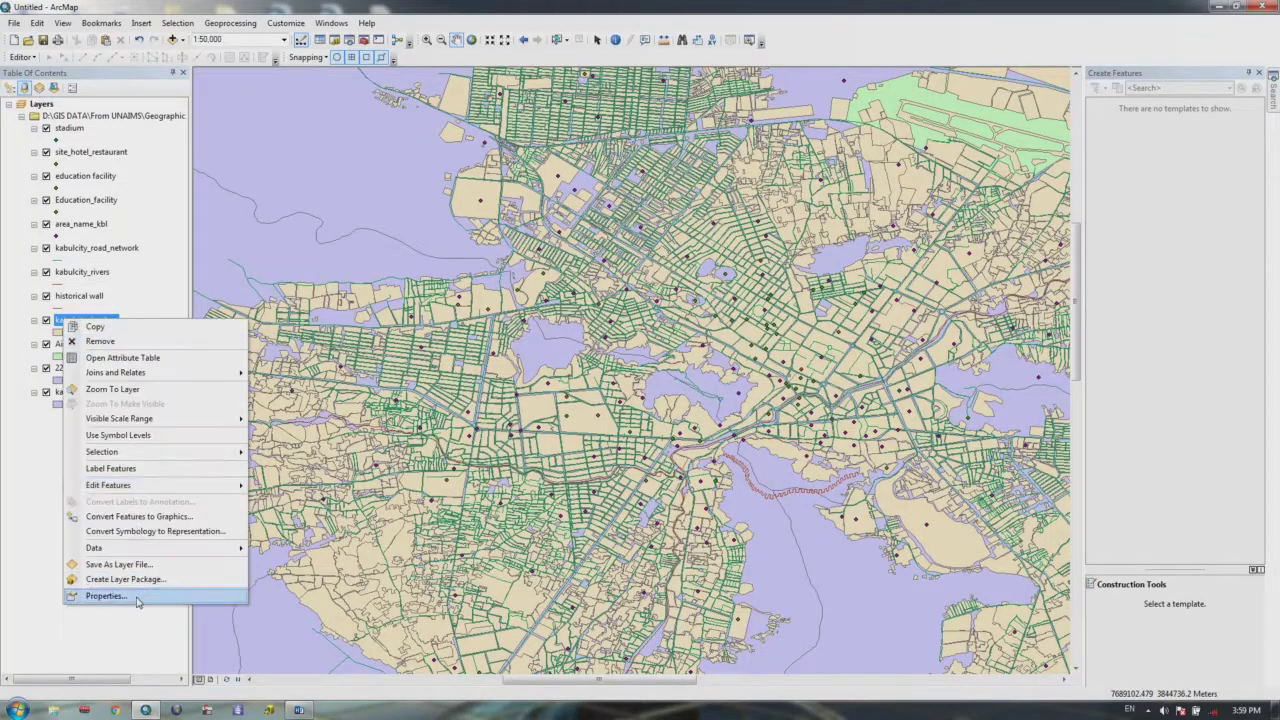
click(134, 597)
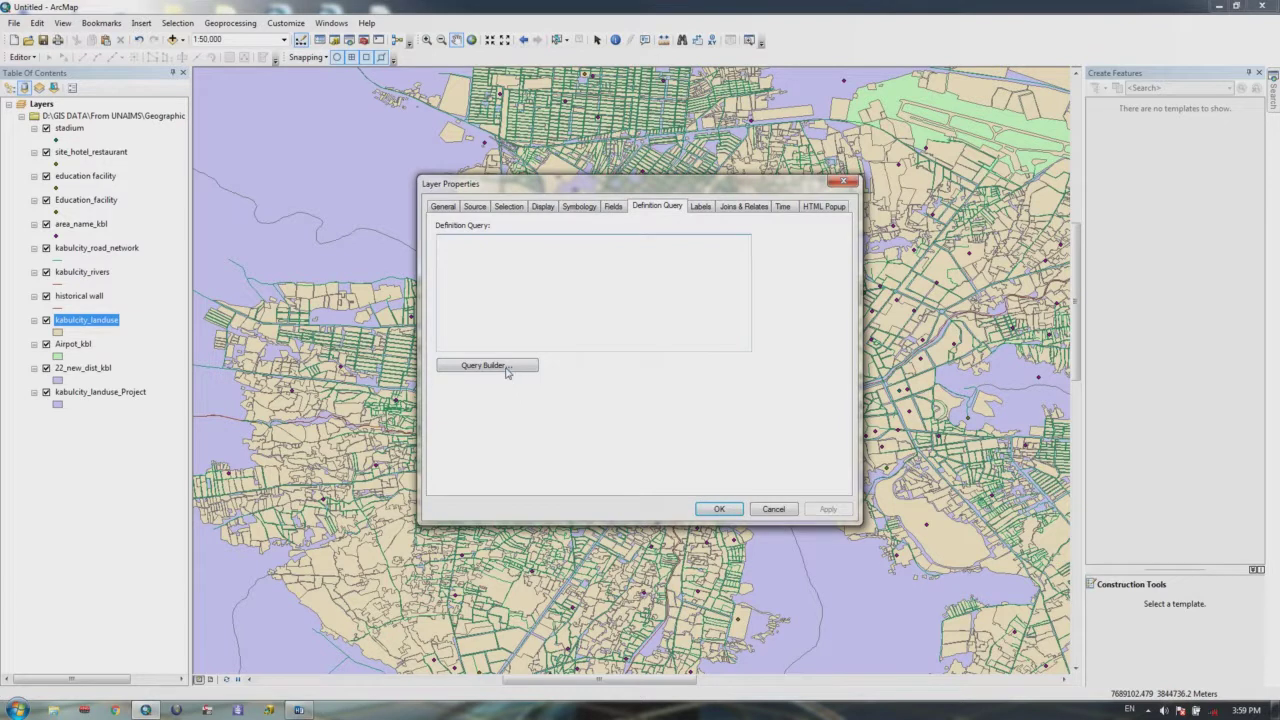
Step: In the Query Builder, start the expression LANDUSE_TY = and list its unique values
click(505, 366)
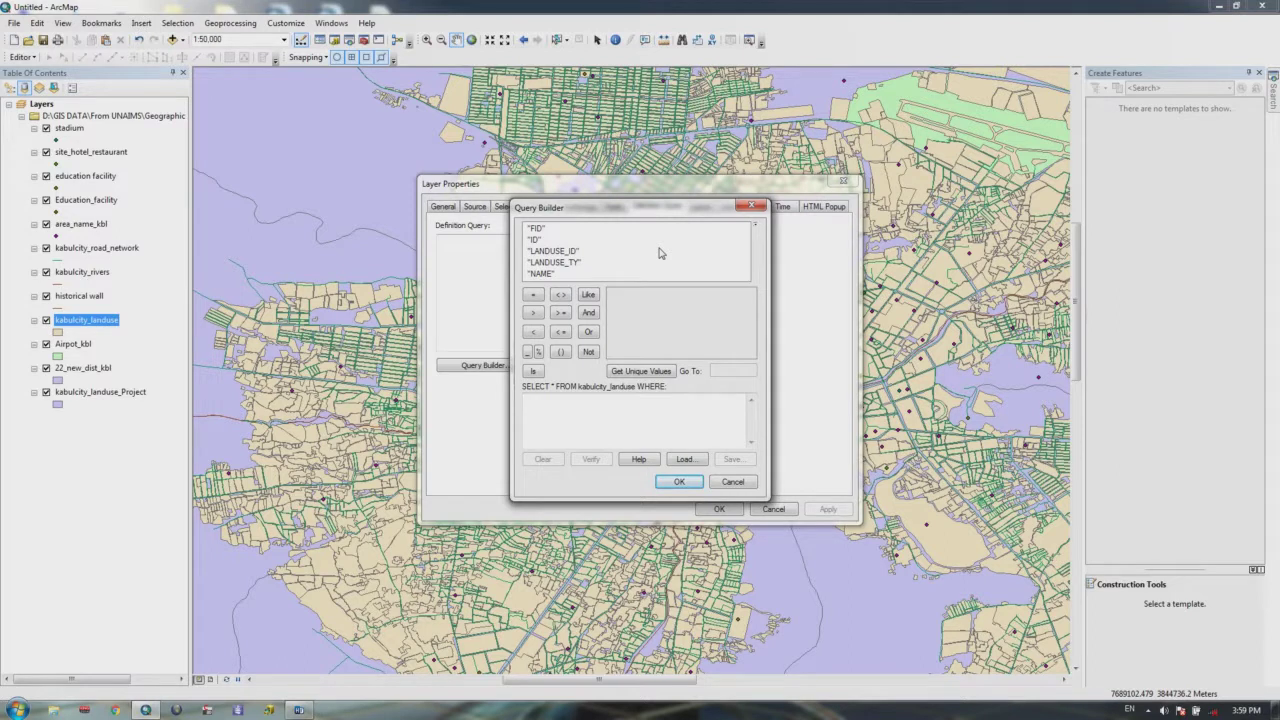
click(565, 266)
double_click(556, 262)
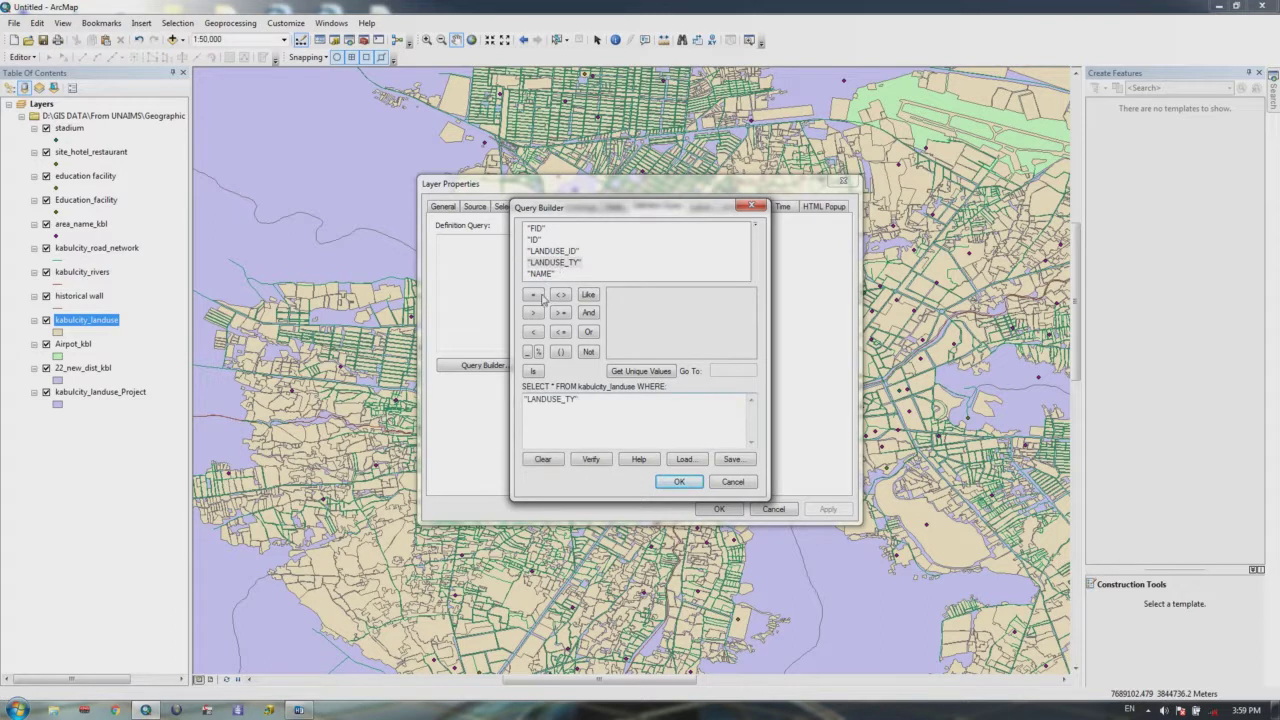
click(533, 295)
click(640, 371)
click(742, 370)
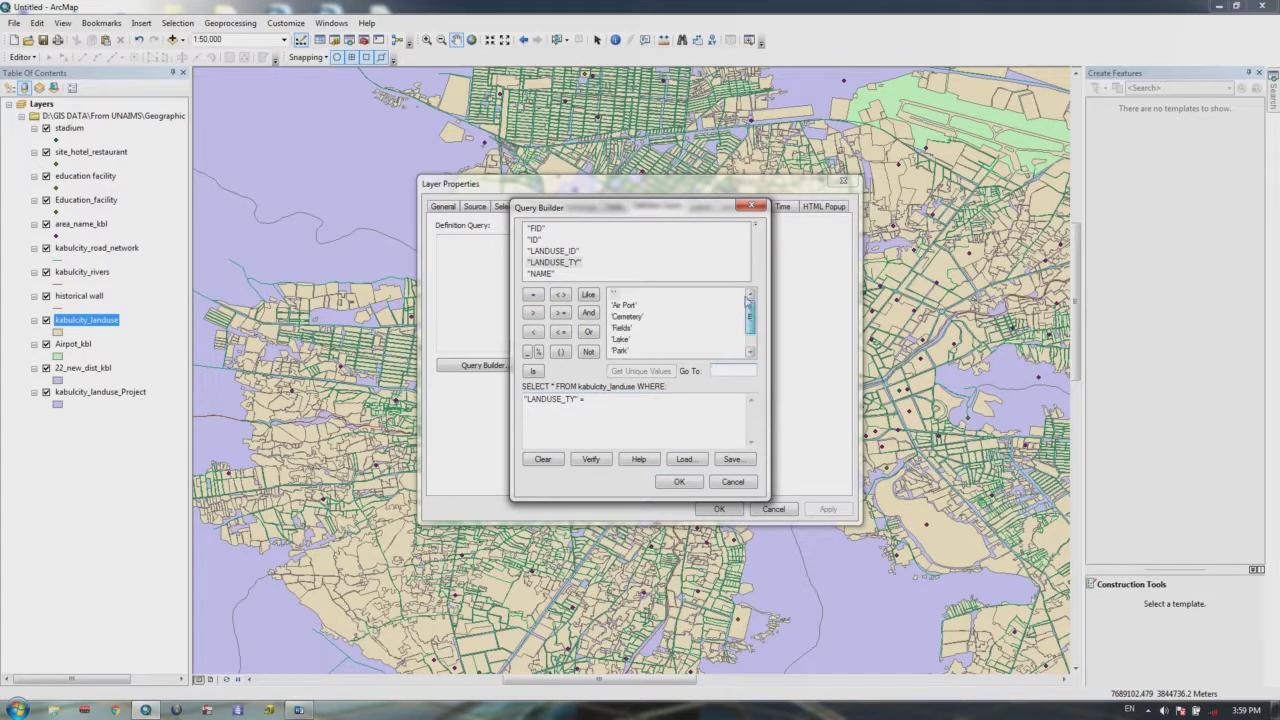
Step: Browse the values Air Port through Lake, then complete the expression with 'Park' and accept it
click(628, 306)
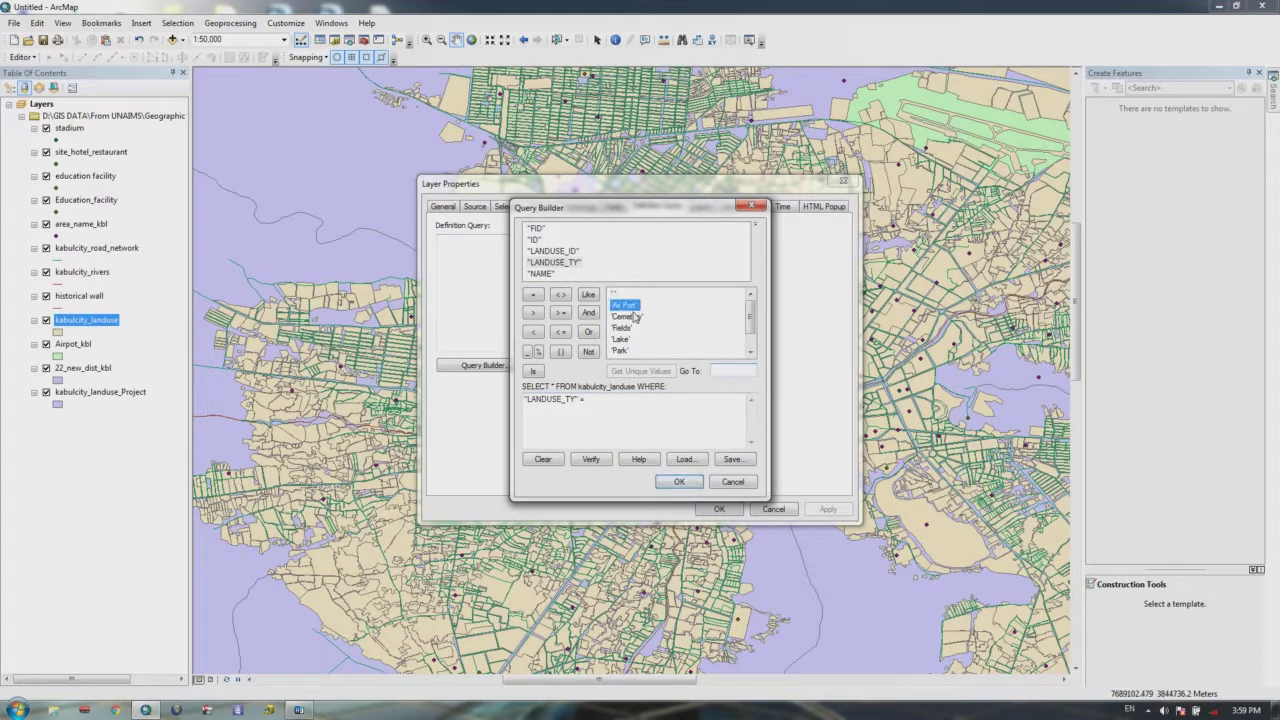
click(627, 316)
click(626, 328)
click(624, 340)
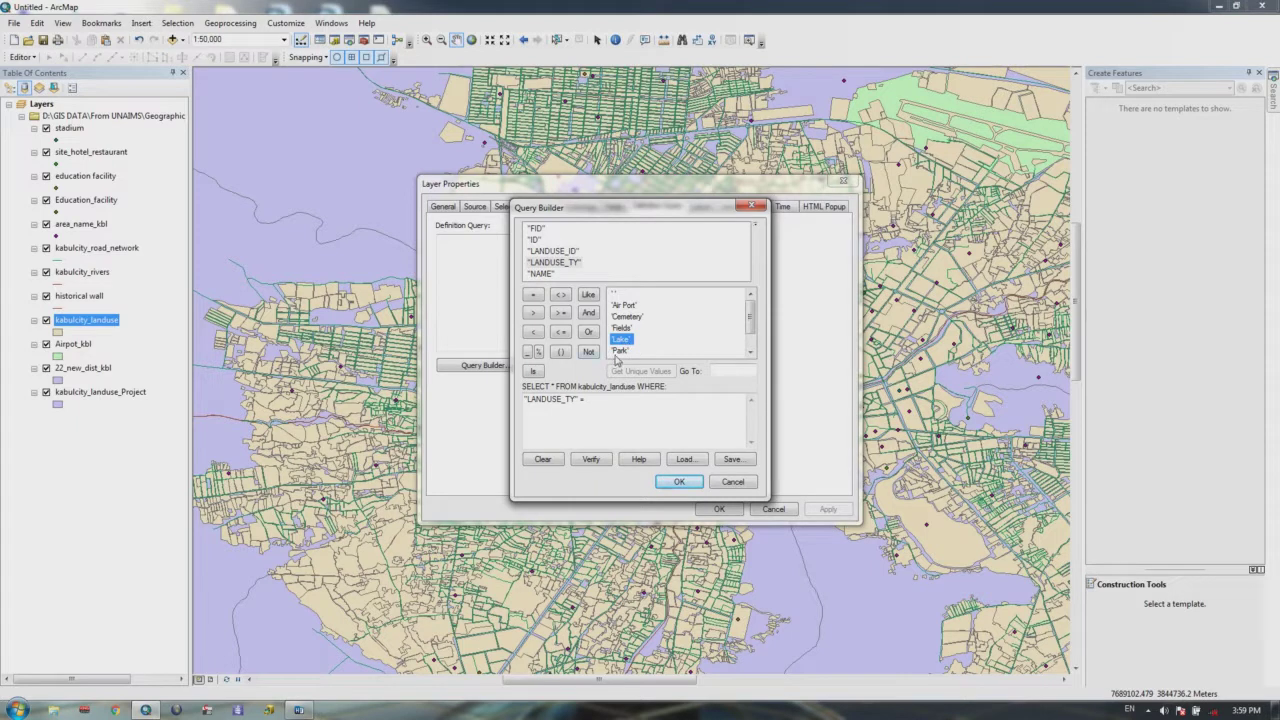
click(620, 351)
click(749, 352)
click(749, 352)
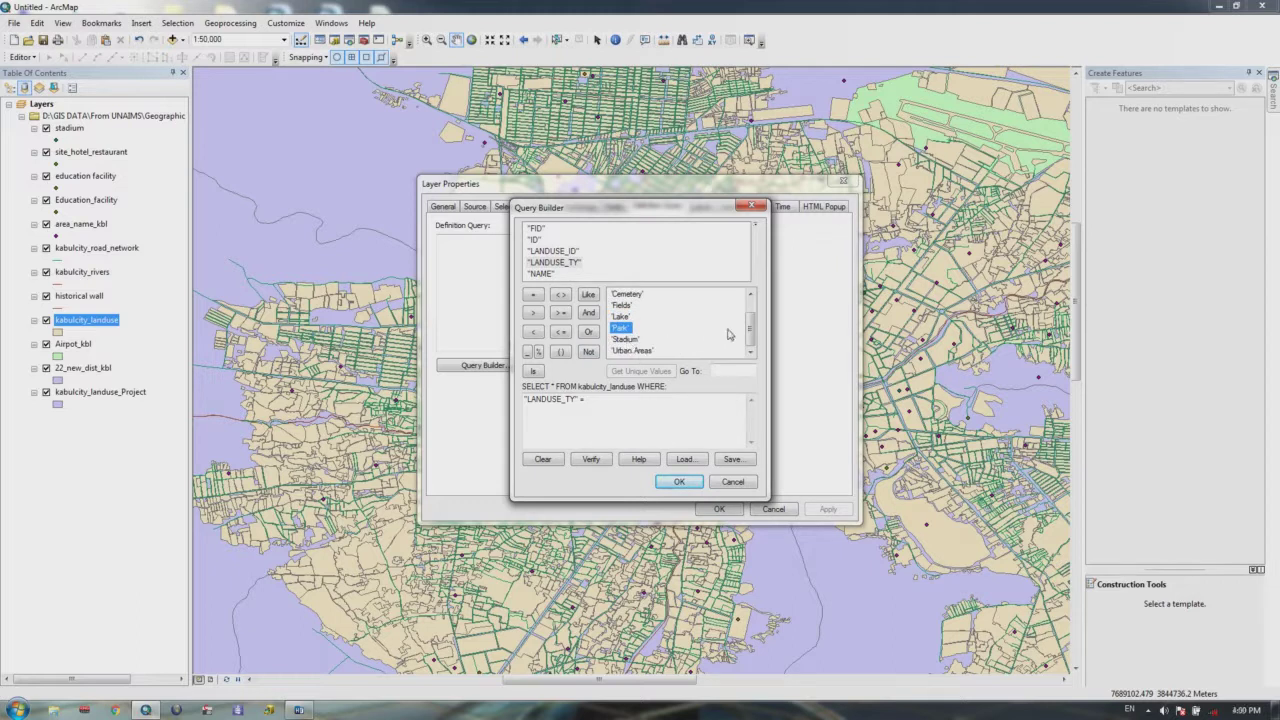
drag(751, 337, 751, 322)
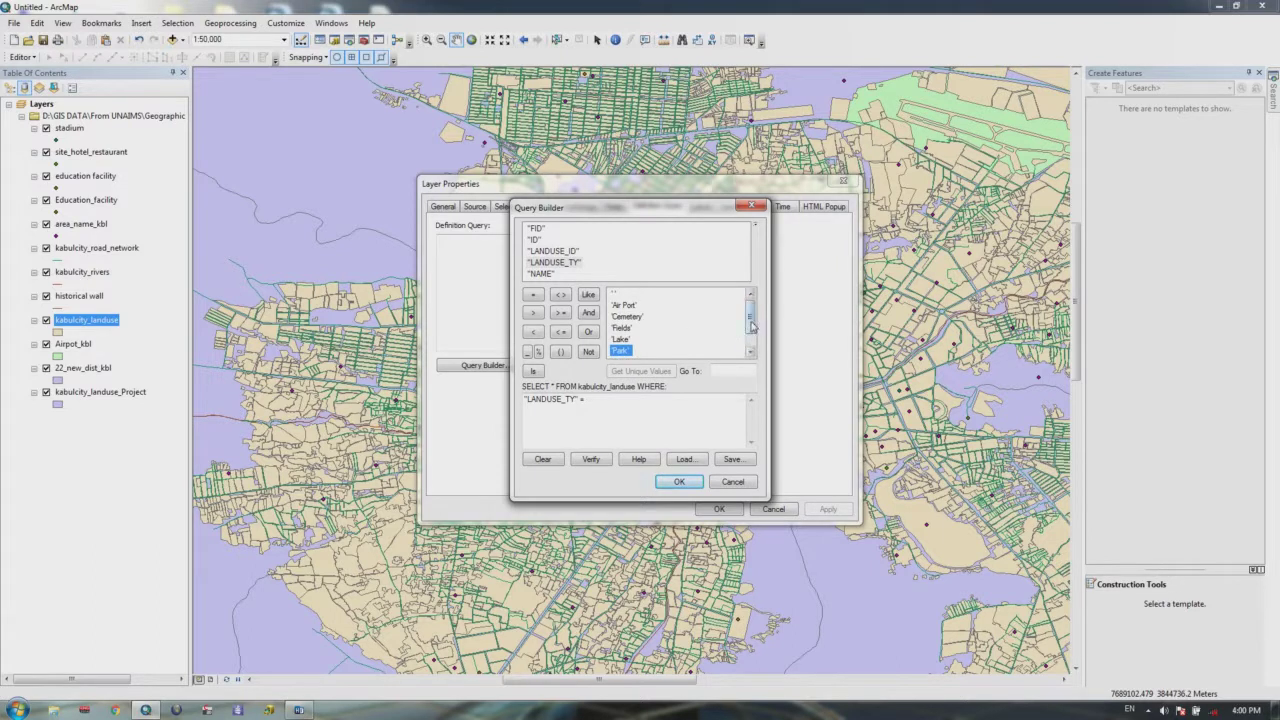
drag(749, 328, 749, 340)
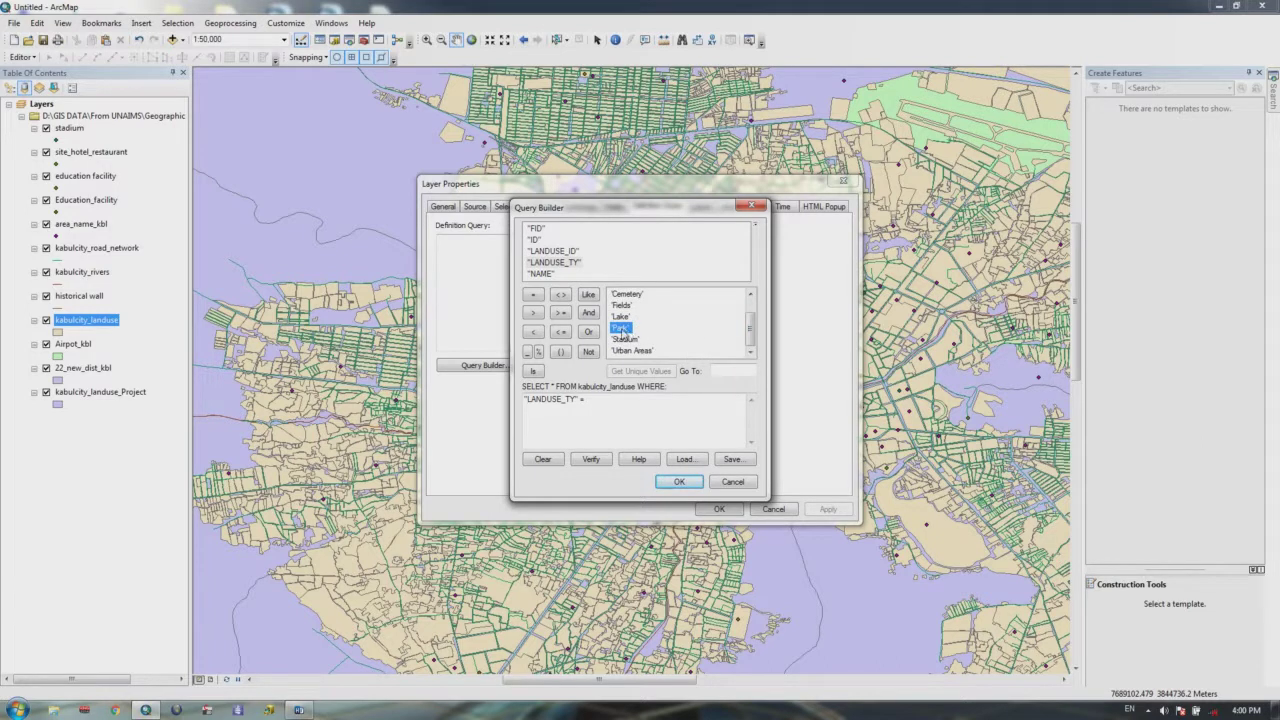
double_click(622, 333)
click(677, 482)
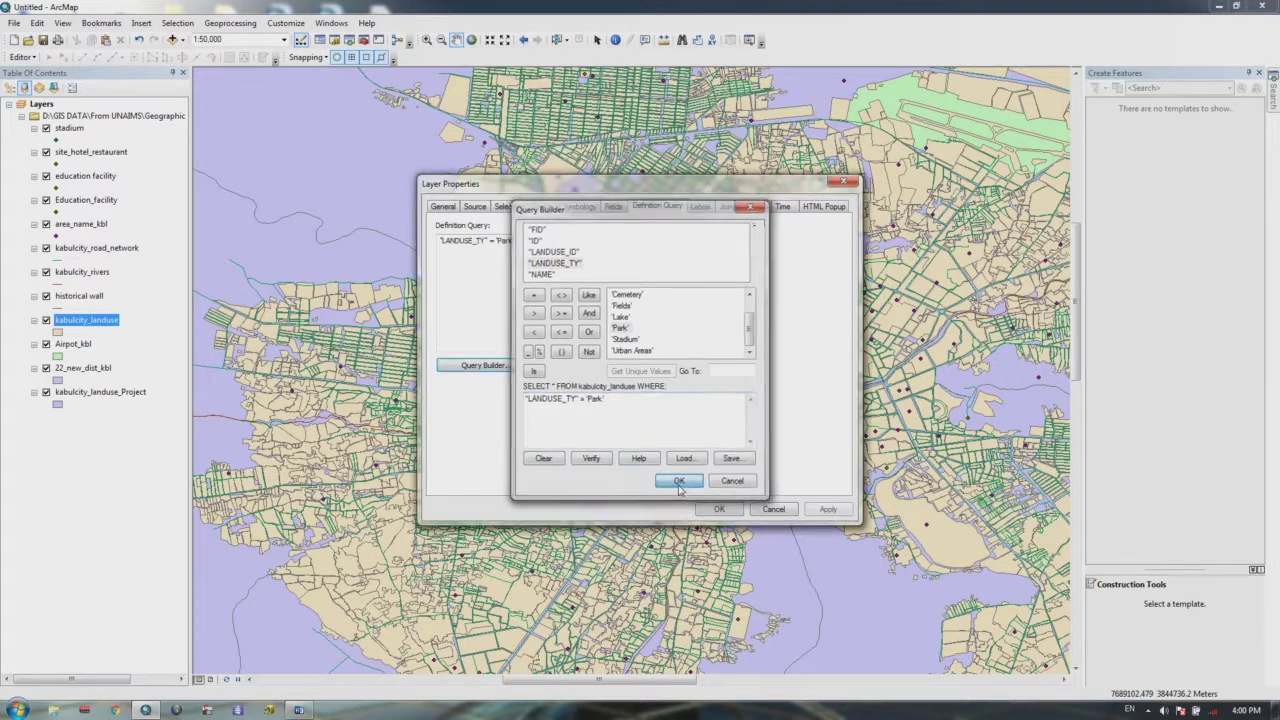
Step: Apply the Park definition query and zoom out and back in to view the parks
click(719, 509)
scroll(743, 397, down, 2)
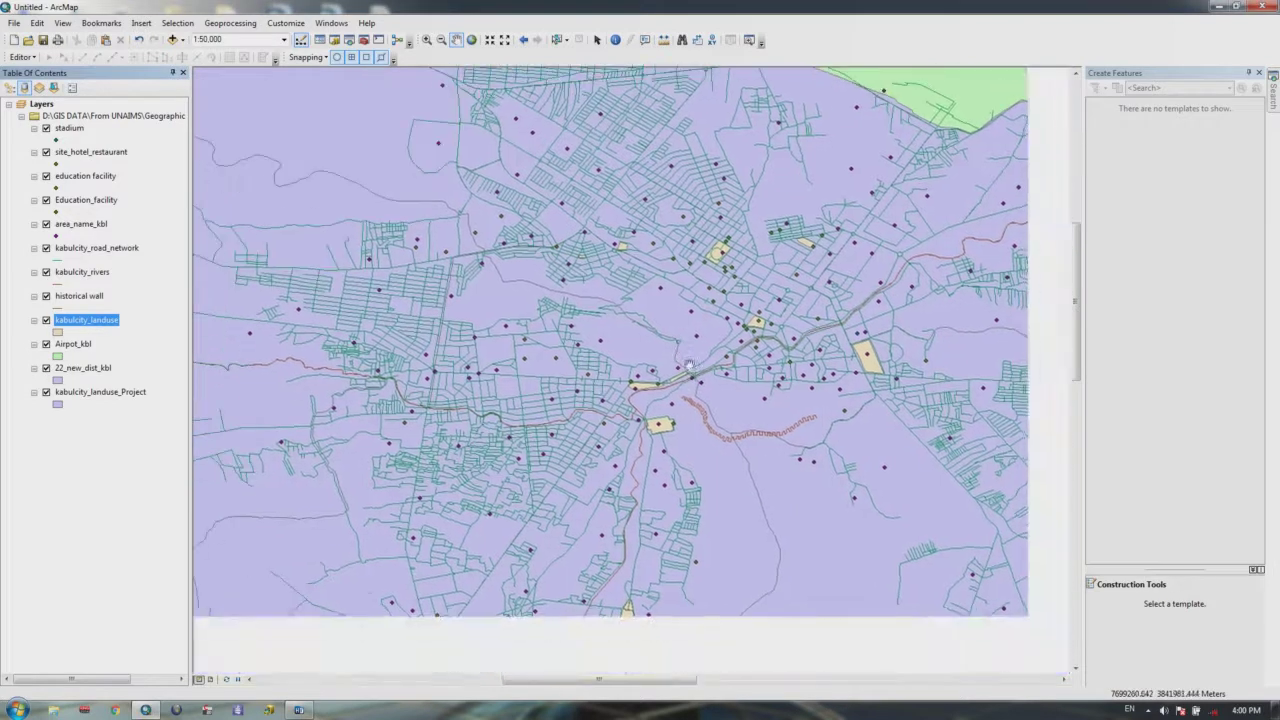
scroll(743, 397, down, 1)
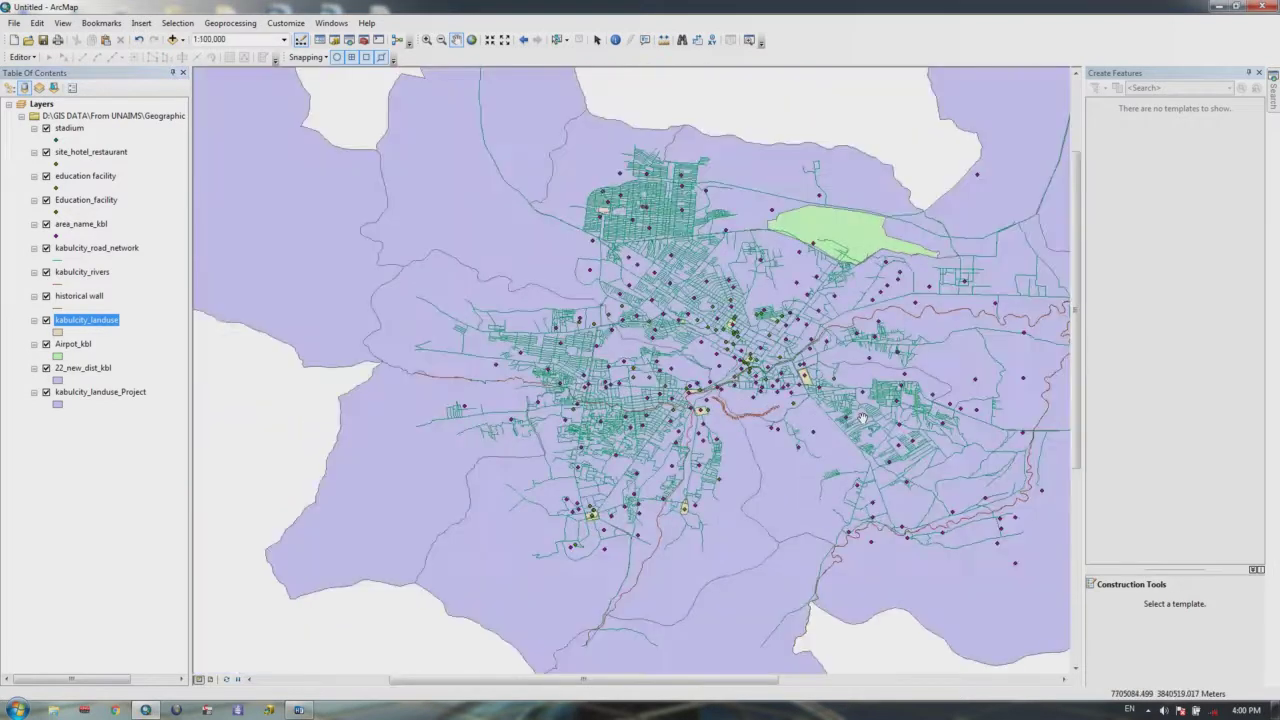
scroll(862, 418, up, 1)
scroll(862, 418, up, 1)
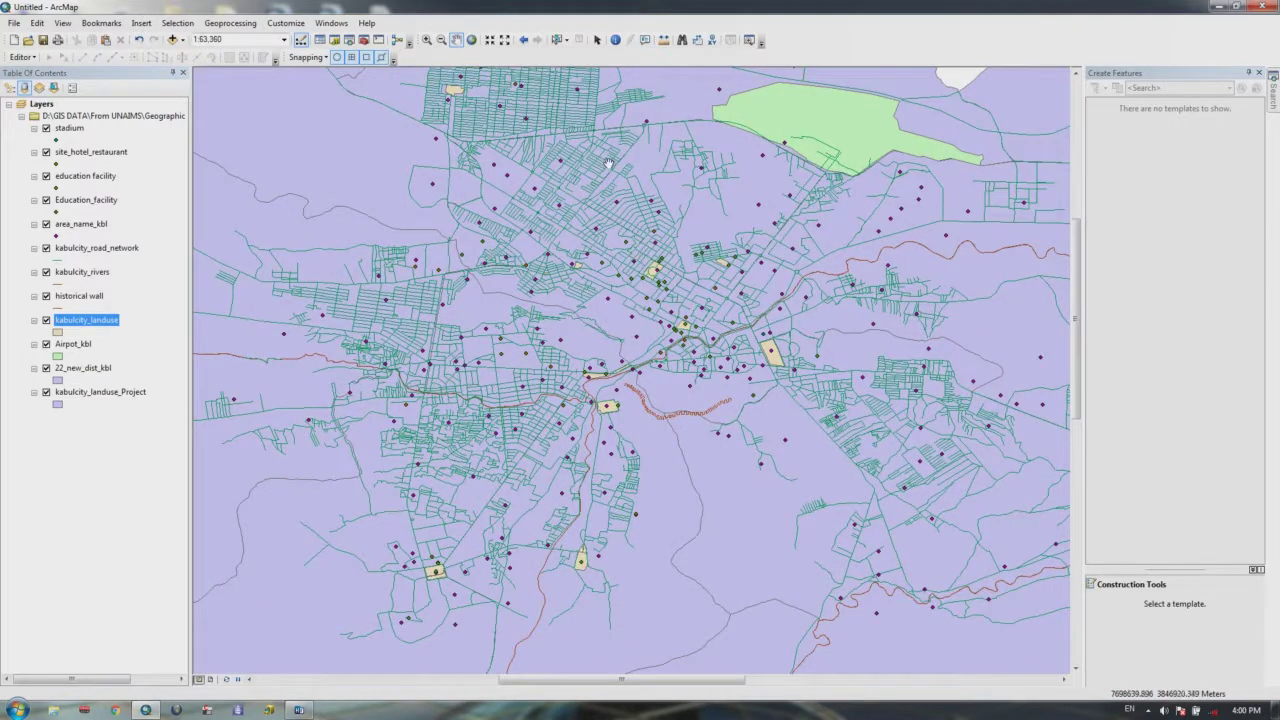
scroll(772, 349, up, 1)
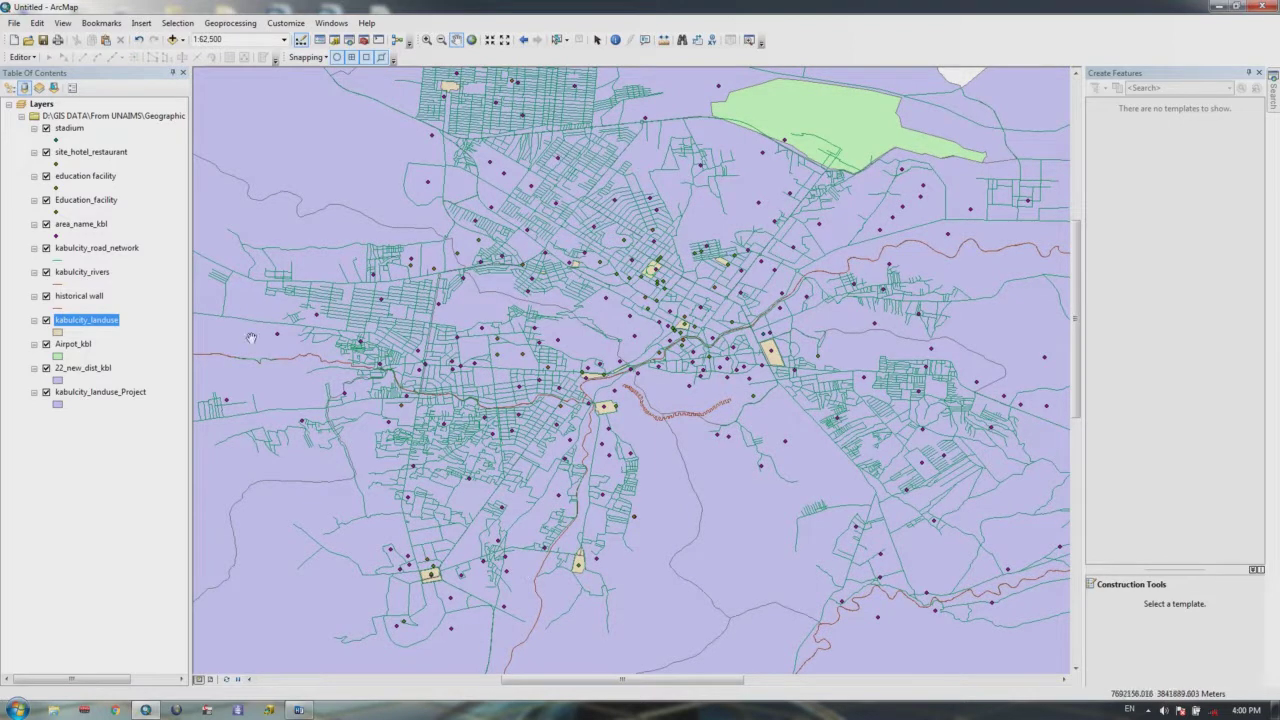
Step: Select all 16 Park records in the kabulcity_landuse attribute table and view them highlighted on the map
right_click(84, 320)
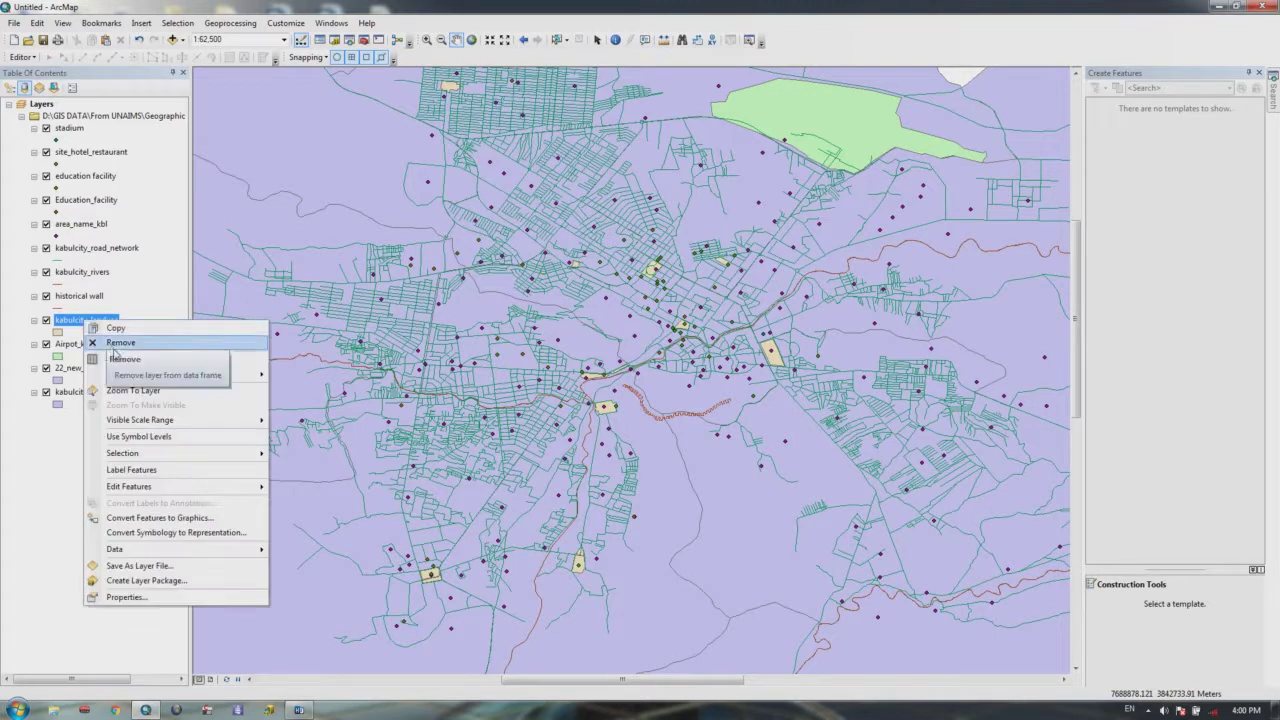
click(116, 359)
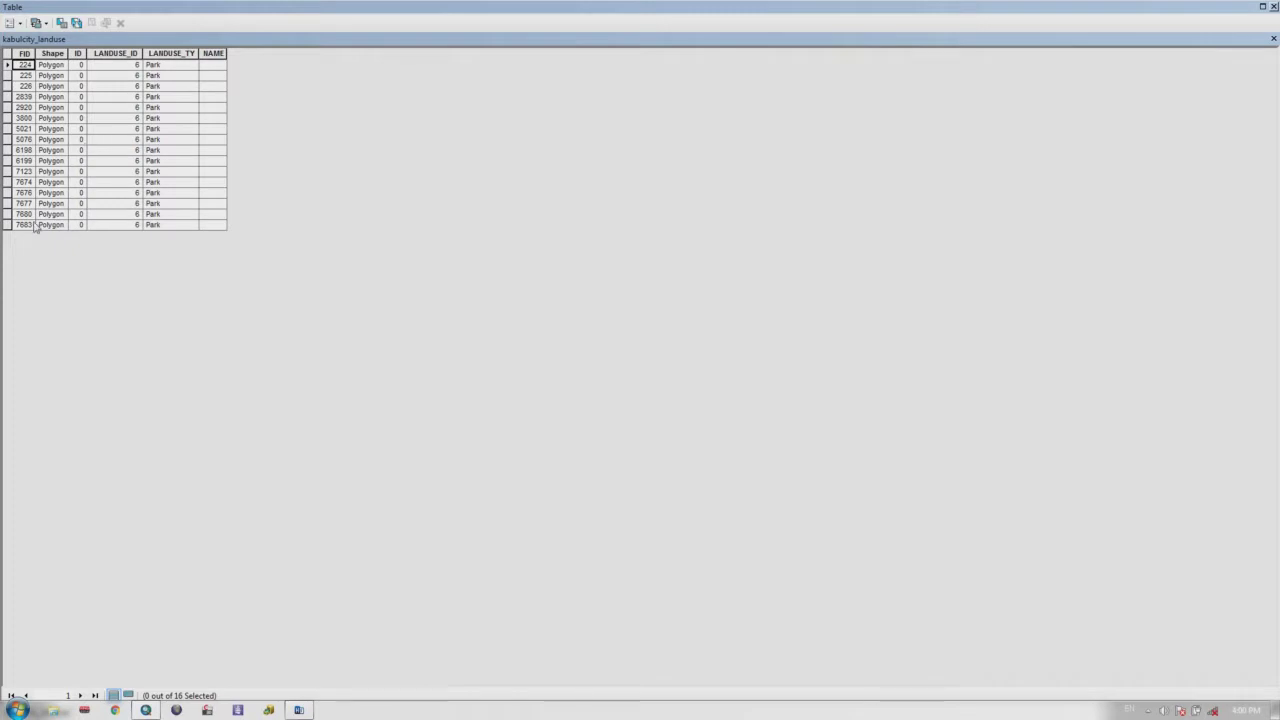
drag(6, 66, 8, 228)
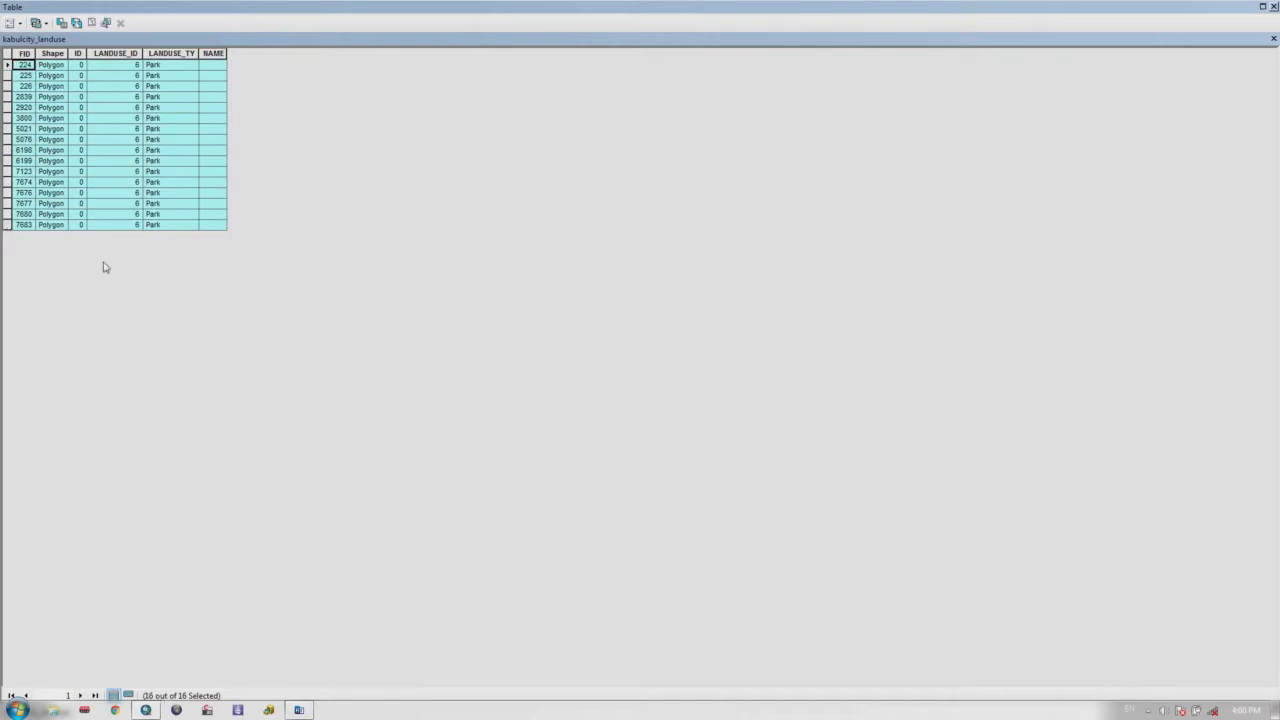
click(1273, 6)
drag(711, 374, 797, 331)
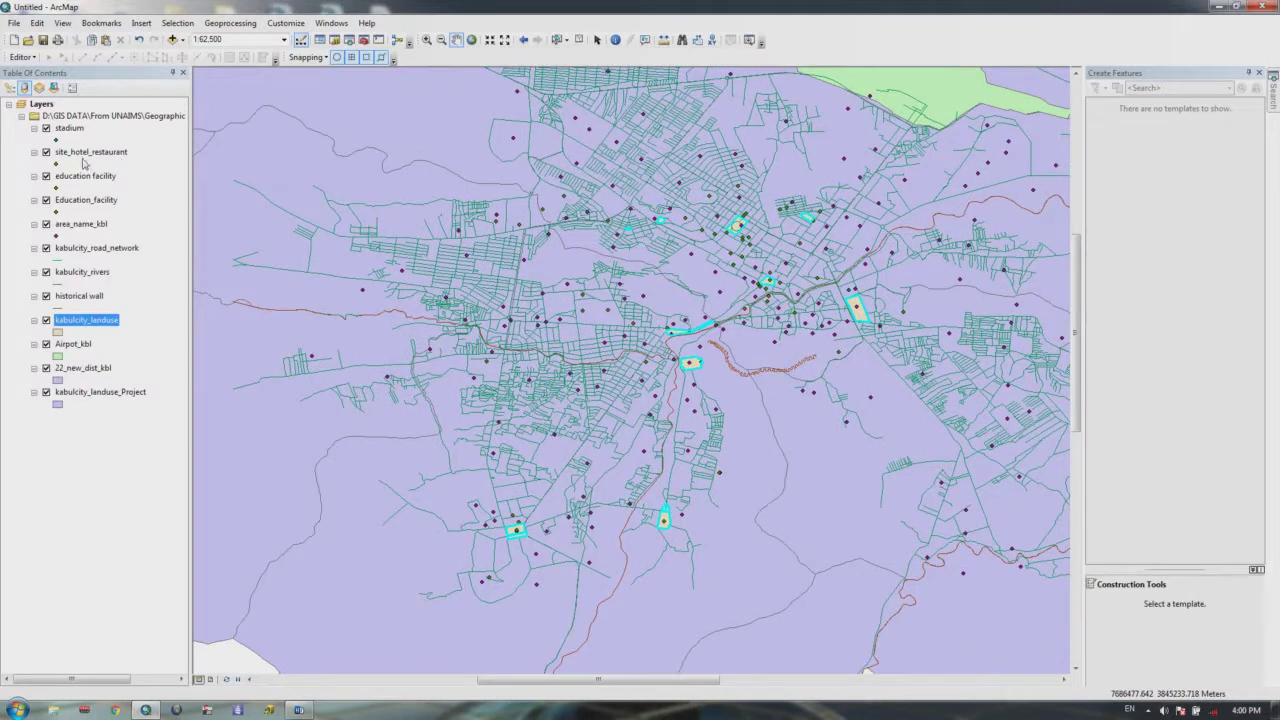
right_click(86, 321)
click(140, 359)
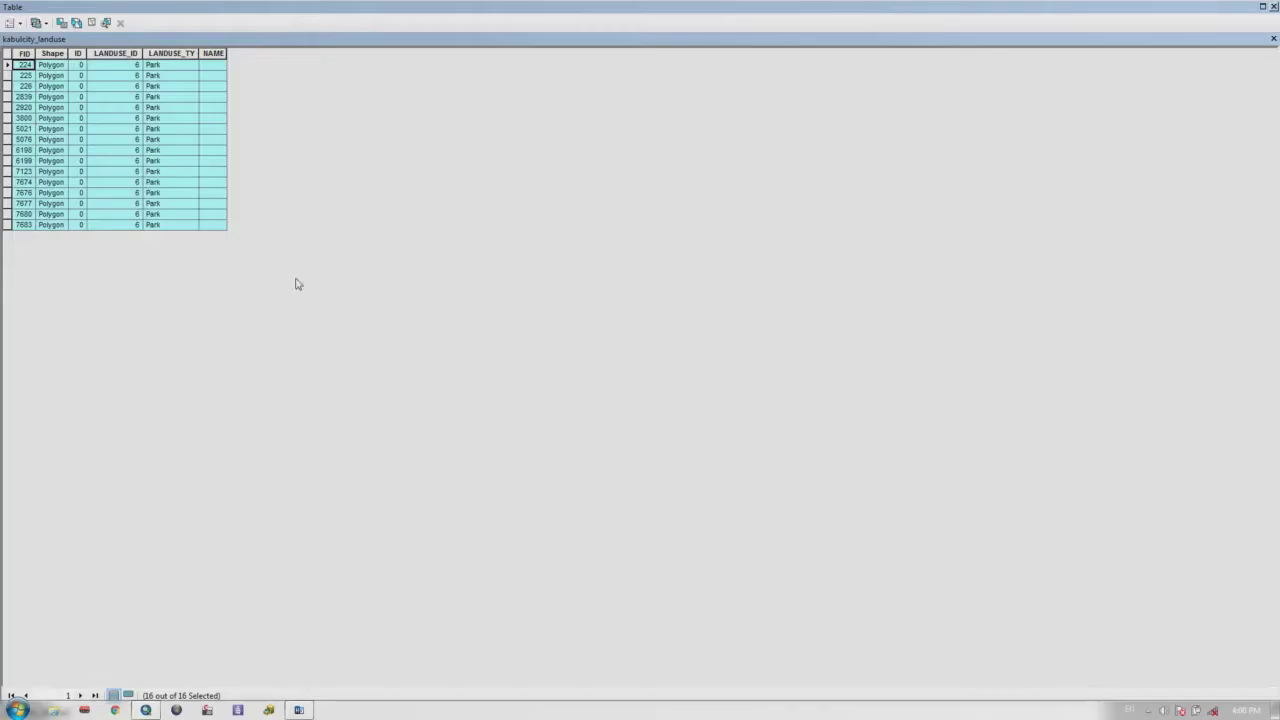
click(1273, 6)
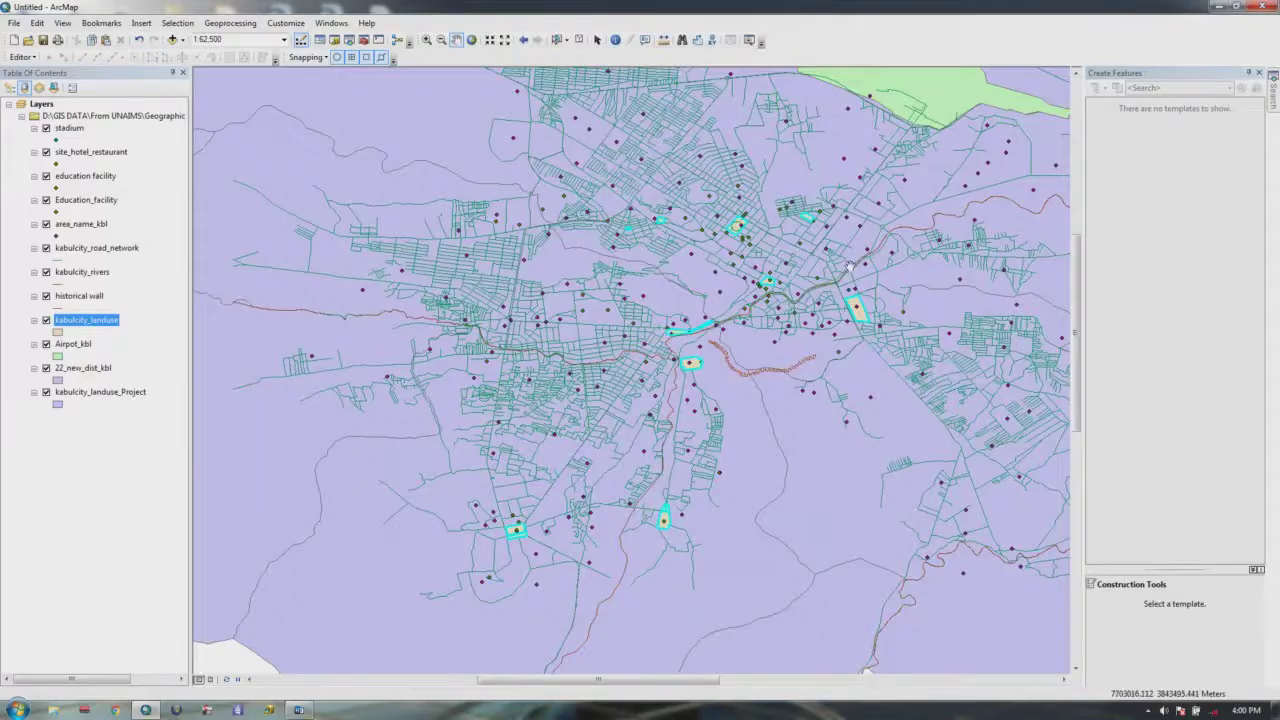
scroll(748, 323, up, 2)
scroll(731, 323, down, 2)
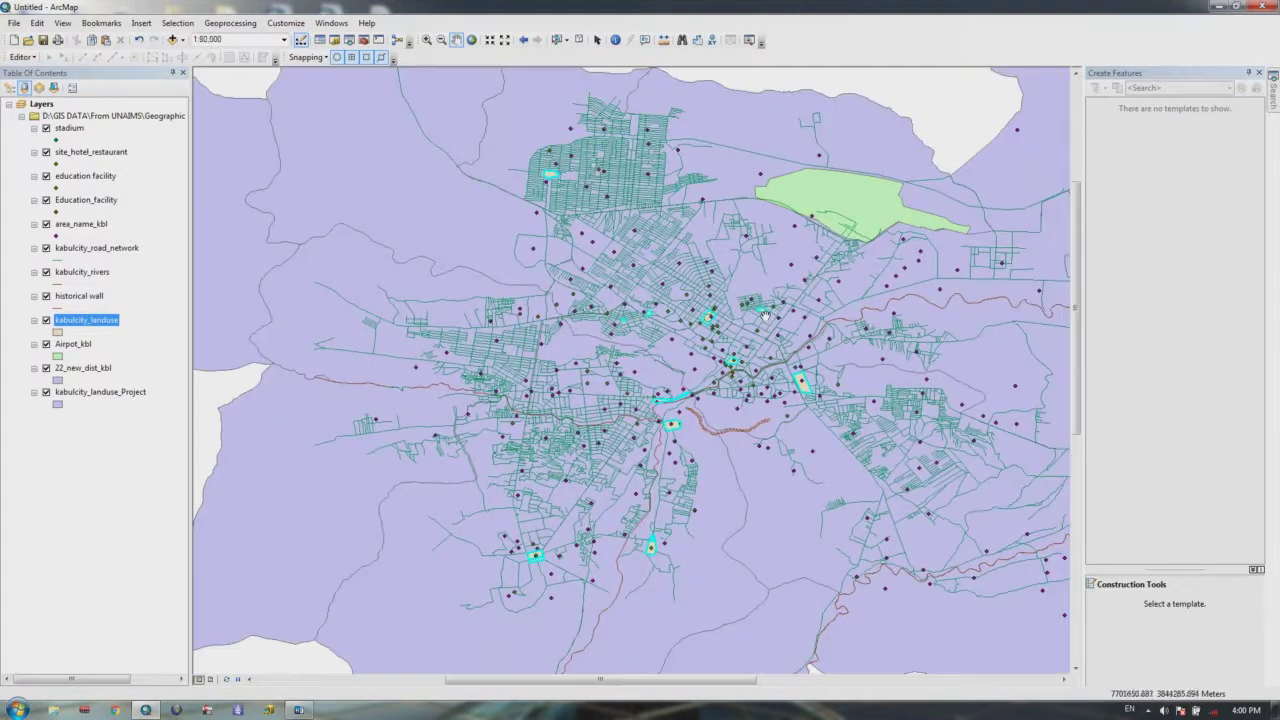
Step: Bring up the Layer Properties dialog for kabulcity_landuse from the Table of Contents
right_click(86, 324)
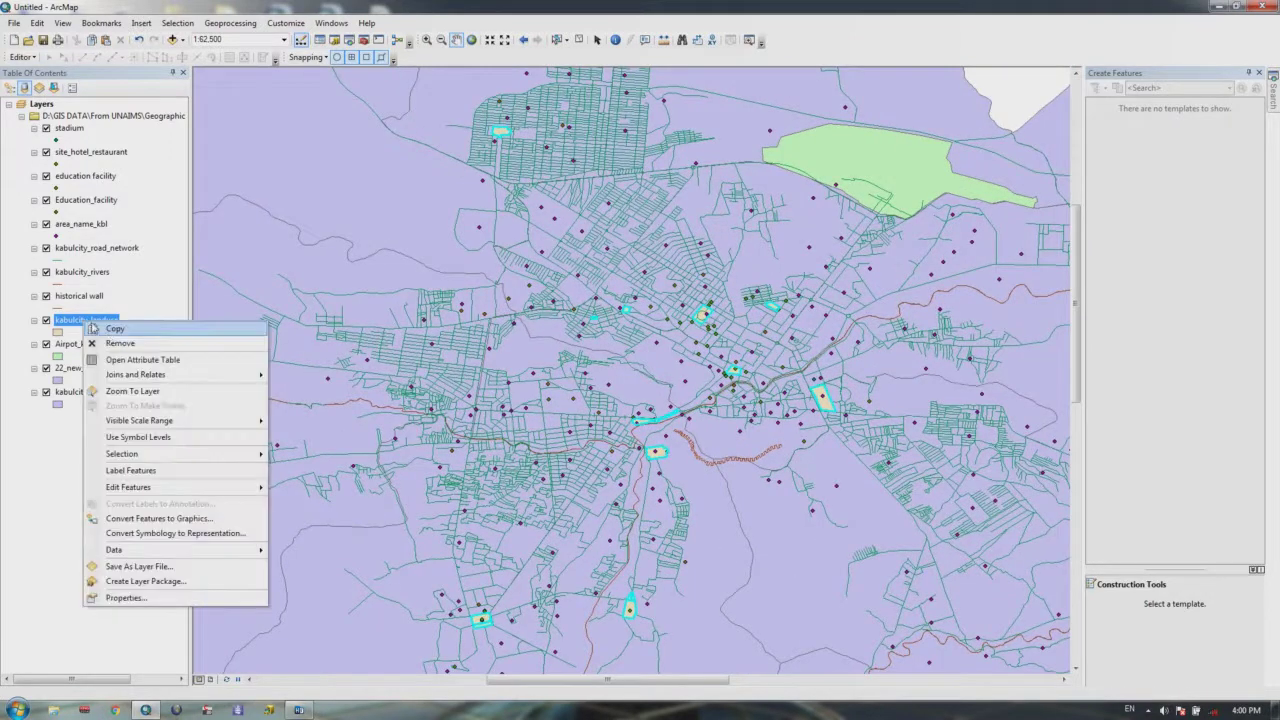
click(141, 472)
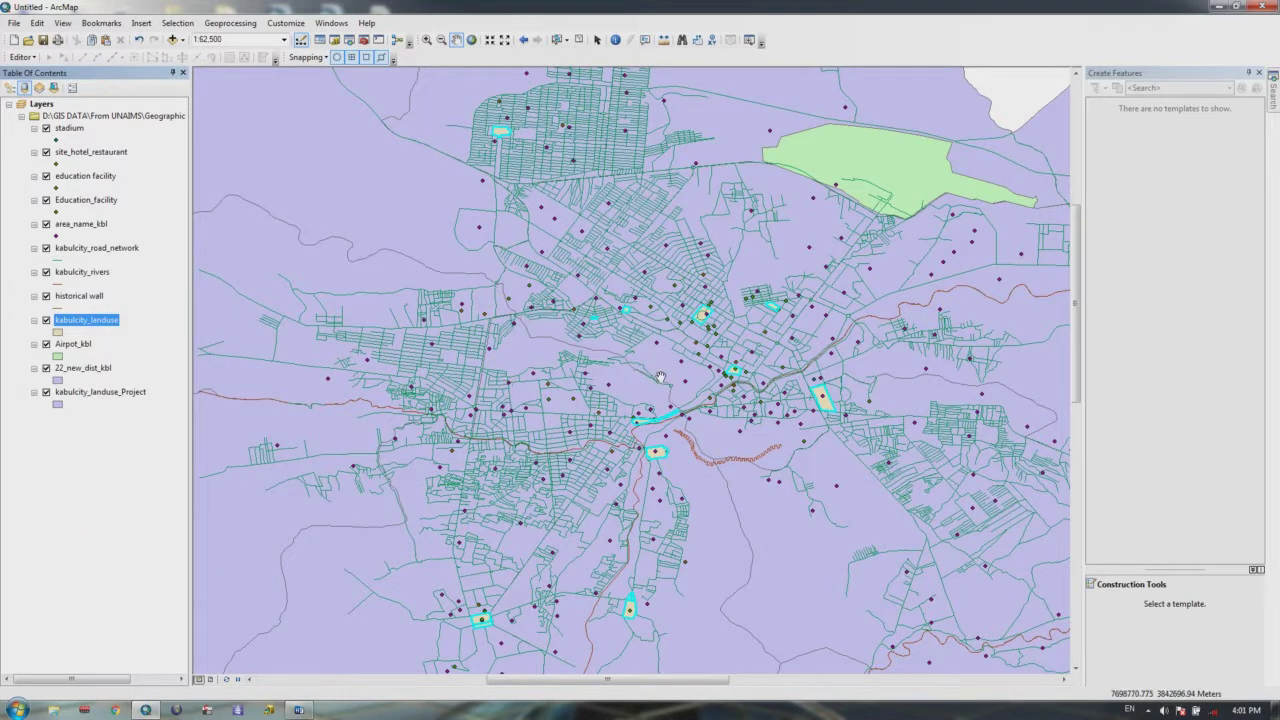
scroll(660, 376, down, 3)
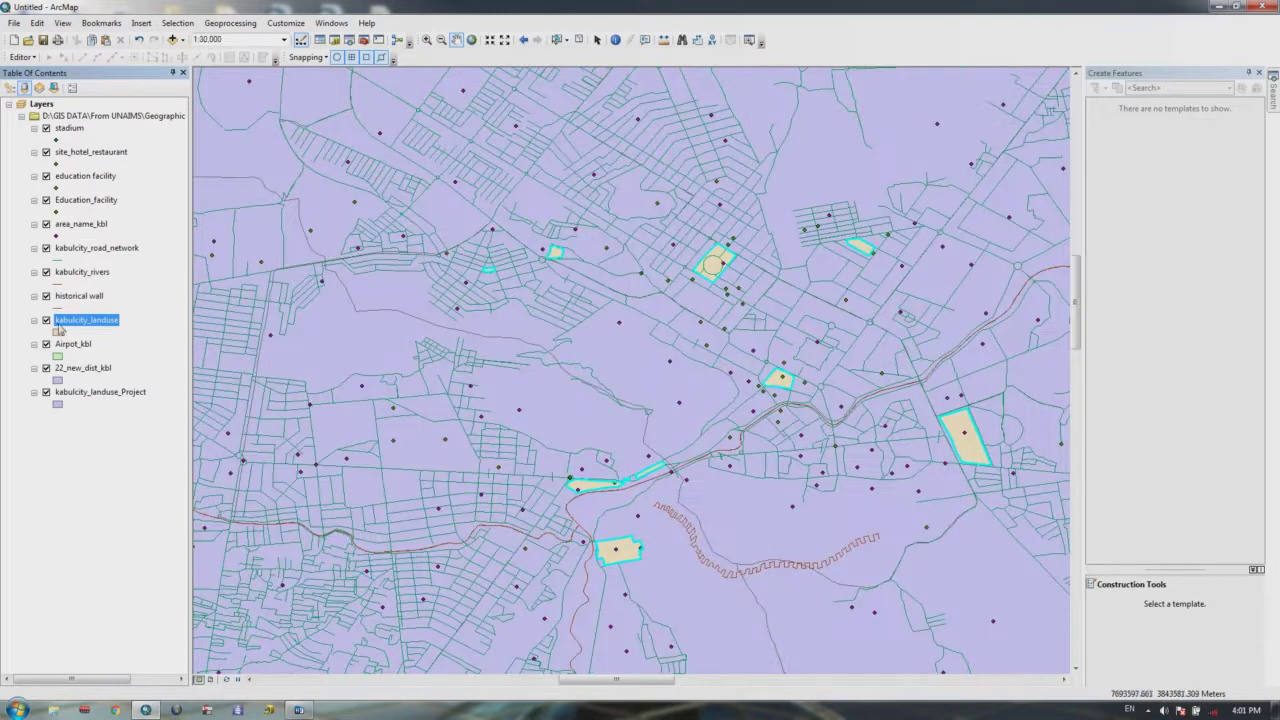
right_click(60, 328)
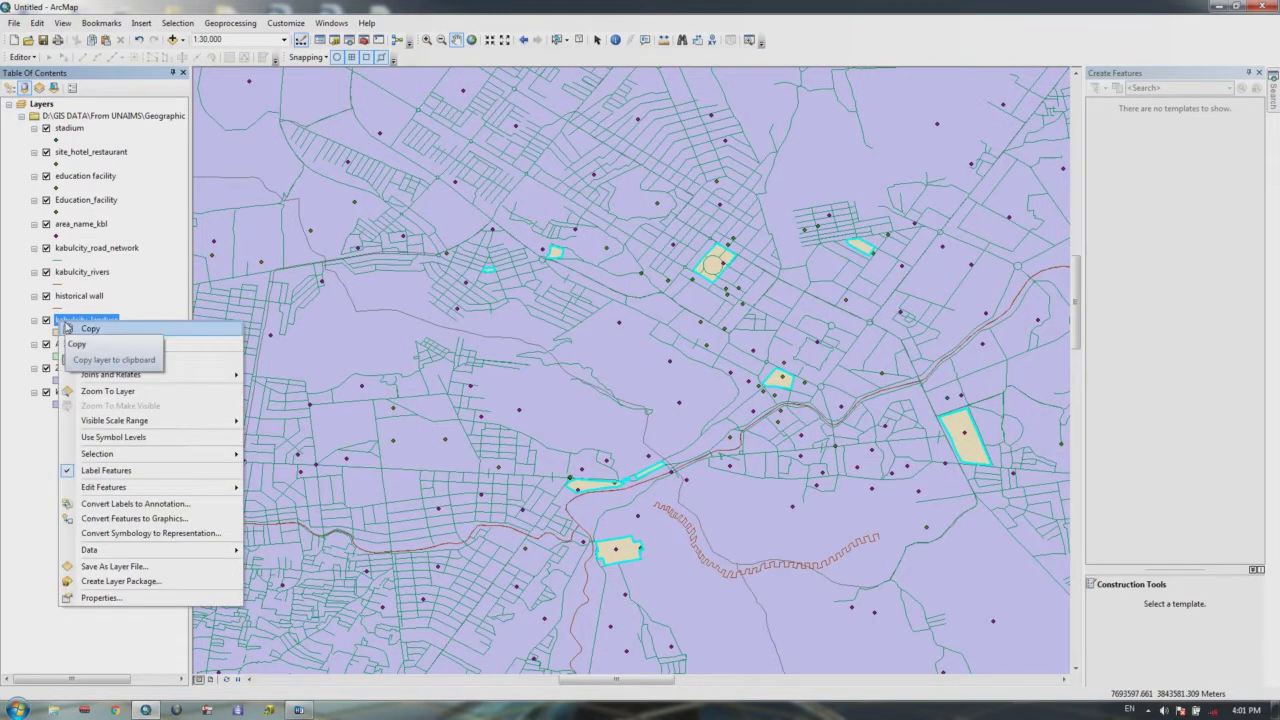
click(110, 598)
Step: Set the label field to LANDUSE_TY, apply it, then zoom and pan around the labelled parks
click(701, 207)
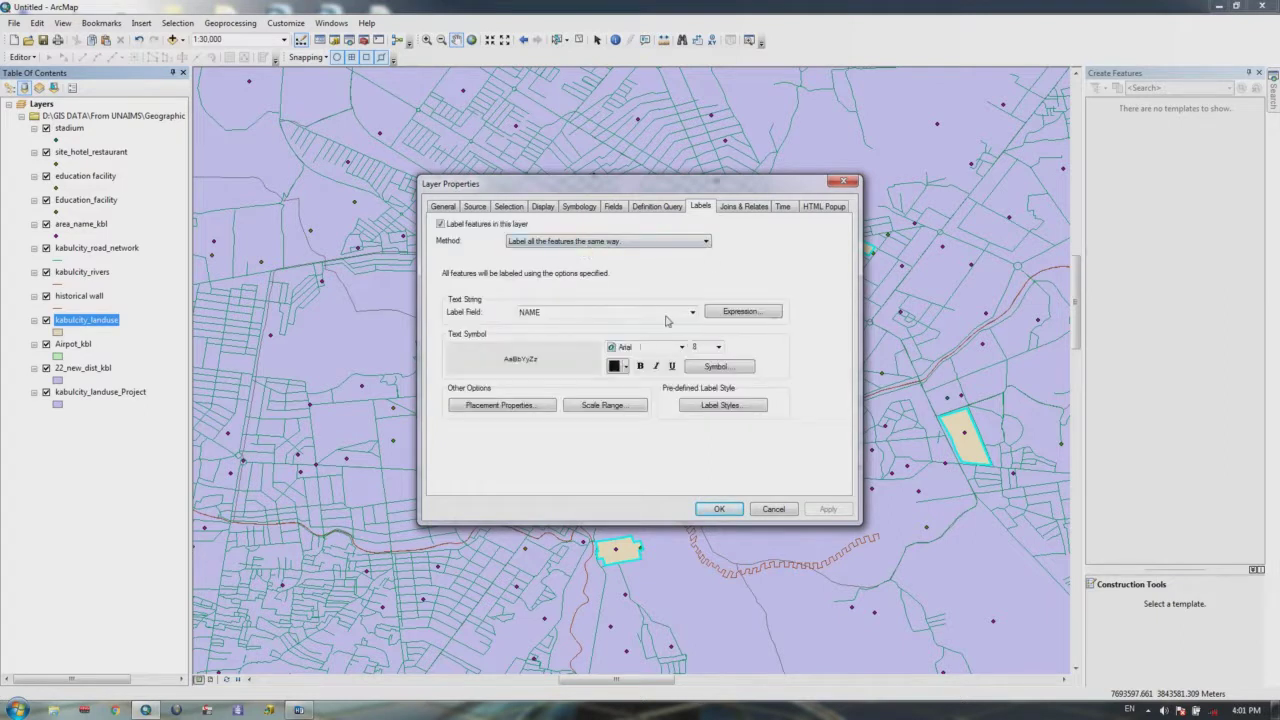
click(692, 313)
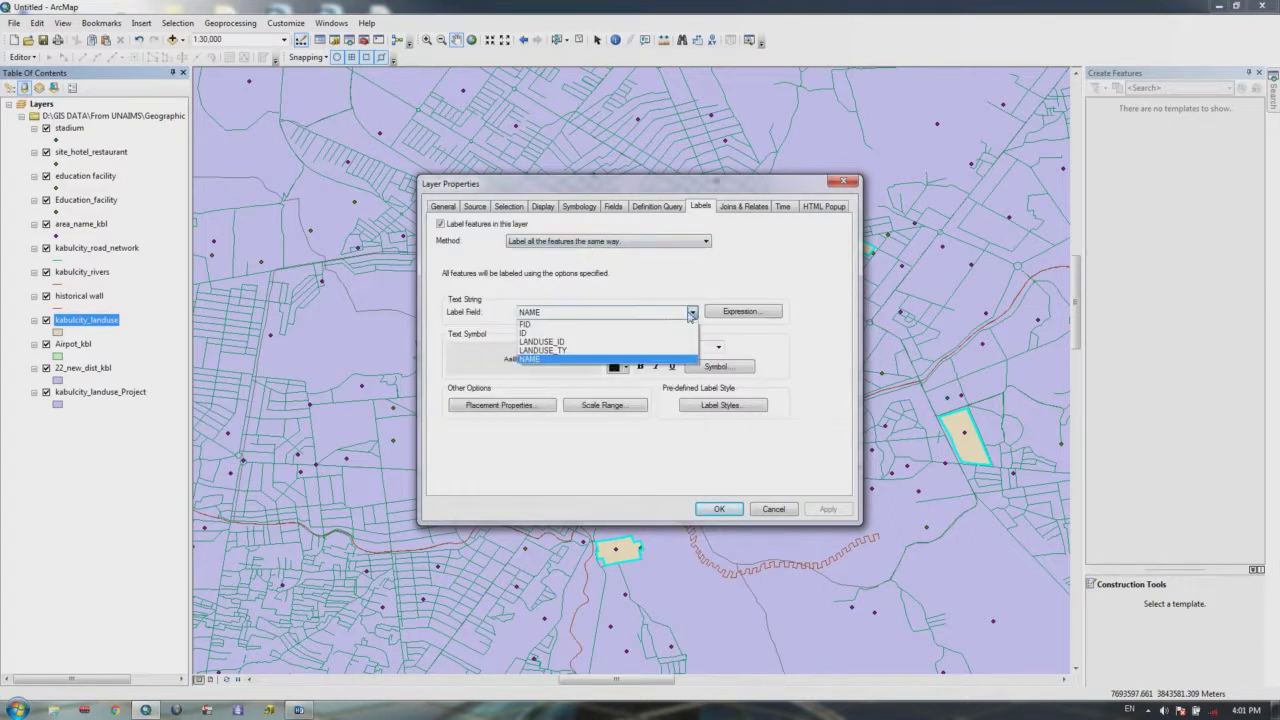
click(562, 351)
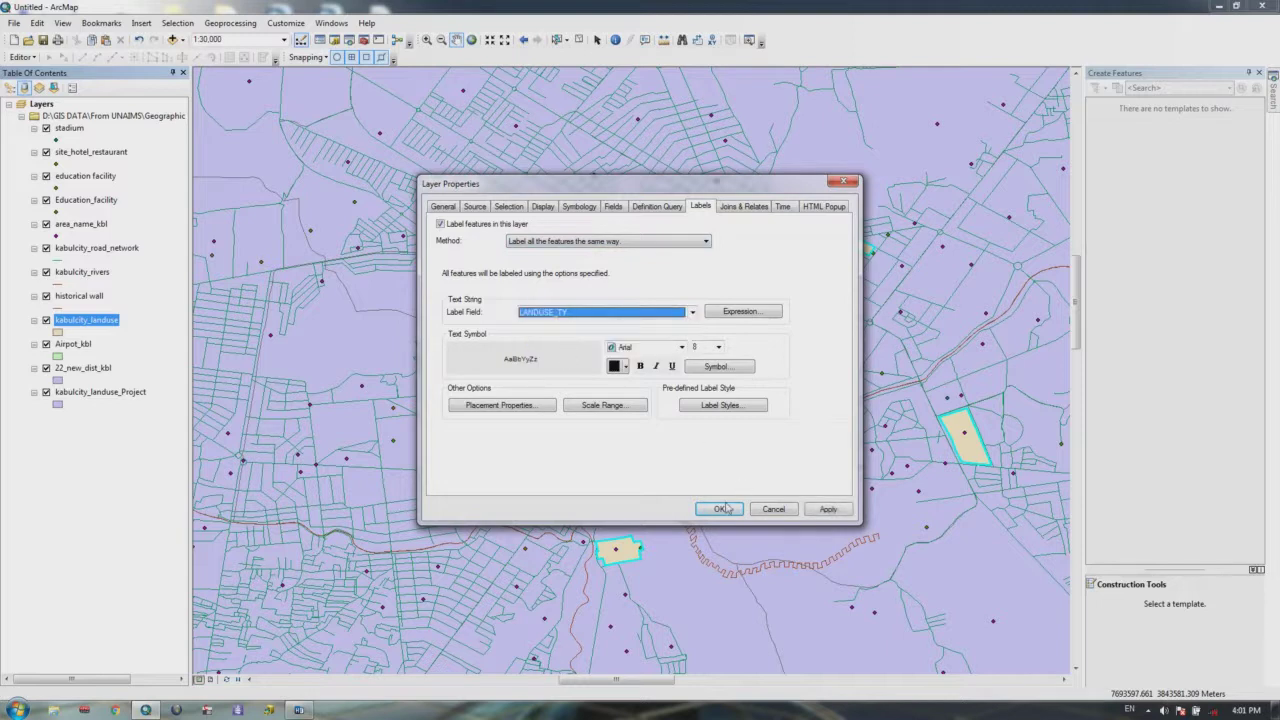
click(719, 509)
scroll(719, 497, down, 3)
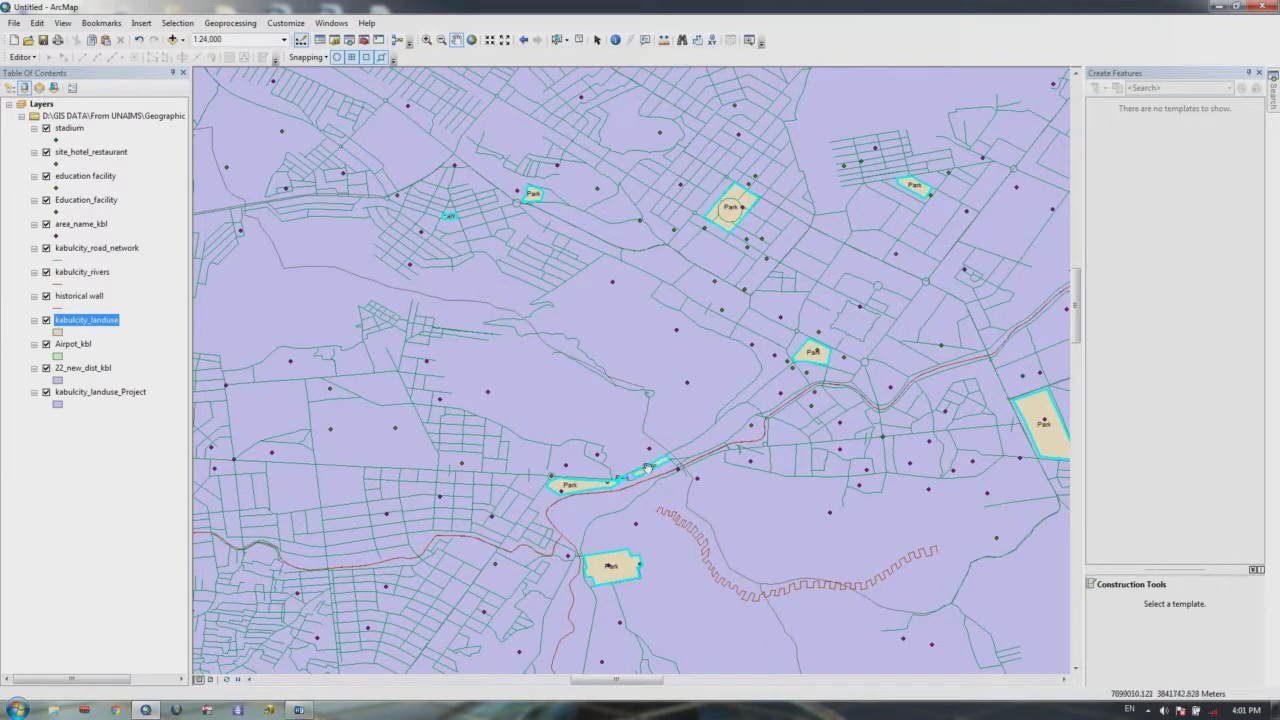
scroll(640, 475, down, 5)
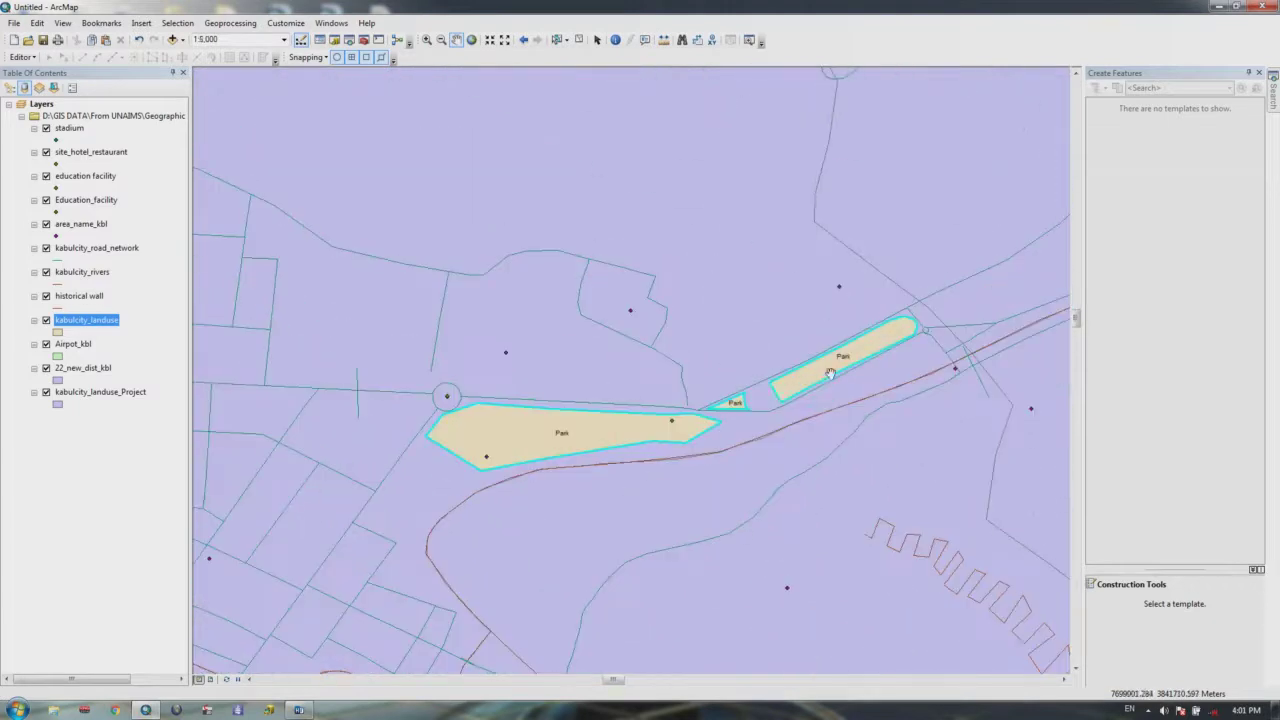
drag(541, 440, 591, 406)
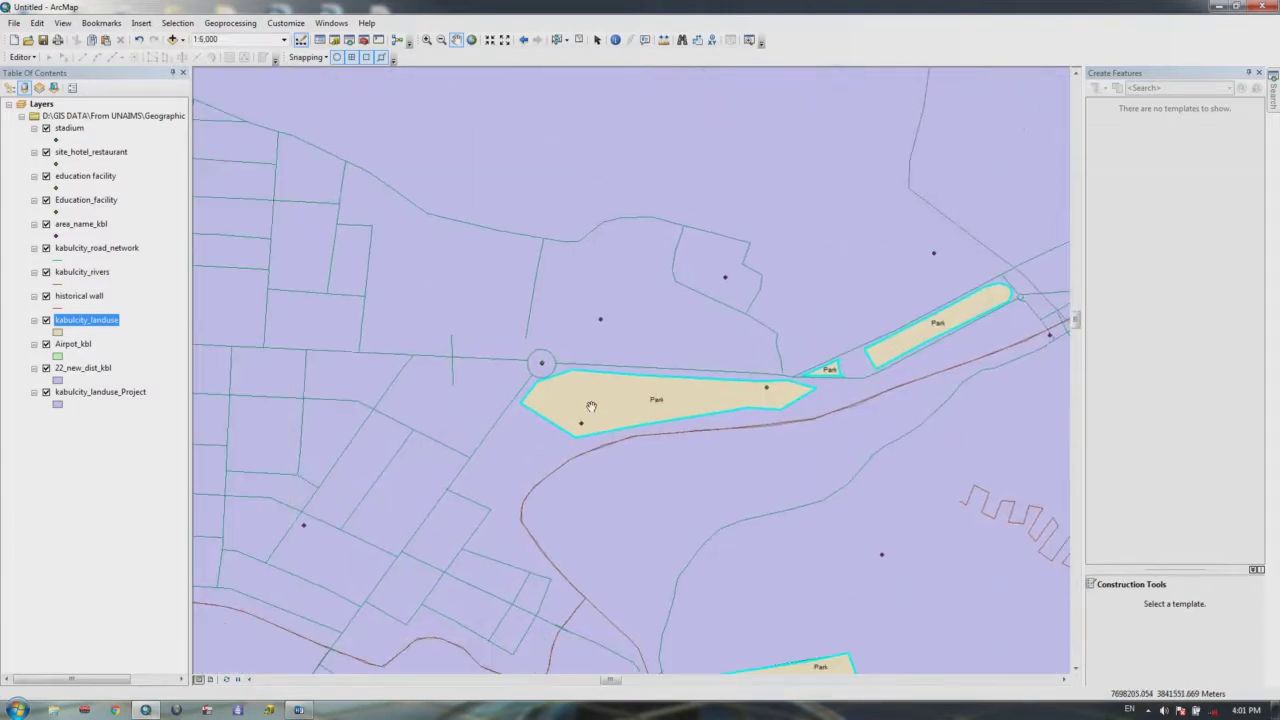
drag(591, 406, 1100, 400)
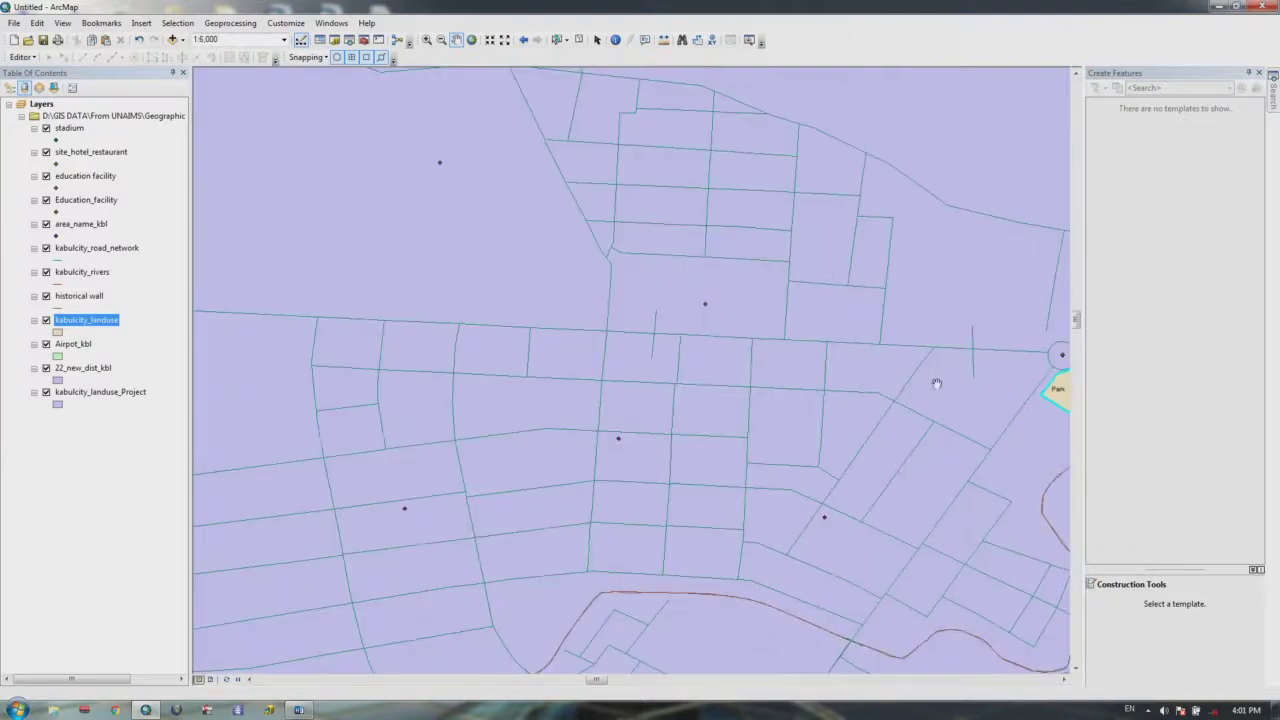
scroll(778, 384, up, 3)
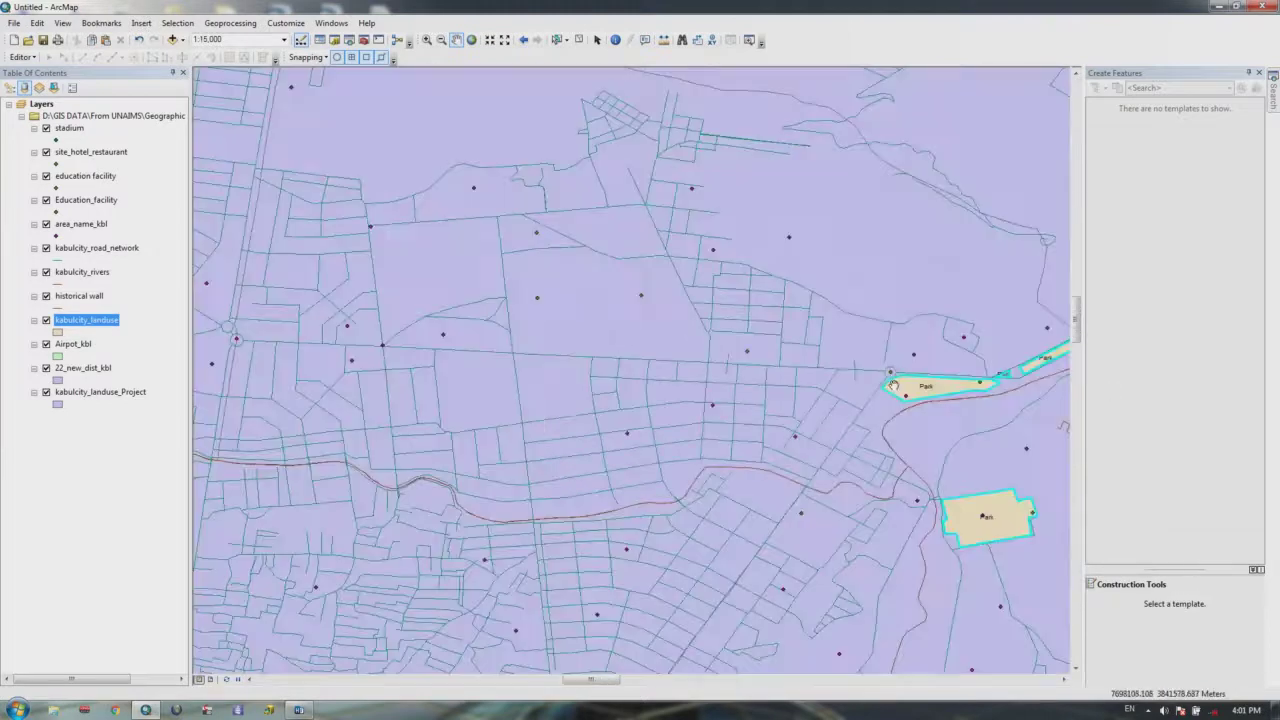
Step: Delete the Park definition query on kabulcity_landuse, apply it, and zoom back out
right_click(86, 319)
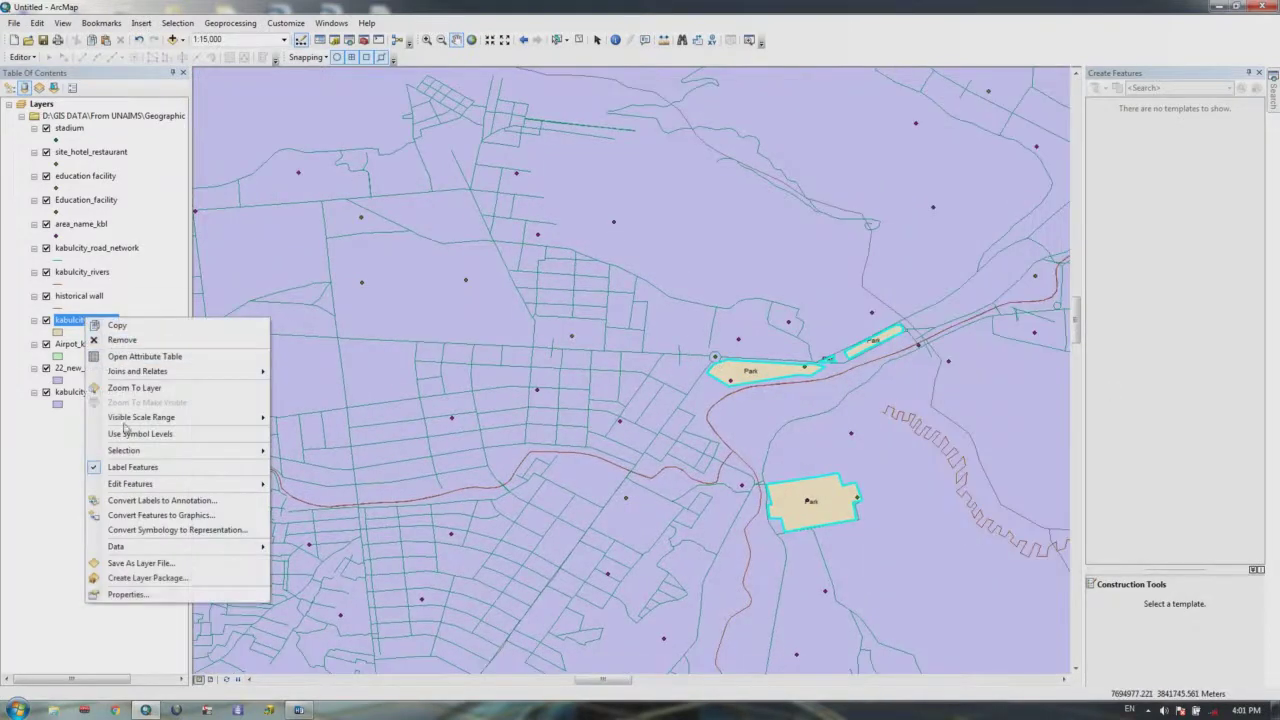
click(156, 596)
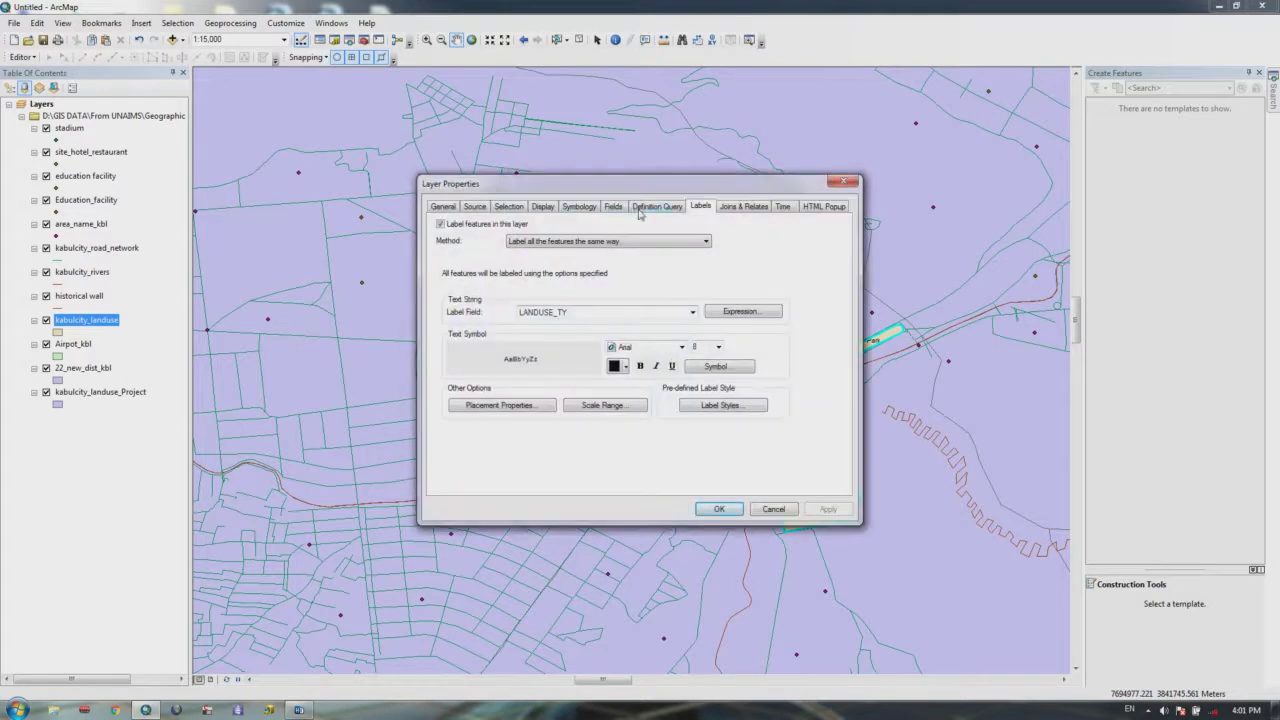
click(641, 208)
key(Delete)
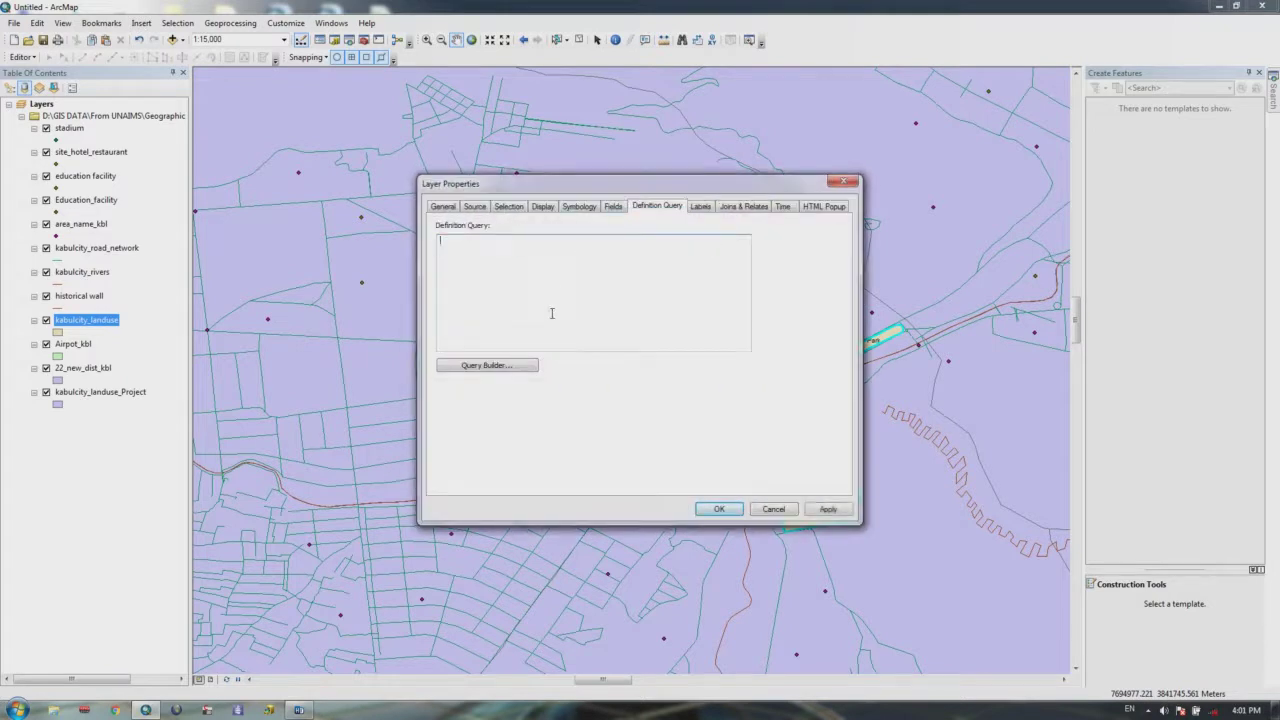
click(828, 509)
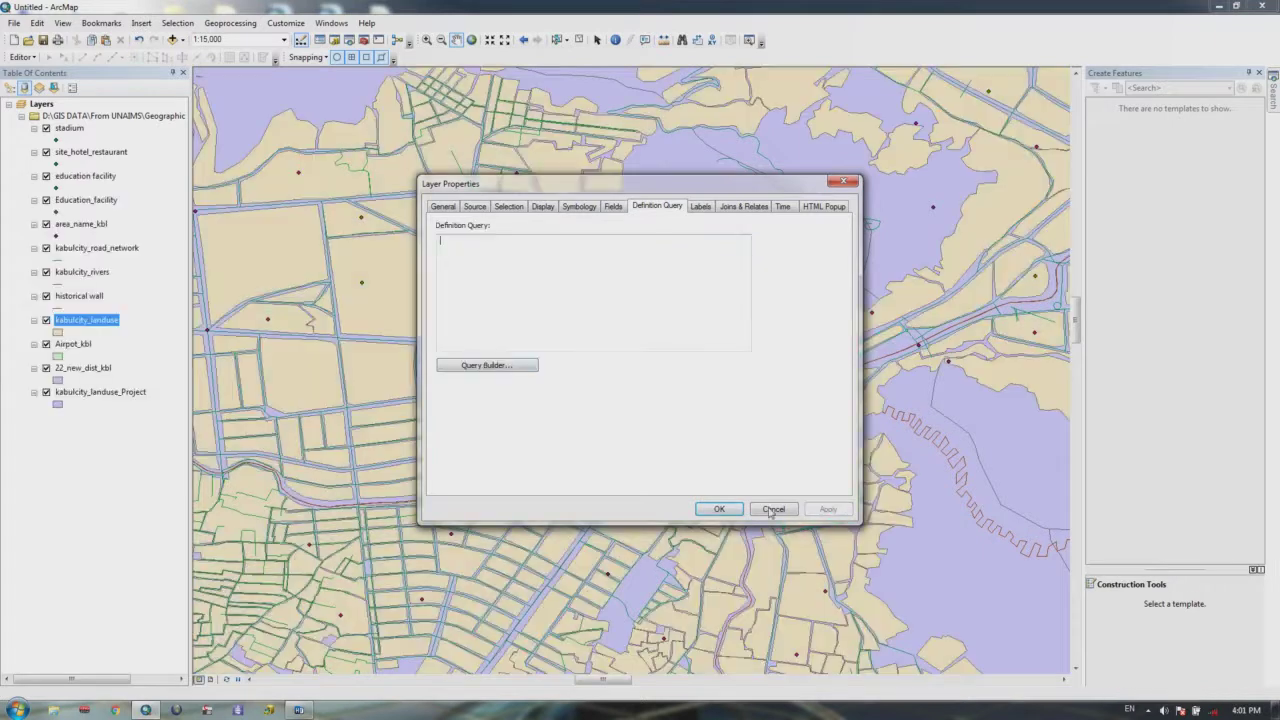
click(722, 508)
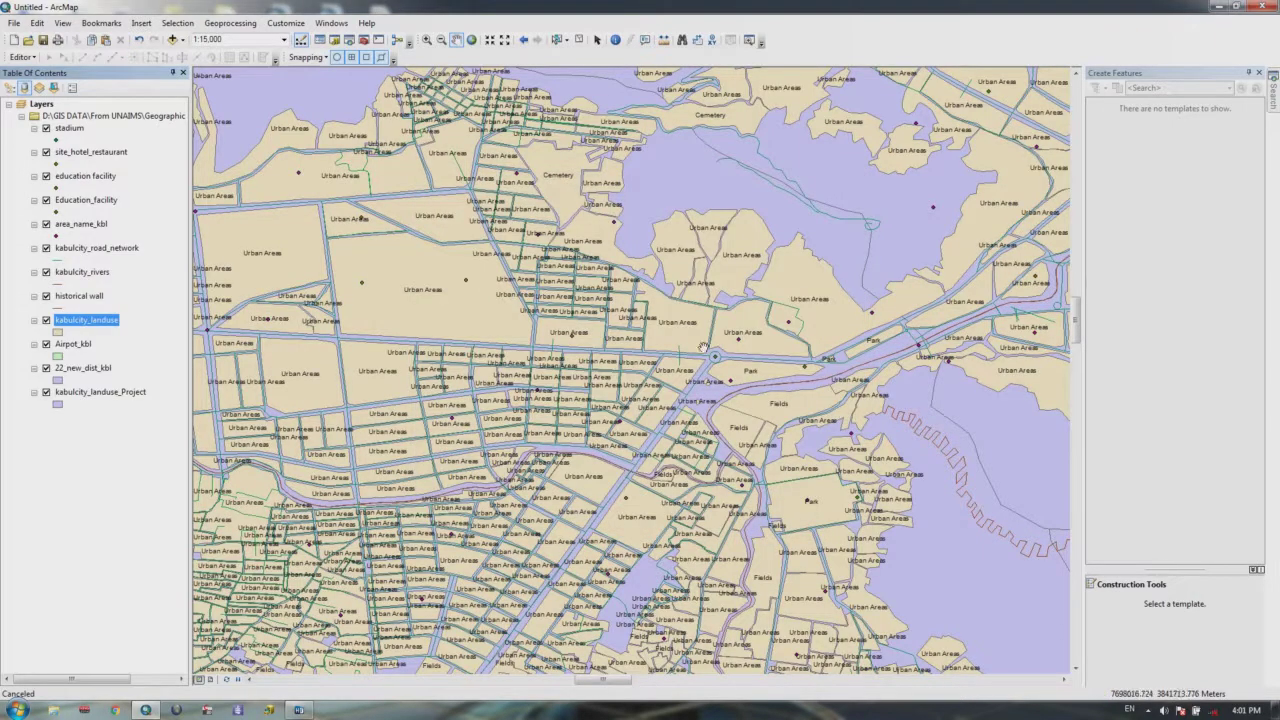
scroll(714, 352, up, 2)
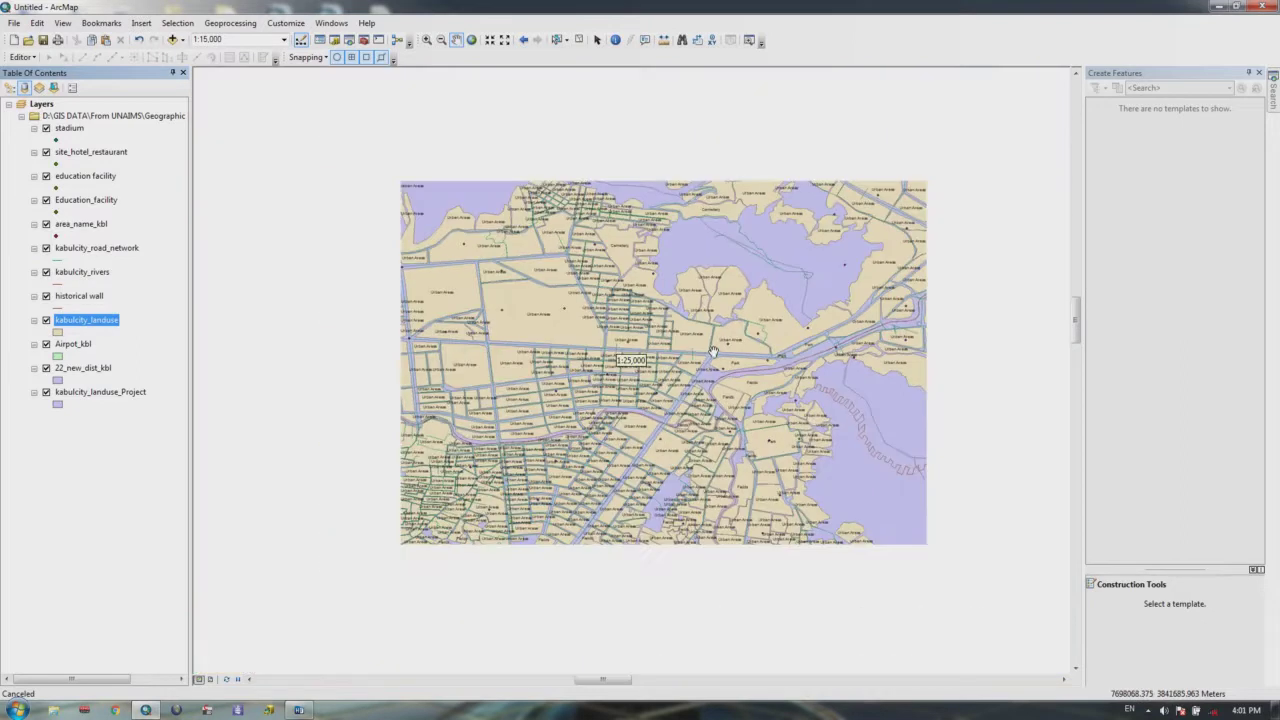
scroll(714, 352, up, 1)
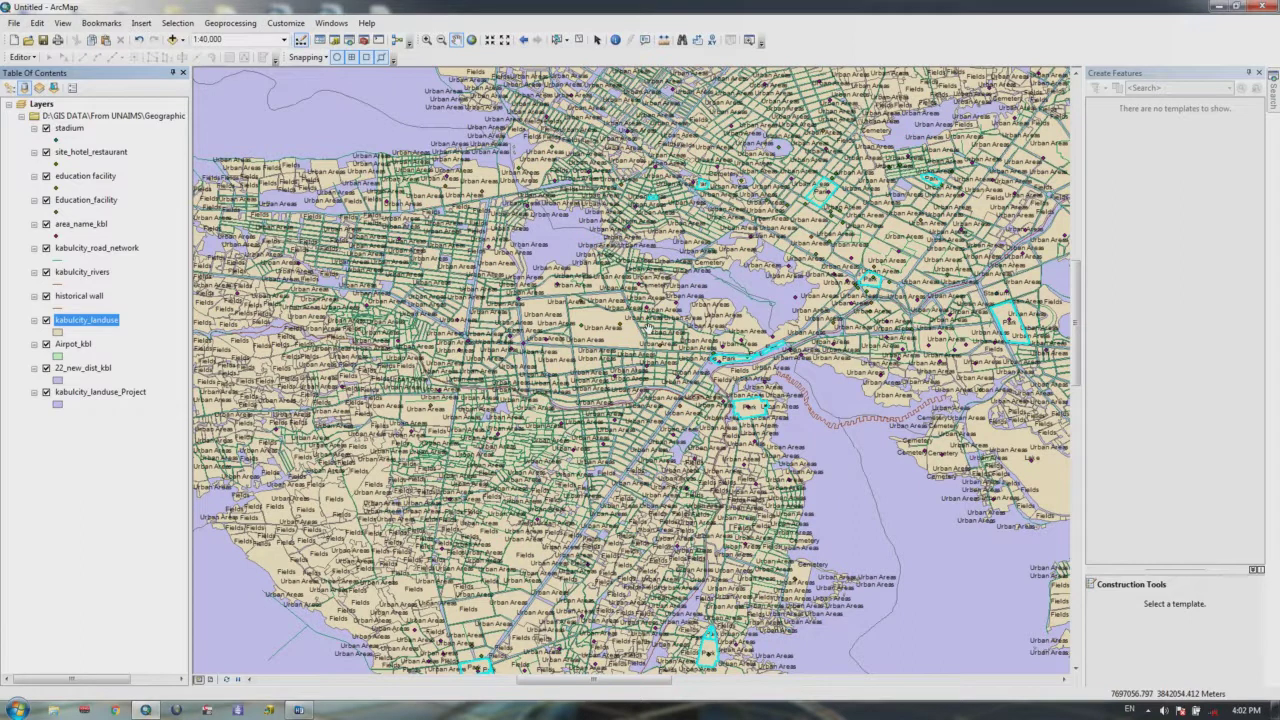
Step: Turn off the land-use labels and filter kabulcity_landuse with "LANDUSE_TY" = 'Urban Areas'
right_click(87, 323)
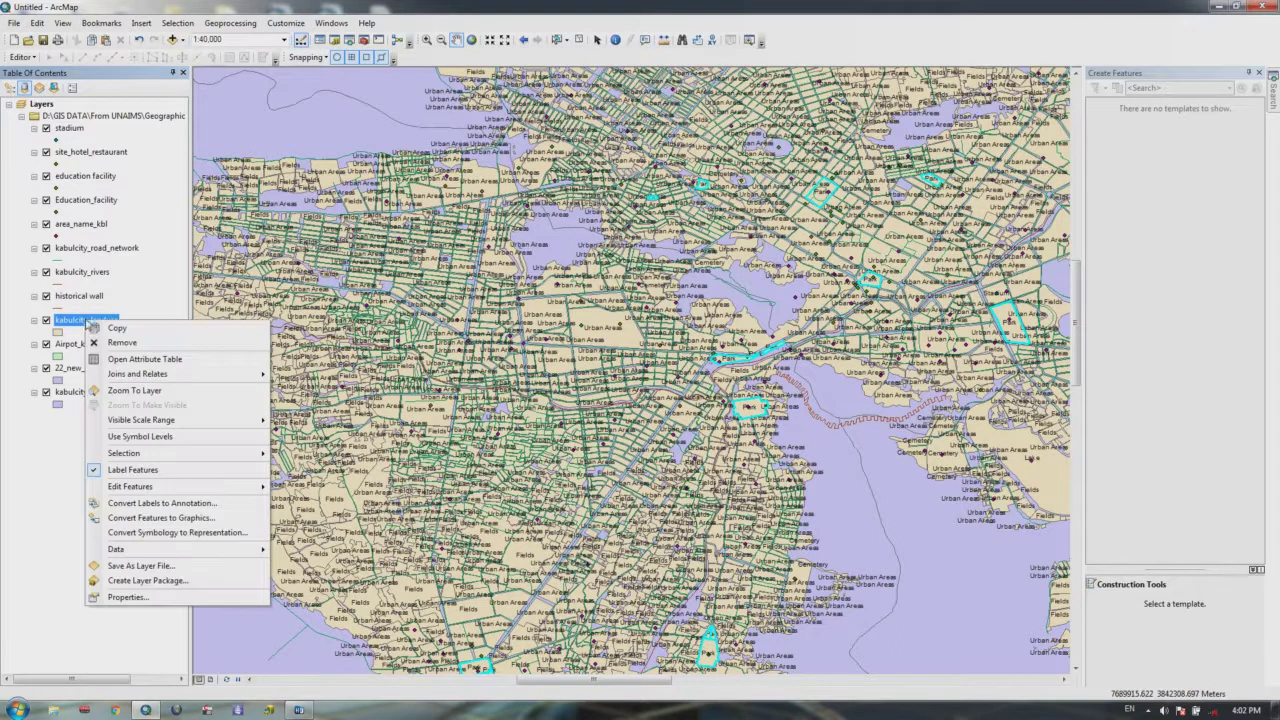
click(117, 470)
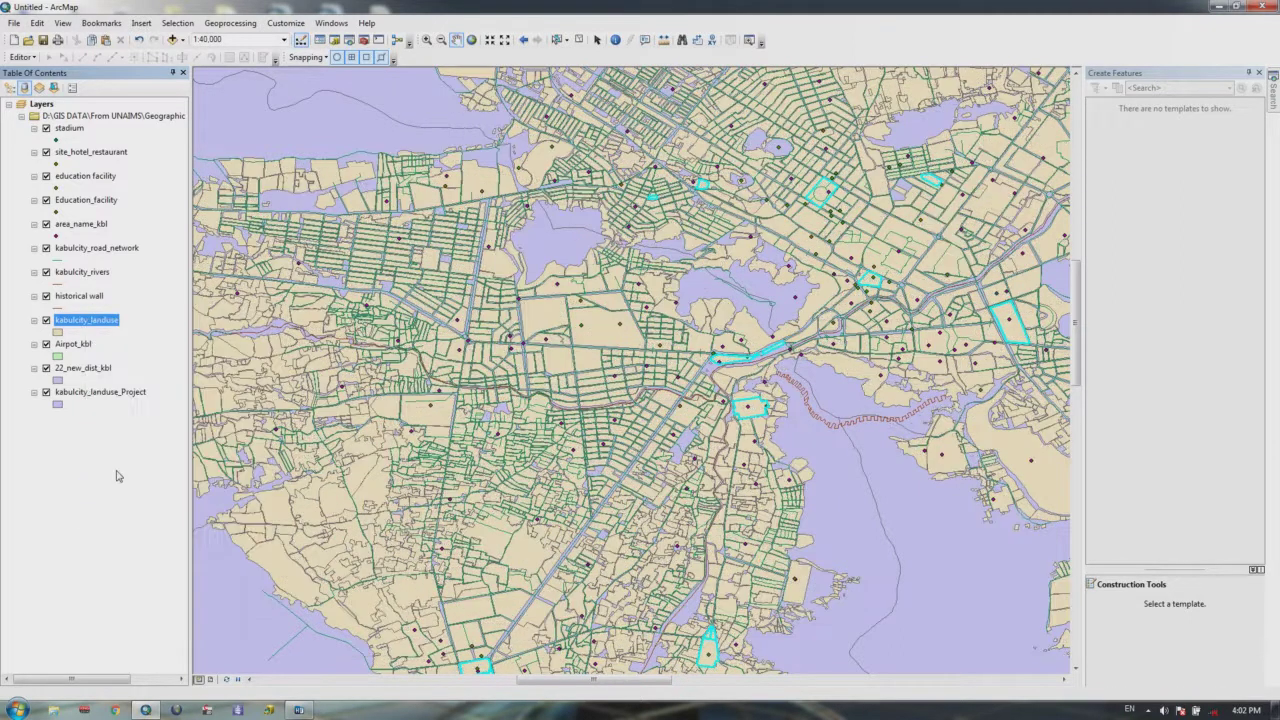
right_click(87, 323)
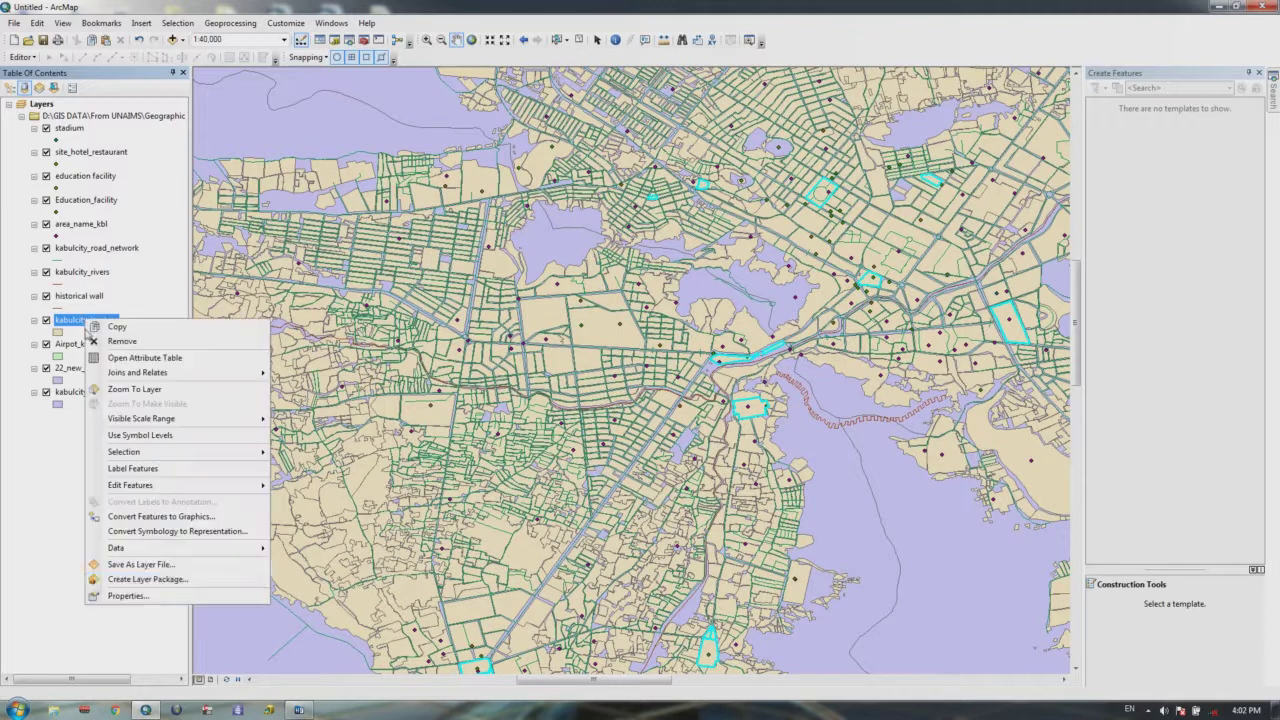
click(137, 590)
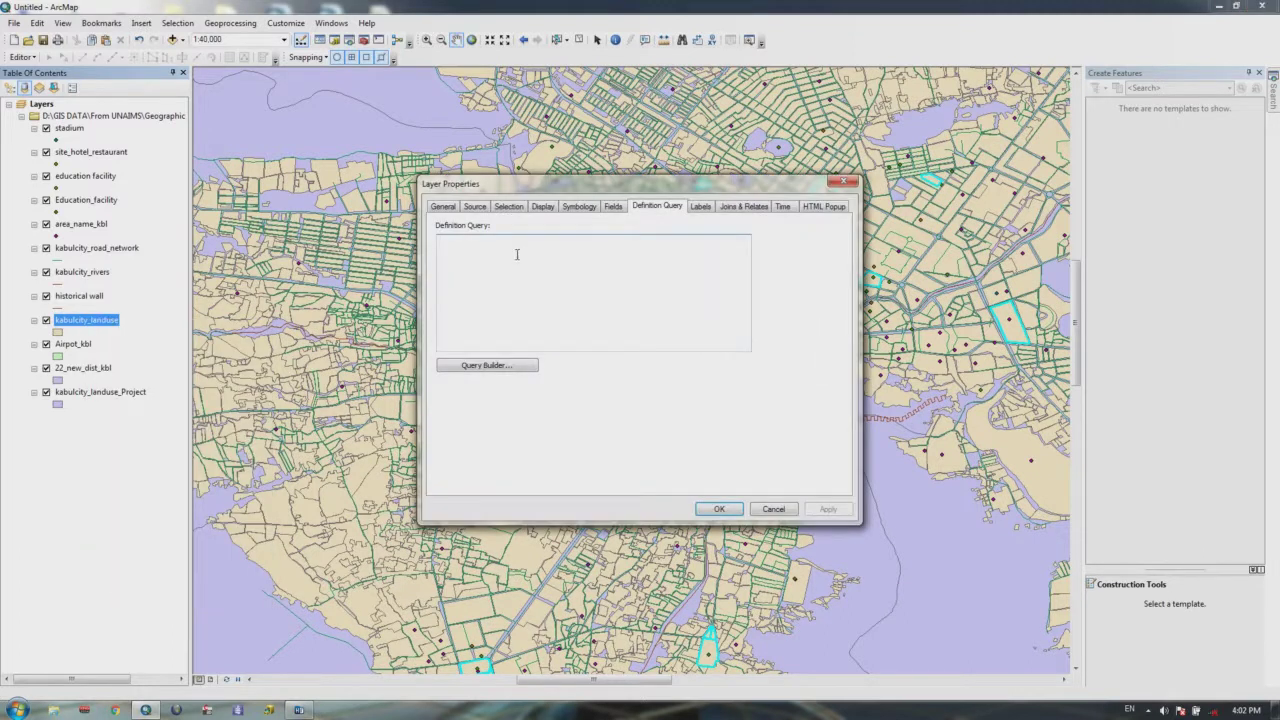
click(508, 367)
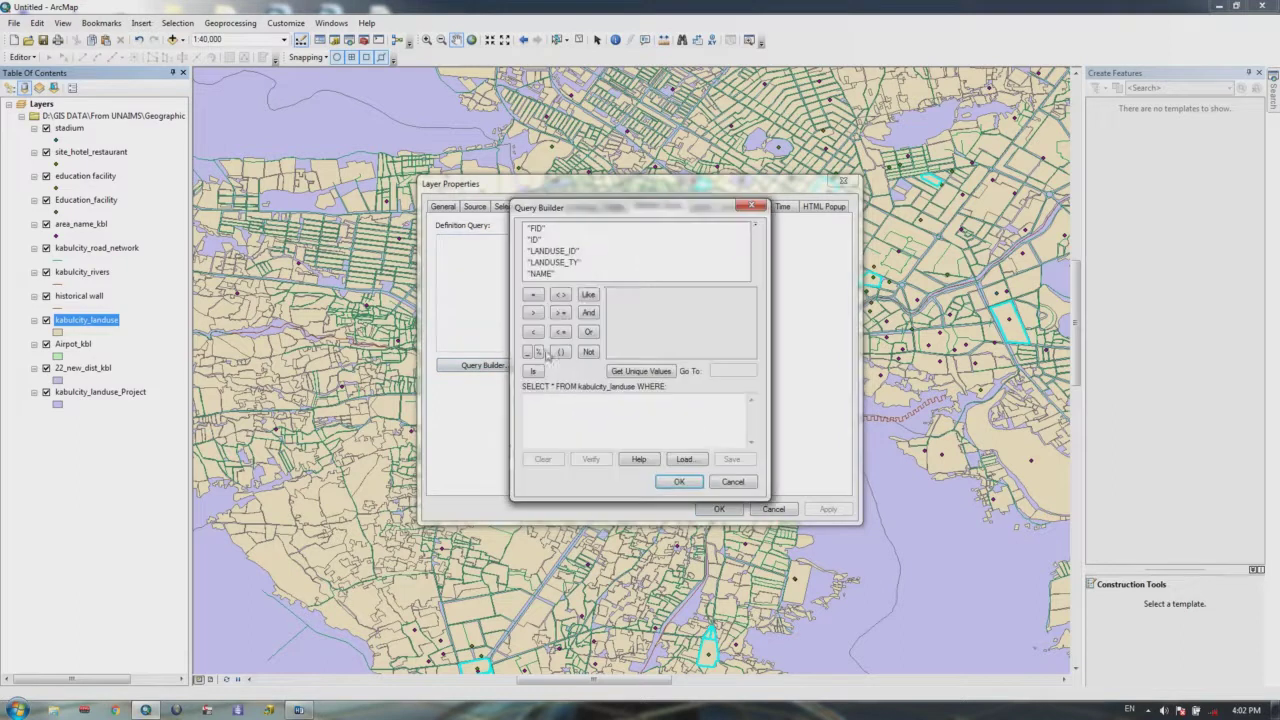
double_click(566, 266)
click(533, 294)
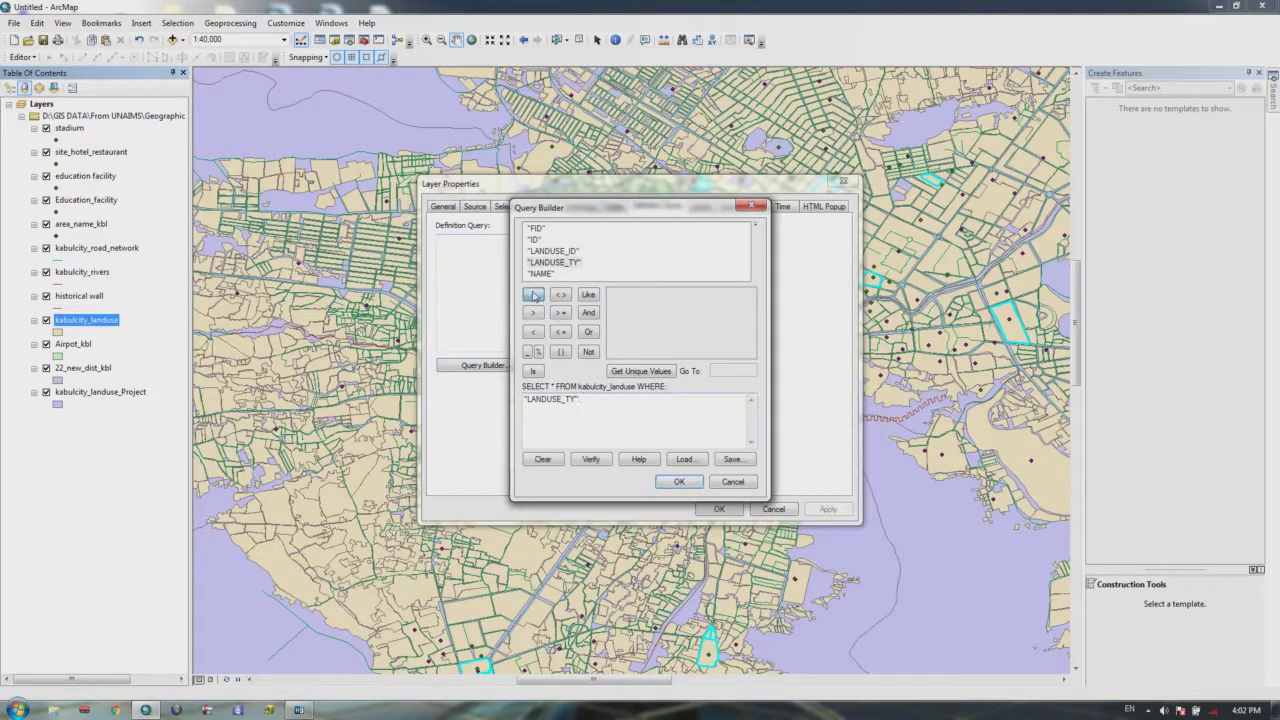
click(632, 372)
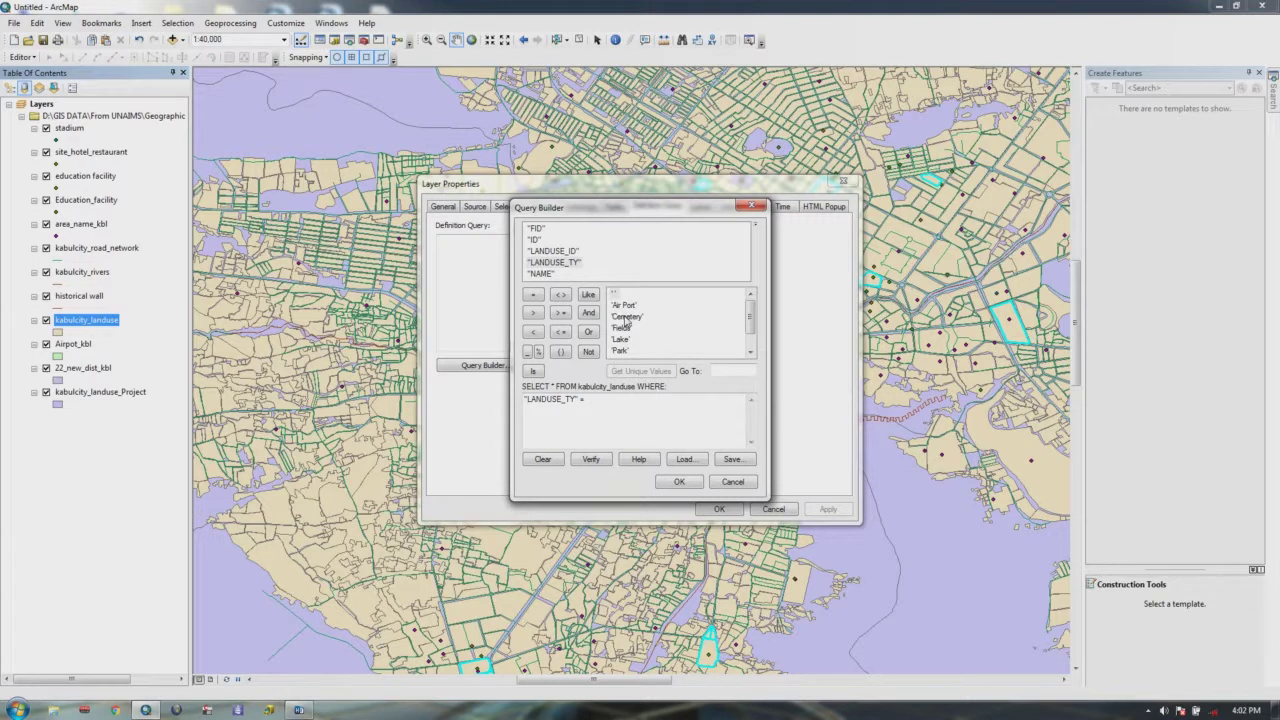
scroll(737, 336, down, 1)
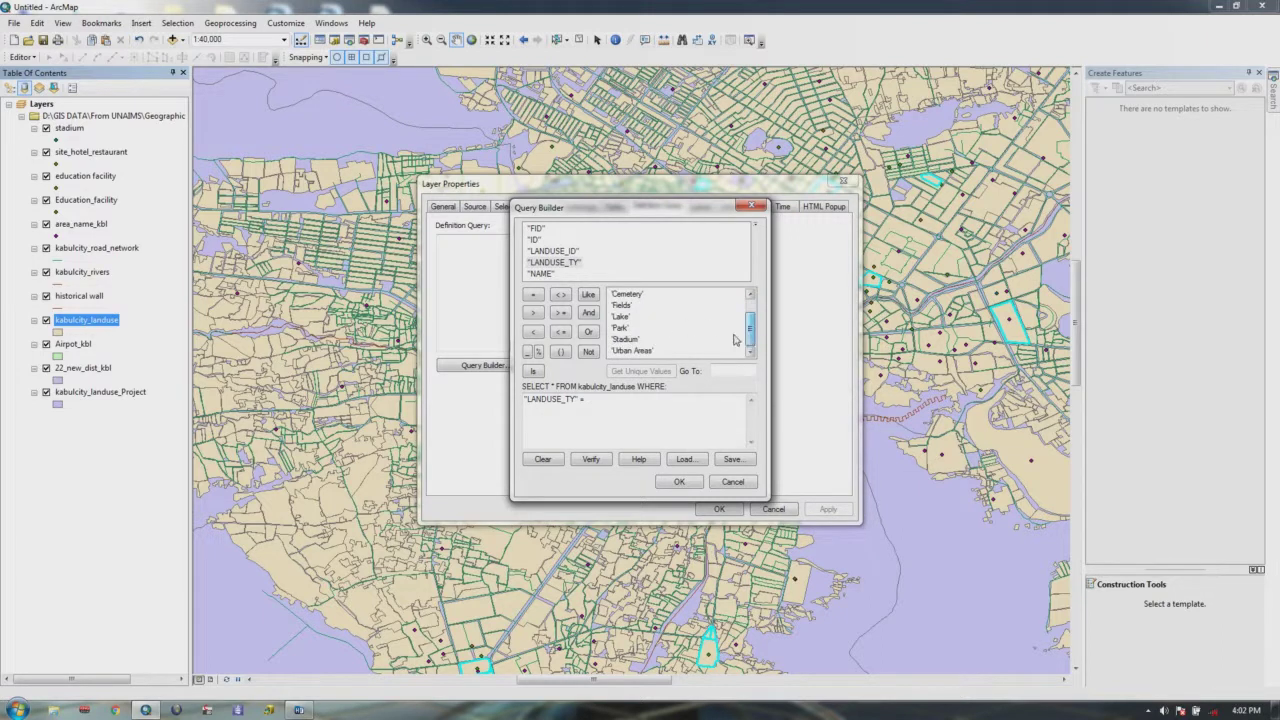
double_click(645, 352)
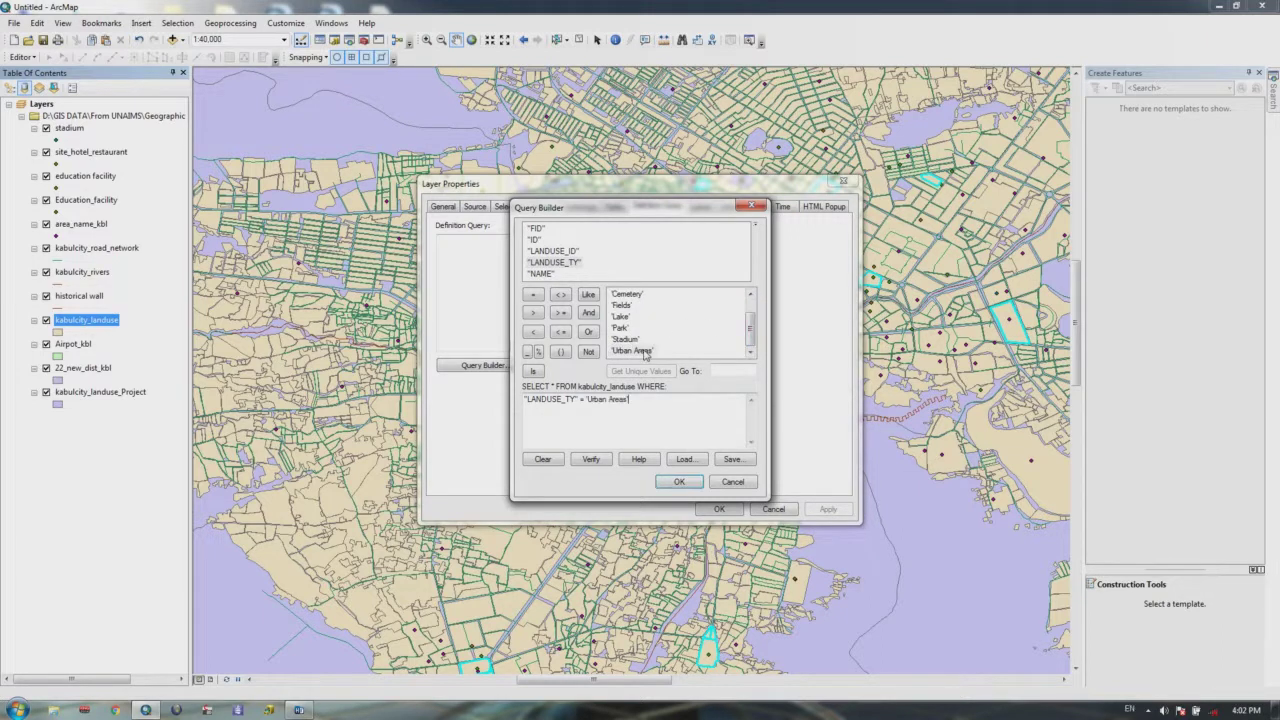
click(679, 481)
click(718, 509)
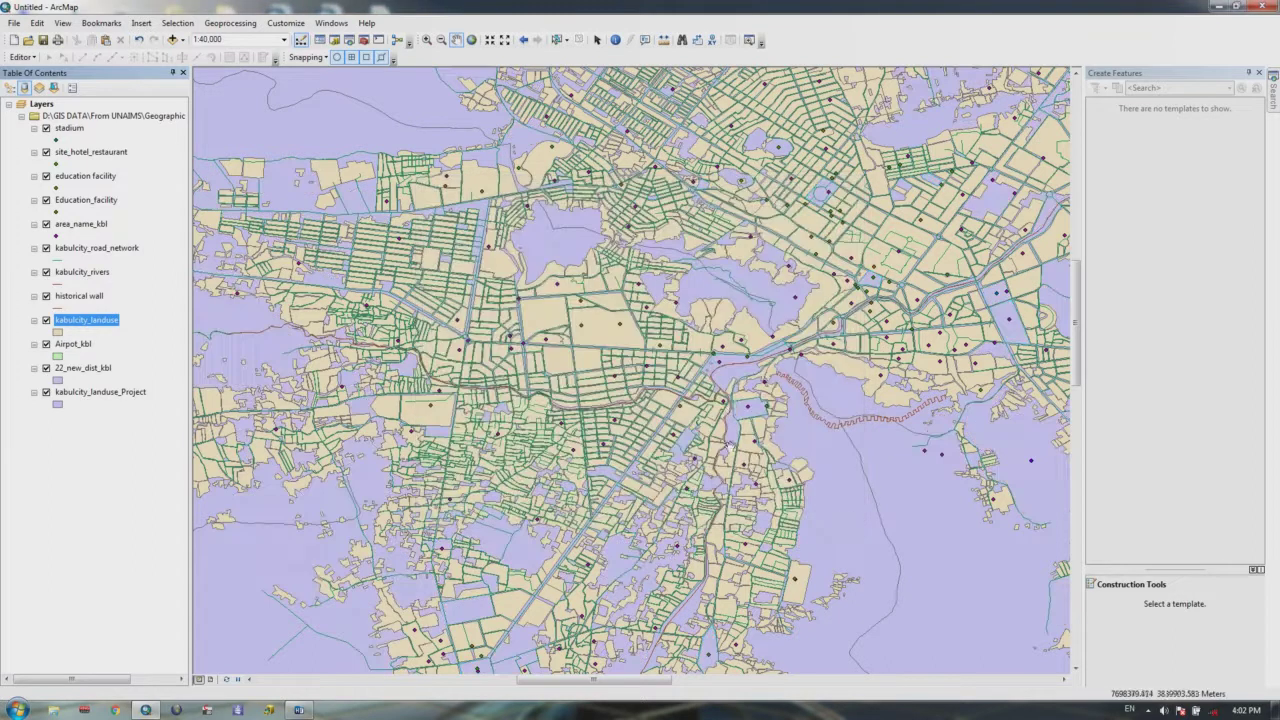
drag(730, 407, 716, 437)
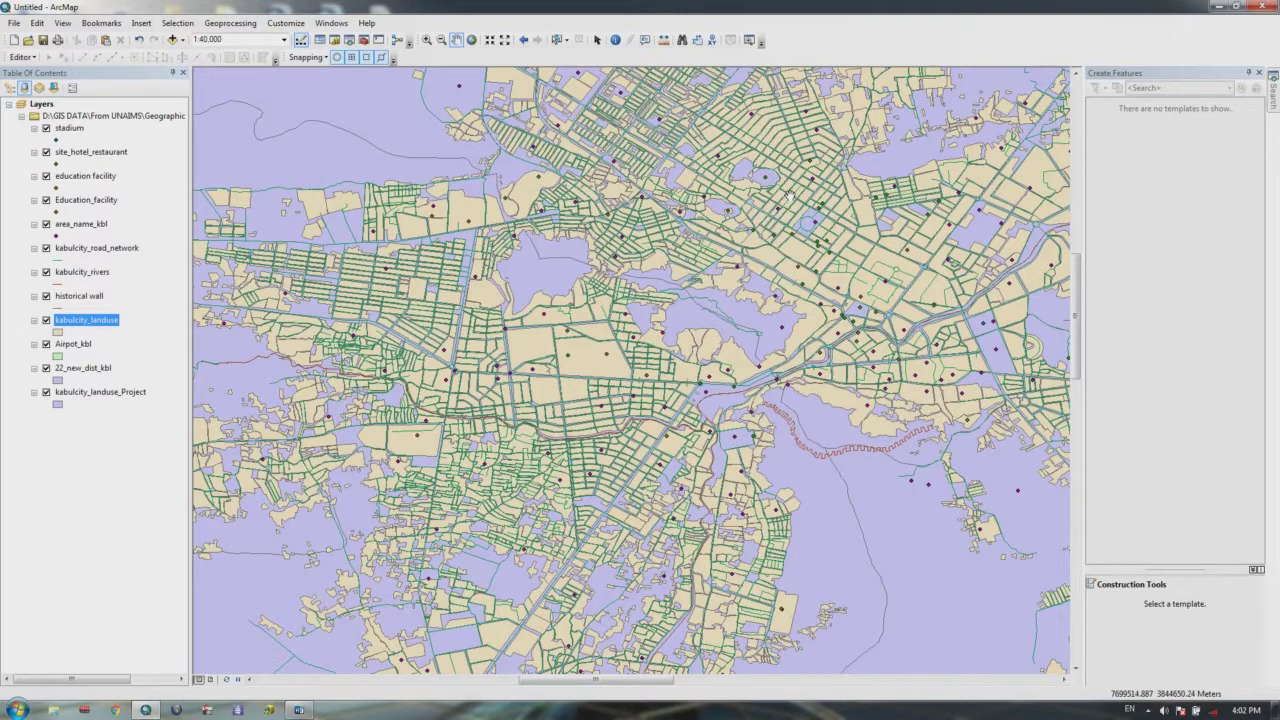
scroll(795, 230, up, 1)
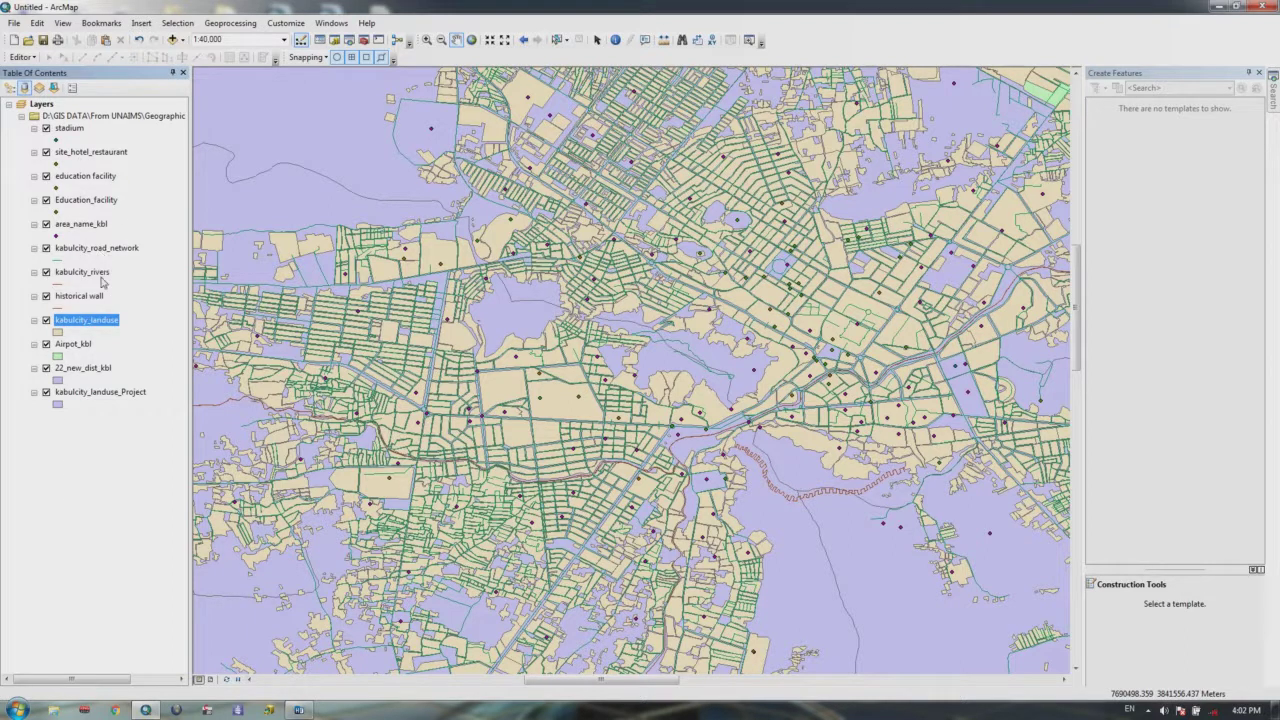
Step: View the road network attribute table, then toggle kabulcity_landuse_Project off and on
right_click(95, 248)
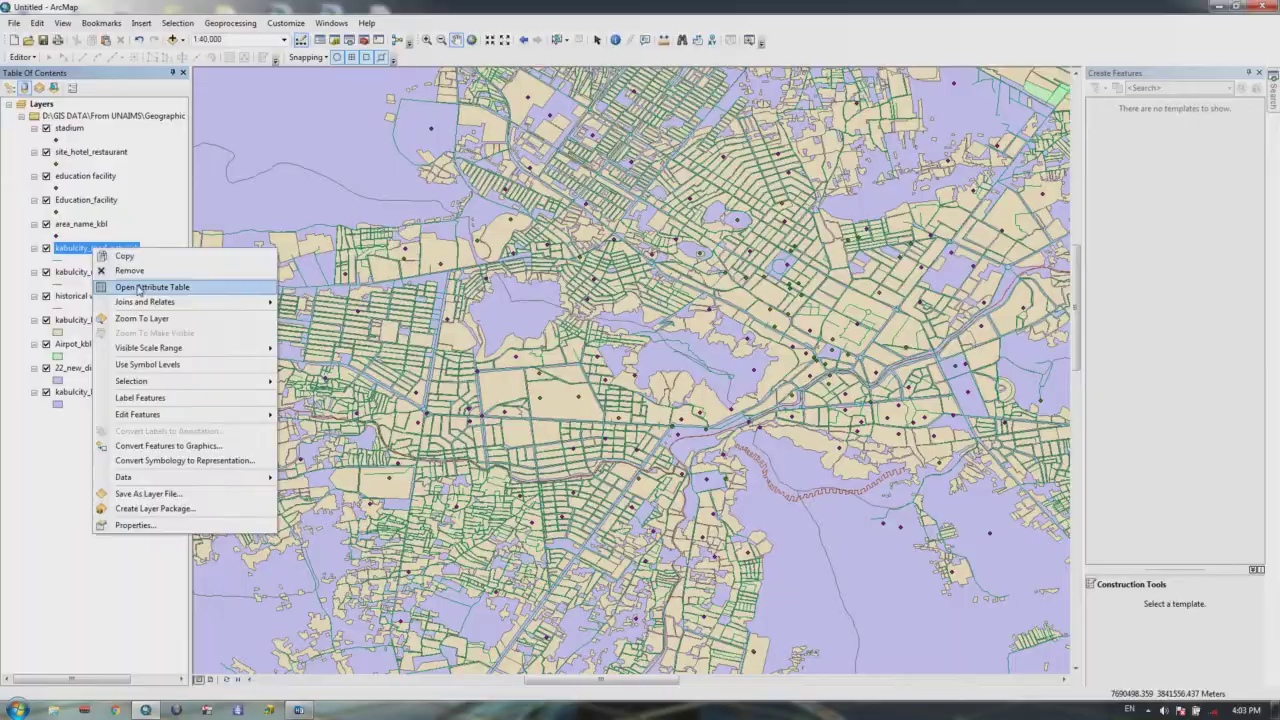
click(140, 289)
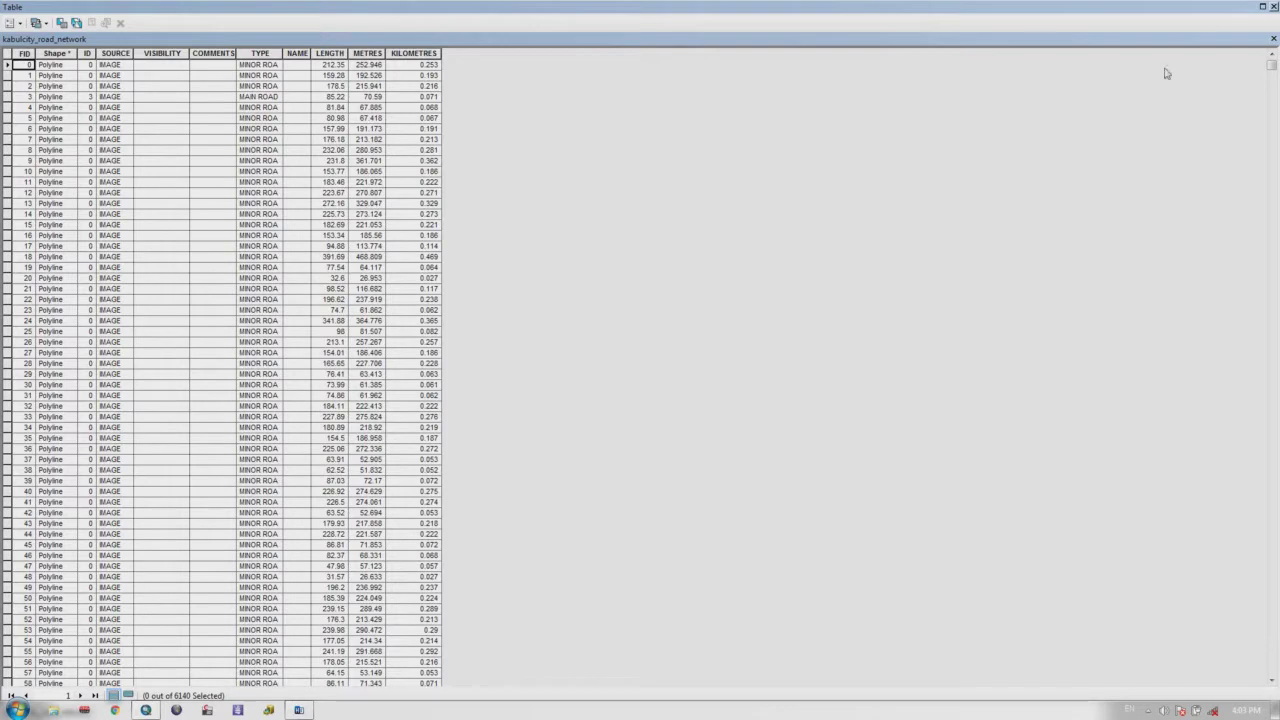
click(1273, 6)
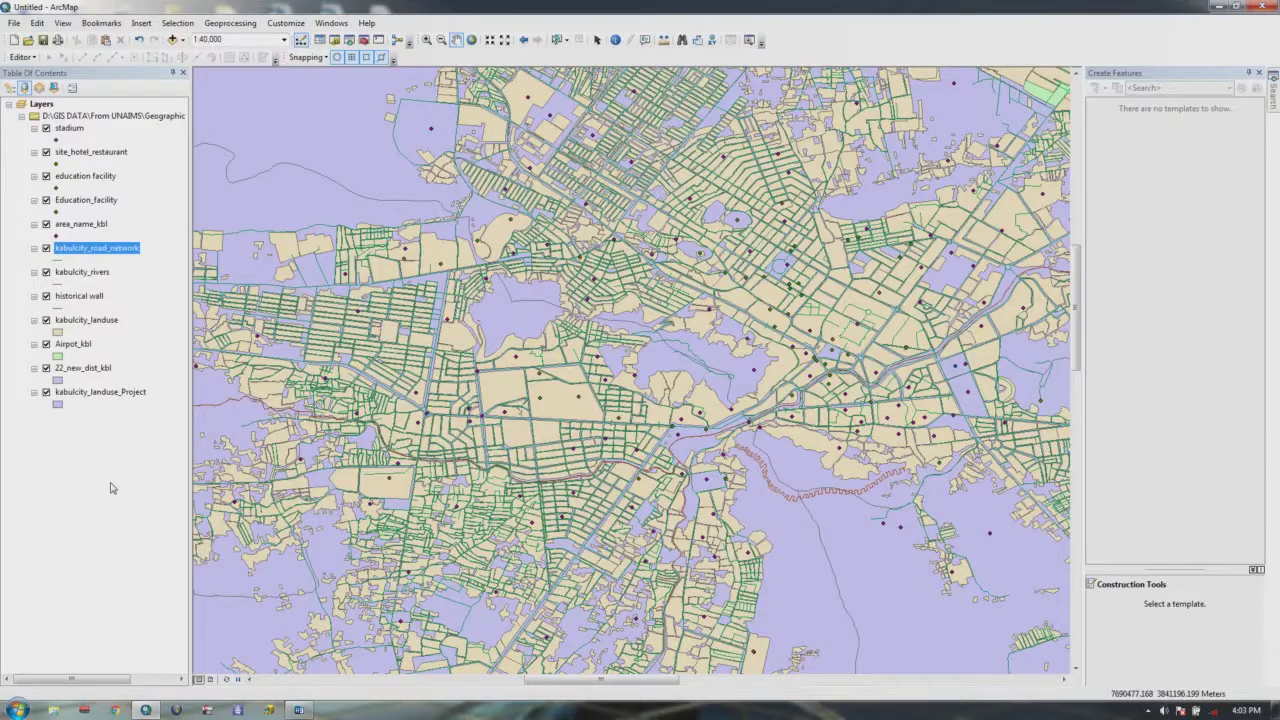
click(46, 393)
click(46, 393)
Step: Look over the stadium layer's attribute table and close it
click(66, 130)
right_click(66, 130)
click(94, 166)
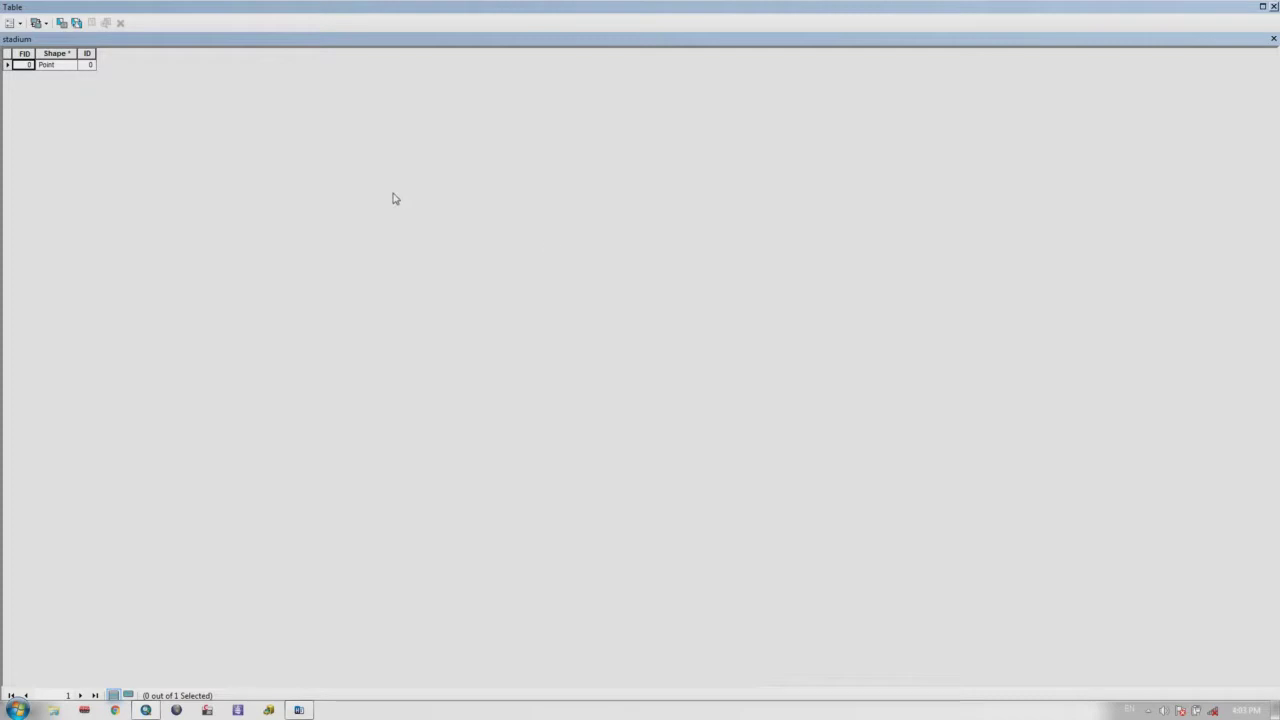
click(1273, 7)
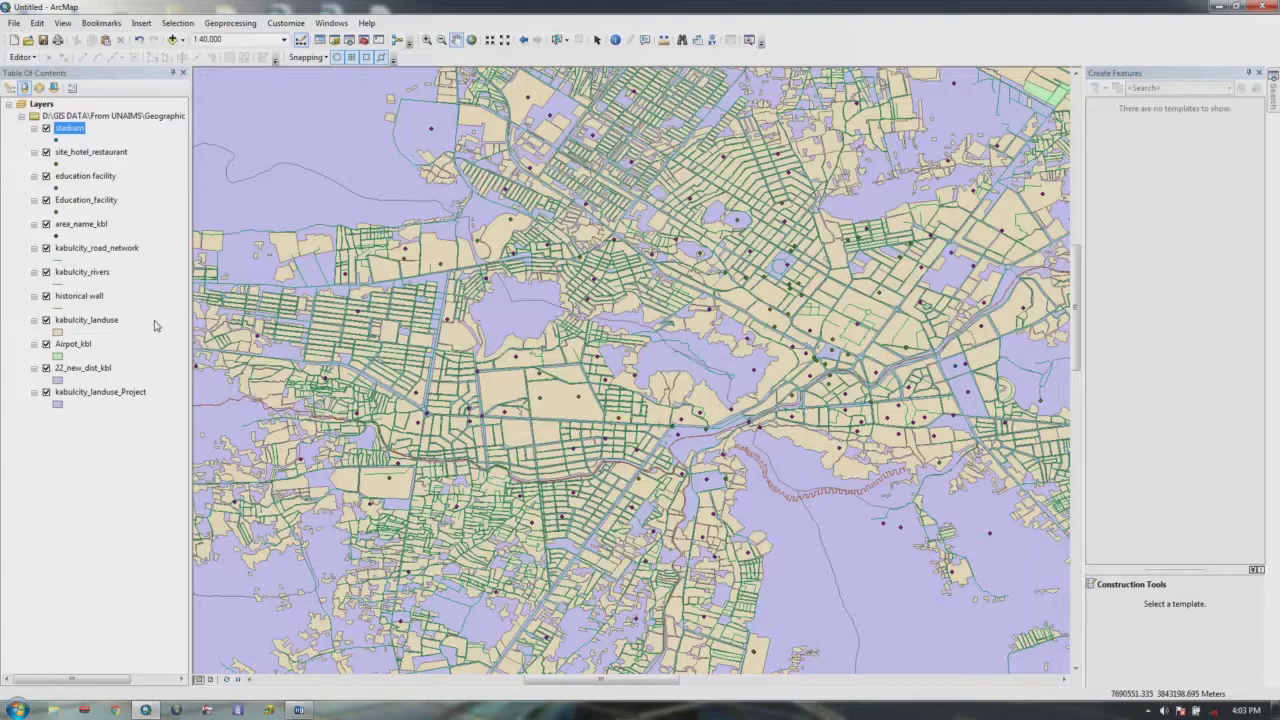
Step: Review the Education_facility attribute table of 18 points, then close it
click(99, 207)
right_click(99, 207)
click(127, 243)
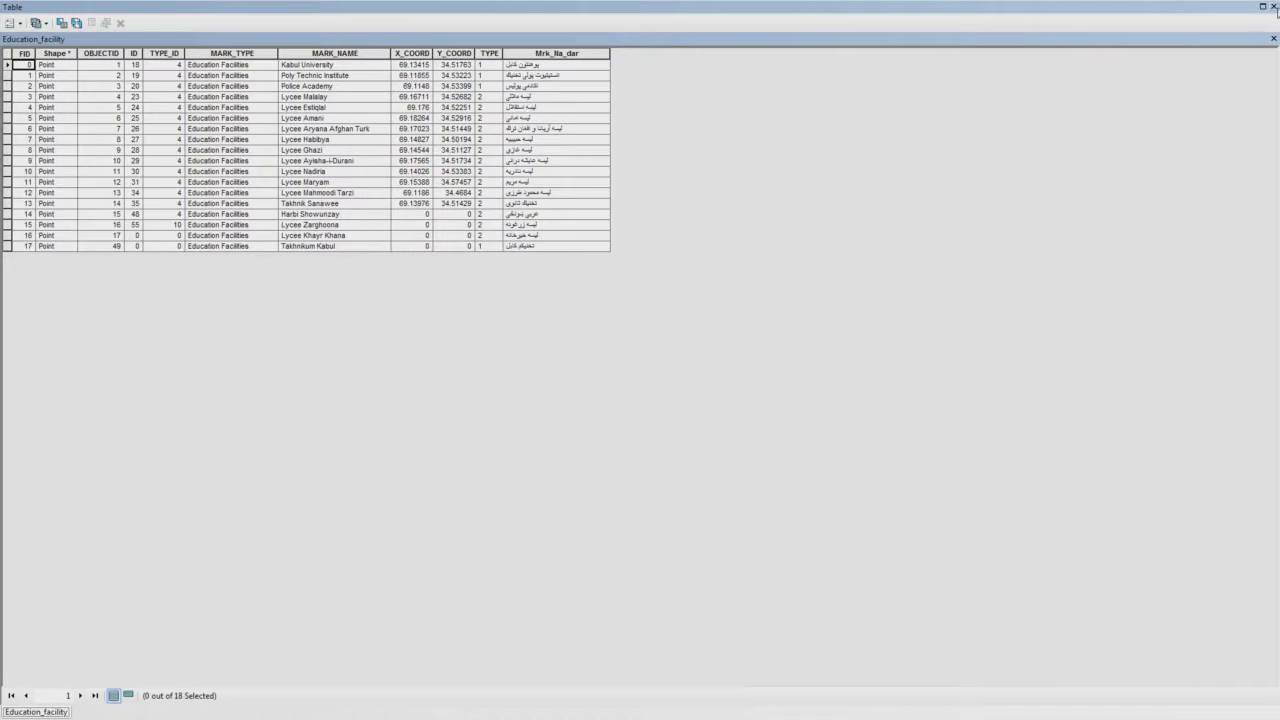
click(1273, 7)
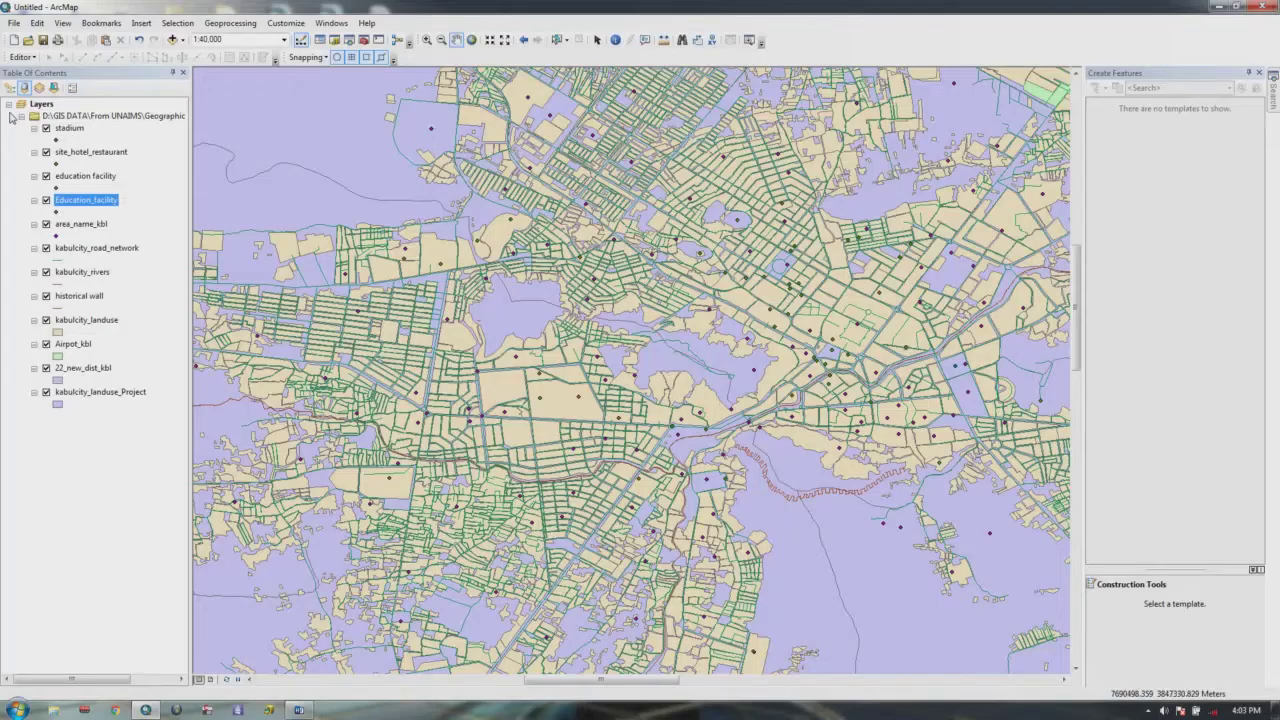
Step: Collapse the Kabul layer group and insert a new empty data frame
click(21, 116)
click(141, 22)
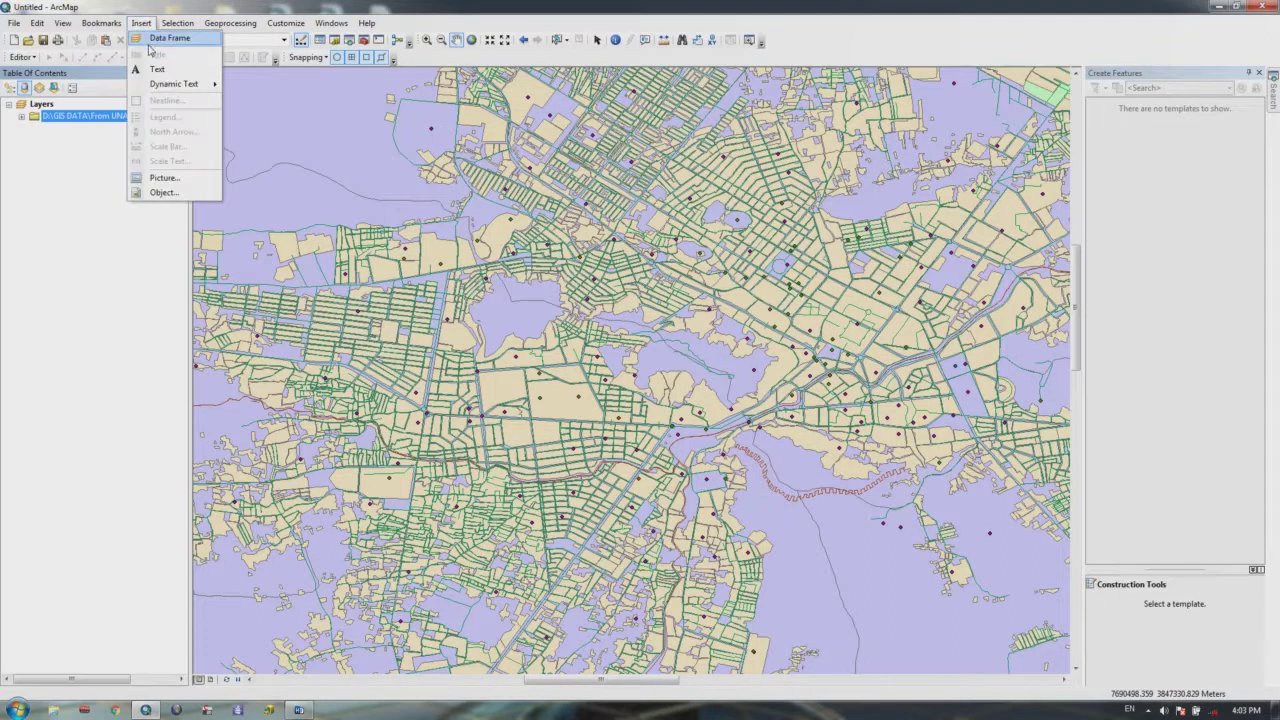
click(160, 38)
Step: Add Countries and Countries_1 from E:\GIS material\DESK1\Database\World_03.gdb, dismissing the extent warning
click(172, 40)
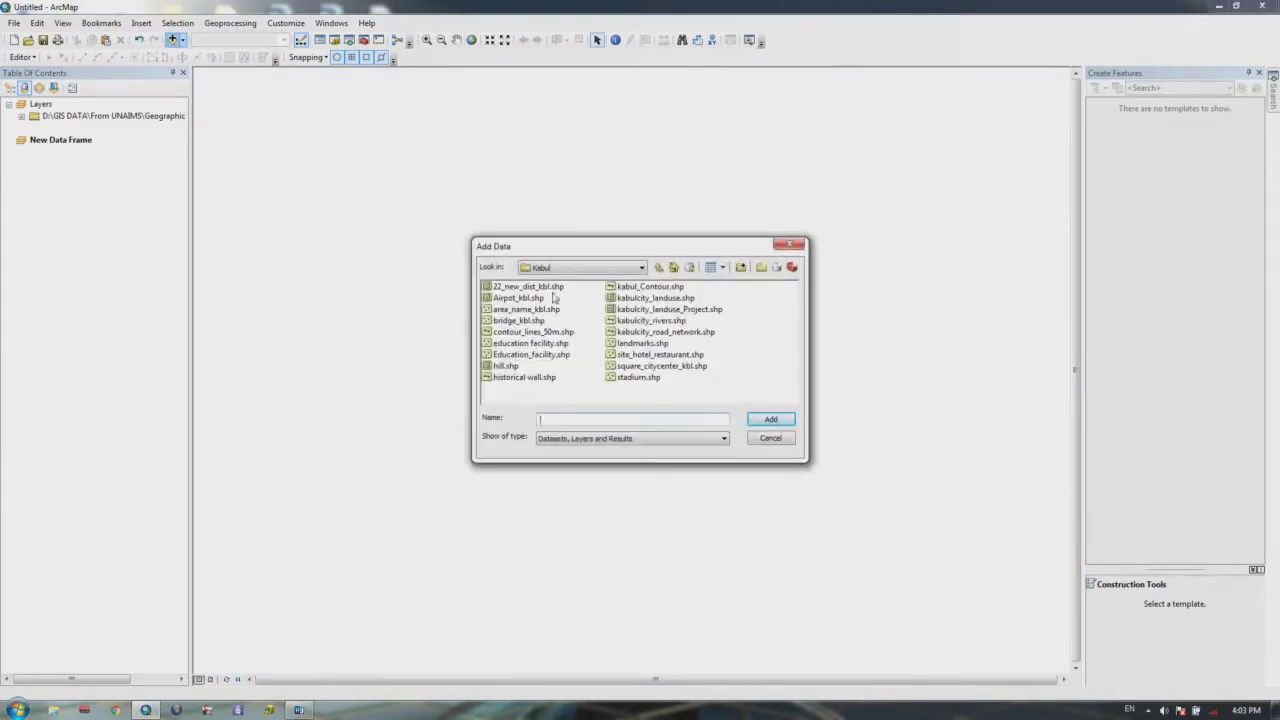
click(641, 268)
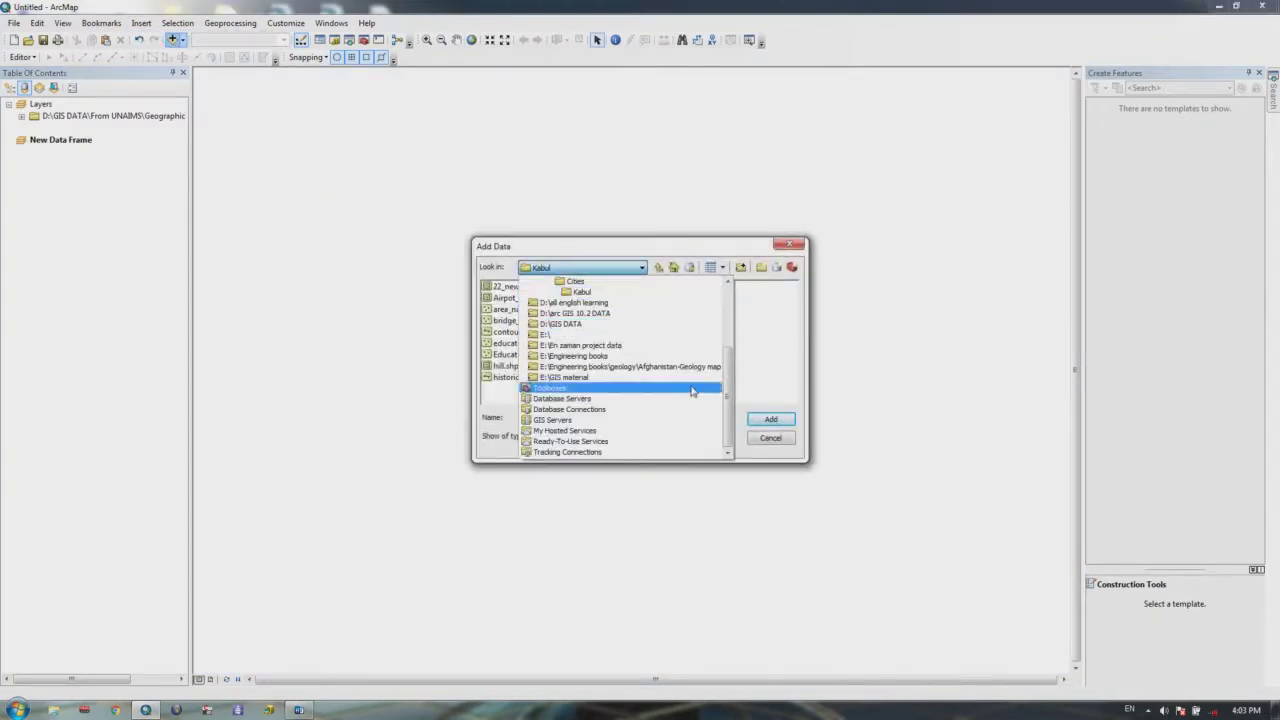
click(588, 378)
double_click(686, 300)
double_click(508, 290)
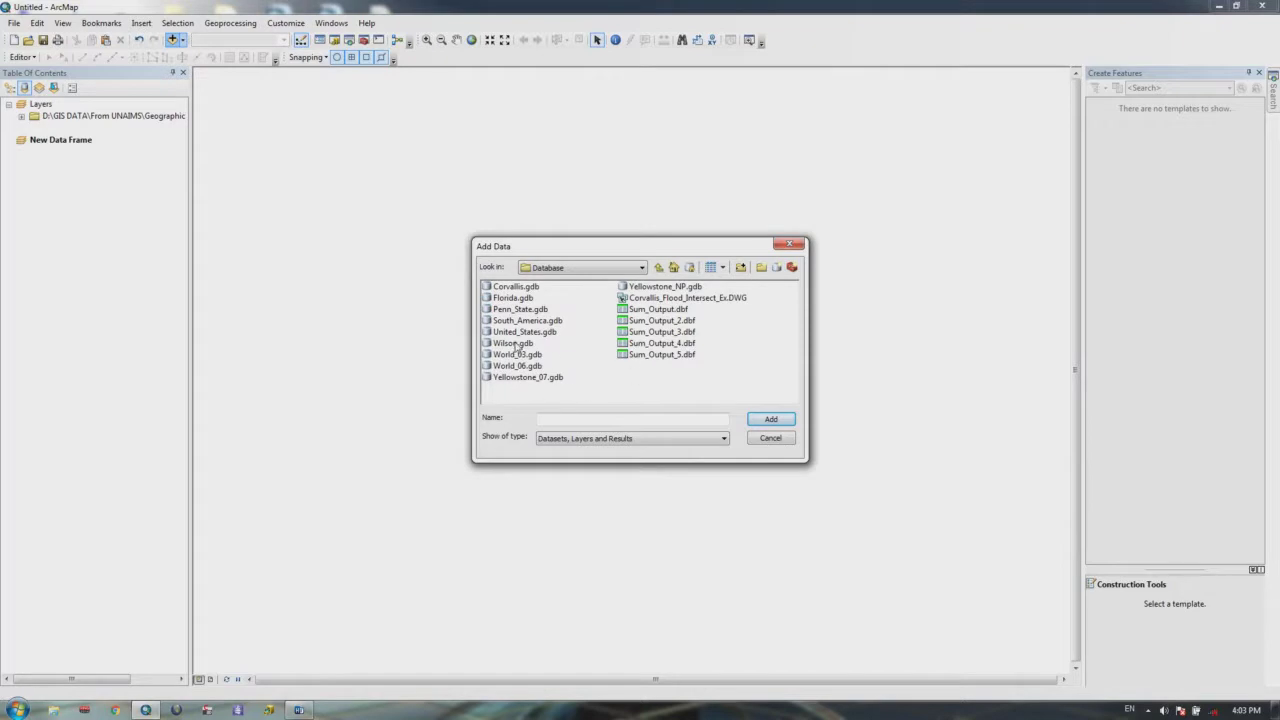
double_click(517, 354)
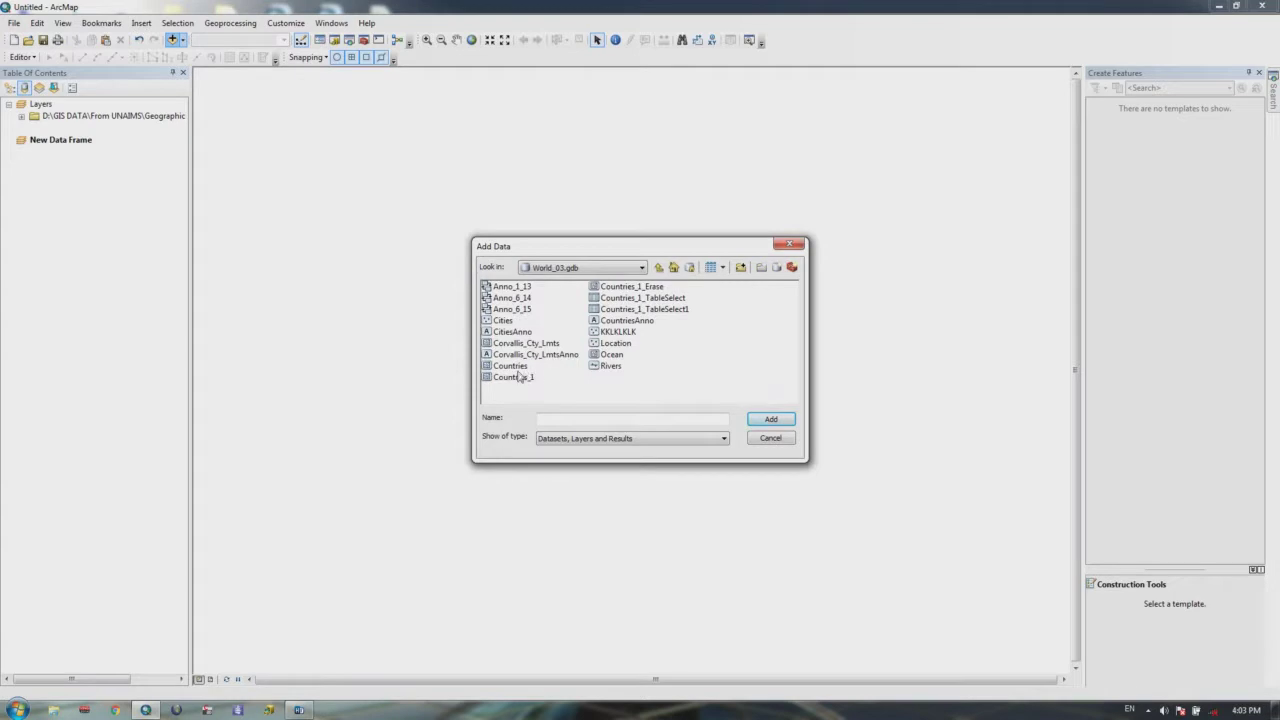
click(514, 368)
ctrl+click(514, 378)
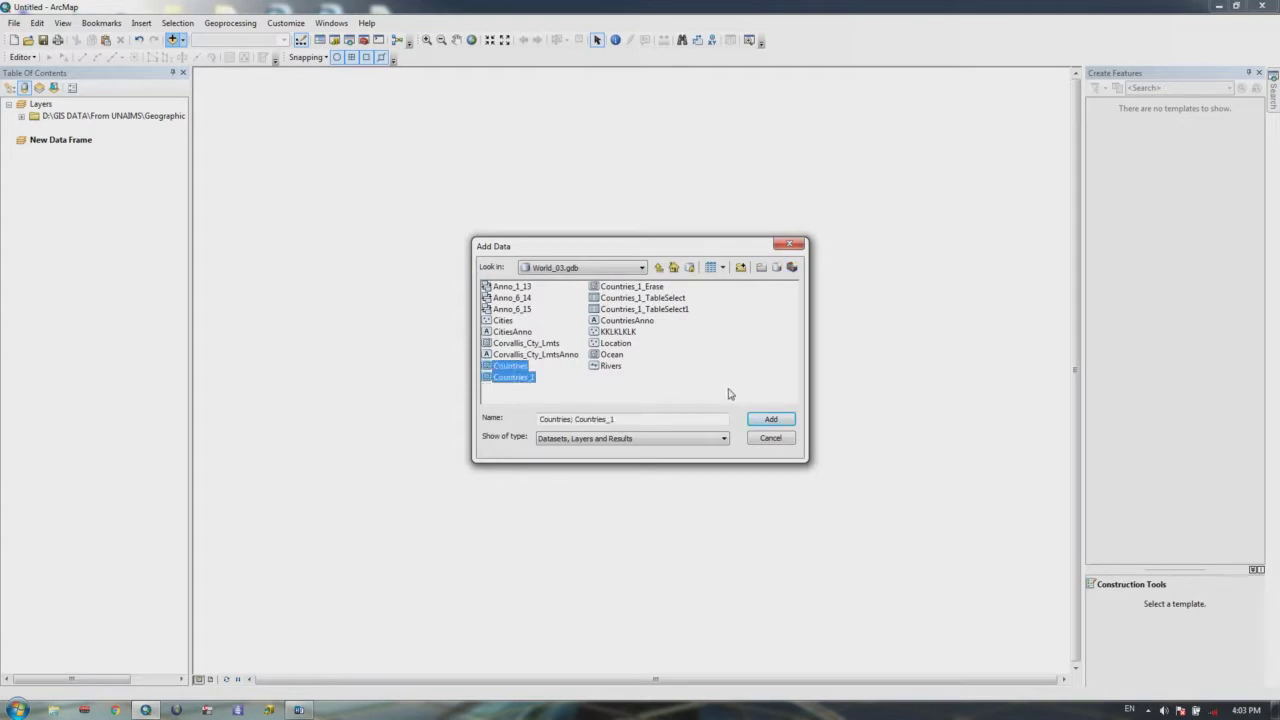
click(788, 424)
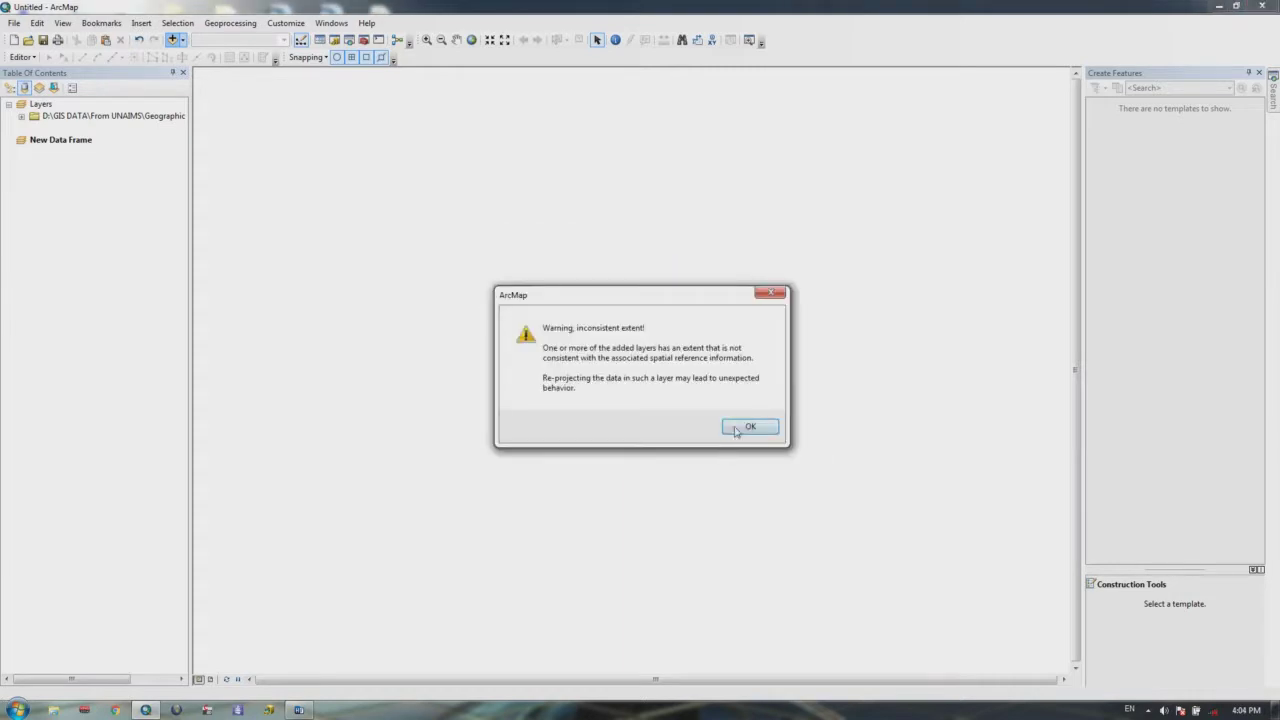
click(736, 428)
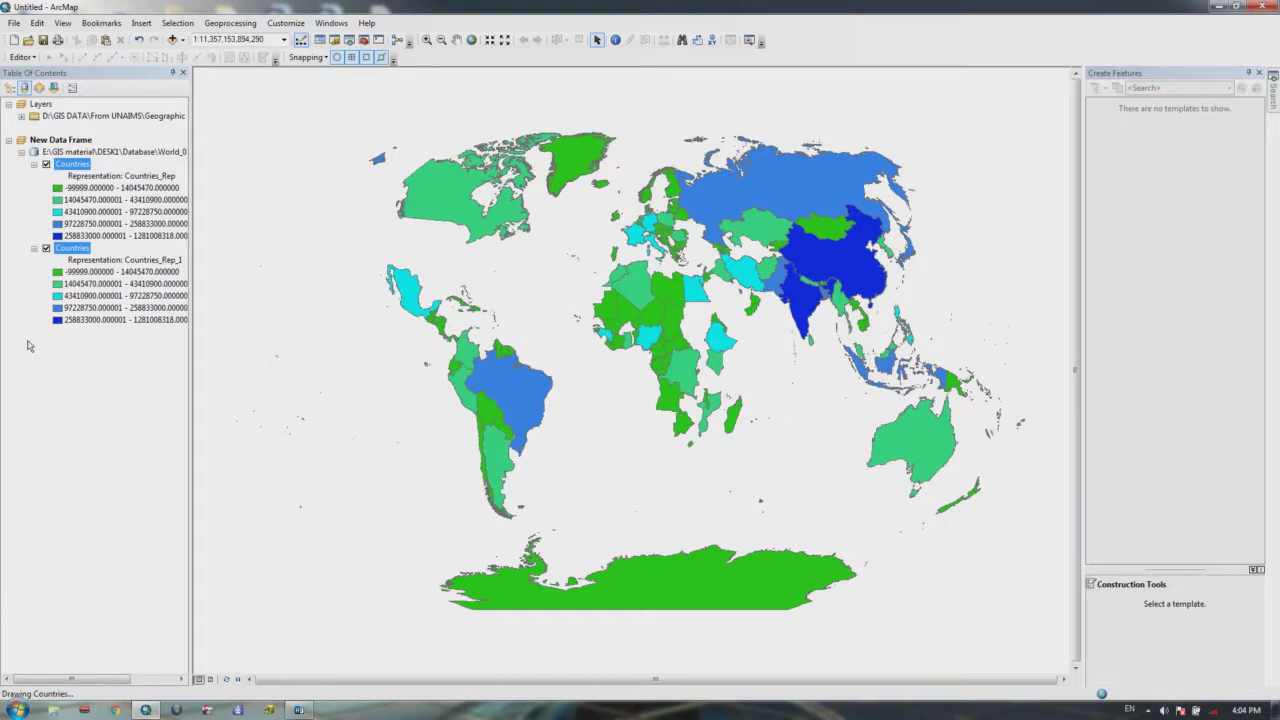
Step: Keep the second Countries layer checked and uncheck the first Countries layer
click(46, 248)
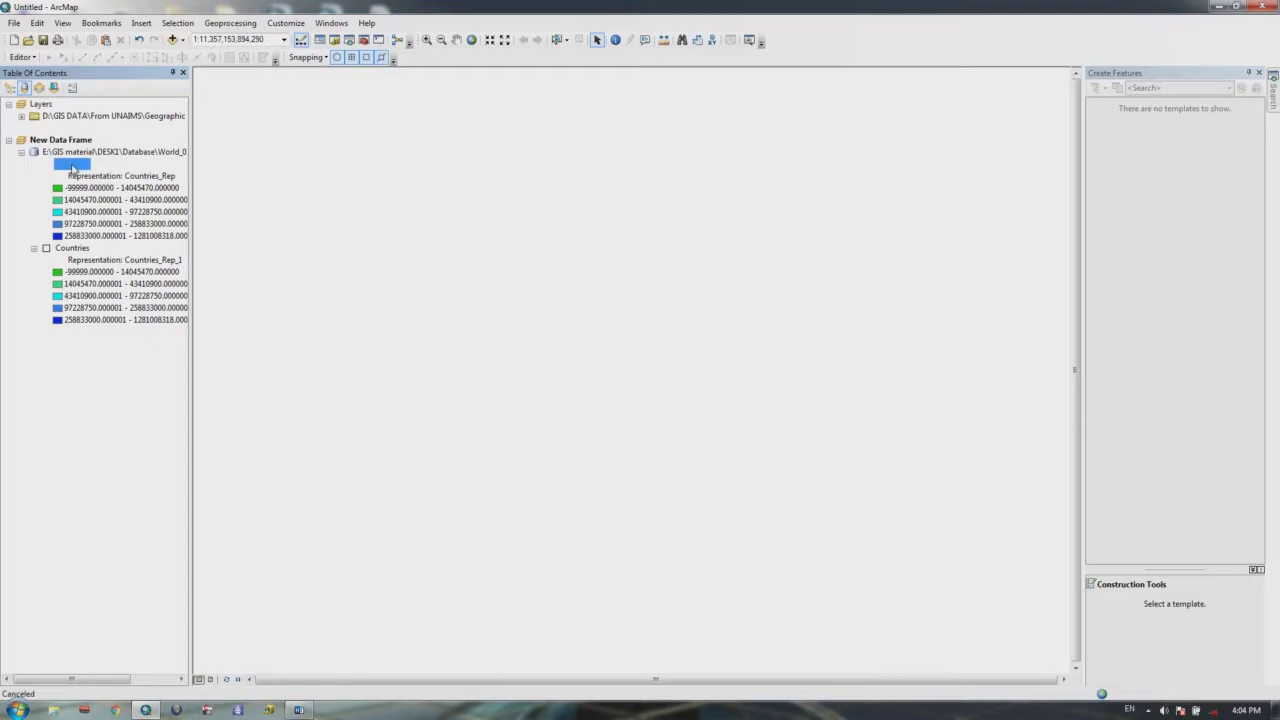
right_click(73, 170)
click(31, 337)
click(46, 248)
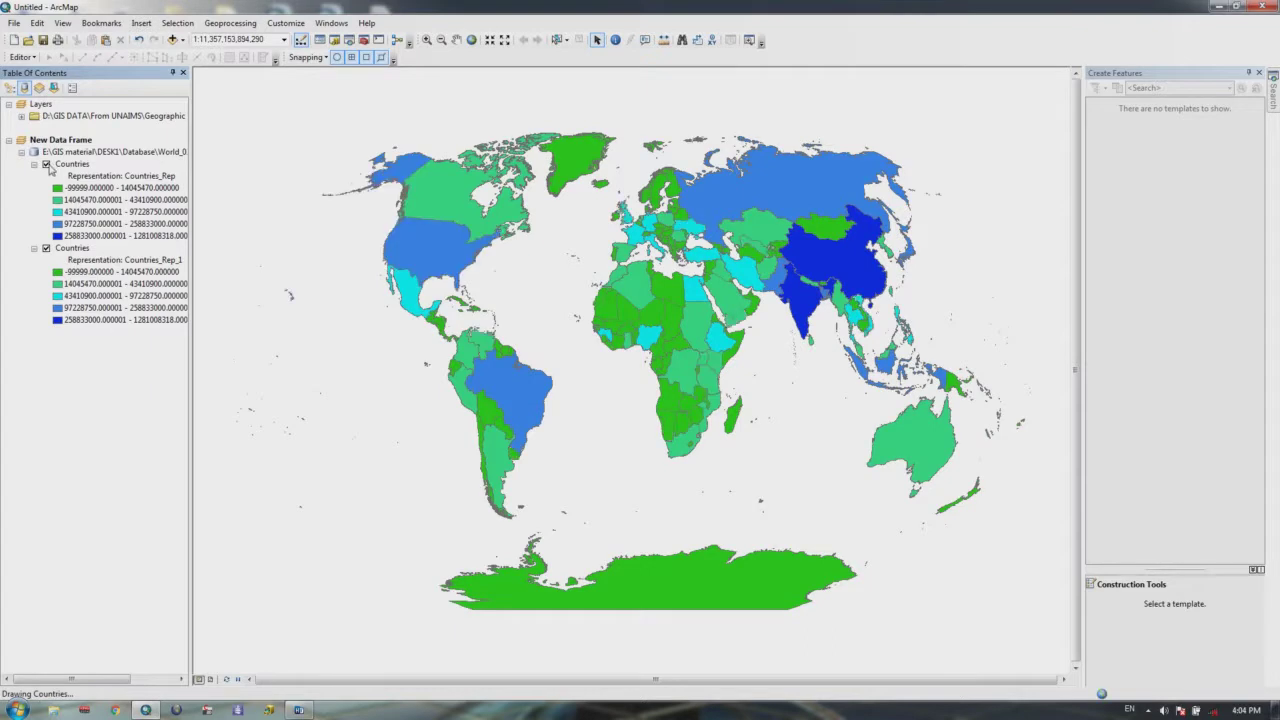
click(46, 164)
right_click(72, 247)
click(115, 283)
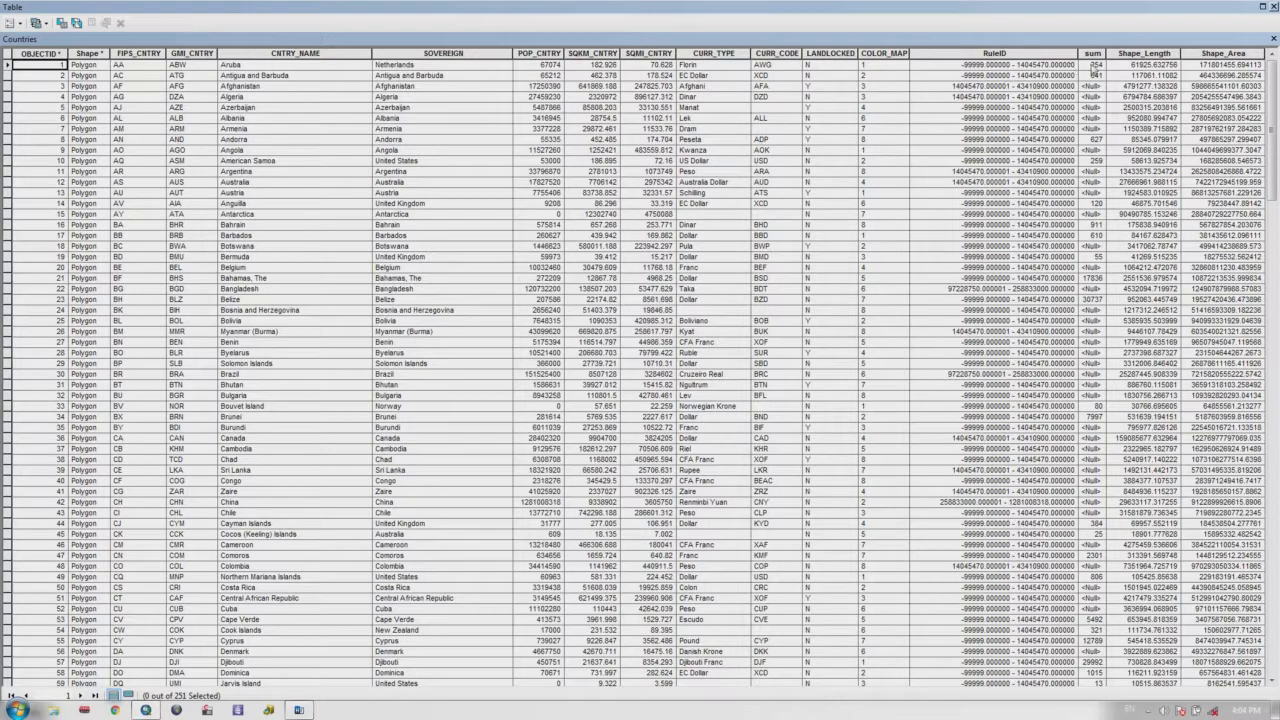
click(1095, 55)
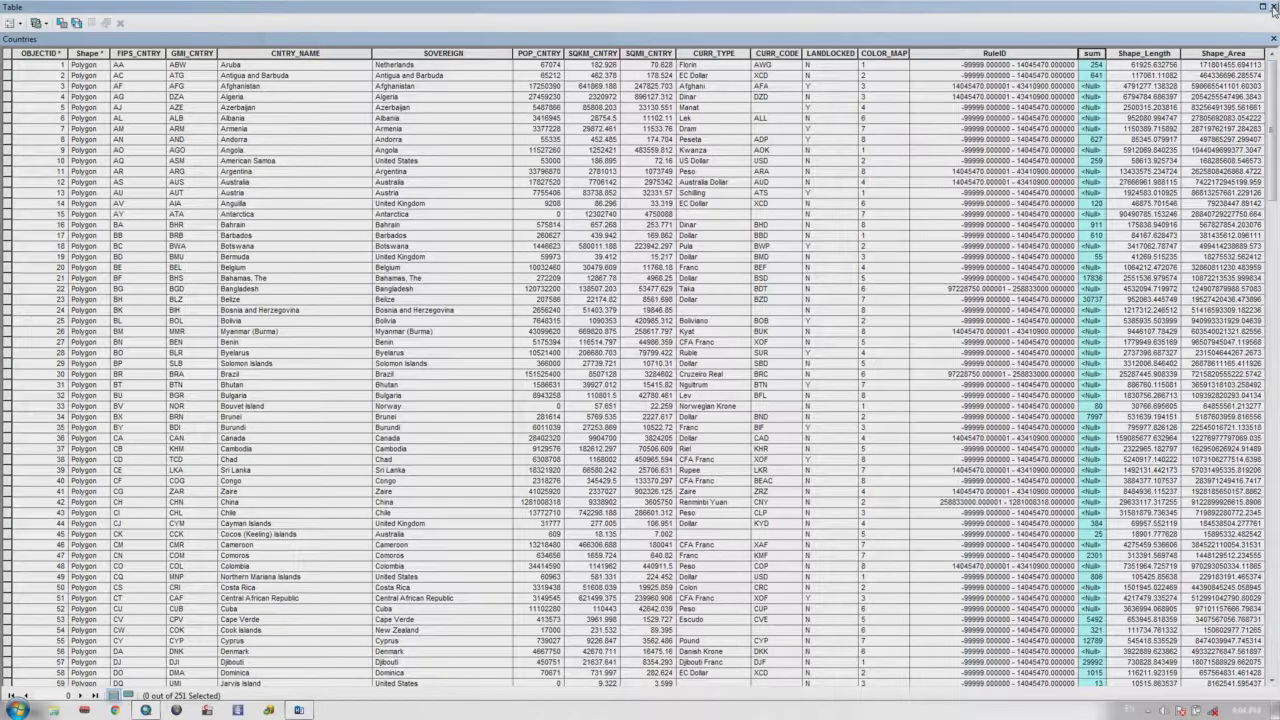
click(1273, 6)
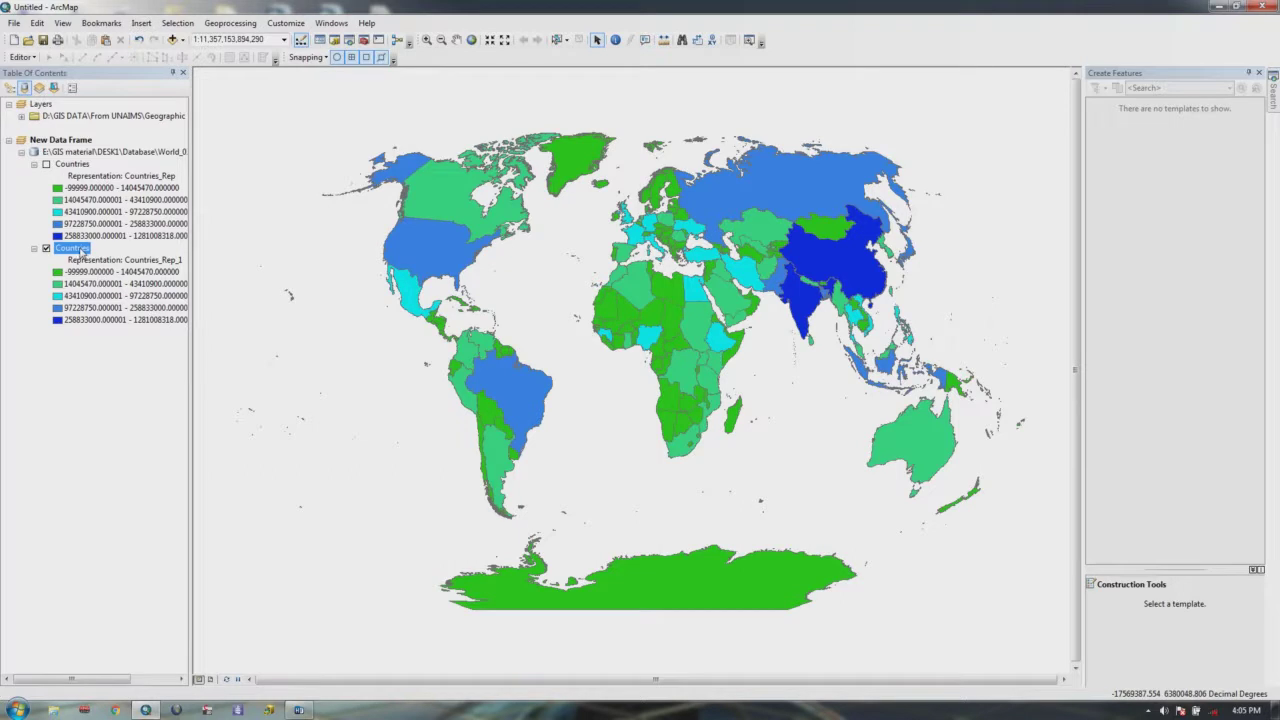
Step: Set the Countries definition query to Shape_Area = 1560018.4061678012
right_click(78, 252)
click(110, 517)
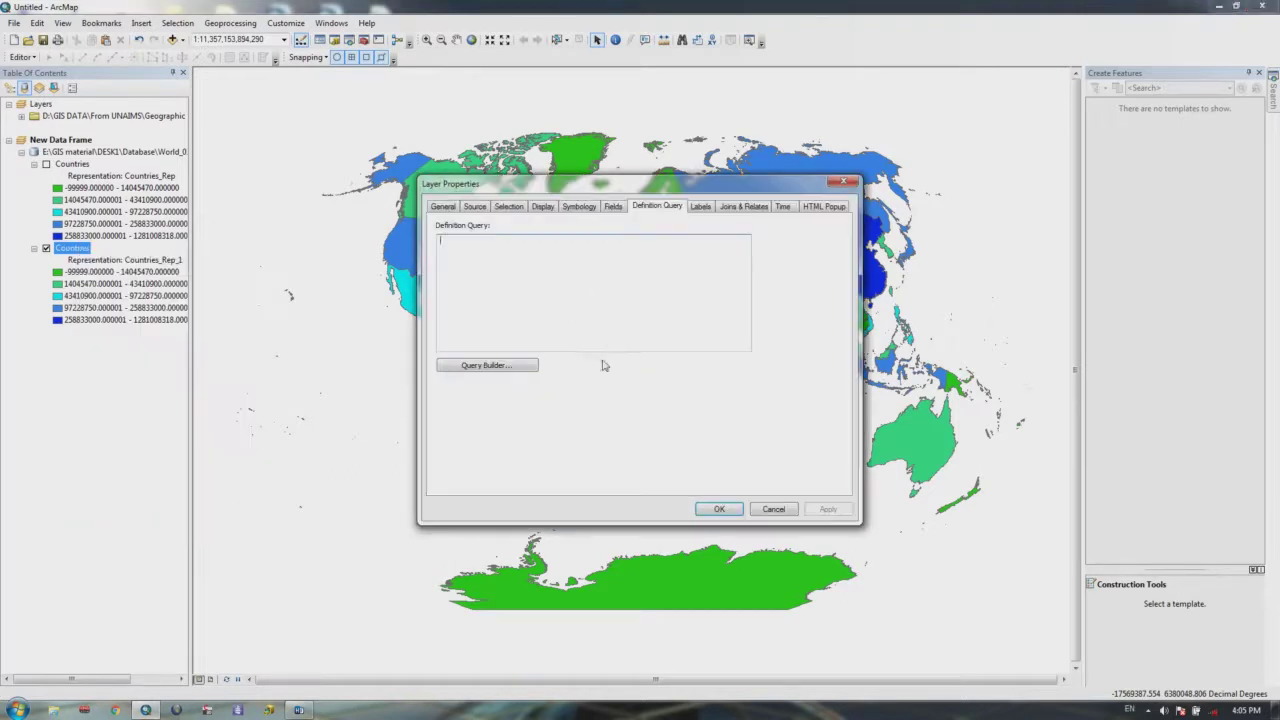
click(513, 366)
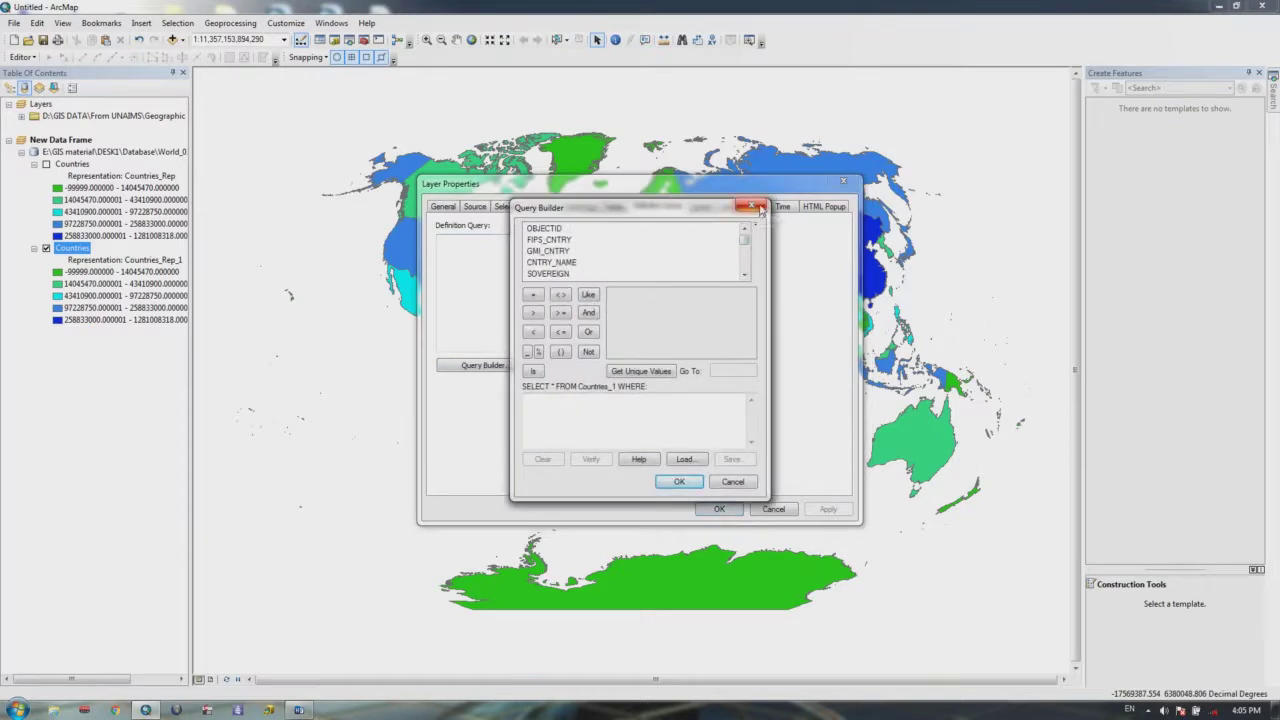
drag(652, 208, 718, 237)
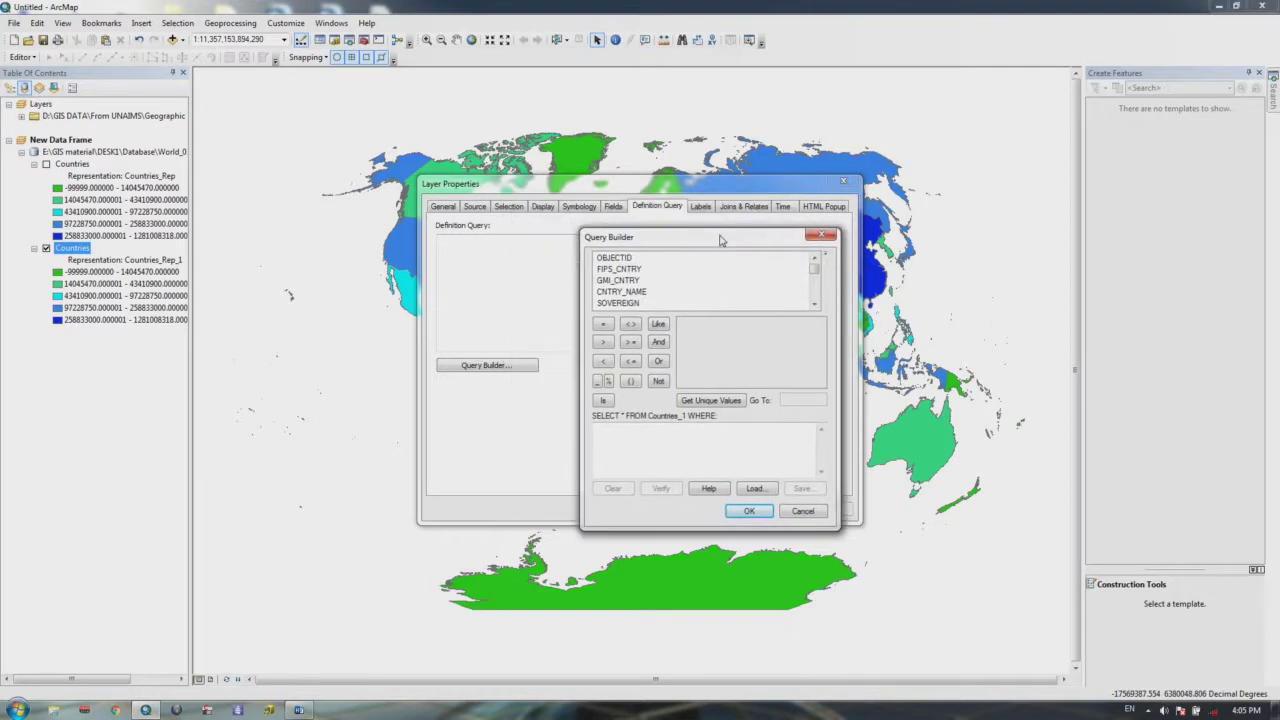
click(821, 235)
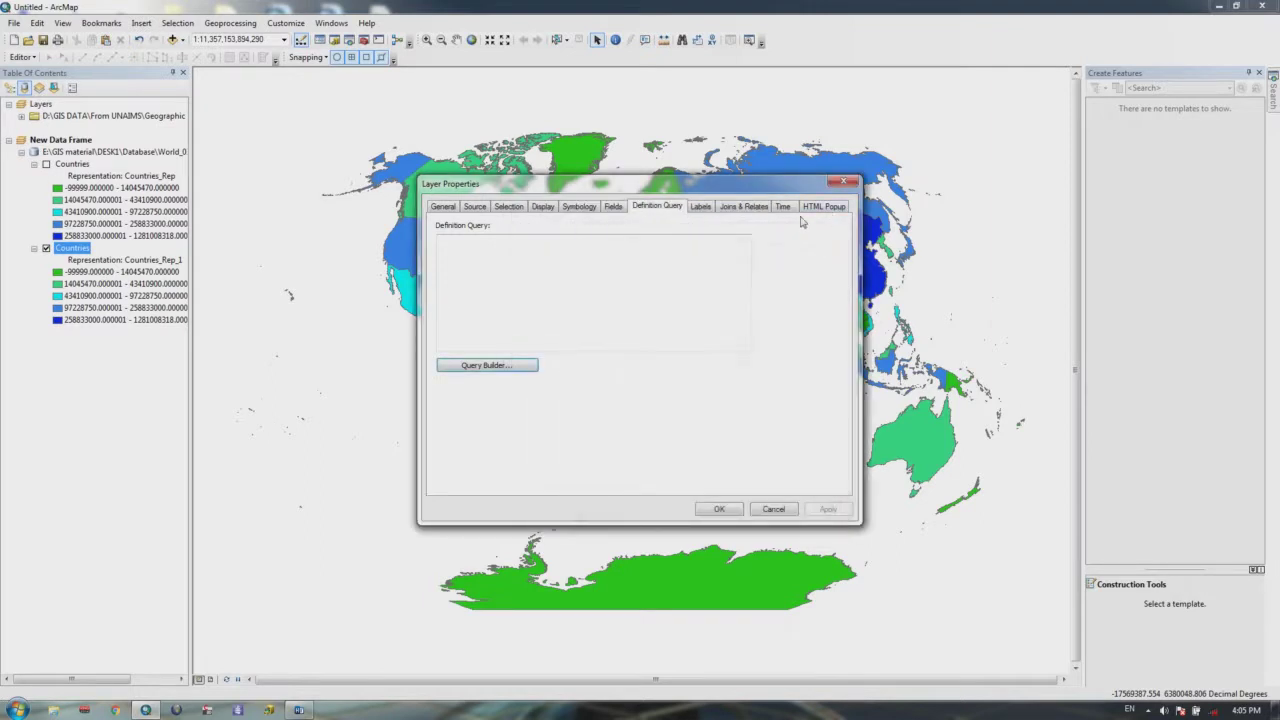
click(486, 365)
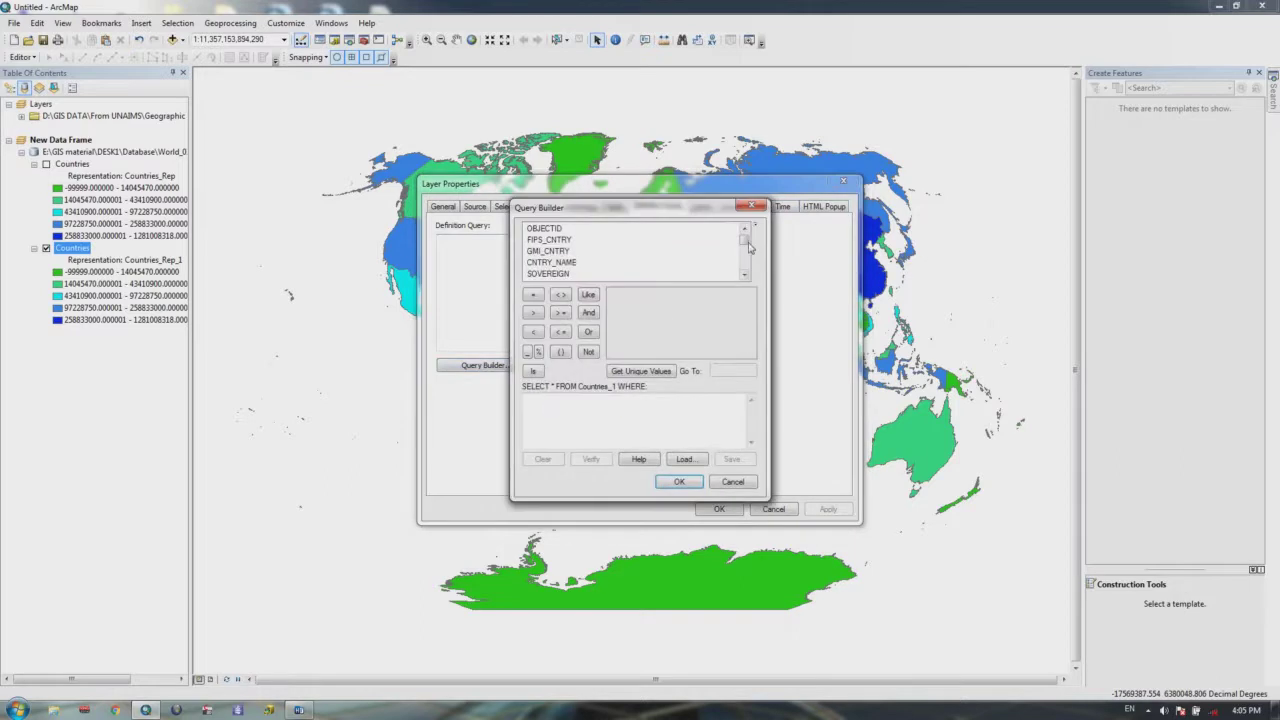
drag(745, 236, 748, 268)
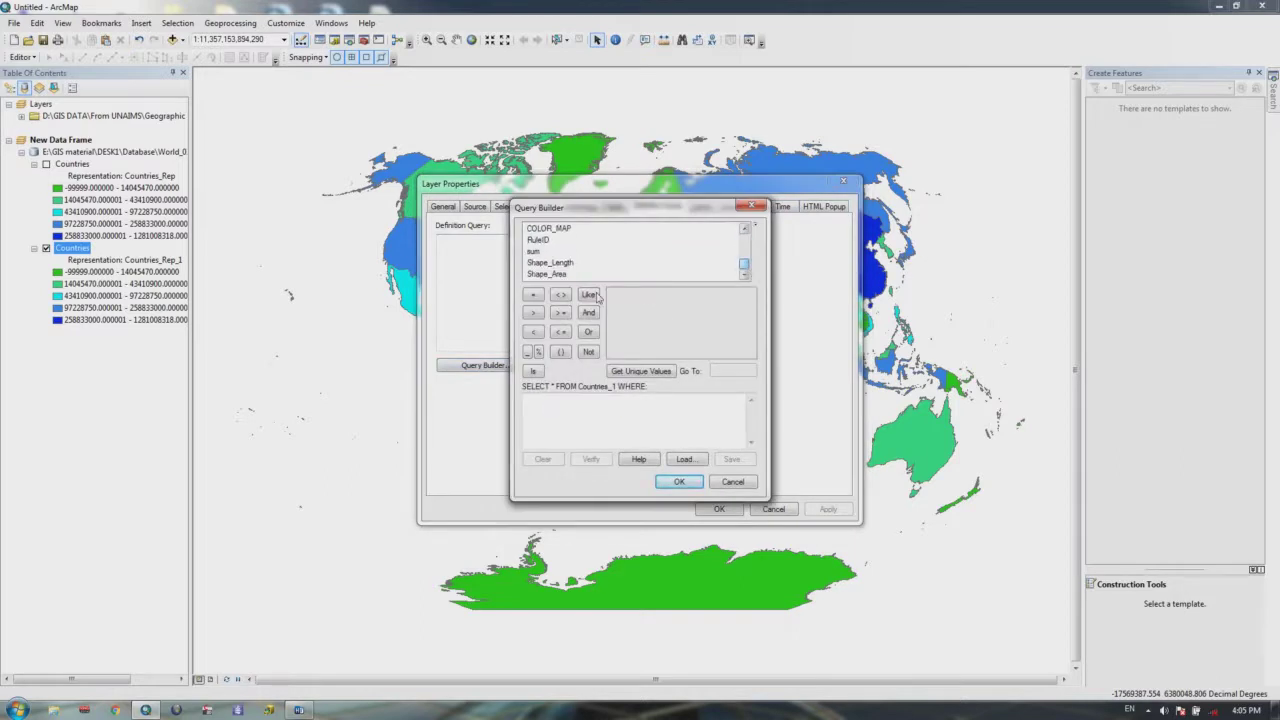
double_click(556, 274)
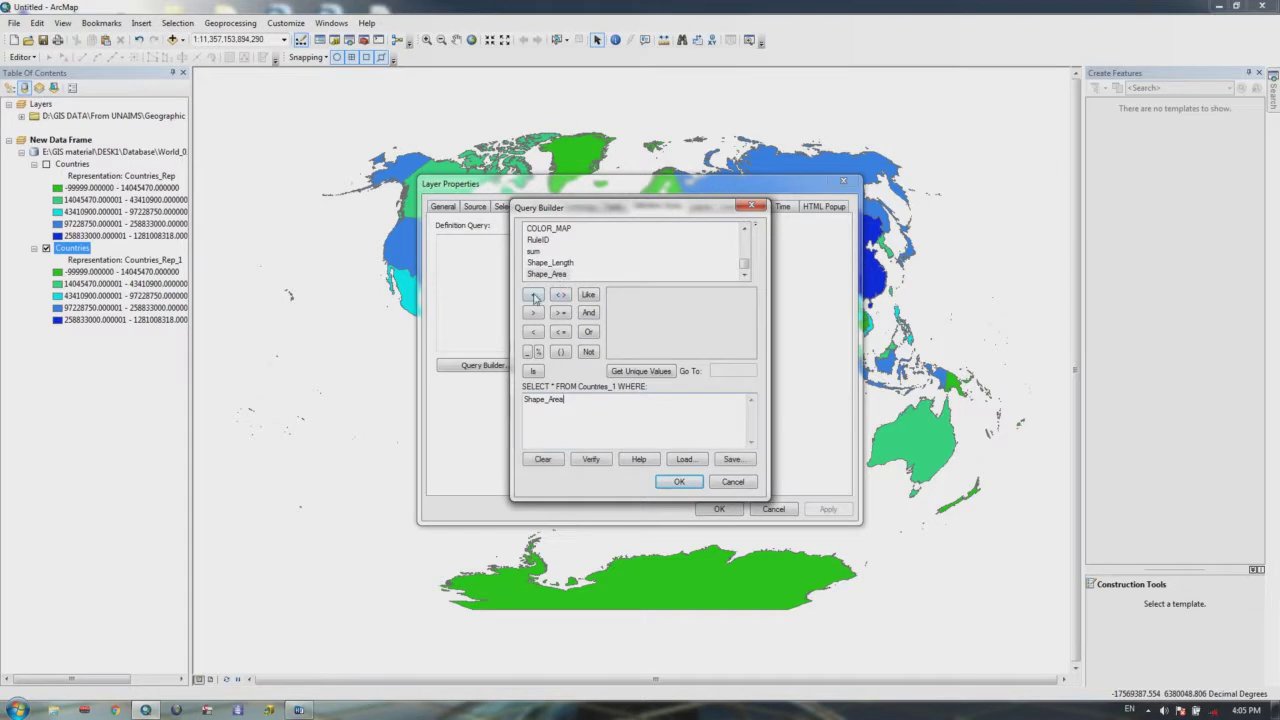
click(534, 297)
click(642, 372)
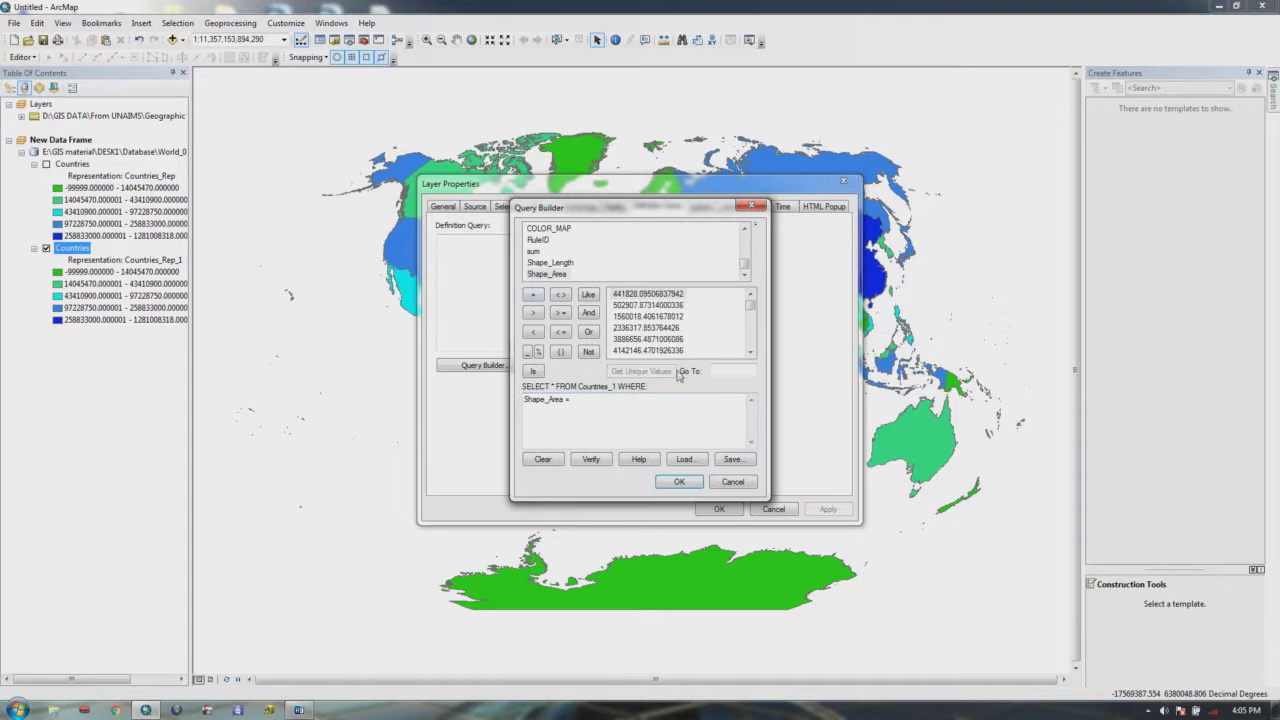
click(636, 317)
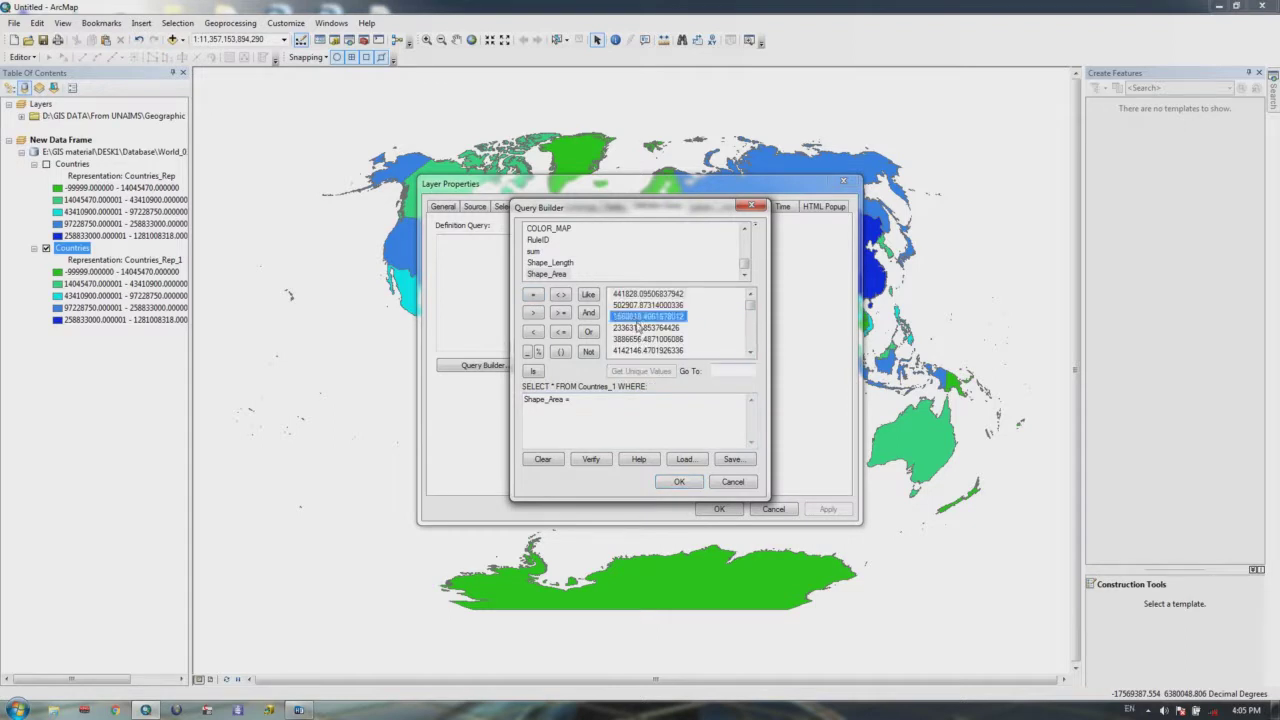
double_click(638, 318)
click(680, 481)
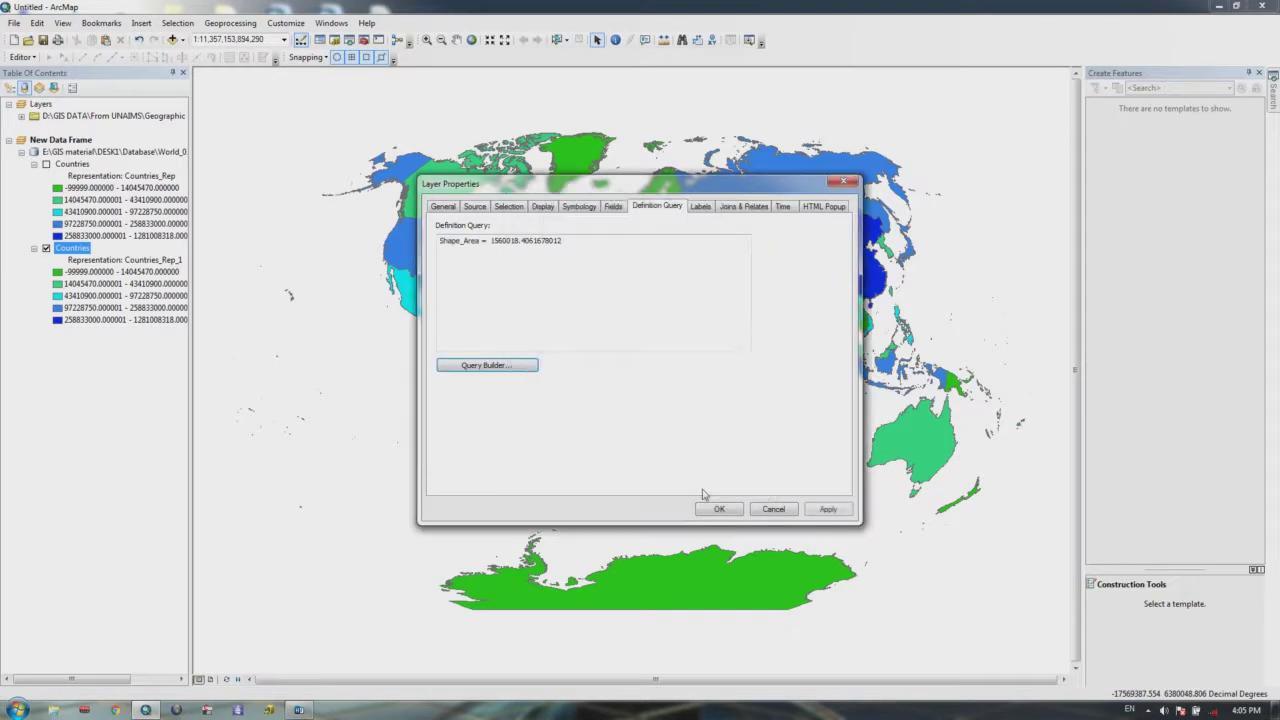
click(719, 509)
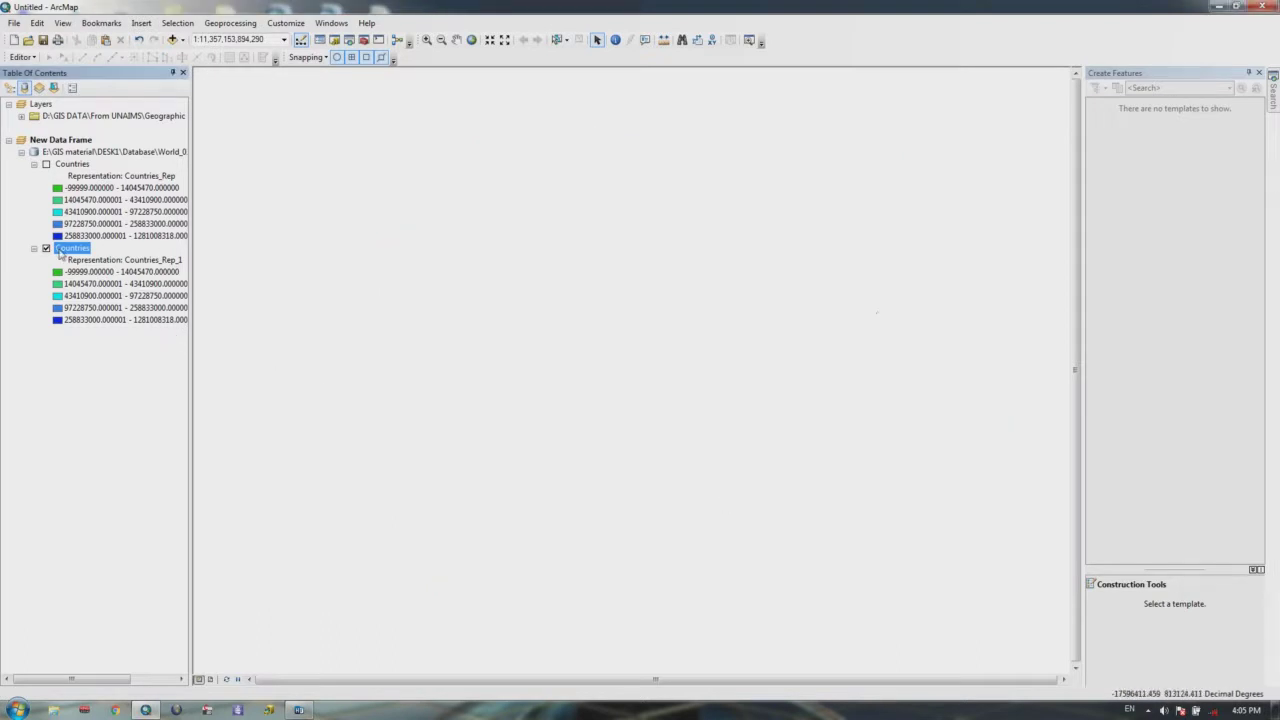
Step: Zoom to the Countries layer and pan to frame its few small shapes
right_click(62, 251)
click(118, 316)
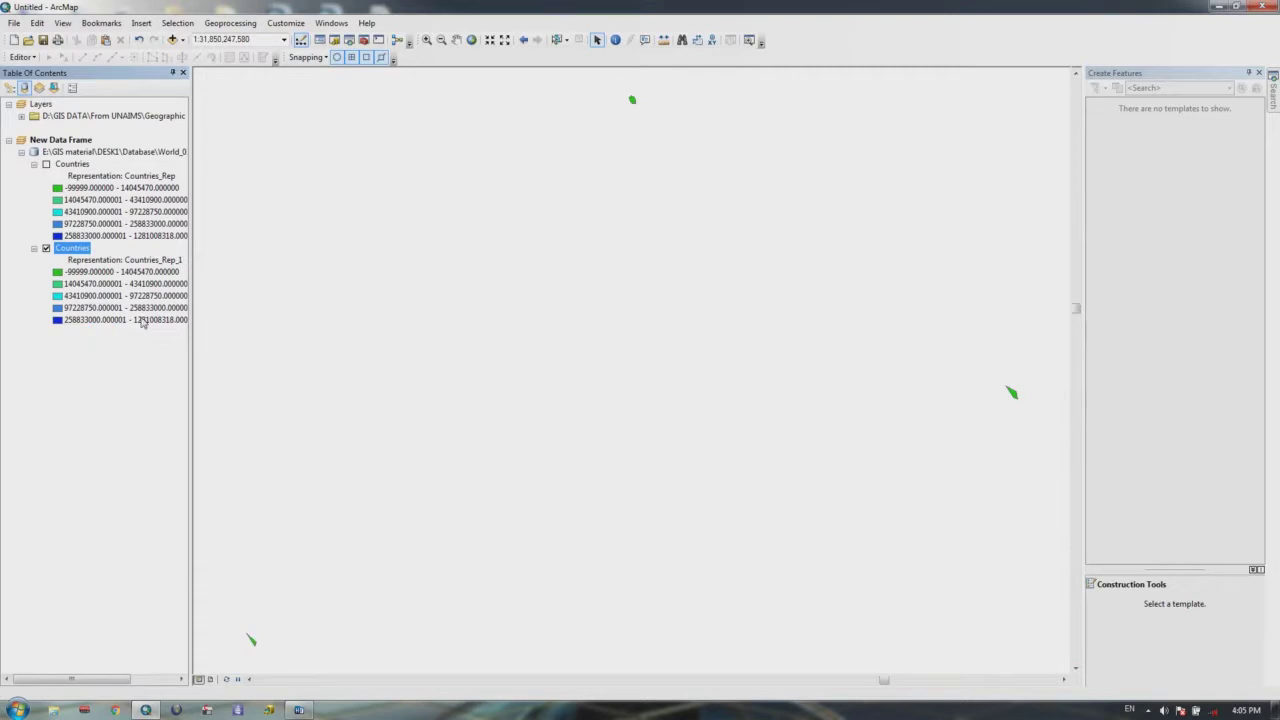
drag(632, 171, 600, 249)
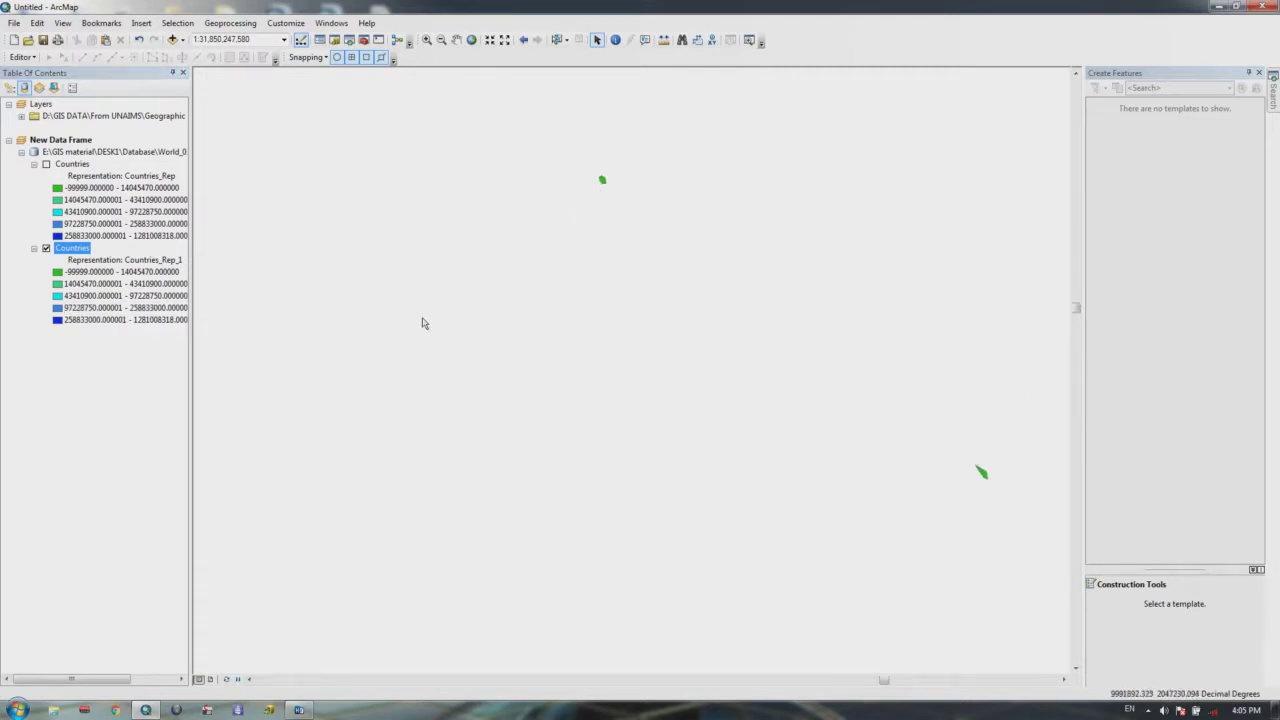
Step: Remove the existing definition query text from the Countries layer
right_click(73, 248)
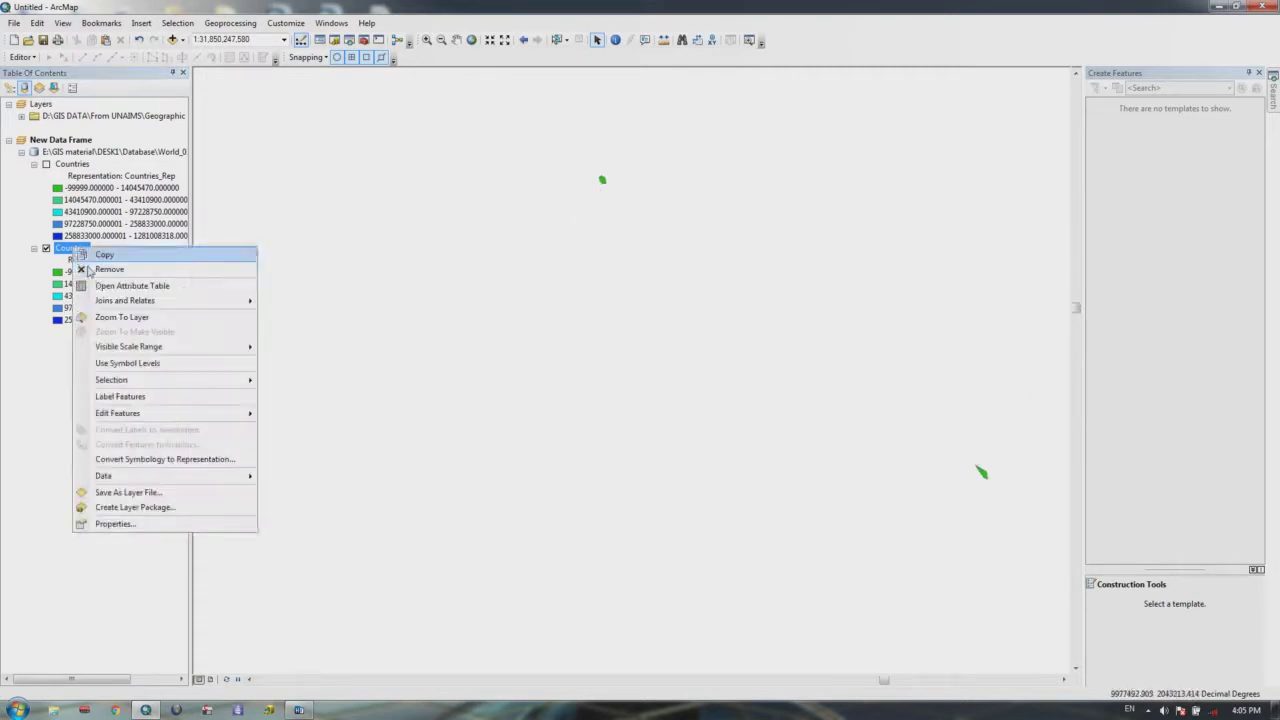
click(115, 523)
drag(559, 248, 418, 246)
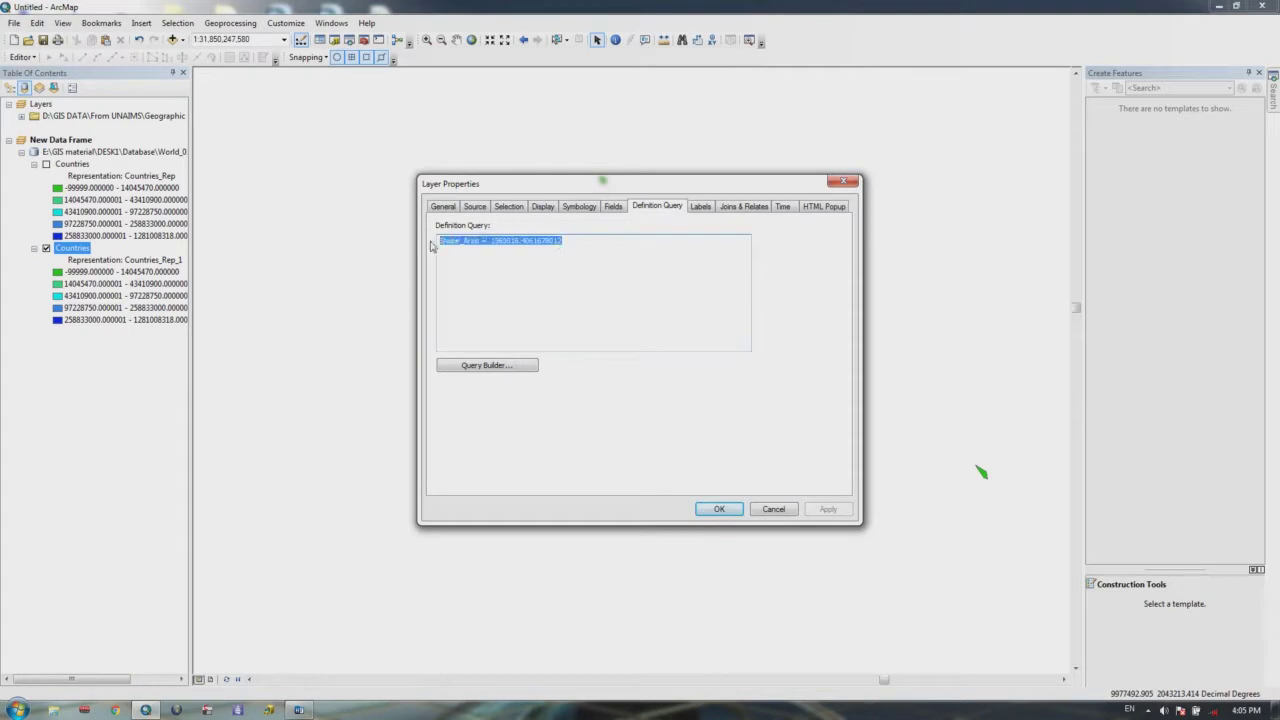
key(Delete)
Step: Build and apply the query Shape_Area >= 2336317.853764426 in the Query Builder
click(503, 366)
drag(747, 247, 748, 270)
double_click(555, 274)
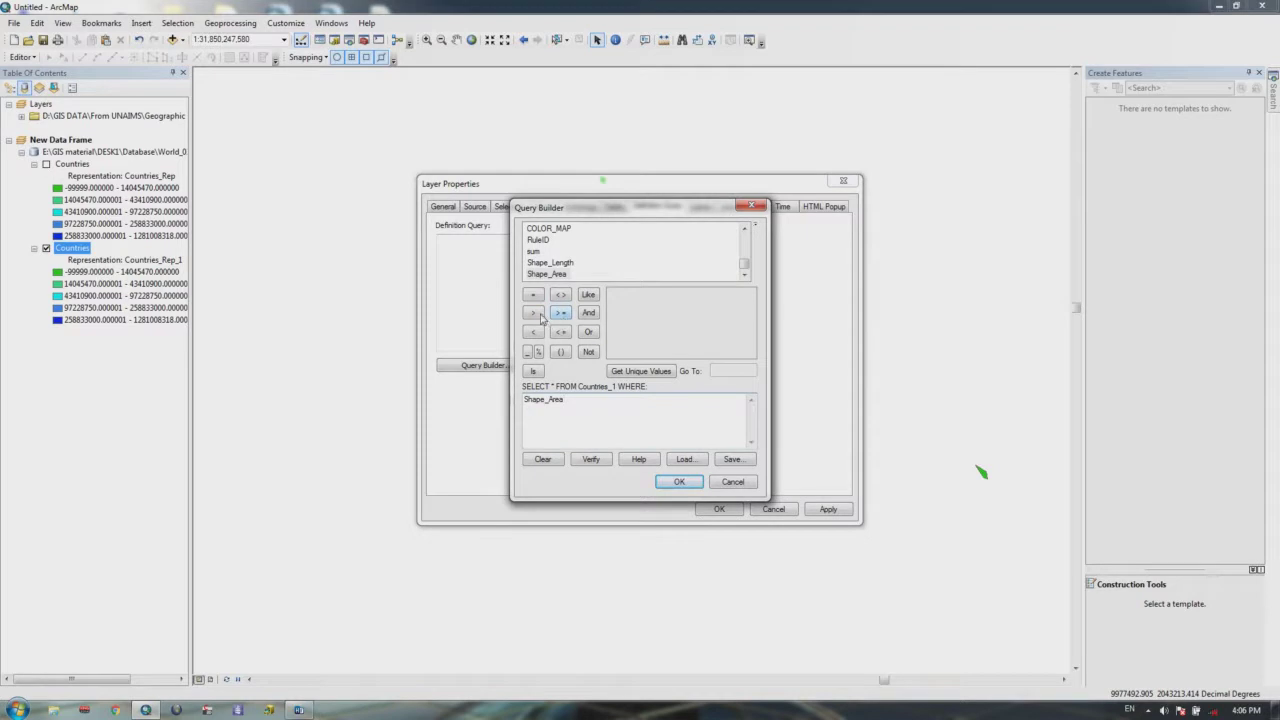
click(535, 316)
click(560, 313)
click(636, 373)
click(751, 320)
drag(753, 325, 746, 304)
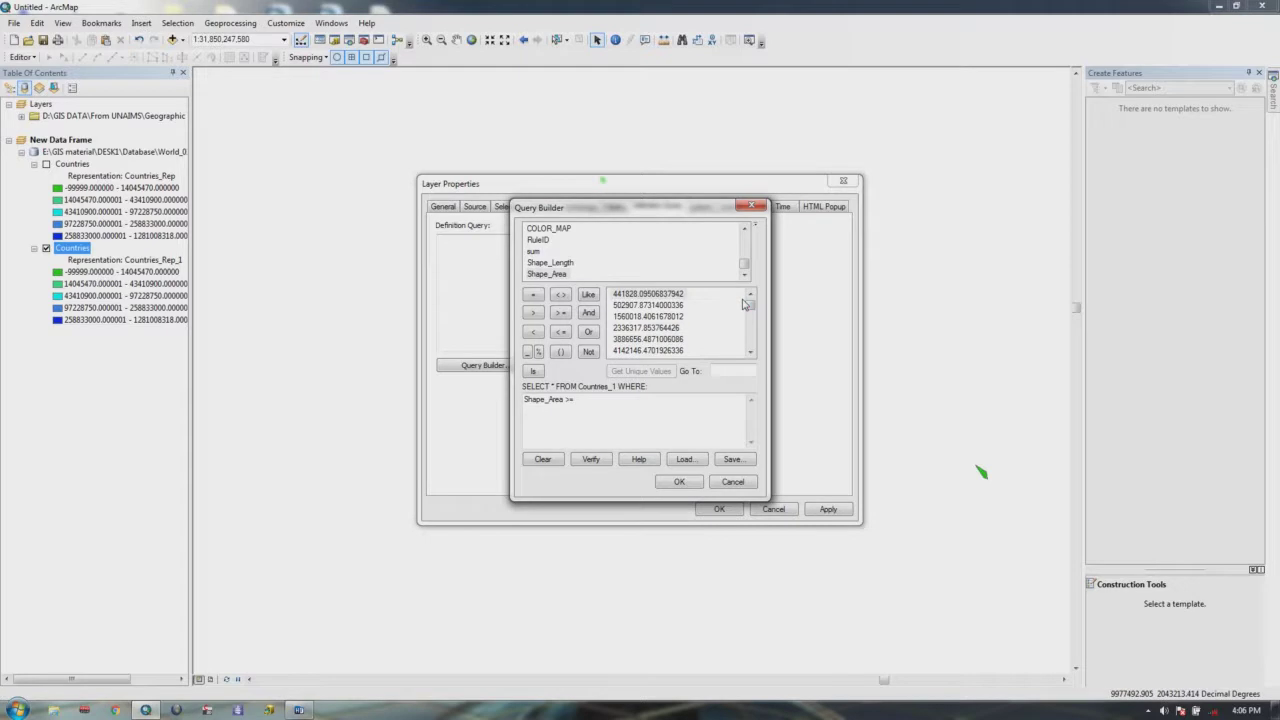
drag(752, 310, 750, 304)
double_click(652, 328)
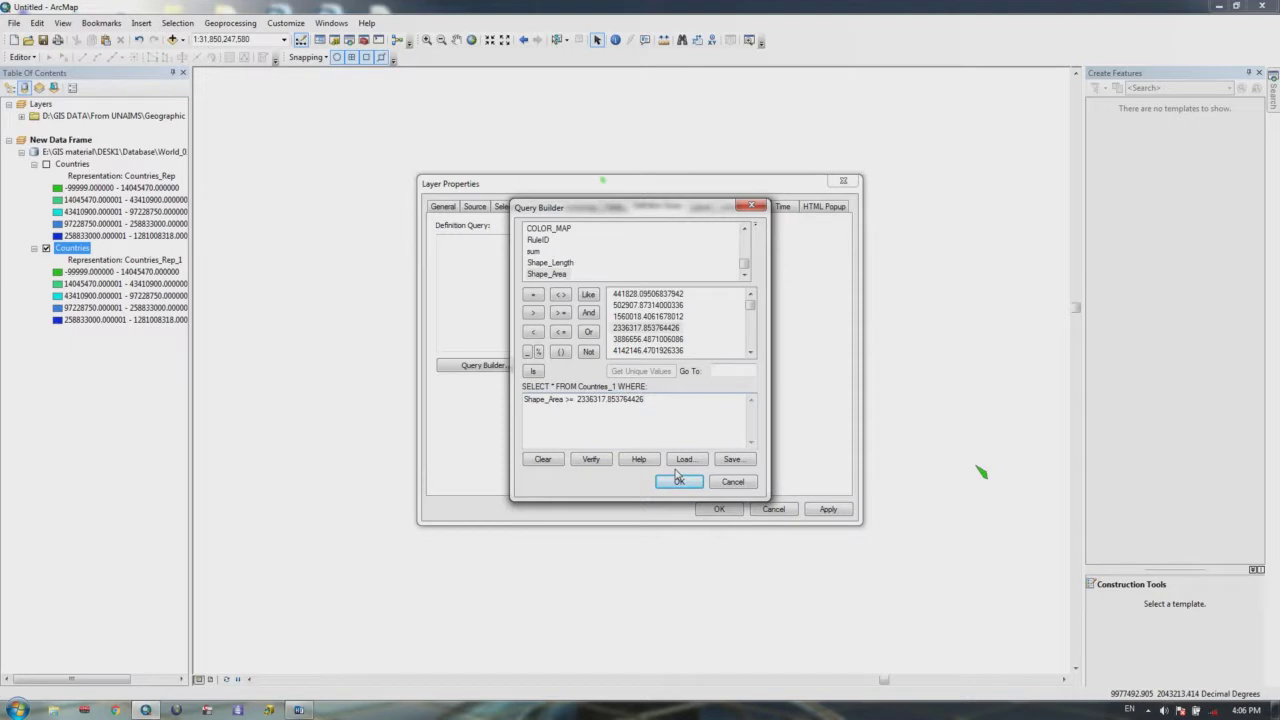
click(679, 482)
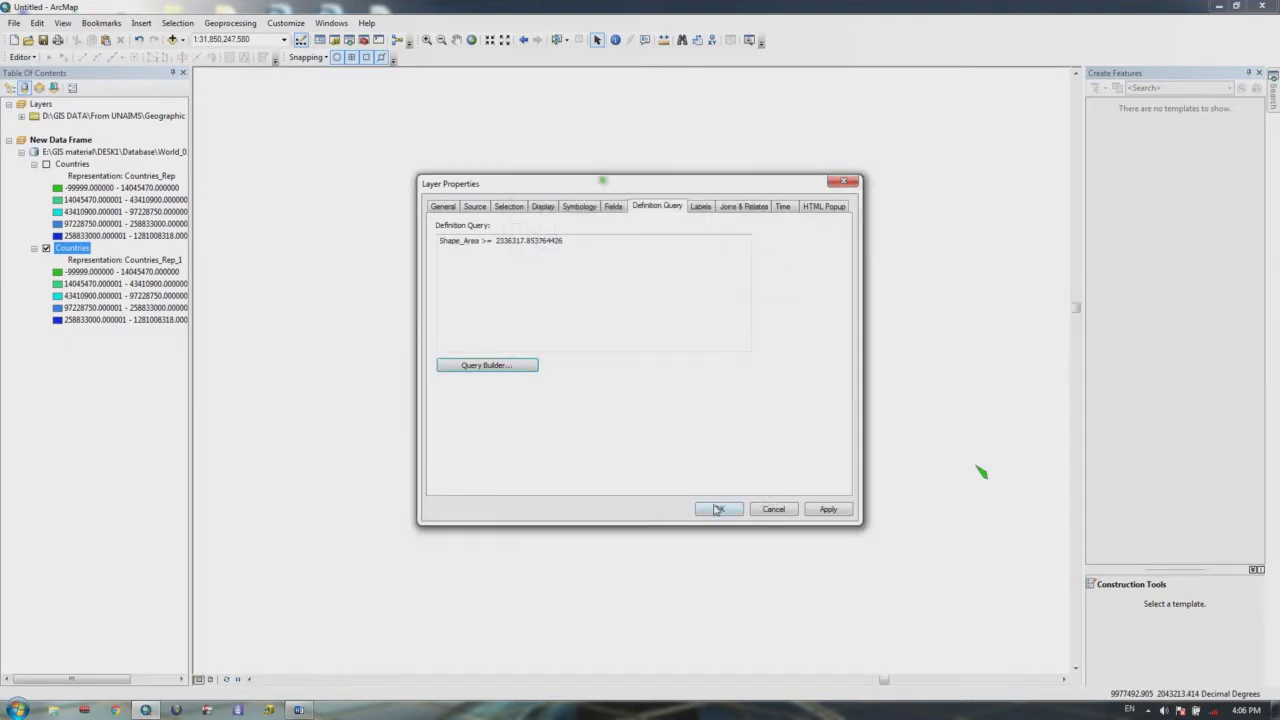
click(718, 510)
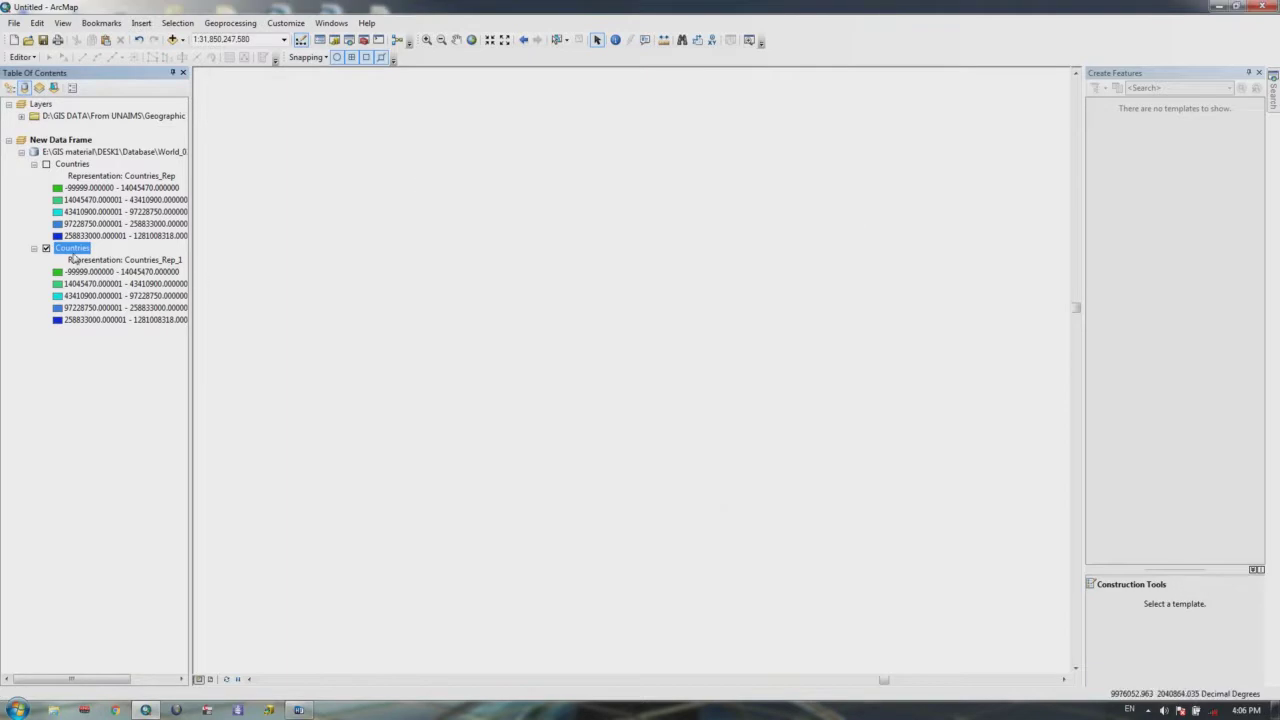
Step: Zoom to the full Countries layer, then enter 250000 as the map scale
right_click(71, 253)
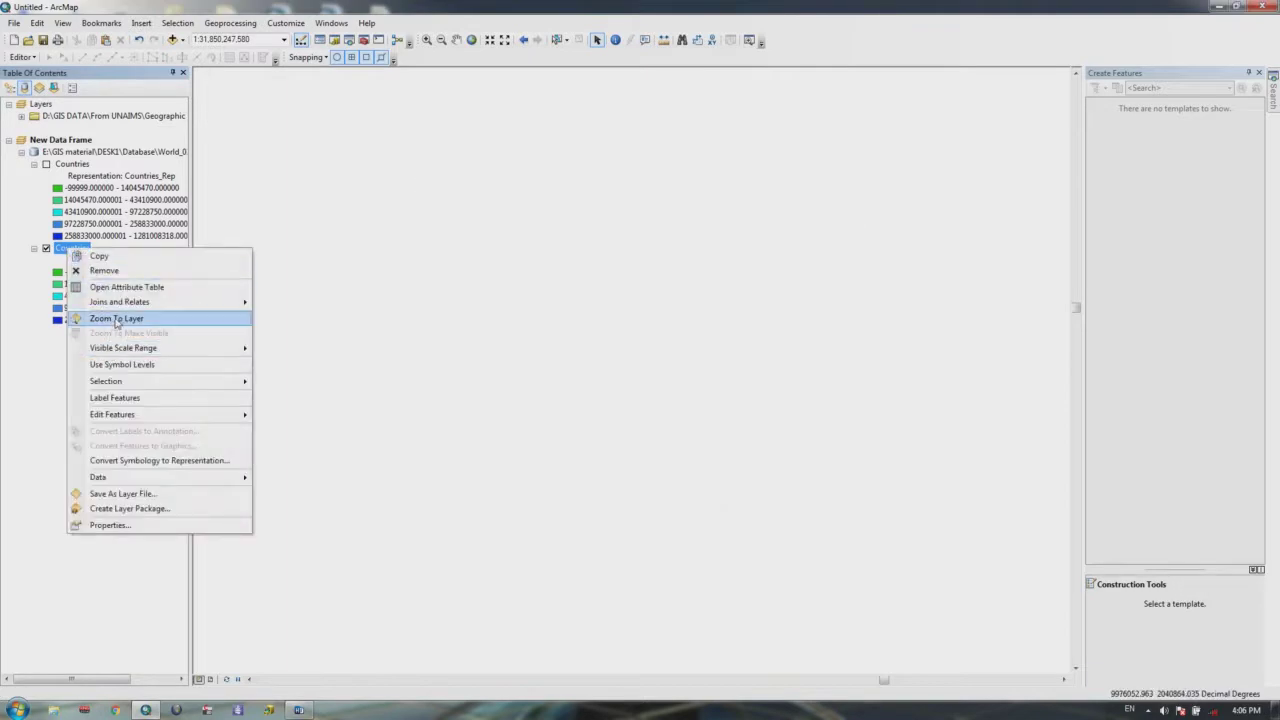
click(128, 319)
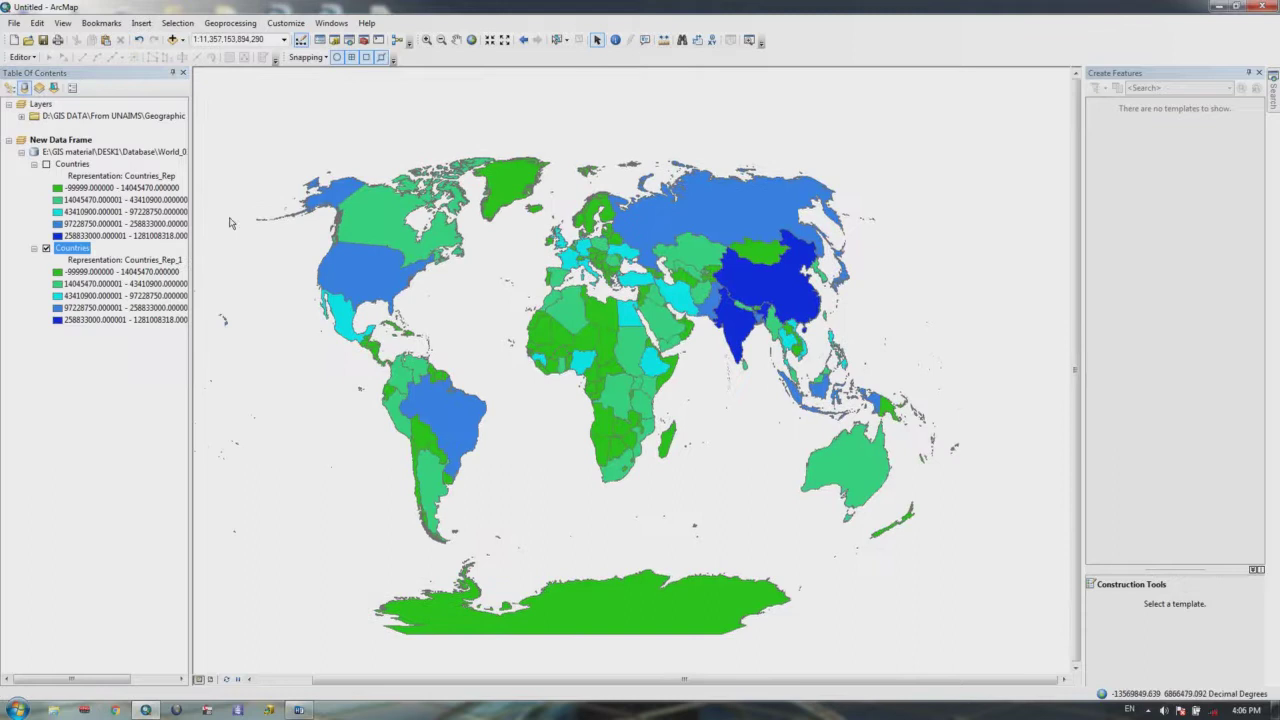
key(Left)
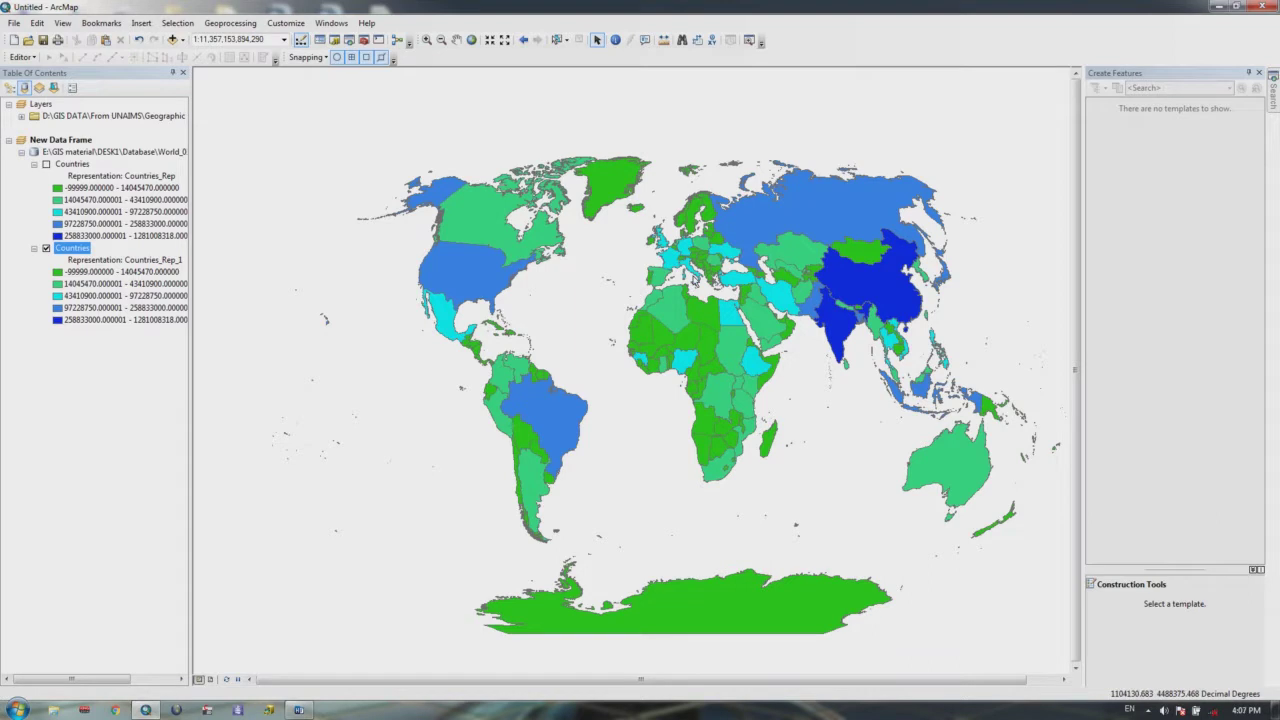
text(250000)
key(Return)
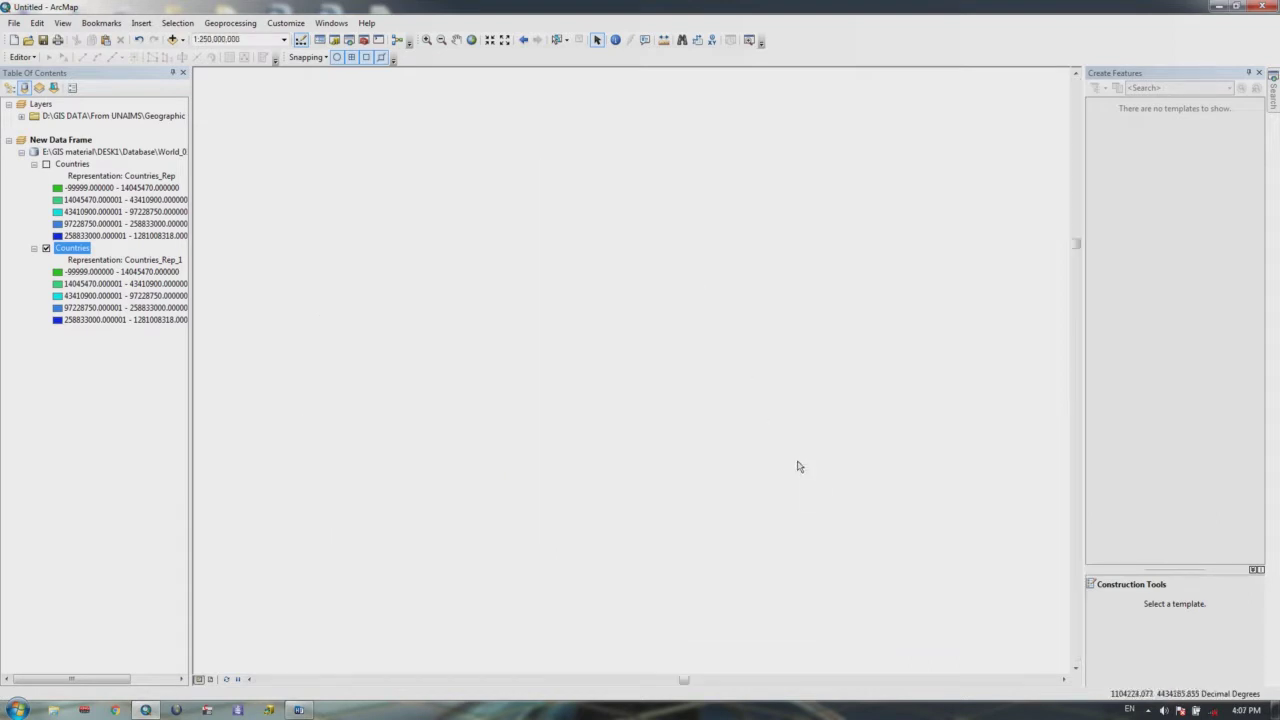
right_click(75, 250)
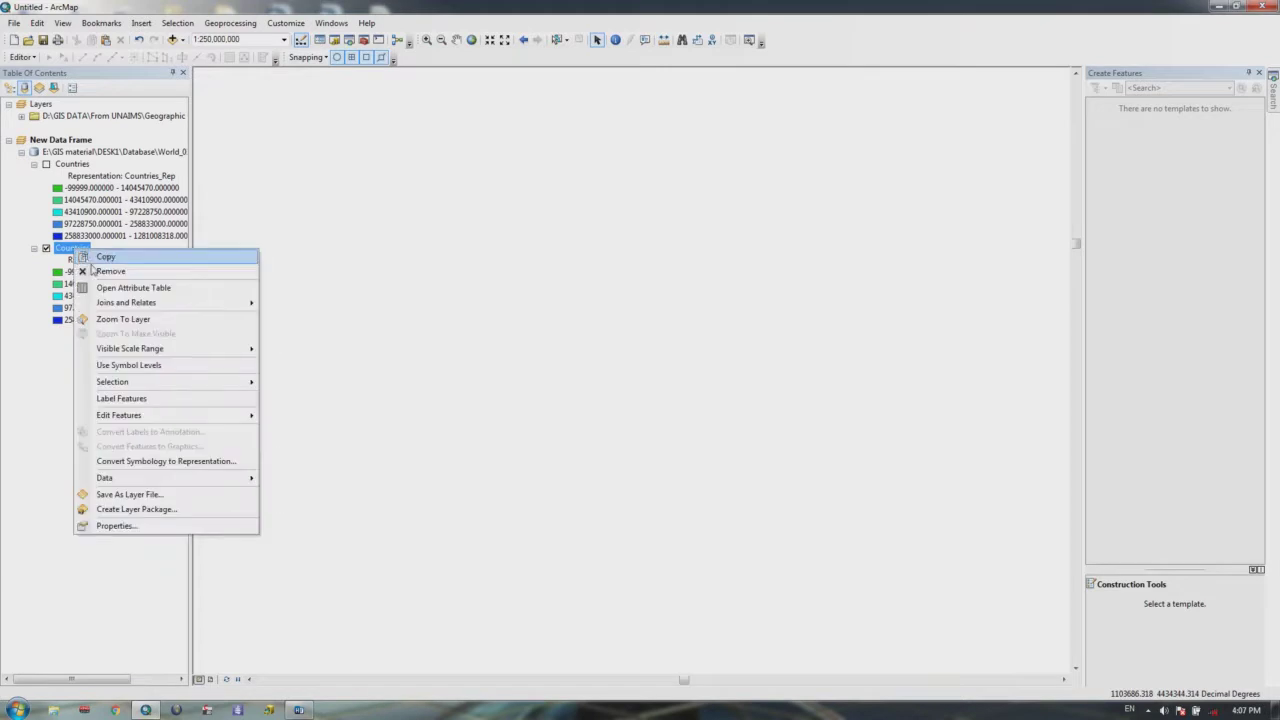
click(114, 525)
key(Delete)
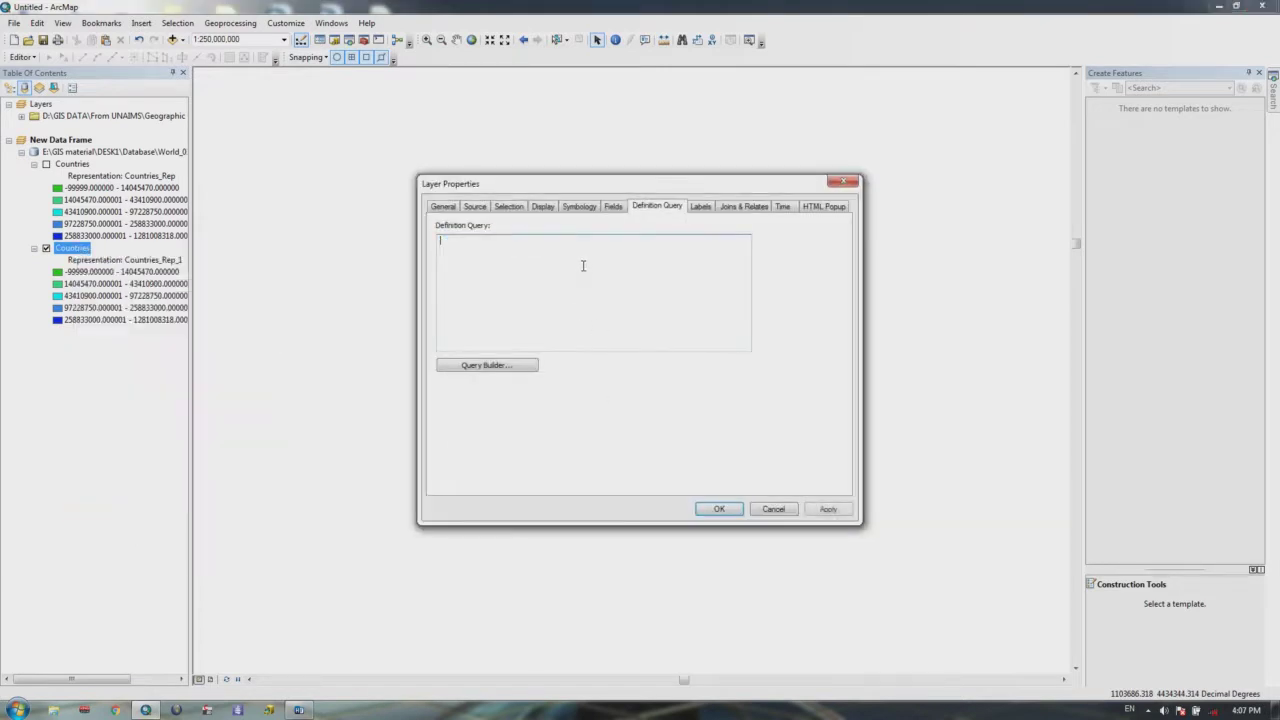
click(500, 366)
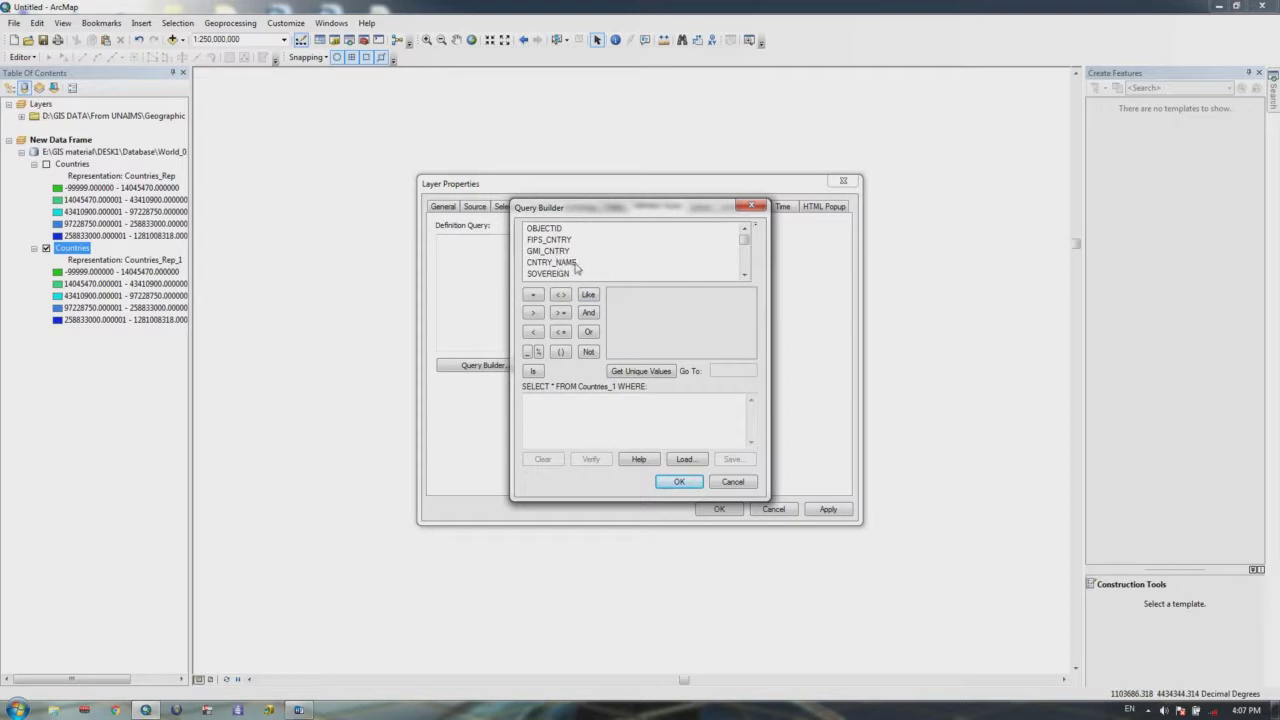
double_click(552, 262)
click(533, 294)
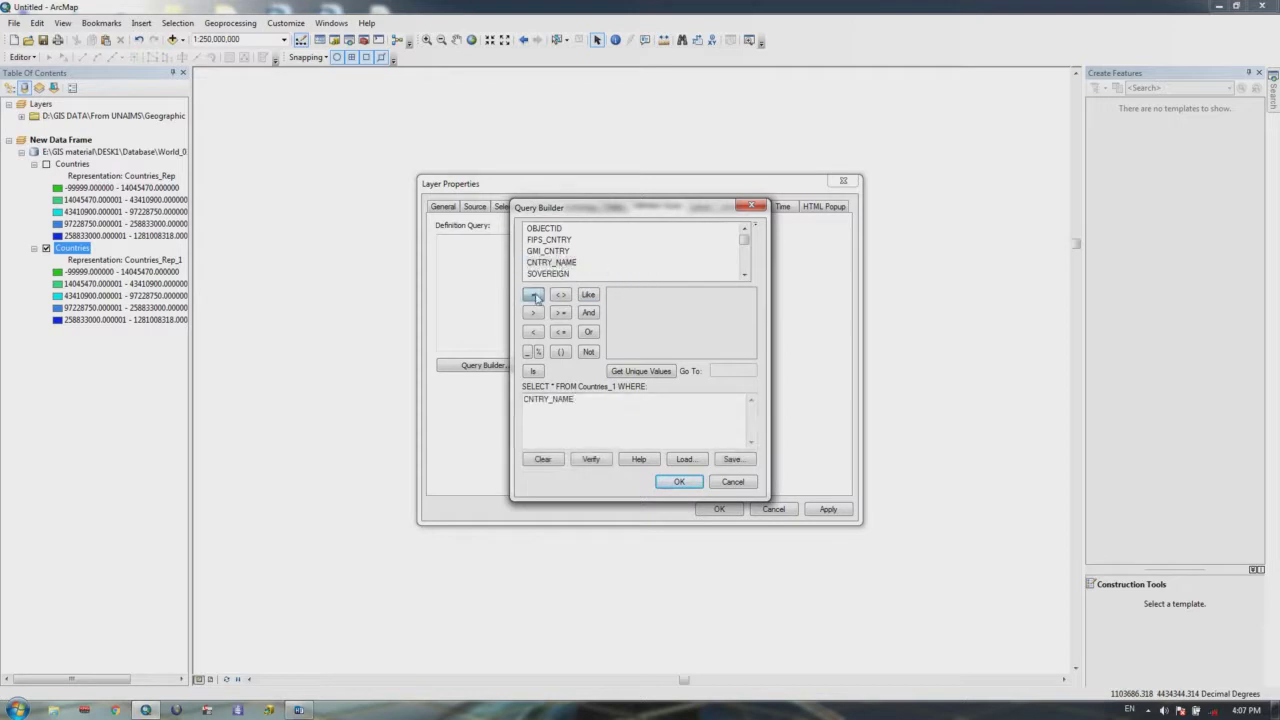
click(642, 371)
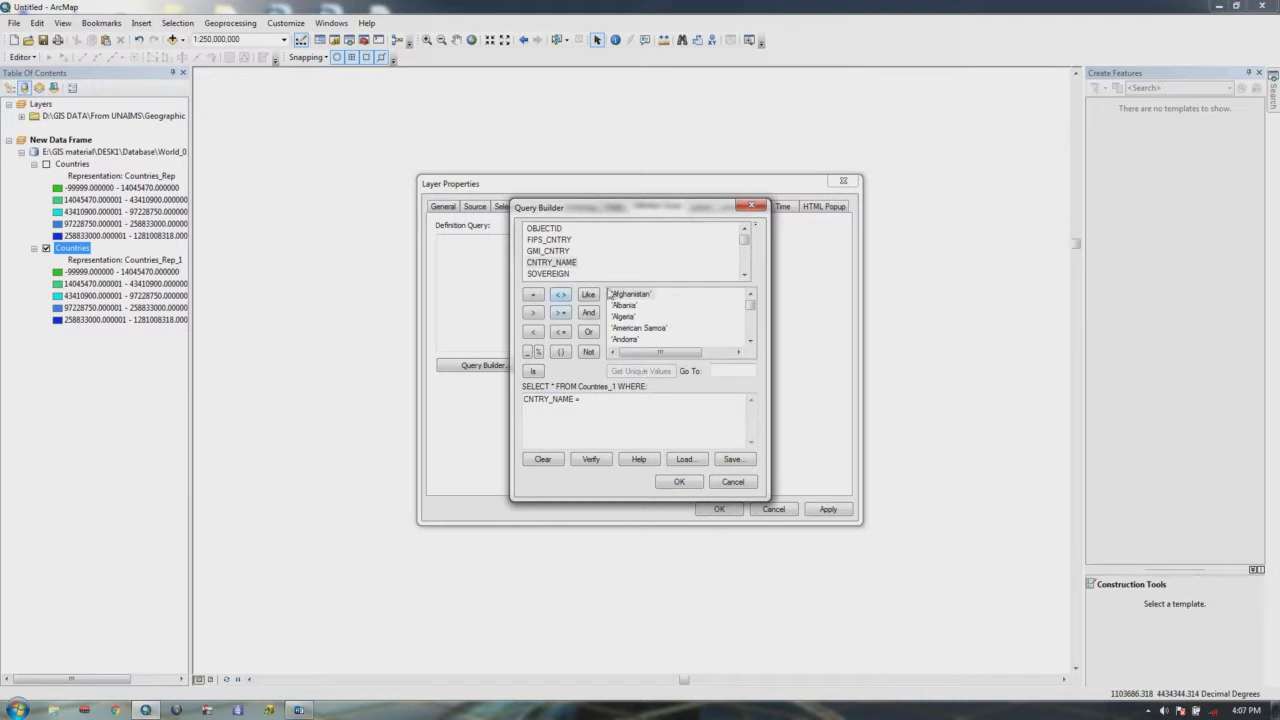
drag(595, 406, 480, 414)
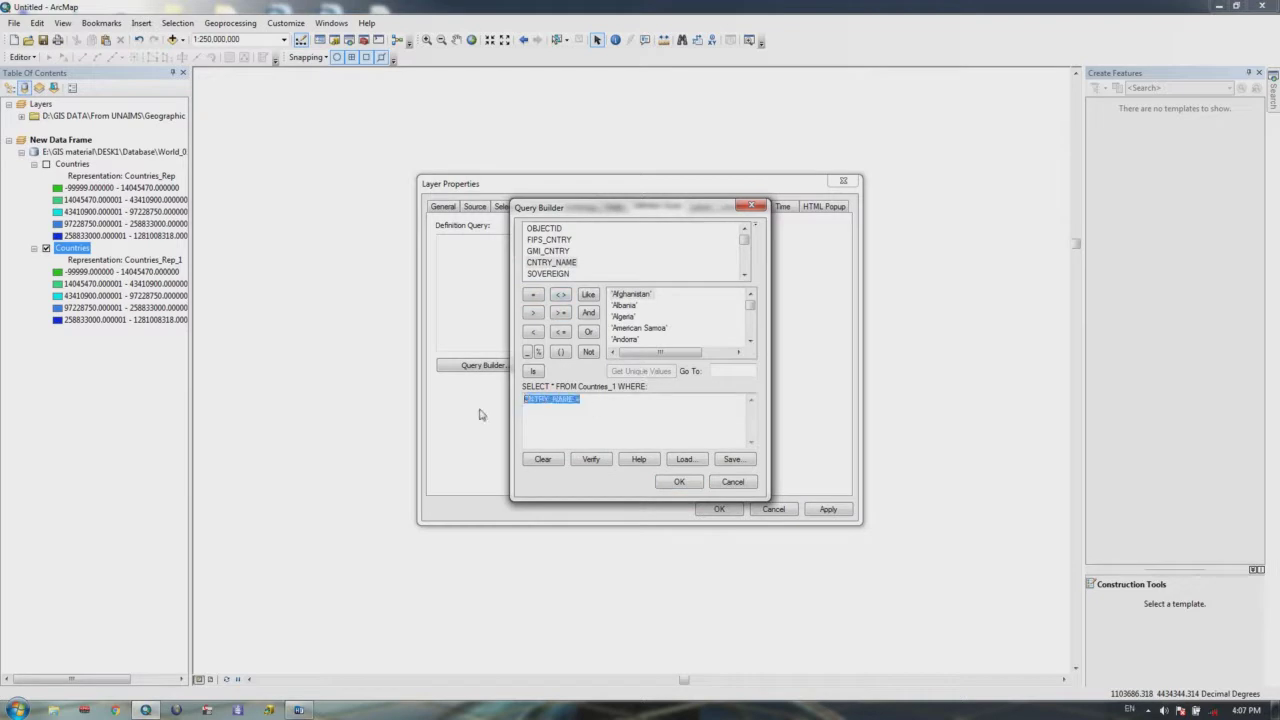
click(751, 206)
click(843, 181)
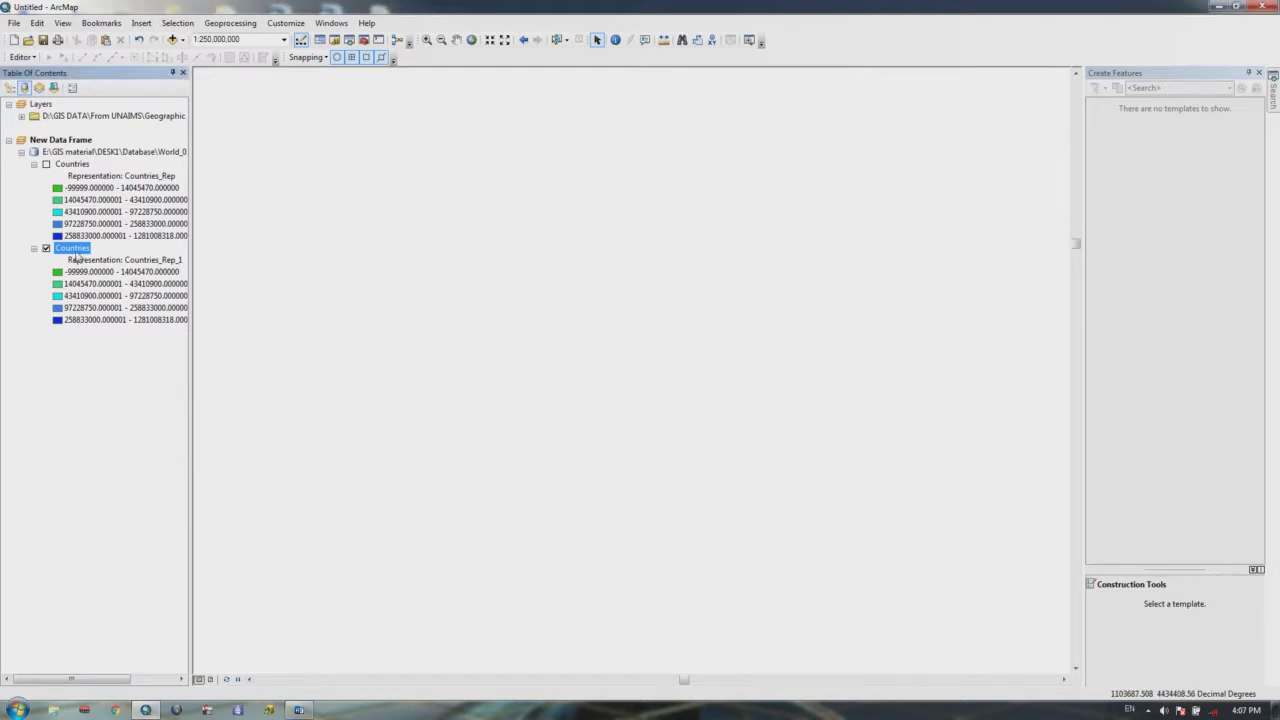
right_click(78, 250)
click(115, 289)
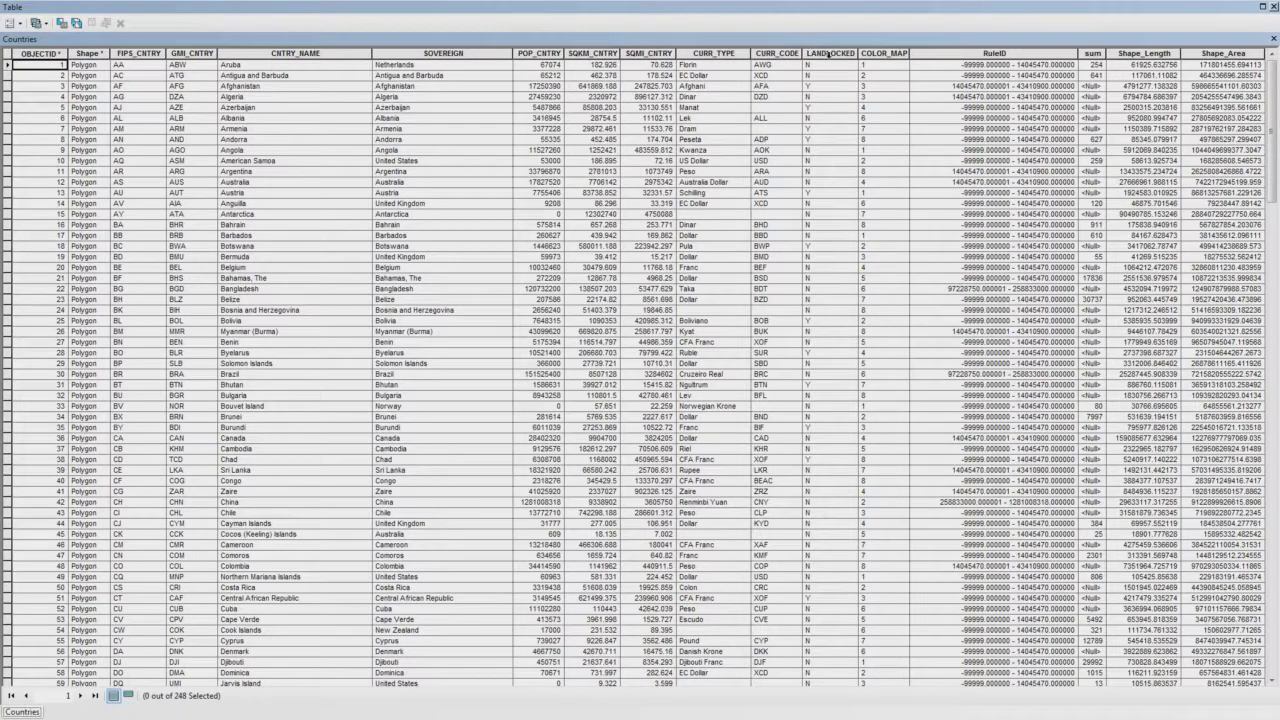
click(865, 54)
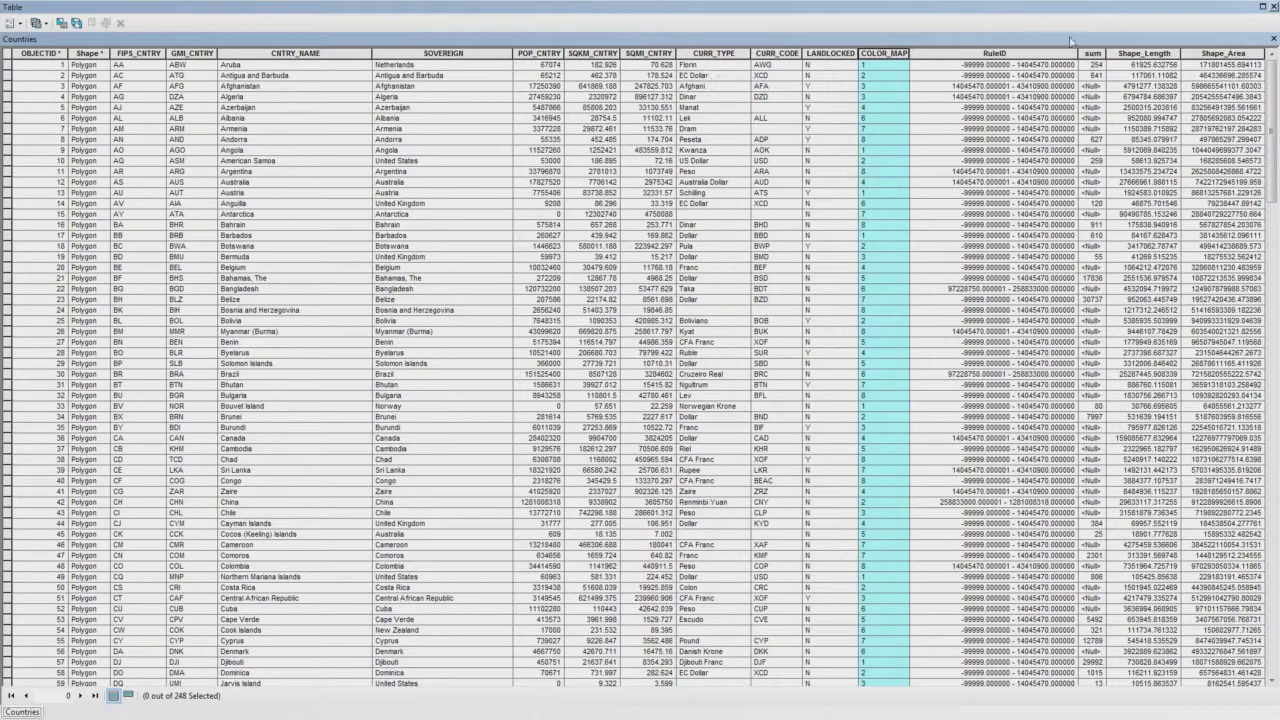
click(1273, 6)
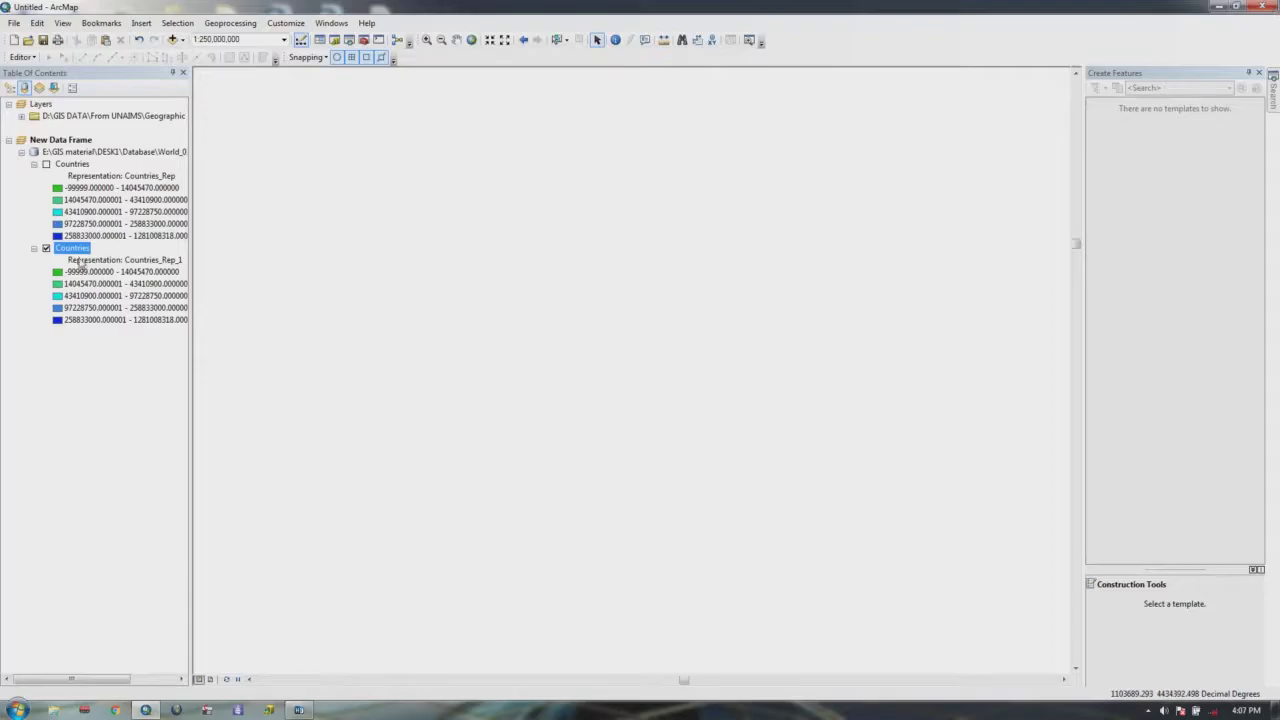
Step: Delete the Shape_Area query and start a new Query Builder expression with CURR_TYPE
right_click(76, 251)
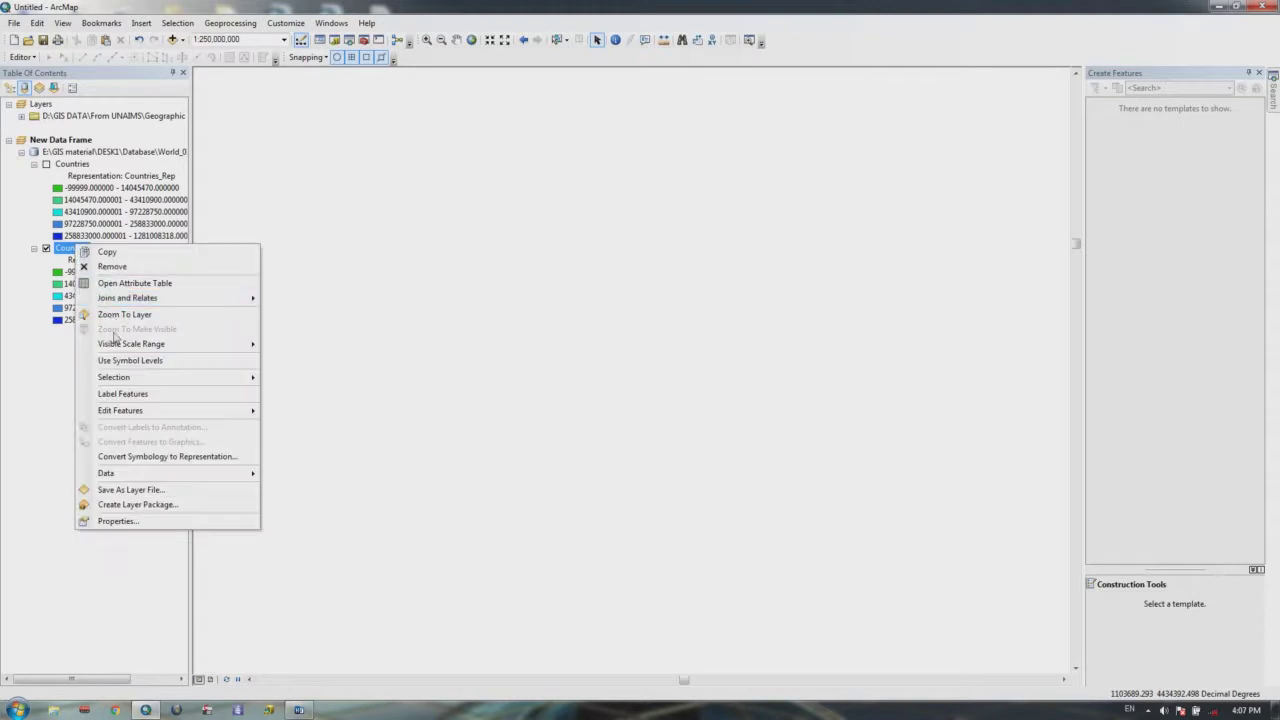
click(116, 521)
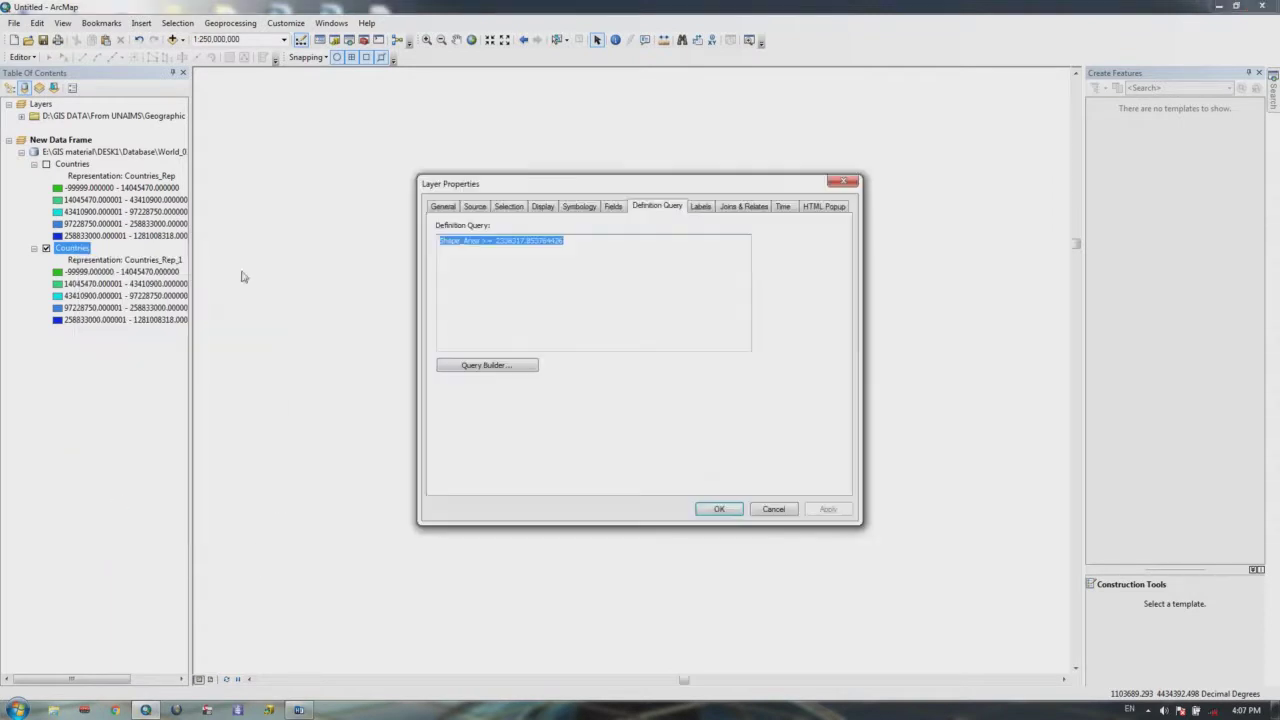
key(Delete)
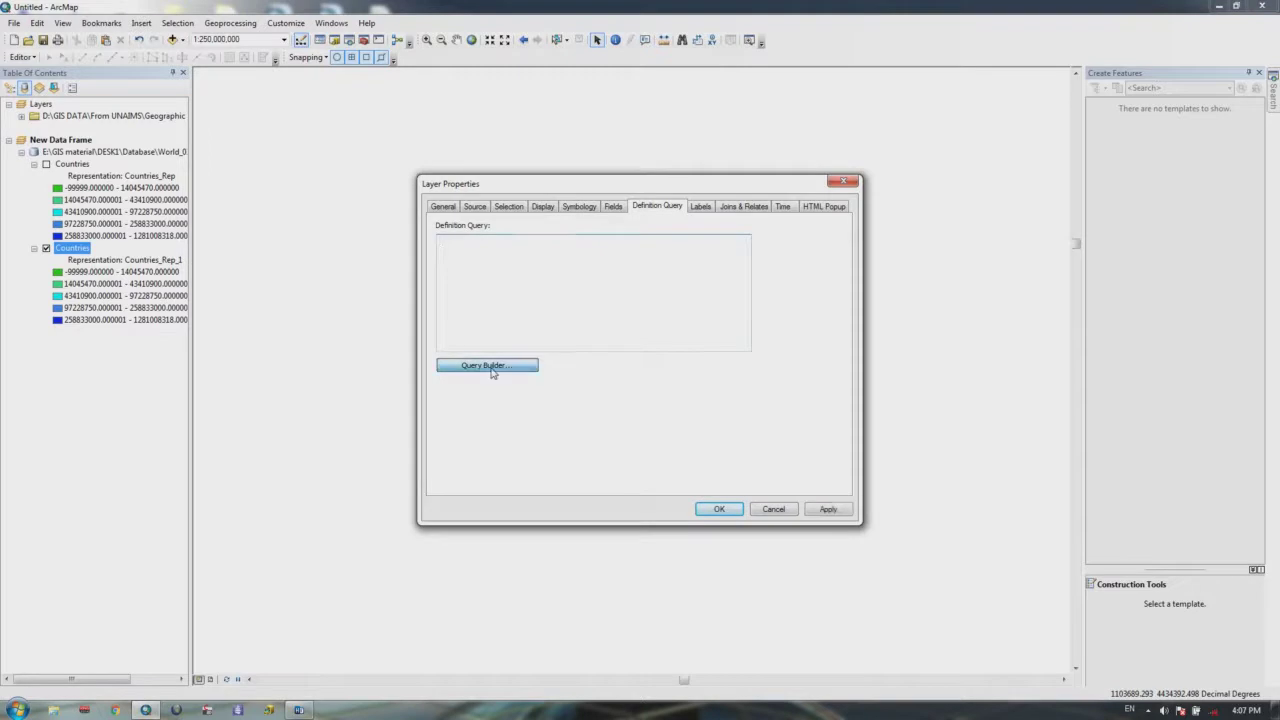
click(490, 366)
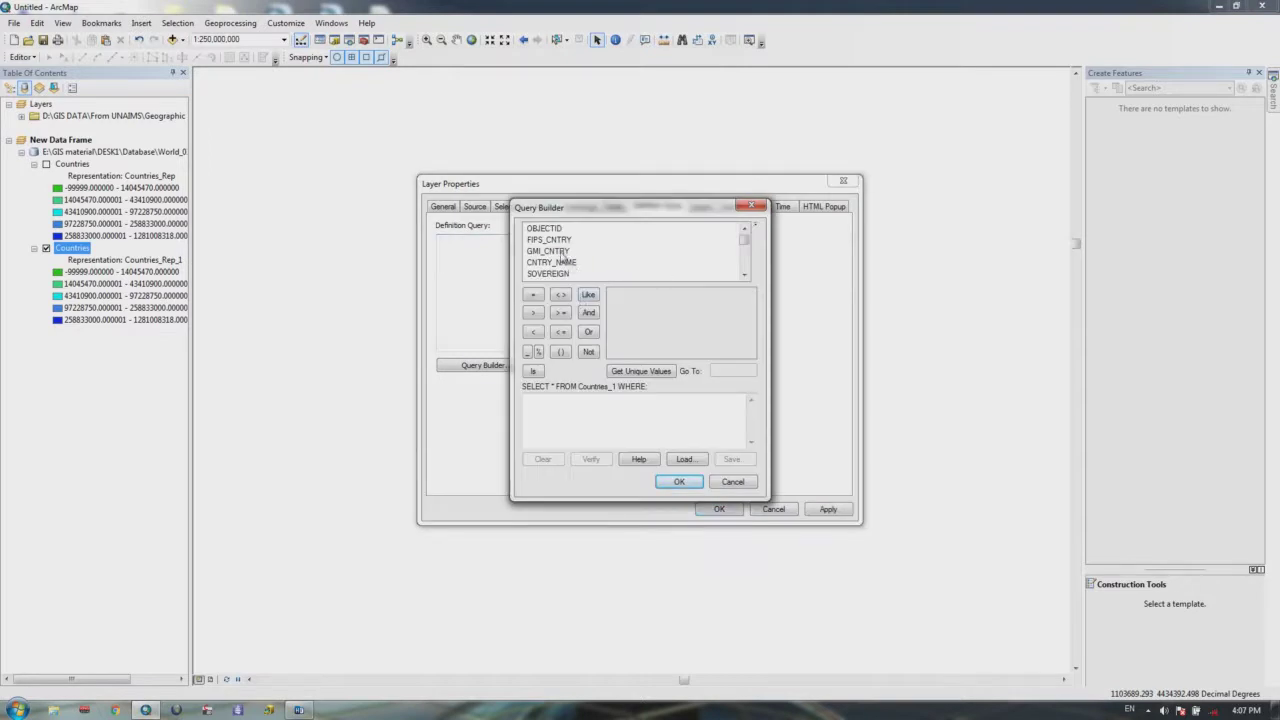
click(744, 276)
click(744, 276)
click(744, 276)
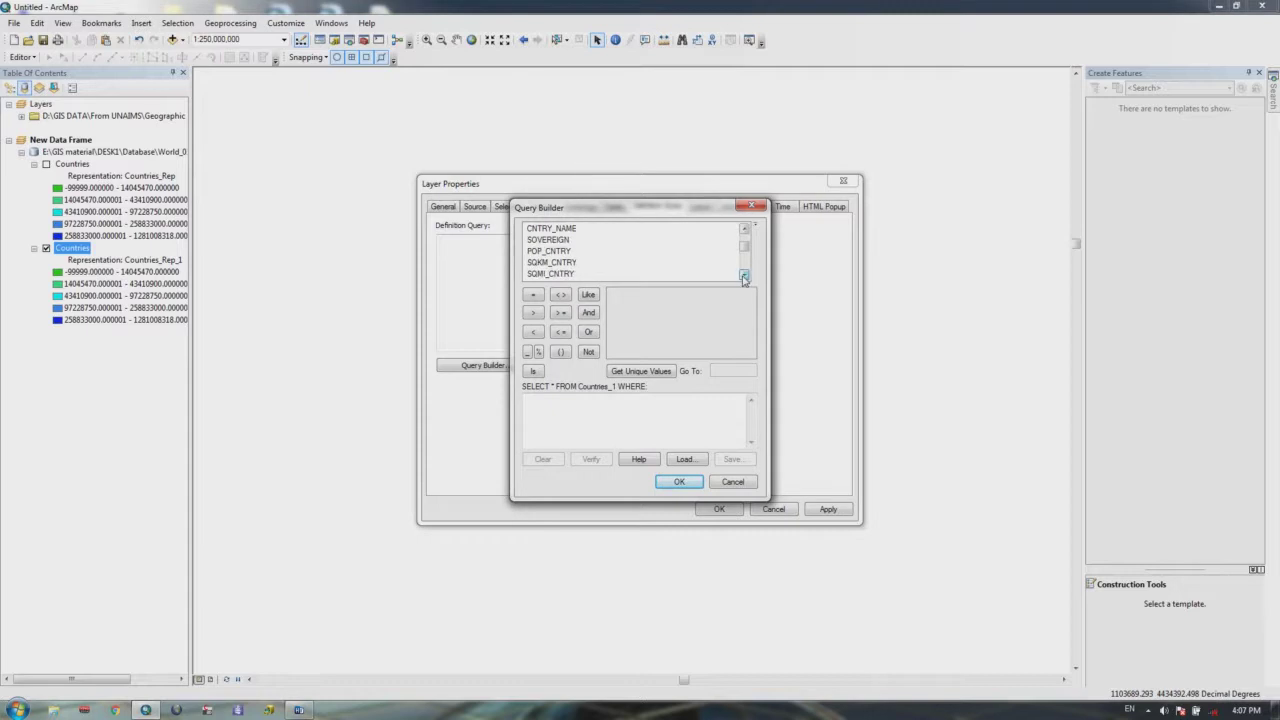
click(744, 276)
click(744, 276)
click(744, 276)
double_click(561, 256)
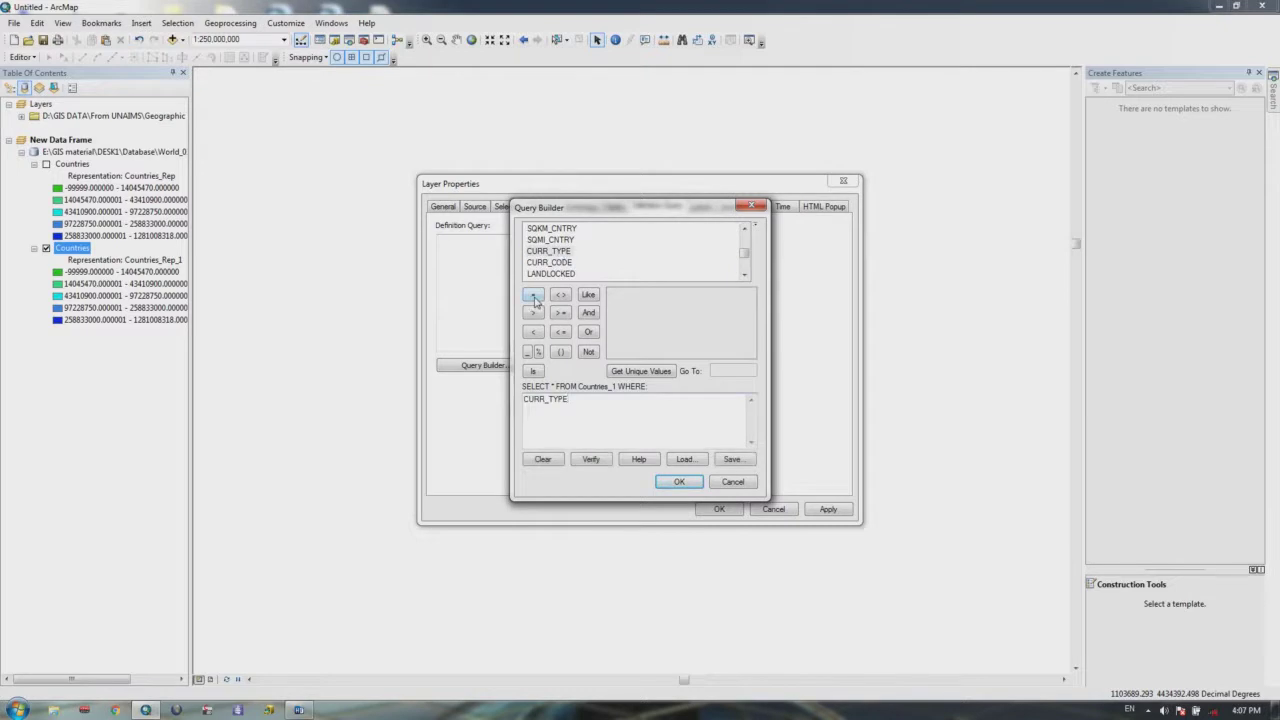